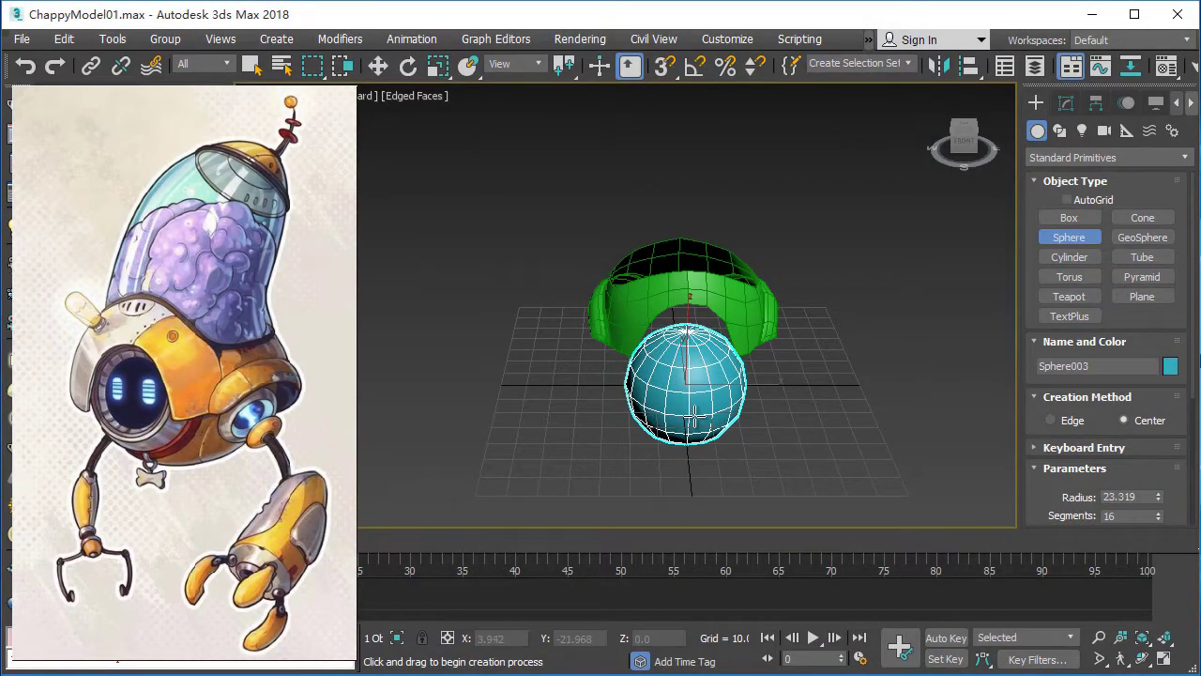
# Make the new sphere yellow-green.
pyautogui.press('w')
pyautogui.keyDown('alt'); pyautogui.moveTo(693, 418); pyautogui.dragTo(657, 394, button='middle'); pyautogui.keyUp('alt')
pyautogui.click(1170, 366)
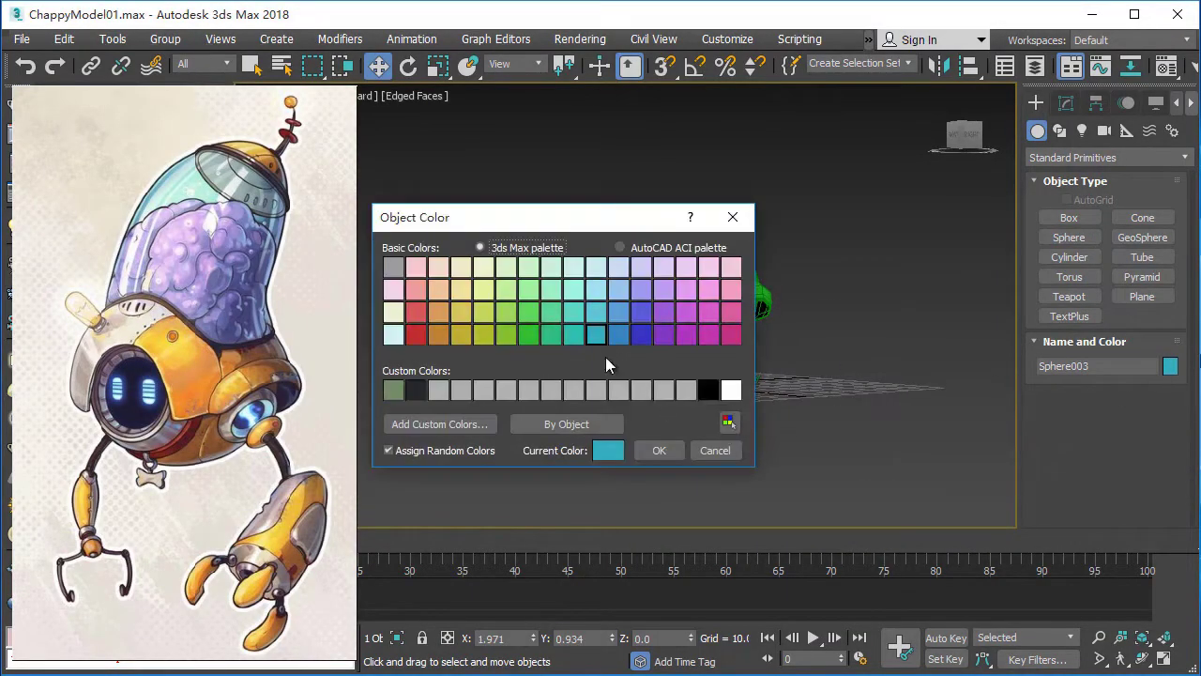
pyautogui.click(660, 451)
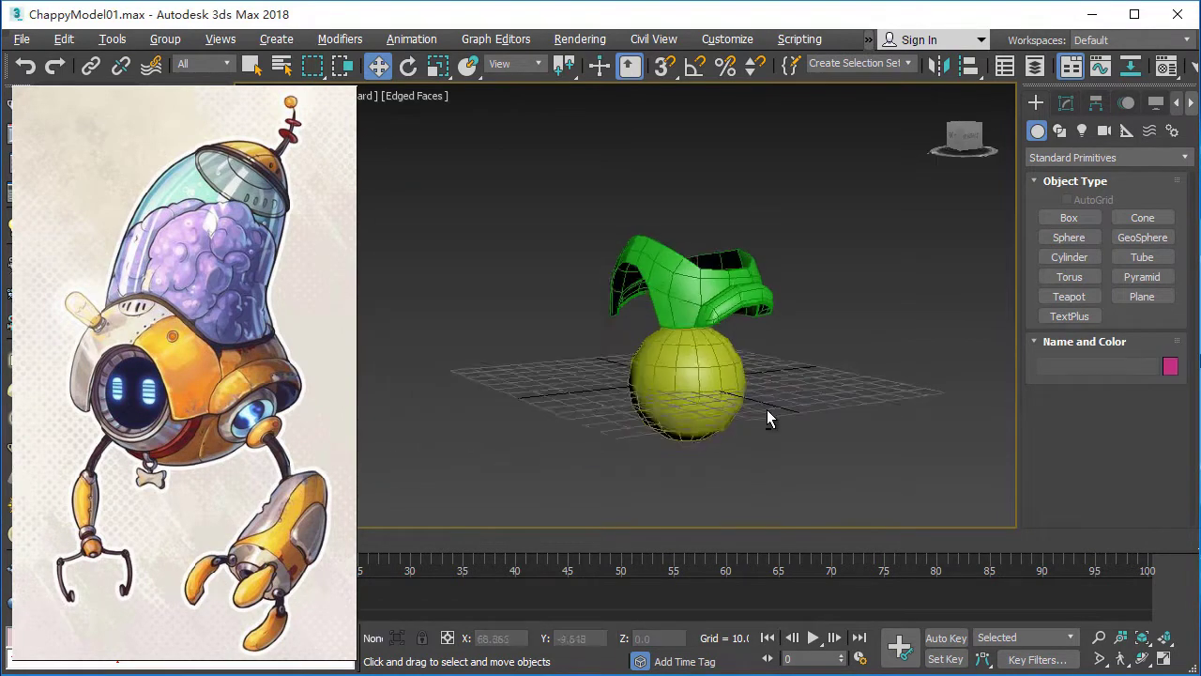
# Align the sphere to the green shell's pivot on X, Y and Z.
pyautogui.click(723, 302)
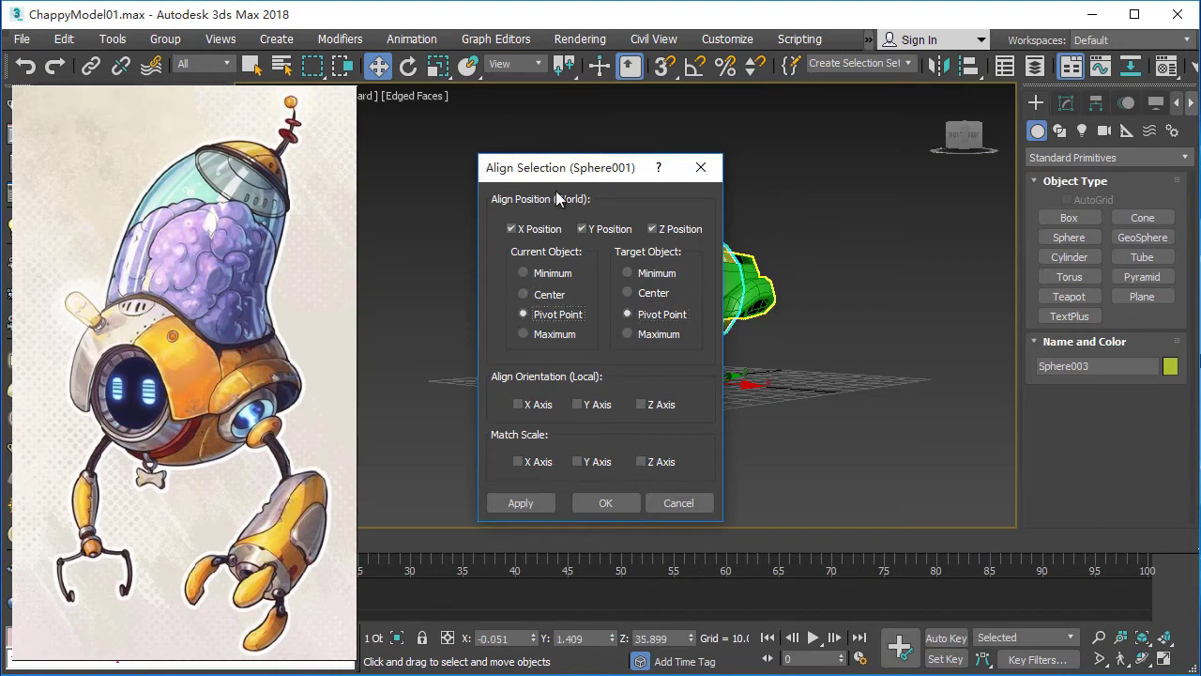
pyautogui.moveTo(556, 169); pyautogui.dragTo(884, 178)
pyautogui.click(933, 513)
pyautogui.moveTo(799, 438)
pyautogui.keyDown('alt'); pyautogui.mouseDown(button='middle')
pyautogui.moveTo(708, 449)
pyautogui.moveTo(673, 416)
pyautogui.mouseUp(button='middle'); pyautogui.keyUp('alt')
# Raise the sphere's radius to 25.884 and lower it slightly inside the shell.
pyautogui.click(1066, 104)
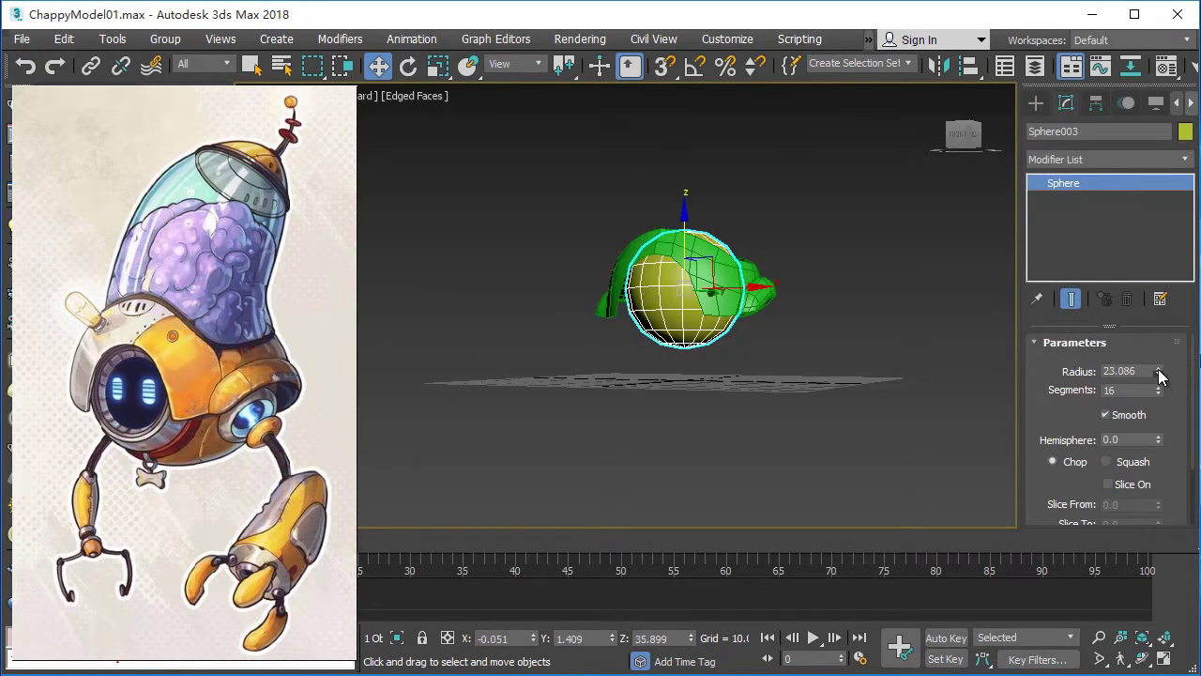
pyautogui.moveTo(1157, 366); pyautogui.dragTo(1157, 360)
pyautogui.keyDown('alt'); pyautogui.moveTo(801, 429); pyautogui.dragTo(685, 214, button='middle'); pyautogui.keyUp('alt')
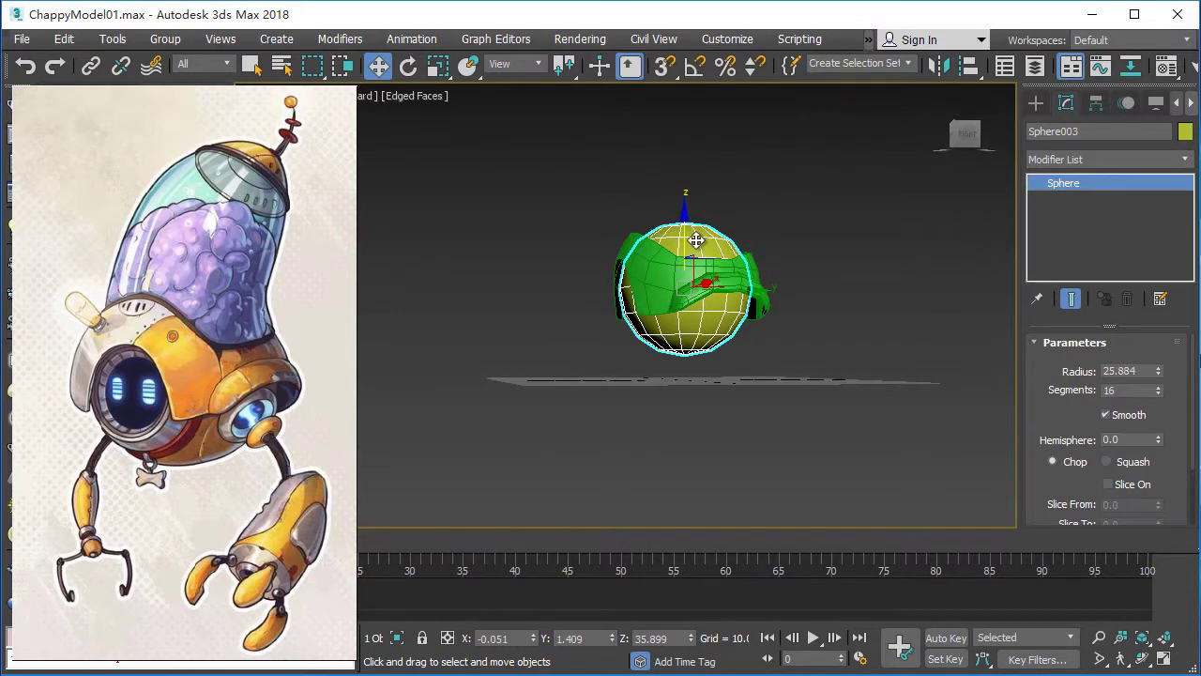
pyautogui.moveTo(680, 225); pyautogui.dragTo(680, 236)
pyautogui.keyDown('alt'); pyautogui.moveTo(723, 249); pyautogui.dragTo(861, 270, button='middle'); pyautogui.keyUp('alt')
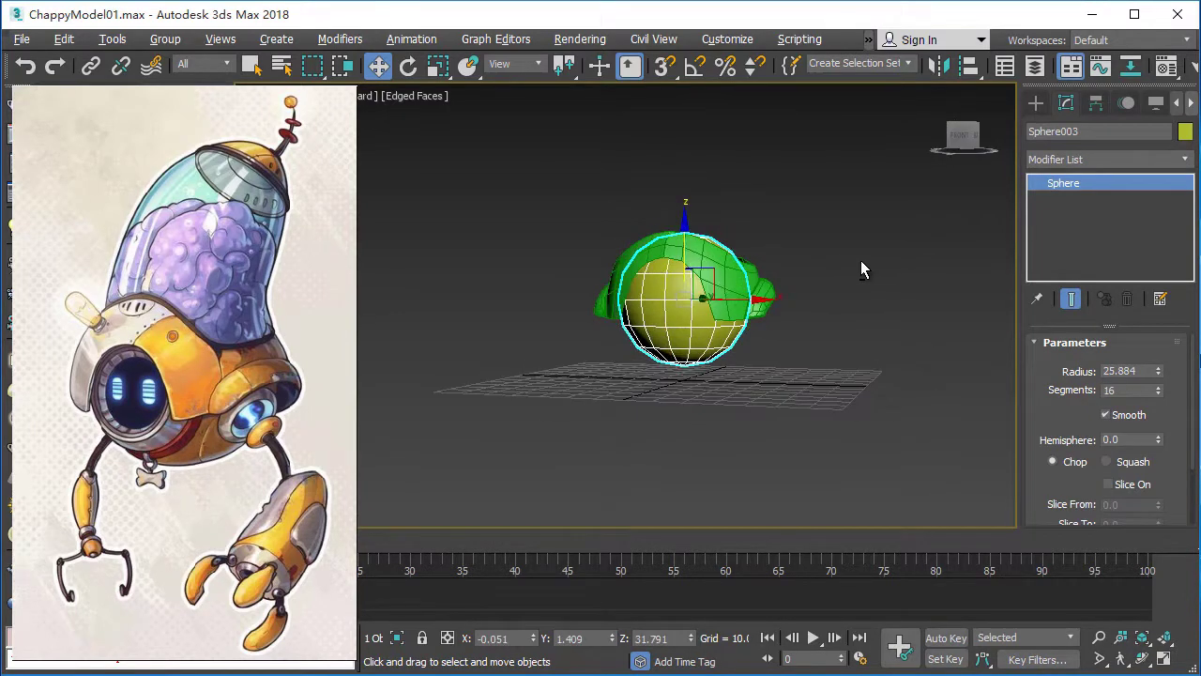
pyautogui.keyDown('alt'); pyautogui.moveTo(697, 294); pyautogui.dragTo(642, 266, button='middle'); pyautogui.keyUp('alt')
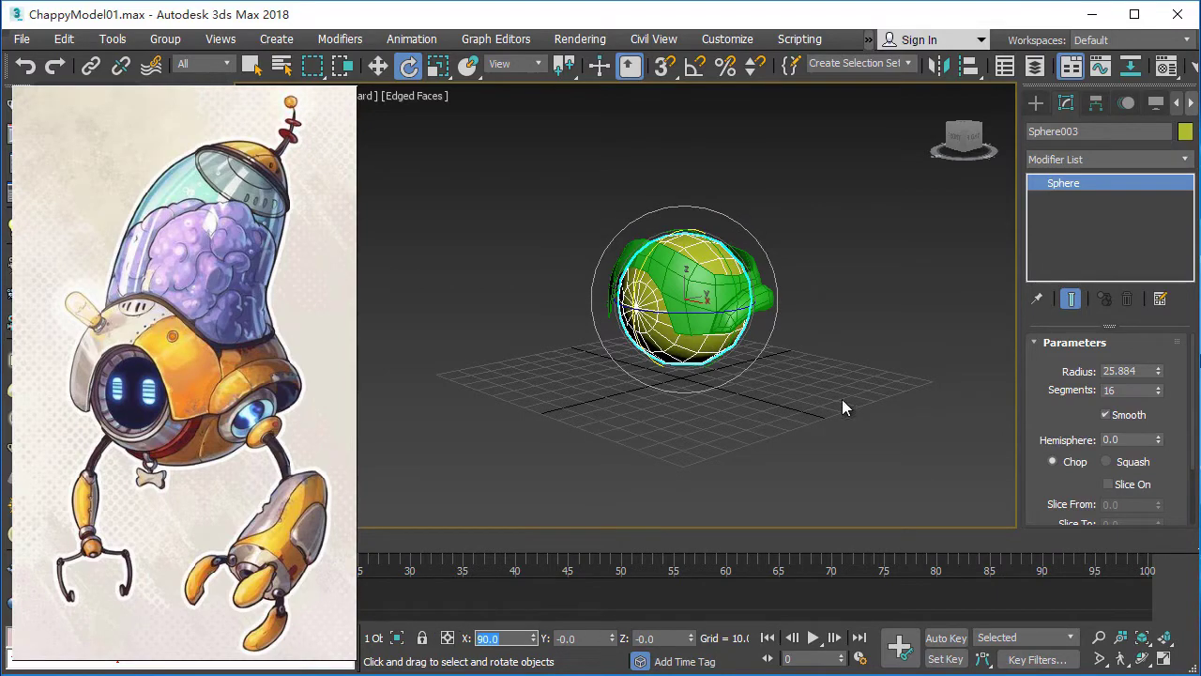
# Reselect Sphere003, increase its radius to 27.476, then deselect it.
pyautogui.moveTo(842, 403)
pyautogui.keyDown('alt'); pyautogui.mouseDown(button='middle')
pyautogui.moveTo(719, 408)
pyautogui.moveTo(753, 401)
pyautogui.moveTo(746, 421)
pyautogui.moveTo(799, 407)
pyautogui.moveTo(741, 424)
pyautogui.moveTo(764, 416)
pyautogui.moveTo(810, 315)
pyautogui.mouseUp(button='middle'); pyautogui.keyUp('alt')
pyautogui.click(797, 397)
pyautogui.click(694, 328)
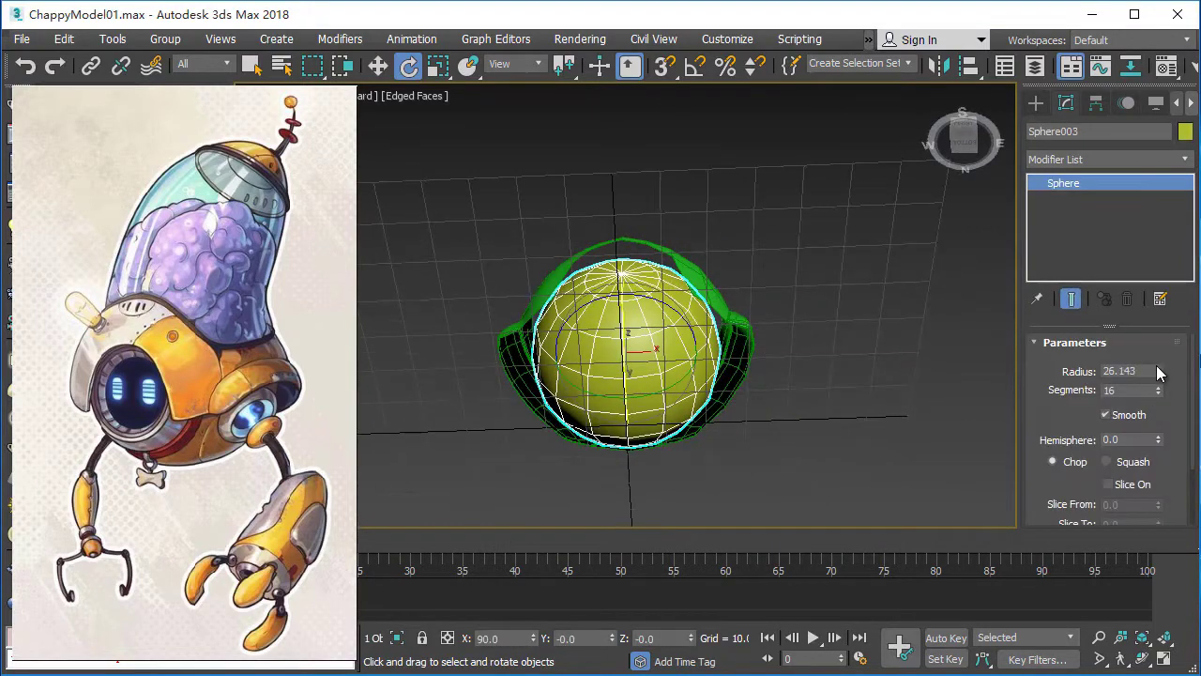
pyautogui.moveTo(1157, 373); pyautogui.dragTo(1157, 366)
pyautogui.moveTo(939, 404)
pyautogui.keyDown('alt'); pyautogui.mouseDown(button='middle')
pyautogui.moveTo(835, 415)
pyautogui.moveTo(970, 482)
pyautogui.moveTo(904, 505)
pyautogui.moveTo(842, 489)
pyautogui.mouseUp(button='middle'); pyautogui.keyUp('alt')
pyautogui.click(798, 447)
pyautogui.moveTo(798, 447)
pyautogui.keyDown('alt'); pyautogui.mouseDown(button='middle')
pyautogui.moveTo(875, 447)
pyautogui.moveTo(729, 478)
pyautogui.moveTo(719, 461)
pyautogui.moveTo(743, 460)
pyautogui.moveTo(713, 498)
pyautogui.moveTo(719, 467)
pyautogui.moveTo(813, 432)
pyautogui.moveTo(748, 472)
pyautogui.moveTo(647, 495)
pyautogui.moveTo(686, 470)
pyautogui.moveTo(778, 453)
pyautogui.moveTo(689, 460)
pyautogui.moveTo(697, 454)
pyautogui.moveTo(869, 435)
pyautogui.moveTo(757, 451)
pyautogui.moveTo(865, 459)
pyautogui.moveTo(844, 457)
pyautogui.mouseUp(button='middle'); pyautogui.keyUp('alt')
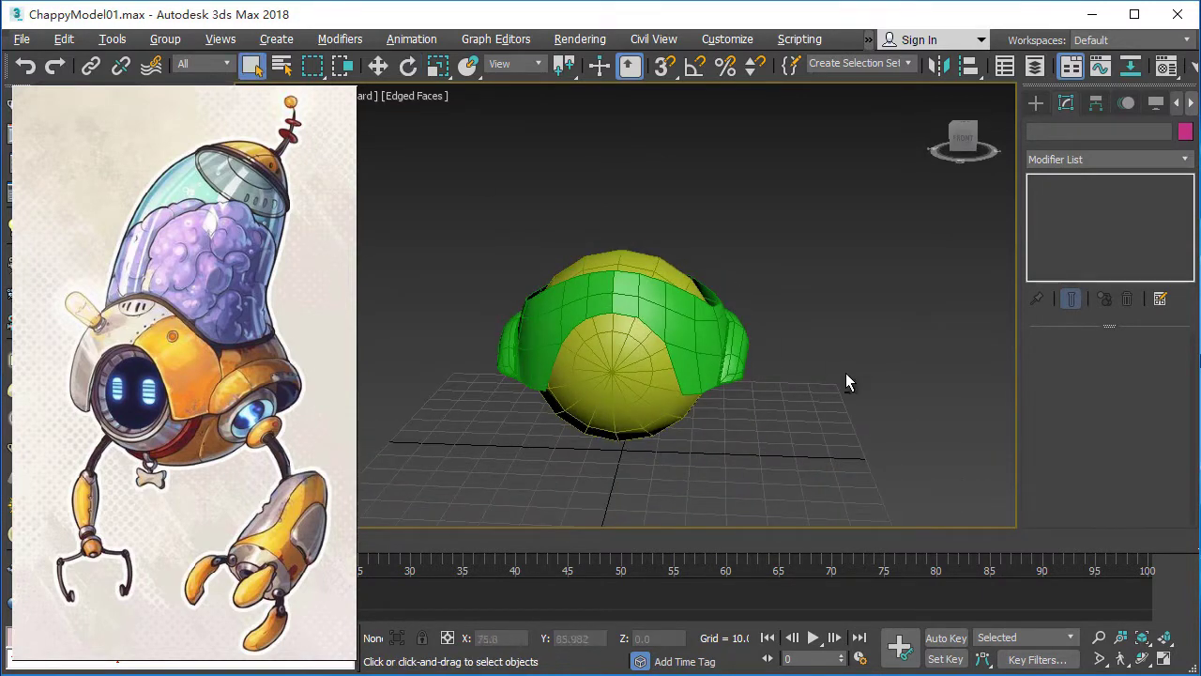
# Check the head in Front view and wireframe, then return to shaded perspective.
pyautogui.moveTo(845, 382)
pyautogui.keyDown('alt'); pyautogui.mouseDown(button='middle')
pyautogui.moveTo(848, 354)
pyautogui.moveTo(826, 357)
pyautogui.moveTo(852, 359)
pyautogui.mouseUp(button='middle'); pyautogui.keyUp('alt')
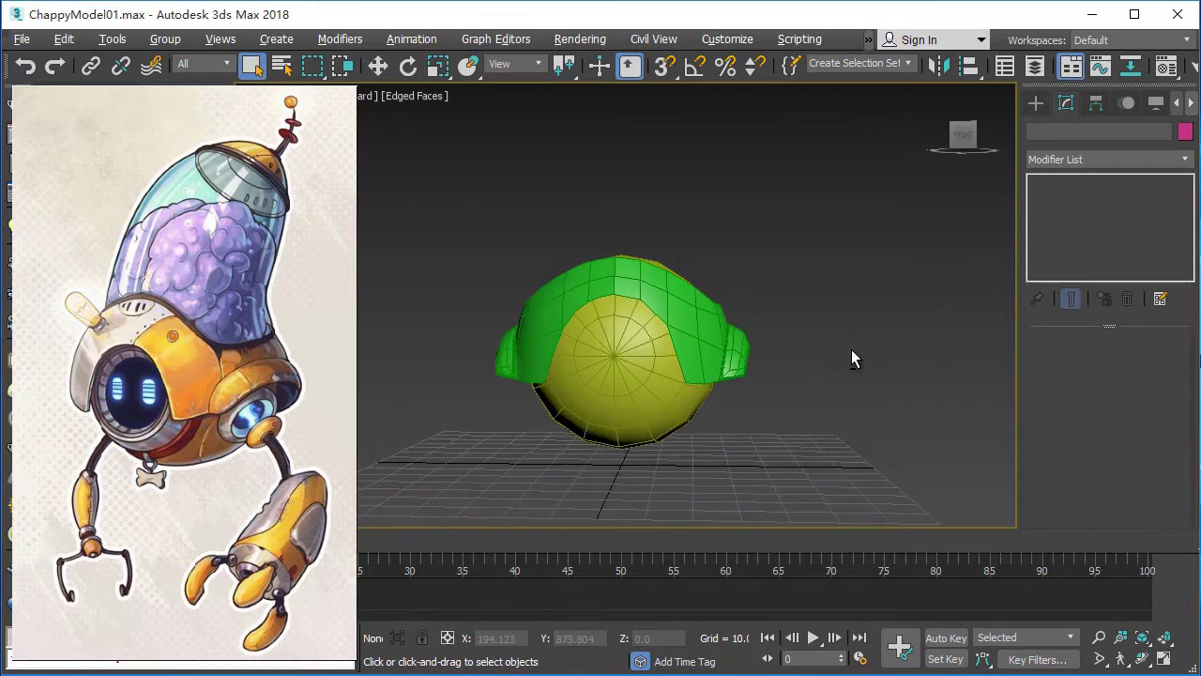
pyautogui.press('f')
pyautogui.scroll(-2, 849, 347)
pyautogui.scroll(1, 878, 331)
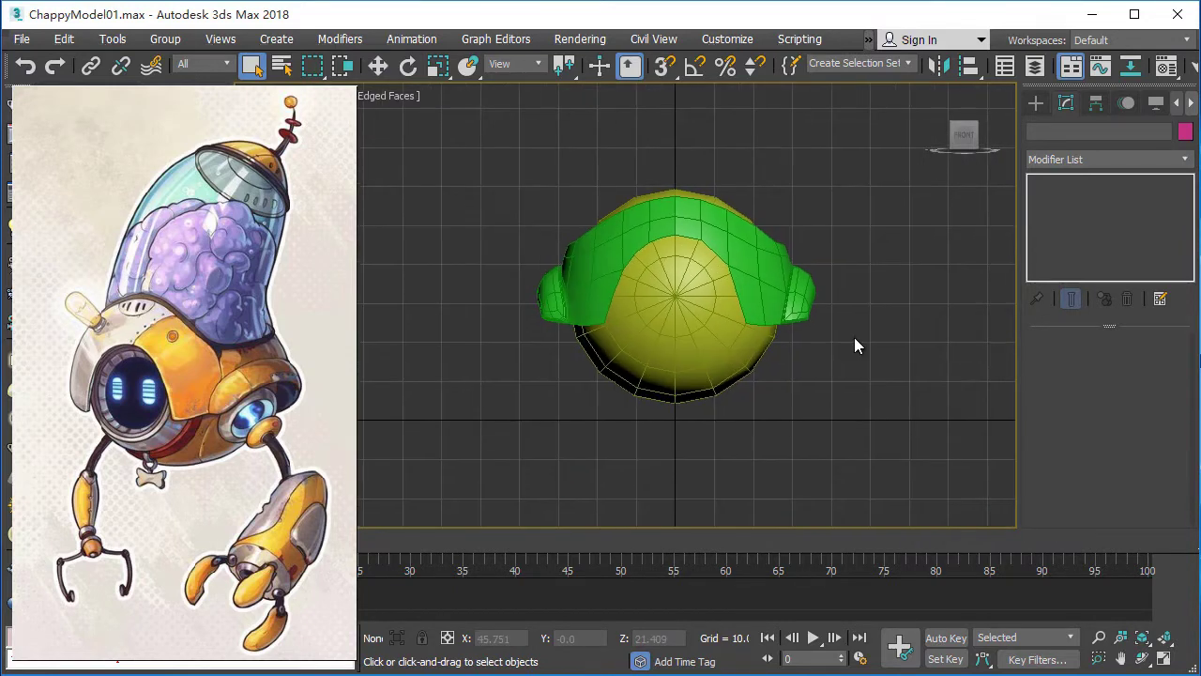
pyautogui.press('F3')
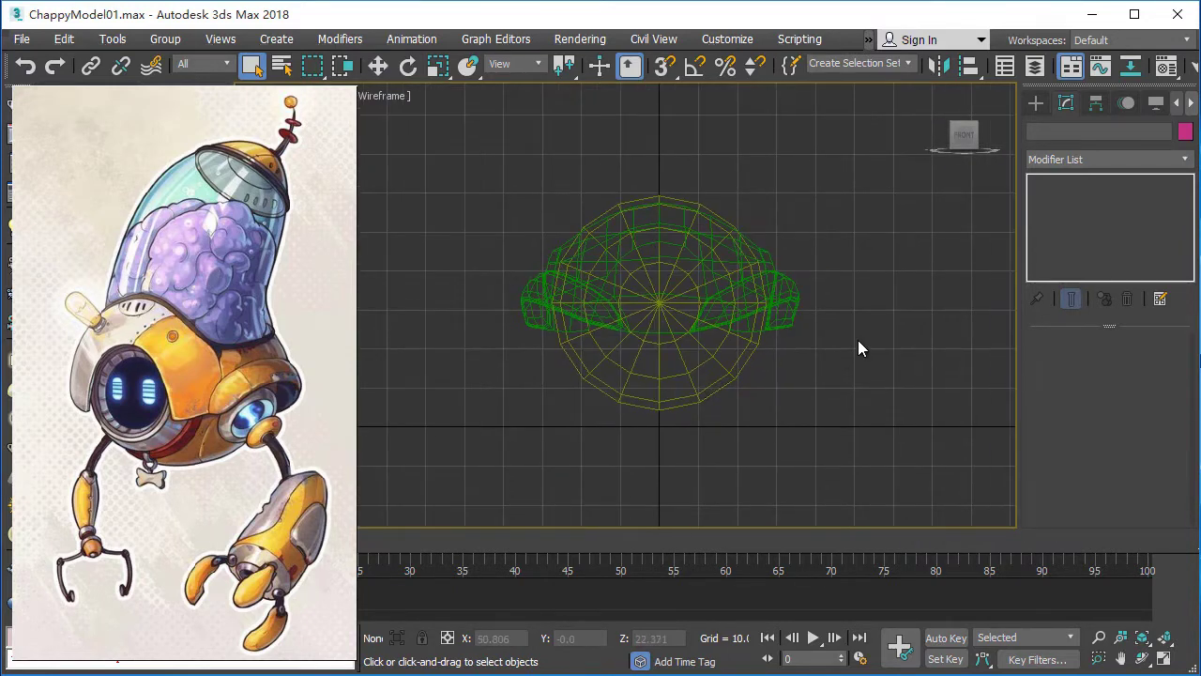
pyautogui.hotkey('shift', 'z')
pyautogui.press('F3')
pyautogui.moveTo(791, 383)
pyautogui.keyDown('alt'); pyautogui.mouseDown(button='middle')
pyautogui.moveTo(656, 375)
pyautogui.moveTo(654, 388)
pyautogui.moveTo(746, 395)
pyautogui.moveTo(704, 389)
pyautogui.moveTo(818, 380)
pyautogui.moveTo(713, 380)
pyautogui.mouseUp(button='middle'); pyautogui.keyUp('alt')
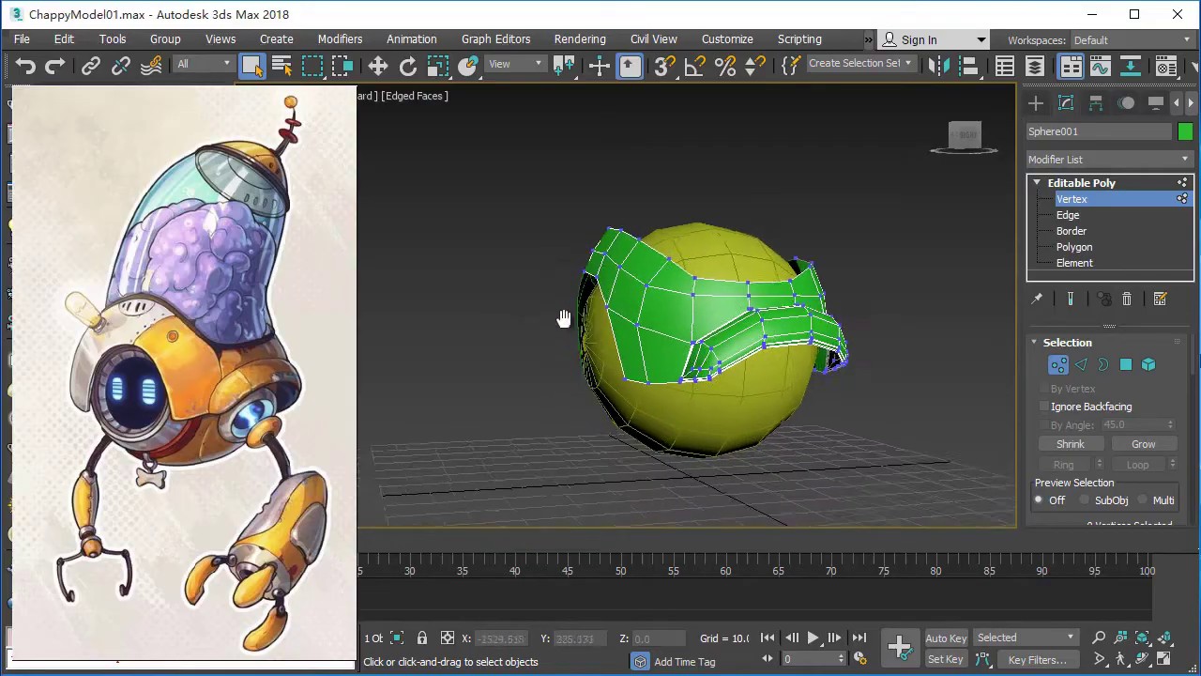
# Drag selected rim vertices of the green shell outward and upward around the sphere.
pyautogui.moveTo(563, 316)
pyautogui.keyDown('alt'); pyautogui.mouseDown(button='middle')
pyautogui.moveTo(583, 330)
pyautogui.moveTo(649, 243)
pyautogui.moveTo(1028, 443)
pyautogui.mouseUp(button='middle'); pyautogui.keyUp('alt')
pyautogui.press('w')
pyautogui.scroll(-5, 1190, 366)
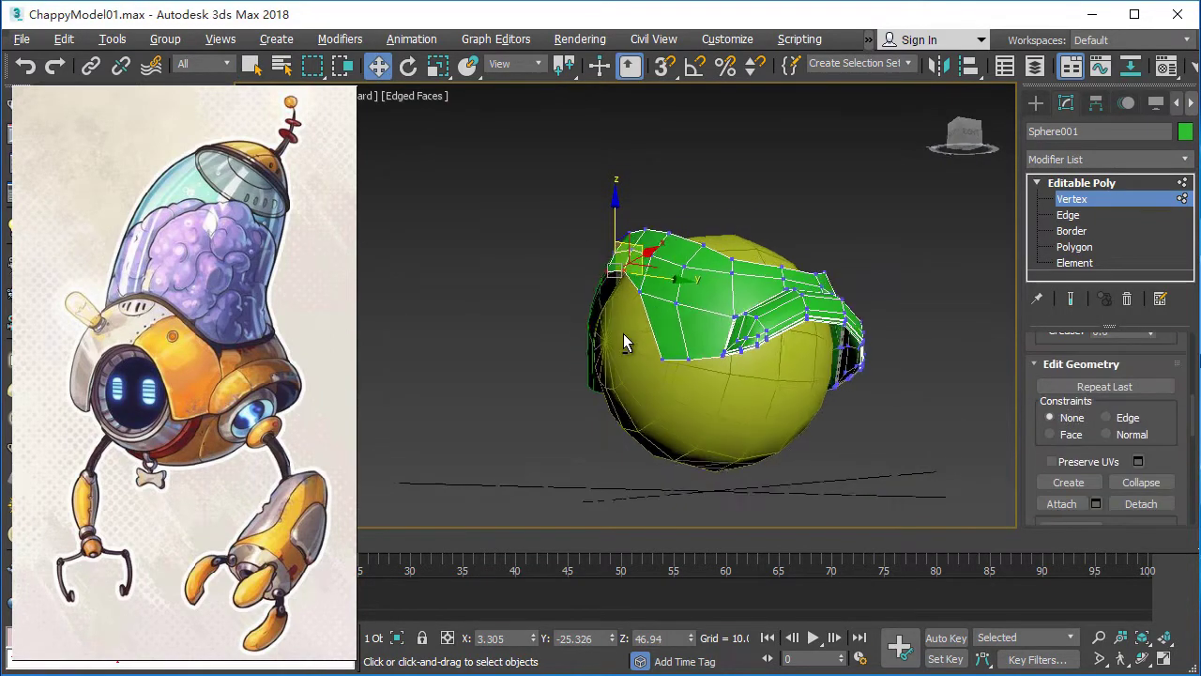
pyautogui.keyDown('alt'); pyautogui.moveTo(623, 333); pyautogui.dragTo(654, 248, button='middle'); pyautogui.keyUp('alt')
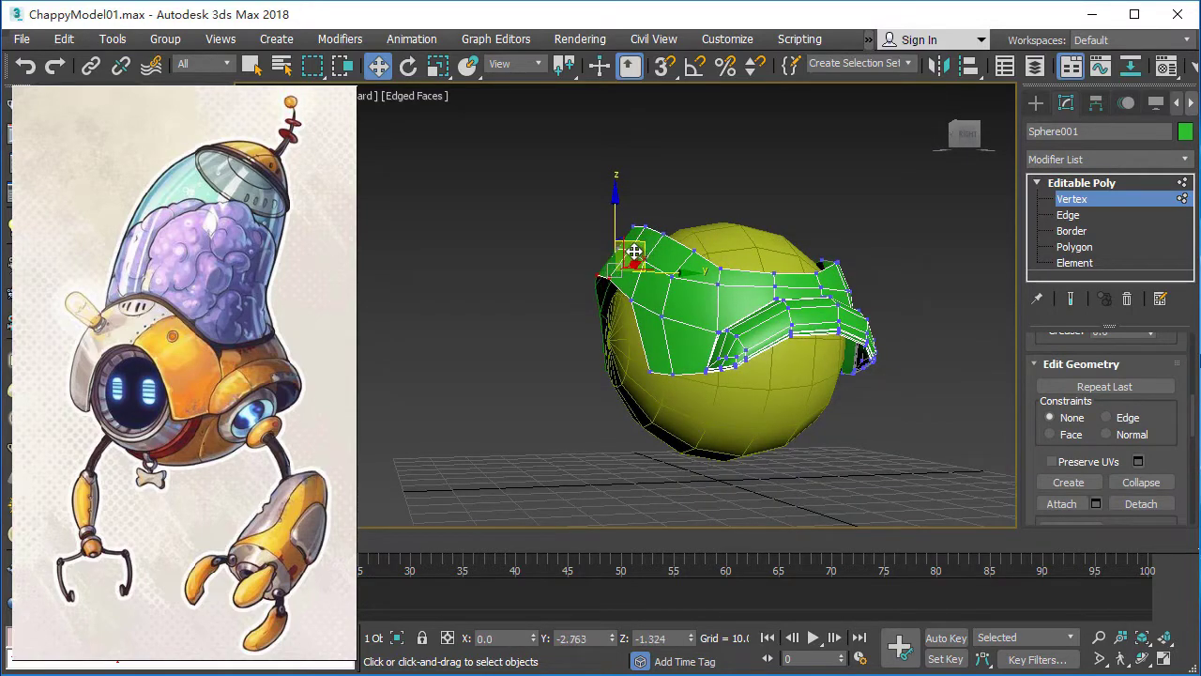
pyautogui.keyDown('alt'); pyautogui.moveTo(634, 251); pyautogui.dragTo(663, 282, button='middle'); pyautogui.keyUp('alt')
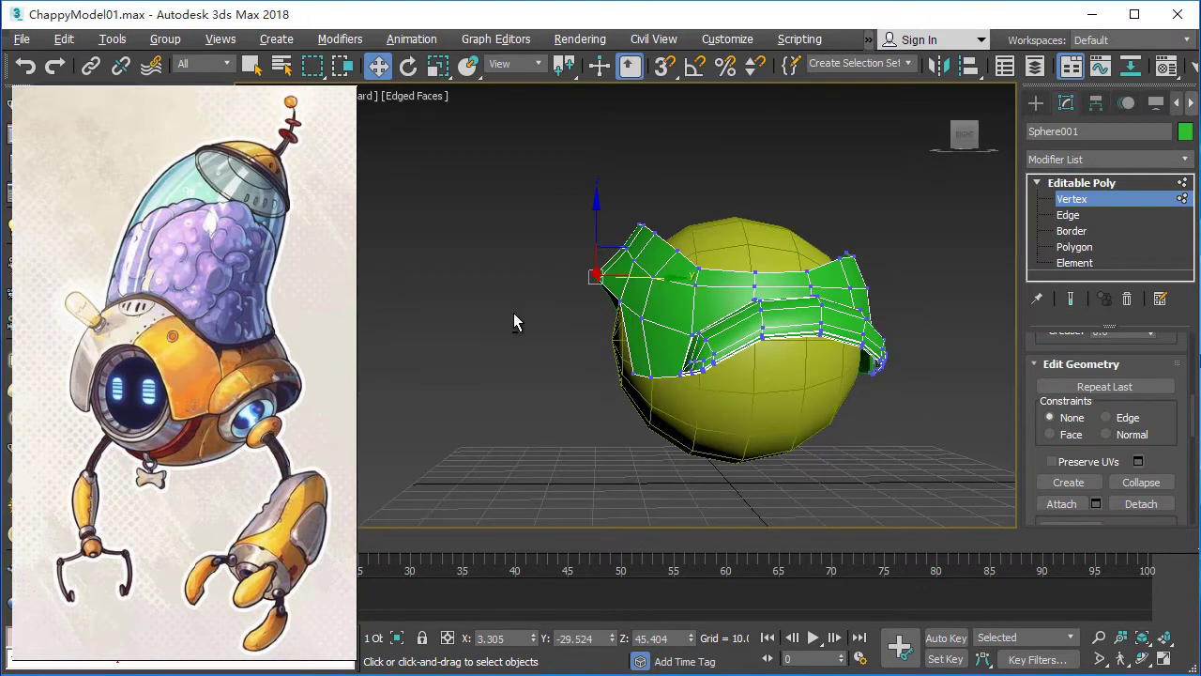
pyautogui.keyDown('alt'); pyautogui.moveTo(513, 322); pyautogui.dragTo(577, 313, button='middle'); pyautogui.keyUp('alt')
pyautogui.moveTo(612, 237); pyautogui.dragTo(639, 265)
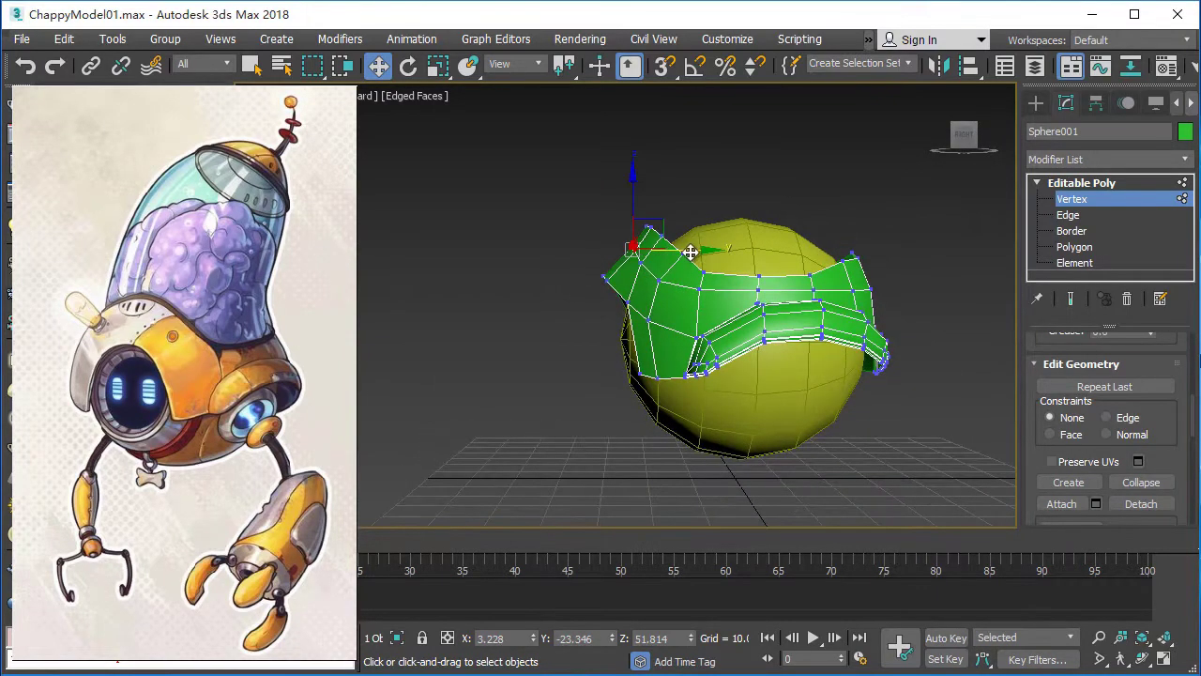
pyautogui.moveTo(686, 252)
pyautogui.keyDown('alt'); pyautogui.mouseDown(button='middle')
pyautogui.moveTo(676, 312)
pyautogui.moveTo(711, 401)
pyautogui.moveTo(582, 397)
pyautogui.moveTo(633, 391)
pyautogui.moveTo(574, 344)
pyautogui.mouseUp(button='middle'); pyautogui.keyUp('alt')
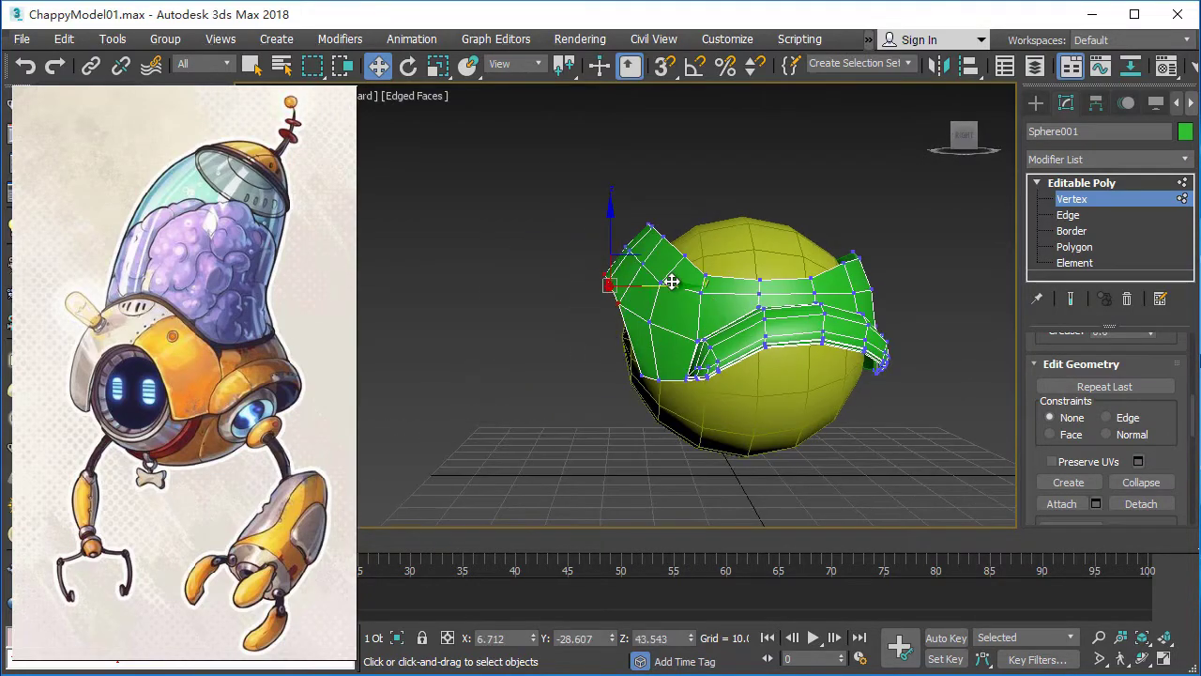
pyautogui.moveTo(672, 281)
pyautogui.keyDown('alt'); pyautogui.mouseDown(button='middle')
pyautogui.moveTo(647, 377)
pyautogui.moveTo(585, 396)
pyautogui.moveTo(664, 383)
pyautogui.moveTo(844, 451)
pyautogui.moveTo(693, 405)
pyautogui.moveTo(606, 447)
pyautogui.moveTo(632, 406)
pyautogui.moveTo(670, 422)
pyautogui.moveTo(652, 495)
pyautogui.moveTo(704, 439)
pyautogui.moveTo(707, 452)
pyautogui.mouseUp(button='middle'); pyautogui.keyUp('alt')
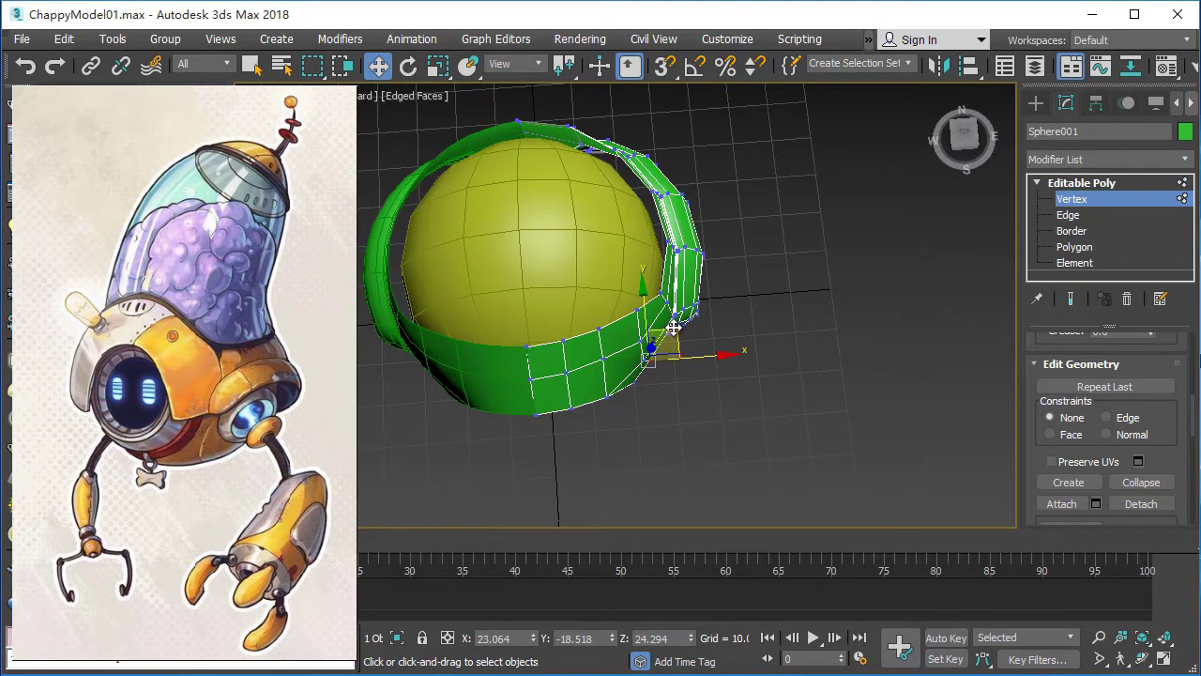
# Deselect the vertex and orbit around the green shell to check the band's shape.
pyautogui.keyDown('alt'); pyautogui.moveTo(676, 327); pyautogui.dragTo(661, 391, button='middle'); pyautogui.keyUp('alt')
pyautogui.click(662, 392)
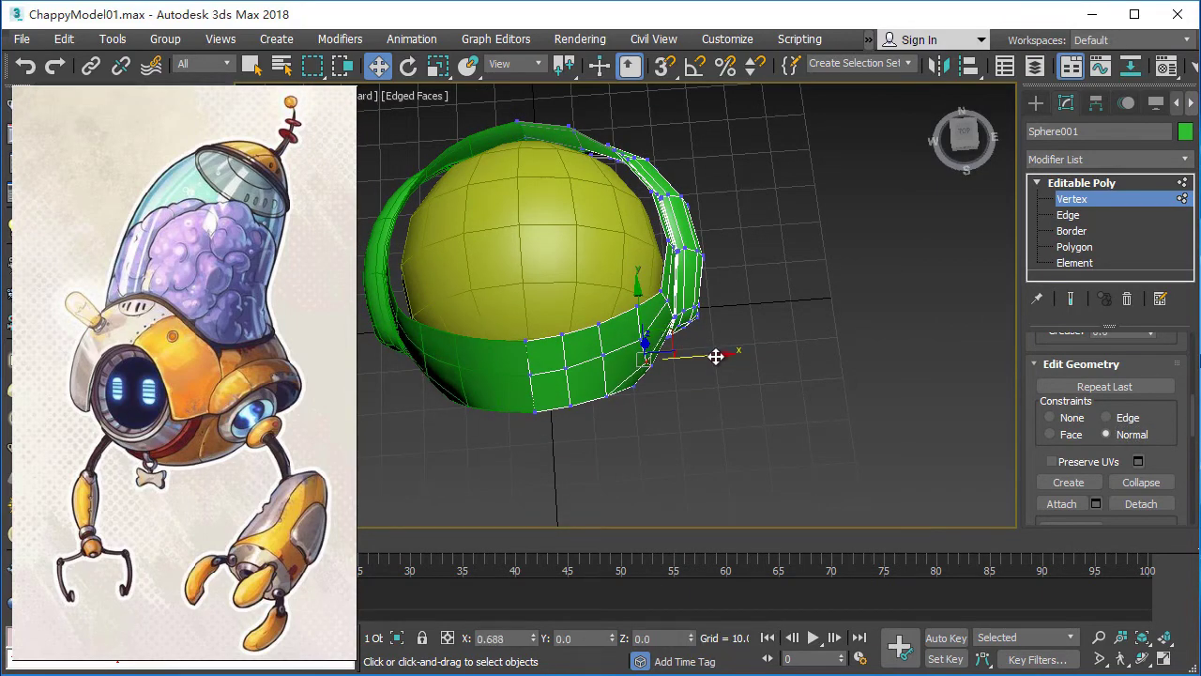
pyautogui.moveTo(716, 357)
pyautogui.keyDown('alt'); pyautogui.mouseDown(button='middle')
pyautogui.moveTo(520, 387)
pyautogui.moveTo(504, 374)
pyautogui.moveTo(511, 385)
pyautogui.moveTo(527, 367)
pyautogui.mouseUp(button='middle'); pyautogui.keyUp('alt')
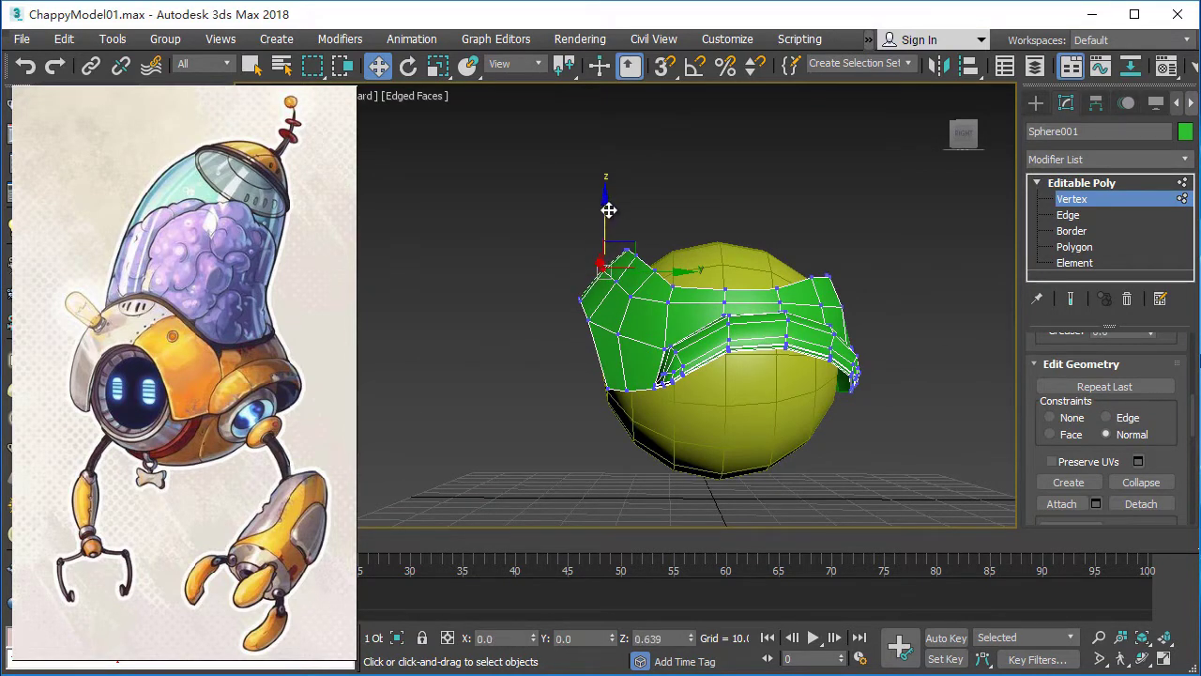
pyautogui.moveTo(655, 196)
pyautogui.keyDown('alt'); pyautogui.mouseDown(button='middle')
pyautogui.moveTo(779, 335)
pyautogui.moveTo(611, 279)
pyautogui.moveTo(649, 331)
pyautogui.mouseUp(button='middle'); pyautogui.keyUp('alt')
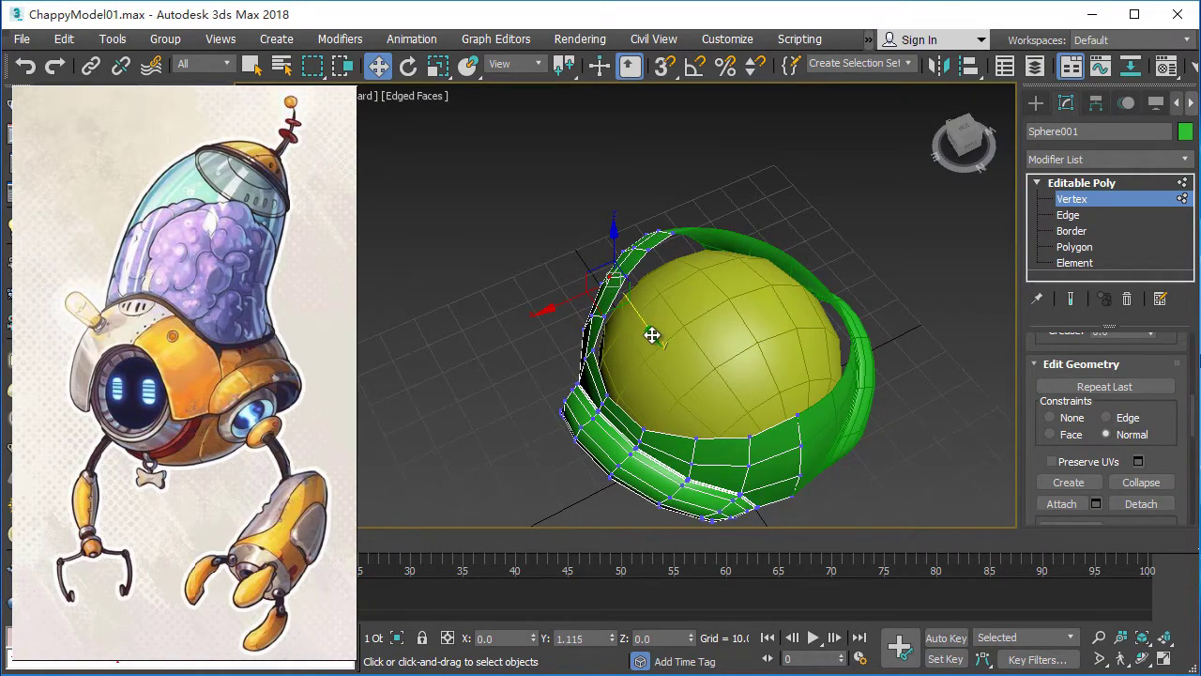
pyautogui.moveTo(654, 333)
pyautogui.keyDown('alt'); pyautogui.mouseDown(button='middle')
pyautogui.moveTo(649, 355)
pyautogui.moveTo(627, 352)
pyautogui.mouseUp(button='middle'); pyautogui.keyUp('alt')
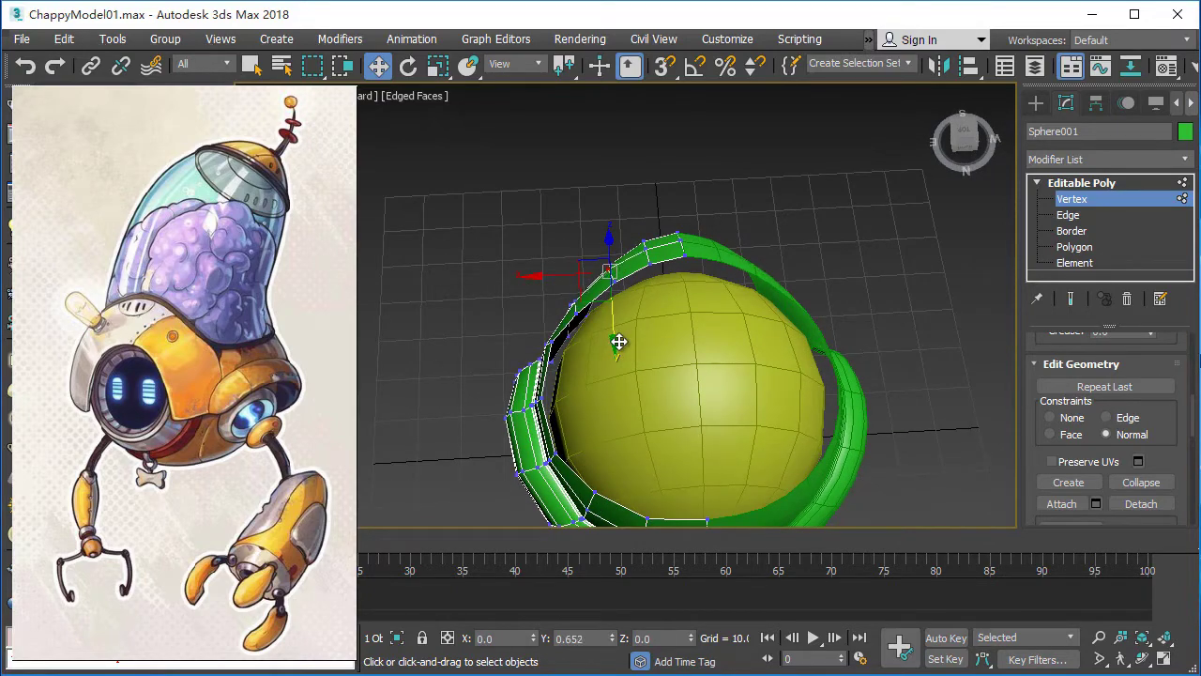
pyautogui.moveTo(643, 354)
pyautogui.keyDown('alt'); pyautogui.mouseDown(button='middle')
pyautogui.moveTo(727, 313)
pyautogui.moveTo(709, 302)
pyautogui.moveTo(740, 418)
pyautogui.moveTo(704, 405)
pyautogui.moveTo(704, 361)
pyautogui.moveTo(740, 416)
pyautogui.mouseUp(button='middle'); pyautogui.keyUp('alt')
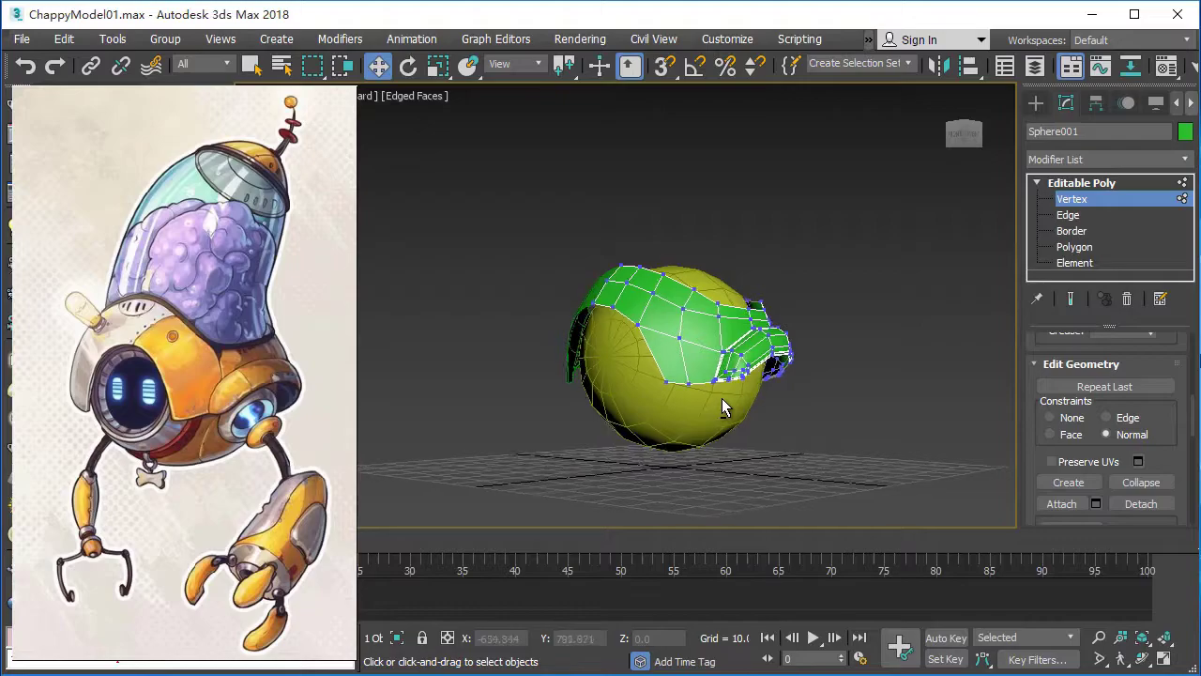
pyautogui.moveTo(722, 398)
pyautogui.keyDown('alt'); pyautogui.mouseDown(button='middle')
pyautogui.moveTo(753, 405)
pyautogui.moveTo(752, 431)
pyautogui.moveTo(920, 419)
pyautogui.moveTo(735, 423)
pyautogui.moveTo(842, 400)
pyautogui.moveTo(826, 394)
pyautogui.moveTo(898, 397)
pyautogui.moveTo(805, 397)
pyautogui.mouseUp(button='middle'); pyautogui.keyUp('alt')
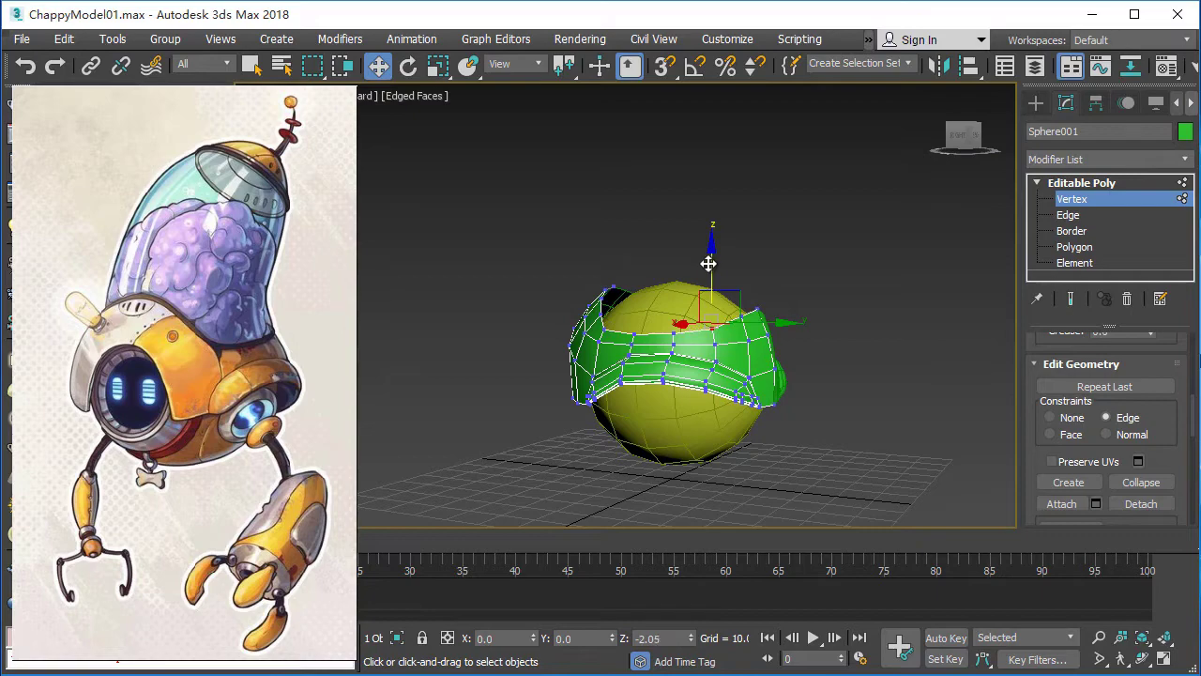
pyautogui.moveTo(708, 264)
pyautogui.keyDown('alt'); pyautogui.mouseDown(button='middle')
pyautogui.moveTo(786, 430)
pyautogui.moveTo(835, 427)
pyautogui.moveTo(832, 413)
pyautogui.moveTo(779, 449)
pyautogui.moveTo(783, 439)
pyautogui.moveTo(788, 463)
pyautogui.moveTo(676, 434)
pyautogui.moveTo(676, 456)
pyautogui.mouseUp(button='middle'); pyautogui.keyUp('alt')
# In Top view, nudge the yellow sphere along X to about 1.7, then deselect it.
pyautogui.press('t')
pyautogui.scroll(2, 714, 335)
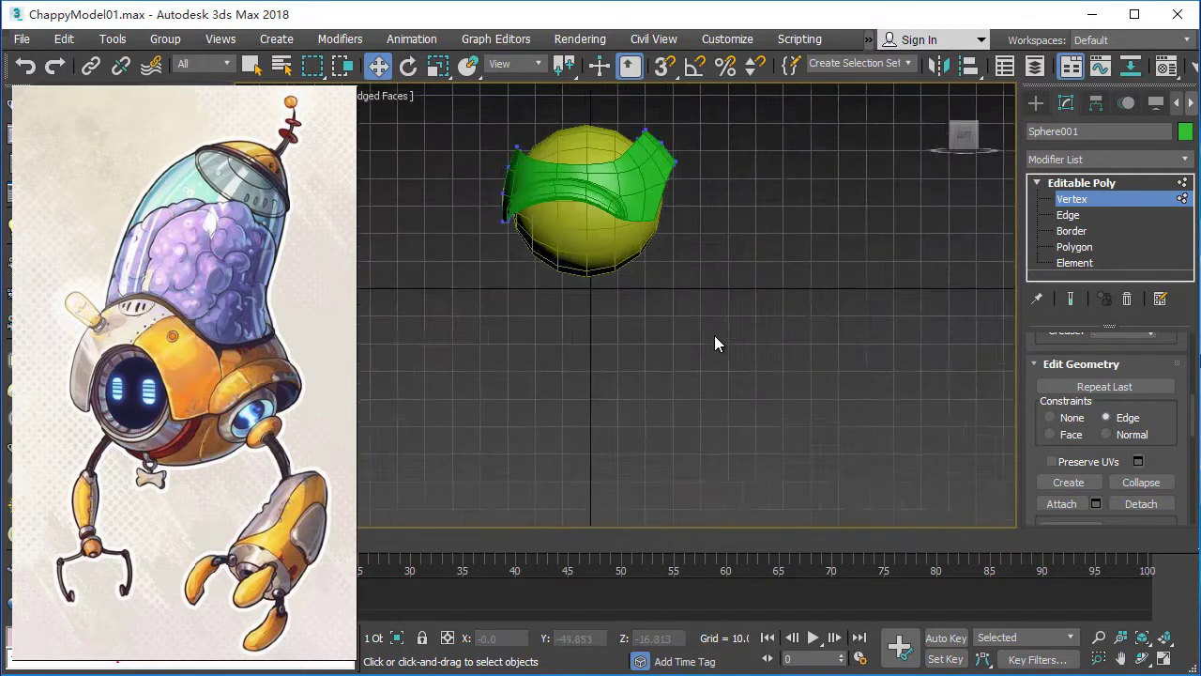
pyautogui.press('1')
pyautogui.click(608, 260)
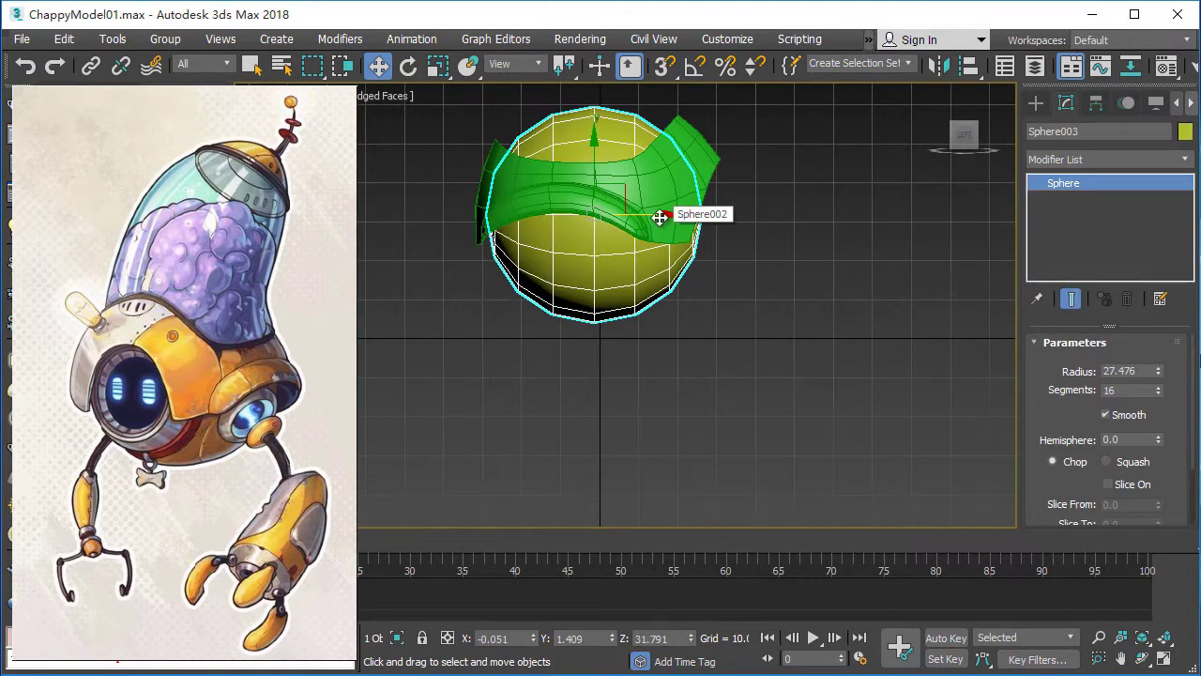
pyautogui.moveTo(660, 217); pyautogui.dragTo(665, 224)
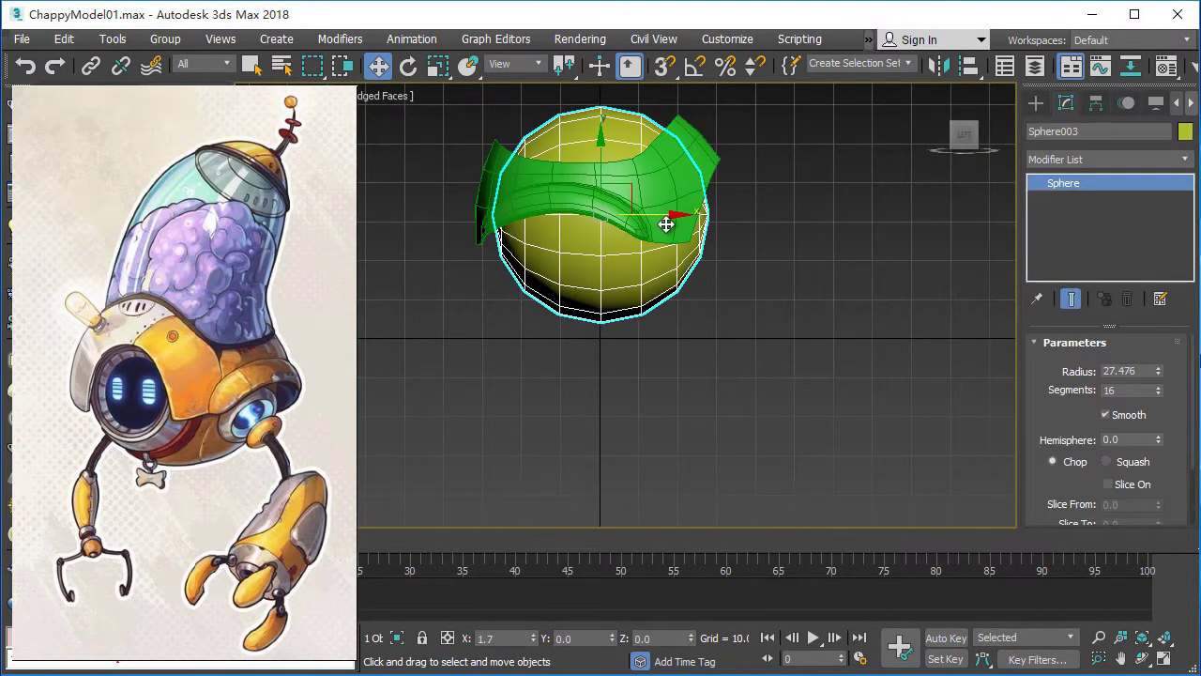
pyautogui.click(811, 274)
# Return to Perspective view looking down on the head and reselect the green shell.
pyautogui.press('p')
pyautogui.scroll(-3, 796, 305)
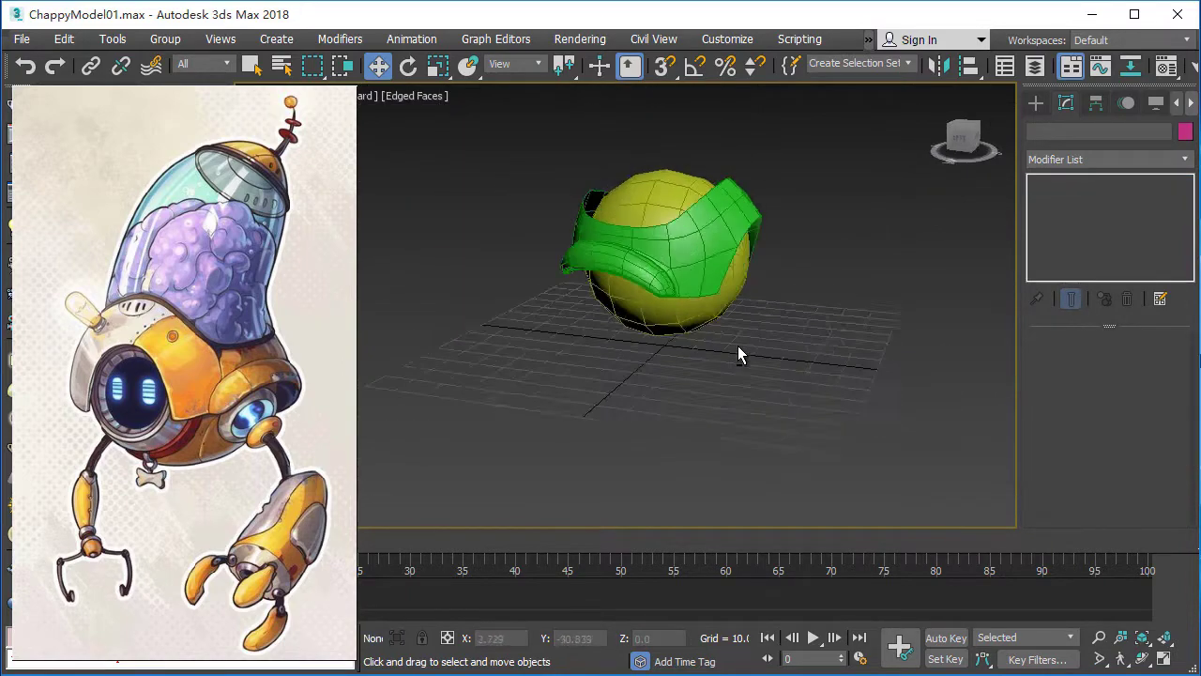
pyautogui.moveTo(796, 305)
pyautogui.keyDown('alt'); pyautogui.mouseDown(button='middle')
pyautogui.moveTo(672, 357)
pyautogui.moveTo(776, 302)
pyautogui.moveTo(668, 409)
pyautogui.moveTo(665, 398)
pyautogui.moveTo(606, 395)
pyautogui.moveTo(724, 409)
pyautogui.moveTo(698, 487)
pyautogui.moveTo(710, 452)
pyautogui.moveTo(728, 452)
pyautogui.moveTo(748, 424)
pyautogui.moveTo(728, 335)
pyautogui.moveTo(684, 375)
pyautogui.mouseUp(button='middle'); pyautogui.keyUp('alt')
pyautogui.click(728, 335)
# Turn on Use Soft Selection for the green shell's vertices.
pyautogui.scroll(2, 726, 369)
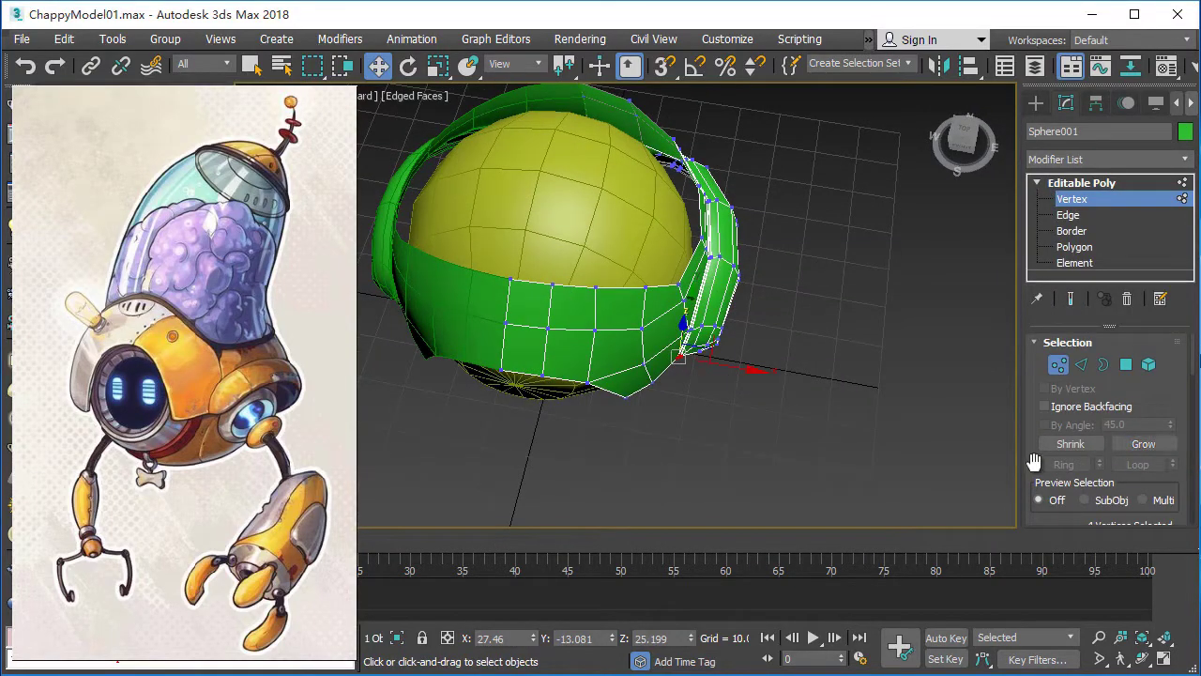
pyautogui.scroll(-3, 1034, 462)
pyautogui.scroll(-2, 1046, 391)
pyautogui.scroll(2, 1042, 422)
pyautogui.click(1045, 390)
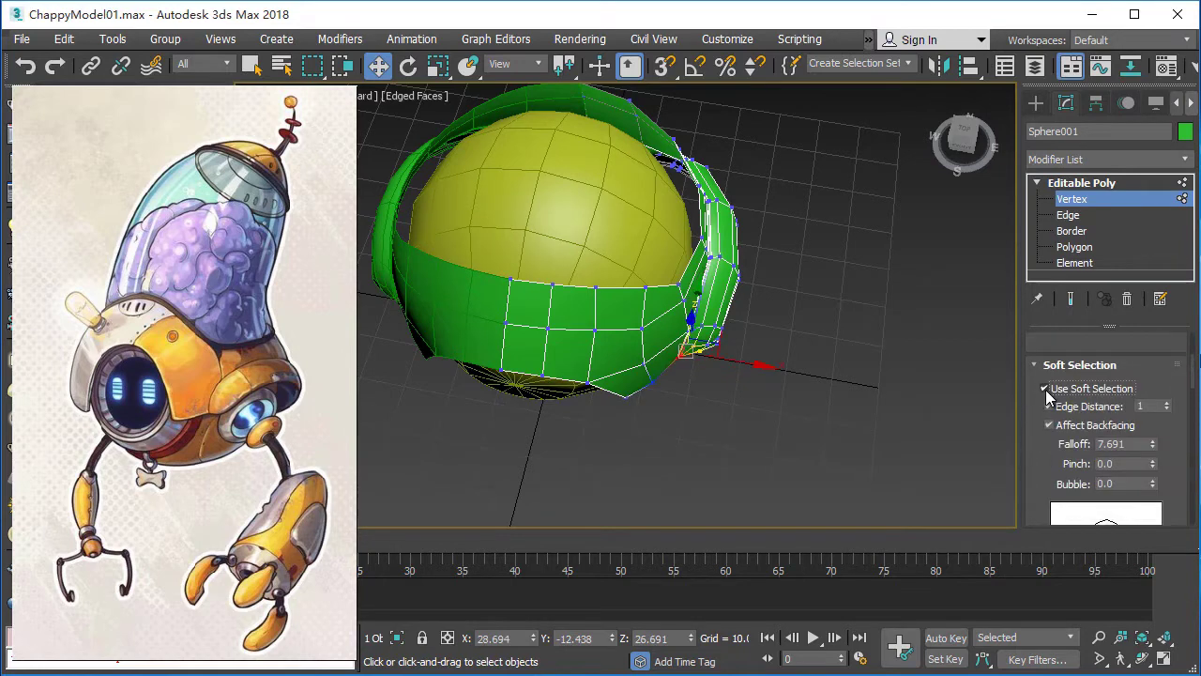
# Pull the shell's front outward into a visor and inspect it from several angles.
pyautogui.keyDown('alt'); pyautogui.moveTo(759, 368); pyautogui.dragTo(764, 366, button='middle'); pyautogui.keyUp('alt')
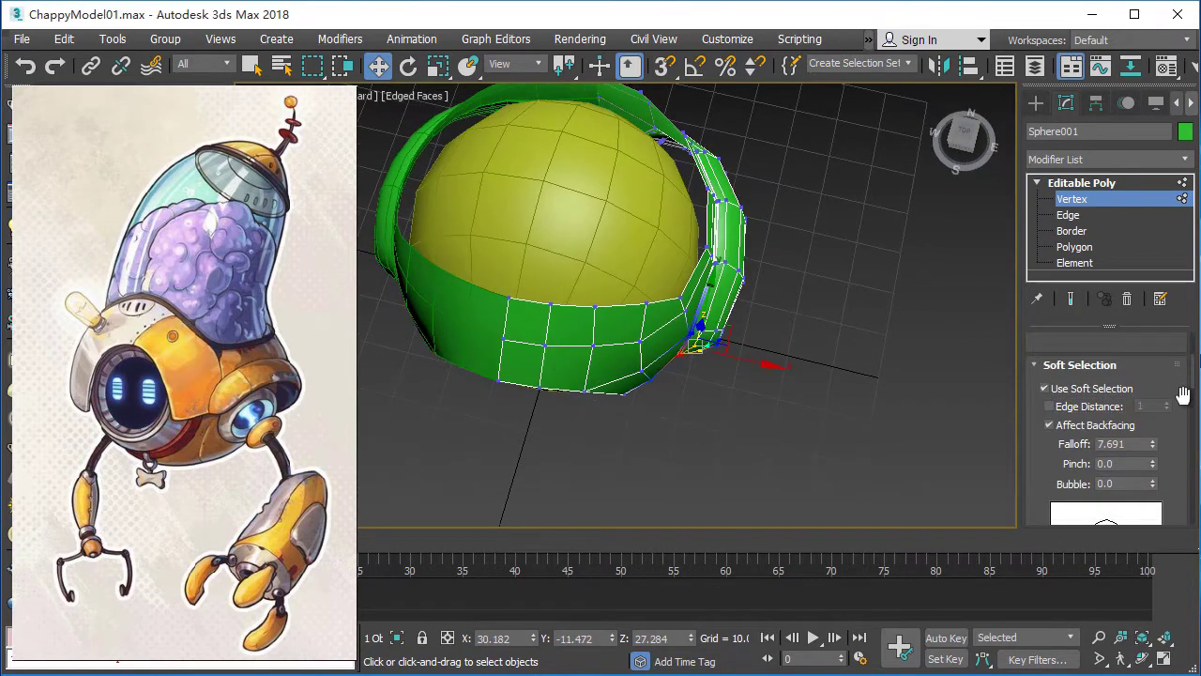
pyautogui.scroll(2, 1181, 413)
pyautogui.scroll(-4, 1179, 432)
pyautogui.scroll(-4, 1180, 441)
pyautogui.scroll(-4, 1154, 446)
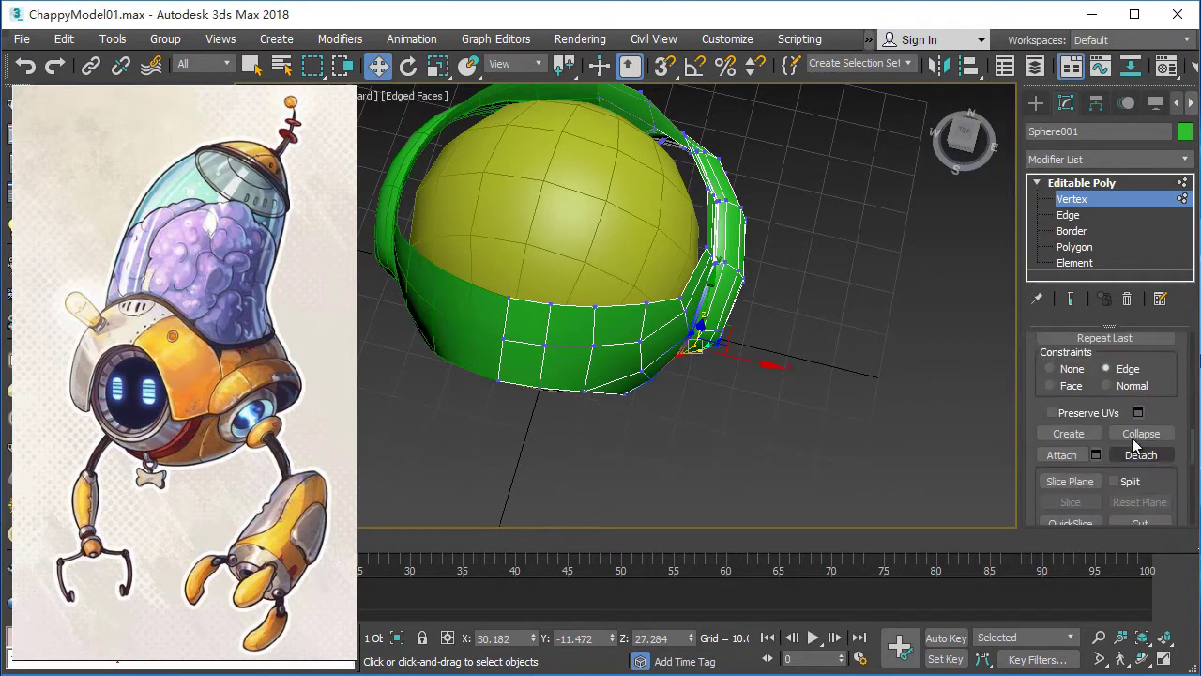
pyautogui.scroll(3, 1180, 437)
pyautogui.scroll(3, 1180, 437)
pyautogui.scroll(1, 1180, 438)
pyautogui.moveTo(769, 376)
pyautogui.keyDown('alt'); pyautogui.mouseDown(button='middle')
pyautogui.moveTo(795, 374)
pyautogui.moveTo(895, 294)
pyautogui.moveTo(889, 281)
pyautogui.moveTo(765, 420)
pyautogui.moveTo(779, 433)
pyautogui.moveTo(683, 508)
pyautogui.moveTo(711, 483)
pyautogui.moveTo(610, 466)
pyautogui.mouseUp(button='middle'); pyautogui.keyUp('alt')
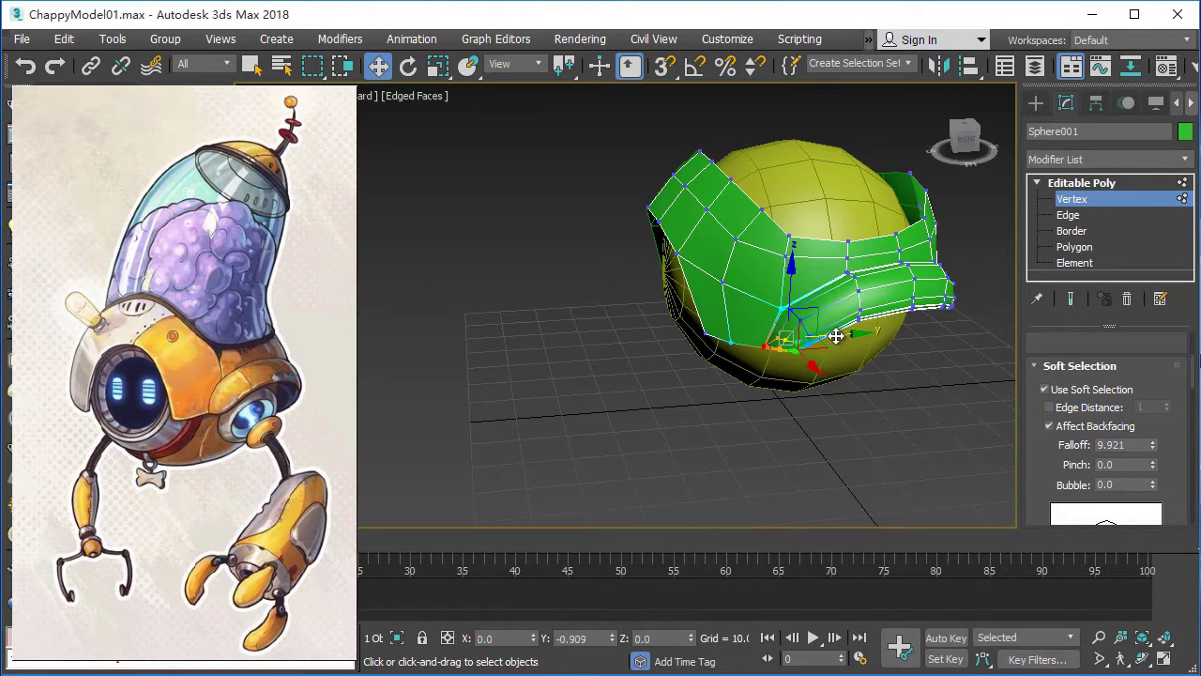
pyautogui.moveTo(837, 336)
pyautogui.keyDown('alt'); pyautogui.mouseDown(button='middle')
pyautogui.moveTo(833, 412)
pyautogui.moveTo(968, 419)
pyautogui.moveTo(931, 479)
pyautogui.moveTo(915, 460)
pyautogui.mouseUp(button='middle'); pyautogui.keyUp('alt')
pyautogui.moveTo(851, 357)
pyautogui.keyDown('alt'); pyautogui.mouseDown(button='middle')
pyautogui.moveTo(842, 337)
pyautogui.moveTo(877, 380)
pyautogui.moveTo(785, 348)
pyautogui.mouseUp(button='middle'); pyautogui.keyUp('alt')
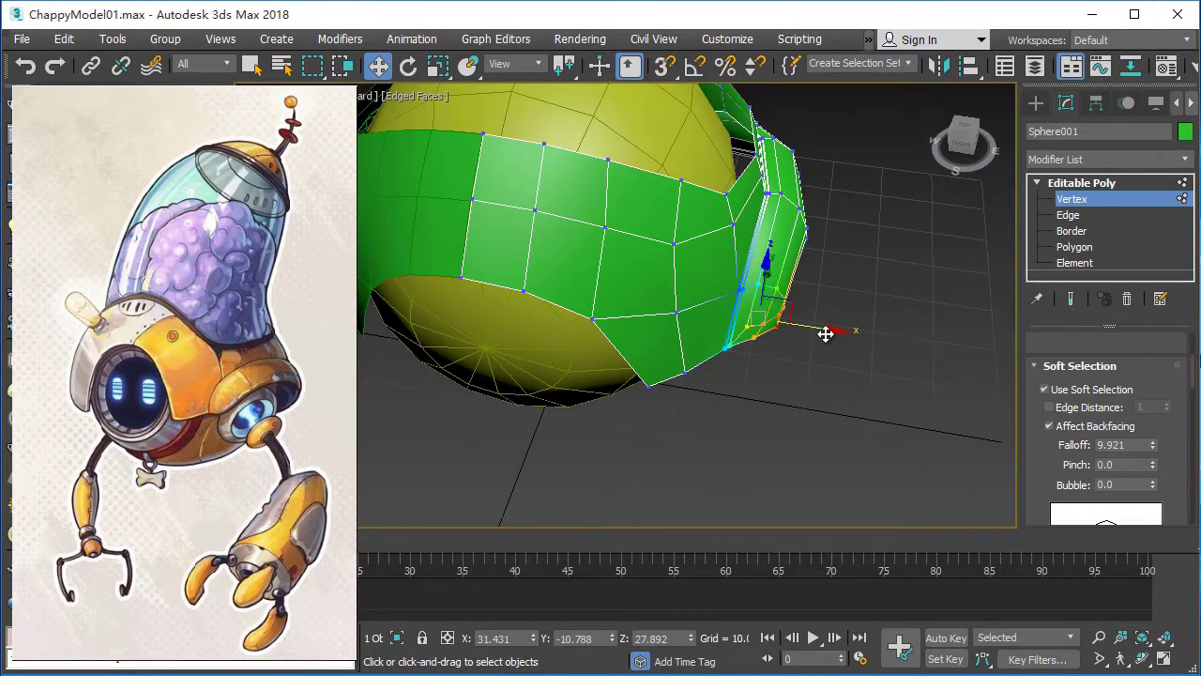
pyautogui.moveTo(833, 368)
pyautogui.keyDown('alt'); pyautogui.mouseDown(button='middle')
pyautogui.moveTo(829, 397)
pyautogui.moveTo(972, 384)
pyautogui.moveTo(794, 400)
pyautogui.moveTo(823, 370)
pyautogui.moveTo(729, 408)
pyautogui.moveTo(808, 414)
pyautogui.moveTo(797, 424)
pyautogui.moveTo(833, 394)
pyautogui.moveTo(749, 376)
pyautogui.moveTo(733, 387)
pyautogui.mouseUp(button='middle'); pyautogui.keyUp('alt')
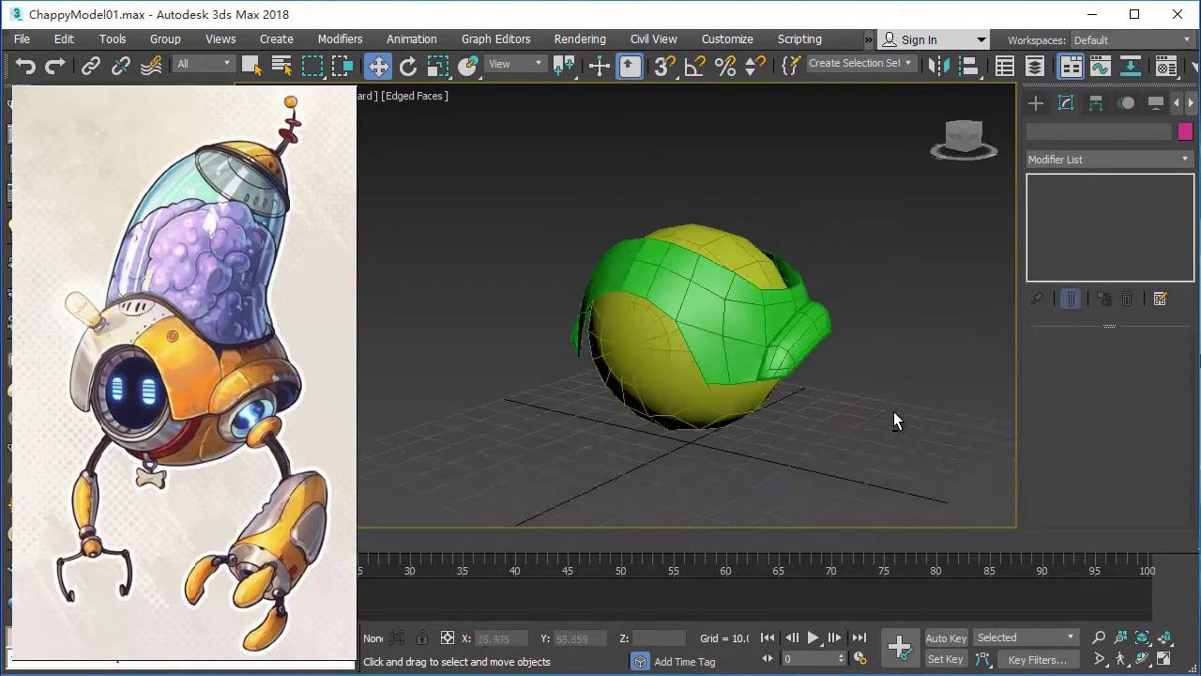
# Select the green half-shell and add a Symmetry modifier from the Modifier List.
pyautogui.click(250, 64)
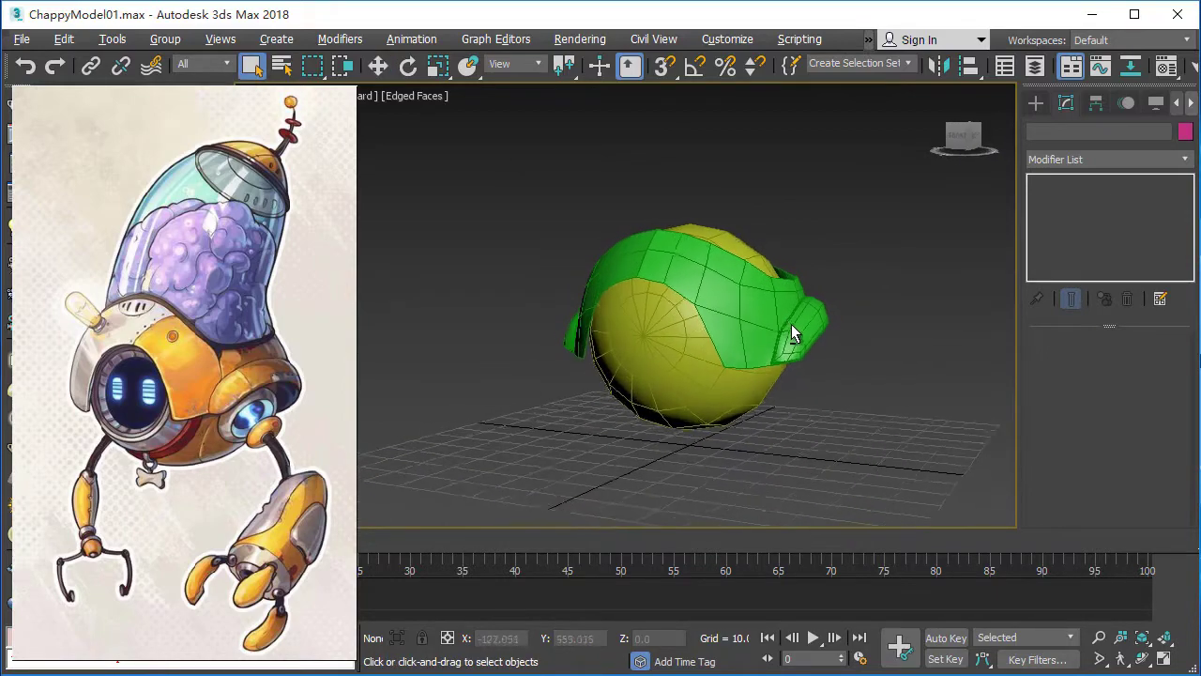
pyautogui.click(793, 333)
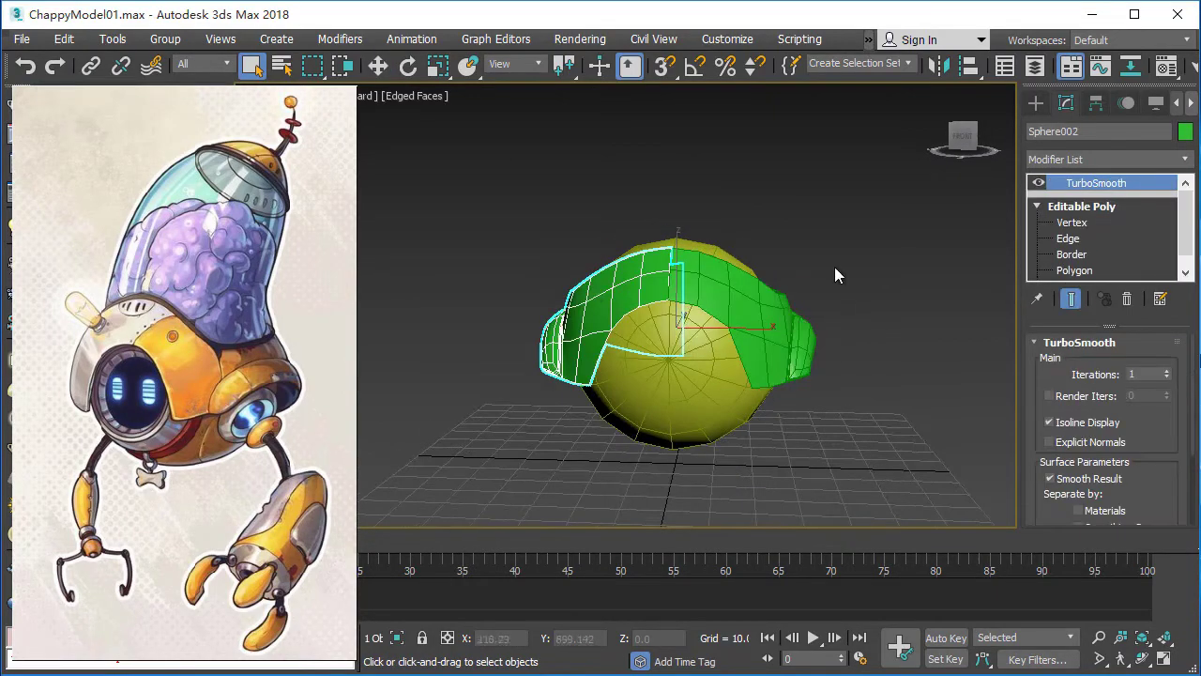
pyautogui.click(793, 310)
pyautogui.click(1186, 158)
pyautogui.scroll(-2, 1187, 246)
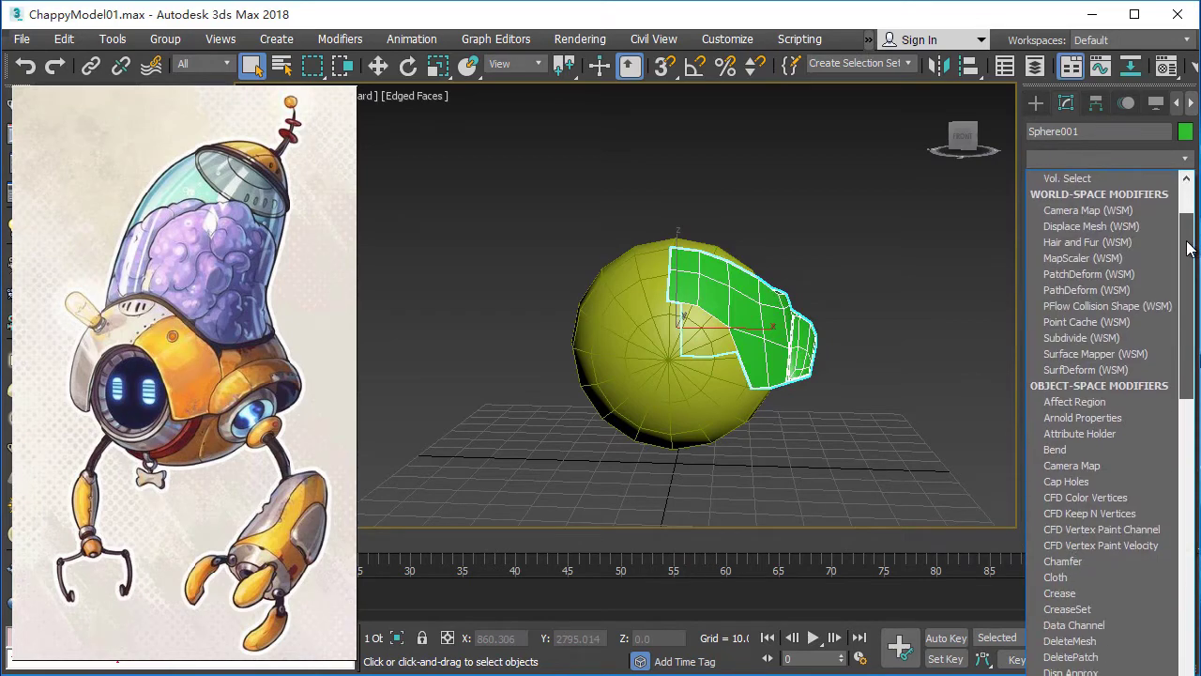
pyautogui.moveTo(1188, 247); pyautogui.dragTo(1160, 557)
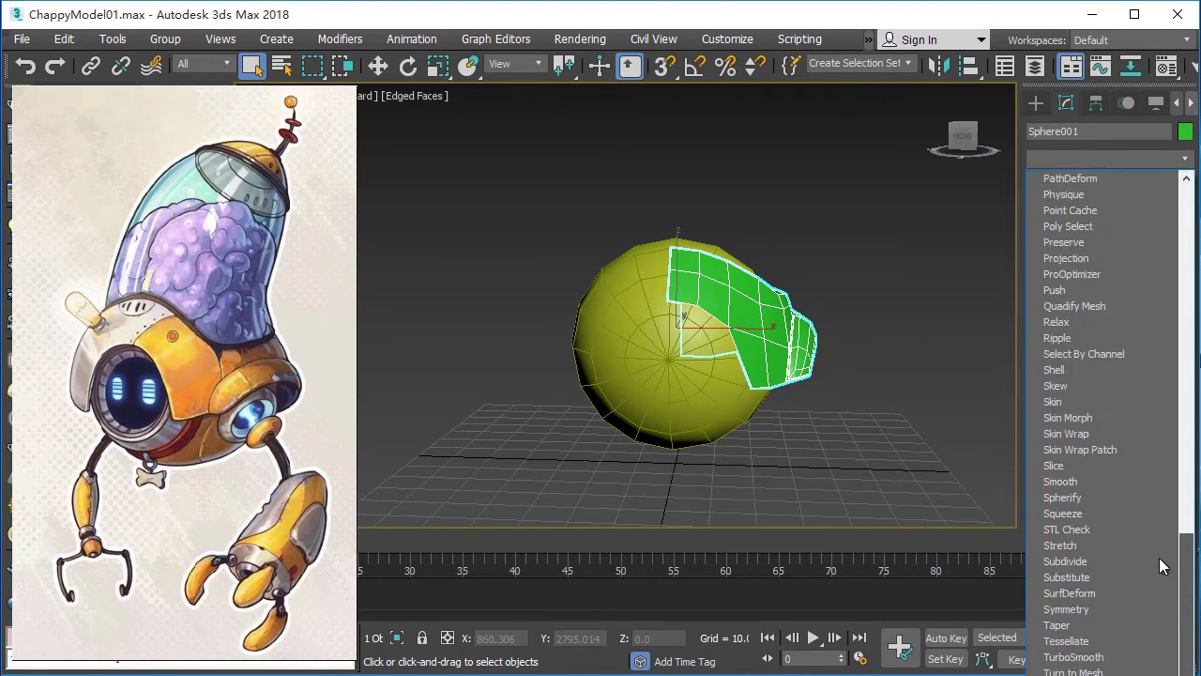
pyautogui.click(1084, 609)
# Adjust the Symmetry Threshold spinner to 0.29.
pyautogui.scroll(5, 894, 418)
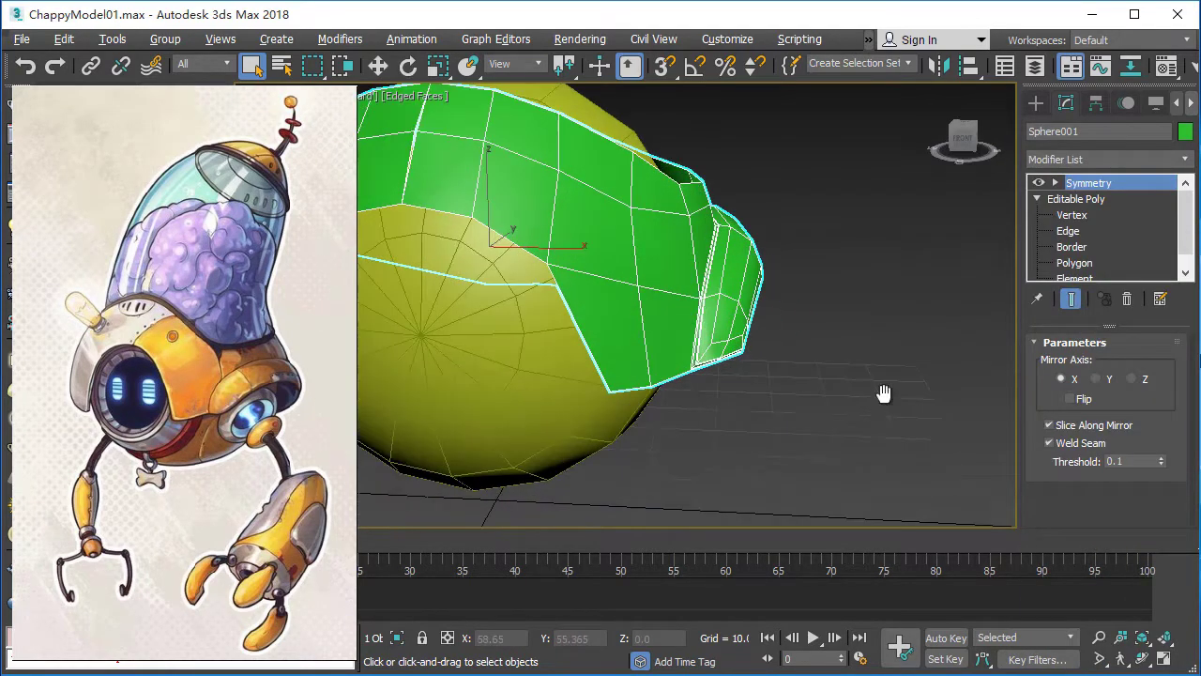
pyautogui.scroll(-2, 885, 394)
pyautogui.moveTo(1168, 443); pyautogui.dragTo(1168, 453)
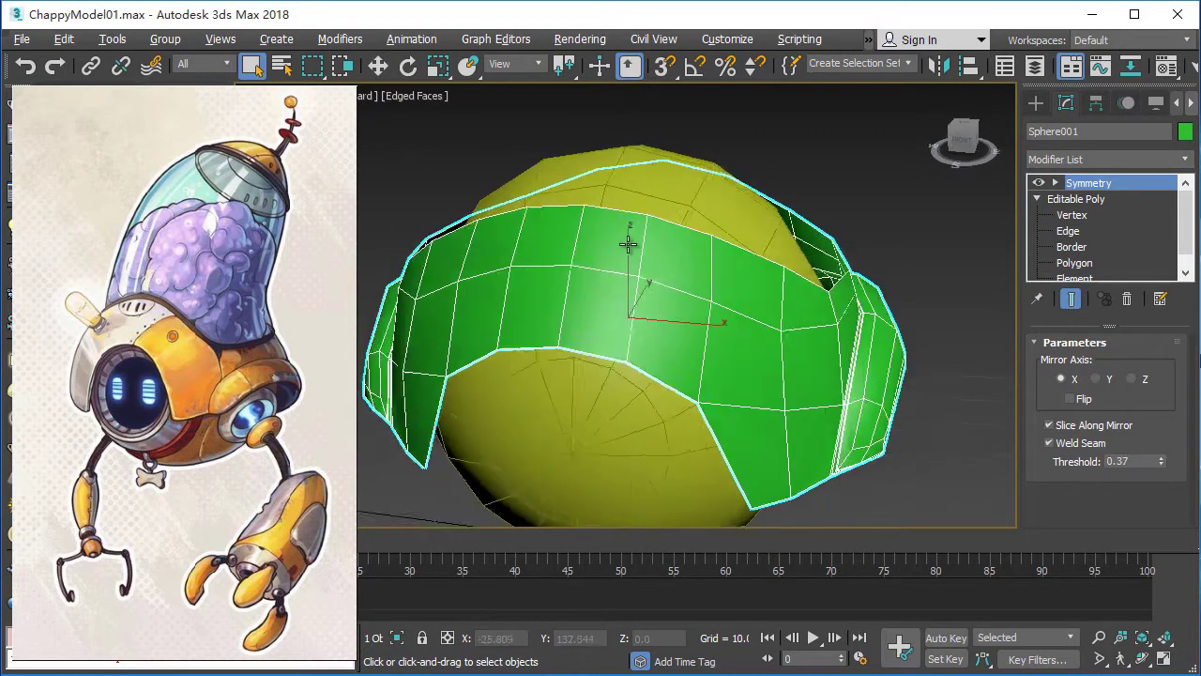
pyautogui.keyDown('alt'); pyautogui.moveTo(635, 236); pyautogui.dragTo(550, 268, button='middle'); pyautogui.keyUp('alt')
pyautogui.scroll(3, 628, 284)
pyautogui.scroll(2, 628, 285)
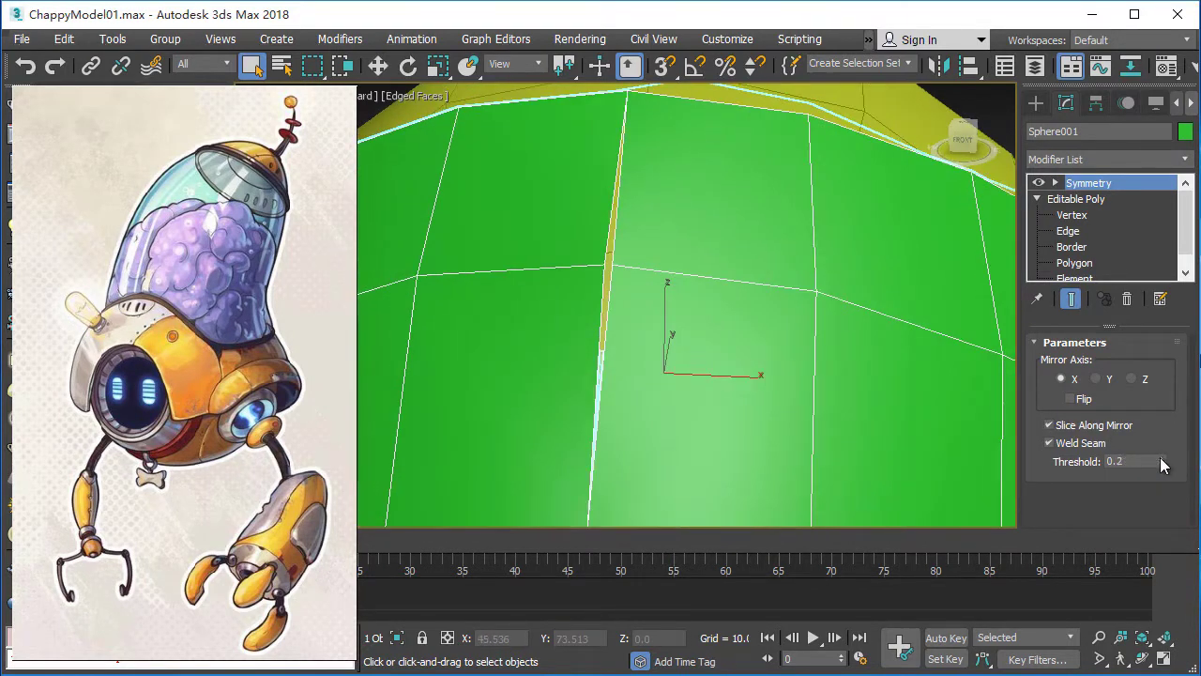
pyautogui.moveTo(1162, 465); pyautogui.dragTo(1162, 456)
pyautogui.keyDown('alt'); pyautogui.moveTo(676, 357); pyautogui.dragTo(719, 332, button='middle'); pyautogui.keyUp('alt')
# Orbit to a front view to check the mirrored seam, then deselect the shell.
pyautogui.scroll(-3, 719, 333)
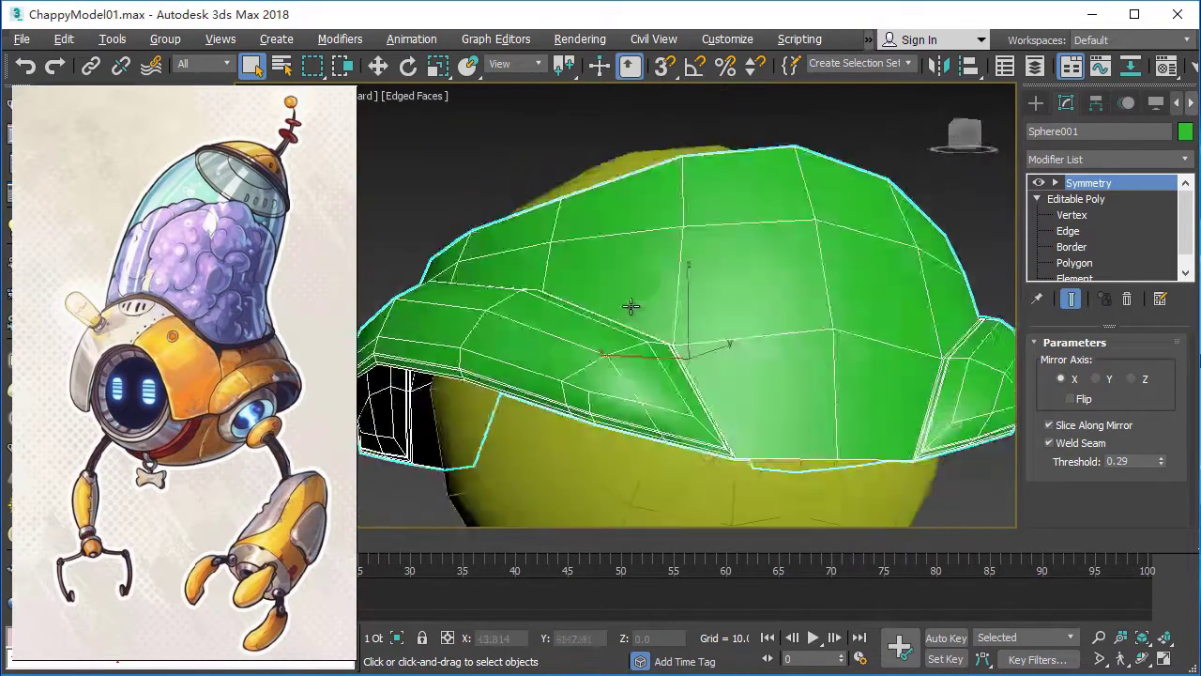
pyautogui.scroll(1, 615, 284)
pyautogui.scroll(-2, 615, 283)
pyautogui.moveTo(615, 283)
pyautogui.keyDown('alt'); pyautogui.mouseDown(button='middle')
pyautogui.moveTo(886, 366)
pyautogui.moveTo(909, 276)
pyautogui.moveTo(913, 447)
pyautogui.moveTo(799, 349)
pyautogui.mouseUp(button='middle'); pyautogui.keyUp('alt')
pyautogui.scroll(-1, 886, 366)
pyautogui.click(908, 276)
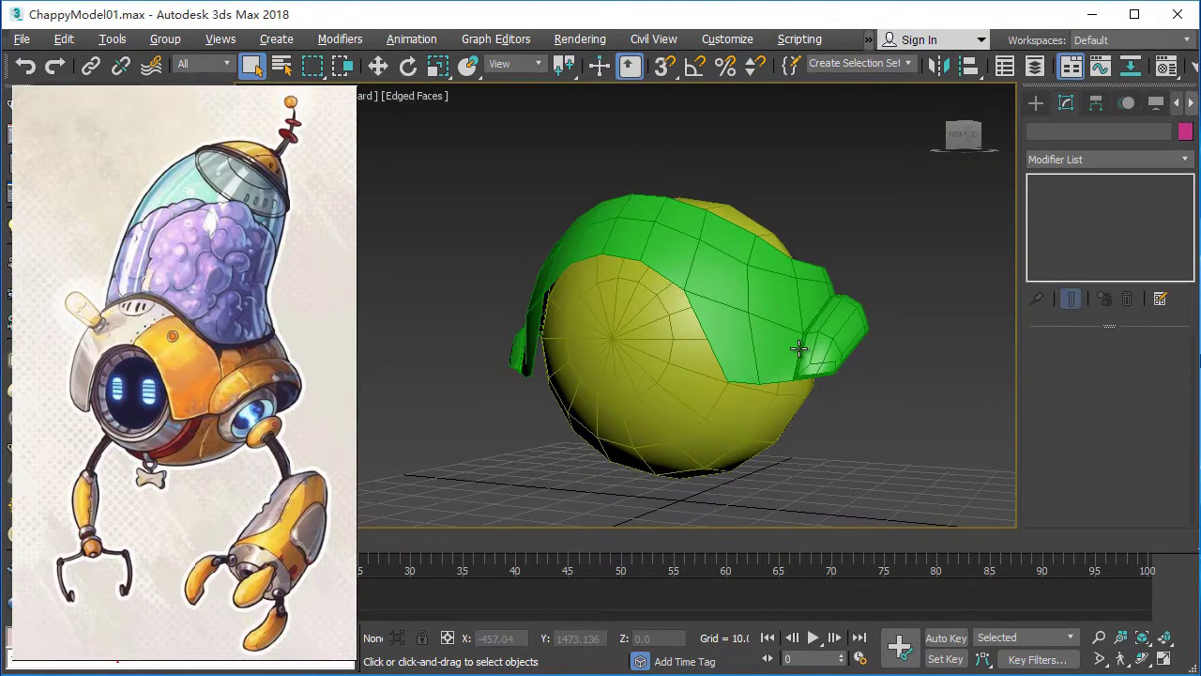
pyautogui.moveTo(802, 346)
pyautogui.keyDown('alt'); pyautogui.mouseDown(button='middle')
pyautogui.moveTo(735, 344)
pyautogui.moveTo(880, 348)
pyautogui.moveTo(360, 167)
pyautogui.mouseUp(button='middle'); pyautogui.keyUp('alt')
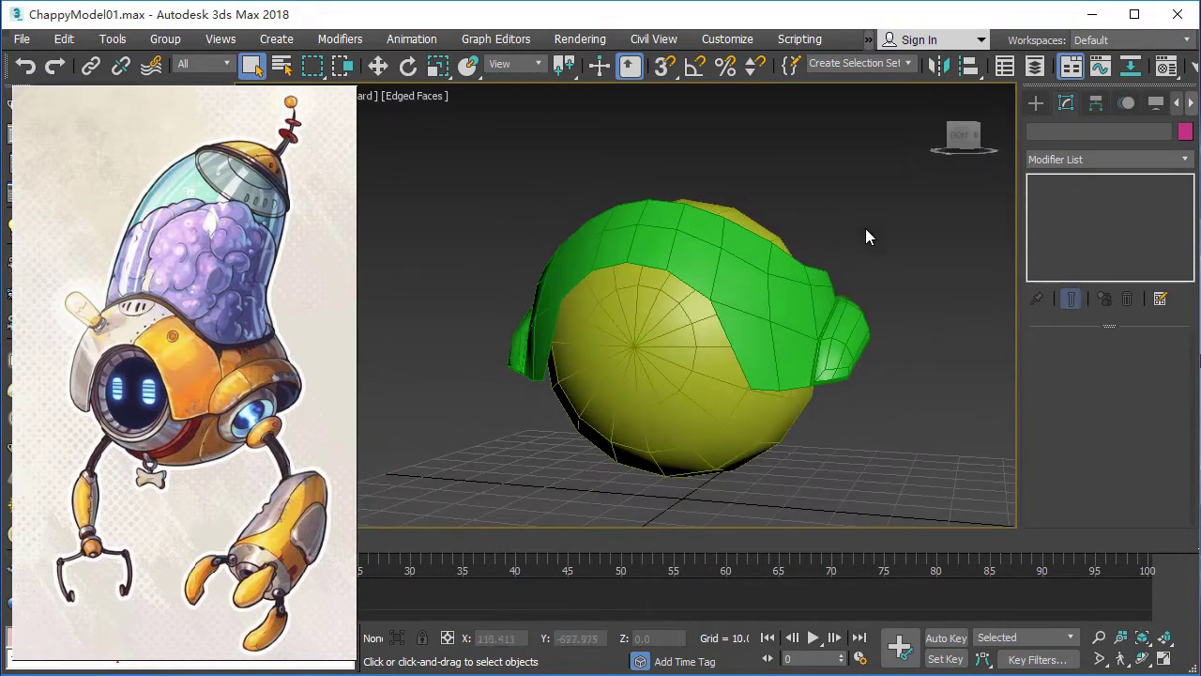
# Collapse the Symmetry modifier into the Editable Poly and switch to Border level.
pyautogui.rightClick(1088, 183)
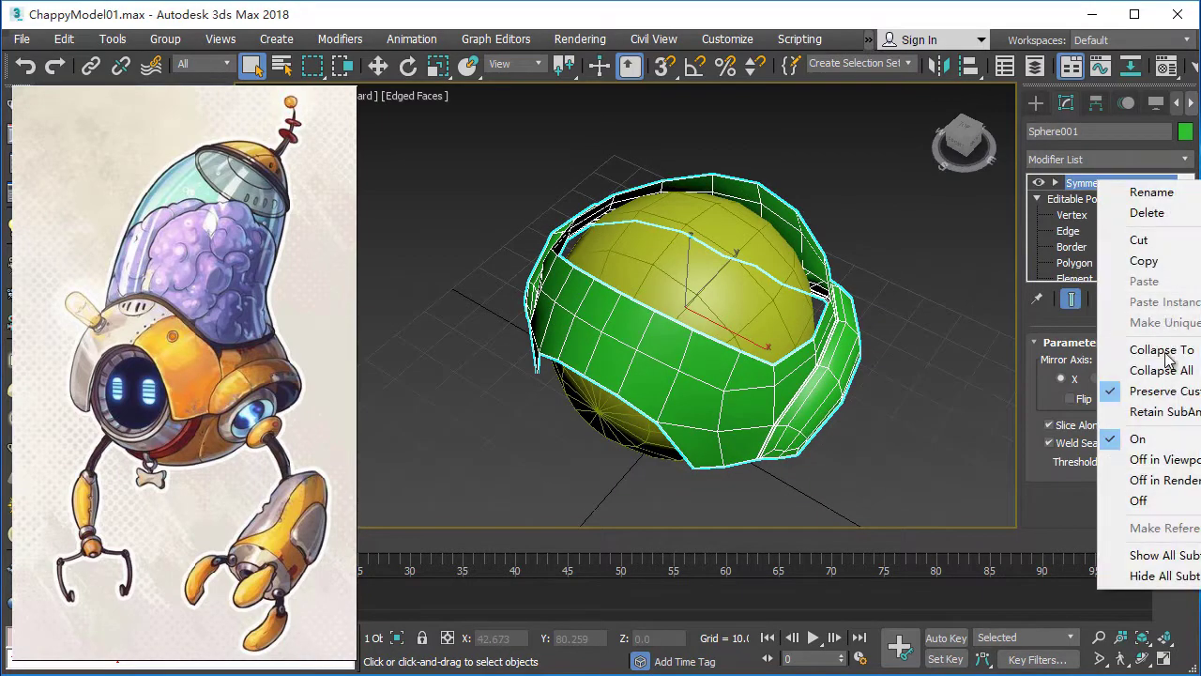
pyautogui.click(1140, 367)
pyautogui.click(1075, 231)
pyautogui.keyDown('alt'); pyautogui.moveTo(1009, 225); pyautogui.dragTo(808, 207, button='middle'); pyautogui.keyUp('alt')
pyautogui.moveTo(789, 279)
pyautogui.keyDown('alt'); pyautogui.mouseDown(button='middle')
pyautogui.moveTo(920, 283)
pyautogui.moveTo(889, 273)
pyautogui.moveTo(898, 290)
pyautogui.moveTo(890, 276)
pyautogui.mouseUp(button='middle'); pyautogui.keyUp('alt')
# Scale the top border down to 95%.
pyautogui.click(438, 66)
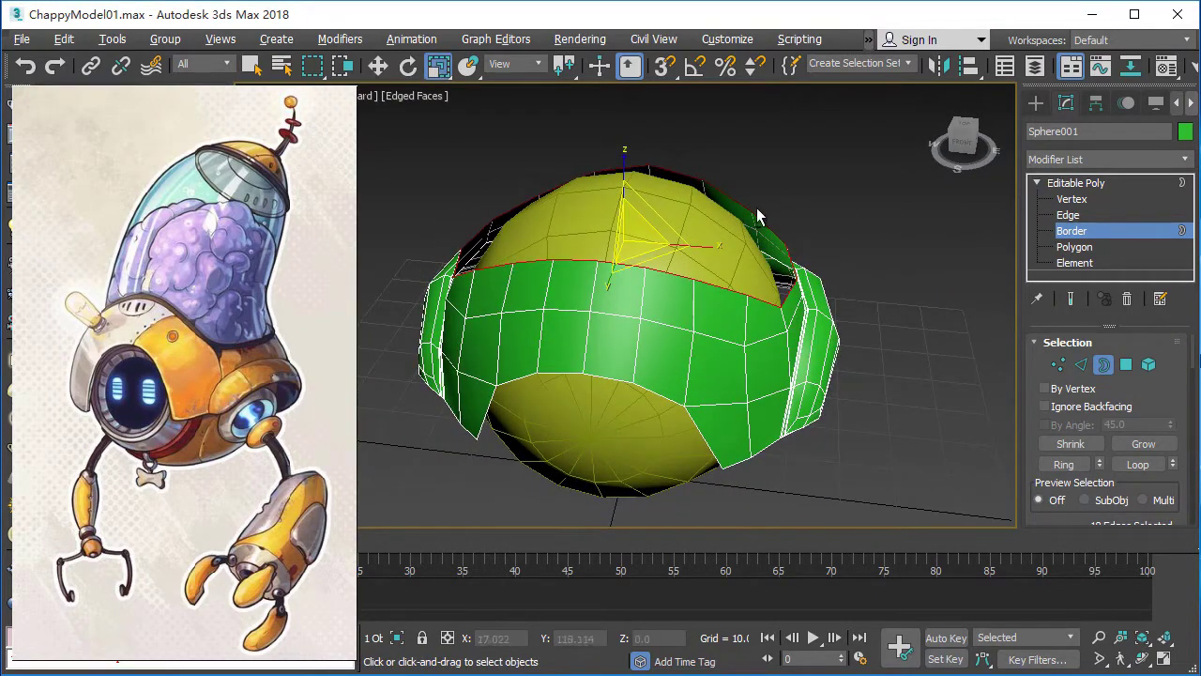
pyautogui.keyDown('alt'); pyautogui.moveTo(758, 216); pyautogui.dragTo(644, 243, button='middle'); pyautogui.keyUp('alt')
pyautogui.moveTo(639, 244); pyautogui.dragTo(638, 245)
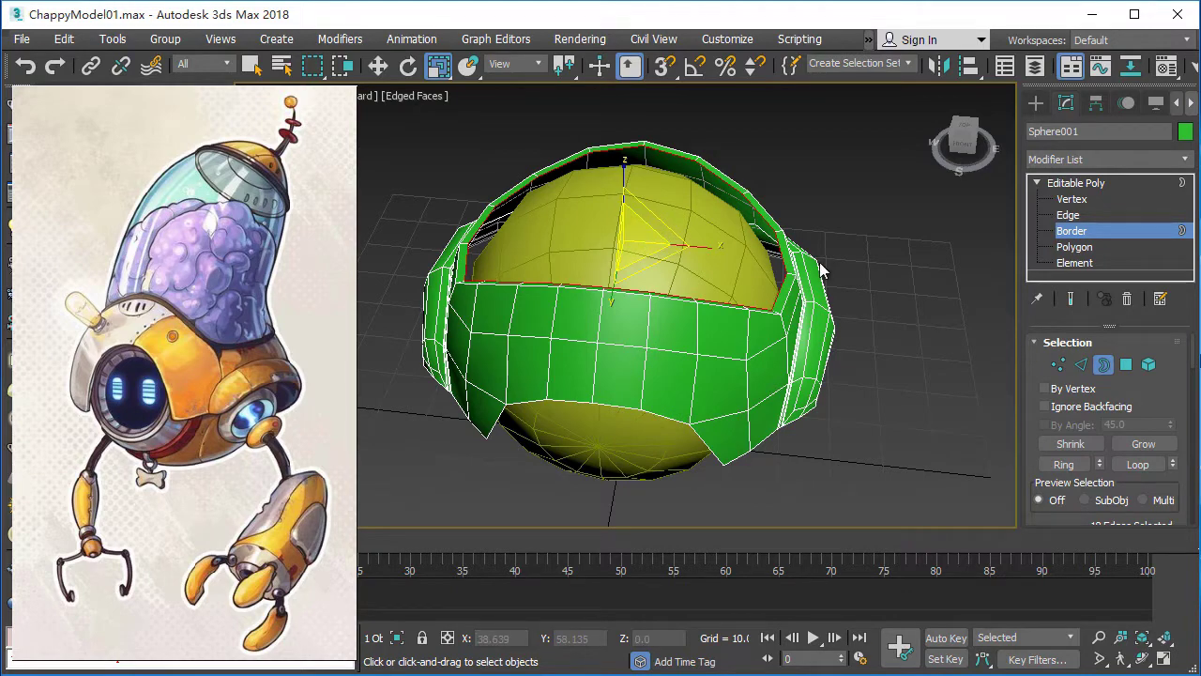
pyautogui.moveTo(884, 300)
pyautogui.keyDown('alt'); pyautogui.mouseDown(button='middle')
pyautogui.moveTo(736, 272)
pyautogui.moveTo(743, 252)
pyautogui.moveTo(694, 235)
pyautogui.mouseUp(button='middle'); pyautogui.keyUp('alt')
# Raise the top border slightly in Z, then return to Vertex level.
pyautogui.press('w')
pyautogui.moveTo(622, 169); pyautogui.dragTo(625, 163)
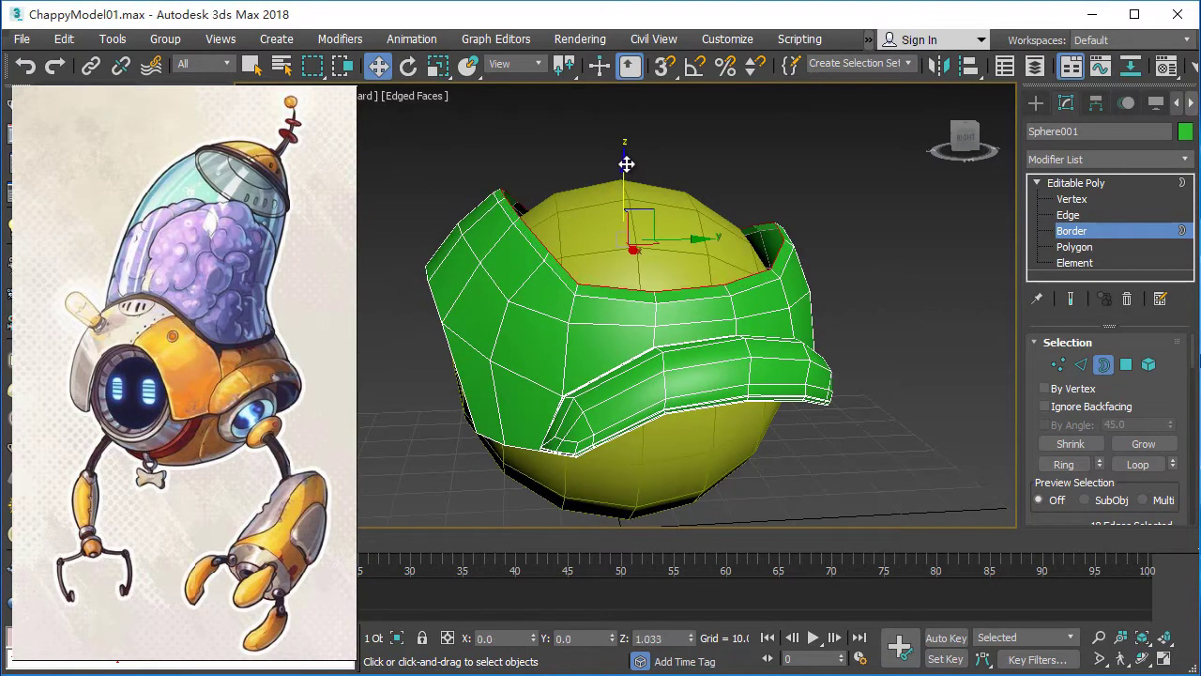
pyautogui.moveTo(625, 163)
pyautogui.keyDown('alt'); pyautogui.mouseDown(button='middle')
pyautogui.moveTo(758, 295)
pyautogui.moveTo(648, 309)
pyautogui.moveTo(623, 168)
pyautogui.mouseUp(button='middle'); pyautogui.keyUp('alt')
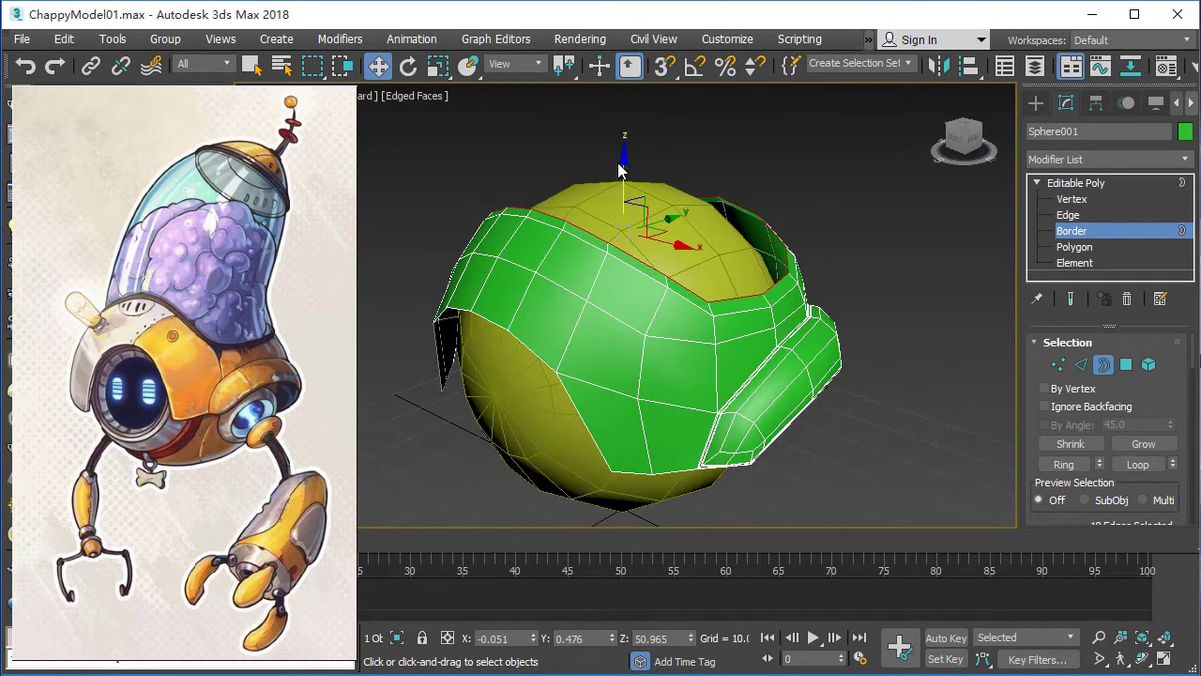
pyautogui.moveTo(625, 165); pyautogui.dragTo(626, 161)
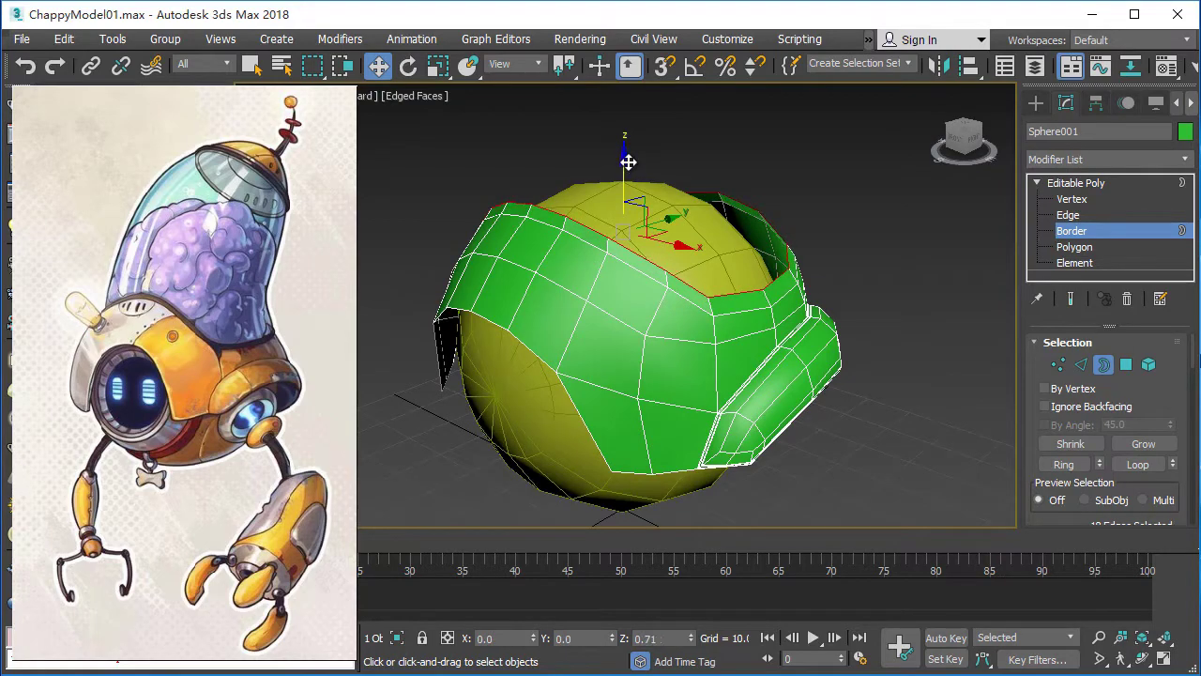
pyautogui.moveTo(628, 163)
pyautogui.keyDown('alt'); pyautogui.mouseDown(button='middle')
pyautogui.moveTo(719, 341)
pyautogui.moveTo(946, 341)
pyautogui.moveTo(787, 340)
pyautogui.moveTo(662, 303)
pyautogui.mouseUp(button='middle'); pyautogui.keyUp('alt')
pyautogui.press('1')
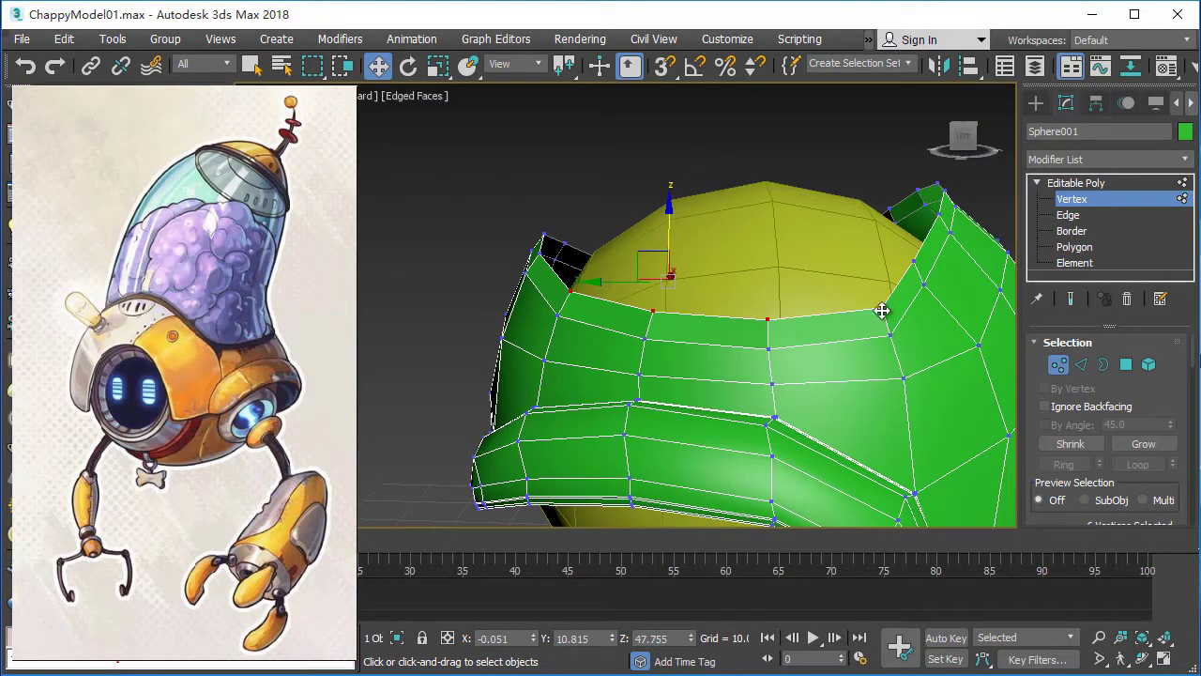
# Select rim vertices on the helmet's top opening and move them down along Z.
pyautogui.keyDown('ctrl'); pyautogui.click(882, 310); pyautogui.keyUp('ctrl')
pyautogui.scroll(-3, 1160, 450)
pyautogui.scroll(-3, 1164, 422)
pyautogui.scroll(-3, 1138, 438)
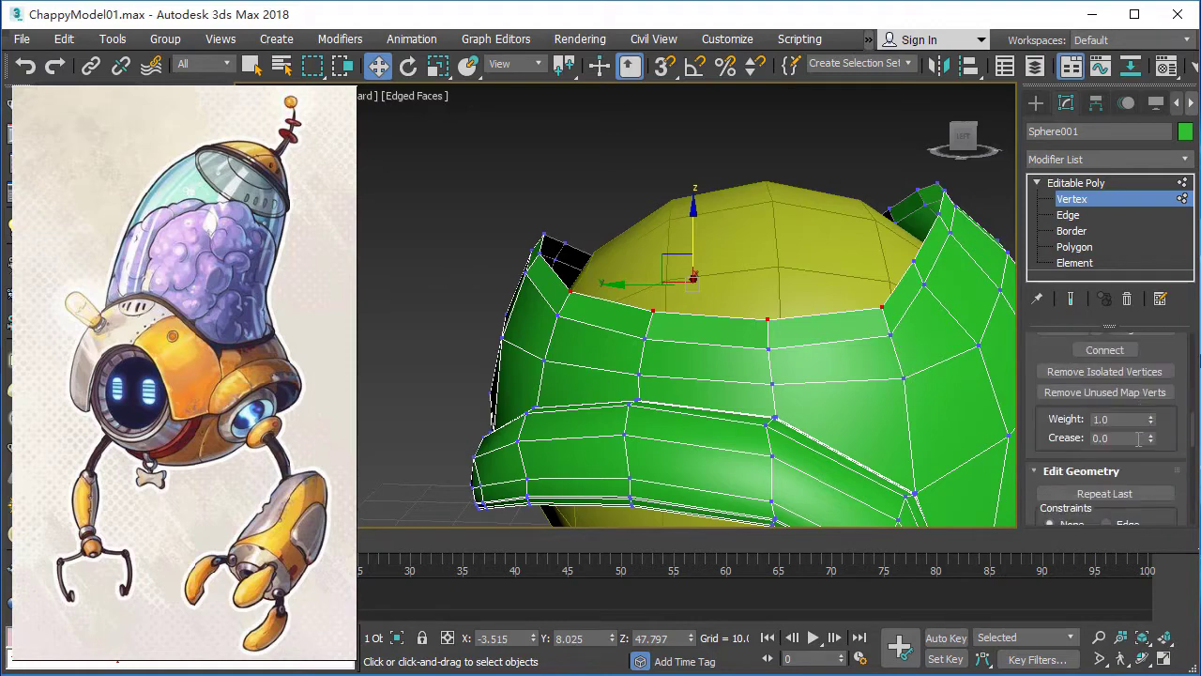
pyautogui.scroll(-1, 1139, 438)
pyautogui.moveTo(697, 230); pyautogui.dragTo(693, 230)
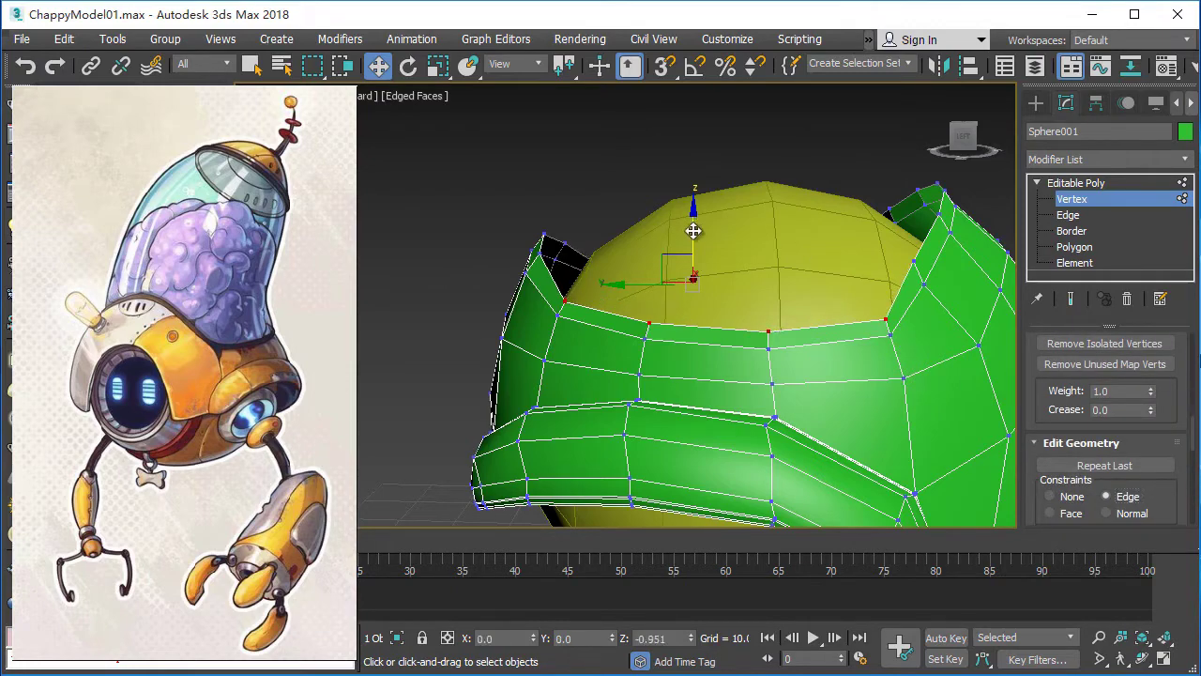
pyautogui.keyDown('alt'); pyautogui.moveTo(692, 229); pyautogui.dragTo(612, 267, button='middle'); pyautogui.keyUp('alt')
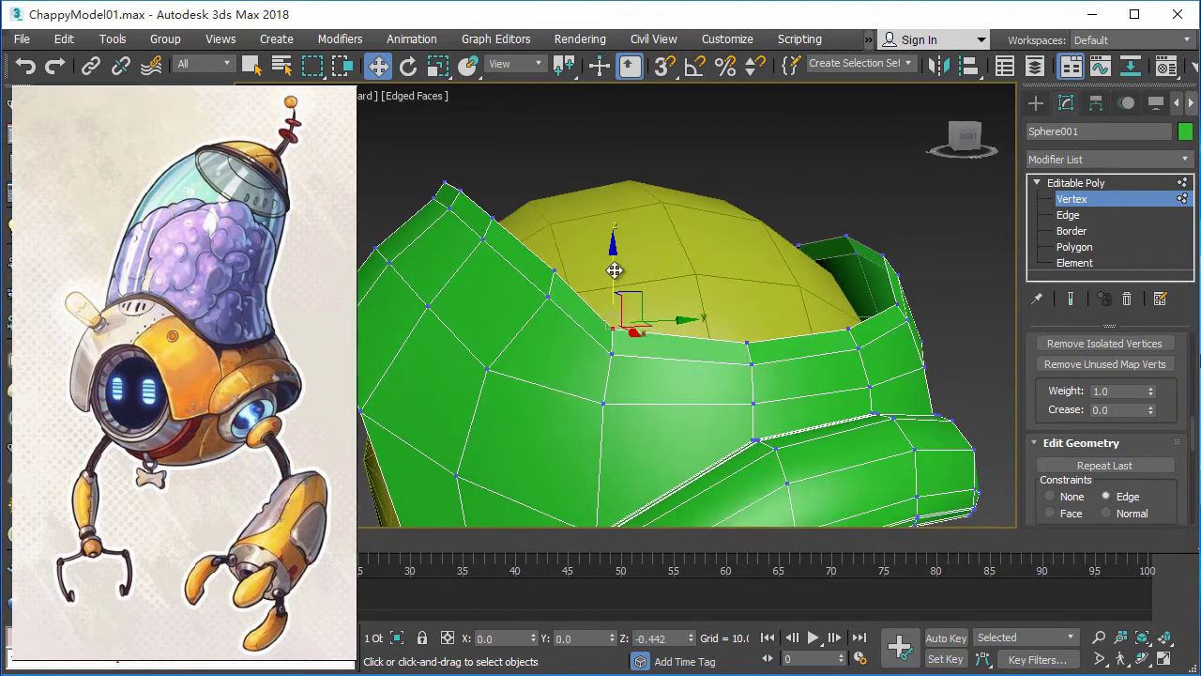
pyautogui.moveTo(615, 270); pyautogui.dragTo(617, 274)
# Select the neighbouring rim vertices, then pick the top opening's border loop at Border level.
pyautogui.click(749, 346)
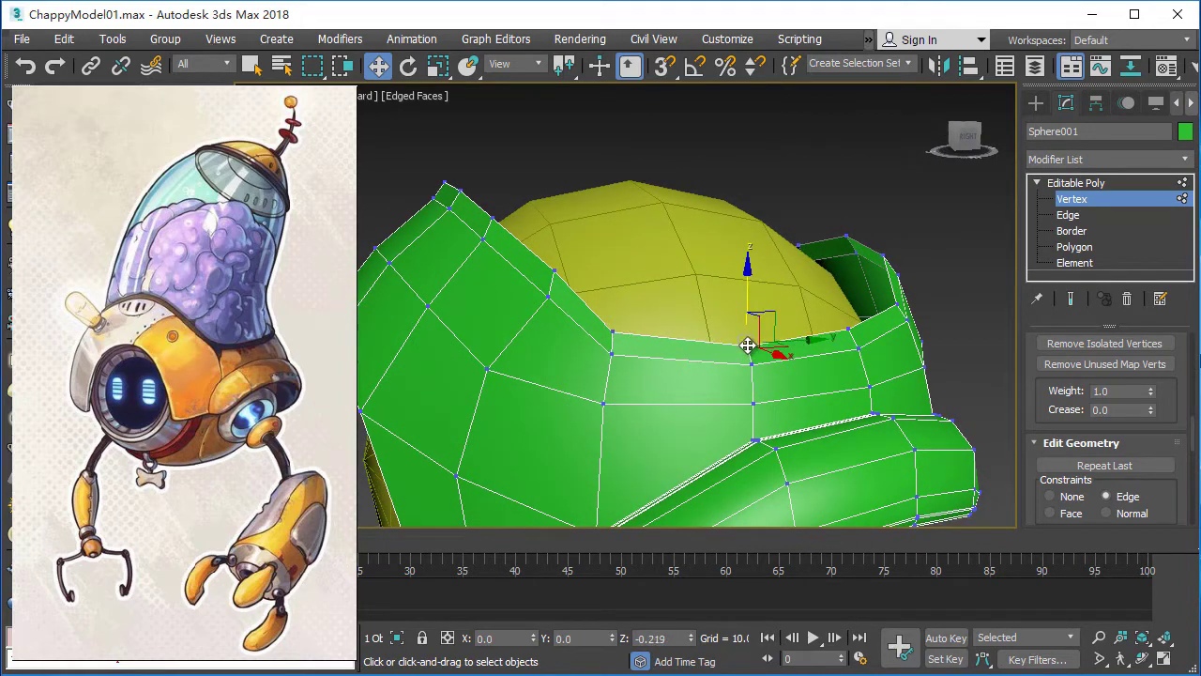
pyautogui.click(850, 329)
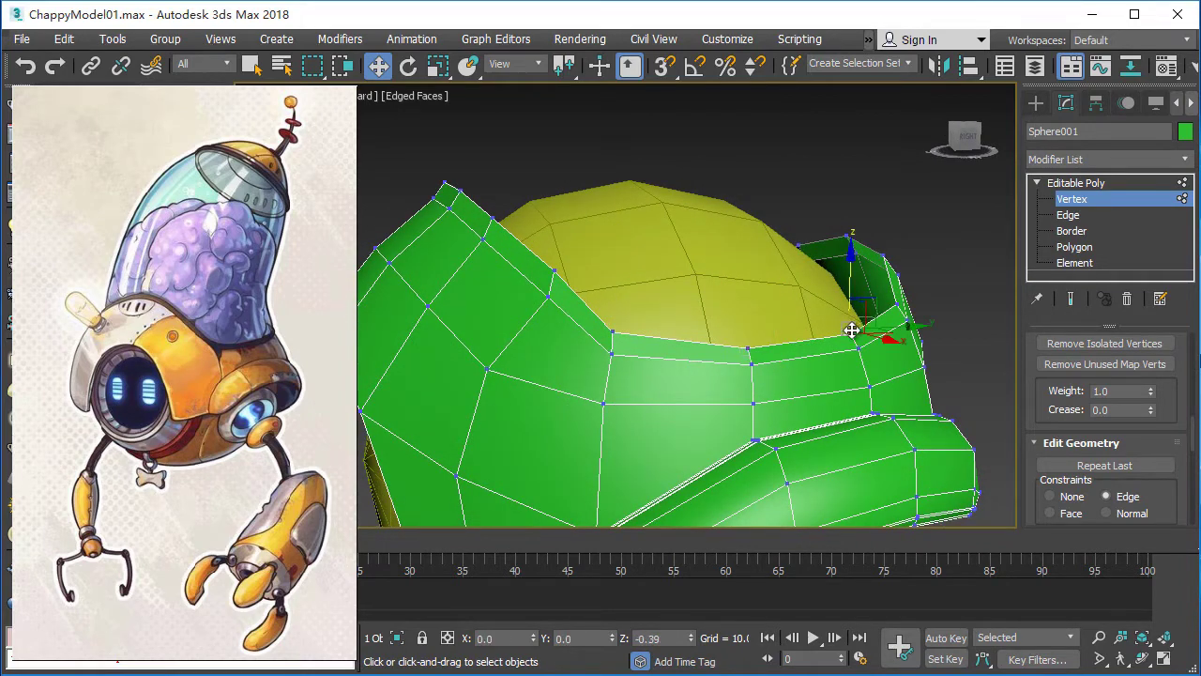
pyautogui.click(746, 348)
pyautogui.moveTo(746, 349)
pyautogui.keyDown('alt'); pyautogui.mouseDown(button='middle')
pyautogui.moveTo(870, 345)
pyautogui.moveTo(939, 310)
pyautogui.mouseUp(button='middle'); pyautogui.keyUp('alt')
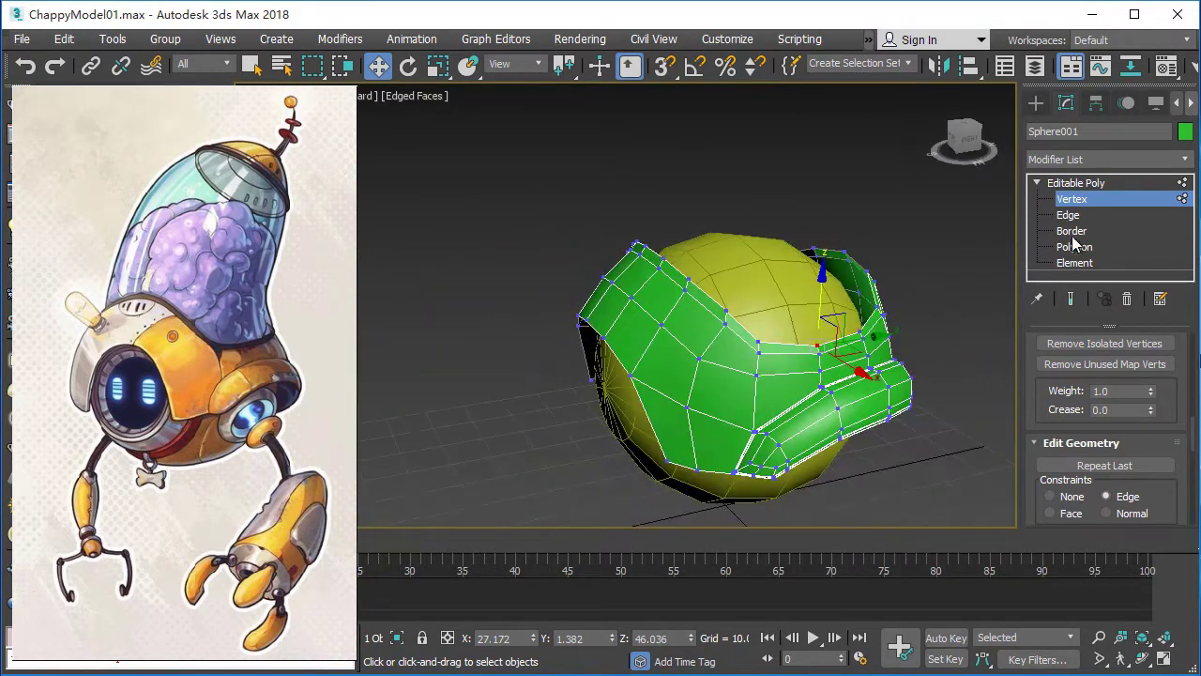
pyautogui.click(1072, 231)
pyautogui.click(804, 331)
# Uniformly scale the top border loop to about 102% so the rim sits wider around the dome.
pyautogui.press('r')
pyautogui.scroll(3, 787, 319)
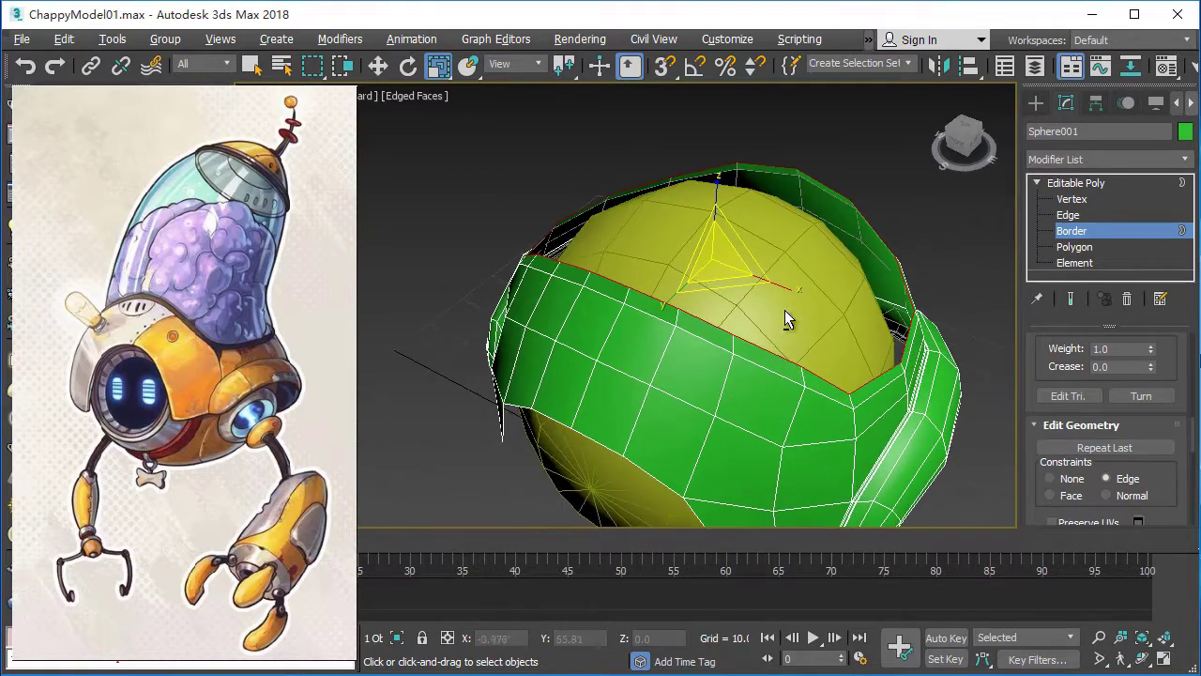
pyautogui.moveTo(714, 266)
pyautogui.mouseDown()
pyautogui.moveTo(741, 274)
pyautogui.moveTo(720, 256)
pyautogui.mouseUp()
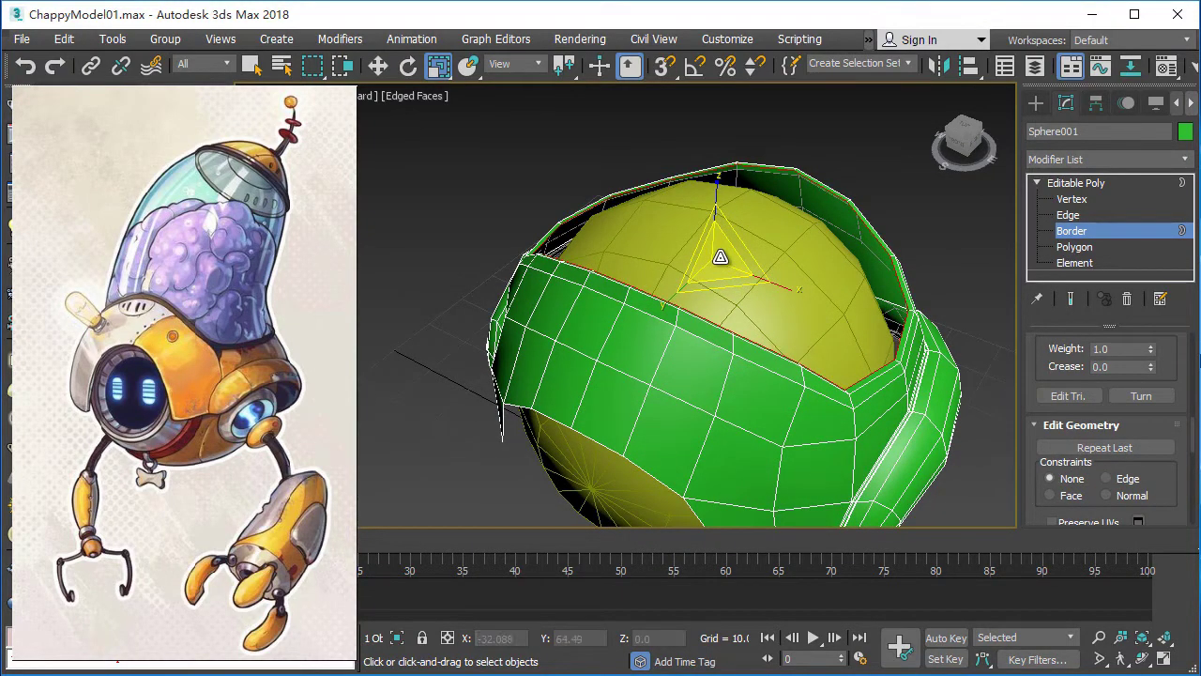
pyautogui.moveTo(721, 256)
pyautogui.keyDown('alt'); pyautogui.mouseDown(button='middle')
pyautogui.moveTo(802, 343)
pyautogui.moveTo(617, 313)
pyautogui.moveTo(986, 345)
pyautogui.moveTo(680, 287)
pyautogui.mouseUp(button='middle'); pyautogui.keyUp('alt')
pyautogui.scroll(3, 692, 276)
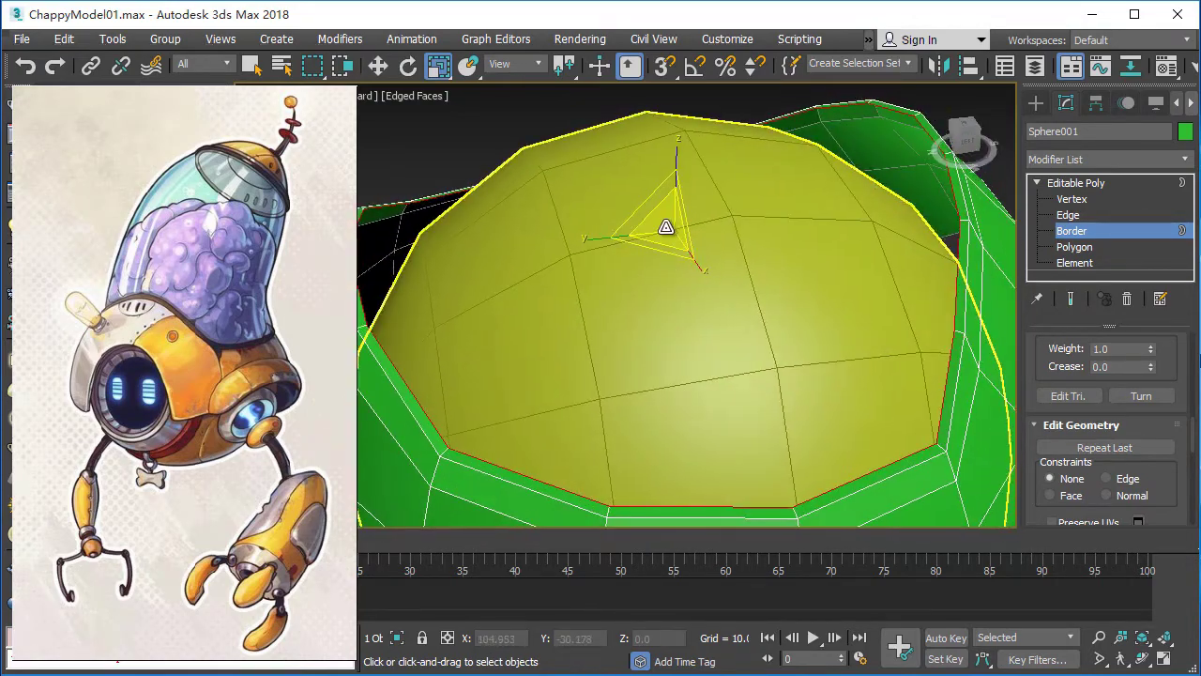
pyautogui.moveTo(665, 227); pyautogui.dragTo(678, 225)
pyautogui.scroll(-3, 681, 228)
pyautogui.moveTo(681, 228)
pyautogui.keyDown('alt'); pyautogui.mouseDown(button='middle')
pyautogui.moveTo(891, 355)
pyautogui.moveTo(808, 321)
pyautogui.moveTo(742, 358)
pyautogui.moveTo(727, 338)
pyautogui.moveTo(797, 338)
pyautogui.moveTo(741, 327)
pyautogui.moveTo(769, 366)
pyautogui.moveTo(853, 388)
pyautogui.moveTo(476, 174)
pyautogui.mouseUp(button='middle'); pyautogui.keyUp('alt')
pyautogui.scroll(2, 726, 336)
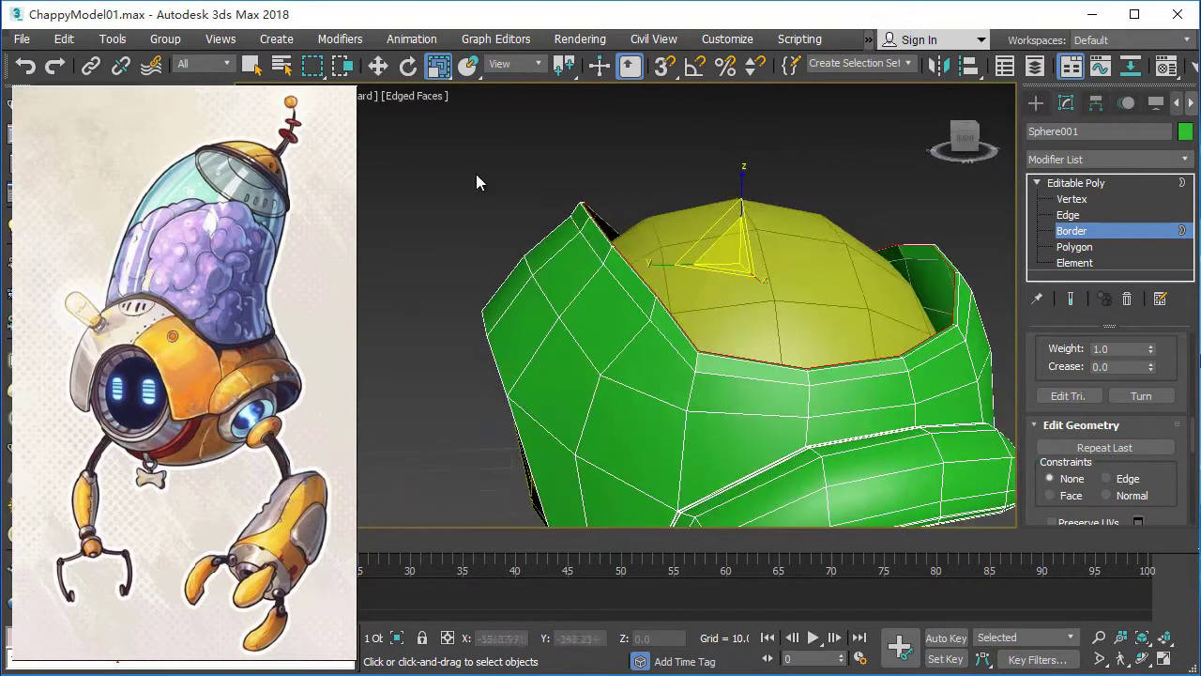
# At Edge level, select a rim edge and create a separate shape from the selected edges.
pyautogui.press('q')
pyautogui.click(640, 161)
pyautogui.click(1068, 215)
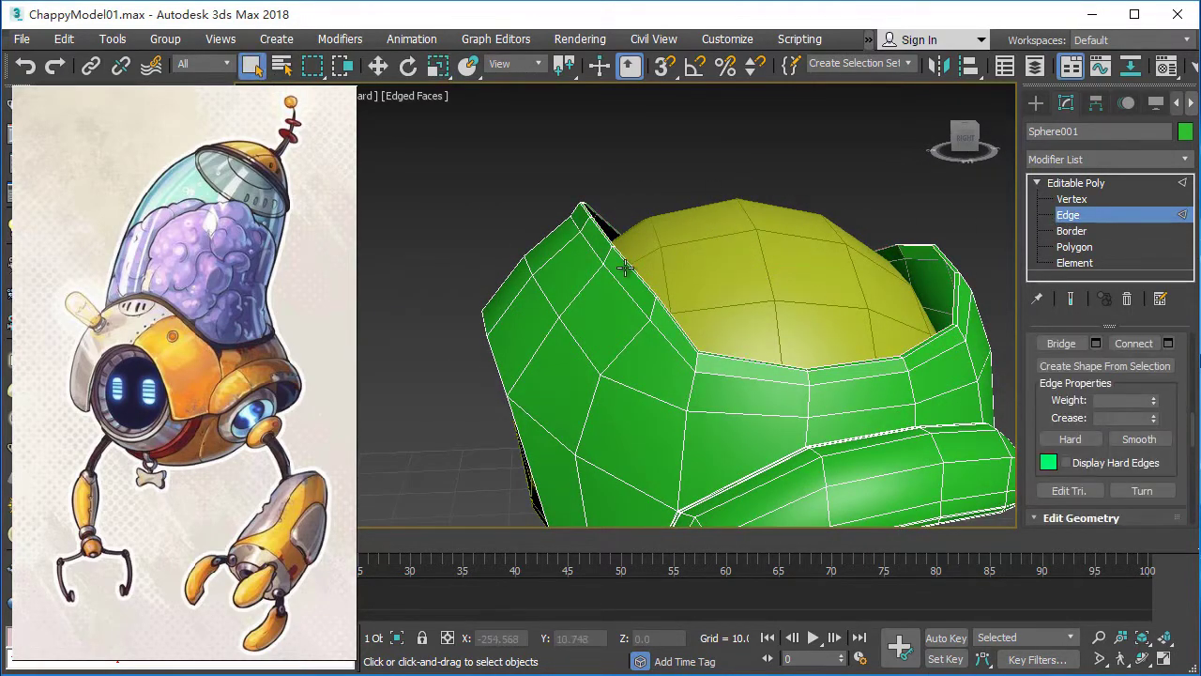
pyautogui.moveTo(635, 284)
pyautogui.keyDown('alt'); pyautogui.mouseDown(button='middle')
pyautogui.moveTo(713, 300)
pyautogui.moveTo(675, 281)
pyautogui.mouseUp(button='middle'); pyautogui.keyUp('alt')
pyautogui.click(1060, 366)
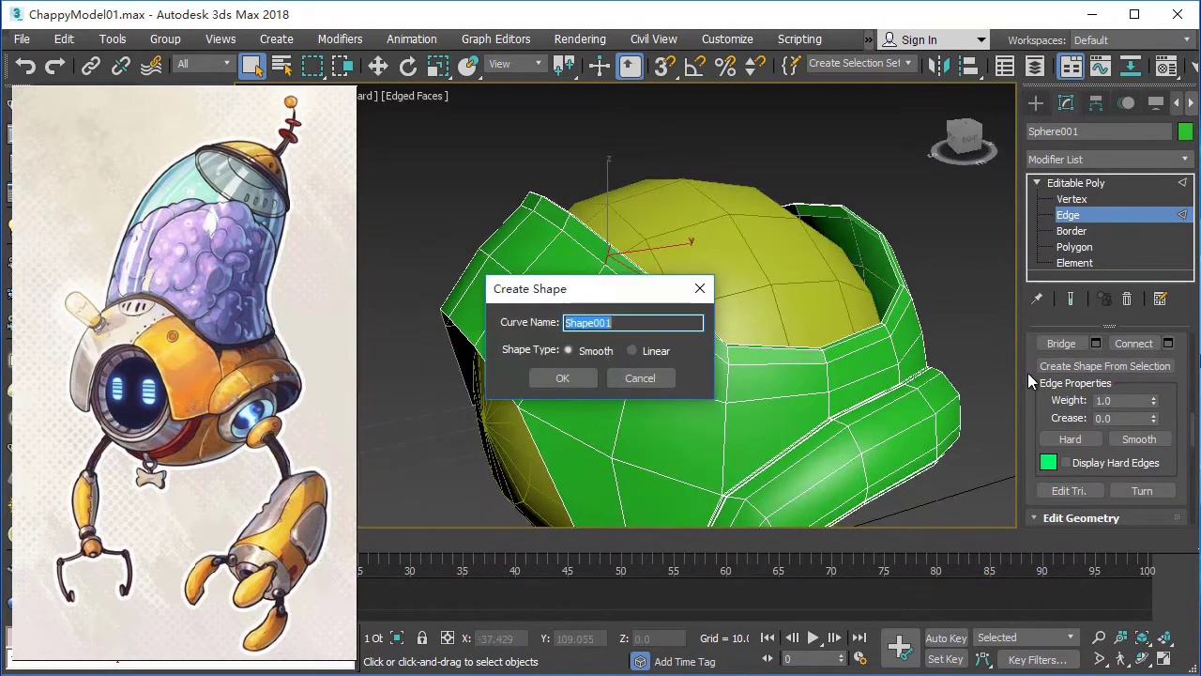
pyautogui.press('Return')
pyautogui.moveTo(1193, 427); pyautogui.dragTo(1189, 346)
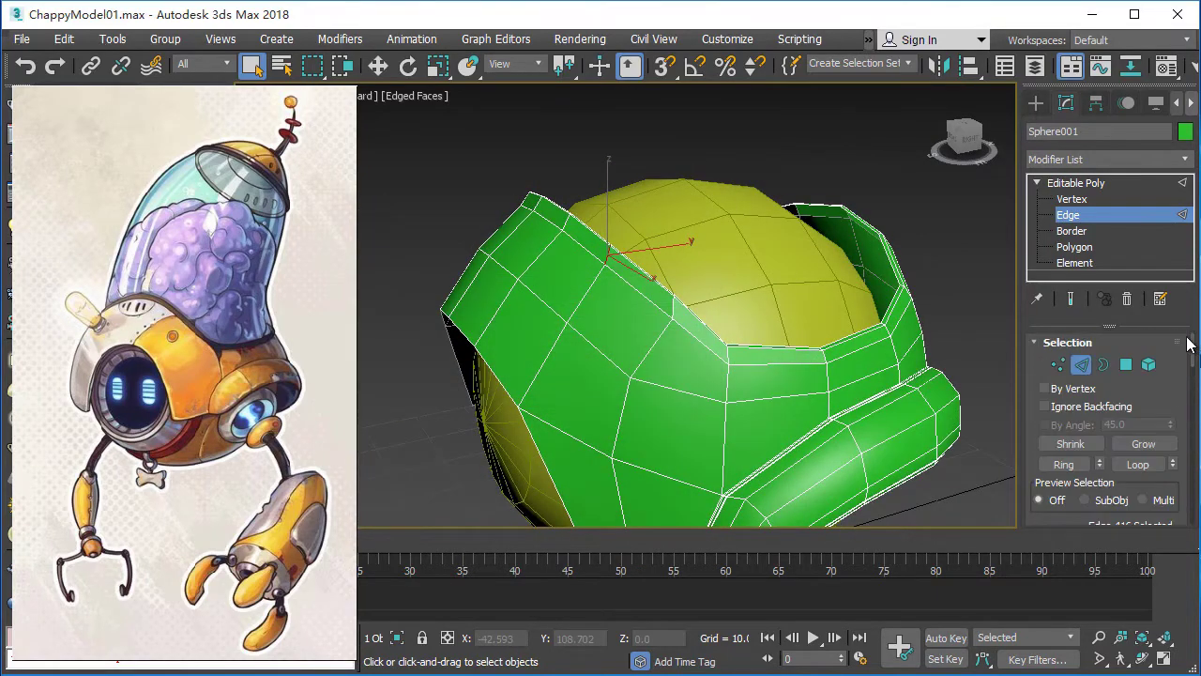
# Ring-select the rim edges and Connect them with one segment at slide 30.
pyautogui.click(1063, 465)
pyautogui.keyDown('alt'); pyautogui.moveTo(676, 300); pyautogui.dragTo(693, 310, button='middle'); pyautogui.keyUp('alt')
pyautogui.scroll(-5, 1030, 454)
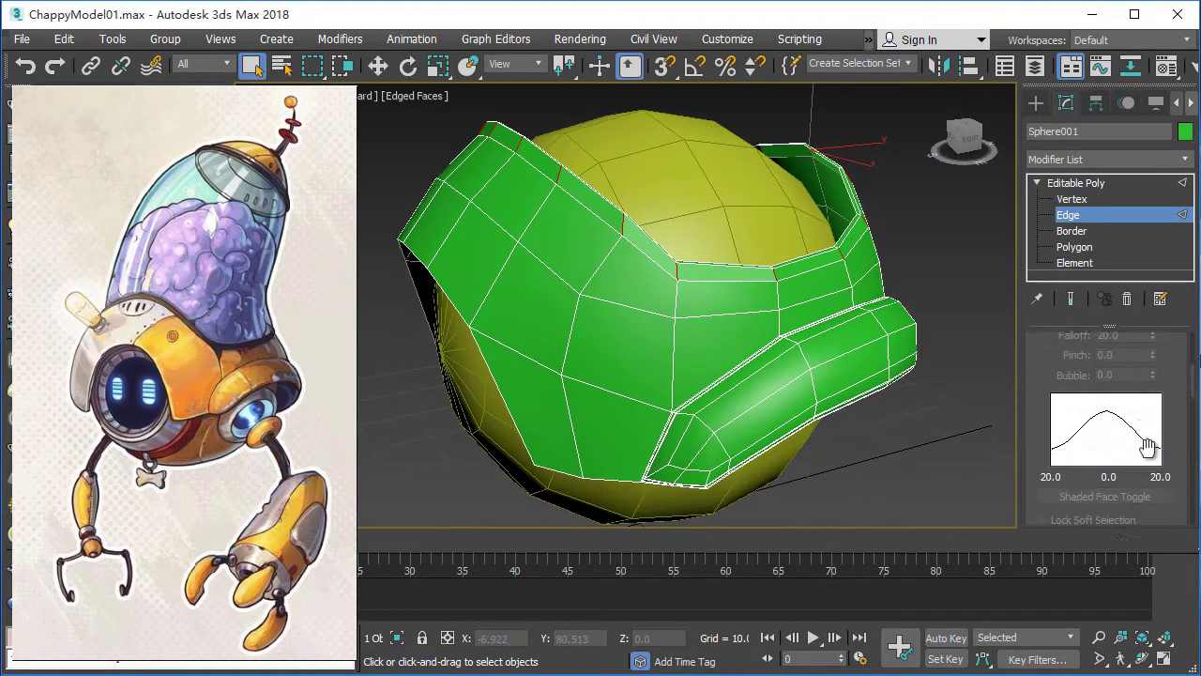
pyautogui.scroll(-3, 1079, 458)
pyautogui.scroll(-2, 1147, 463)
pyautogui.click(1167, 444)
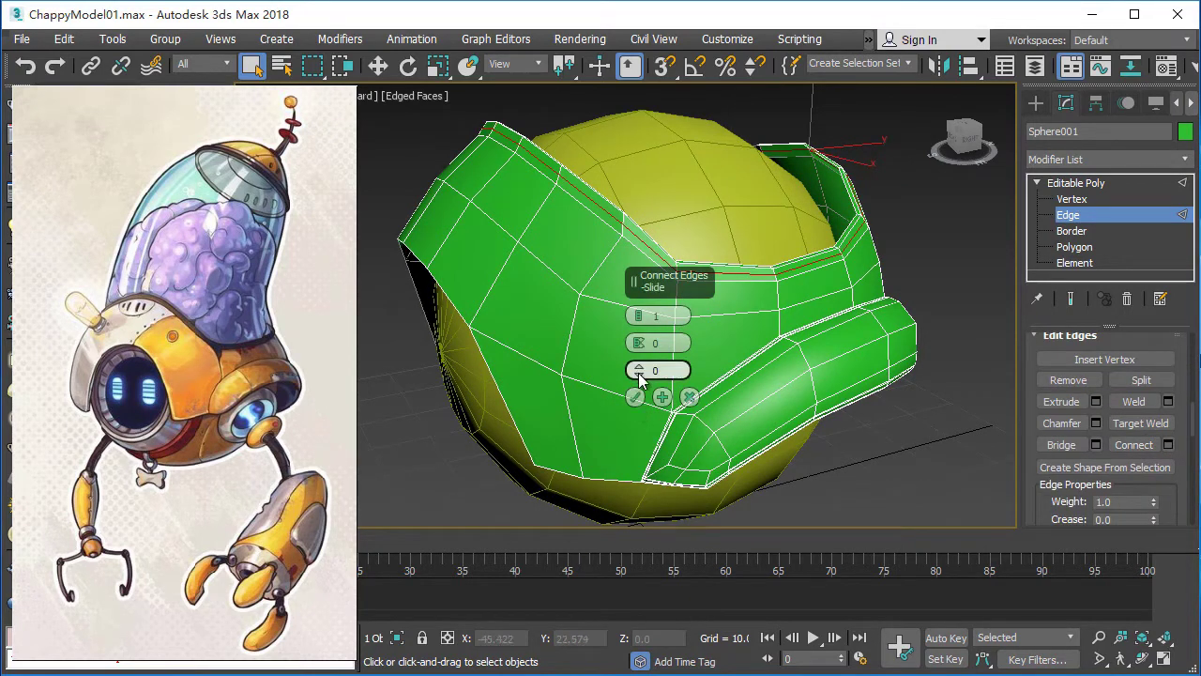
pyautogui.moveTo(641, 374); pyautogui.dragTo(644, 341)
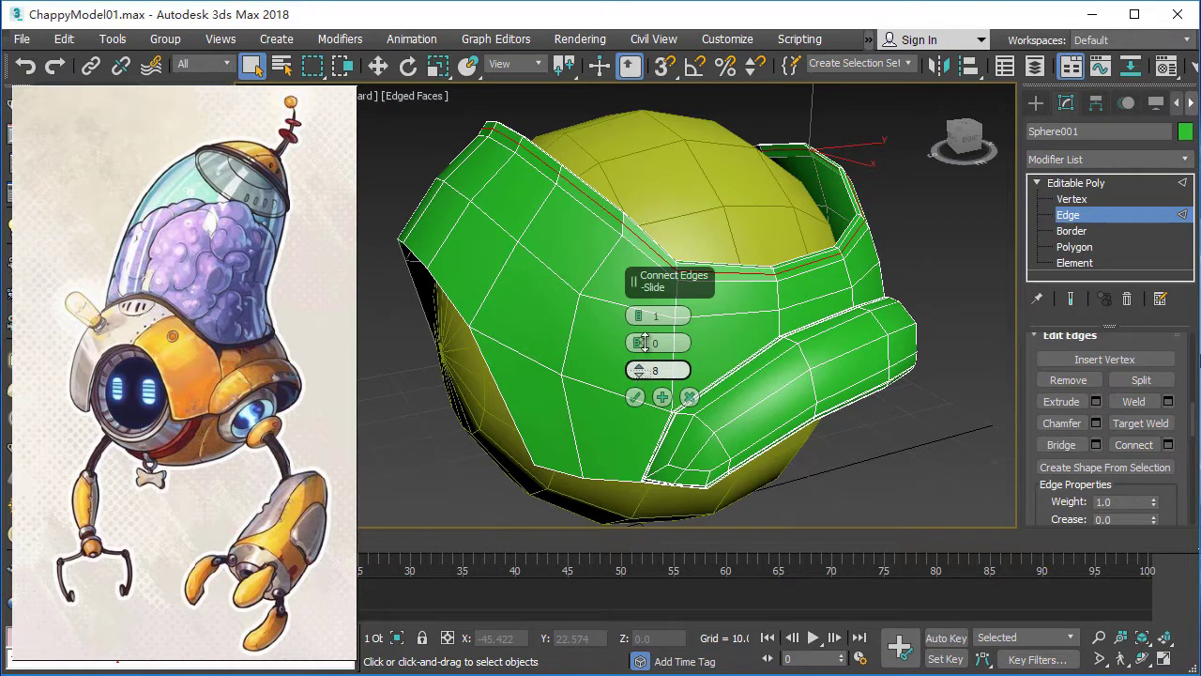
pyautogui.click(635, 397)
# Scale the new edge loop outward to form a slight ledge.
pyautogui.press('r')
pyautogui.keyDown('alt'); pyautogui.moveTo(635, 397); pyautogui.dragTo(657, 376, button='middle'); pyautogui.keyUp('alt')
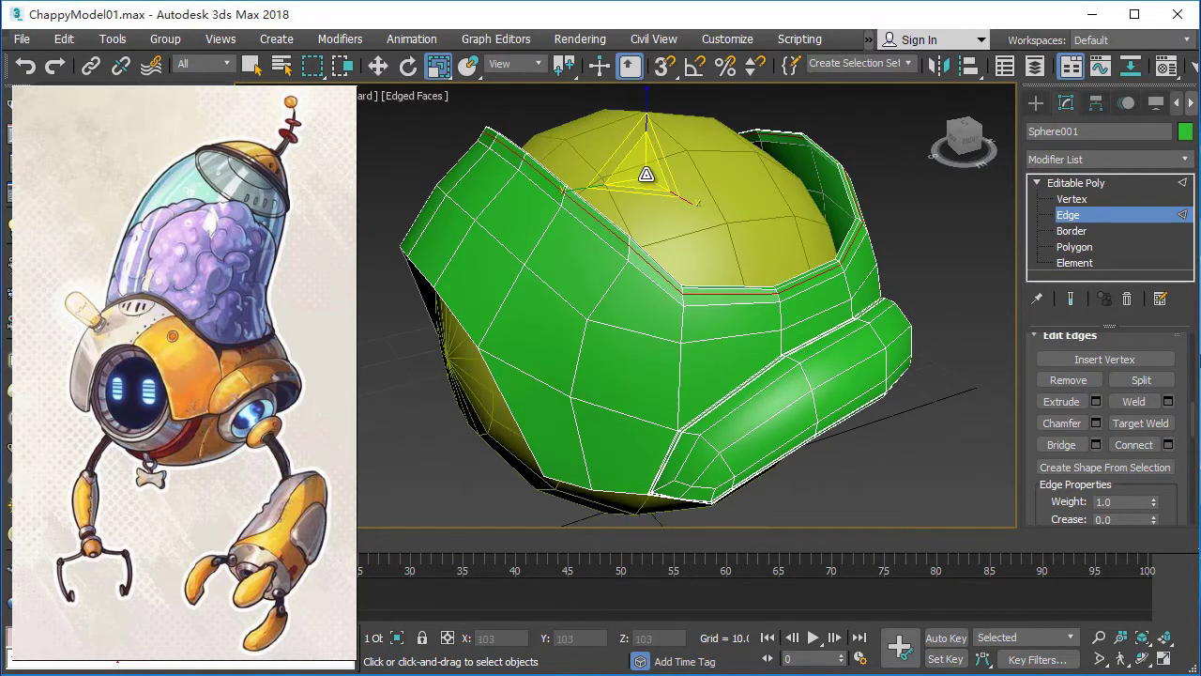
pyautogui.moveTo(647, 175); pyautogui.dragTo(647, 175)
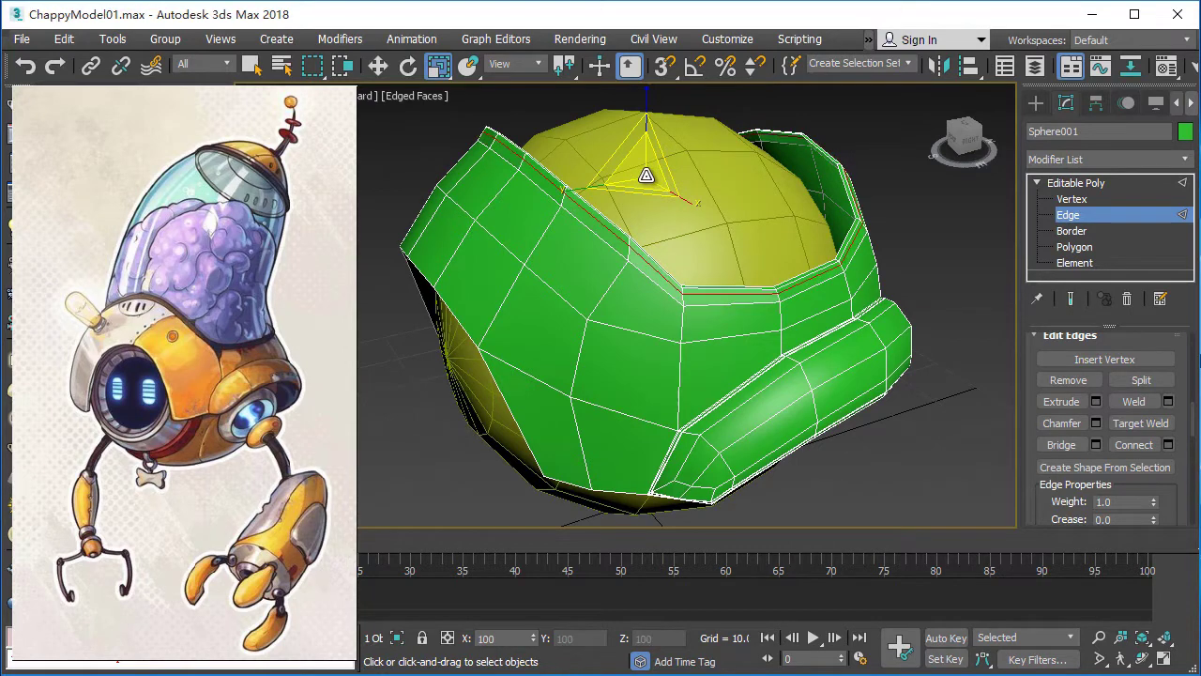
# At Editable Poly top level, enable Paint Deformation Push/Pull along Deformed Normals at value 0.1.
pyautogui.click(1075, 182)
pyautogui.scroll(-3, 1126, 422)
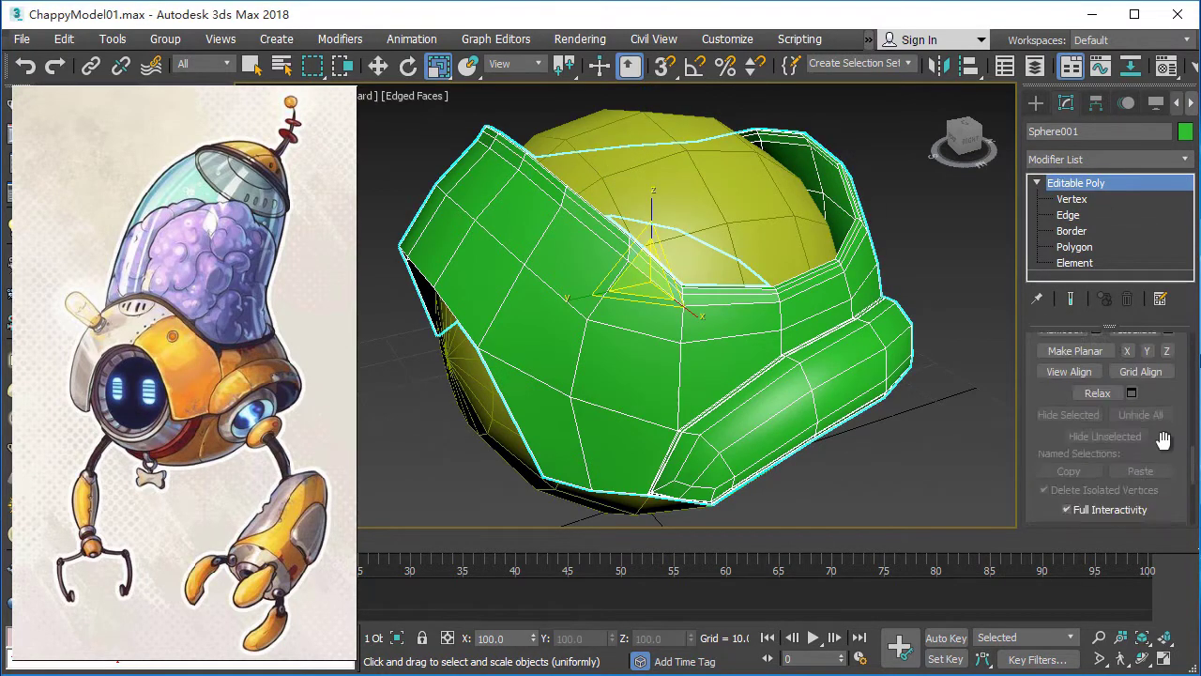
pyautogui.scroll(-3, 1151, 447)
pyautogui.scroll(1, 1172, 423)
pyautogui.scroll(1, 1151, 410)
pyautogui.click(1070, 365)
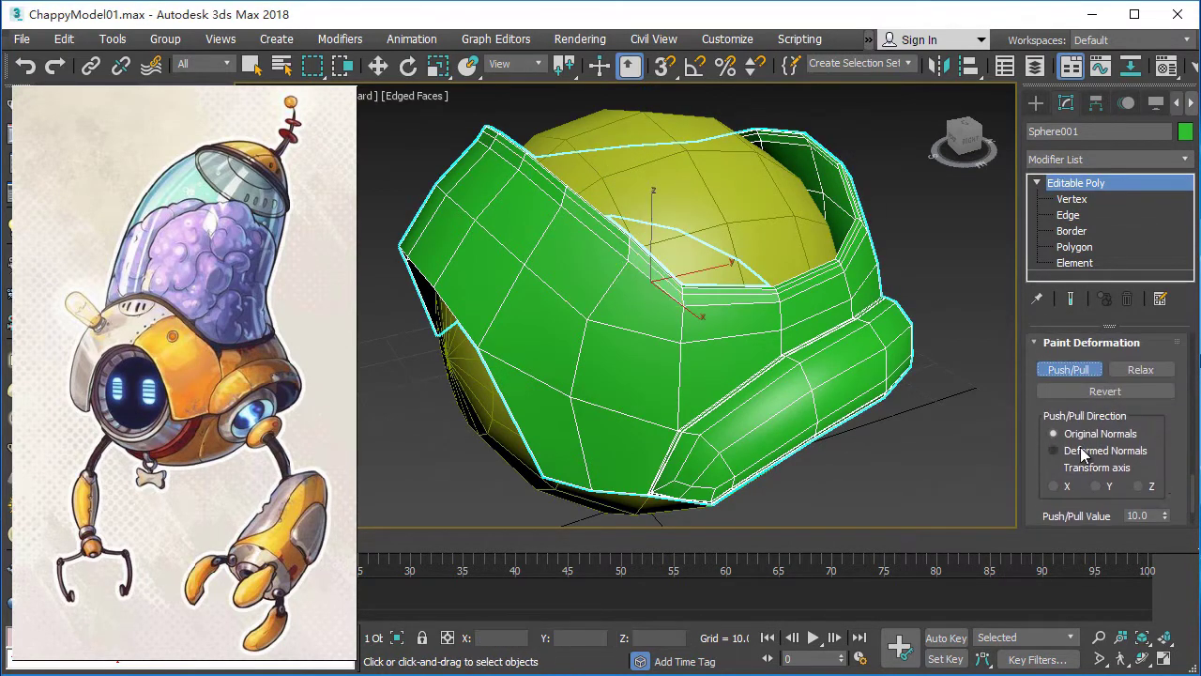
pyautogui.click(1079, 454)
pyautogui.scroll(-2, 1181, 390)
pyautogui.scroll(-1, 1180, 457)
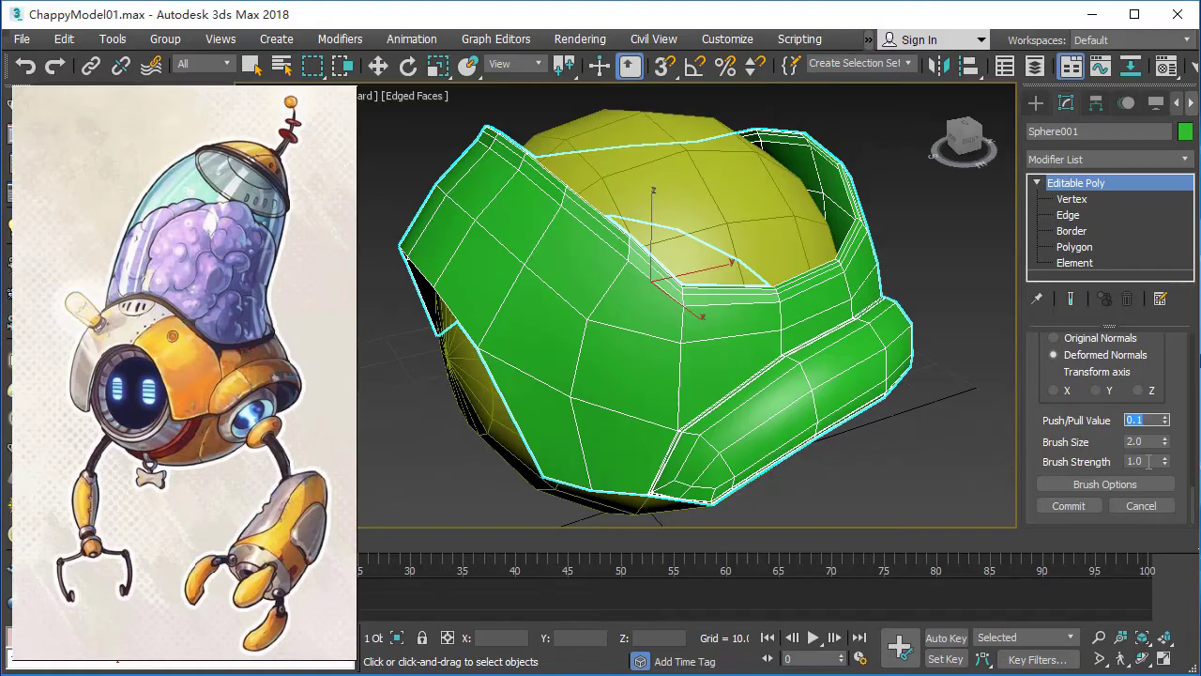
# Zoom in on the helmet's upper ridge and return to Edge level.
pyautogui.keyDown('alt'); pyautogui.moveTo(681, 278); pyautogui.dragTo(553, 206, button='middle'); pyautogui.keyUp('alt')
pyautogui.scroll(5, 540, 194)
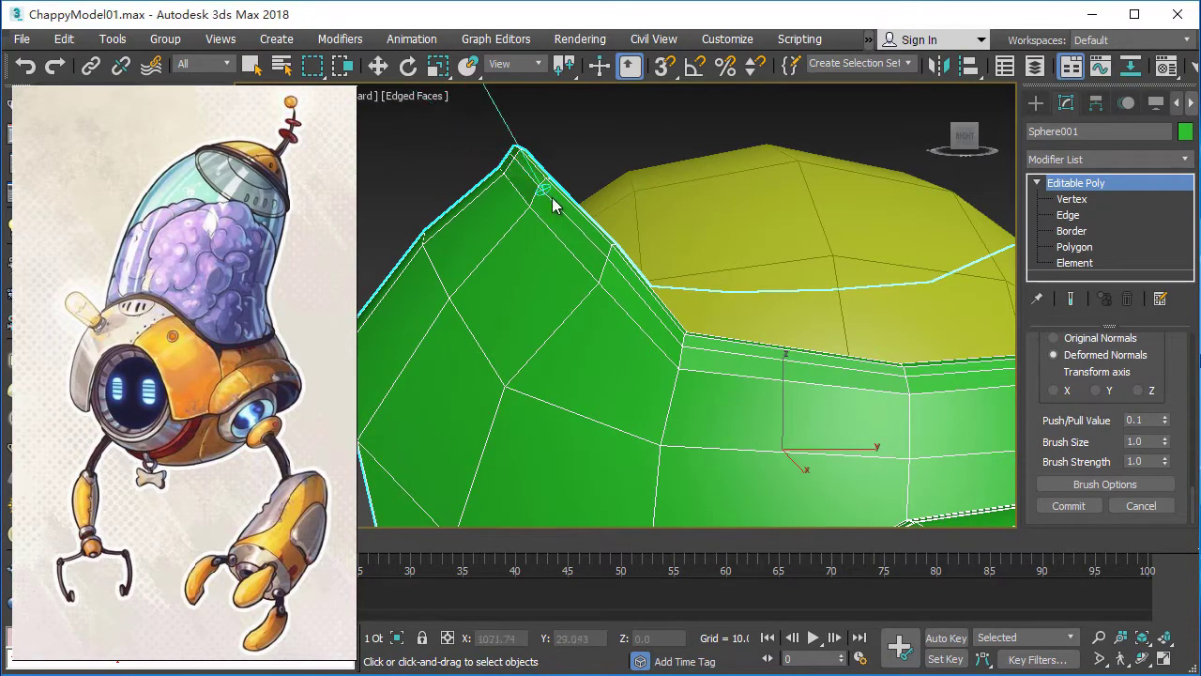
pyautogui.moveTo(654, 322)
pyautogui.keyDown('alt'); pyautogui.mouseDown(button='middle')
pyautogui.moveTo(584, 268)
pyautogui.moveTo(567, 181)
pyautogui.moveTo(533, 201)
pyautogui.moveTo(690, 349)
pyautogui.moveTo(662, 327)
pyautogui.moveTo(586, 201)
pyautogui.mouseUp(button='middle'); pyautogui.keyUp('alt')
pyautogui.click(1068, 215)
# Ring-select a top ridge edge and Connect it with 2 segments at pinch 49.
pyautogui.press('w')
pyautogui.click(588, 200)
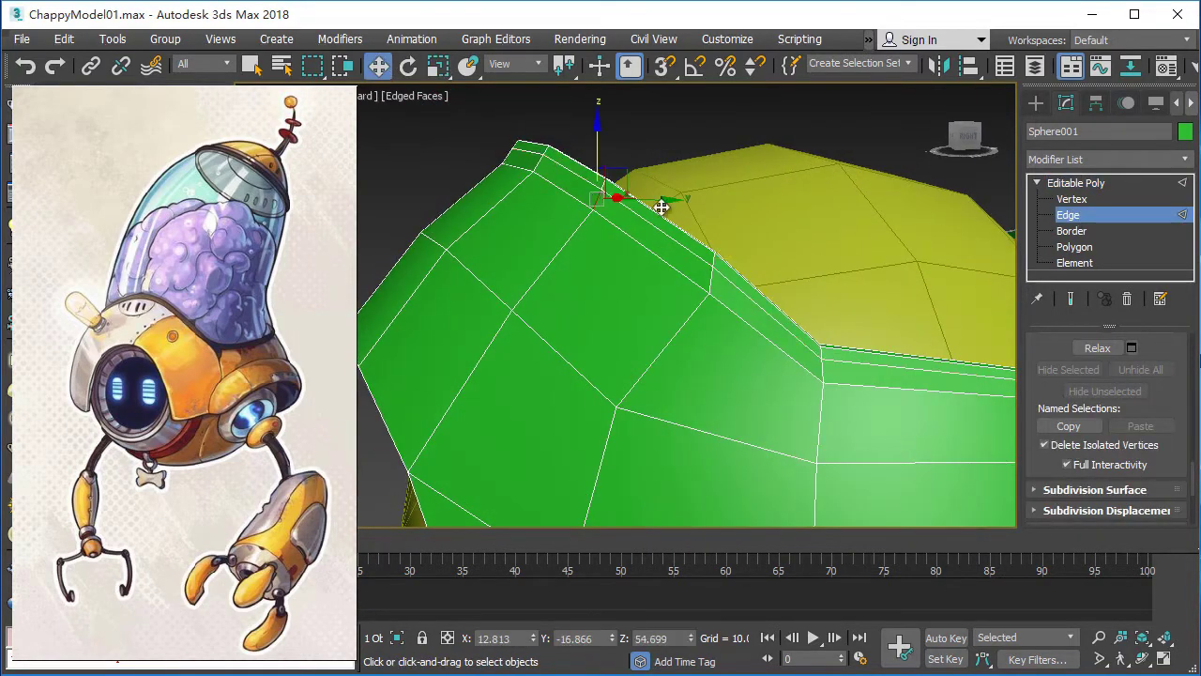
pyautogui.moveTo(1194, 481)
pyautogui.mouseDown()
pyautogui.moveTo(1194, 366)
pyautogui.moveTo(1183, 430)
pyautogui.mouseUp()
pyautogui.click(1064, 383)
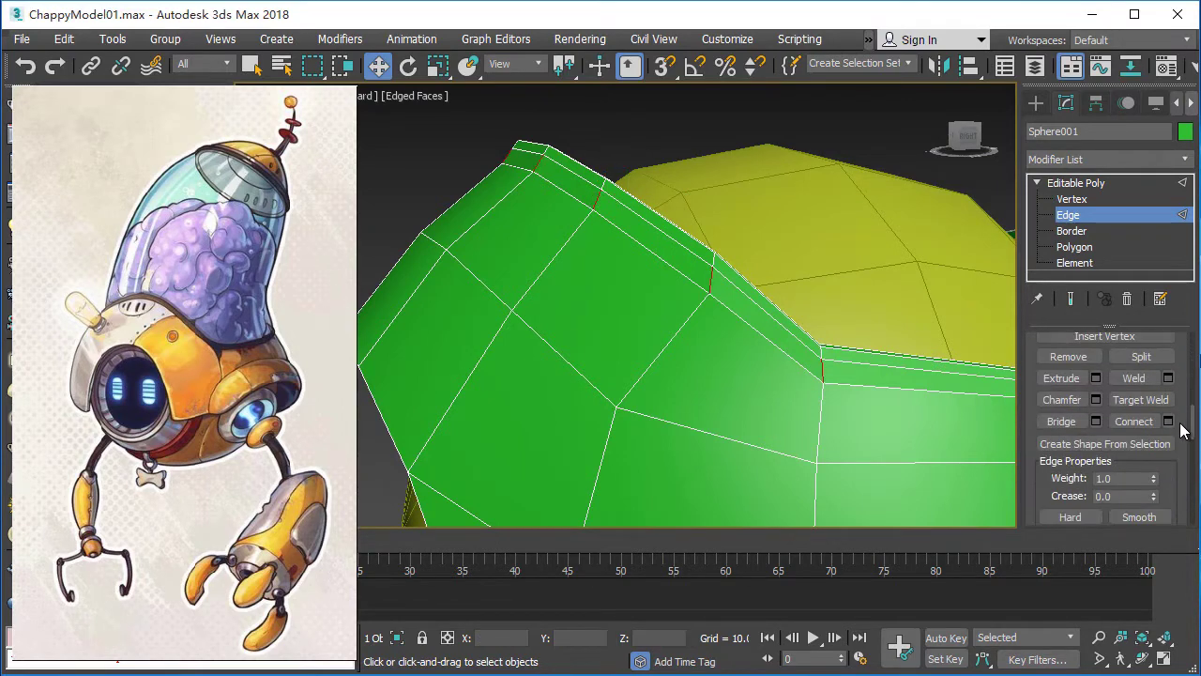
pyautogui.click(1169, 422)
pyautogui.moveTo(639, 315); pyautogui.dragTo(641, 310)
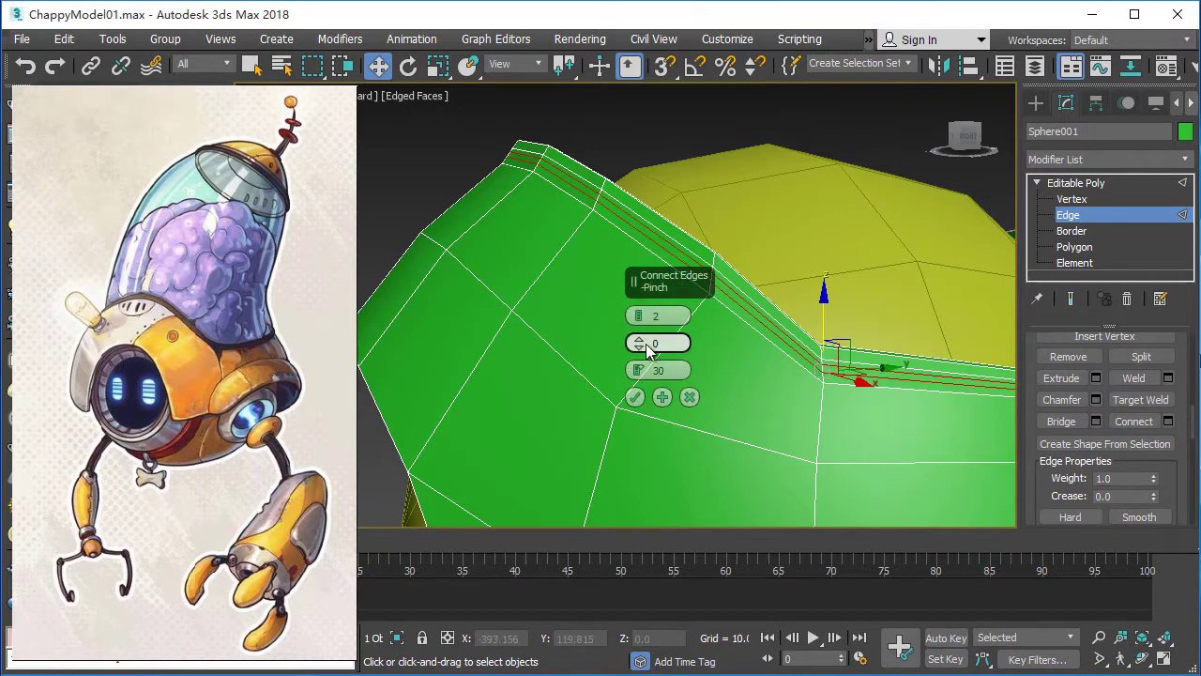
pyautogui.moveTo(639, 370)
pyautogui.mouseDown()
pyautogui.moveTo(660, 372)
pyautogui.moveTo(647, 244)
pyautogui.mouseUp()
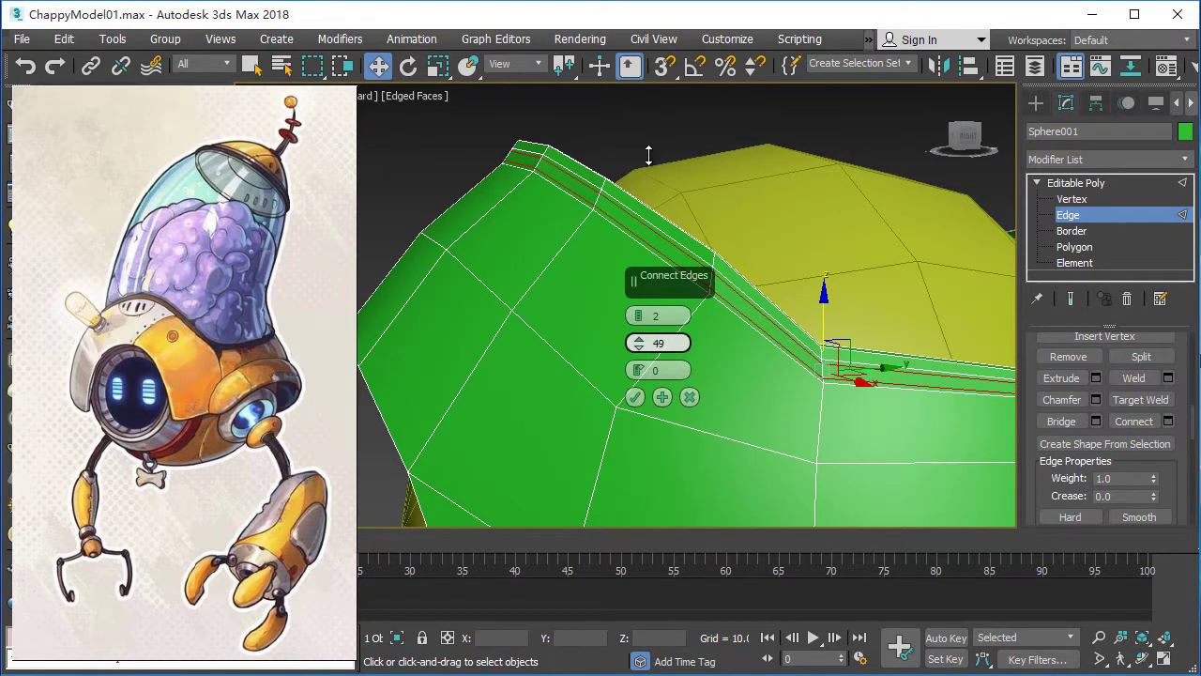
pyautogui.click(635, 396)
# Clear the edge selection and switch to Vertex level to inspect gaps along the ridge.
pyautogui.keyDown('alt'); pyautogui.moveTo(788, 245); pyautogui.dragTo(587, 228, button='middle'); pyautogui.keyUp('alt')
pyautogui.click(851, 290)
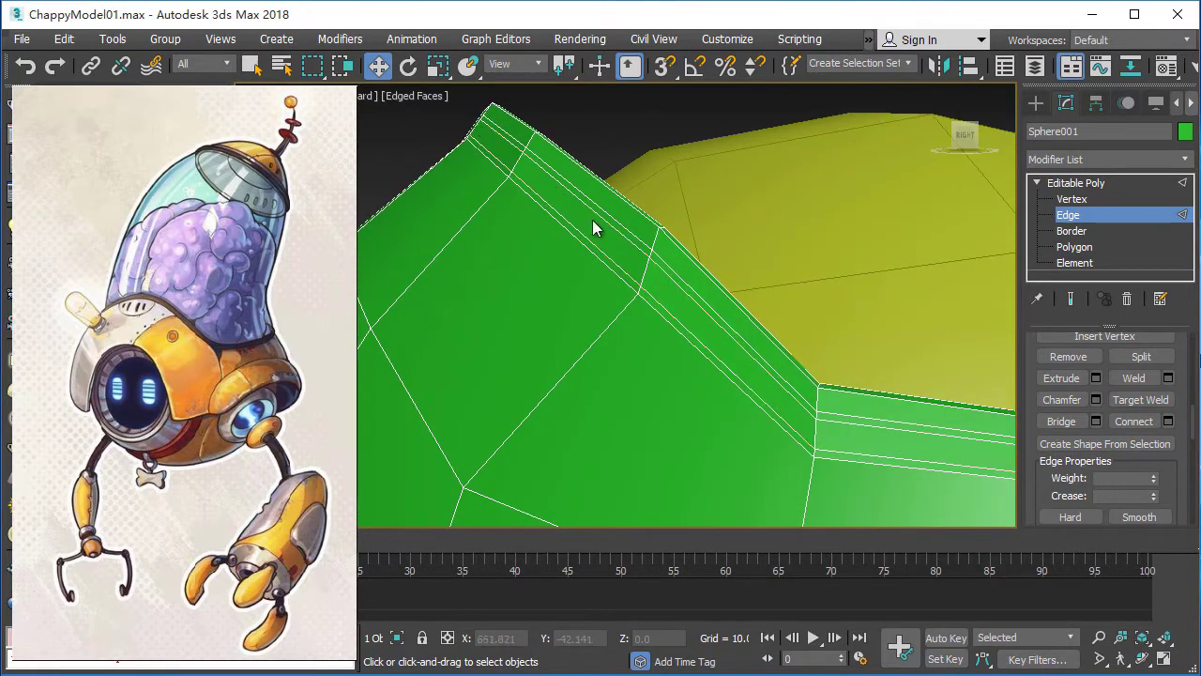
pyautogui.click(1071, 200)
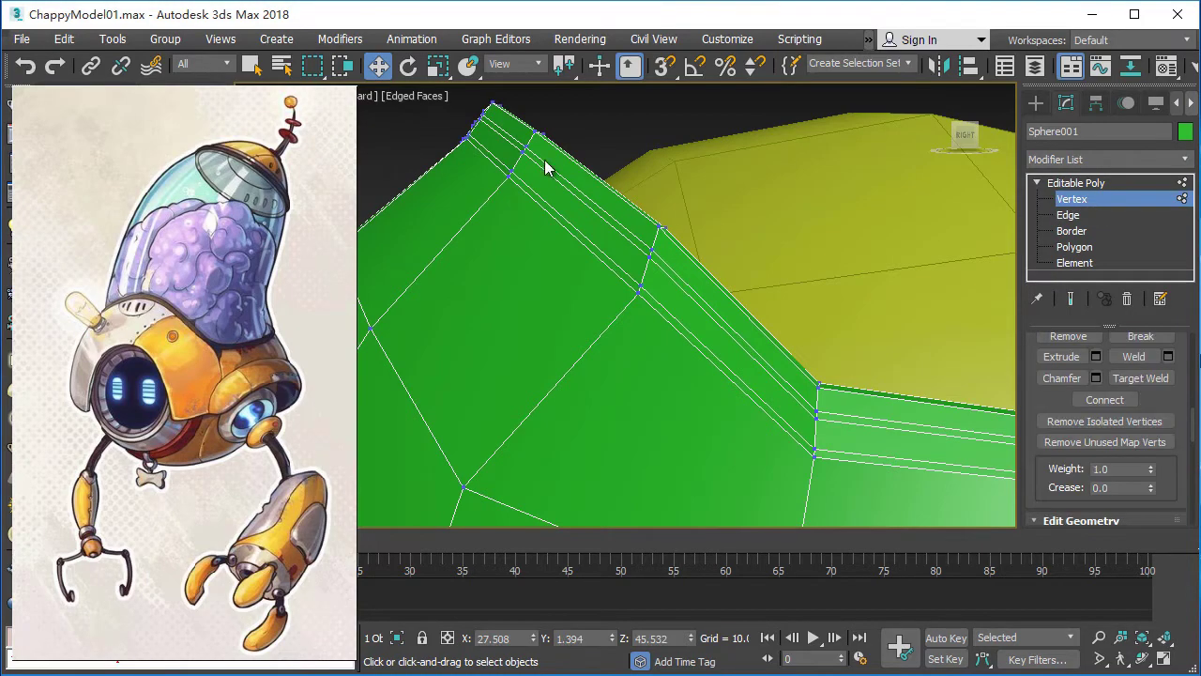
pyautogui.moveTo(596, 222)
pyautogui.keyDown('alt'); pyautogui.mouseDown(button='middle')
pyautogui.moveTo(719, 325)
pyautogui.moveTo(761, 322)
pyautogui.moveTo(634, 273)
pyautogui.moveTo(686, 287)
pyautogui.moveTo(648, 242)
pyautogui.mouseUp(button='middle'); pyautogui.keyUp('alt')
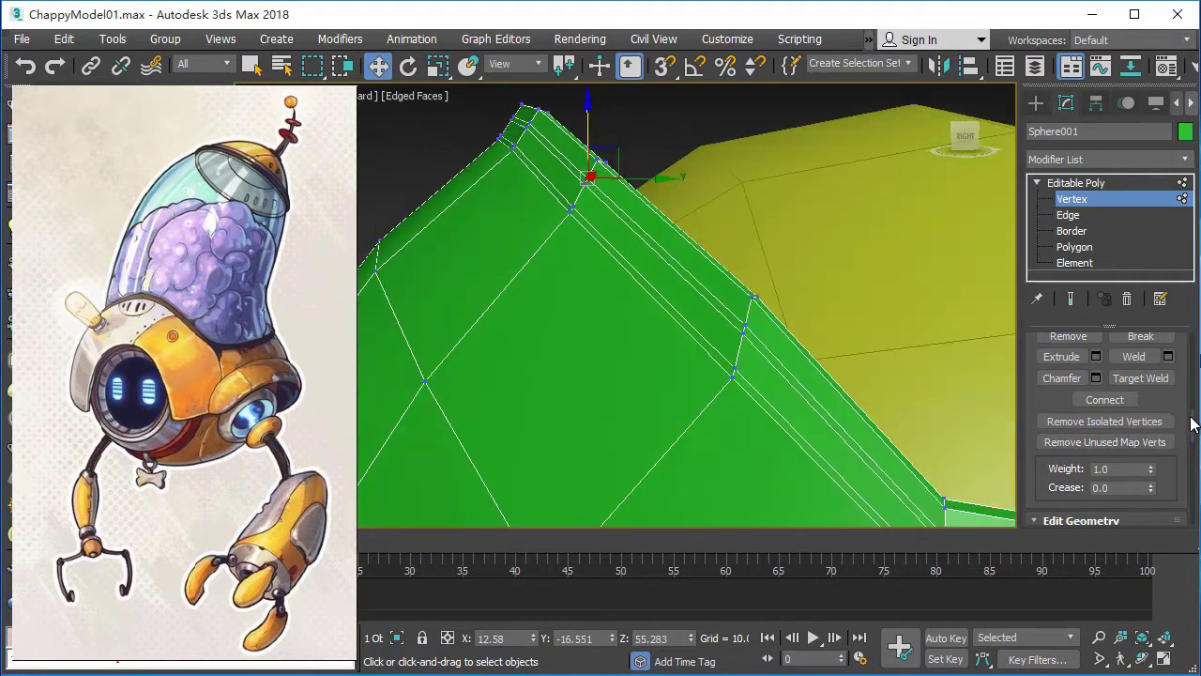
# Set the Edit Geometry move constraint to Normal.
pyautogui.moveTo(1195, 426)
pyautogui.mouseDown()
pyautogui.moveTo(1197, 474)
pyautogui.moveTo(1197, 349)
pyautogui.mouseUp()
pyautogui.scroll(-5, 1108, 422)
pyautogui.scroll(-5, 1107, 423)
pyautogui.click(1108, 474)
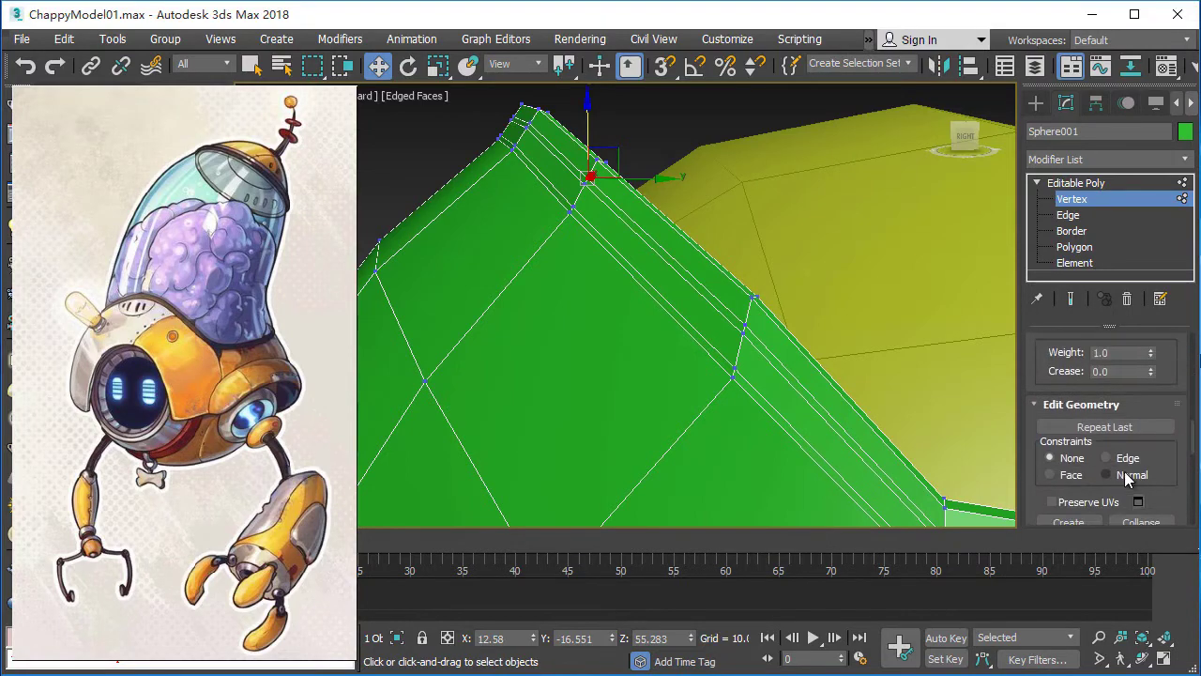
# Select a ridge vertex and slide it slightly along the surface so the loops run evenly.
pyautogui.moveTo(662, 178); pyautogui.dragTo(648, 204)
pyautogui.moveTo(641, 182)
pyautogui.keyDown('alt'); pyautogui.mouseDown(button='middle')
pyautogui.moveTo(595, 295)
pyautogui.moveTo(613, 234)
pyautogui.moveTo(705, 303)
pyautogui.moveTo(711, 252)
pyautogui.mouseUp(button='middle'); pyautogui.keyUp('alt')
pyautogui.click(712, 246)
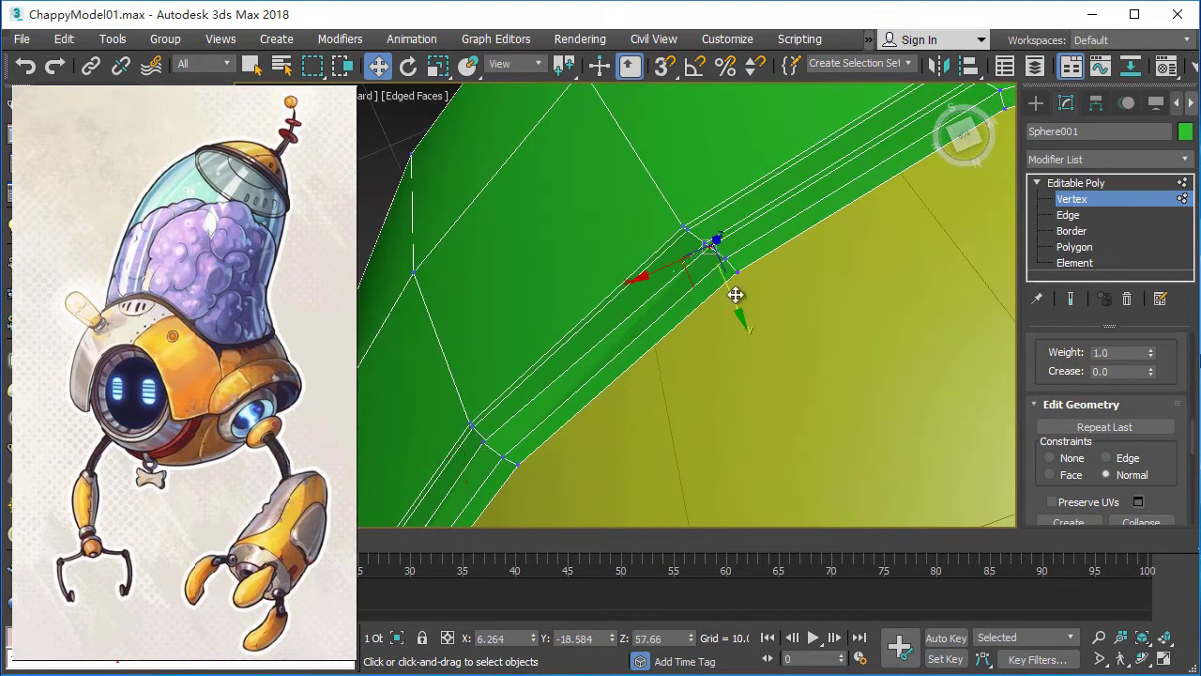
pyautogui.moveTo(735, 309)
pyautogui.keyDown('alt'); pyautogui.mouseDown(button='middle')
pyautogui.moveTo(831, 282)
pyautogui.moveTo(729, 422)
pyautogui.mouseUp(button='middle'); pyautogui.keyUp('alt')
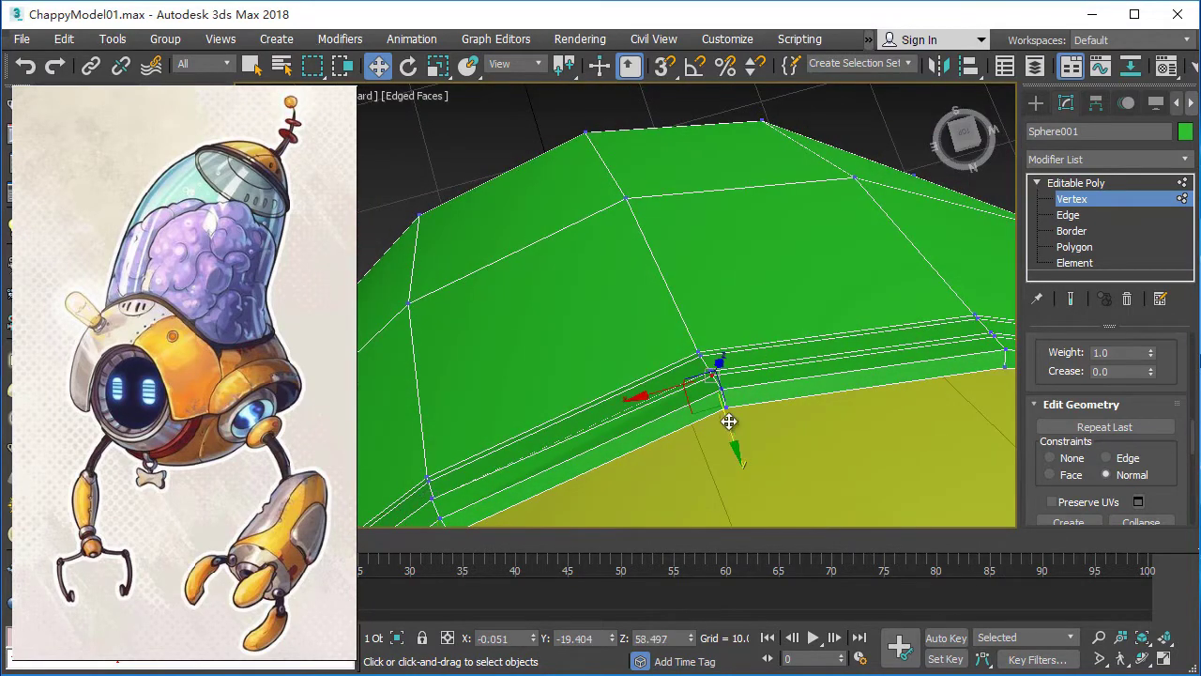
pyautogui.moveTo(730, 421); pyautogui.dragTo(733, 438)
pyautogui.moveTo(733, 438)
pyautogui.keyDown('alt'); pyautogui.mouseDown(button='middle')
pyautogui.moveTo(657, 403)
pyautogui.moveTo(819, 379)
pyautogui.mouseUp(button='middle'); pyautogui.keyUp('alt')
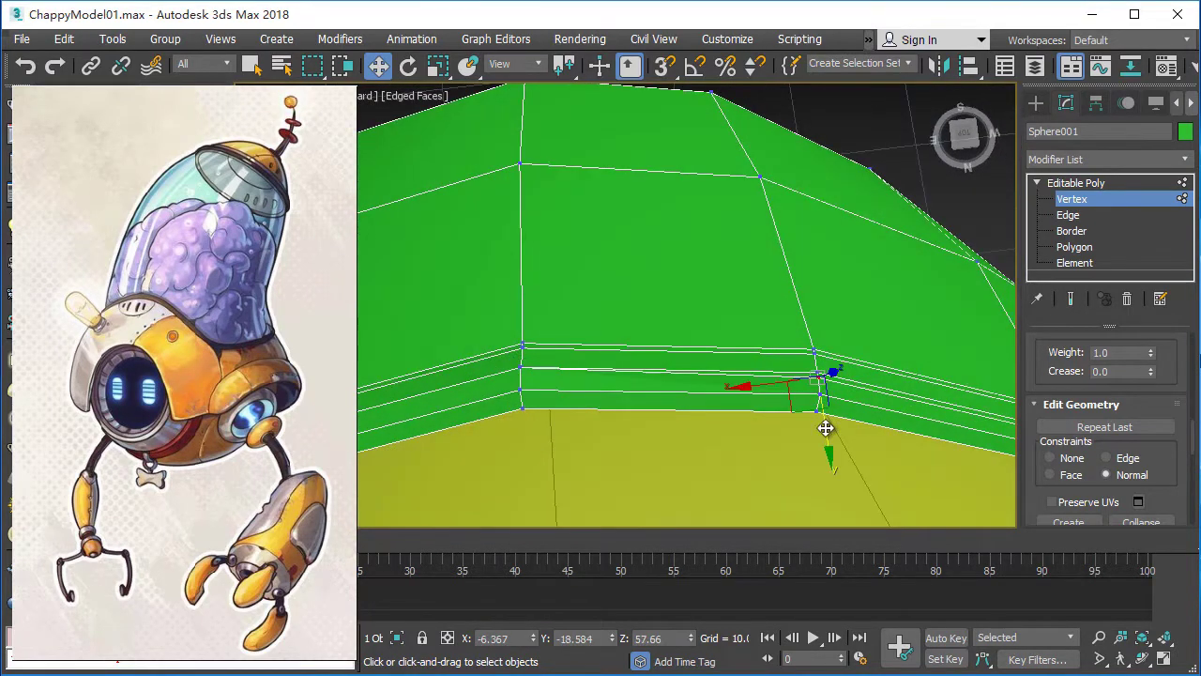
pyautogui.moveTo(825, 428)
pyautogui.keyDown('alt'); pyautogui.mouseDown(button='middle')
pyautogui.moveTo(607, 397)
pyautogui.moveTo(686, 360)
pyautogui.moveTo(783, 279)
pyautogui.moveTo(852, 355)
pyautogui.moveTo(847, 328)
pyautogui.mouseUp(button='middle'); pyautogui.keyUp('alt')
# At Edge level, loop-select the full rim and scale the loop slightly.
pyautogui.click(1112, 217)
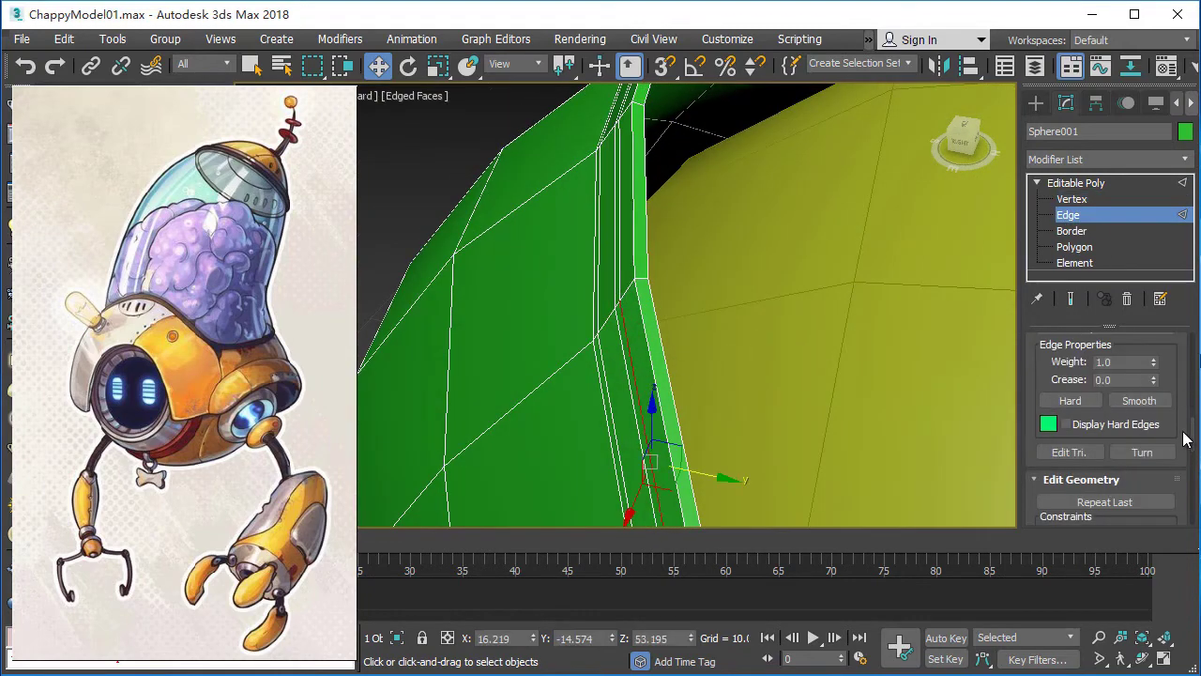
pyautogui.scroll(5, 1115, 441)
pyautogui.scroll(3, 1115, 441)
pyautogui.click(1132, 466)
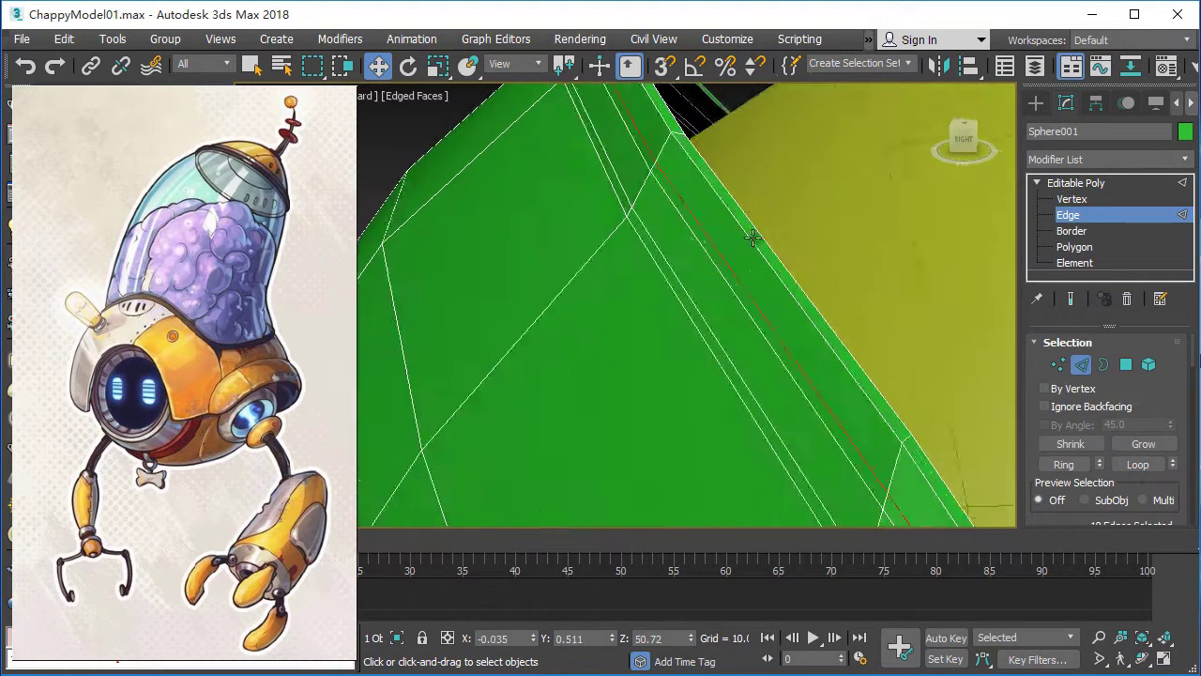
pyautogui.moveTo(612, 236)
pyautogui.keyDown('alt'); pyautogui.mouseDown(button='middle')
pyautogui.moveTo(702, 260)
pyautogui.moveTo(670, 281)
pyautogui.mouseUp(button='middle'); pyautogui.keyUp('alt')
pyautogui.press('r')
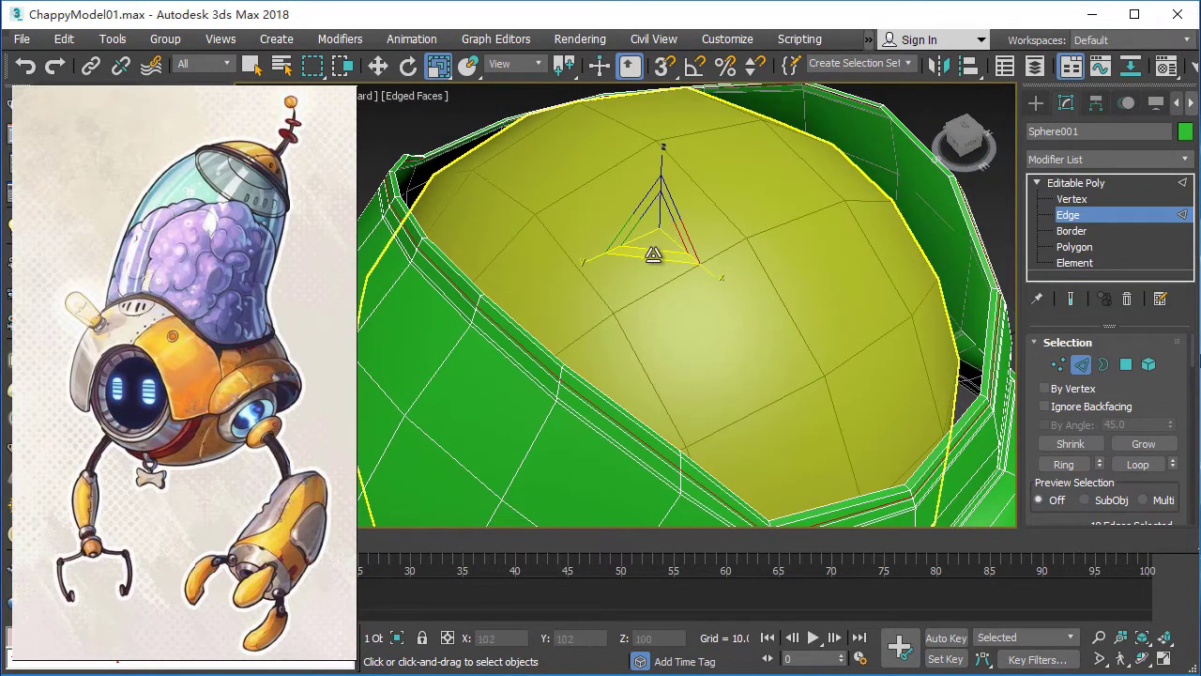
pyautogui.moveTo(653, 254); pyautogui.dragTo(661, 255)
# Apply Ctrl+Backspace to the selected rim edge loop and inspect the rim from several angles.
pyautogui.scroll(-5, 1196, 362)
pyautogui.scroll(-5, 1133, 474)
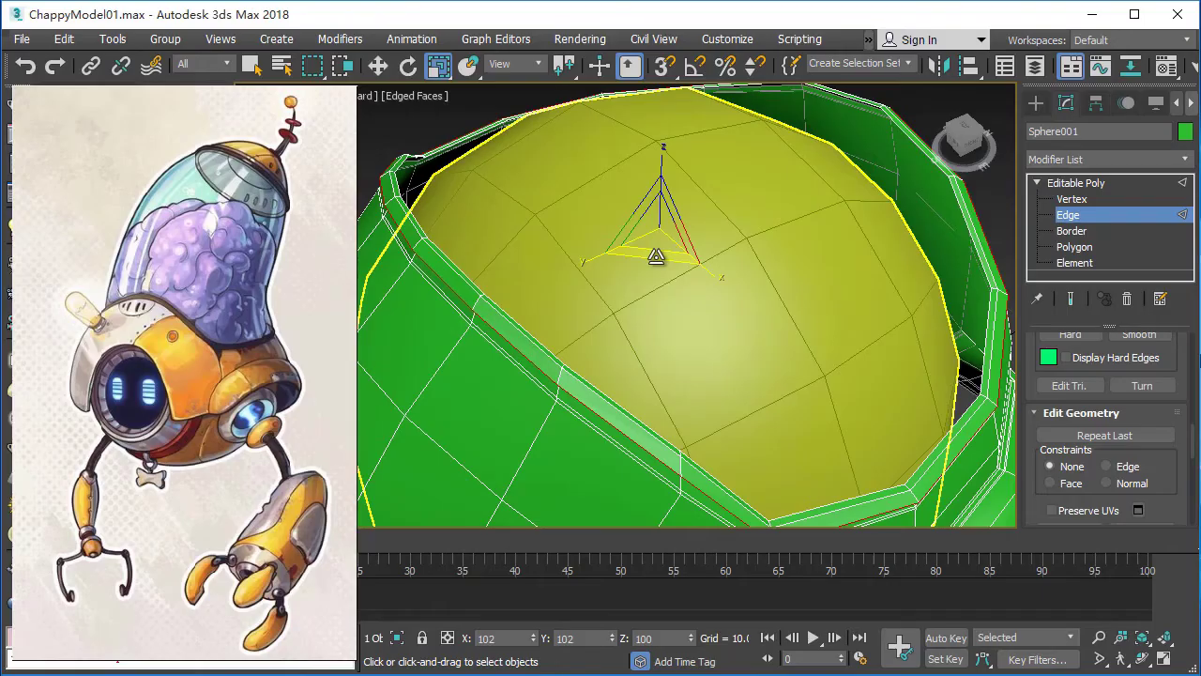
pyautogui.moveTo(660, 254)
pyautogui.keyDown('alt'); pyautogui.mouseDown(button='middle')
pyautogui.moveTo(654, 284)
pyautogui.moveTo(661, 265)
pyautogui.moveTo(695, 288)
pyautogui.moveTo(670, 271)
pyautogui.mouseUp(button='middle'); pyautogui.keyUp('alt')
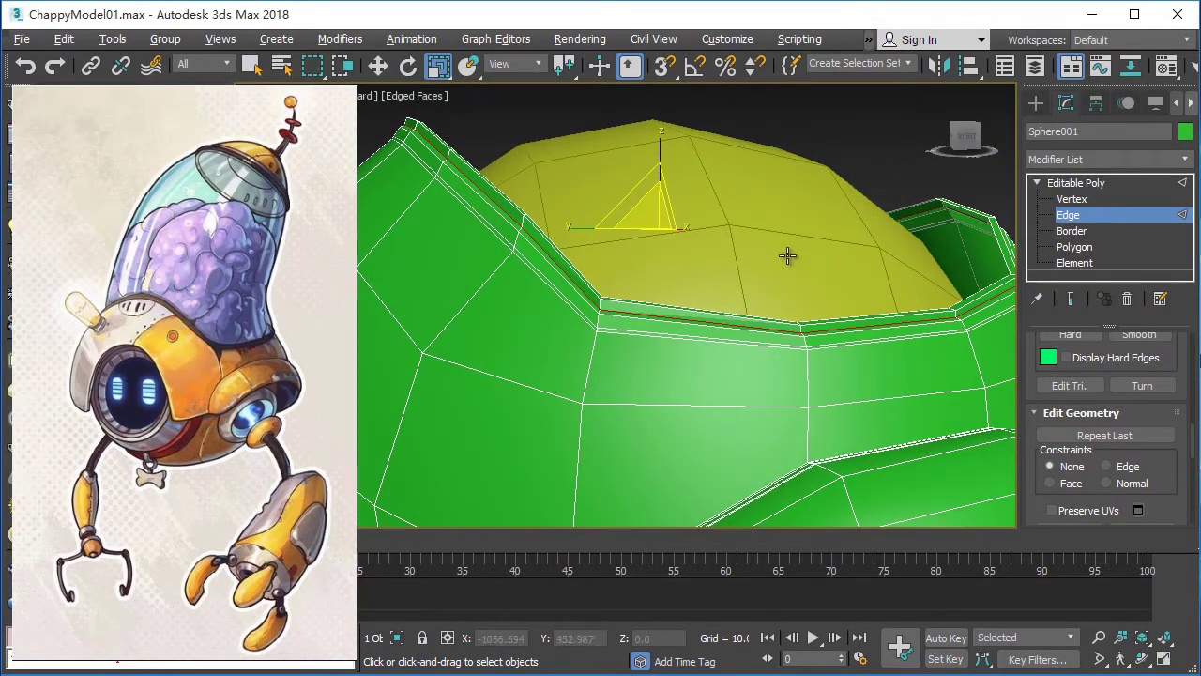
pyautogui.moveTo(787, 256)
pyautogui.keyDown('alt'); pyautogui.mouseDown(button='middle')
pyautogui.moveTo(780, 292)
pyautogui.moveTo(738, 278)
pyautogui.moveTo(763, 300)
pyautogui.moveTo(498, 282)
pyautogui.moveTo(510, 295)
pyautogui.mouseUp(button='middle'); pyautogui.keyUp('alt')
pyautogui.scroll(-3, 510, 295)
pyautogui.scroll(-2, 671, 299)
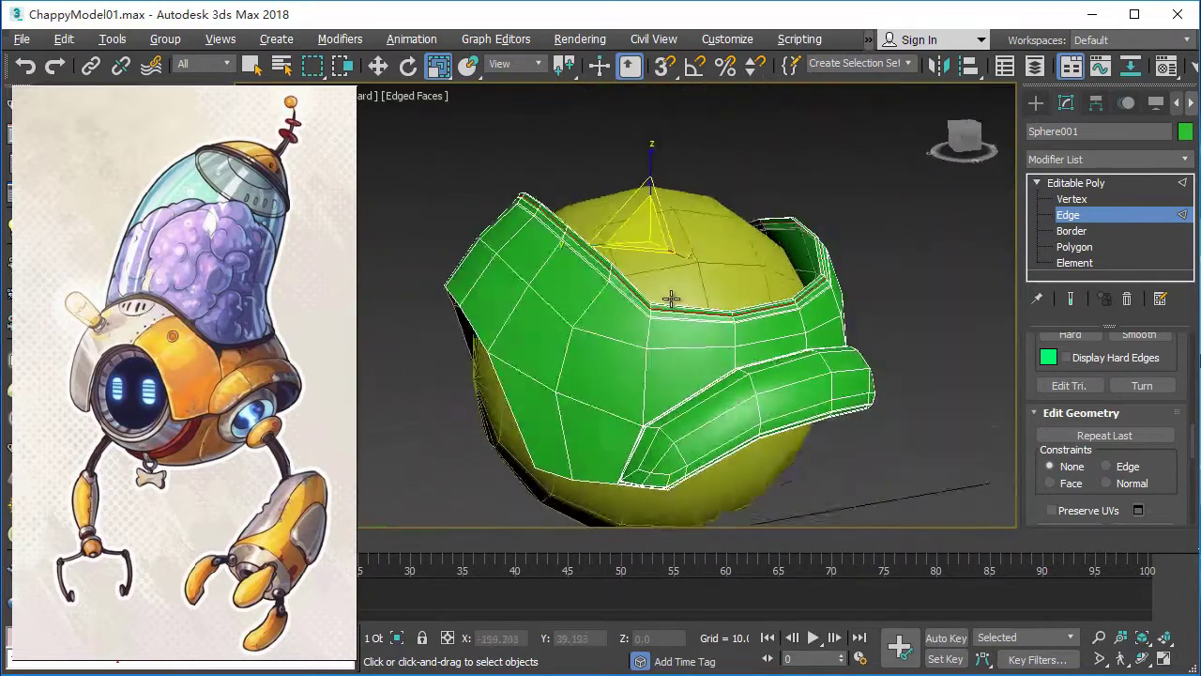
pyautogui.moveTo(671, 299)
pyautogui.keyDown('alt'); pyautogui.mouseDown(button='middle')
pyautogui.moveTo(724, 295)
pyautogui.moveTo(698, 282)
pyautogui.mouseUp(button='middle'); pyautogui.keyUp('alt')
pyautogui.scroll(2, 691, 286)
pyautogui.scroll(2, 689, 284)
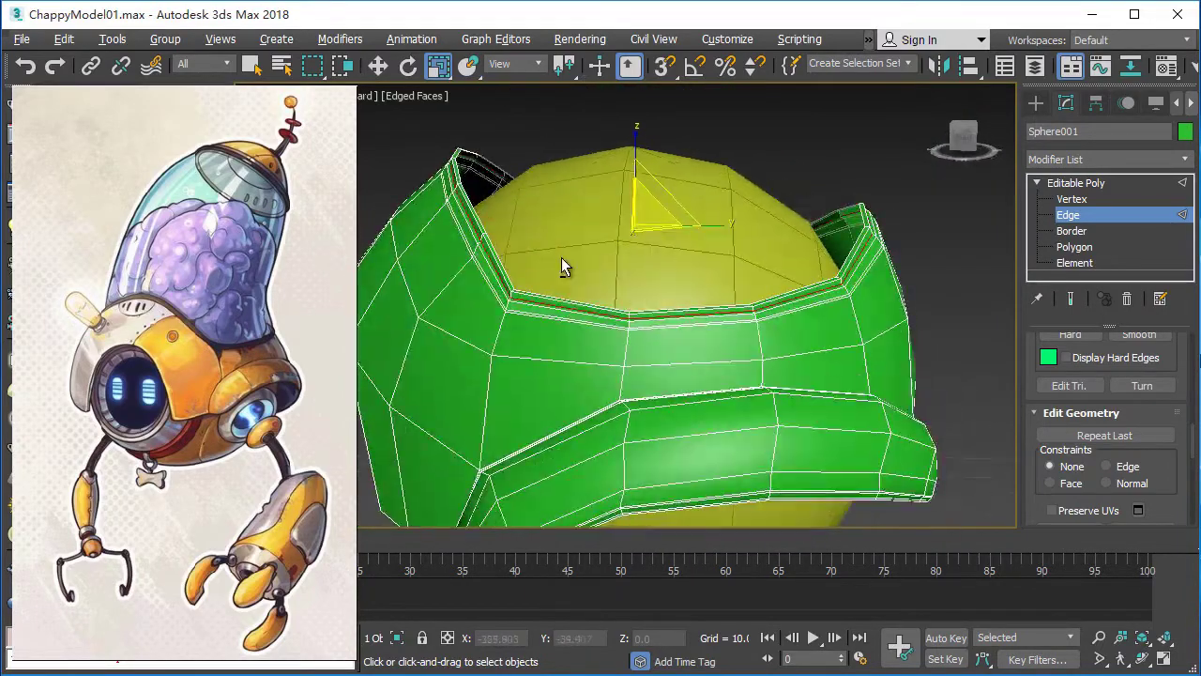
pyautogui.moveTo(562, 259)
pyautogui.keyDown('alt'); pyautogui.mouseDown(button='middle')
pyautogui.moveTo(572, 235)
pyautogui.moveTo(604, 280)
pyautogui.moveTo(667, 279)
pyautogui.moveTo(607, 285)
pyautogui.moveTo(633, 265)
pyautogui.moveTo(650, 275)
pyautogui.moveTo(716, 257)
pyautogui.moveTo(750, 271)
pyautogui.moveTo(726, 250)
pyautogui.moveTo(786, 247)
pyautogui.moveTo(726, 247)
pyautogui.moveTo(766, 244)
pyautogui.mouseUp(button='middle'); pyautogui.keyUp('alt')
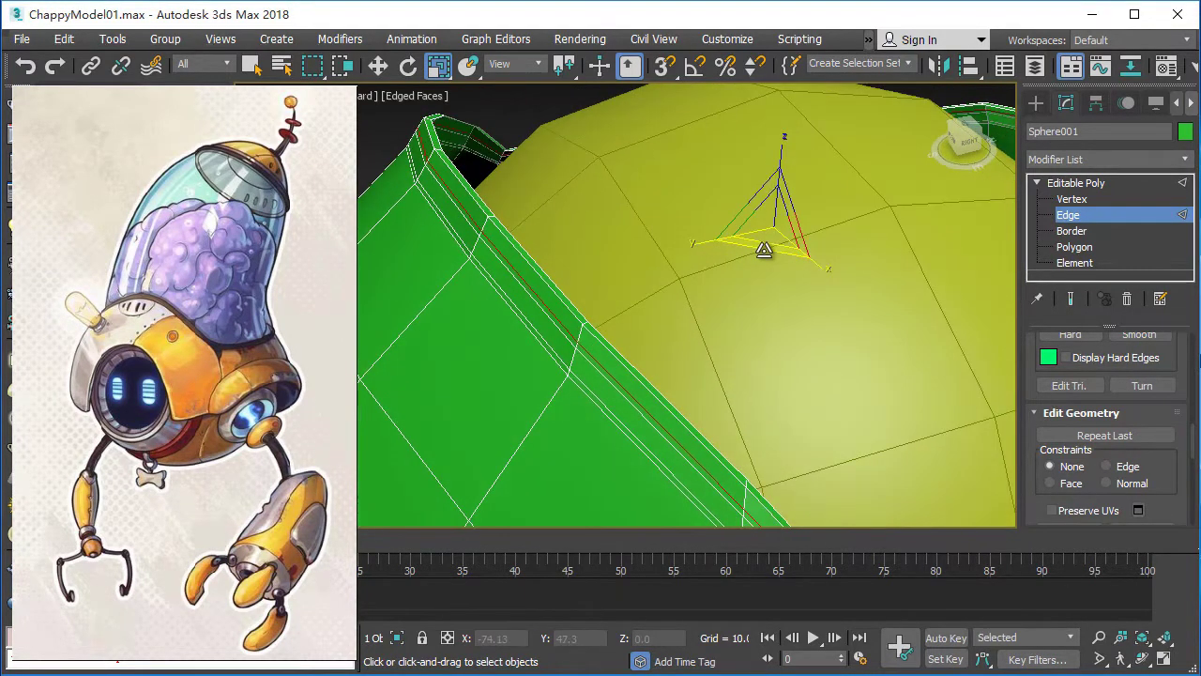
pyautogui.hotkey('ctrl', 'BackSpace')
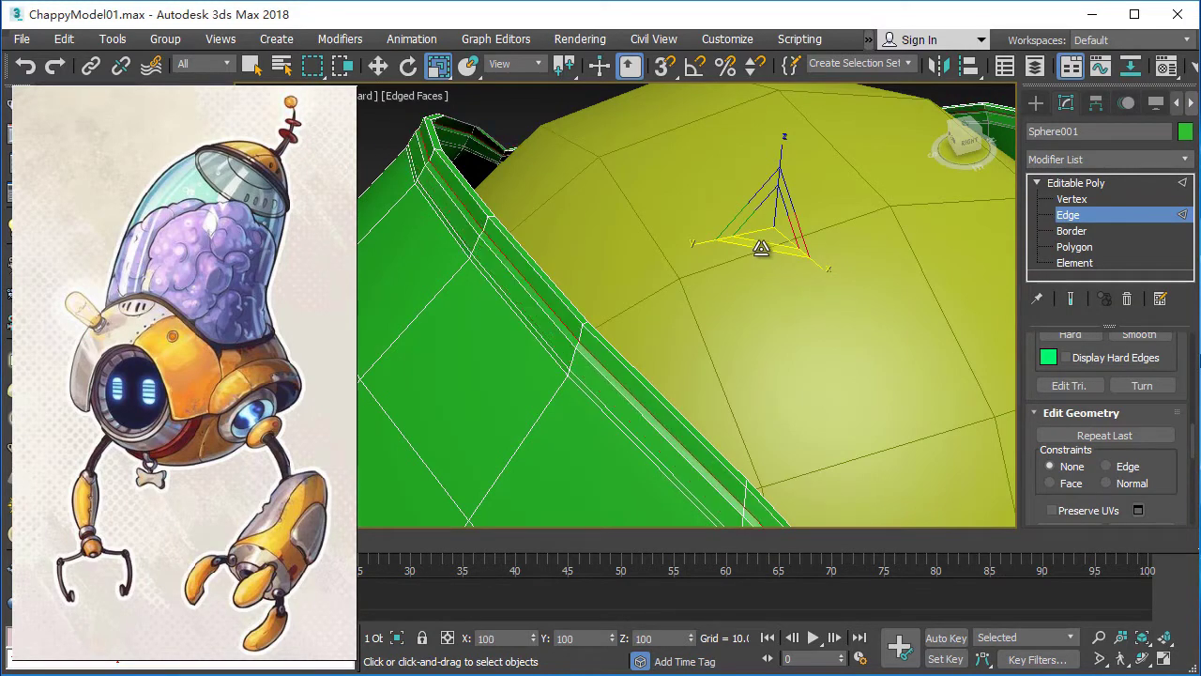
pyautogui.moveTo(763, 248)
pyautogui.keyDown('alt'); pyautogui.mouseDown(button='middle')
pyautogui.moveTo(683, 302)
pyautogui.moveTo(692, 287)
pyautogui.moveTo(858, 332)
pyautogui.moveTo(680, 319)
pyautogui.moveTo(853, 308)
pyautogui.moveTo(783, 328)
pyautogui.moveTo(797, 328)
pyautogui.moveTo(824, 375)
pyautogui.mouseUp(button='middle'); pyautogui.keyUp('alt')
pyautogui.keyDown('alt'); pyautogui.moveTo(751, 368); pyautogui.dragTo(162, 115, button='middle'); pyautogui.keyUp('alt')
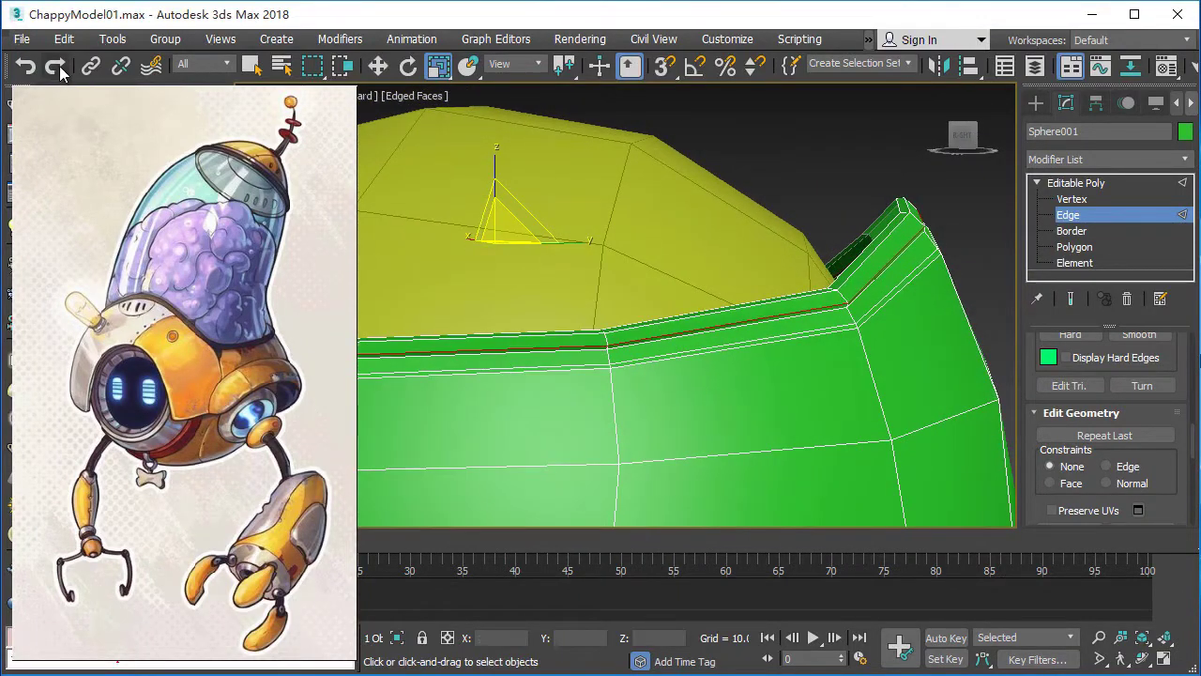
pyautogui.moveTo(61, 73)
pyautogui.keyDown('alt'); pyautogui.mouseDown(button='middle')
pyautogui.moveTo(810, 301)
pyautogui.moveTo(778, 295)
pyautogui.moveTo(756, 231)
pyautogui.moveTo(536, 254)
pyautogui.moveTo(800, 255)
pyautogui.mouseUp(button='middle'); pyautogui.keyUp('alt')
# Exit sub-object editing and deselect everything.
pyautogui.press('w')
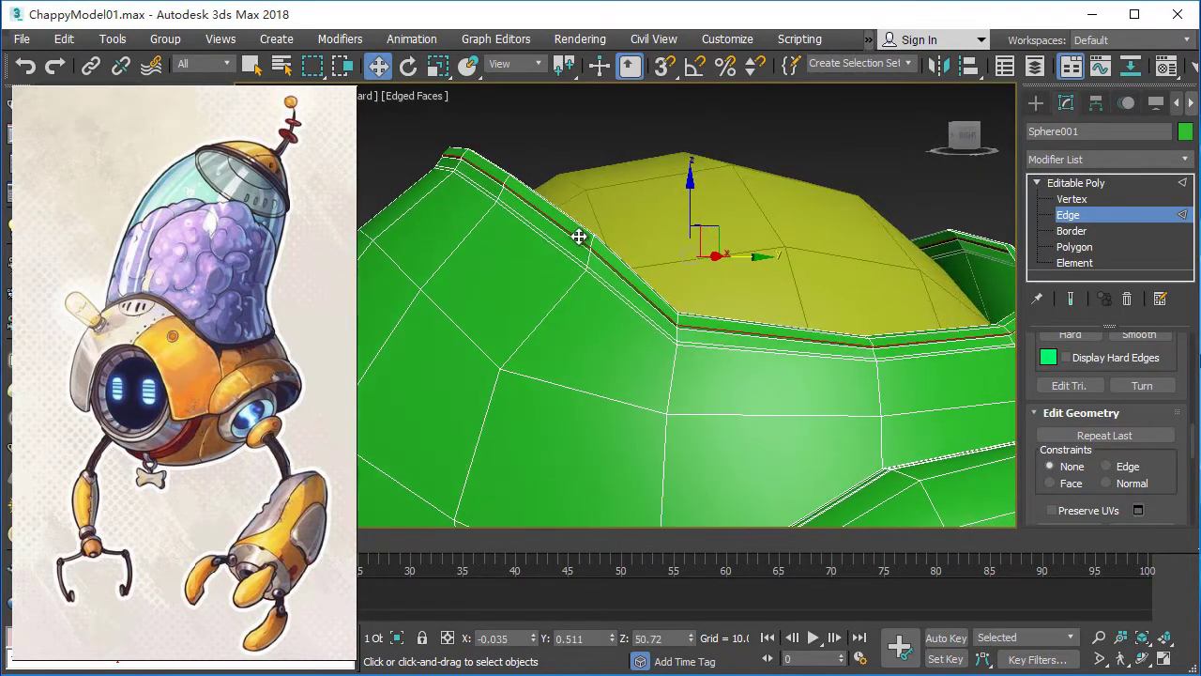
pyautogui.scroll(-3, 576, 236)
pyautogui.moveTo(601, 259)
pyautogui.keyDown('alt'); pyautogui.mouseDown(button='middle')
pyautogui.moveTo(872, 318)
pyautogui.moveTo(901, 308)
pyautogui.moveTo(887, 220)
pyautogui.moveTo(893, 354)
pyautogui.moveTo(613, 351)
pyautogui.mouseUp(button='middle'); pyautogui.keyUp('alt')
pyautogui.press('2')
pyautogui.click(887, 219)
# Select the helmet mesh, add a Smooth modifier, then delete it.
pyautogui.click(563, 310)
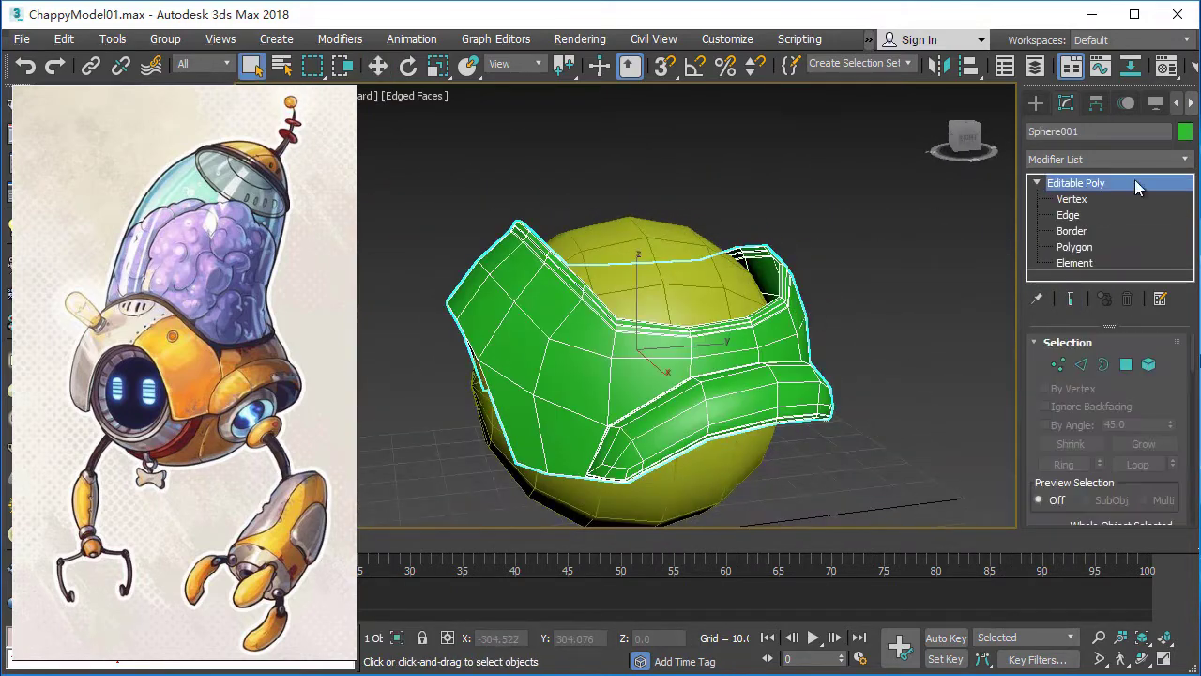
pyautogui.click(1107, 159)
pyautogui.scroll(-5, 1173, 523)
pyautogui.scroll(-5, 1174, 522)
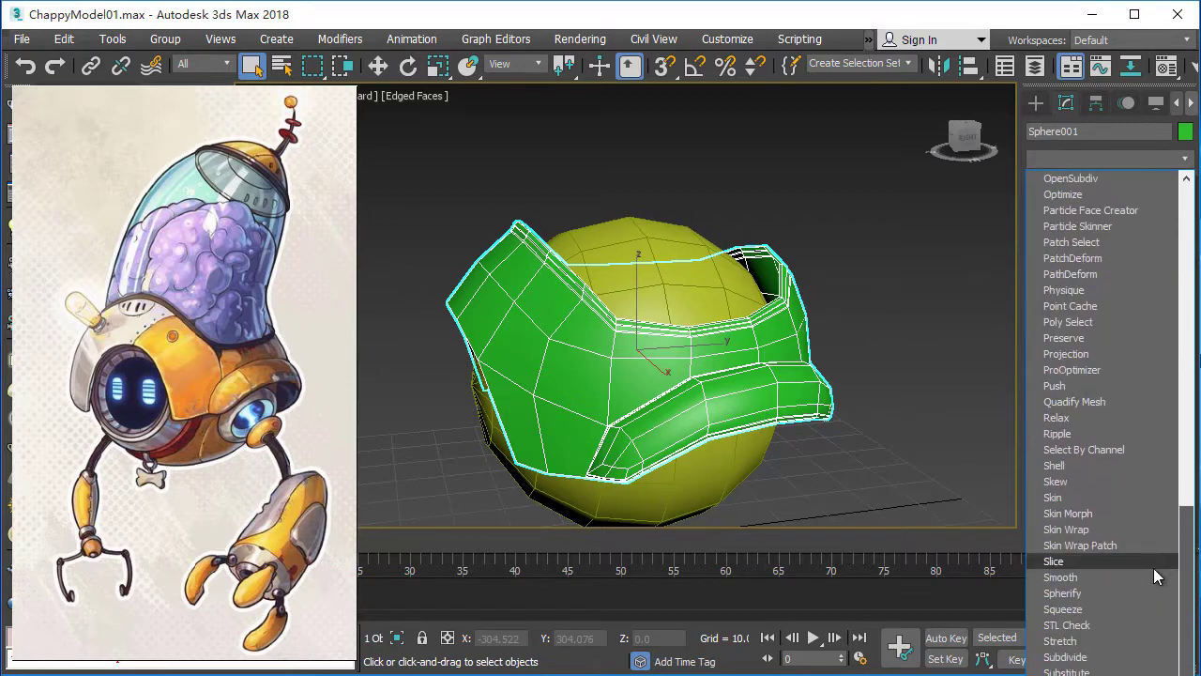
pyautogui.click(1154, 577)
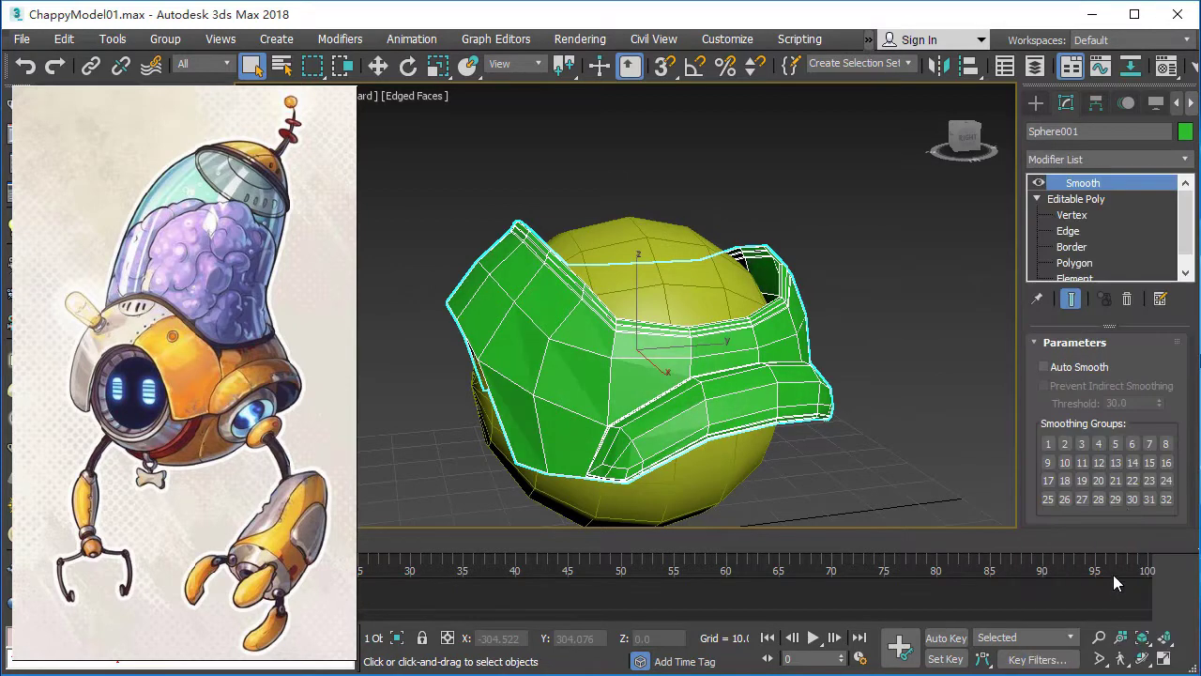
pyautogui.click(1127, 298)
# Add a TurboSmooth modifier and turn off Edged Faces to view the rounded shell.
pyautogui.click(1107, 159)
pyautogui.scroll(-5, 1170, 557)
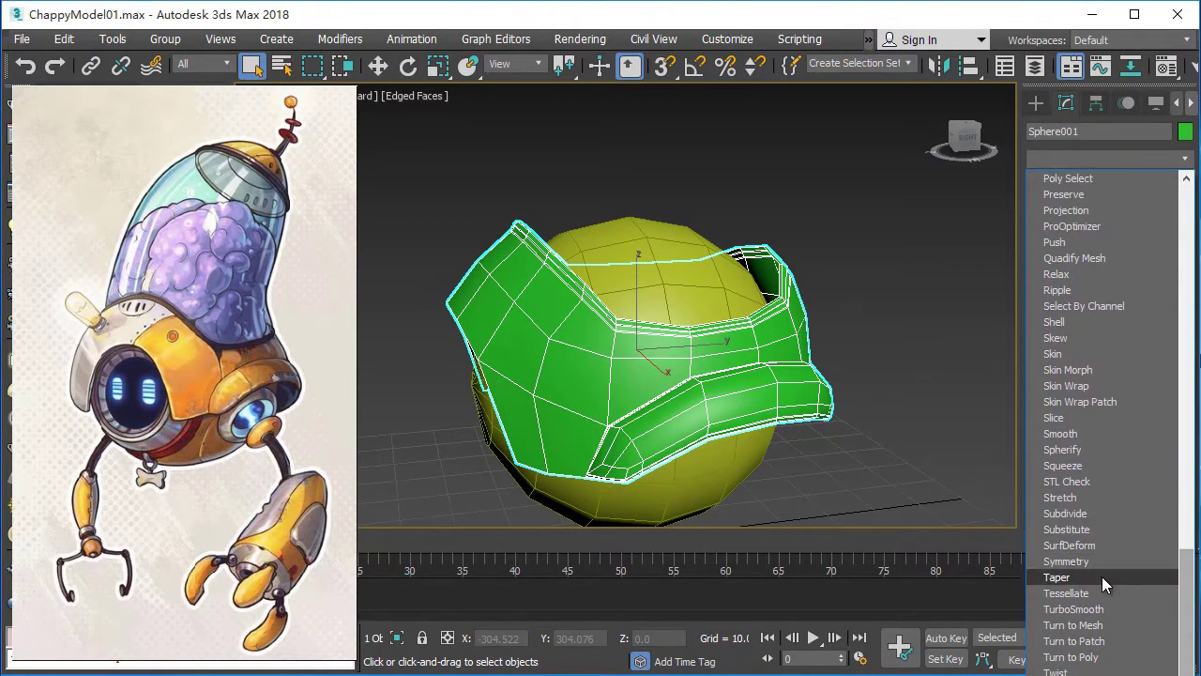
pyautogui.click(1098, 609)
pyautogui.keyDown('alt'); pyautogui.moveTo(771, 377); pyautogui.dragTo(942, 362, button='middle'); pyautogui.keyUp('alt')
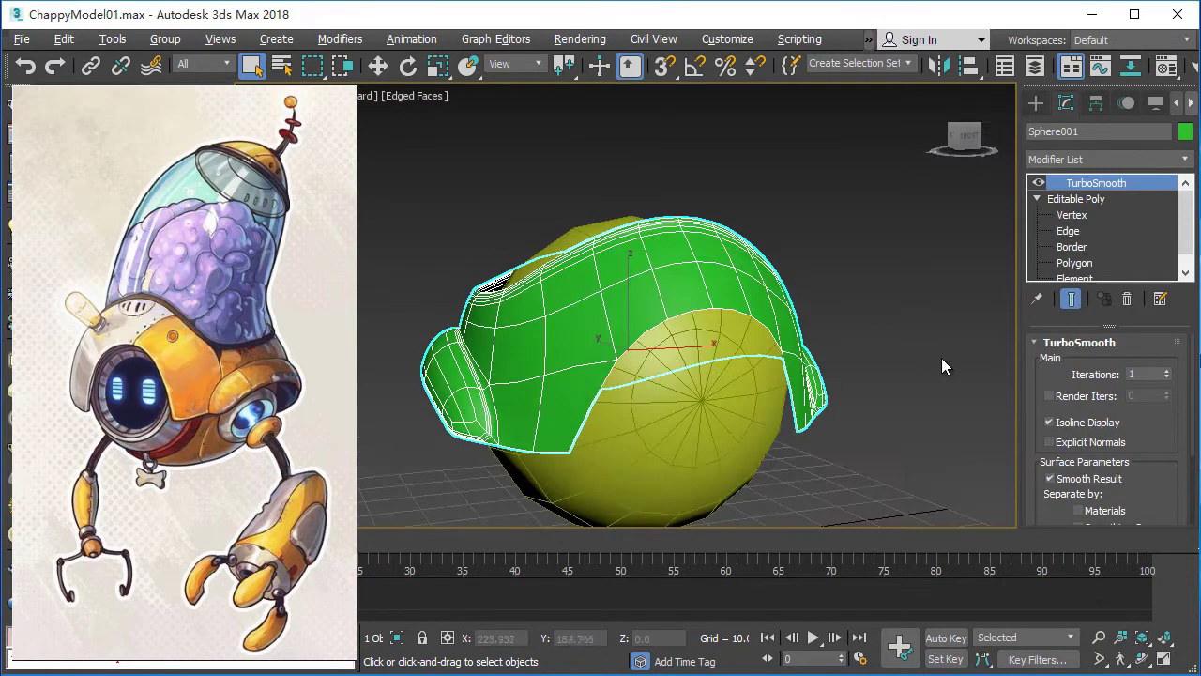
pyautogui.press('F4')
pyautogui.moveTo(810, 316)
pyautogui.keyDown('alt'); pyautogui.mouseDown(button='middle')
pyautogui.moveTo(917, 359)
pyautogui.moveTo(556, 296)
pyautogui.mouseUp(button='middle'); pyautogui.keyUp('alt')
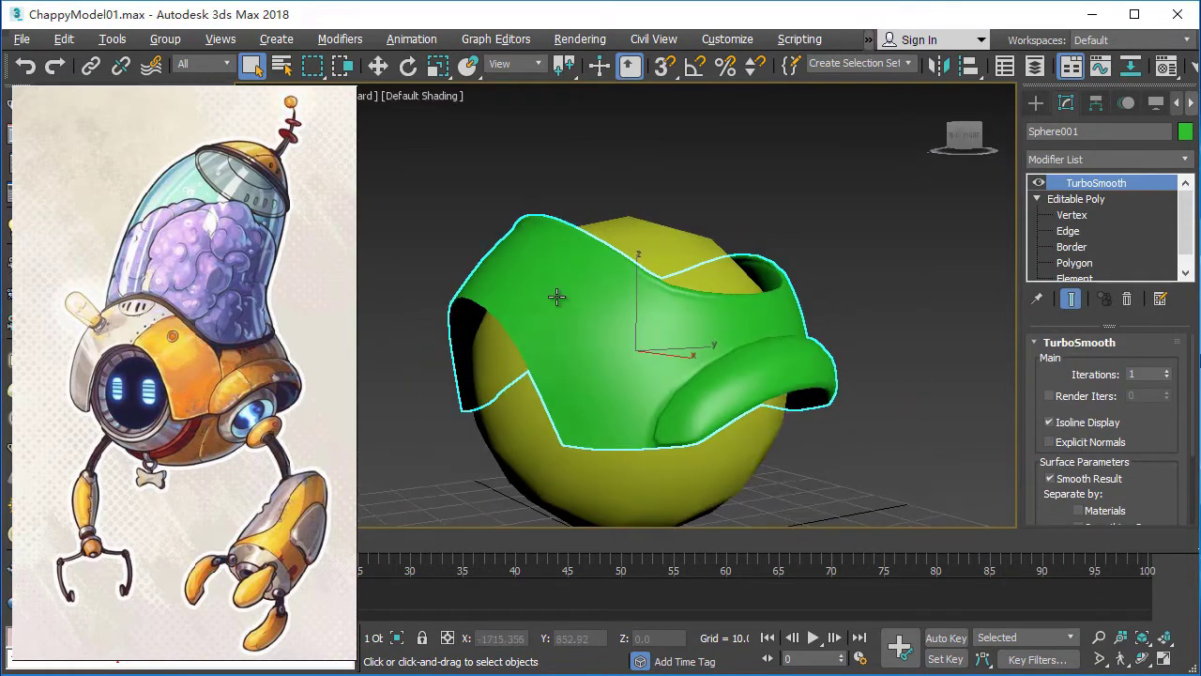
pyautogui.scroll(2, 555, 296)
pyautogui.scroll(-1, 651, 319)
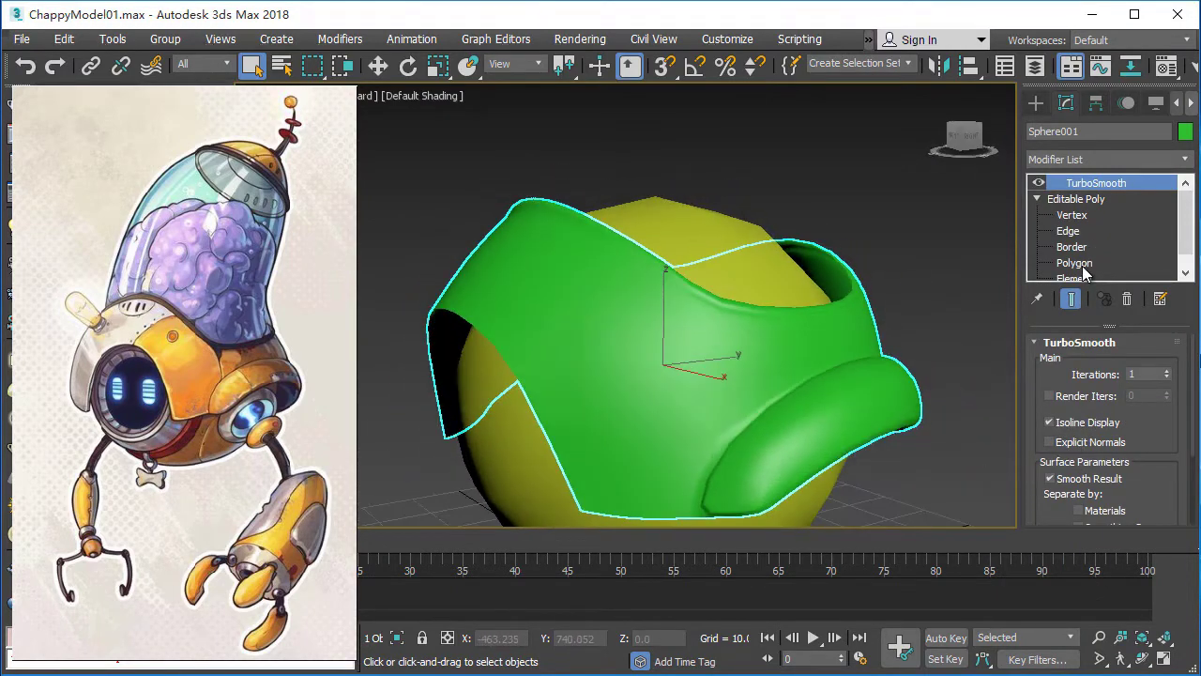
# Return to Polygon level of the base mesh with Edged Faces shown.
pyautogui.press('4')
pyautogui.press('F4')
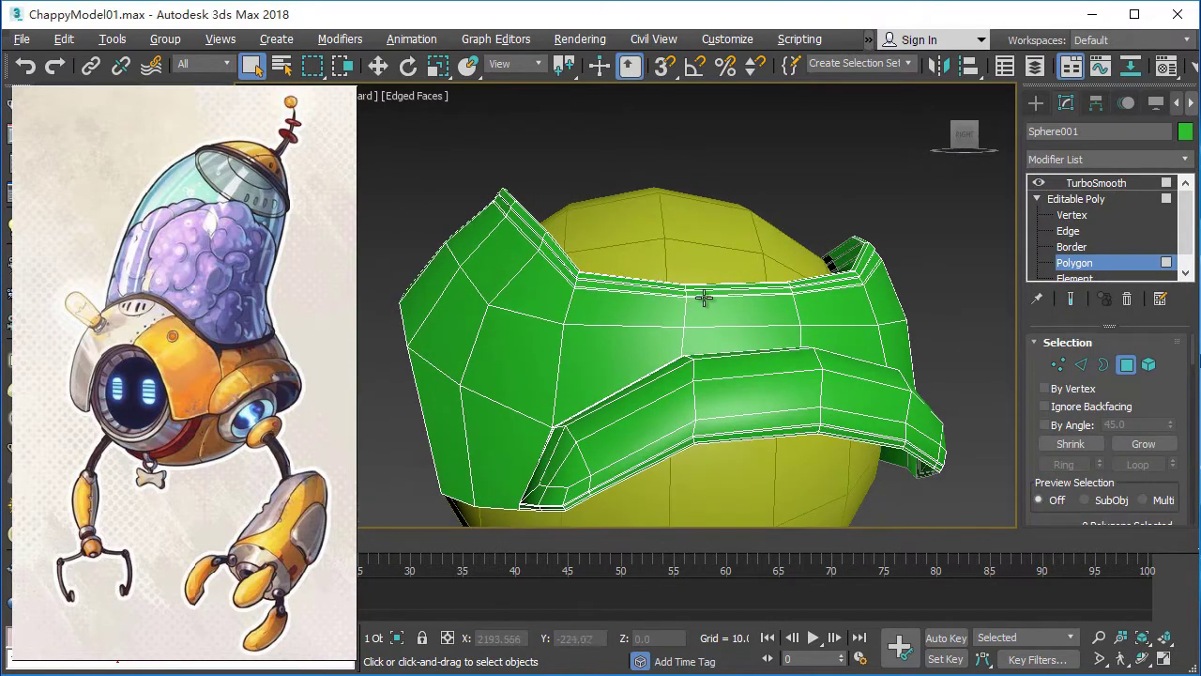
pyautogui.scroll(1, 703, 295)
pyautogui.scroll(-2, 690, 296)
pyautogui.scroll(3, 687, 285)
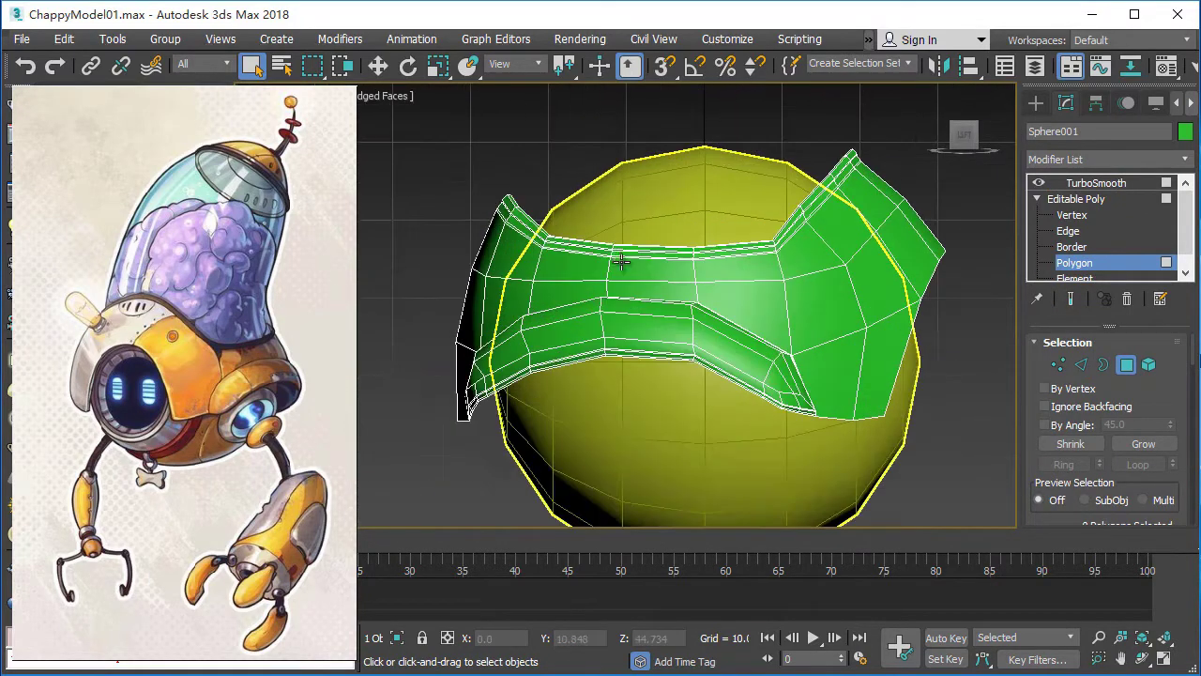
pyautogui.keyDown('alt'); pyautogui.moveTo(687, 286); pyautogui.dragTo(865, 253, button='middle'); pyautogui.keyUp('alt')
pyautogui.scroll(-2, 865, 253)
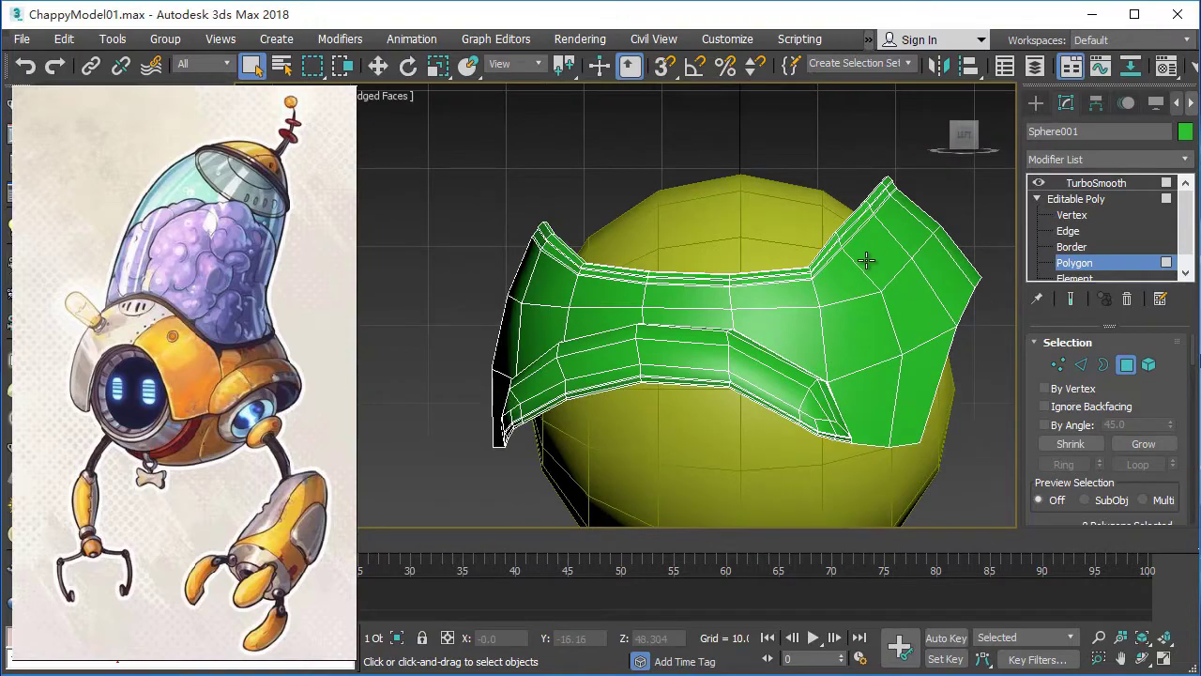
pyautogui.keyDown('alt'); pyautogui.moveTo(1005, 235); pyautogui.dragTo(812, 268, button='middle'); pyautogui.keyUp('alt')
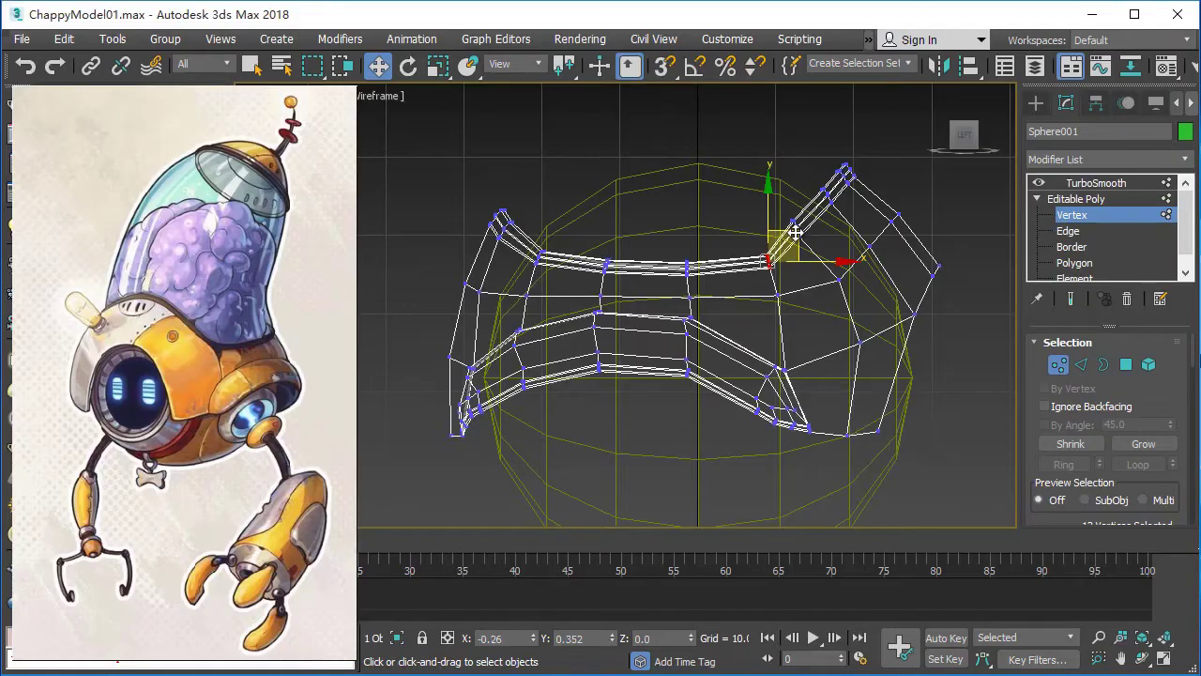
pyautogui.moveTo(1192, 371); pyautogui.dragTo(1189, 454)
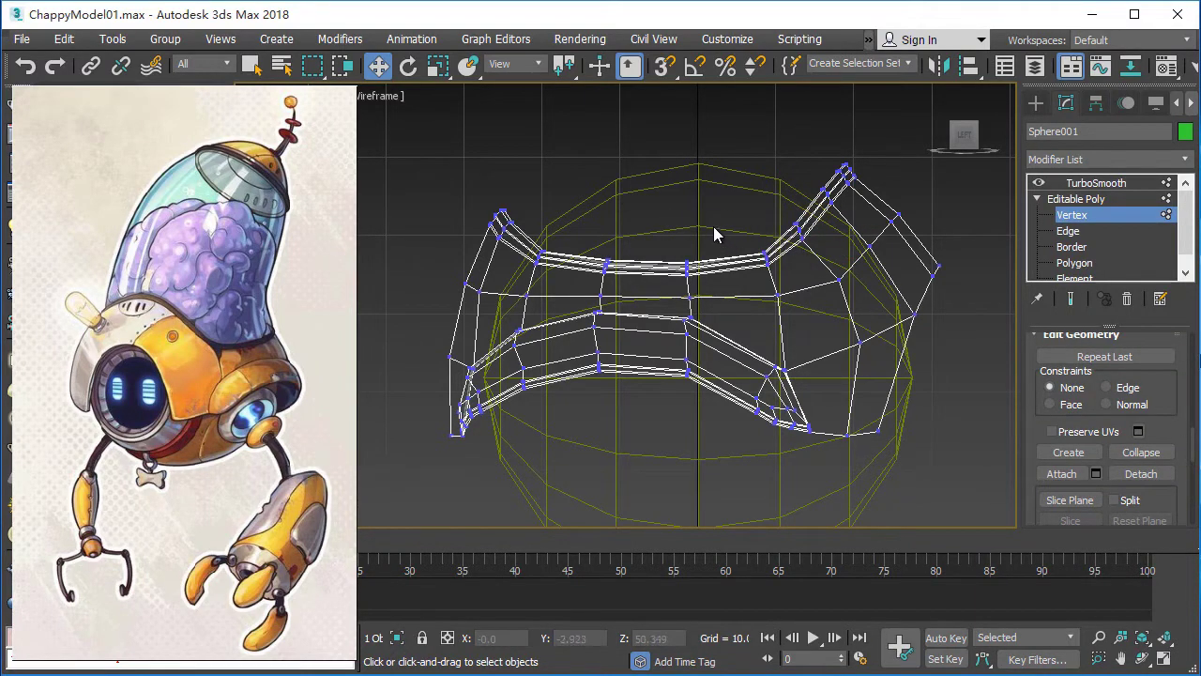
# Box-select the rim polygons at the shell's upper-left corner.
pyautogui.click(1070, 263)
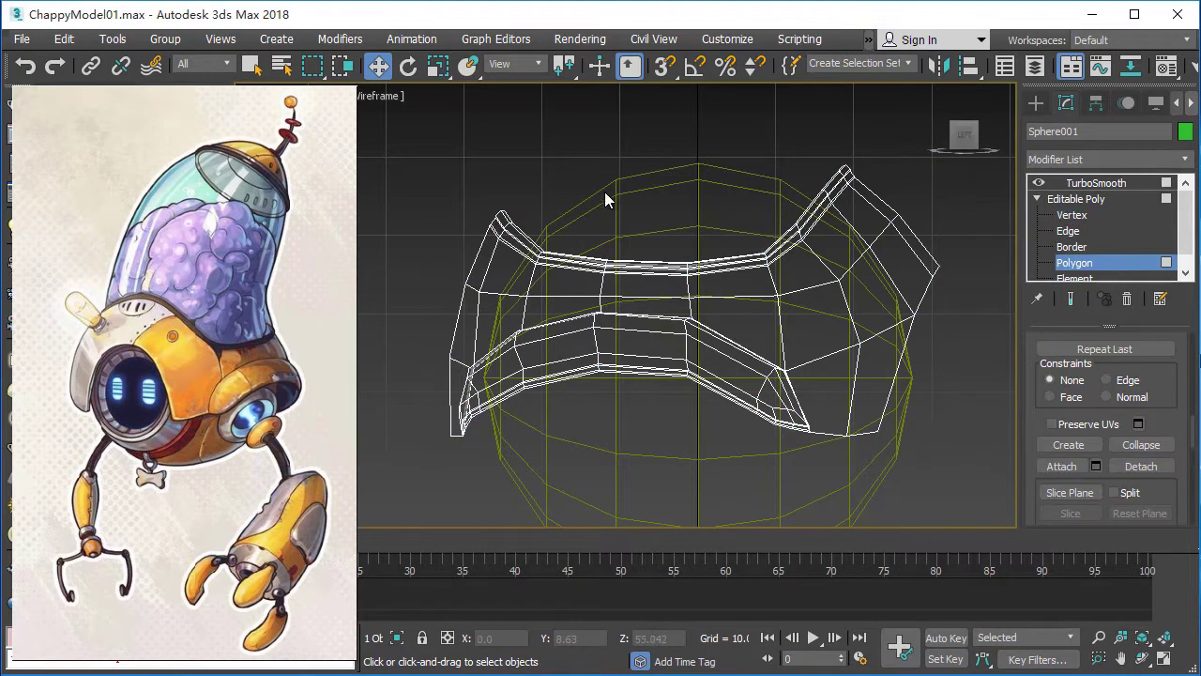
pyautogui.scroll(3, 540, 169)
pyautogui.scroll(3, 561, 211)
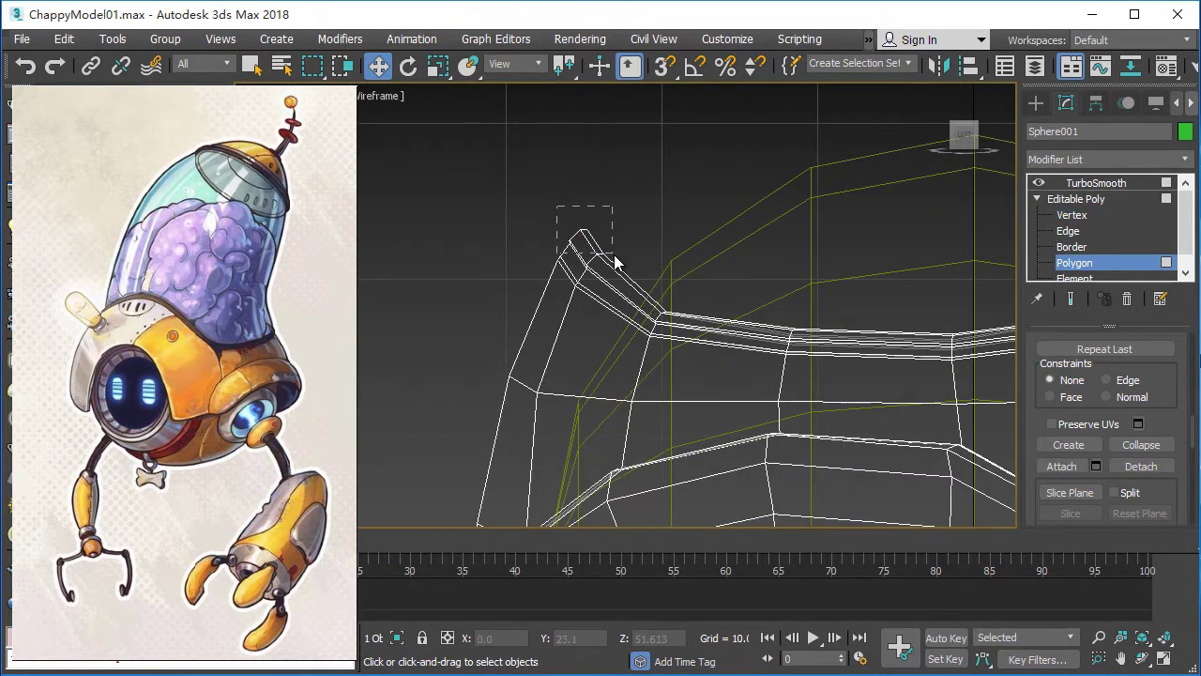
pyautogui.moveTo(614, 255); pyautogui.dragTo(600, 204)
# Select the full rim edge loop and view the dome from above with edged-faces shading.
pyautogui.press('2')
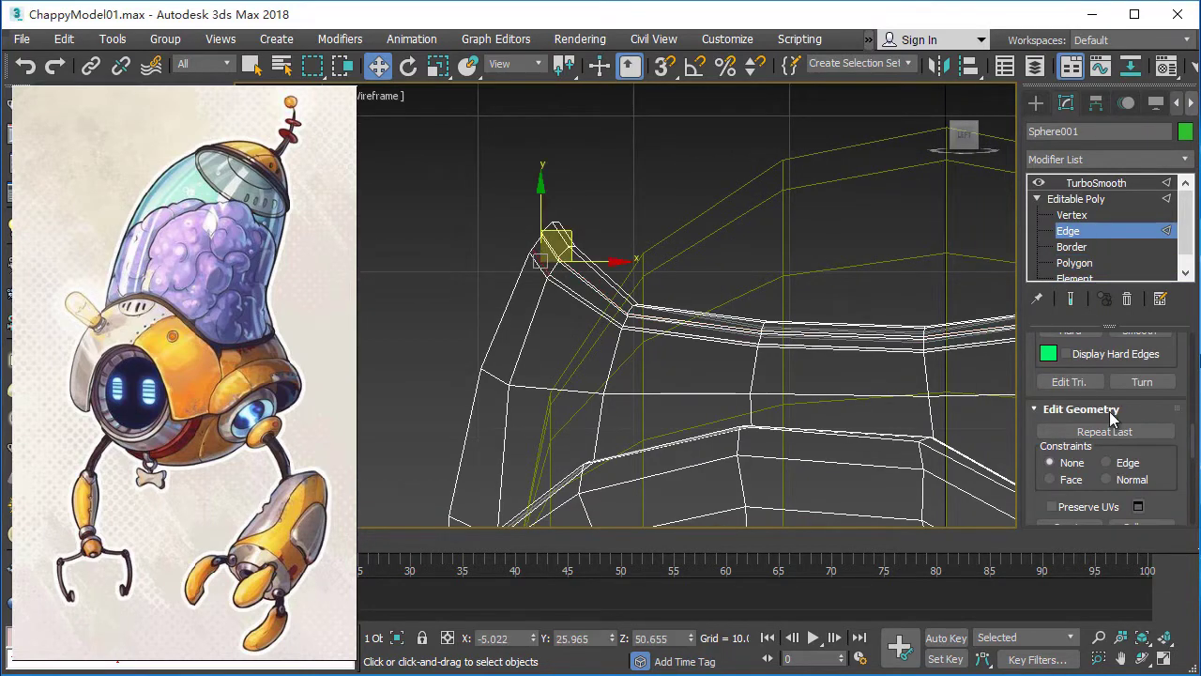
pyautogui.moveTo(1190, 446); pyautogui.dragTo(1190, 345)
pyautogui.scroll(-3, 597, 353)
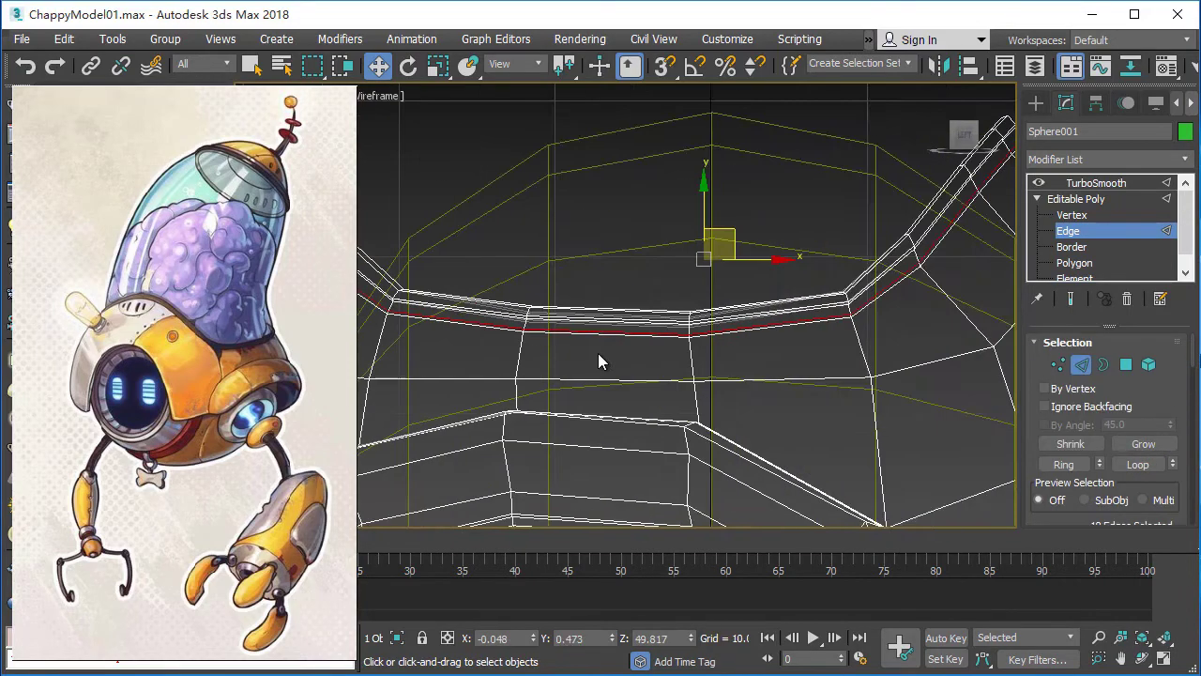
pyautogui.keyDown('alt'); pyautogui.moveTo(601, 353); pyautogui.dragTo(763, 347, button='middle'); pyautogui.keyUp('alt')
pyautogui.press('F3')
pyautogui.scroll(2, 765, 344)
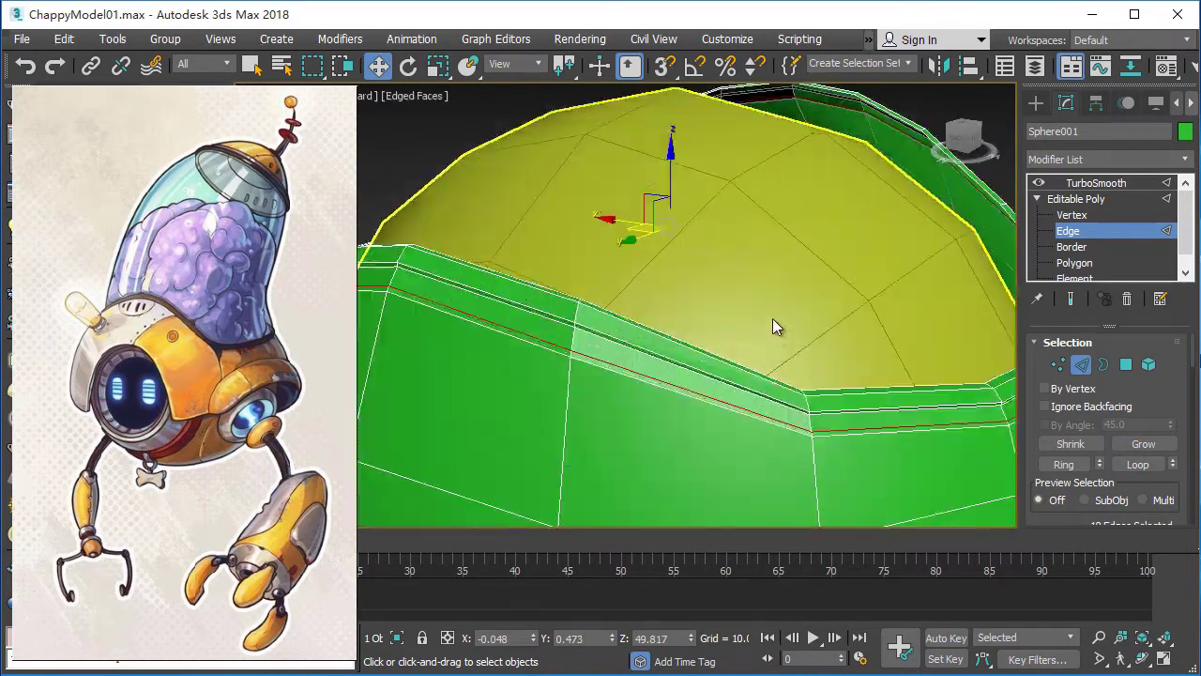
# Uniformly scale the rim edge loop outward toward about 107%, then fine-tune it.
pyautogui.click(438, 65)
pyautogui.keyDown('alt'); pyautogui.moveTo(693, 296); pyautogui.dragTo(706, 280, button='middle'); pyautogui.keyUp('alt')
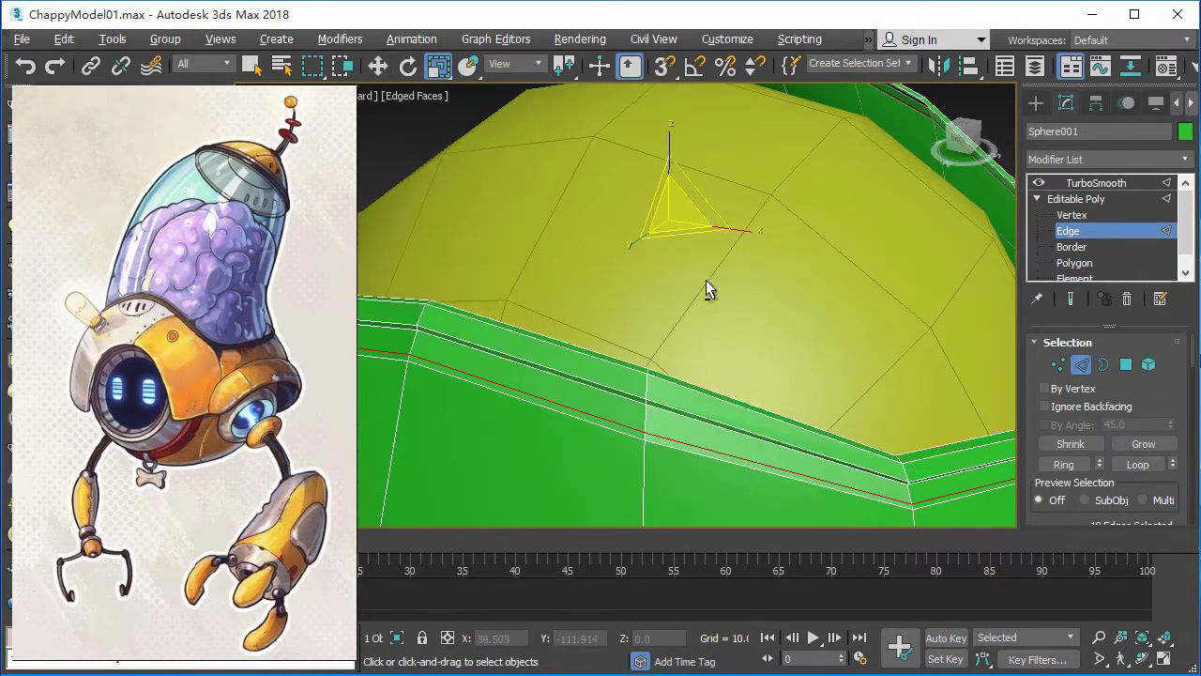
pyautogui.moveTo(676, 235); pyautogui.dragTo(694, 233)
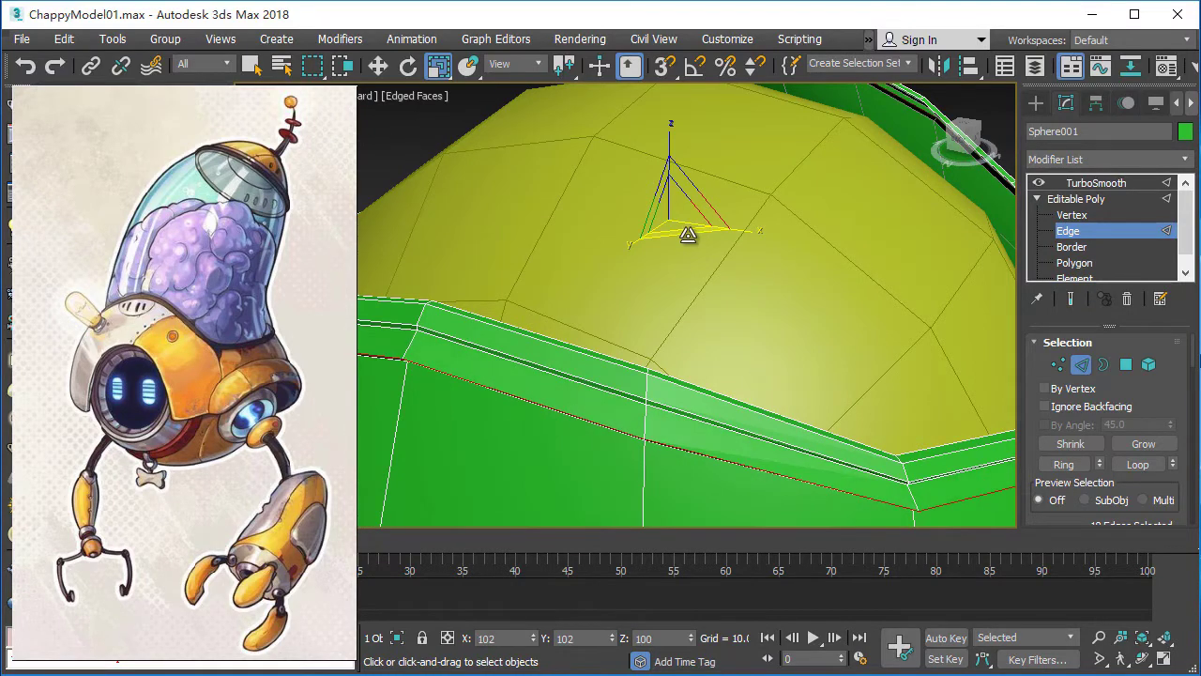
pyautogui.moveTo(714, 304)
pyautogui.keyDown('alt'); pyautogui.mouseDown(button='middle')
pyautogui.moveTo(764, 370)
pyautogui.moveTo(726, 397)
pyautogui.moveTo(815, 407)
pyautogui.moveTo(936, 391)
pyautogui.moveTo(761, 378)
pyautogui.moveTo(692, 403)
pyautogui.mouseUp(button='middle'); pyautogui.keyUp('alt')
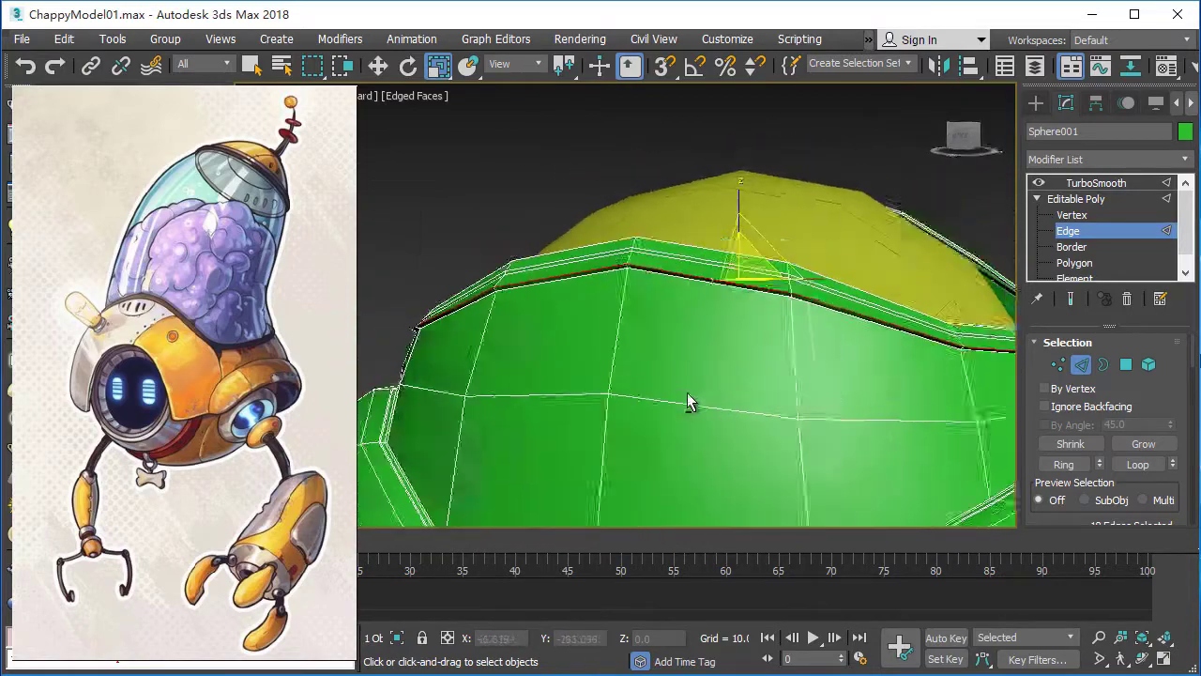
pyautogui.scroll(5, 692, 403)
pyautogui.moveTo(733, 352)
pyautogui.mouseDown(button='middle')
pyautogui.moveTo(772, 349)
pyautogui.moveTo(805, 410)
pyautogui.mouseUp(button='middle')
pyautogui.scroll(-5, 801, 293)
pyautogui.moveTo(801, 293)
pyautogui.keyDown('alt'); pyautogui.mouseDown(button='middle')
pyautogui.moveTo(742, 260)
pyautogui.moveTo(743, 343)
pyautogui.mouseUp(button='middle'); pyautogui.keyUp('alt')
pyautogui.moveTo(736, 267); pyautogui.dragTo(740, 265)
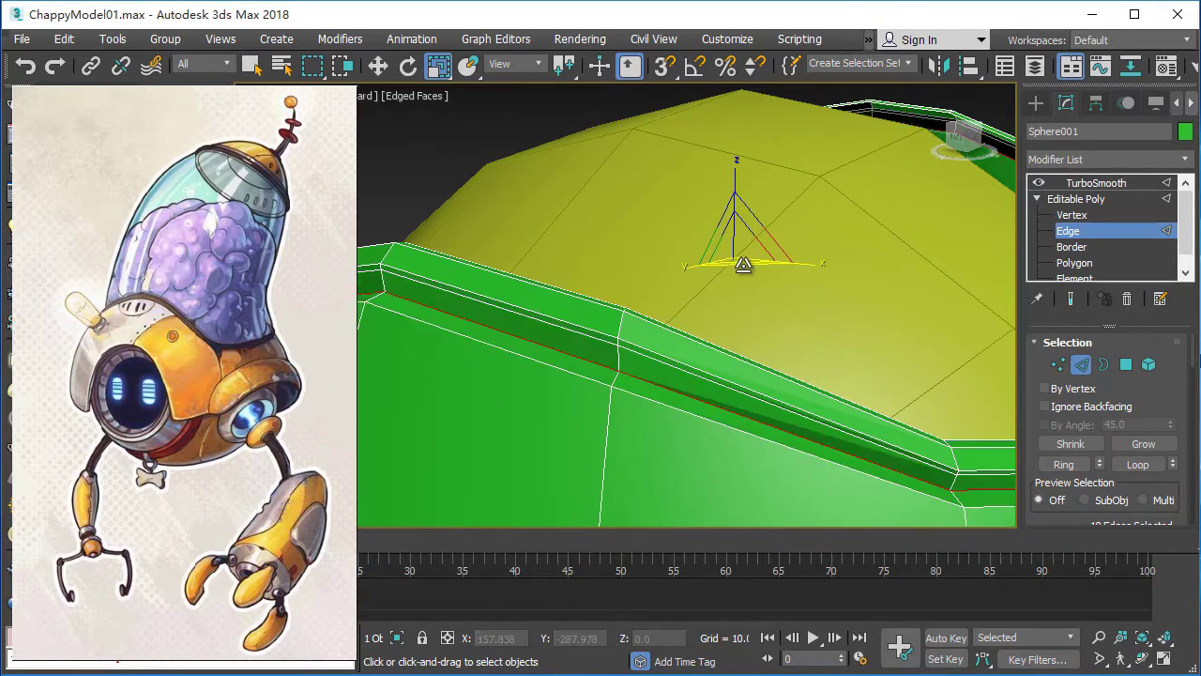
pyautogui.moveTo(741, 265)
pyautogui.keyDown('alt'); pyautogui.mouseDown(button='middle')
pyautogui.moveTo(789, 335)
pyautogui.moveTo(894, 344)
pyautogui.mouseUp(button='middle'); pyautogui.keyUp('alt')
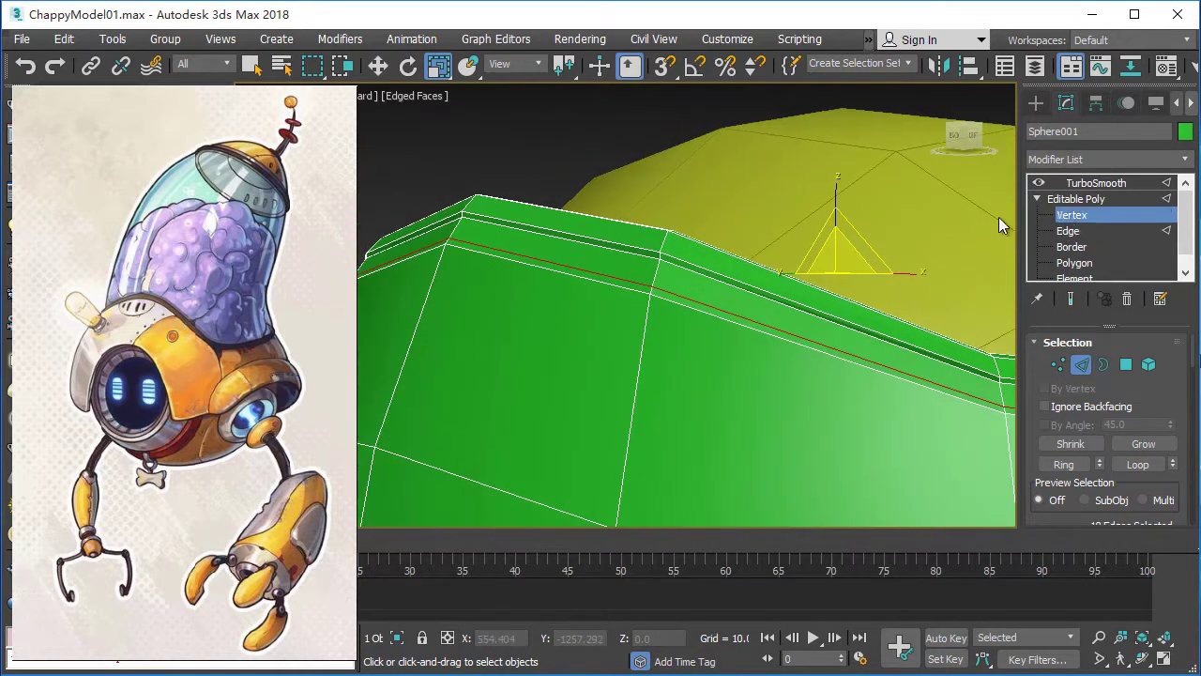
# Zoom out and orbit closely around the selected rim-corner vertex on the band's left side.
pyautogui.scroll(-3, 1173, 446)
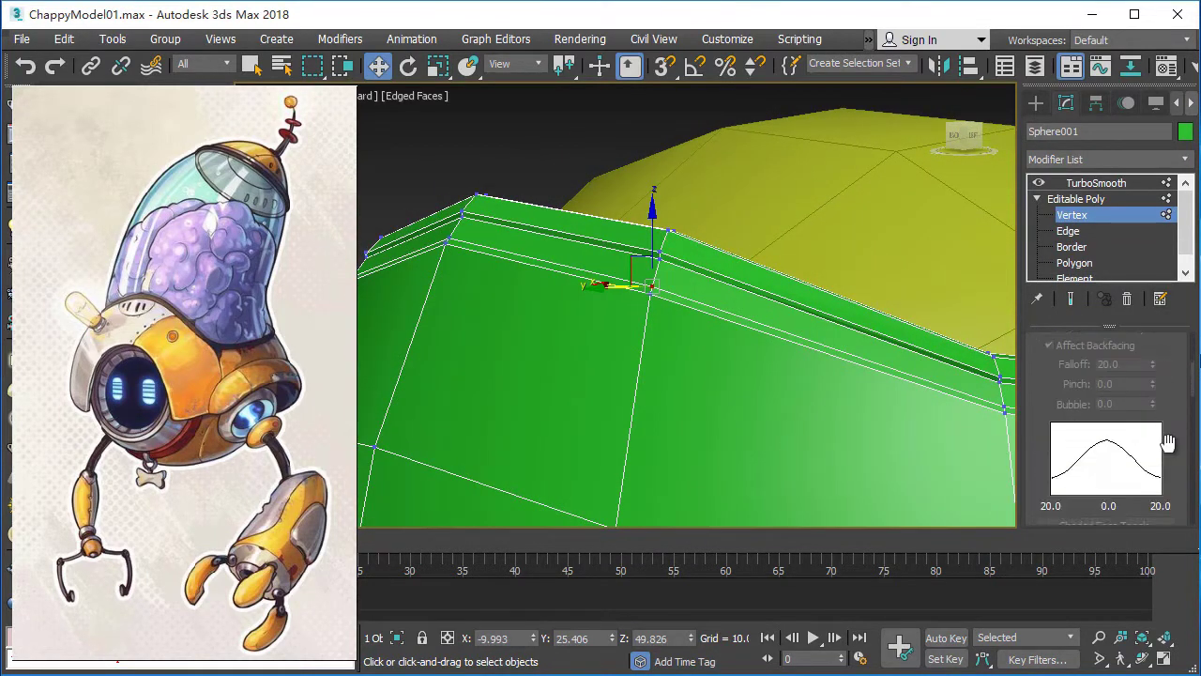
pyautogui.scroll(-3, 1173, 445)
pyautogui.scroll(-3, 1173, 446)
pyautogui.moveTo(601, 301)
pyautogui.keyDown('alt'); pyautogui.mouseDown(button='middle')
pyautogui.moveTo(568, 305)
pyautogui.moveTo(700, 357)
pyautogui.moveTo(605, 343)
pyautogui.moveTo(596, 289)
pyautogui.moveTo(697, 347)
pyautogui.moveTo(576, 303)
pyautogui.moveTo(568, 319)
pyautogui.moveTo(701, 353)
pyautogui.moveTo(532, 324)
pyautogui.mouseUp(button='middle'); pyautogui.keyUp('alt')
pyautogui.keyDown('alt'); pyautogui.moveTo(609, 343); pyautogui.dragTo(594, 322, button='middle'); pyautogui.keyUp('alt')
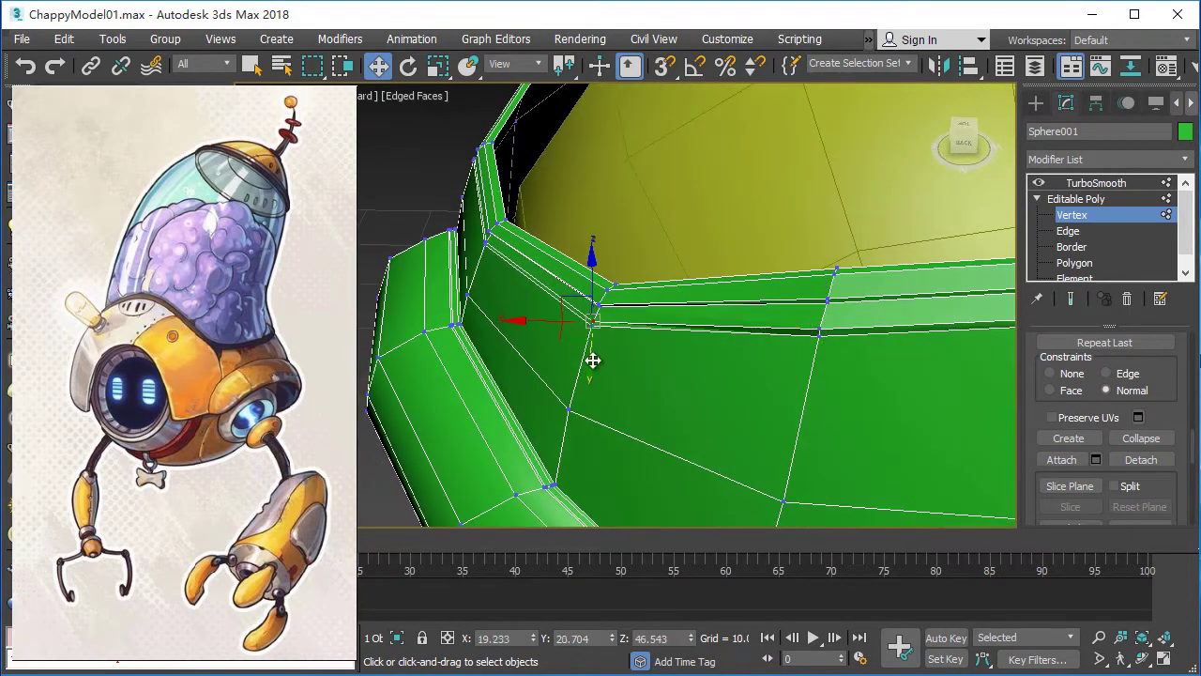
pyautogui.moveTo(583, 372)
pyautogui.keyDown('alt'); pyautogui.mouseDown(button='middle')
pyautogui.moveTo(901, 281)
pyautogui.moveTo(793, 300)
pyautogui.moveTo(684, 298)
pyautogui.moveTo(623, 387)
pyautogui.moveTo(624, 356)
pyautogui.mouseUp(button='middle'); pyautogui.keyUp('alt')
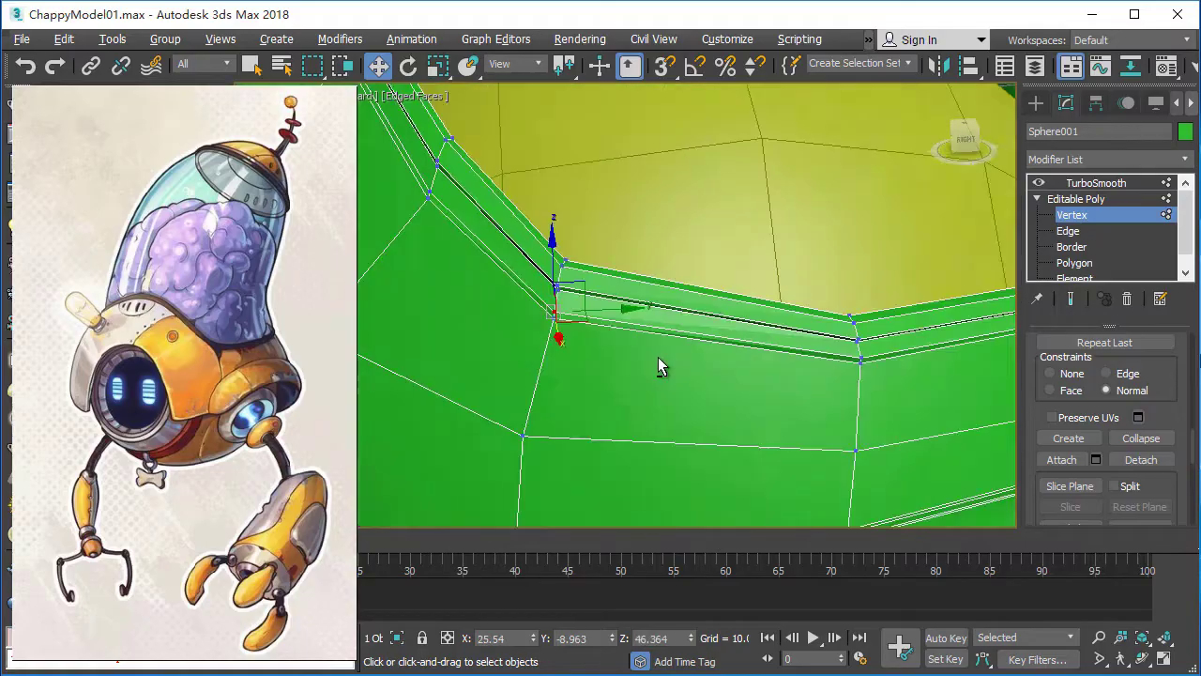
pyautogui.moveTo(658, 357)
pyautogui.keyDown('alt'); pyautogui.mouseDown(button='middle')
pyautogui.moveTo(434, 265)
pyautogui.moveTo(547, 291)
pyautogui.moveTo(633, 247)
pyautogui.mouseUp(button='middle'); pyautogui.keyUp('alt')
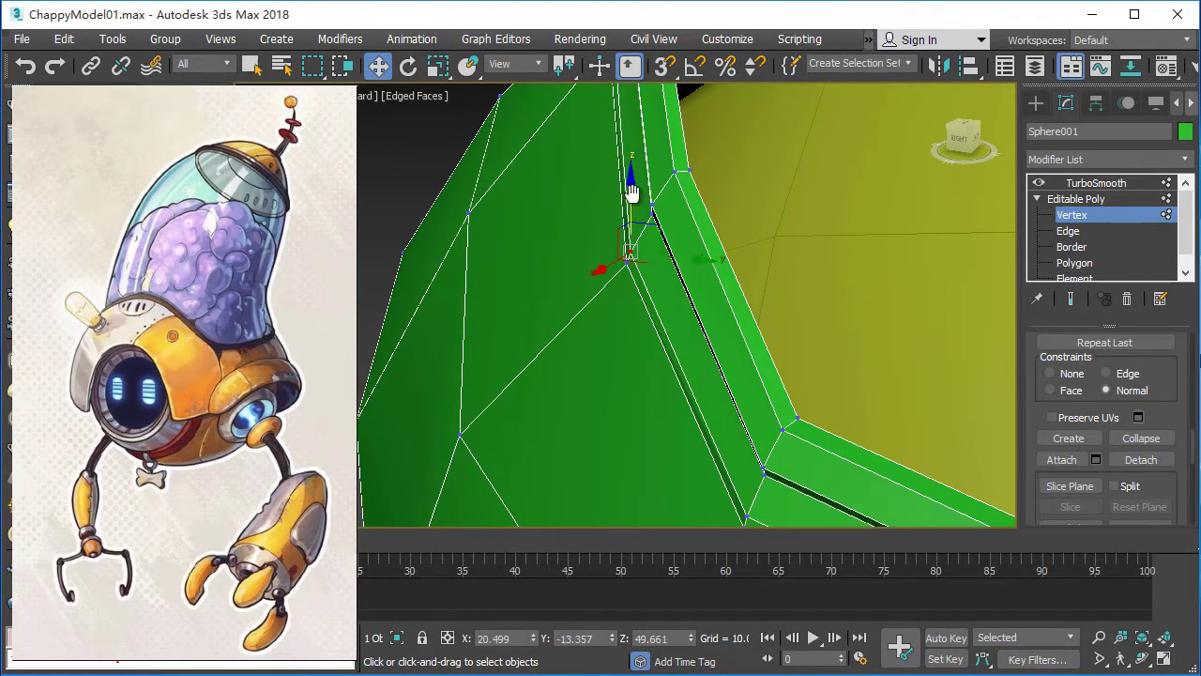
# Orbit to inspect the rim corner from another angle and from the top.
pyautogui.moveTo(631, 193)
pyautogui.keyDown('alt'); pyautogui.mouseDown(button='middle')
pyautogui.moveTo(681, 370)
pyautogui.moveTo(632, 350)
pyautogui.mouseUp(button='middle'); pyautogui.keyUp('alt')
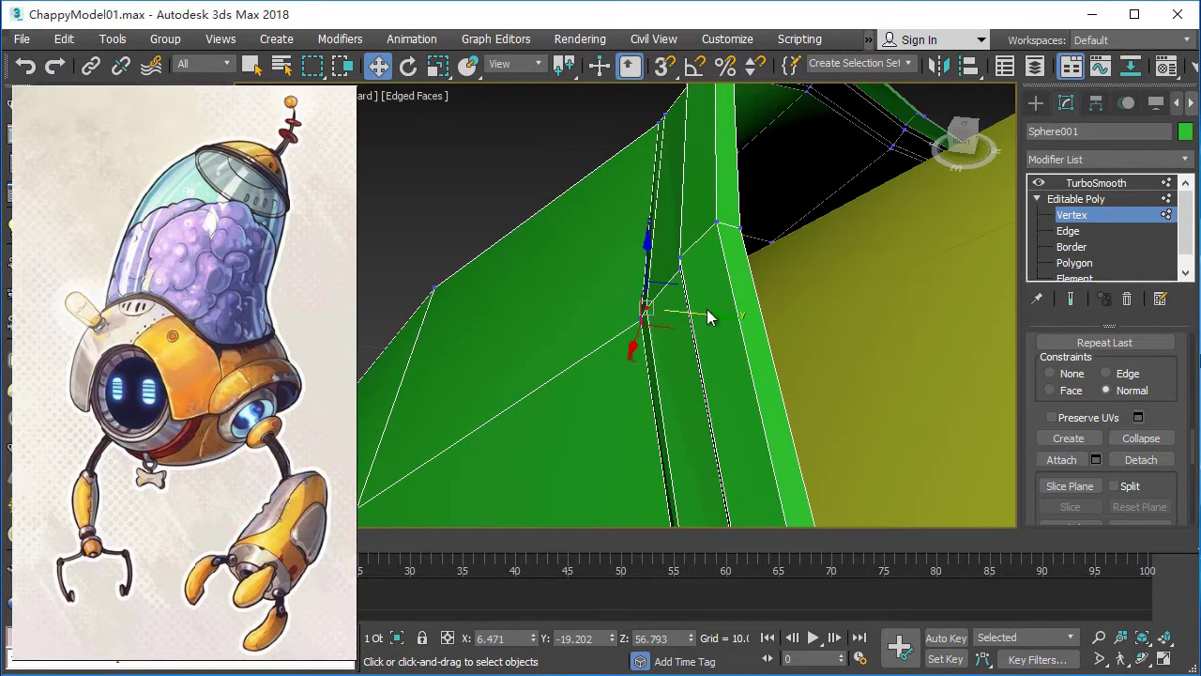
pyautogui.moveTo(706, 309)
pyautogui.keyDown('alt'); pyautogui.mouseDown(button='middle')
pyautogui.moveTo(669, 288)
pyautogui.moveTo(582, 313)
pyautogui.moveTo(786, 343)
pyautogui.moveTo(614, 269)
pyautogui.moveTo(611, 233)
pyautogui.moveTo(689, 357)
pyautogui.moveTo(660, 294)
pyautogui.moveTo(683, 292)
pyautogui.moveTo(670, 311)
pyautogui.moveTo(635, 308)
pyautogui.moveTo(651, 367)
pyautogui.moveTo(695, 312)
pyautogui.moveTo(572, 317)
pyautogui.moveTo(692, 269)
pyautogui.moveTo(793, 338)
pyautogui.moveTo(739, 266)
pyautogui.moveTo(855, 260)
pyautogui.moveTo(558, 260)
pyautogui.moveTo(655, 341)
pyautogui.moveTo(637, 300)
pyautogui.moveTo(485, 297)
pyautogui.moveTo(645, 283)
pyautogui.moveTo(604, 314)
pyautogui.moveTo(631, 400)
pyautogui.moveTo(714, 375)
pyautogui.moveTo(969, 227)
pyautogui.mouseUp(button='middle'); pyautogui.keyUp('alt')
# Preview the smoothed shell and orbit out to see the sphere and green band.
pyautogui.click(1094, 183)
pyautogui.keyDown('alt'); pyautogui.moveTo(1093, 183); pyautogui.dragTo(764, 276, button='middle'); pyautogui.keyUp('alt')
pyautogui.scroll(-3, 778, 308)
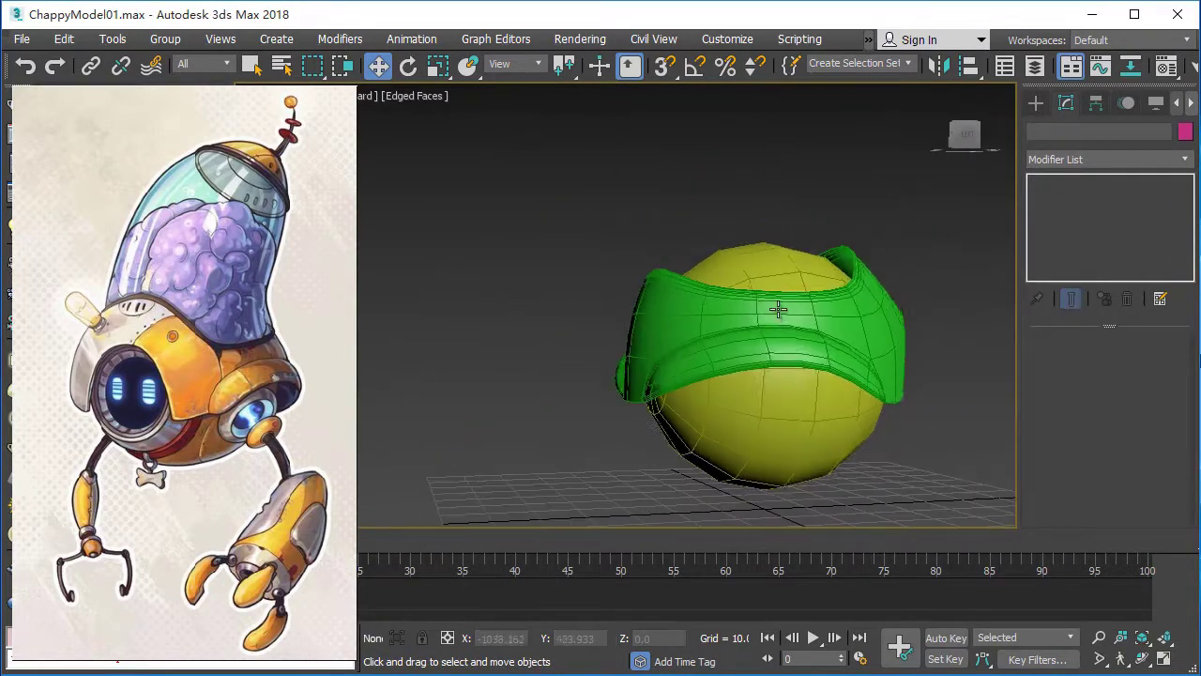
pyautogui.moveTo(779, 360)
pyautogui.keyDown('alt'); pyautogui.mouseDown(button='middle')
pyautogui.moveTo(879, 356)
pyautogui.moveTo(671, 368)
pyautogui.moveTo(638, 351)
pyautogui.moveTo(735, 357)
pyautogui.moveTo(775, 378)
pyautogui.mouseUp(button='middle'); pyautogui.keyUp('alt')
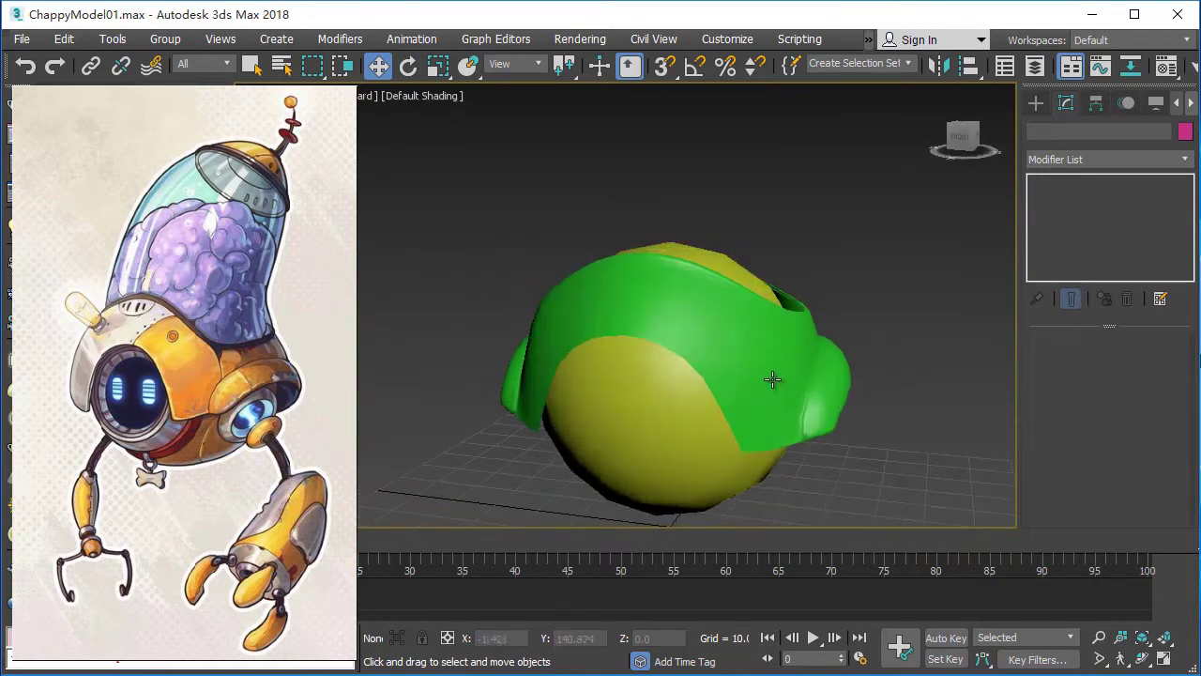
# Select the green band at Edge level with edges shown and Ring-select the rim edges.
pyautogui.click(757, 348)
pyautogui.press('F4')
pyautogui.click(760, 348)
pyautogui.press('2')
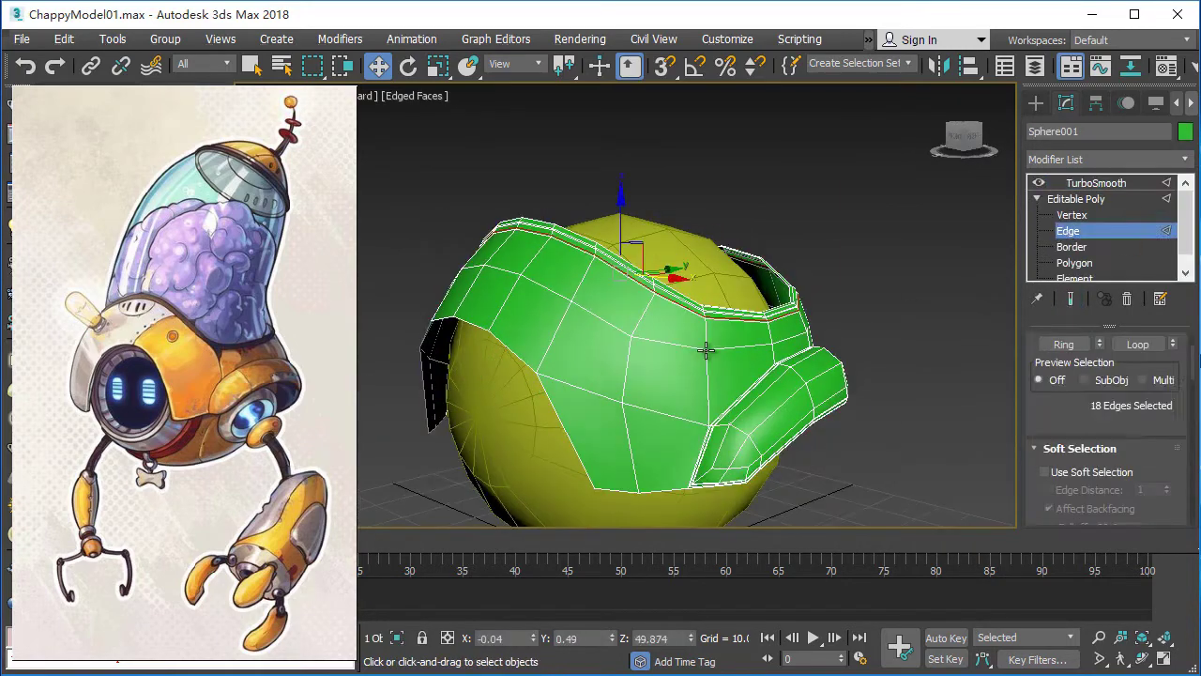
pyautogui.scroll(5, 695, 246)
pyautogui.scroll(3, 1084, 413)
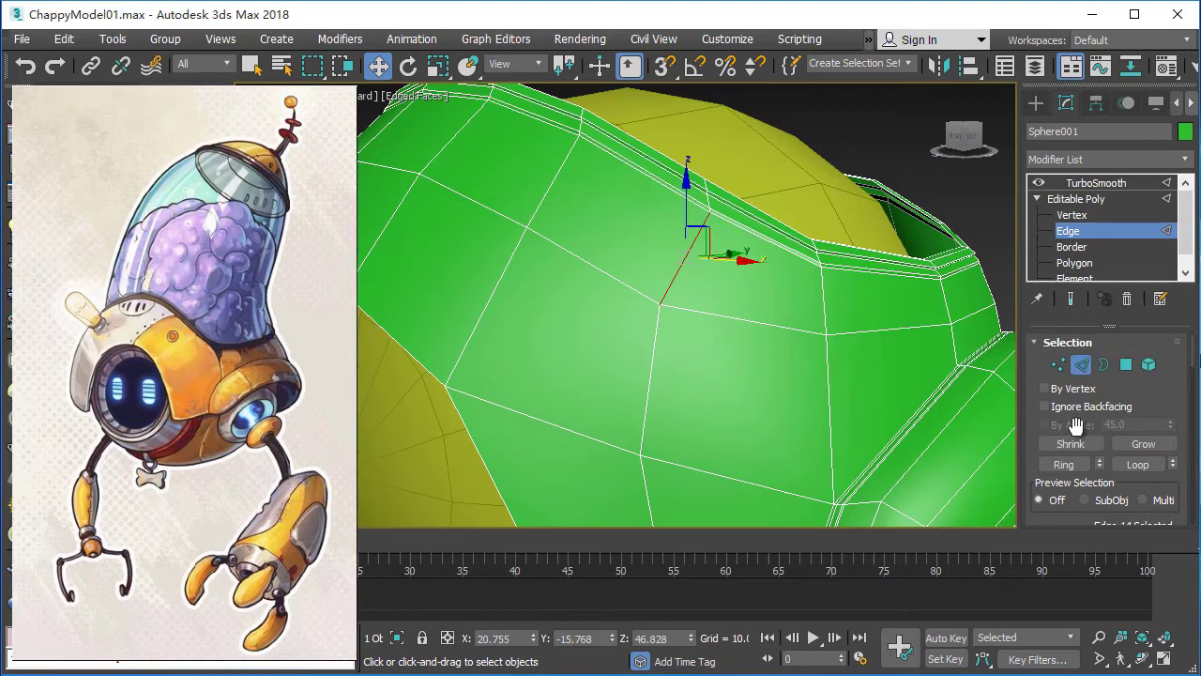
pyautogui.click(1066, 474)
pyautogui.scroll(-5, 783, 376)
pyautogui.moveTo(783, 375)
pyautogui.keyDown('alt'); pyautogui.mouseDown(button='middle')
pyautogui.moveTo(817, 362)
pyautogui.moveTo(708, 338)
pyautogui.moveTo(1180, 402)
pyautogui.mouseUp(button='middle'); pyautogui.keyUp('alt')
pyautogui.scroll(-2, 1180, 403)
pyautogui.scroll(-3, 1192, 418)
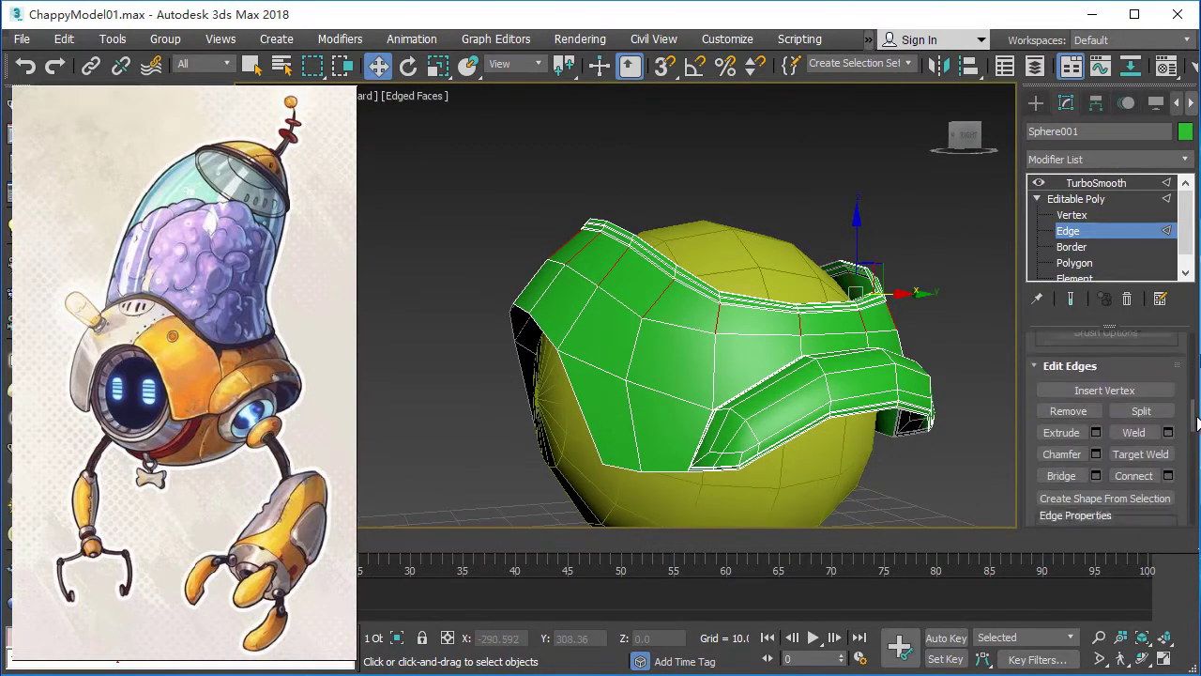
pyautogui.scroll(-2, 1182, 416)
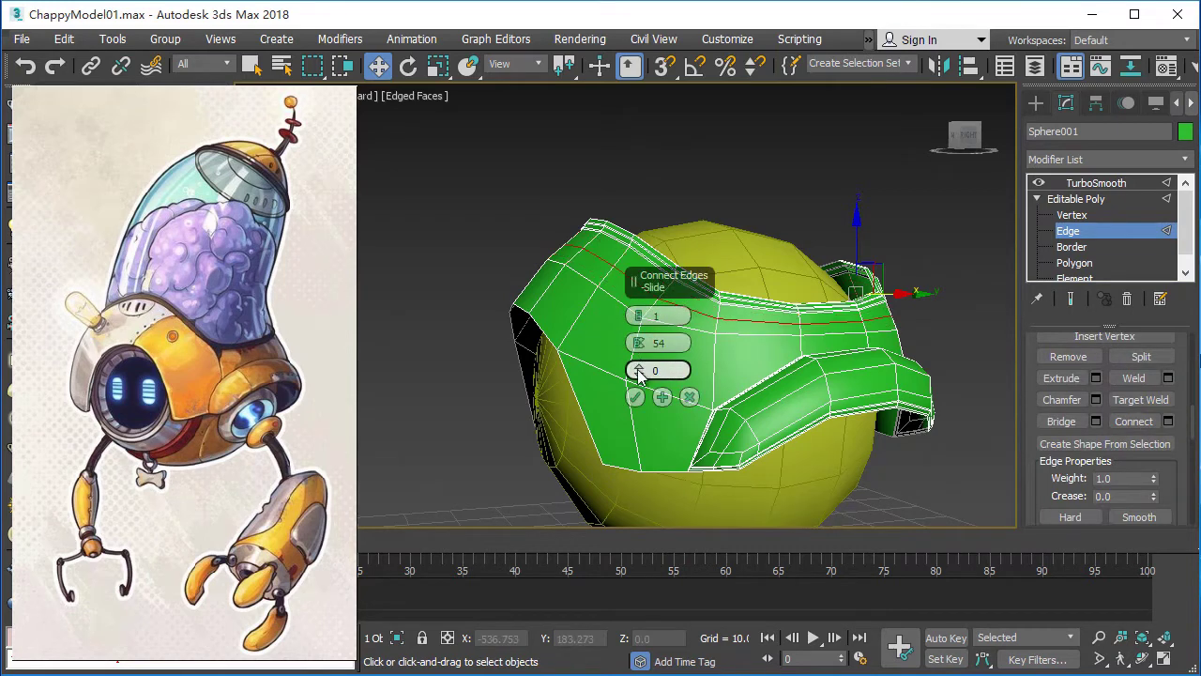
pyautogui.scroll(3, 713, 309)
pyautogui.scroll(5, 714, 310)
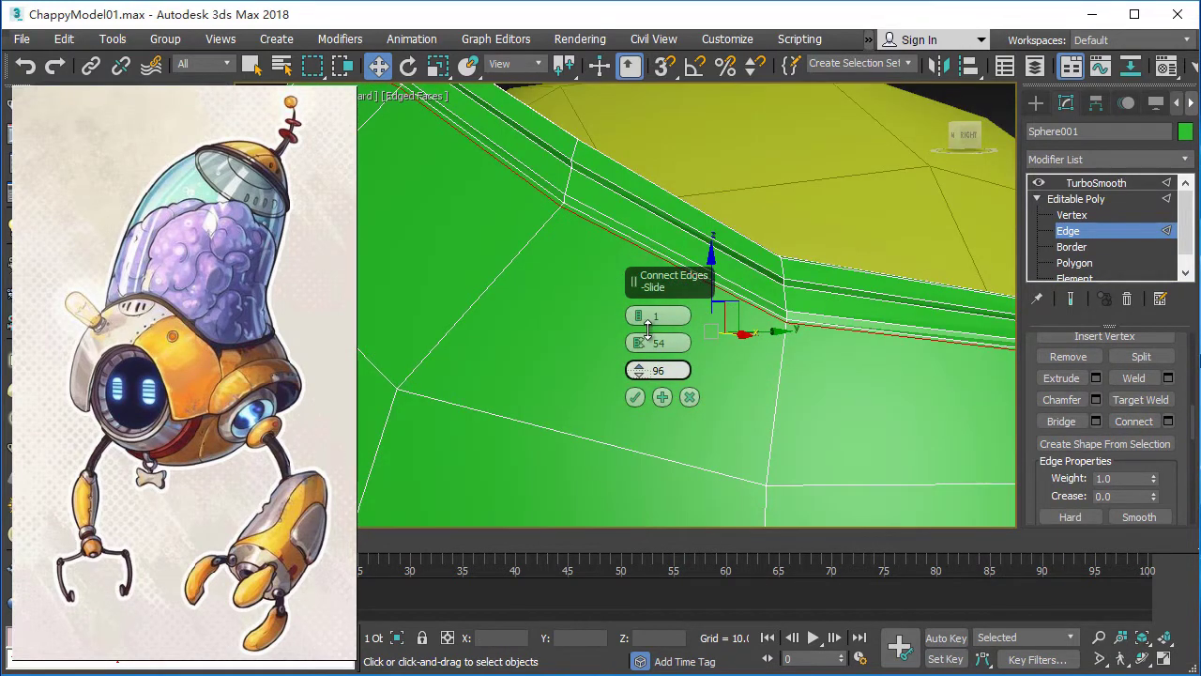
# Preview the smoothed shell without the edge overlay and orbit around it.
pyautogui.click(1097, 183)
pyautogui.scroll(-3, 831, 273)
pyautogui.scroll(-2, 831, 291)
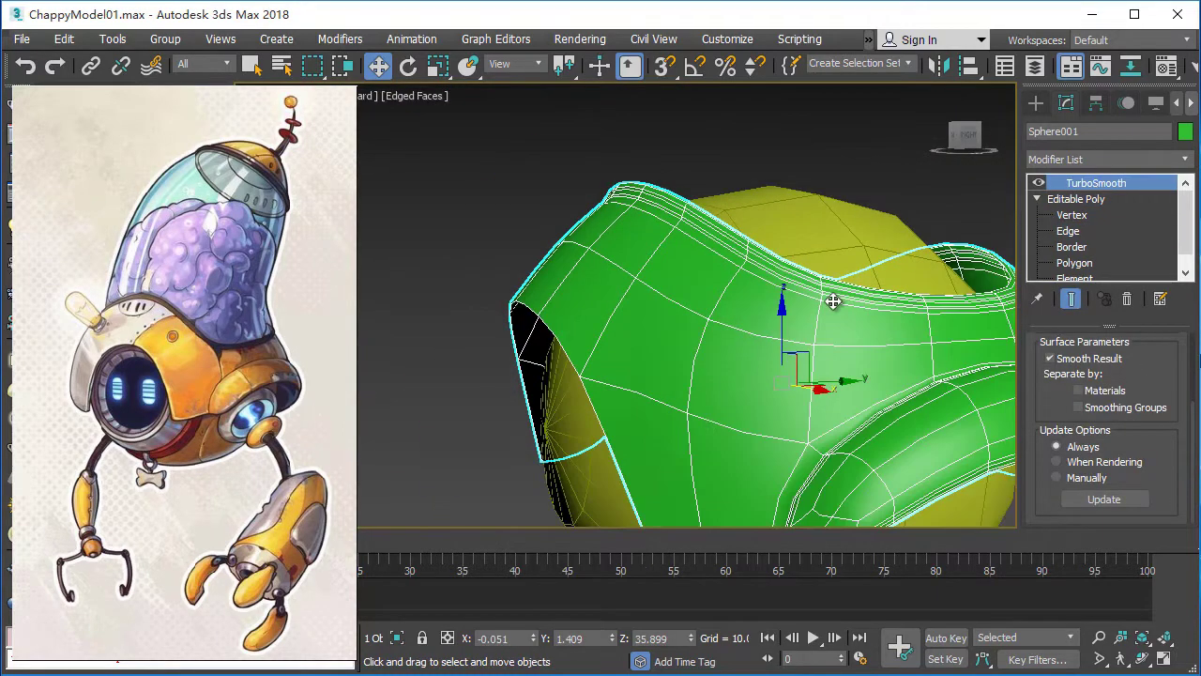
pyautogui.press('F4')
pyautogui.moveTo(832, 301)
pyautogui.keyDown('alt'); pyautogui.mouseDown(button='middle')
pyautogui.moveTo(849, 391)
pyautogui.moveTo(988, 402)
pyautogui.moveTo(797, 381)
pyautogui.moveTo(753, 343)
pyautogui.moveTo(548, 476)
pyautogui.moveTo(772, 431)
pyautogui.moveTo(987, 445)
pyautogui.moveTo(841, 425)
pyautogui.moveTo(909, 388)
pyautogui.moveTo(927, 408)
pyautogui.moveTo(970, 306)
pyautogui.moveTo(937, 342)
pyautogui.moveTo(964, 335)
pyautogui.mouseUp(button='middle'); pyautogui.keyUp('alt')
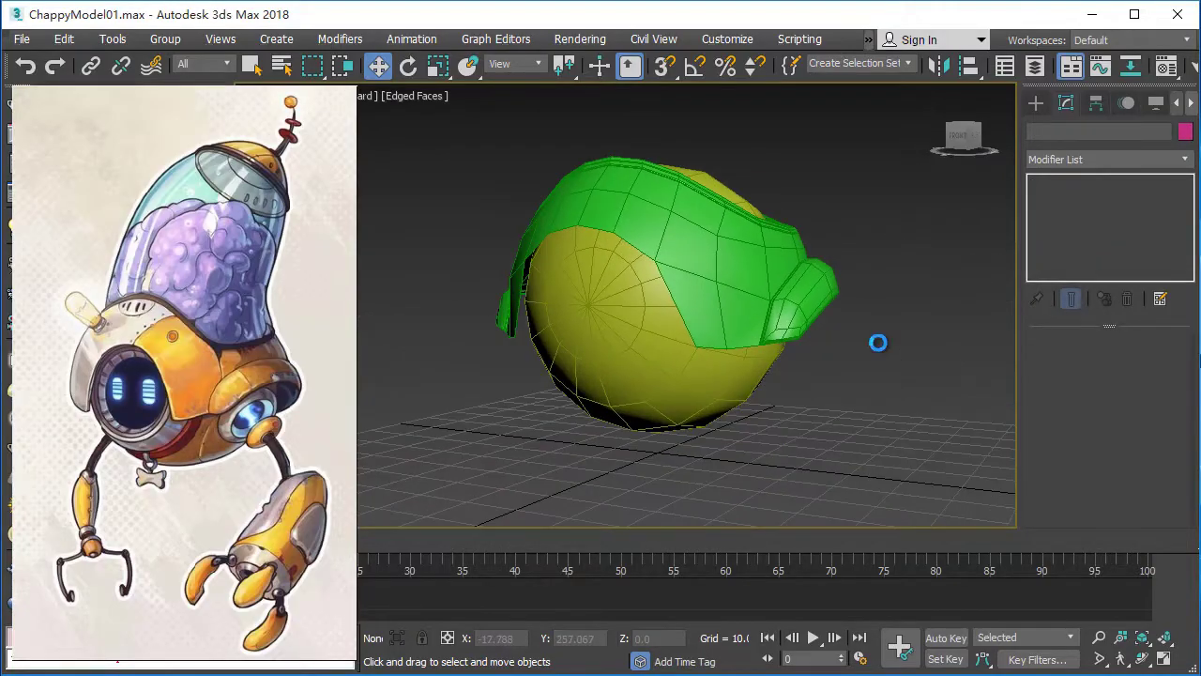
# Select the green shell and enter Border level for its open edges.
pyautogui.moveTo(878, 342)
pyautogui.keyDown('alt'); pyautogui.mouseDown(button='middle')
pyautogui.moveTo(901, 386)
pyautogui.moveTo(830, 244)
pyautogui.mouseUp(button='middle'); pyautogui.keyUp('alt')
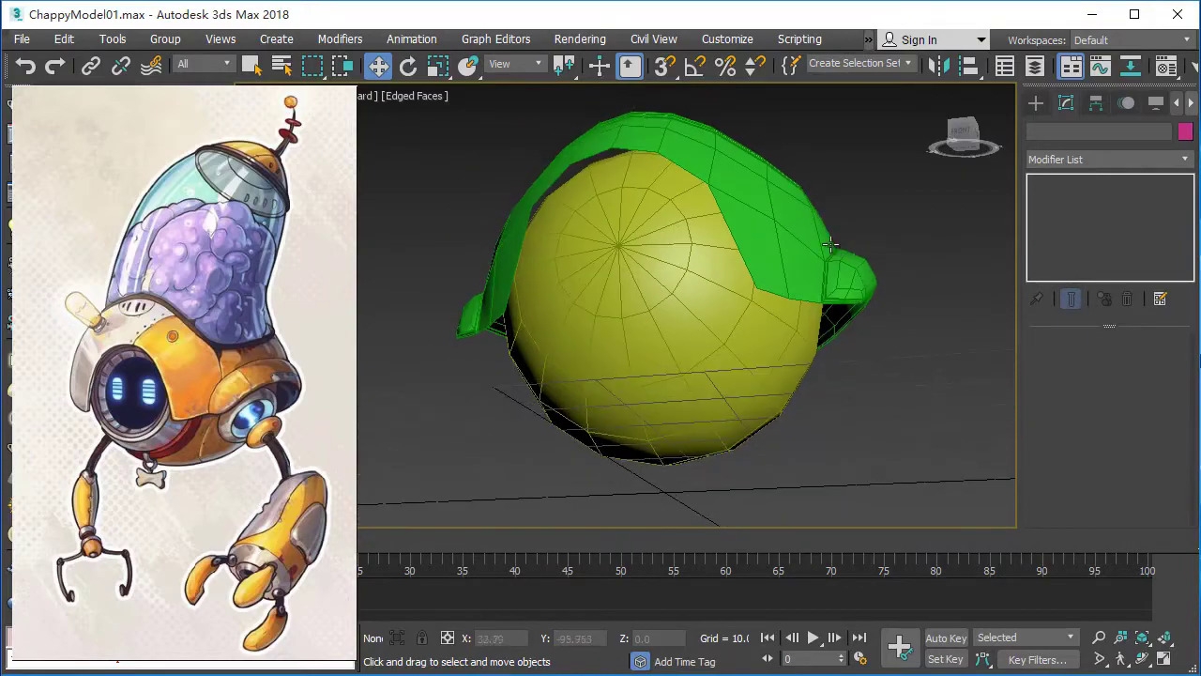
pyautogui.click(830, 244)
pyautogui.keyDown('alt'); pyautogui.moveTo(945, 321); pyautogui.dragTo(972, 289, button='middle'); pyautogui.keyUp('alt')
pyautogui.click(1072, 231)
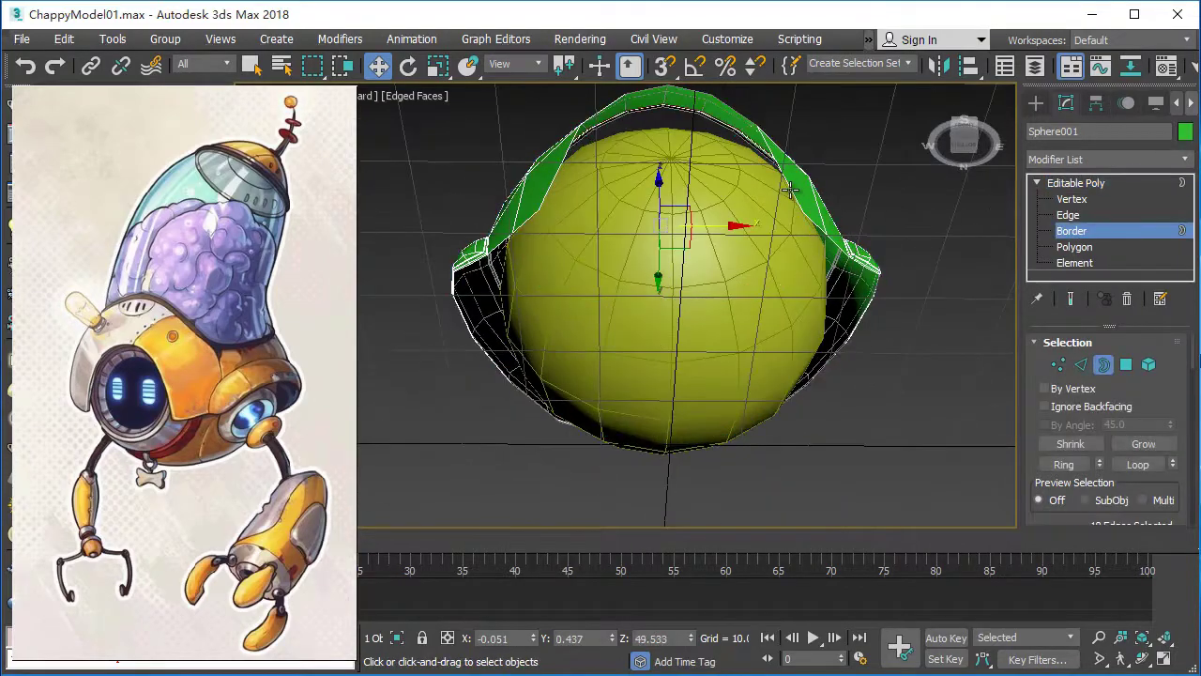
pyautogui.moveTo(791, 189)
pyautogui.keyDown('alt'); pyautogui.mouseDown(button='middle')
pyautogui.moveTo(880, 375)
pyautogui.moveTo(895, 332)
pyautogui.moveTo(910, 349)
pyautogui.moveTo(872, 383)
pyautogui.moveTo(892, 376)
pyautogui.moveTo(871, 424)
pyautogui.moveTo(935, 398)
pyautogui.moveTo(925, 403)
pyautogui.moveTo(944, 370)
pyautogui.moveTo(715, 312)
pyautogui.mouseUp(button='middle'); pyautogui.keyUp('alt')
# Scale the shell's open border and check the reshaped opening from above and the side.
pyautogui.press('r')
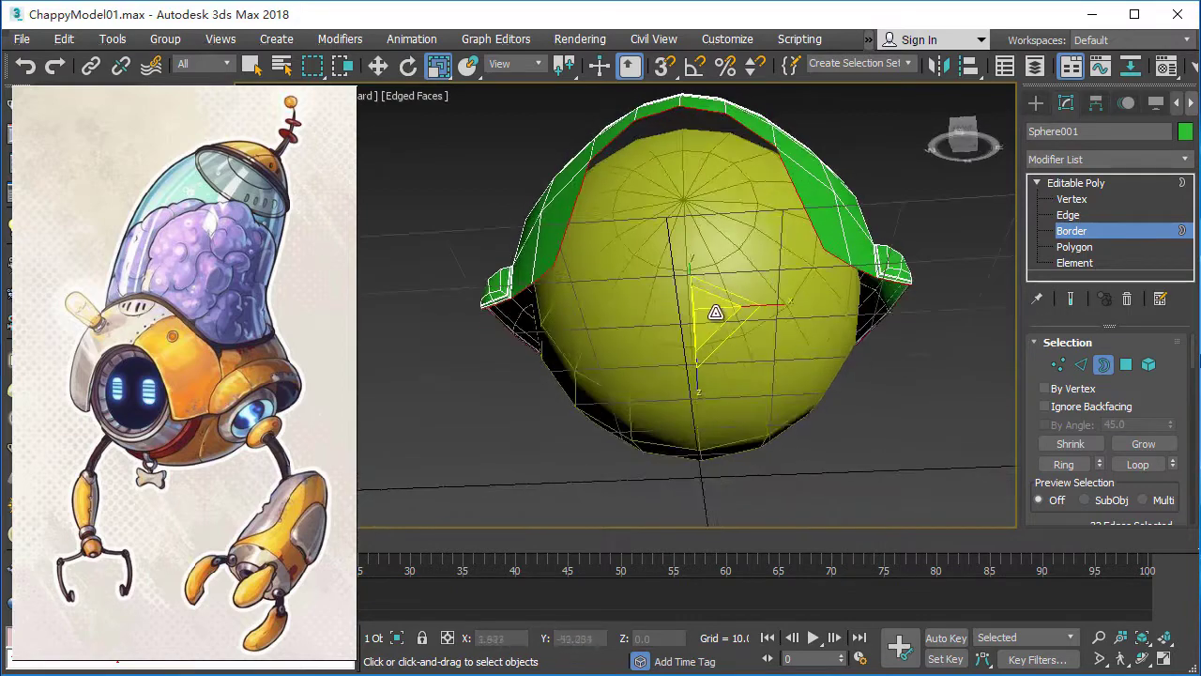
pyautogui.scroll(-5, 1193, 363)
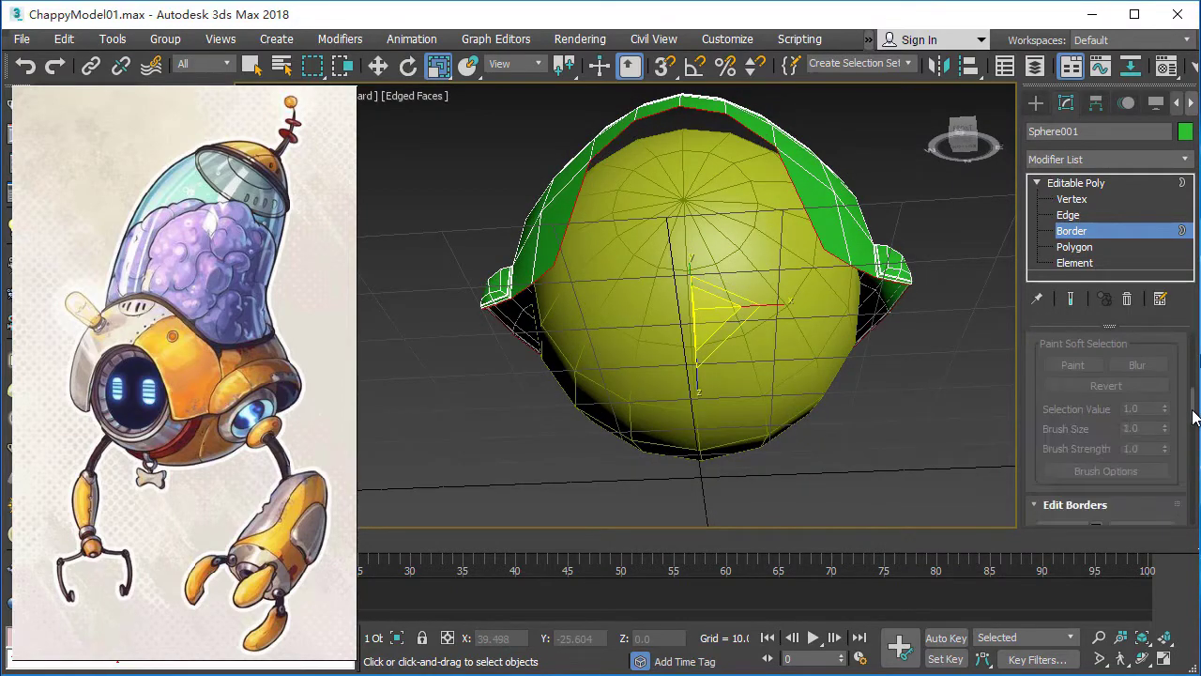
pyautogui.scroll(-5, 1193, 363)
pyautogui.moveTo(976, 413)
pyautogui.keyDown('alt'); pyautogui.mouseDown(button='middle')
pyautogui.moveTo(925, 422)
pyautogui.moveTo(704, 313)
pyautogui.mouseUp(button='middle'); pyautogui.keyUp('alt')
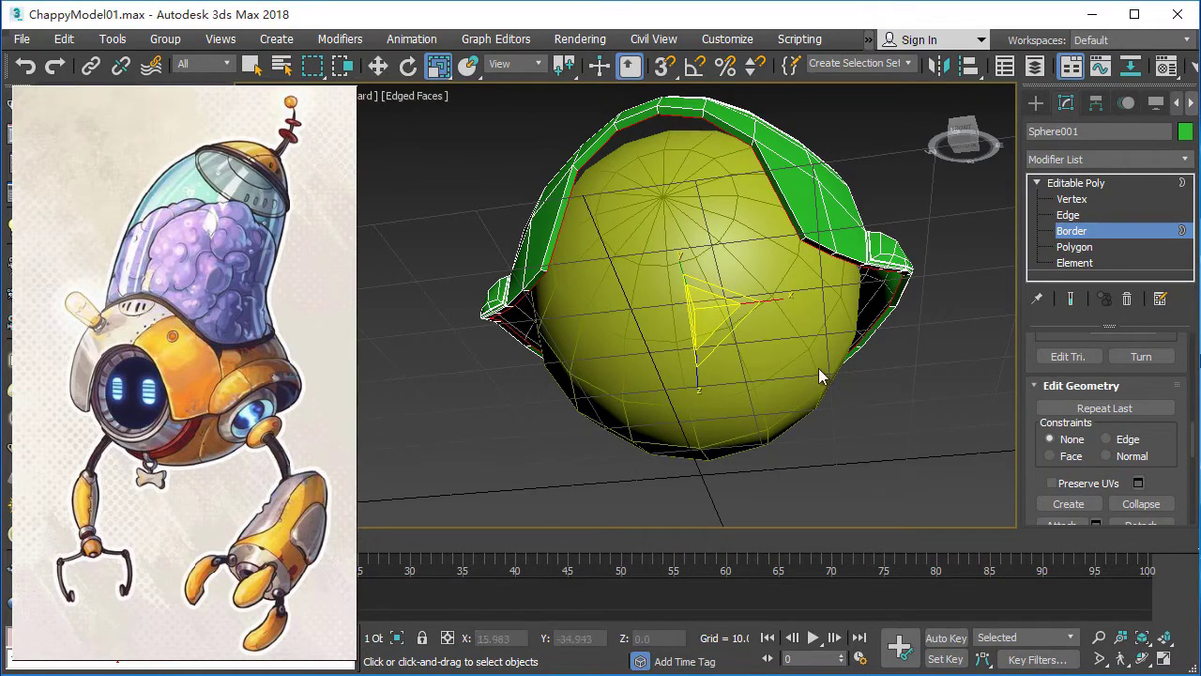
pyautogui.moveTo(819, 376)
pyautogui.keyDown('alt'); pyautogui.mouseDown(button='middle')
pyautogui.moveTo(863, 418)
pyautogui.moveTo(973, 453)
pyautogui.moveTo(919, 445)
pyautogui.mouseUp(button='middle'); pyautogui.keyUp('alt')
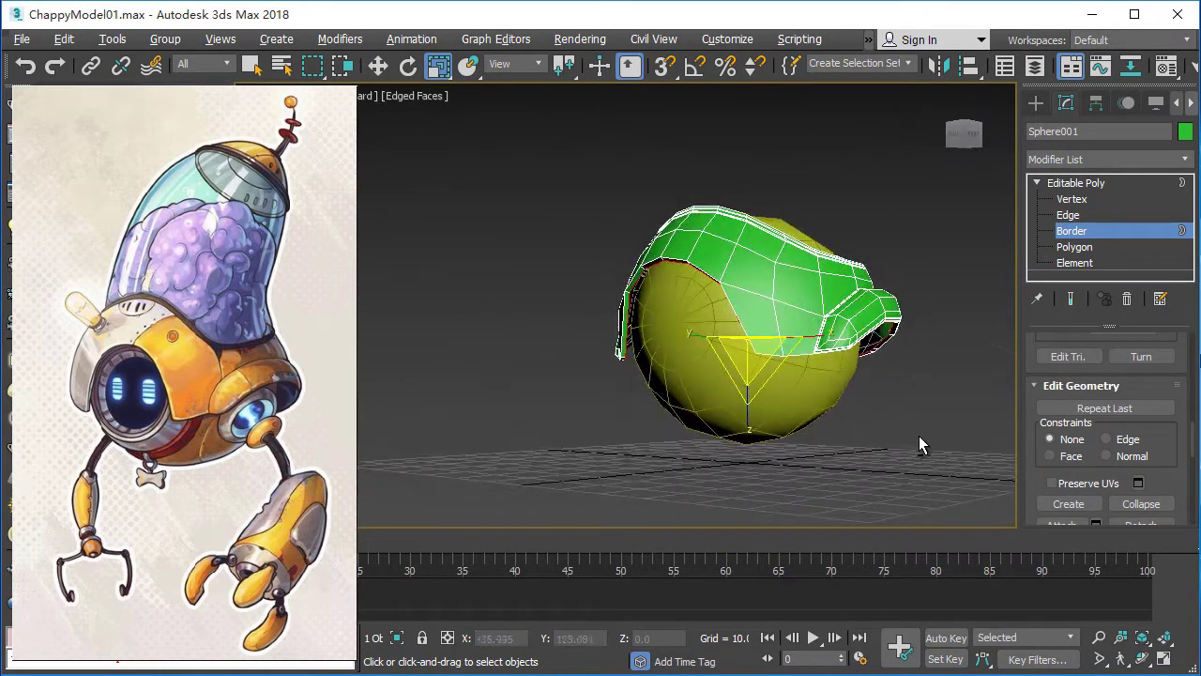
pyautogui.scroll(3, 937, 432)
pyautogui.scroll(3, 953, 414)
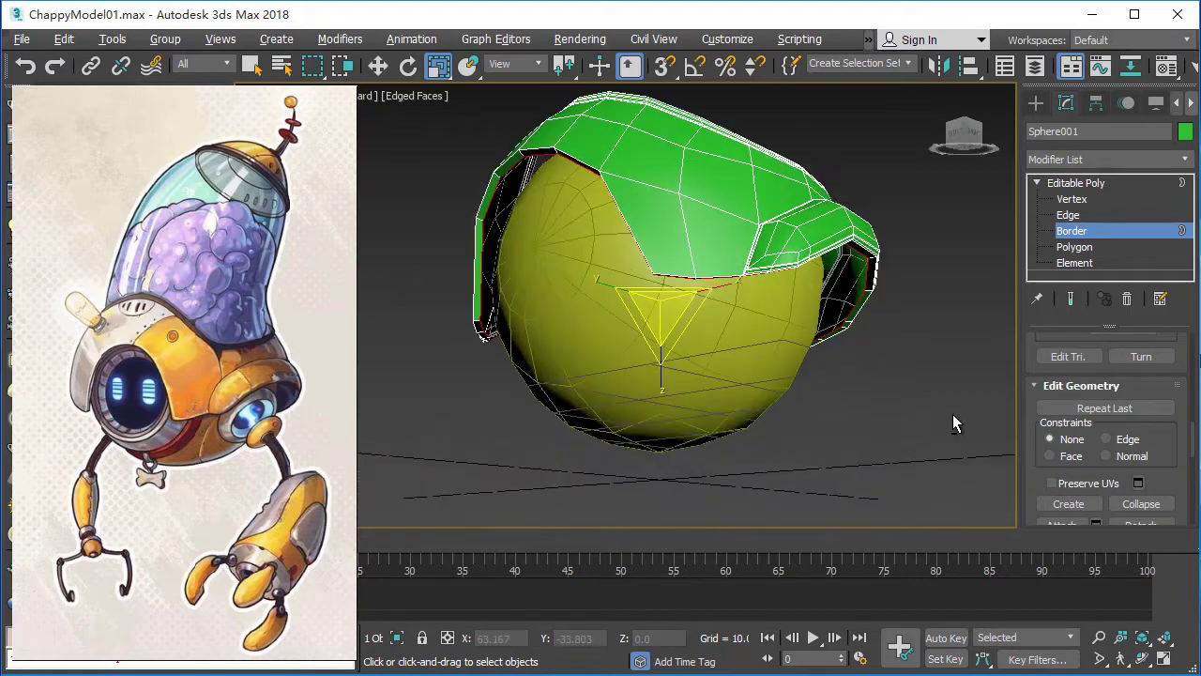
pyautogui.moveTo(953, 414)
pyautogui.mouseDown(button='middle')
pyautogui.moveTo(968, 403)
pyautogui.moveTo(957, 421)
pyautogui.moveTo(969, 405)
pyautogui.moveTo(1022, 477)
pyautogui.moveTo(1015, 418)
pyautogui.mouseUp(button='middle')
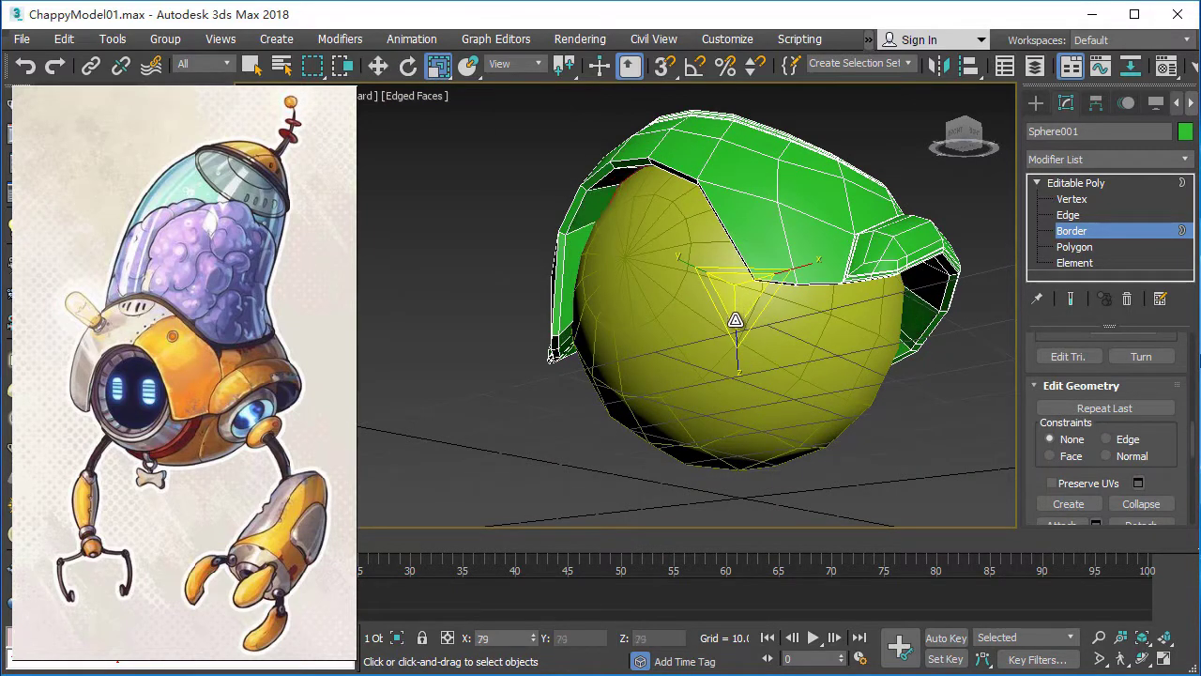
pyautogui.moveTo(1015, 417)
pyautogui.keyDown('alt'); pyautogui.mouseDown(button='middle')
pyautogui.moveTo(829, 433)
pyautogui.moveTo(864, 326)
pyautogui.moveTo(832, 378)
pyautogui.moveTo(906, 465)
pyautogui.moveTo(962, 436)
pyautogui.moveTo(932, 424)
pyautogui.moveTo(969, 469)
pyautogui.moveTo(932, 420)
pyautogui.moveTo(940, 376)
pyautogui.moveTo(997, 413)
pyautogui.moveTo(942, 349)
pyautogui.moveTo(906, 338)
pyautogui.moveTo(919, 305)
pyautogui.moveTo(979, 375)
pyautogui.moveTo(1010, 334)
pyautogui.mouseUp(button='middle'); pyautogui.keyUp('alt')
# In wireframe at Vertex level, move the shell's rim vertices closer to the sphere.
pyautogui.press('F3')
pyautogui.click(1072, 201)
pyautogui.keyDown('alt'); pyautogui.moveTo(706, 215); pyautogui.dragTo(723, 255, button='middle'); pyautogui.keyUp('alt')
pyautogui.click(378, 67)
pyautogui.keyDown('alt'); pyautogui.moveTo(601, 253); pyautogui.dragTo(620, 272, button='middle'); pyautogui.keyUp('alt')
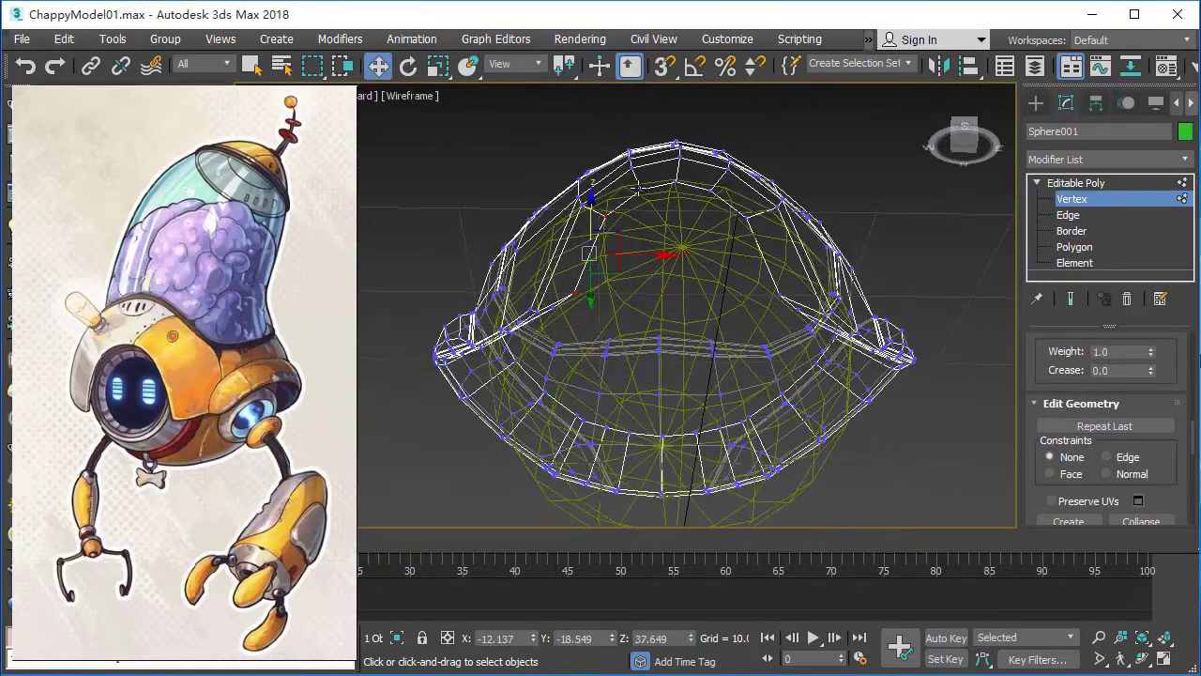
pyautogui.moveTo(778, 296)
pyautogui.keyDown('alt'); pyautogui.mouseDown(button='middle')
pyautogui.moveTo(750, 335)
pyautogui.moveTo(719, 341)
pyautogui.moveTo(753, 356)
pyautogui.mouseUp(button='middle'); pyautogui.keyUp('alt')
# Return to shaded view, check the shell from several angles, then exit vertex editing and deselect.
pyautogui.press('F3')
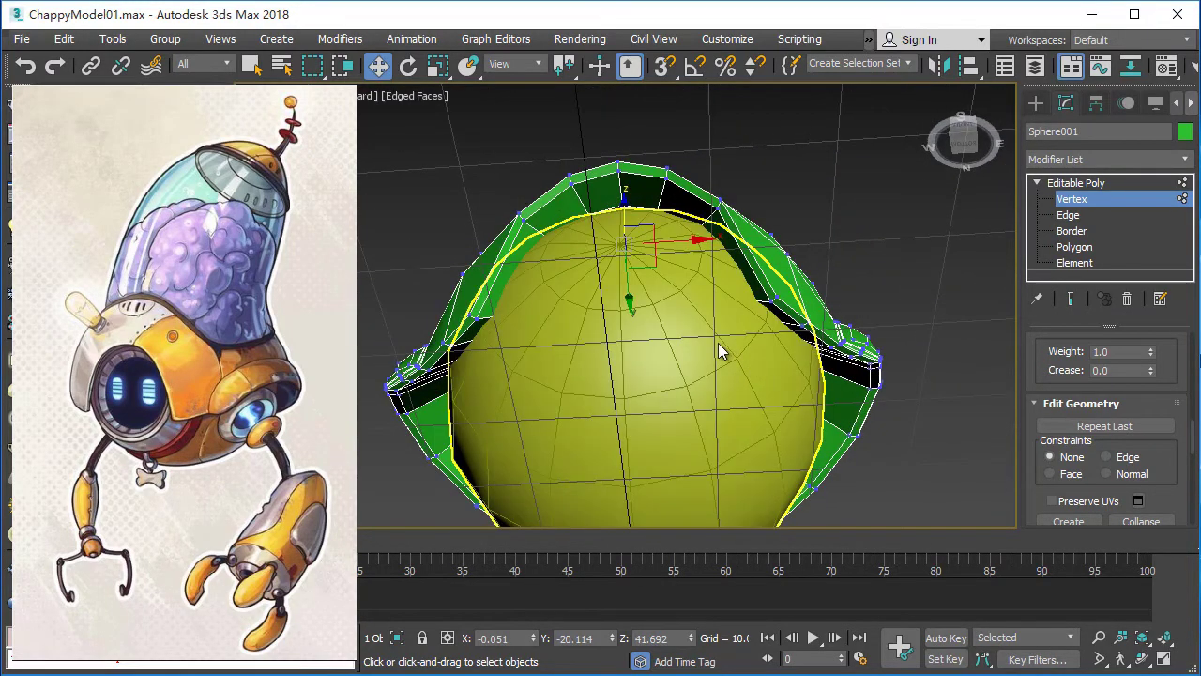
pyautogui.moveTo(688, 322)
pyautogui.keyDown('alt'); pyautogui.mouseDown(button='middle')
pyautogui.moveTo(711, 301)
pyautogui.moveTo(704, 240)
pyautogui.mouseUp(button='middle'); pyautogui.keyUp('alt')
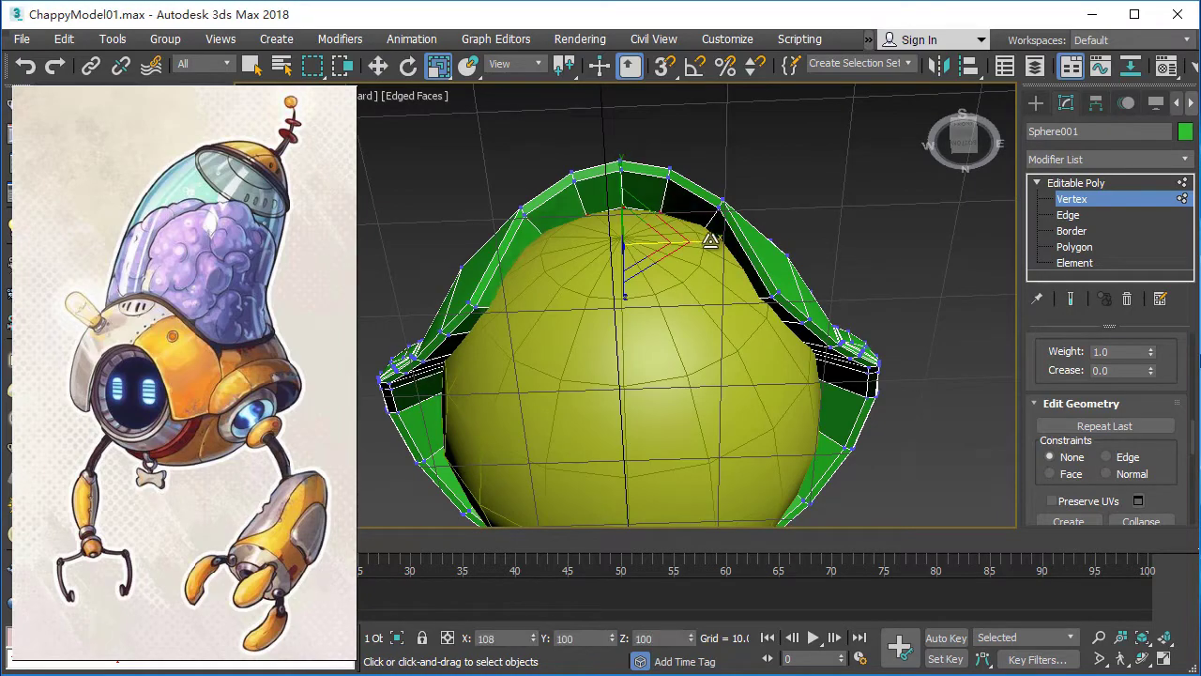
pyautogui.moveTo(750, 349)
pyautogui.keyDown('alt'); pyautogui.mouseDown(button='middle')
pyautogui.moveTo(689, 460)
pyautogui.moveTo(720, 417)
pyautogui.moveTo(712, 298)
pyautogui.moveTo(635, 345)
pyautogui.mouseUp(button='middle'); pyautogui.keyUp('alt')
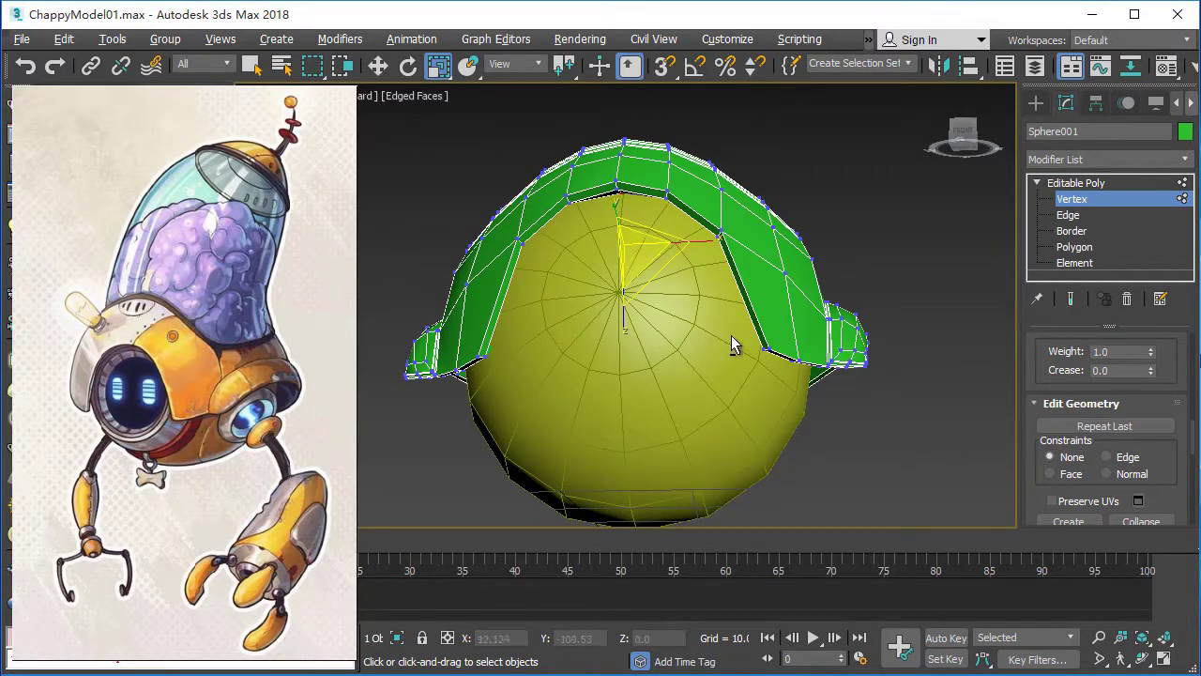
pyautogui.moveTo(731, 338)
pyautogui.keyDown('alt'); pyautogui.mouseDown(button='middle')
pyautogui.moveTo(681, 349)
pyautogui.moveTo(730, 396)
pyautogui.moveTo(869, 422)
pyautogui.moveTo(864, 448)
pyautogui.moveTo(995, 309)
pyautogui.mouseUp(button='middle'); pyautogui.keyUp('alt')
pyautogui.click(1116, 196)
pyautogui.click(877, 351)
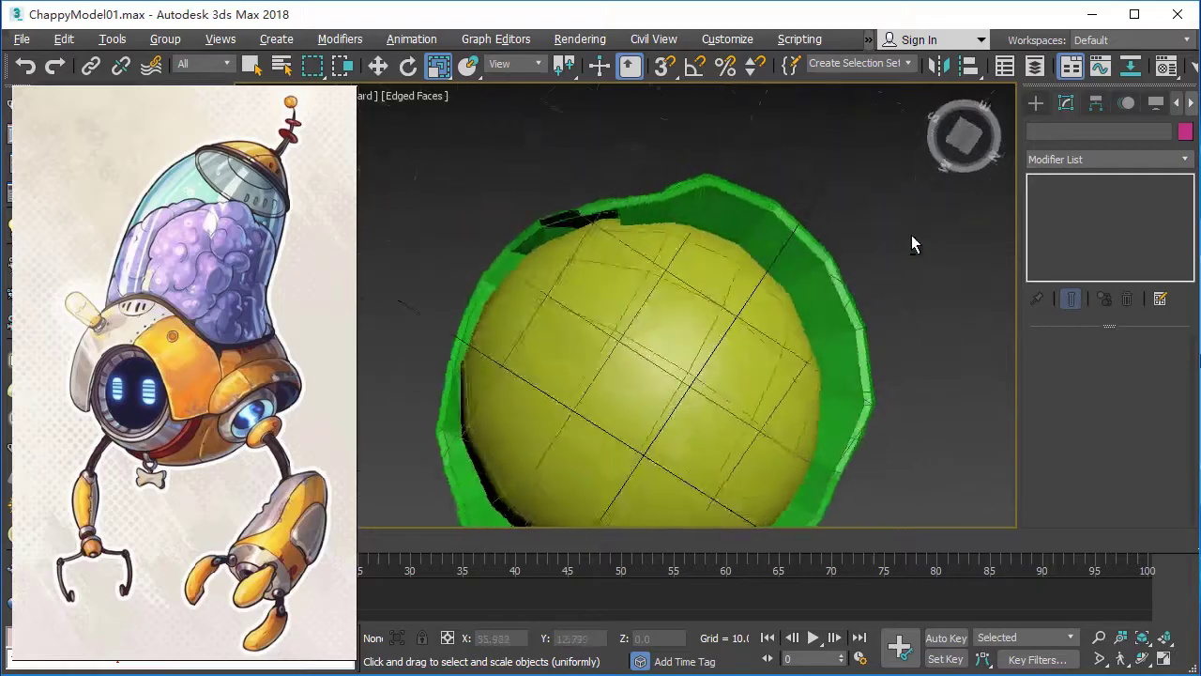
pyautogui.moveTo(911, 234)
pyautogui.keyDown('alt'); pyautogui.mouseDown(button='middle')
pyautogui.moveTo(1037, 269)
pyautogui.moveTo(1101, 316)
pyautogui.moveTo(986, 340)
pyautogui.moveTo(845, 272)
pyautogui.mouseUp(button='middle'); pyautogui.keyUp('alt')
# Add a TurboSmooth modifier to the green shell and view the smoothed result.
pyautogui.click(721, 237)
pyautogui.click(1107, 159)
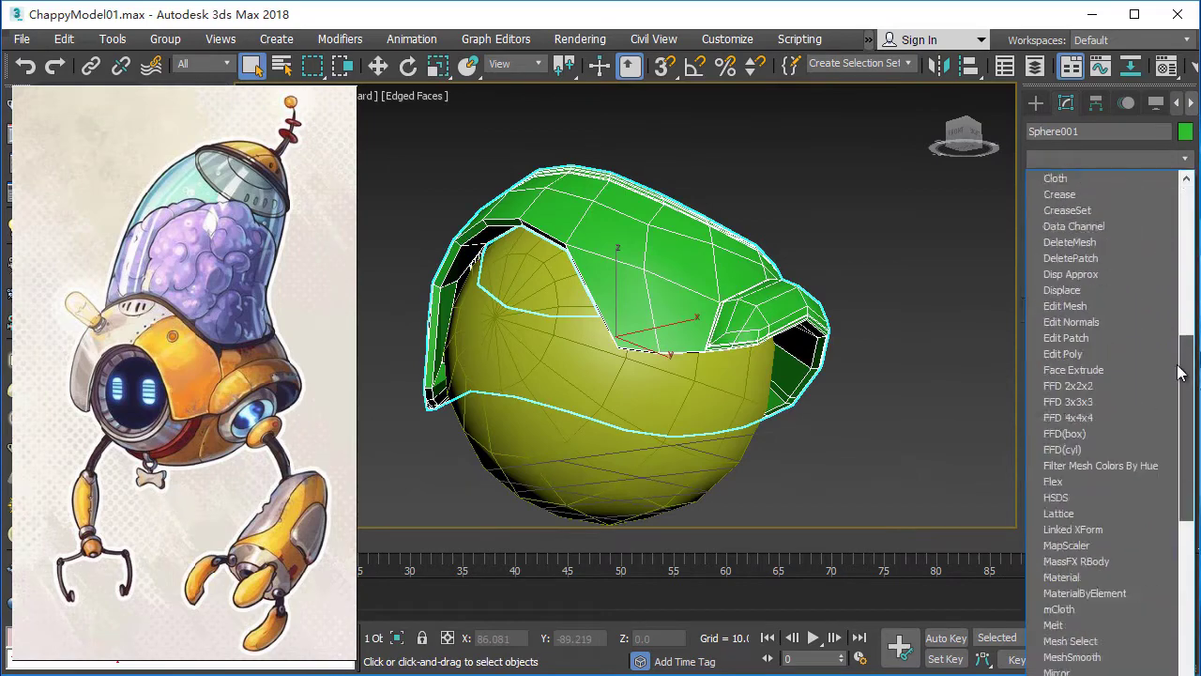
pyautogui.moveTo(1187, 338); pyautogui.dragTo(1188, 574)
pyautogui.click(1074, 577)
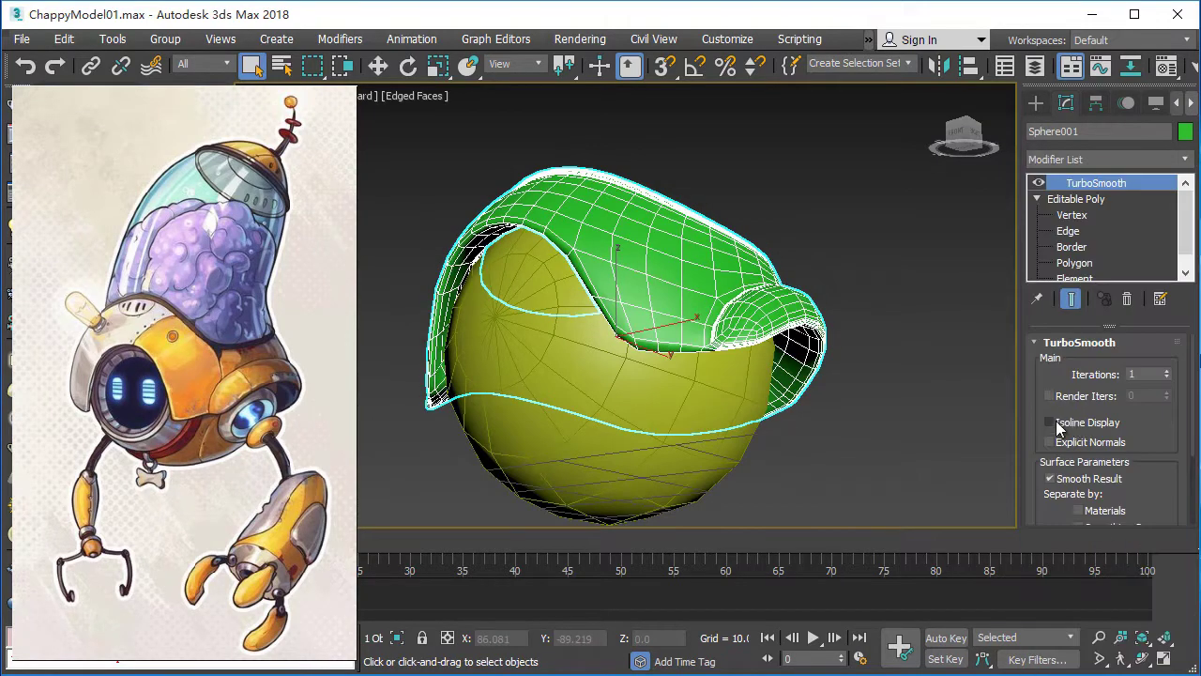
pyautogui.click(928, 410)
pyautogui.moveTo(928, 410)
pyautogui.keyDown('alt'); pyautogui.mouseDown(button='middle')
pyautogui.moveTo(885, 429)
pyautogui.moveTo(919, 425)
pyautogui.moveTo(846, 428)
pyautogui.moveTo(852, 386)
pyautogui.moveTo(877, 387)
pyautogui.moveTo(830, 347)
pyautogui.mouseUp(button='middle'); pyautogui.keyUp('alt')
pyautogui.scroll(3, 851, 386)
pyautogui.scroll(-3, 854, 383)
pyautogui.scroll(1, 877, 387)
# Reselect the shell at Edge level and select the whole rim edge loop.
pyautogui.click(826, 319)
pyautogui.press('2')
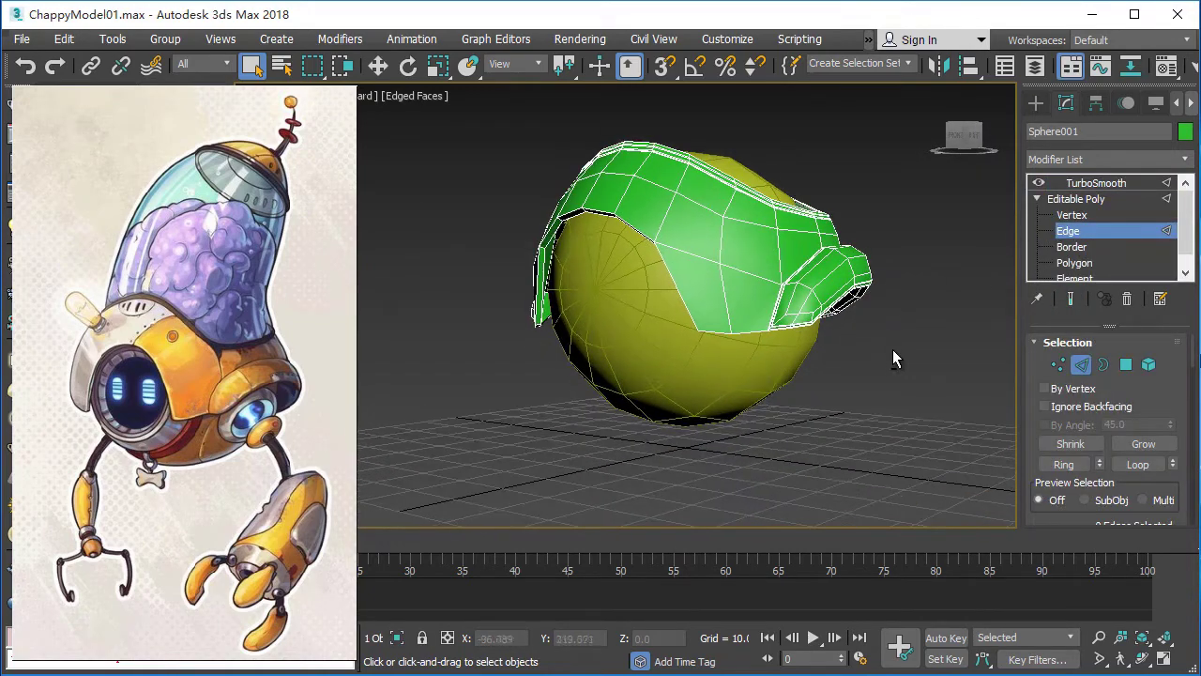
pyautogui.scroll(2, 894, 352)
pyautogui.scroll(2, 906, 353)
pyautogui.moveTo(953, 368)
pyautogui.mouseDown(button='middle')
pyautogui.moveTo(971, 376)
pyautogui.moveTo(941, 371)
pyautogui.moveTo(915, 392)
pyautogui.moveTo(925, 410)
pyautogui.moveTo(817, 375)
pyautogui.moveTo(863, 354)
pyautogui.moveTo(861, 309)
pyautogui.mouseUp(button='middle')
pyautogui.scroll(-3, 972, 369)
pyautogui.doubleClick(861, 305)
pyautogui.moveTo(995, 427)
pyautogui.keyDown('alt'); pyautogui.mouseDown(button='middle')
pyautogui.moveTo(758, 410)
pyautogui.moveTo(864, 419)
pyautogui.moveTo(800, 418)
pyautogui.moveTo(921, 403)
pyautogui.moveTo(838, 426)
pyautogui.moveTo(897, 392)
pyautogui.moveTo(896, 404)
pyautogui.moveTo(836, 416)
pyautogui.moveTo(918, 386)
pyautogui.moveTo(885, 232)
pyautogui.mouseUp(button='middle'); pyautogui.keyUp('alt')
pyautogui.scroll(3, 856, 397)
pyautogui.scroll(3, 883, 393)
pyautogui.scroll(3, 918, 386)
# At Vertex level with Move active, pick a vertex at the shell's lower corner.
pyautogui.moveTo(760, 288)
pyautogui.keyDown('alt'); pyautogui.mouseDown(button='middle')
pyautogui.moveTo(719, 300)
pyautogui.moveTo(694, 357)
pyautogui.moveTo(640, 388)
pyautogui.moveTo(660, 322)
pyautogui.moveTo(783, 381)
pyautogui.moveTo(618, 456)
pyautogui.mouseUp(button='middle'); pyautogui.keyUp('alt')
pyautogui.scroll(-3, 748, 325)
pyautogui.press('1')
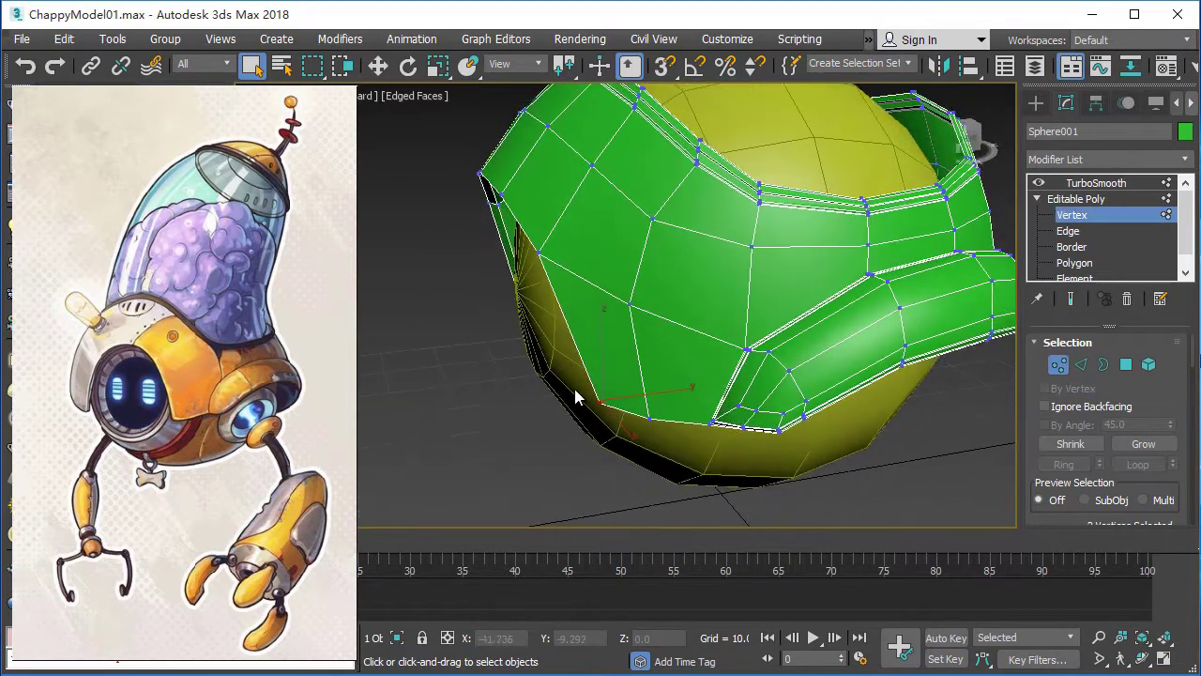
pyautogui.keyDown('alt'); pyautogui.moveTo(576, 398); pyautogui.dragTo(635, 366, button='middle'); pyautogui.keyUp('alt')
pyautogui.press('w')
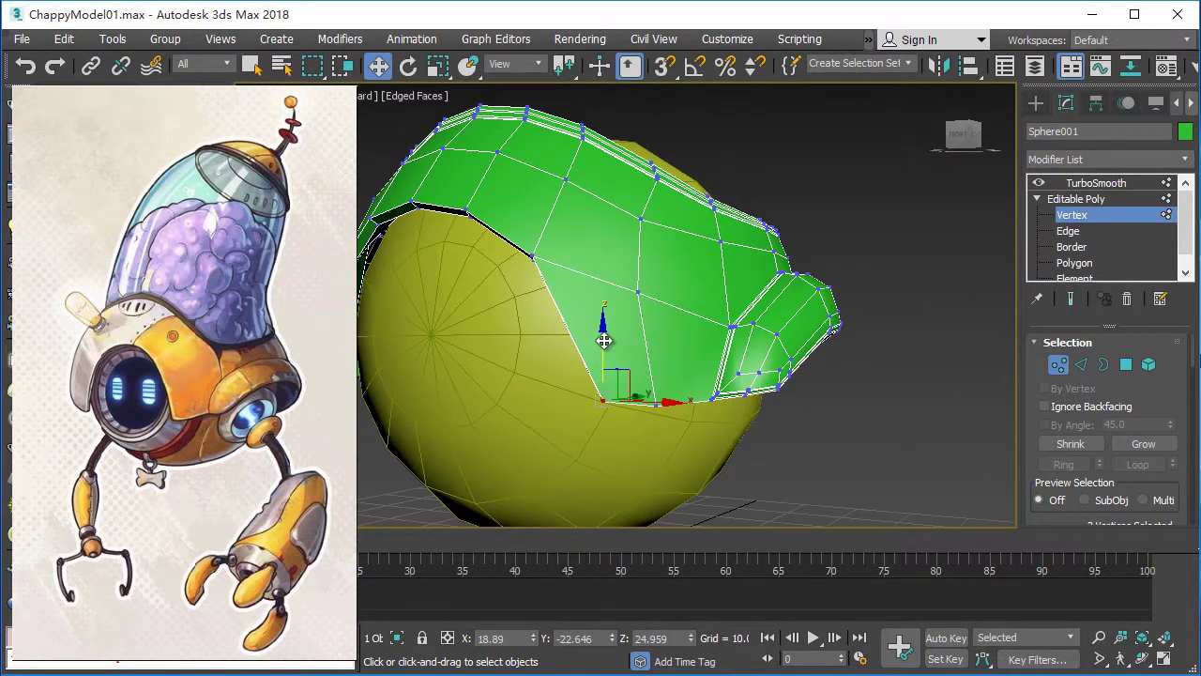
pyautogui.moveTo(602, 347)
pyautogui.keyDown('alt'); pyautogui.mouseDown(button='middle')
pyautogui.moveTo(741, 415)
pyautogui.moveTo(710, 438)
pyautogui.moveTo(678, 415)
pyautogui.moveTo(848, 461)
pyautogui.moveTo(746, 384)
pyautogui.moveTo(862, 432)
pyautogui.moveTo(883, 425)
pyautogui.mouseUp(button='middle'); pyautogui.keyUp('alt')
pyautogui.click(681, 426)
# At Edge level, open the Chamfer settings for the rim edges, targeting an amount of 2.798.
pyautogui.scroll(3, 835, 447)
pyautogui.scroll(4, 909, 372)
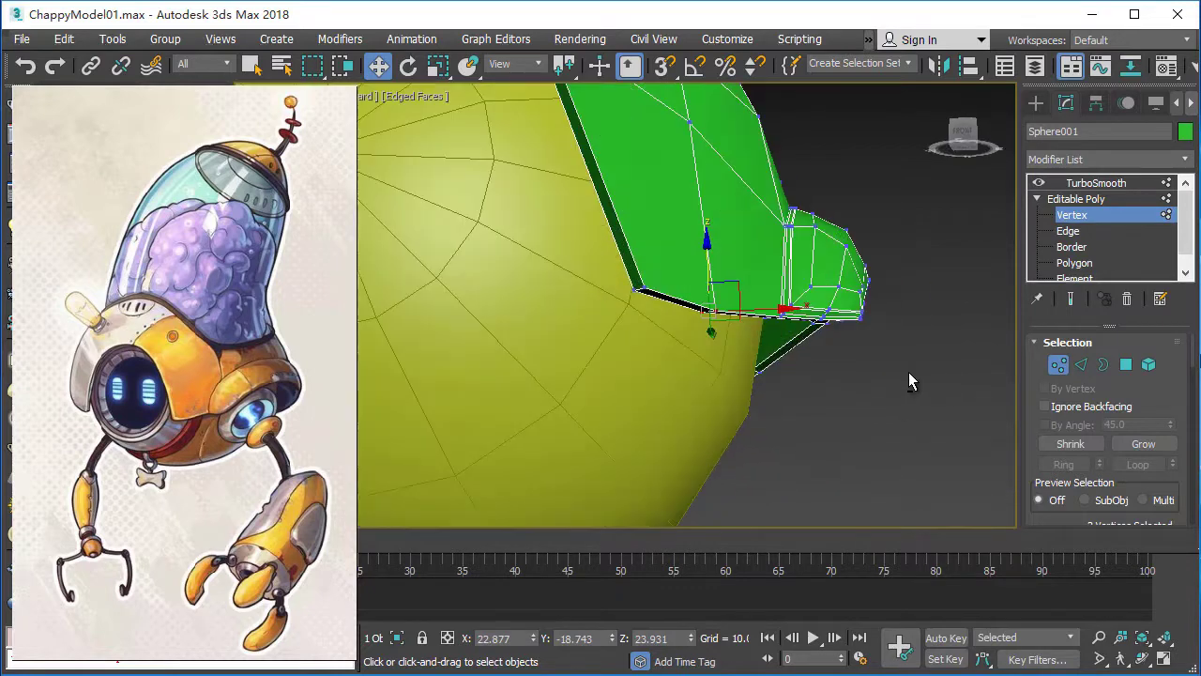
pyautogui.keyDown('alt'); pyautogui.moveTo(909, 372); pyautogui.dragTo(977, 310, button='middle'); pyautogui.keyUp('alt')
pyautogui.click(1053, 231)
pyautogui.scroll(-3, 1170, 479)
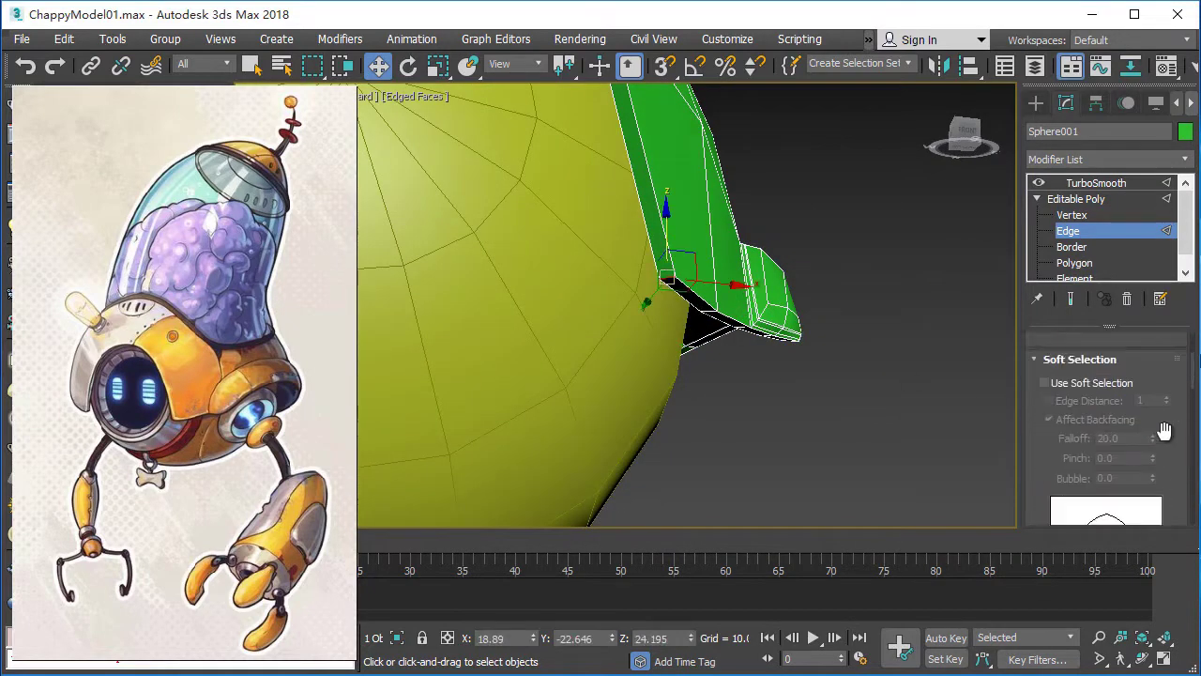
pyautogui.scroll(-3, 1172, 445)
pyautogui.scroll(-5, 1172, 458)
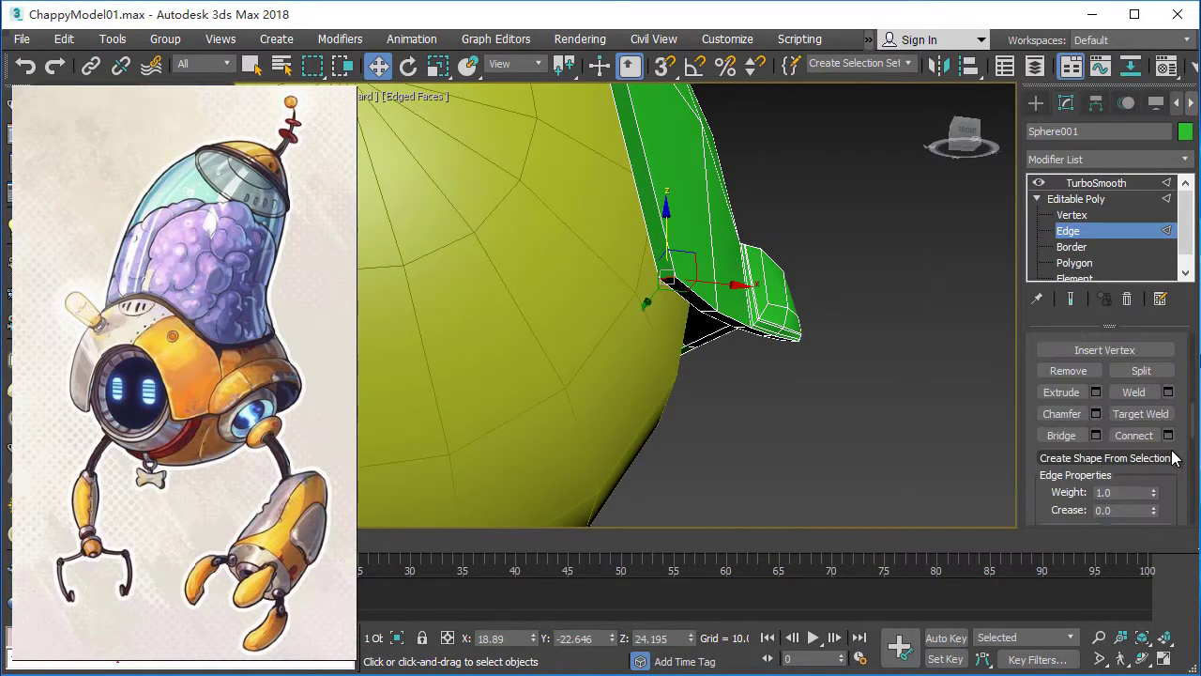
pyautogui.click(1067, 424)
pyautogui.keyDown('alt'); pyautogui.moveTo(657, 290); pyautogui.dragTo(678, 278, button='middle'); pyautogui.keyUp('alt')
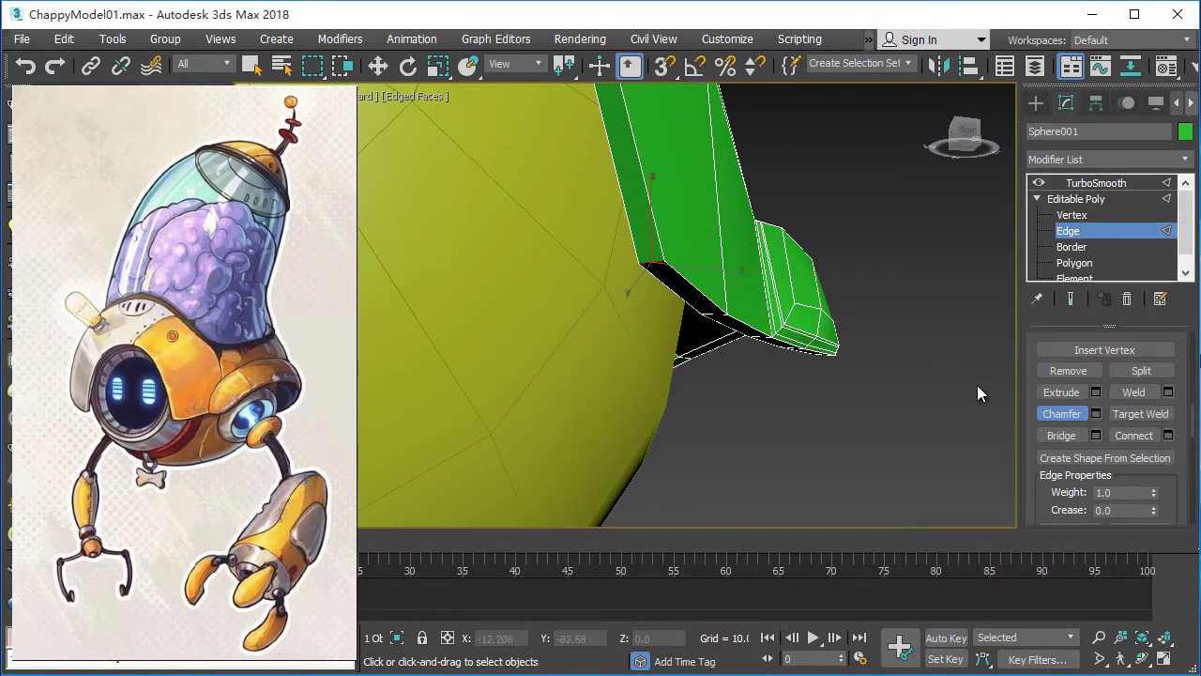
pyautogui.click(1095, 414)
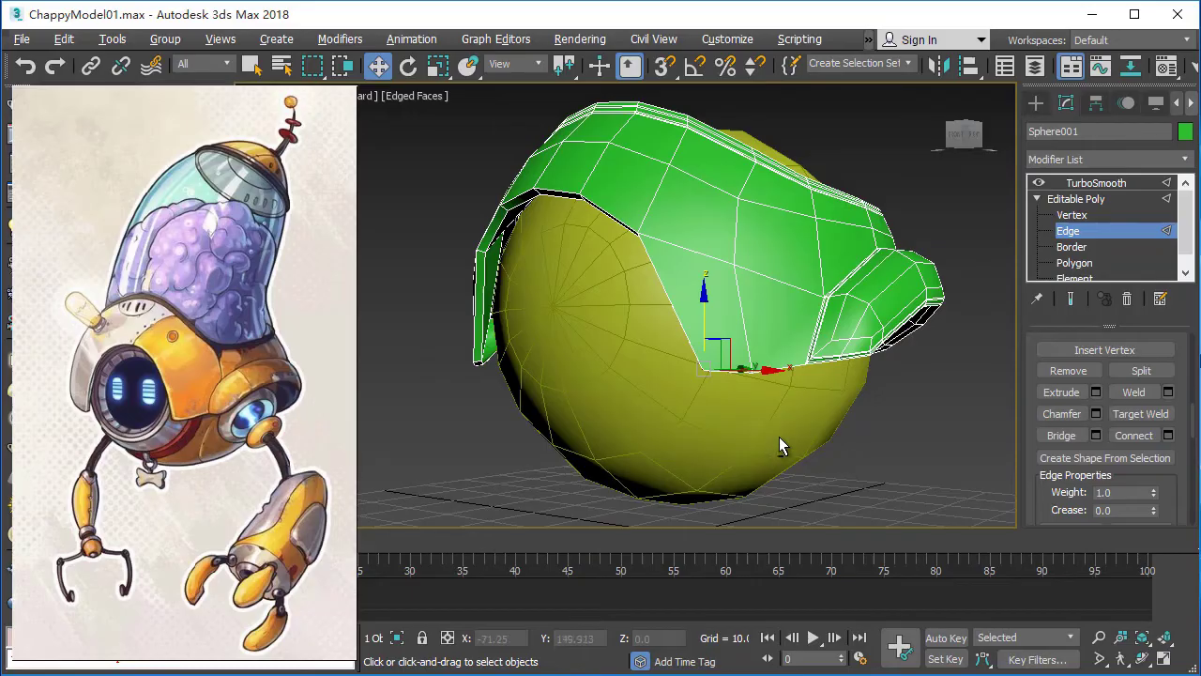
# Preview the TurboSmooth result on the helmet, then return to the base mesh edges.
pyautogui.click(1076, 199)
pyautogui.click(1097, 183)
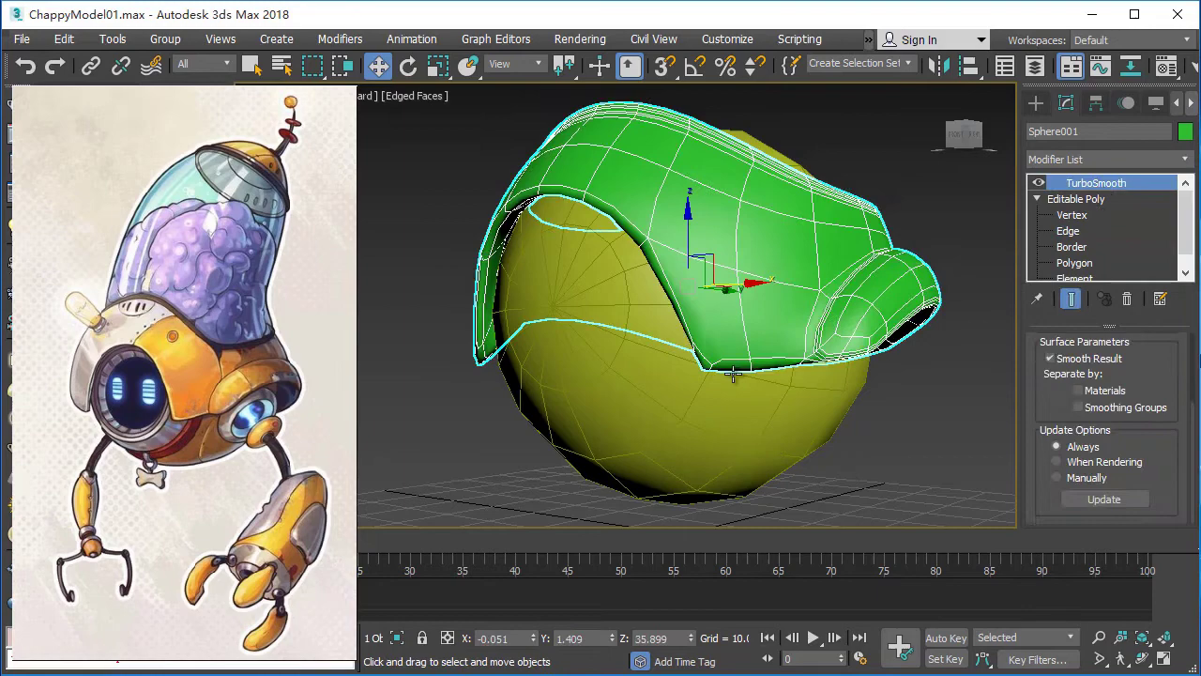
pyautogui.click(1070, 232)
pyautogui.scroll(5, 713, 329)
pyautogui.moveTo(713, 329)
pyautogui.keyDown('alt'); pyautogui.mouseDown(button='middle')
pyautogui.moveTo(907, 416)
pyautogui.moveTo(939, 260)
pyautogui.mouseUp(button='middle'); pyautogui.keyUp('alt')
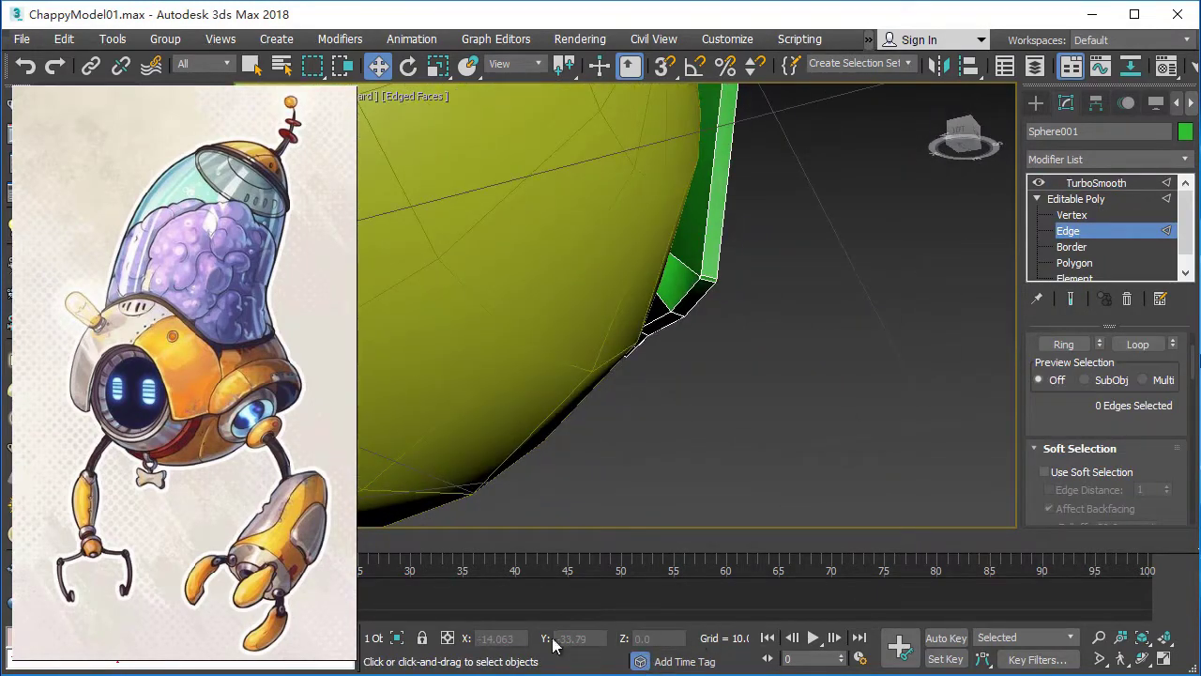
# Isolate the green helmet shell and start the Cut tool on its rim.
pyautogui.click(398, 645)
pyautogui.moveTo(713, 310)
pyautogui.keyDown('alt'); pyautogui.mouseDown(button='middle')
pyautogui.moveTo(769, 338)
pyautogui.moveTo(783, 399)
pyautogui.moveTo(802, 414)
pyautogui.moveTo(772, 371)
pyautogui.mouseUp(button='middle'); pyautogui.keyUp('alt')
pyautogui.scroll(3, 770, 338)
pyautogui.scroll(3, 772, 371)
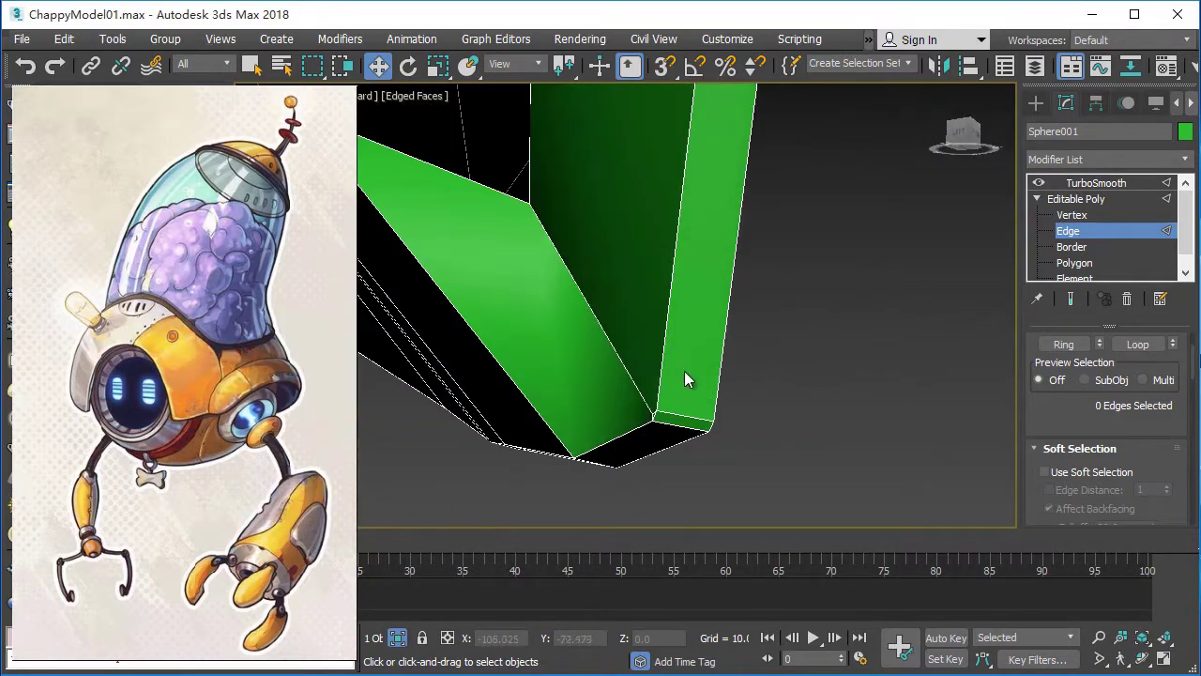
pyautogui.moveTo(684, 371)
pyautogui.keyDown('alt'); pyautogui.mouseDown(button='middle')
pyautogui.moveTo(579, 381)
pyautogui.moveTo(755, 391)
pyautogui.mouseUp(button='middle'); pyautogui.keyUp('alt')
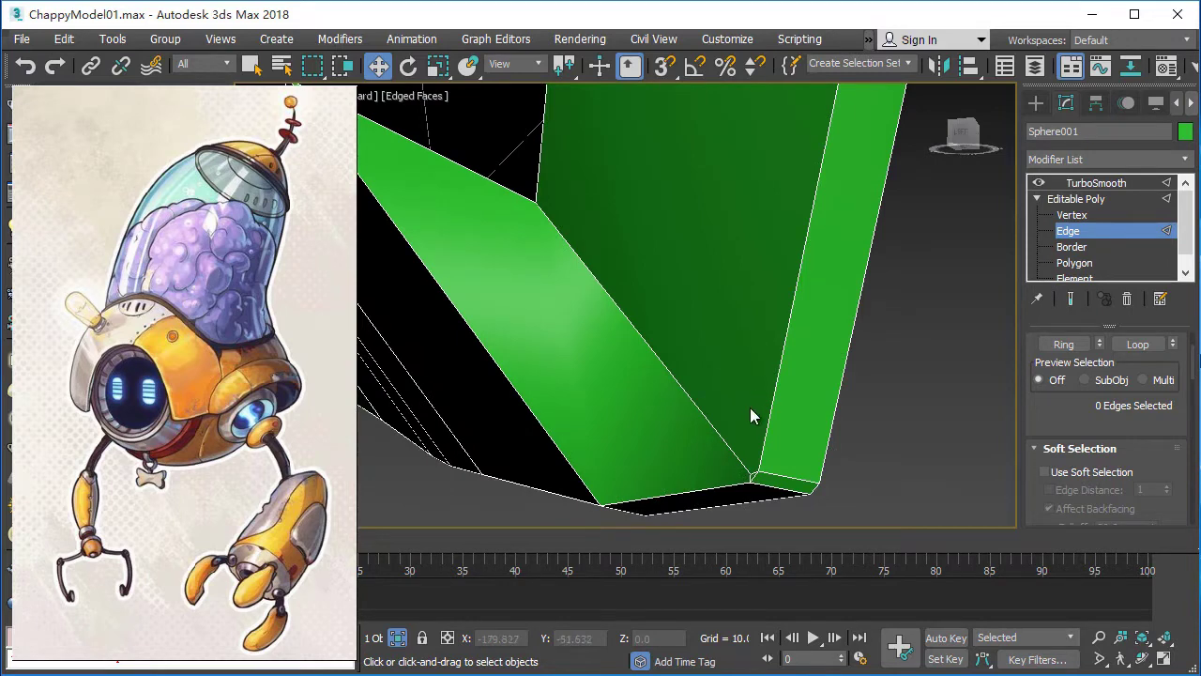
pyautogui.rightClick(749, 417)
pyautogui.click(603, 325)
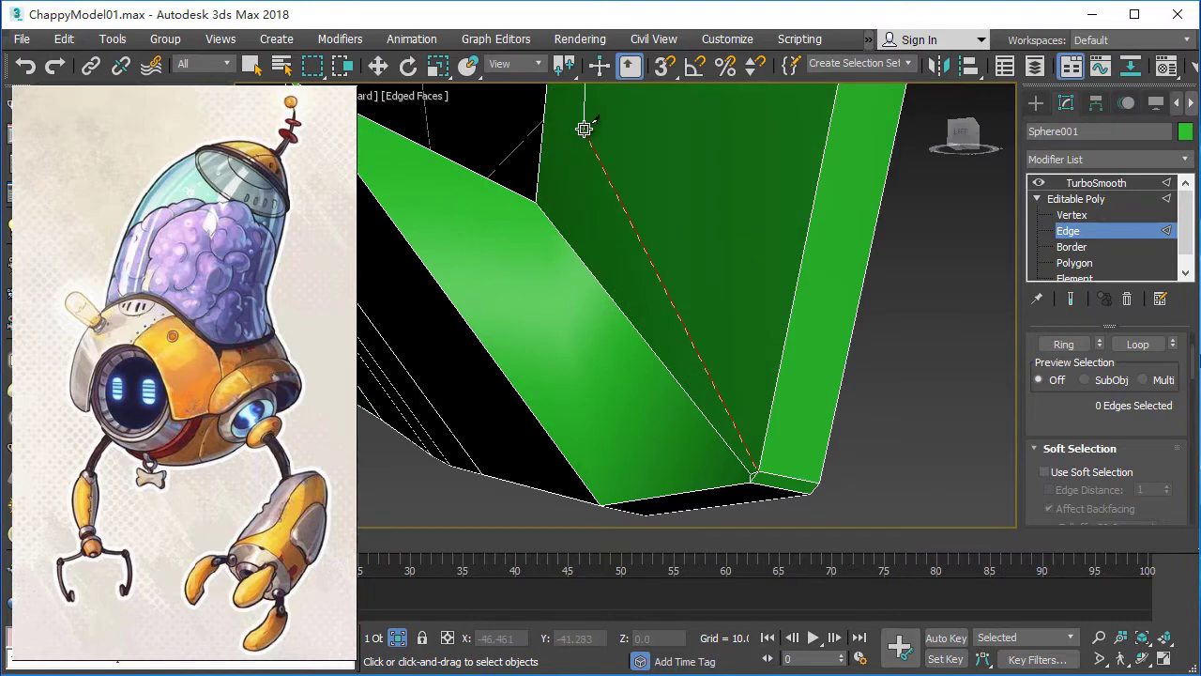
# Select a pair of rim vertices and reposition them with the Move tool.
pyautogui.moveTo(584, 130)
pyautogui.keyDown('alt'); pyautogui.mouseDown(button='middle')
pyautogui.moveTo(893, 435)
pyautogui.moveTo(769, 423)
pyautogui.moveTo(766, 441)
pyautogui.moveTo(832, 403)
pyautogui.moveTo(704, 443)
pyautogui.moveTo(729, 407)
pyautogui.moveTo(719, 413)
pyautogui.moveTo(714, 389)
pyautogui.moveTo(720, 402)
pyautogui.moveTo(836, 398)
pyautogui.moveTo(898, 415)
pyautogui.moveTo(804, 408)
pyautogui.moveTo(835, 398)
pyautogui.moveTo(897, 413)
pyautogui.moveTo(620, 435)
pyautogui.moveTo(845, 441)
pyautogui.moveTo(700, 441)
pyautogui.mouseUp(button='middle'); pyautogui.keyUp('alt')
pyautogui.press('1')
pyautogui.click(730, 503)
pyautogui.scroll(-2, 840, 404)
pyautogui.press('w')
pyautogui.moveTo(845, 322)
pyautogui.keyDown('alt'); pyautogui.mouseDown(button='middle')
pyautogui.moveTo(822, 369)
pyautogui.moveTo(858, 381)
pyautogui.moveTo(839, 379)
pyautogui.moveTo(760, 451)
pyautogui.mouseUp(button='middle'); pyautogui.keyUp('alt')
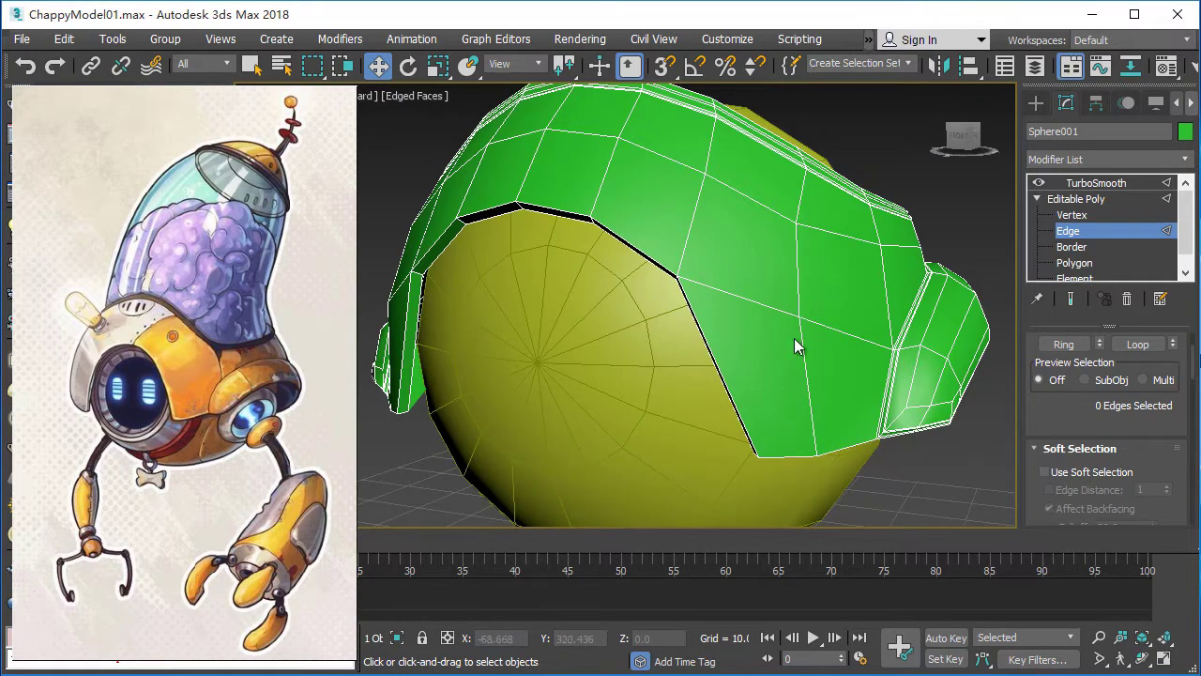
pyautogui.keyDown('alt'); pyautogui.moveTo(762, 446); pyautogui.dragTo(774, 405, button='middle'); pyautogui.keyUp('alt')
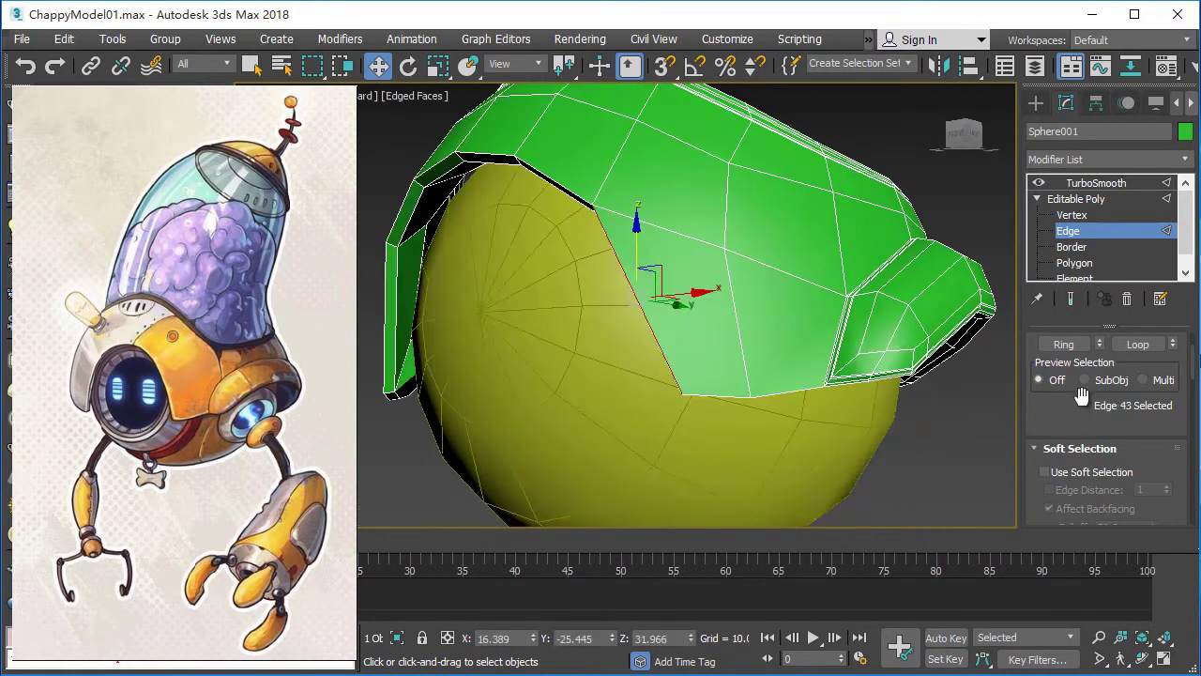
pyautogui.keyDown('alt'); pyautogui.moveTo(919, 362); pyautogui.dragTo(892, 376, button='middle'); pyautogui.keyUp('alt')
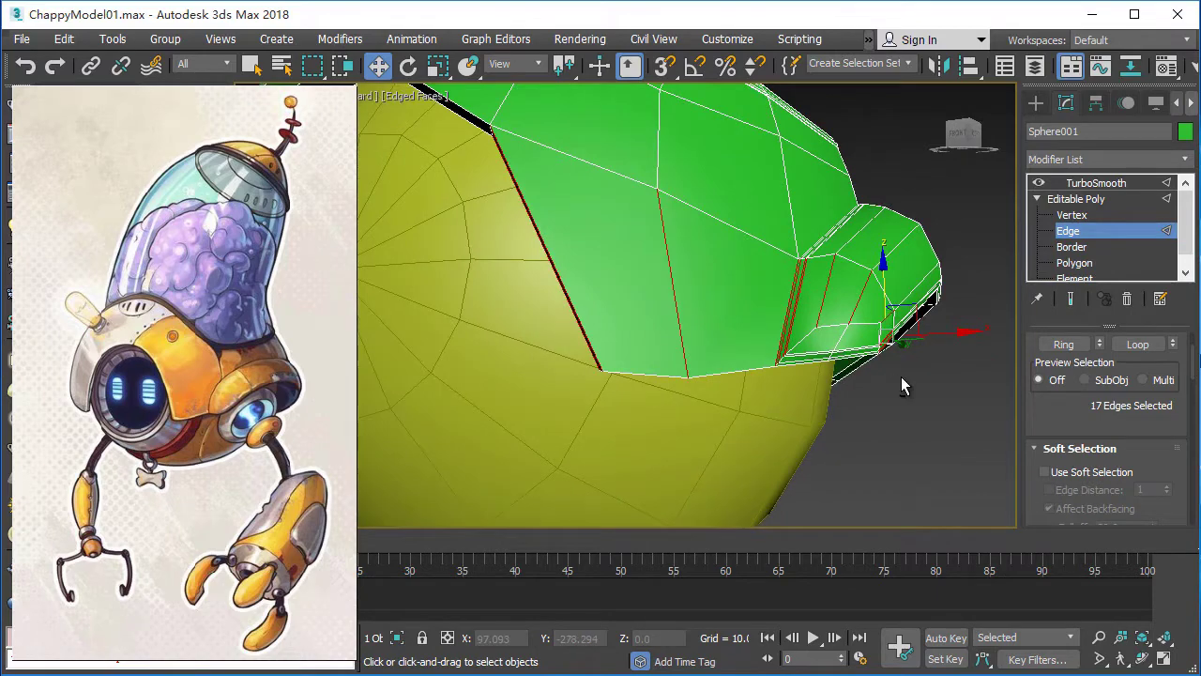
pyautogui.scroll(-5, 1192, 375)
pyautogui.scroll(-5, 1178, 399)
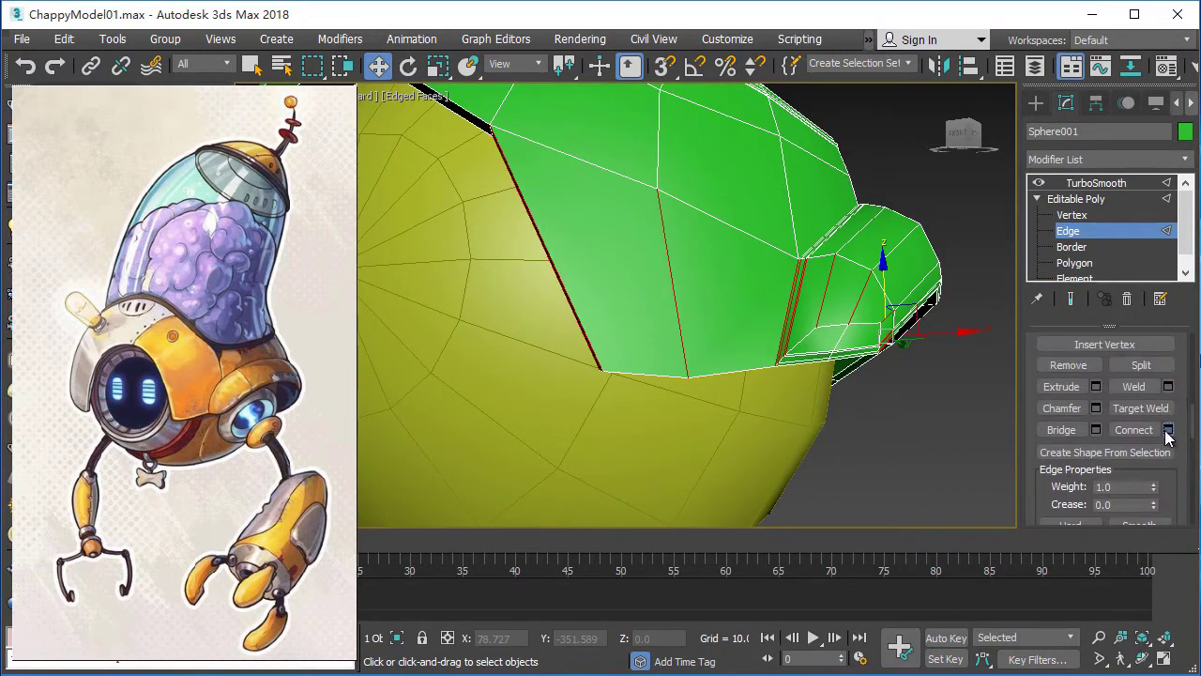
# Connect the chosen edges with a new loop and check it under TurboSmooth.
pyautogui.click(635, 397)
pyautogui.moveTo(641, 399)
pyautogui.keyDown('alt'); pyautogui.mouseDown(button='middle')
pyautogui.moveTo(675, 429)
pyautogui.moveTo(807, 407)
pyautogui.moveTo(713, 410)
pyautogui.moveTo(770, 394)
pyautogui.mouseUp(button='middle'); pyautogui.keyUp('alt')
pyautogui.click(1097, 183)
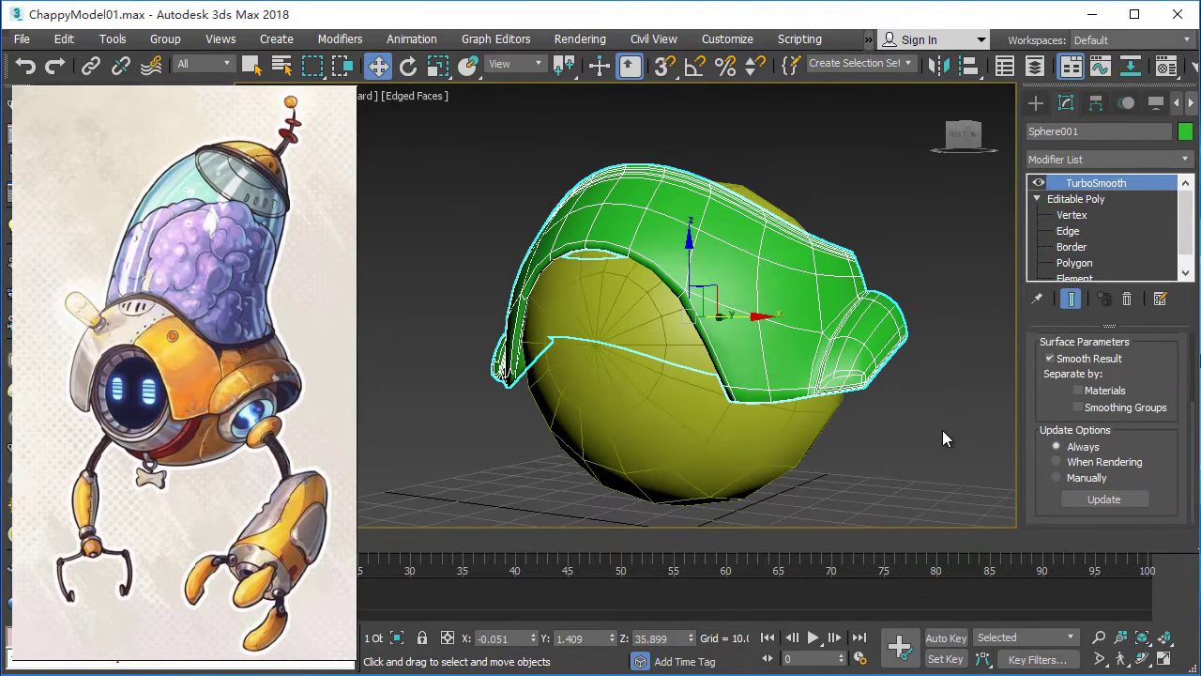
pyautogui.press('F4')
pyautogui.moveTo(942, 430)
pyautogui.keyDown('alt'); pyautogui.mouseDown(button='middle')
pyautogui.moveTo(886, 409)
pyautogui.moveTo(878, 388)
pyautogui.moveTo(900, 416)
pyautogui.moveTo(886, 427)
pyautogui.moveTo(936, 403)
pyautogui.moveTo(912, 429)
pyautogui.moveTo(926, 429)
pyautogui.mouseUp(button='middle'); pyautogui.keyUp('alt')
pyautogui.scroll(5, 925, 413)
pyautogui.click(1069, 232)
pyautogui.scroll(-3, 891, 405)
pyautogui.press('F4')
pyautogui.scroll(5, 896, 413)
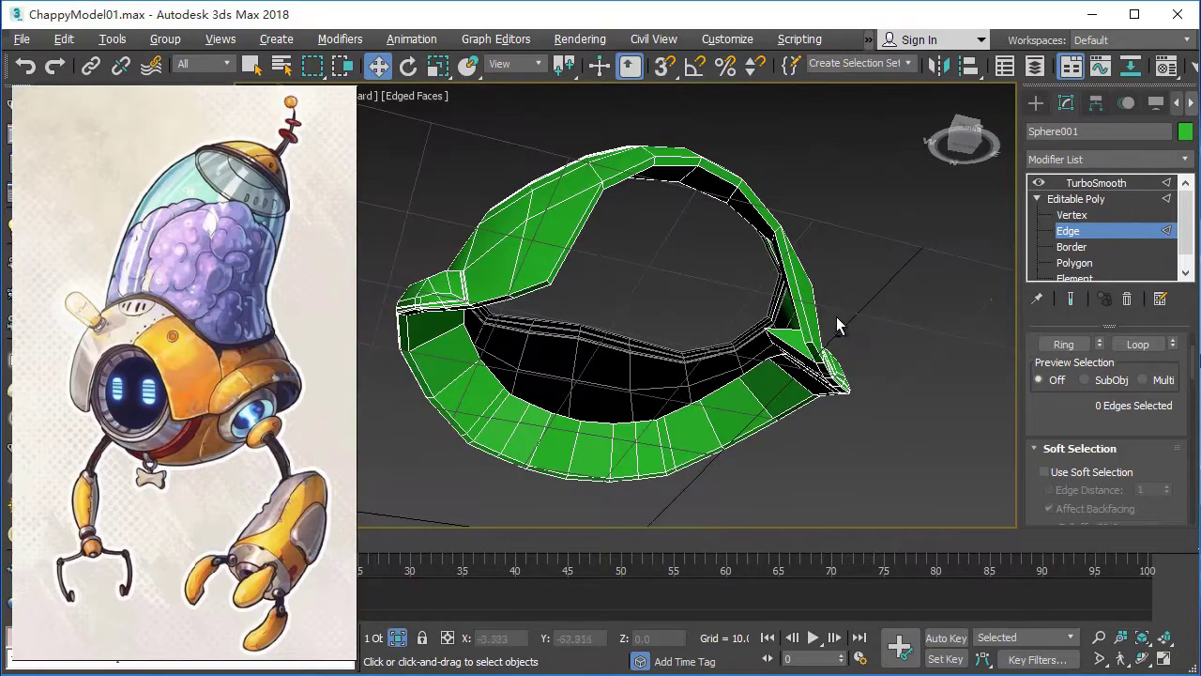
# Chamfer the helmet's rim corner edge by 0.176.
pyautogui.moveTo(836, 317)
pyautogui.keyDown('alt'); pyautogui.mouseDown(button='middle')
pyautogui.moveTo(775, 354)
pyautogui.moveTo(738, 282)
pyautogui.moveTo(1086, 407)
pyautogui.mouseUp(button='middle'); pyautogui.keyUp('alt')
pyautogui.click(738, 282)
pyautogui.scroll(-2, 1079, 403)
pyautogui.click(1056, 375)
pyautogui.scroll(-2, 1028, 464)
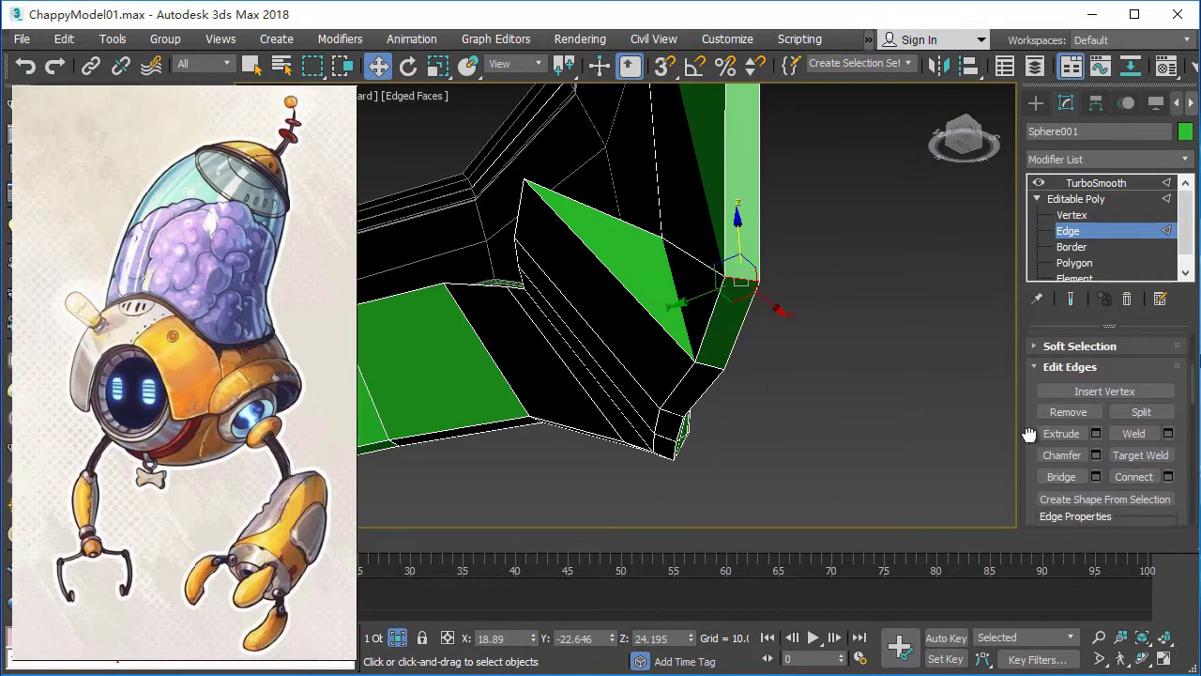
pyautogui.click(1095, 447)
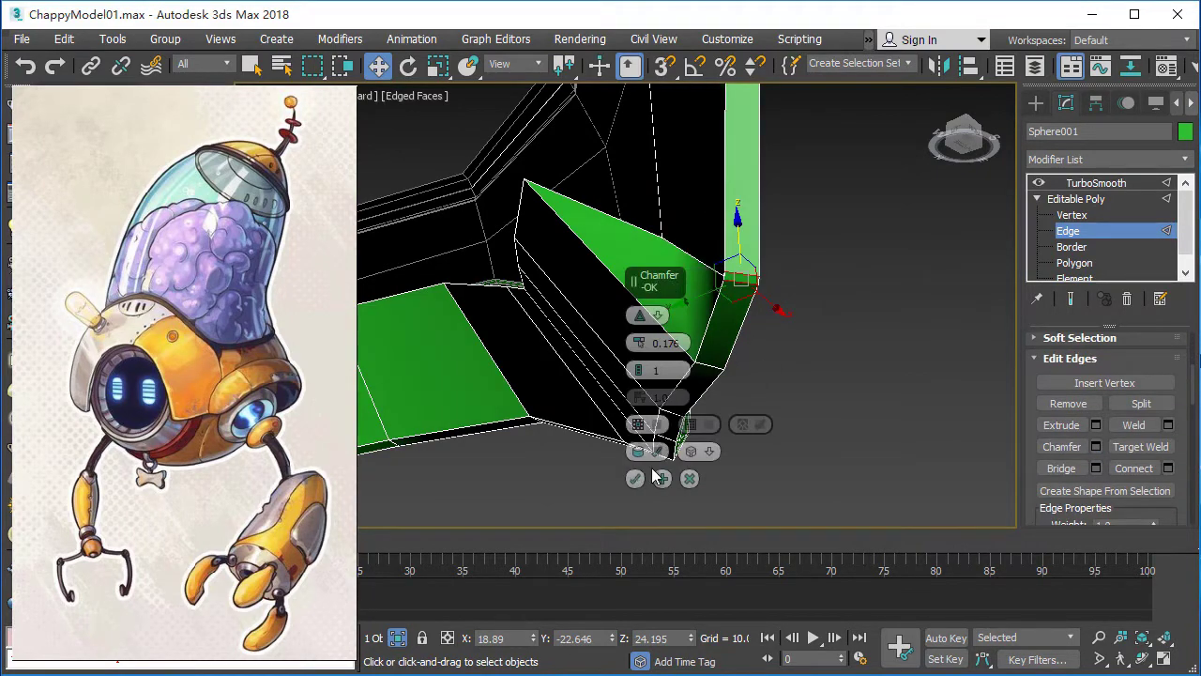
pyautogui.keyDown('alt'); pyautogui.moveTo(756, 392); pyautogui.dragTo(983, 269, button='middle'); pyautogui.keyUp('alt')
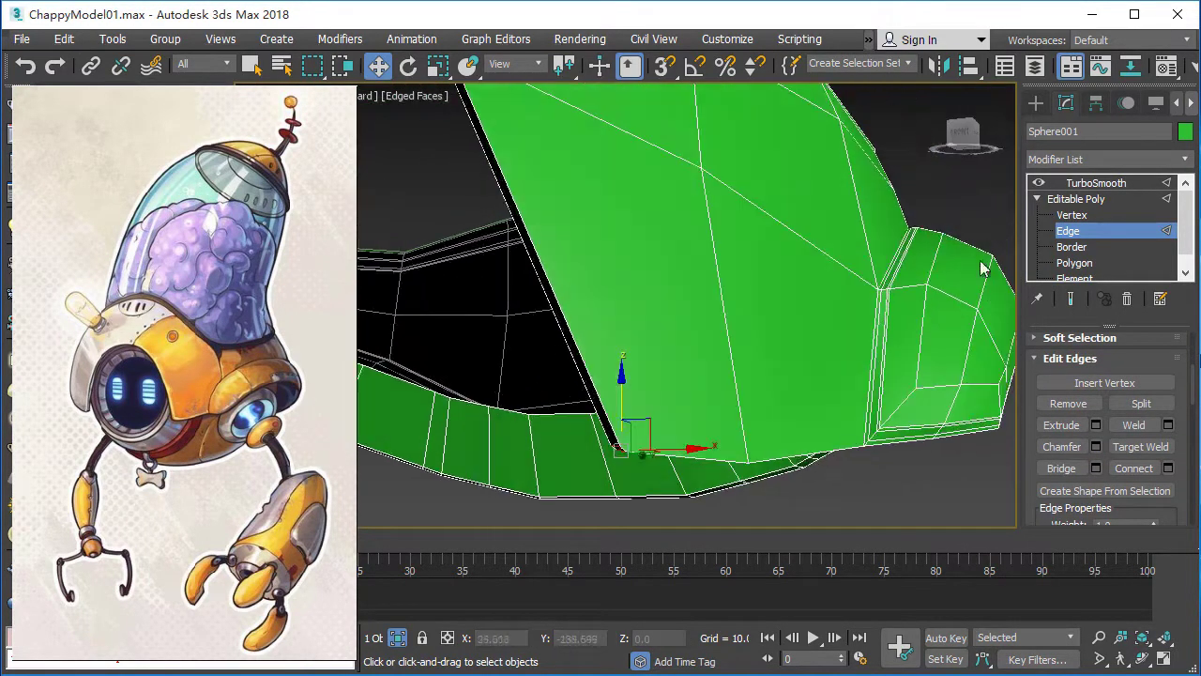
# Cut new edges across the faces around the chamfered rim corner.
pyautogui.rightClick(756, 451)
pyautogui.click(610, 274)
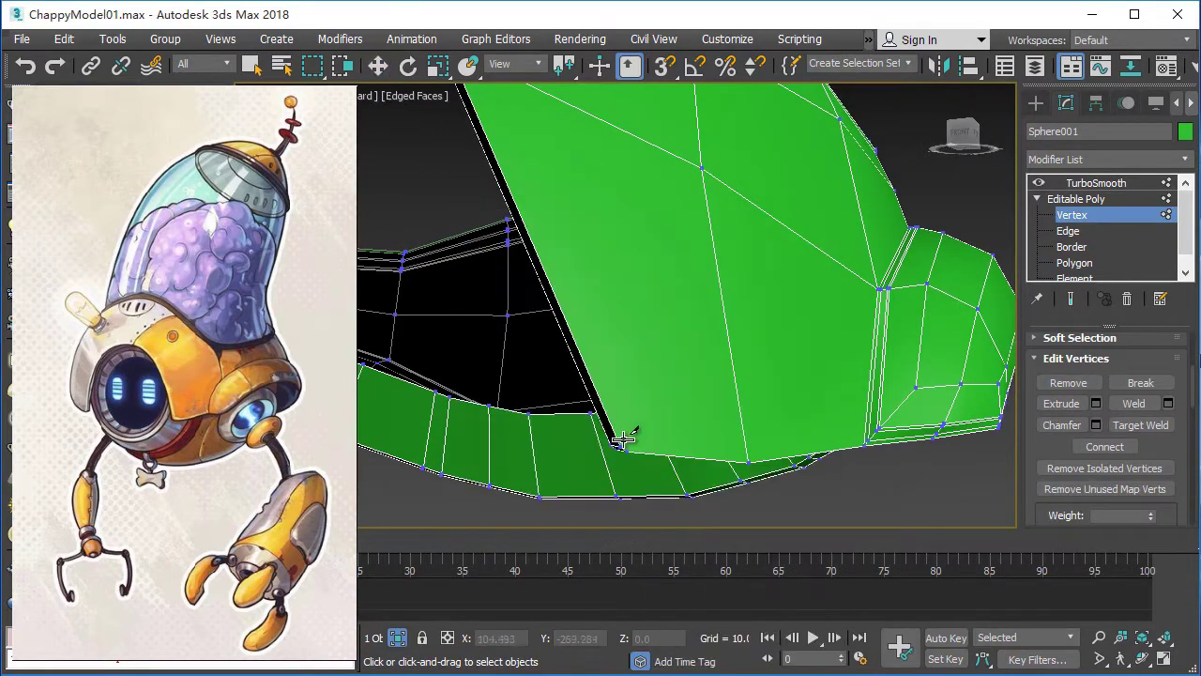
pyautogui.click(620, 447)
pyautogui.moveTo(932, 482)
pyautogui.keyDown('alt'); pyautogui.mouseDown(button='middle')
pyautogui.moveTo(737, 376)
pyautogui.moveTo(812, 322)
pyautogui.moveTo(737, 429)
pyautogui.moveTo(611, 364)
pyautogui.moveTo(667, 375)
pyautogui.moveTo(764, 335)
pyautogui.moveTo(901, 381)
pyautogui.moveTo(777, 392)
pyautogui.moveTo(861, 354)
pyautogui.moveTo(585, 335)
pyautogui.moveTo(721, 361)
pyautogui.mouseUp(button='middle'); pyautogui.keyUp('alt')
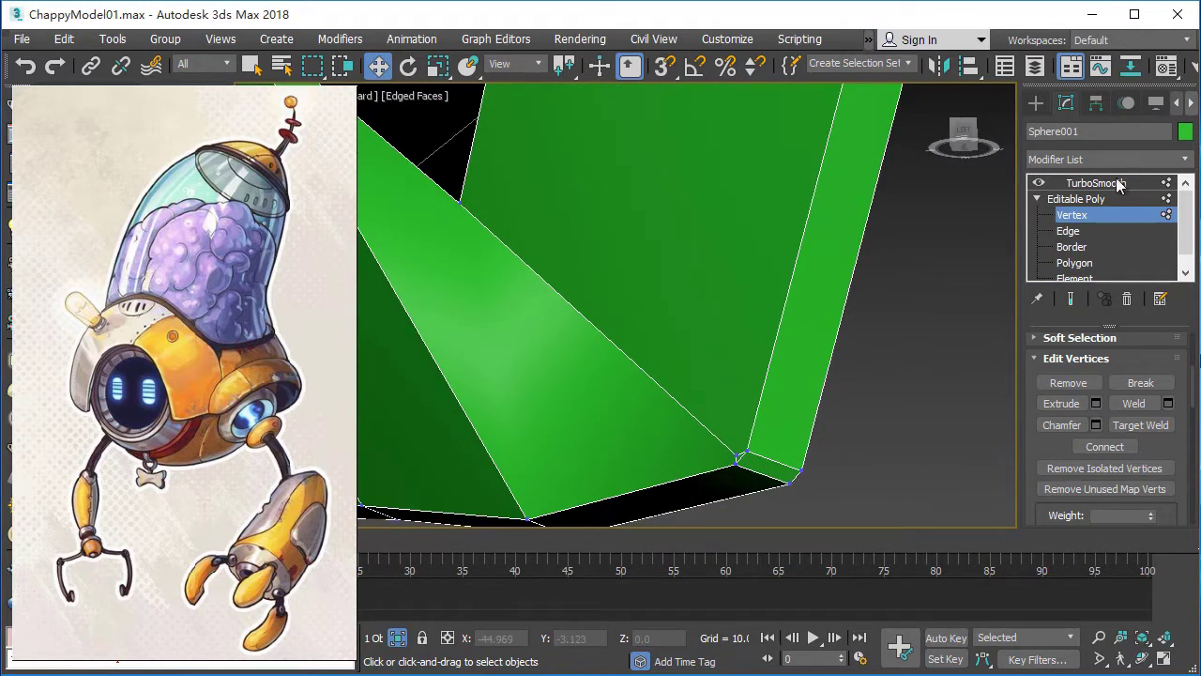
pyautogui.moveTo(743, 439)
pyautogui.keyDown('alt'); pyautogui.mouseDown(button='middle')
pyautogui.moveTo(724, 445)
pyautogui.moveTo(751, 486)
pyautogui.moveTo(873, 439)
pyautogui.moveTo(858, 435)
pyautogui.mouseUp(button='middle'); pyautogui.keyUp('alt')
pyautogui.rightClick(796, 399)
pyautogui.click(773, 236)
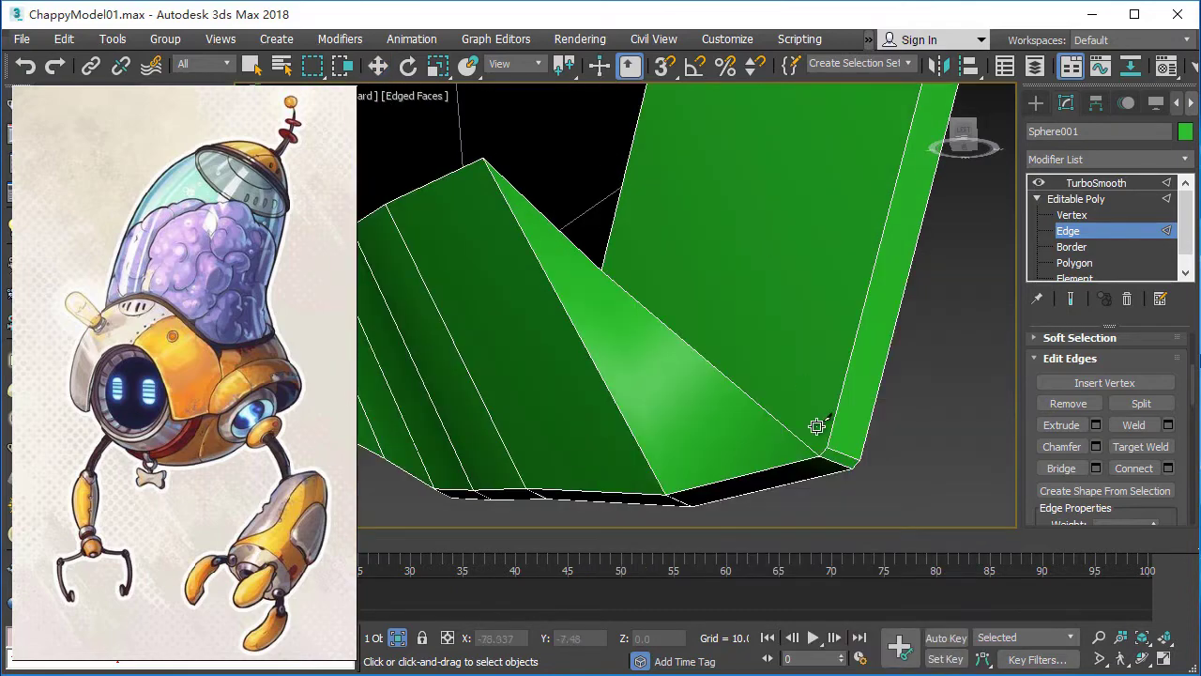
pyautogui.scroll(-6, 942, 374)
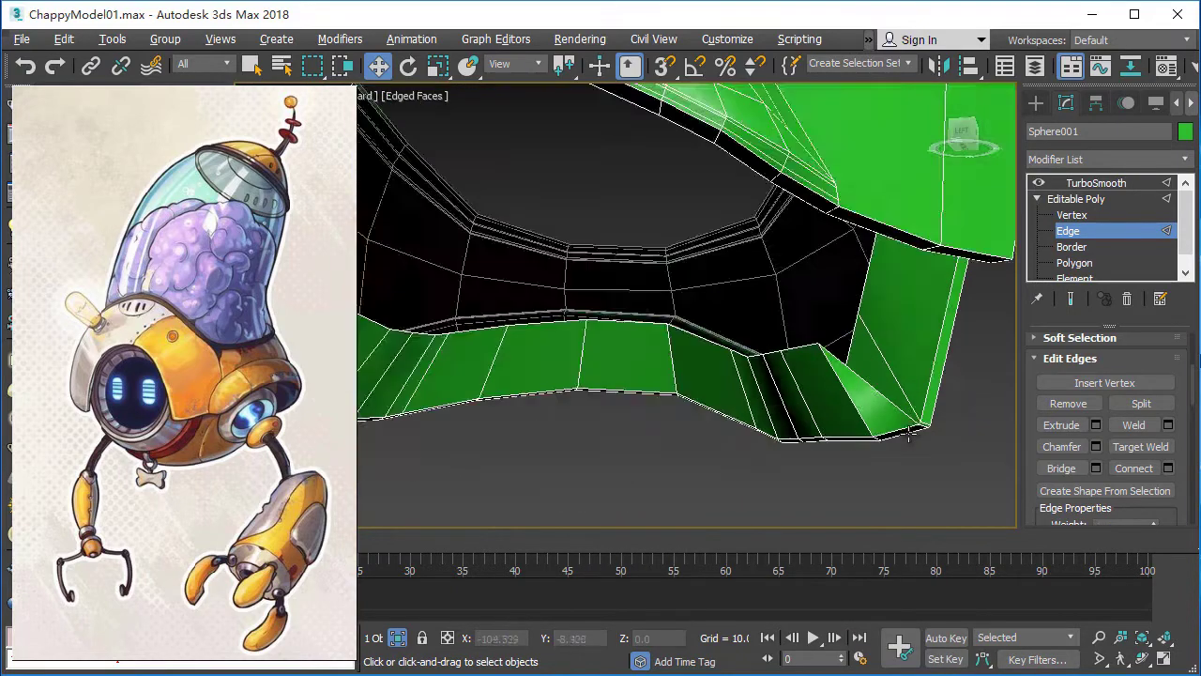
pyautogui.moveTo(751, 451)
pyautogui.keyDown('alt'); pyautogui.mouseDown(button='middle')
pyautogui.moveTo(756, 403)
pyautogui.moveTo(732, 341)
pyautogui.moveTo(760, 352)
pyautogui.mouseUp(button='middle'); pyautogui.keyUp('alt')
pyautogui.scroll(3, 755, 385)
pyautogui.scroll(3, 735, 354)
pyautogui.scroll(-2, 746, 348)
pyautogui.scroll(2, 754, 359)
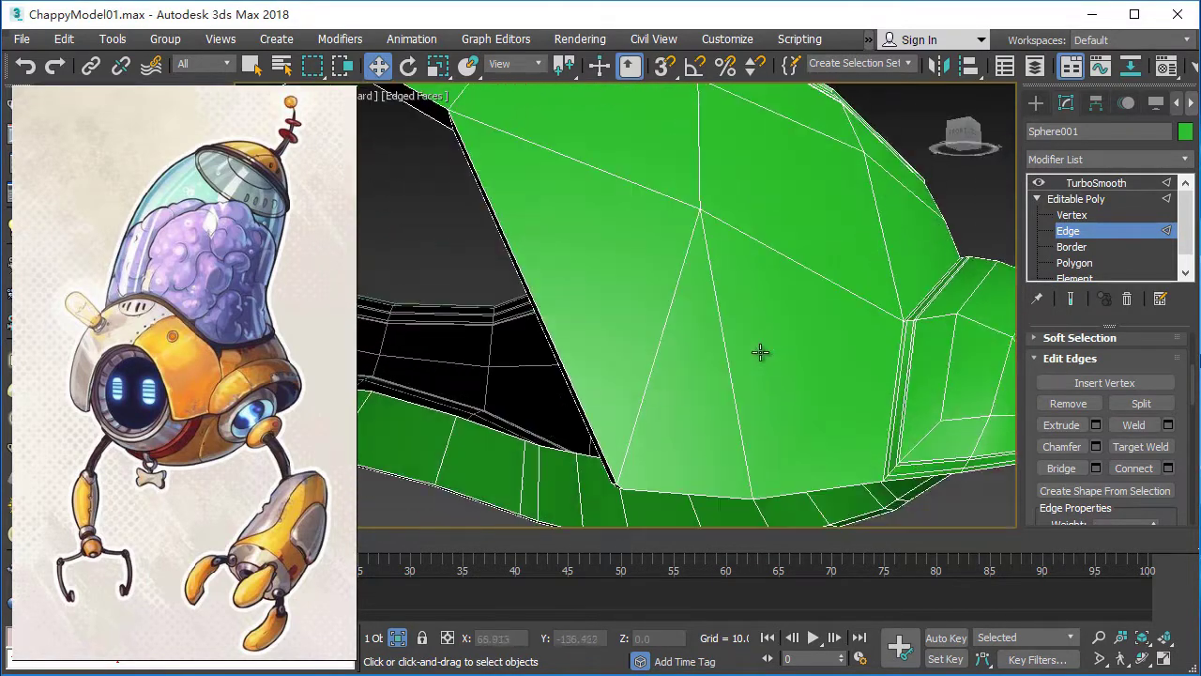
pyautogui.scroll(-1, 756, 369)
pyautogui.scroll(-1, 757, 370)
pyautogui.scroll(-2, 756, 370)
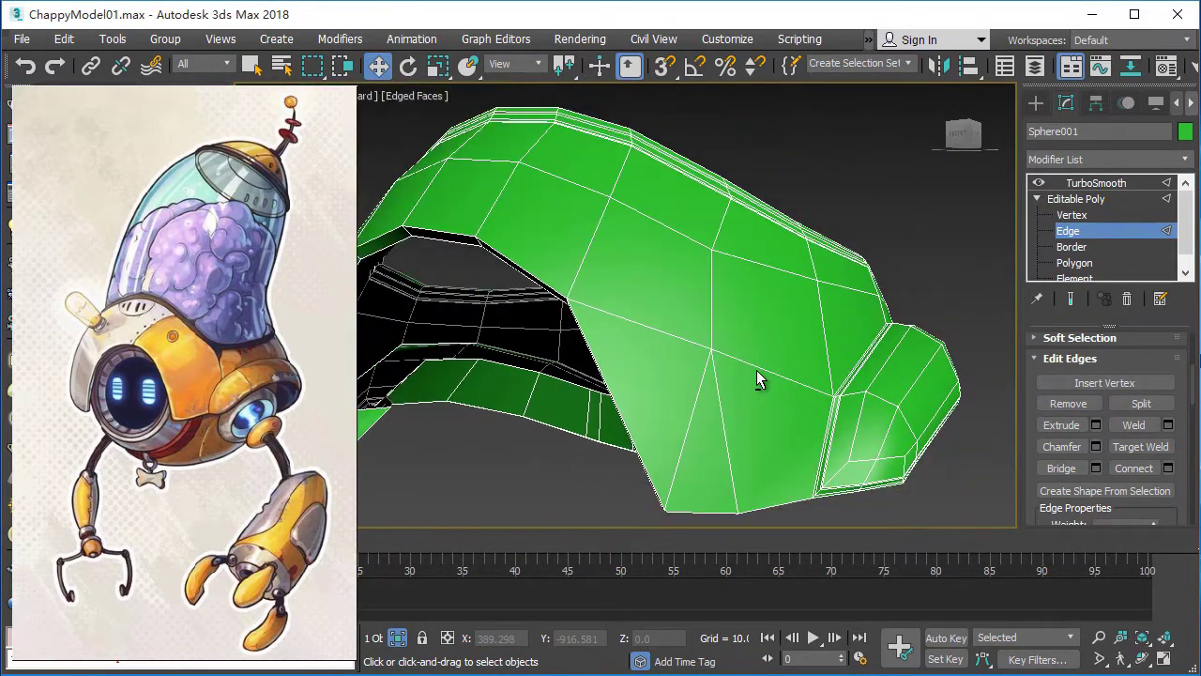
pyautogui.scroll(2, 757, 368)
pyautogui.scroll(1, 764, 311)
pyautogui.moveTo(776, 271)
pyautogui.keyDown('alt'); pyautogui.mouseDown(button='middle')
pyautogui.moveTo(775, 295)
pyautogui.moveTo(789, 275)
pyautogui.mouseUp(button='middle'); pyautogui.keyUp('alt')
pyautogui.scroll(-2, 788, 275)
pyautogui.click(1077, 199)
pyautogui.click(1096, 183)
pyautogui.scroll(-1, 782, 346)
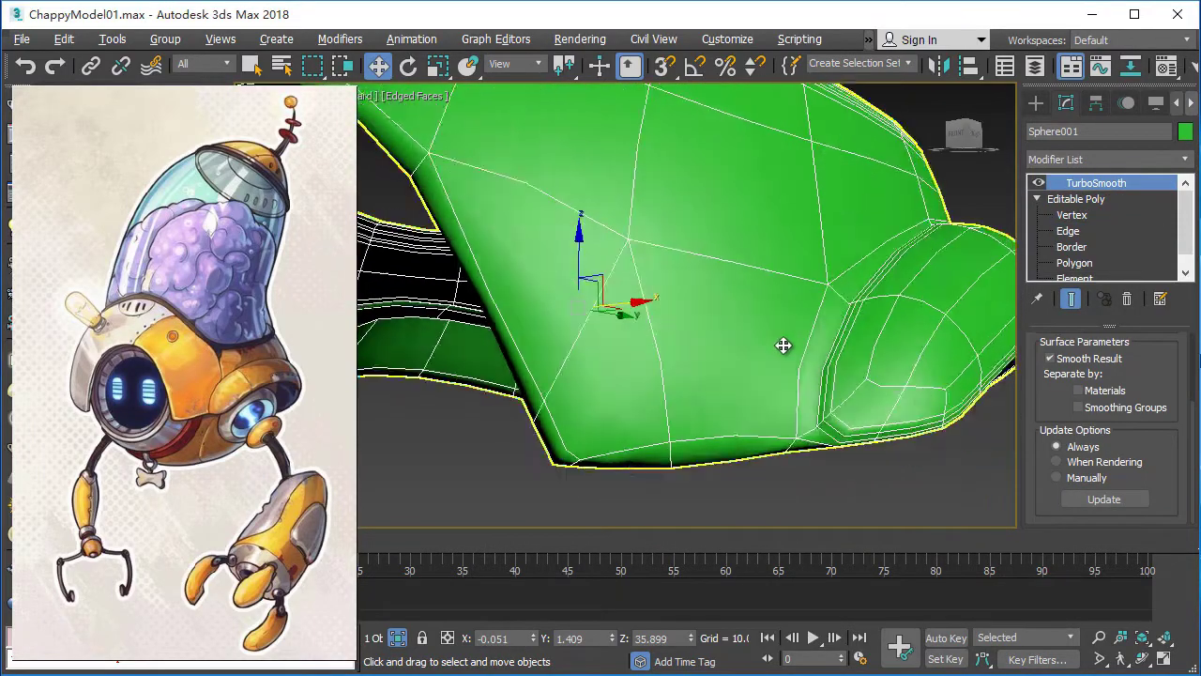
pyautogui.scroll(-1, 811, 377)
pyautogui.moveTo(810, 378)
pyautogui.keyDown('alt'); pyautogui.mouseDown(button='middle')
pyautogui.moveTo(911, 370)
pyautogui.moveTo(760, 369)
pyautogui.moveTo(765, 343)
pyautogui.mouseUp(button='middle'); pyautogui.keyUp('alt')
pyautogui.click(1078, 238)
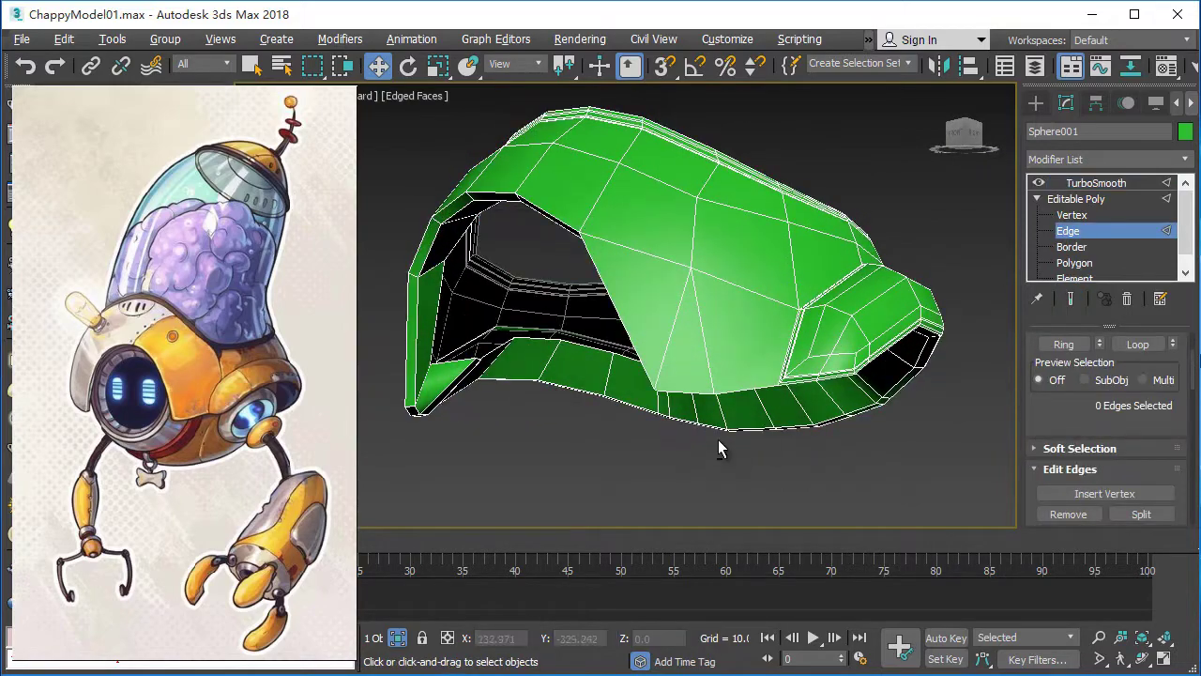
pyautogui.moveTo(719, 448)
pyautogui.keyDown('alt'); pyautogui.mouseDown(button='middle')
pyautogui.moveTo(751, 421)
pyautogui.moveTo(890, 429)
pyautogui.moveTo(866, 400)
pyautogui.moveTo(899, 421)
pyautogui.moveTo(723, 423)
pyautogui.moveTo(680, 402)
pyautogui.moveTo(710, 340)
pyautogui.moveTo(759, 372)
pyautogui.mouseUp(button='middle'); pyautogui.keyUp('alt')
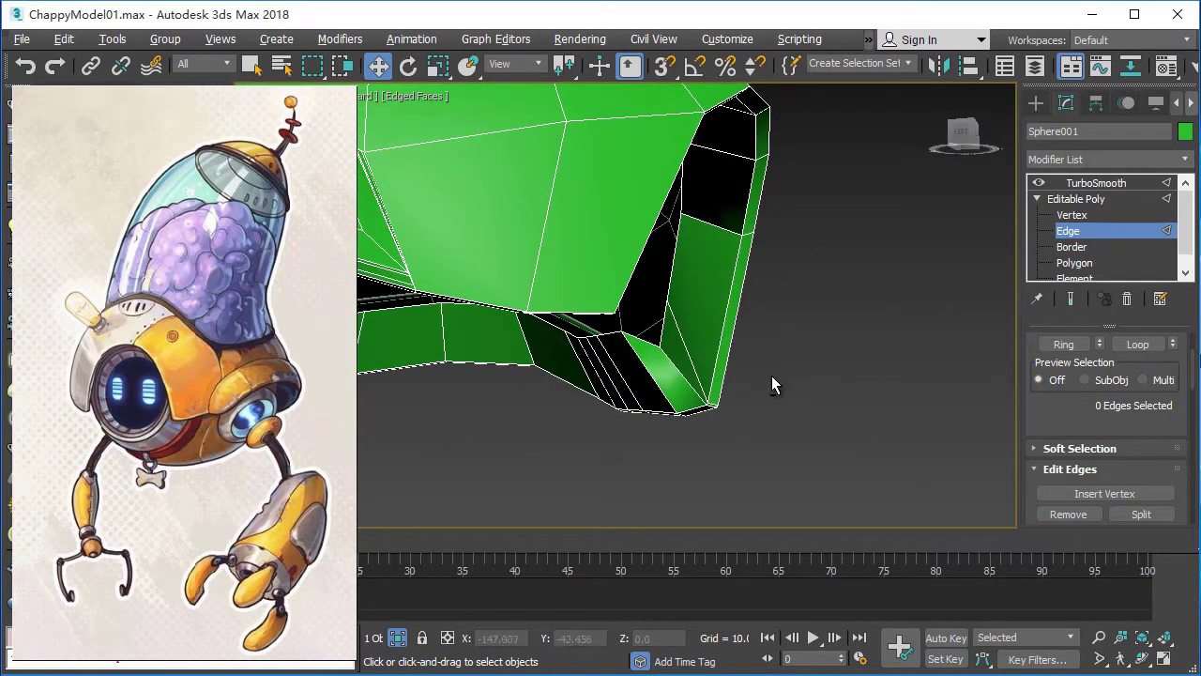
# Frame the model in Front view and delete the helmet's TurboSmooth modifier.
pyautogui.press('z')
pyautogui.press('f')
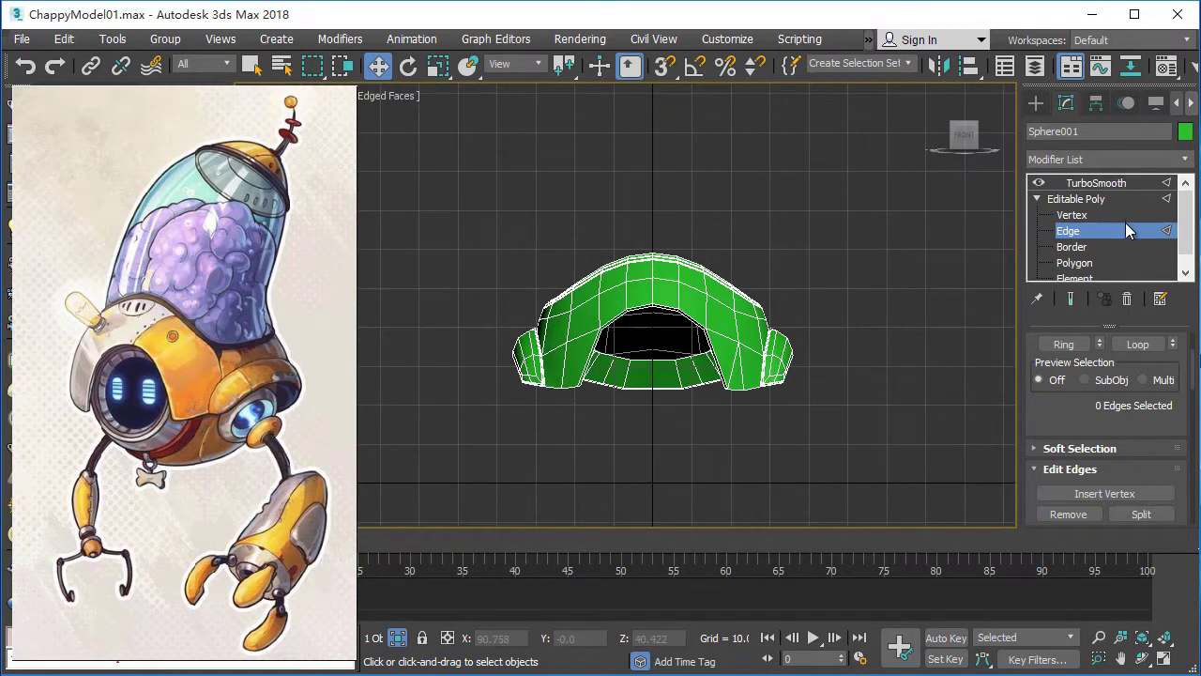
pyautogui.press('Delete')
# Select the helmet's left-half polygons in wireframe and delete them.
pyautogui.press('F3')
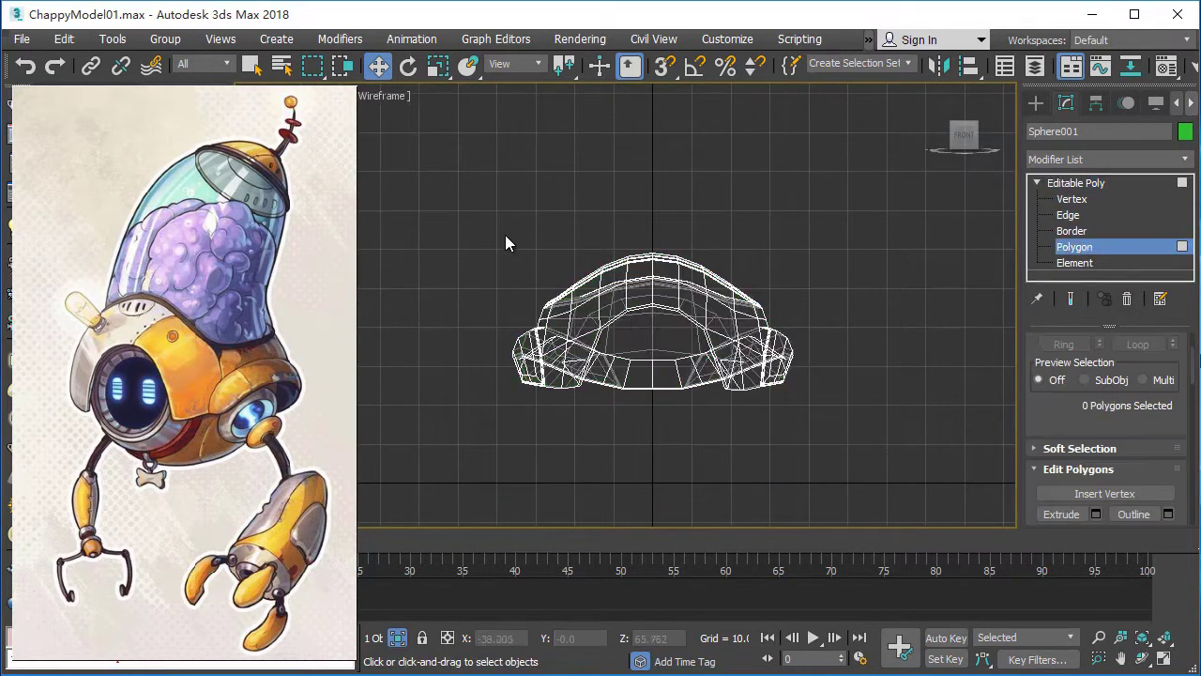
pyautogui.moveTo(637, 452); pyautogui.dragTo(640, 455)
pyautogui.press('F3')
pyautogui.press('Delete')
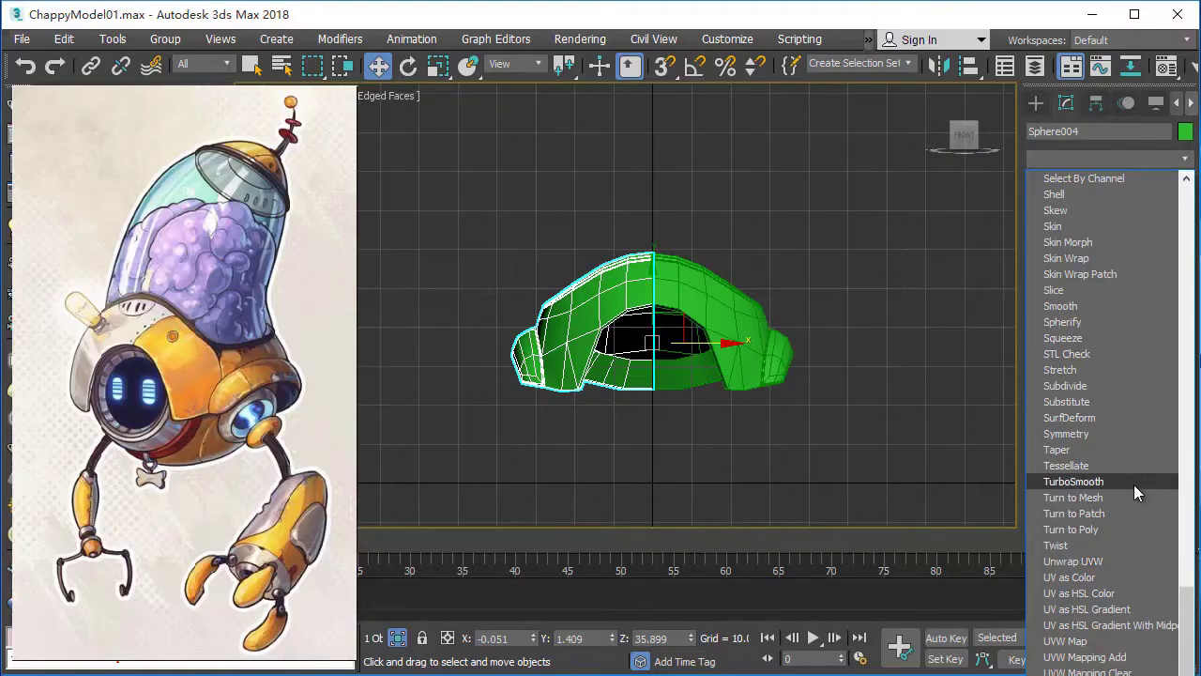
# Select the green half-helmet so its Editable Poly appears in the modifier stack.
pyautogui.click(1117, 478)
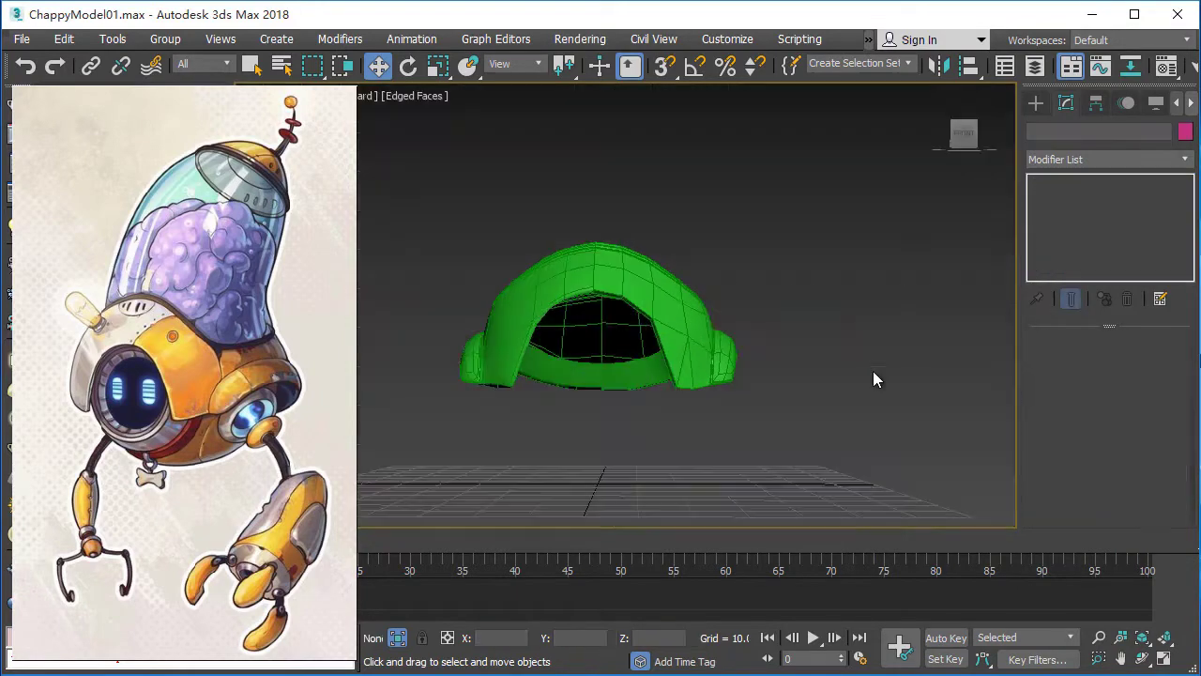
pyautogui.keyDown('alt'); pyautogui.moveTo(874, 373); pyautogui.dragTo(848, 325, button='middle'); pyautogui.keyUp('alt')
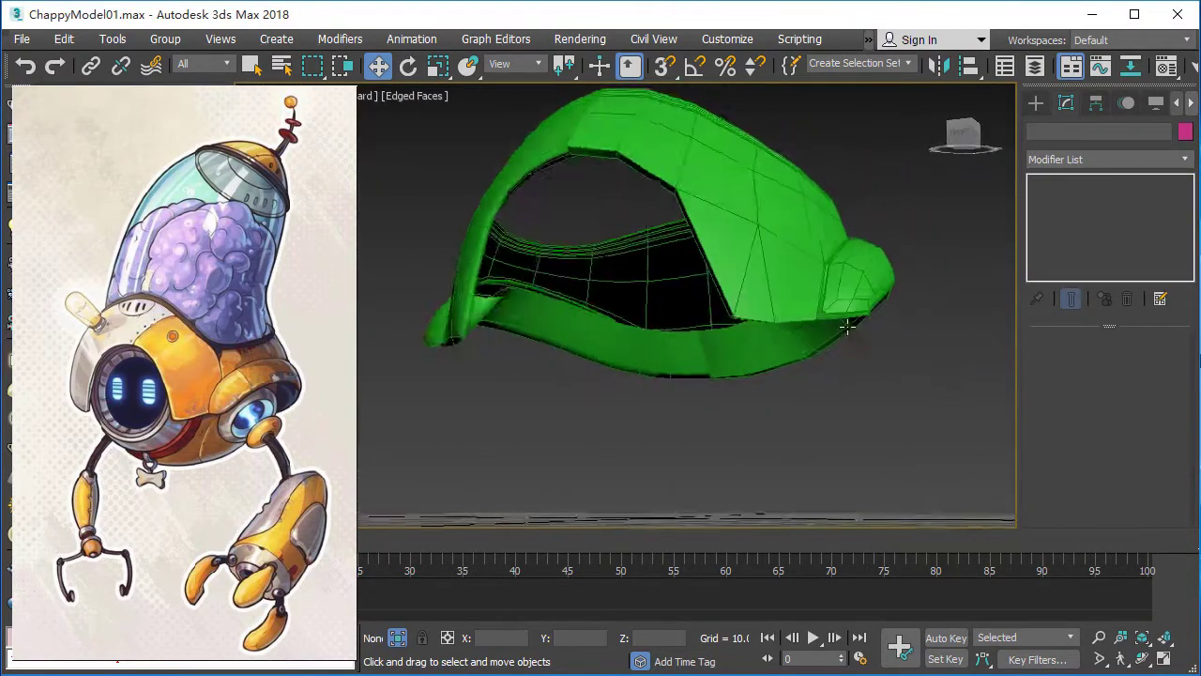
pyautogui.scroll(2, 847, 326)
pyautogui.click(792, 290)
pyautogui.scroll(2, 791, 290)
pyautogui.moveTo(885, 268)
pyautogui.keyDown('alt'); pyautogui.mouseDown(button='middle')
pyautogui.moveTo(778, 246)
pyautogui.moveTo(791, 231)
pyautogui.moveTo(903, 264)
pyautogui.moveTo(826, 223)
pyautogui.moveTo(933, 268)
pyautogui.moveTo(944, 250)
pyautogui.moveTo(892, 298)
pyautogui.moveTo(901, 351)
pyautogui.moveTo(820, 260)
pyautogui.moveTo(844, 260)
pyautogui.moveTo(834, 241)
pyautogui.moveTo(850, 236)
pyautogui.moveTo(692, 196)
pyautogui.moveTo(691, 268)
pyautogui.moveTo(759, 294)
pyautogui.moveTo(787, 329)
pyautogui.moveTo(763, 302)
pyautogui.mouseUp(button='middle'); pyautogui.keyUp('alt')
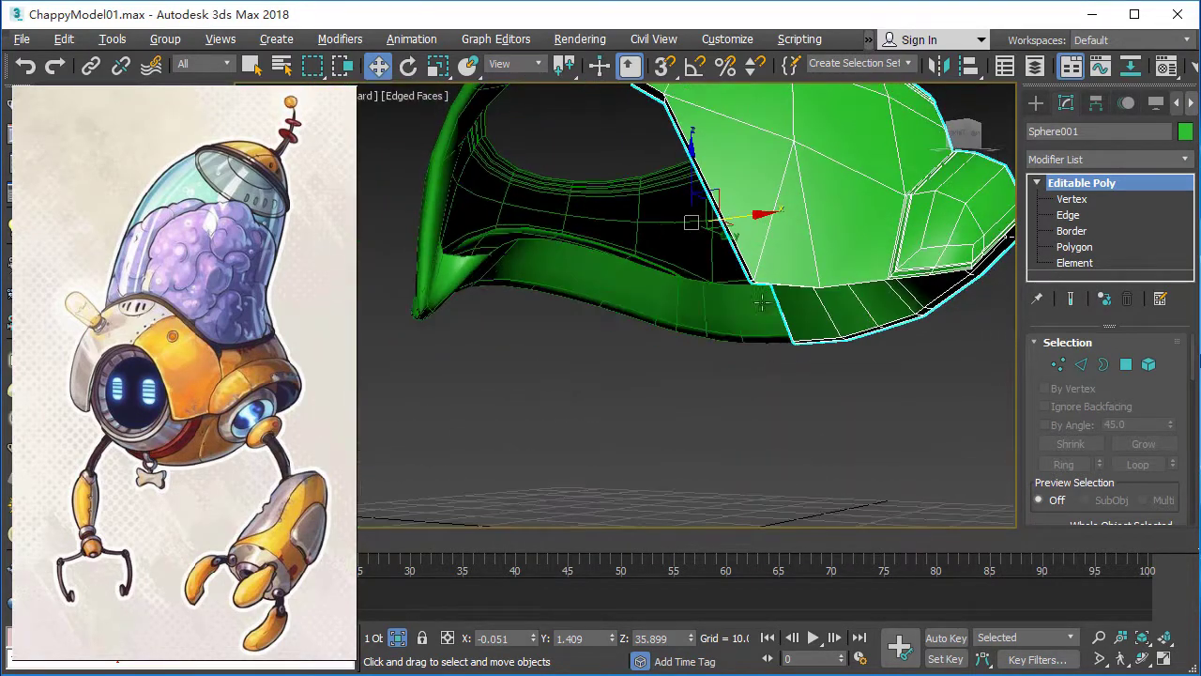
# Switch the helmet shell to Vertex level and show the view as wireframe.
pyautogui.scroll(-5, 482, 429)
pyautogui.scroll(-3, 526, 404)
pyautogui.moveTo(525, 404)
pyautogui.keyDown('alt'); pyautogui.mouseDown(button='middle')
pyautogui.moveTo(547, 422)
pyautogui.moveTo(587, 417)
pyautogui.moveTo(1008, 248)
pyautogui.mouseUp(button='middle'); pyautogui.keyUp('alt')
pyautogui.click(1073, 199)
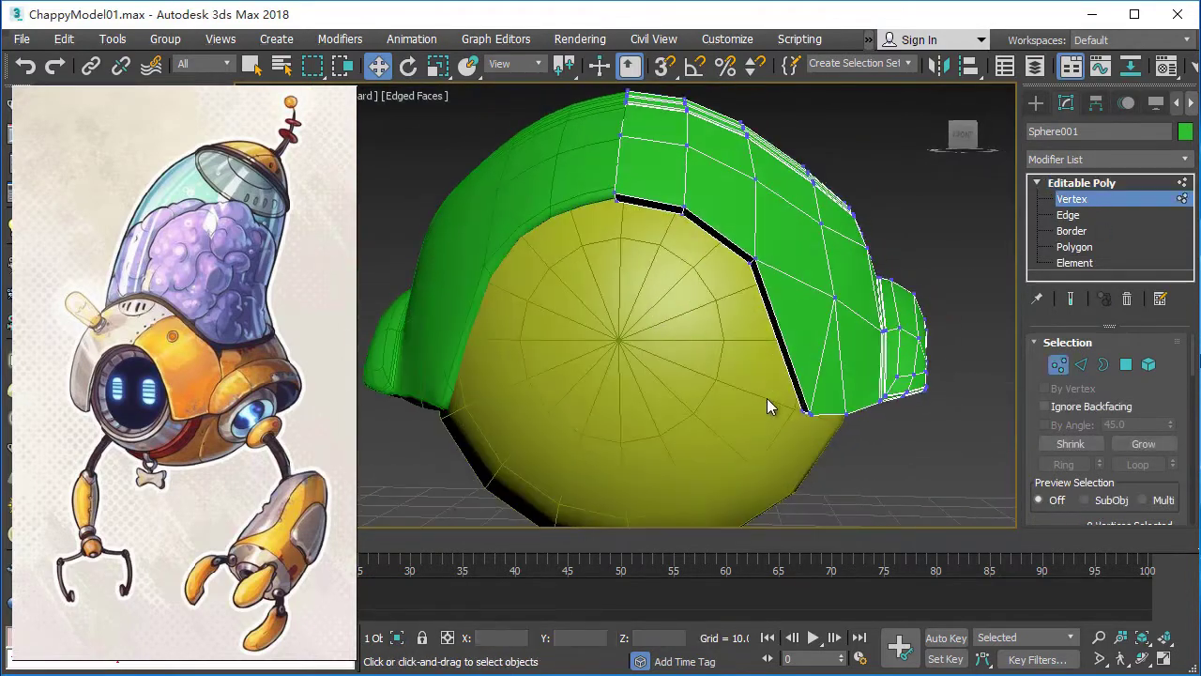
pyautogui.press('F3')
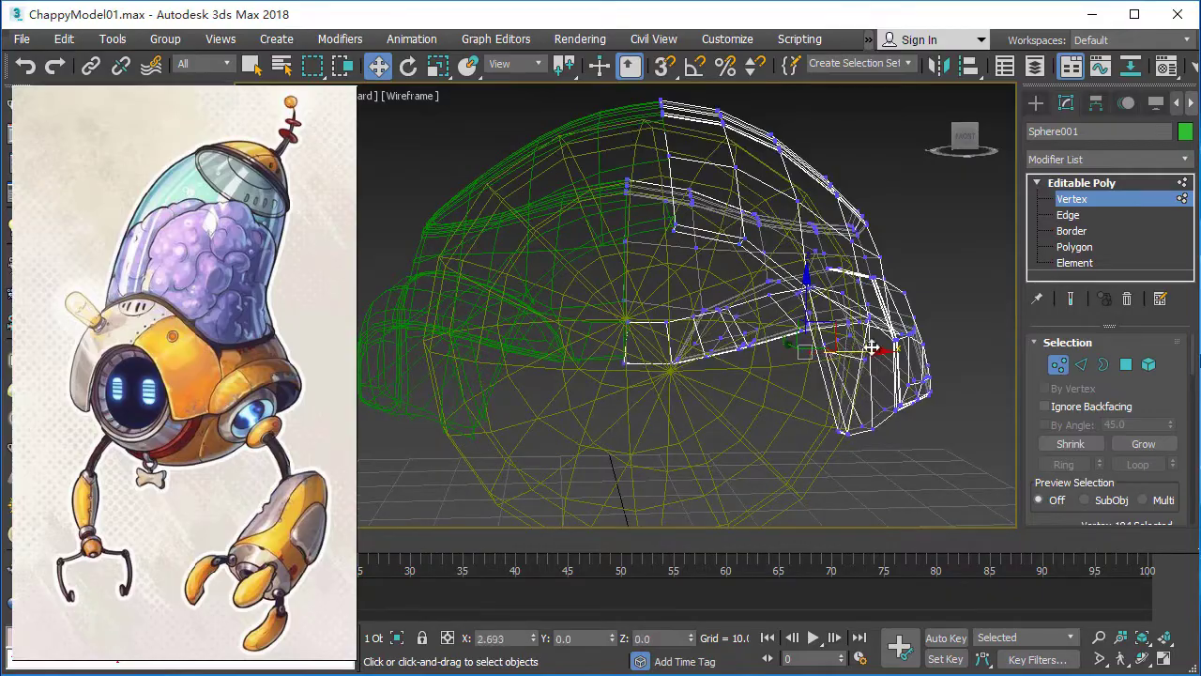
# Inspect the selected front-rim vertices from several angles, then restore solid shading.
pyautogui.keyDown('alt'); pyautogui.moveTo(889, 347); pyautogui.dragTo(757, 421, button='middle'); pyautogui.keyUp('alt')
pyautogui.scroll(3, 761, 460)
pyautogui.scroll(-3, 925, 348)
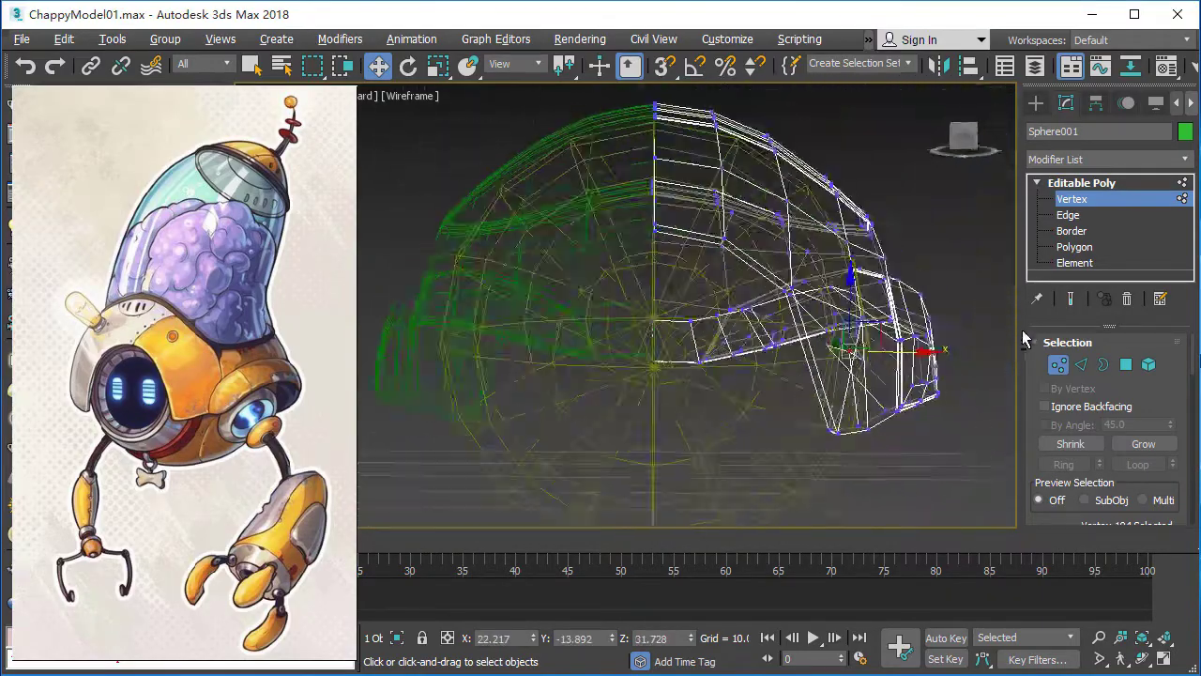
pyautogui.moveTo(926, 348)
pyautogui.keyDown('alt'); pyautogui.mouseDown(button='middle')
pyautogui.moveTo(904, 402)
pyautogui.moveTo(887, 349)
pyautogui.moveTo(899, 383)
pyautogui.moveTo(826, 367)
pyautogui.moveTo(850, 379)
pyautogui.mouseUp(button='middle'); pyautogui.keyUp('alt')
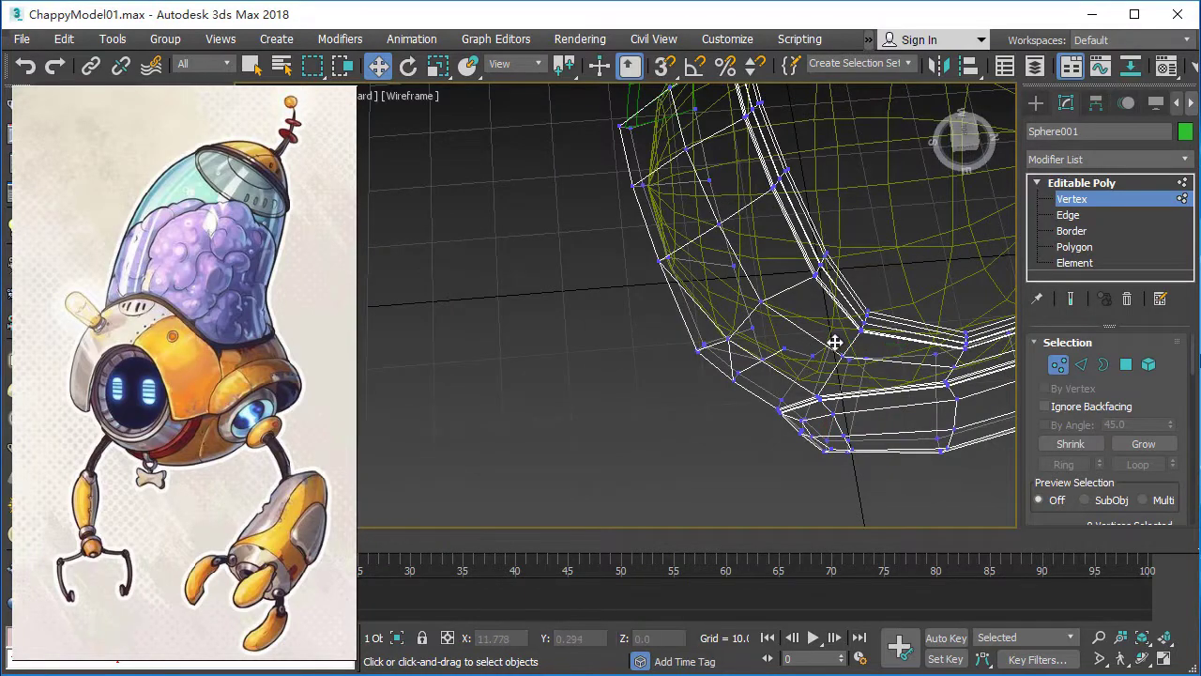
pyautogui.moveTo(788, 351)
pyautogui.keyDown('alt'); pyautogui.mouseDown(button='middle')
pyautogui.moveTo(750, 394)
pyautogui.moveTo(765, 374)
pyautogui.moveTo(860, 383)
pyautogui.moveTo(699, 427)
pyautogui.moveTo(795, 420)
pyautogui.moveTo(943, 325)
pyautogui.moveTo(823, 429)
pyautogui.moveTo(858, 411)
pyautogui.moveTo(945, 416)
pyautogui.moveTo(872, 421)
pyautogui.moveTo(911, 410)
pyautogui.moveTo(891, 427)
pyautogui.moveTo(927, 382)
pyautogui.moveTo(907, 411)
pyautogui.moveTo(935, 383)
pyautogui.moveTo(957, 397)
pyautogui.moveTo(922, 434)
pyautogui.moveTo(933, 407)
pyautogui.moveTo(1038, 403)
pyautogui.moveTo(989, 416)
pyautogui.moveTo(985, 378)
pyautogui.moveTo(1011, 350)
pyautogui.moveTo(959, 364)
pyautogui.moveTo(971, 355)
pyautogui.mouseUp(button='middle'); pyautogui.keyUp('alt')
pyautogui.press('F3')
pyautogui.scroll(3, 858, 411)
pyautogui.scroll(3, 872, 421)
pyautogui.scroll(-2, 861, 447)
# At Edge level, connect a ring of rim edges with 1 segment and select the new loop.
pyautogui.click(1068, 215)
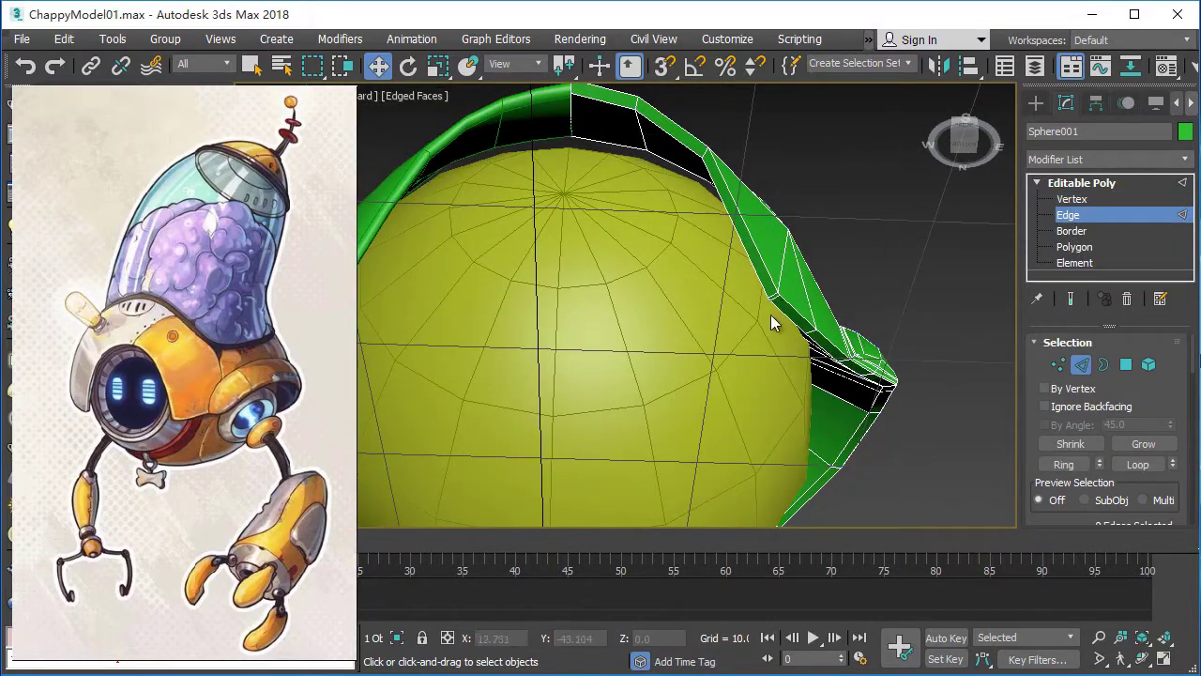
pyautogui.scroll(3, 771, 319)
pyautogui.keyDown('alt'); pyautogui.moveTo(770, 319); pyautogui.dragTo(768, 230, button='middle'); pyautogui.keyUp('alt')
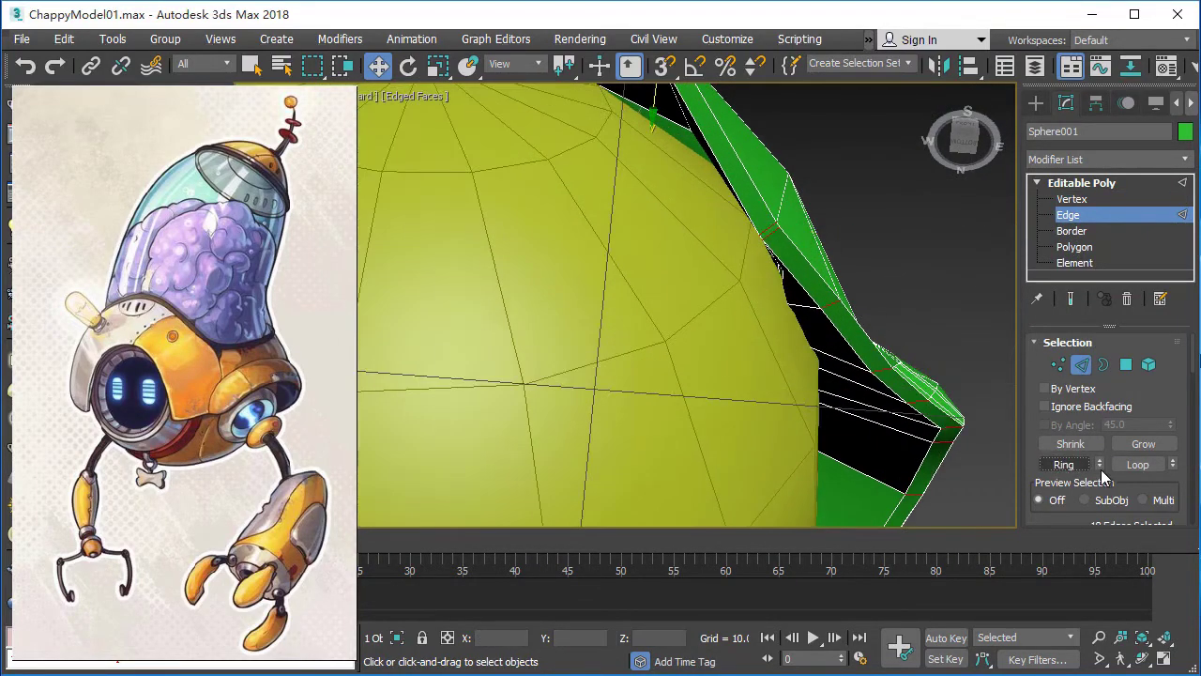
pyautogui.rightClick(808, 285)
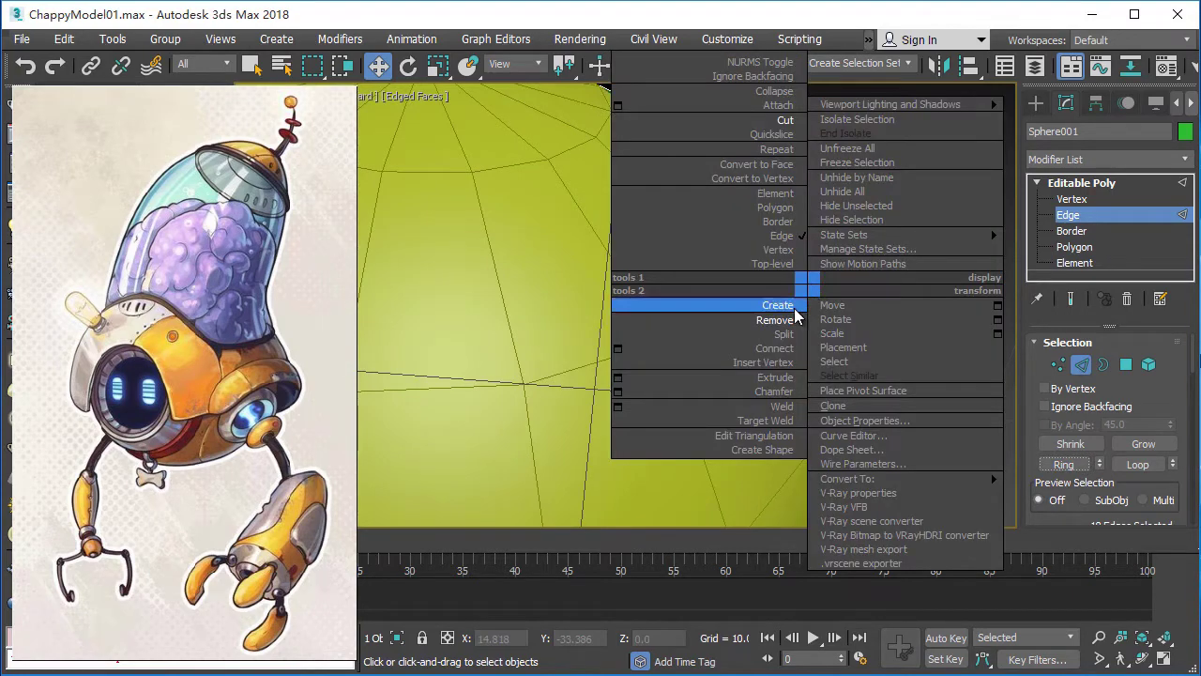
pyautogui.click(794, 310)
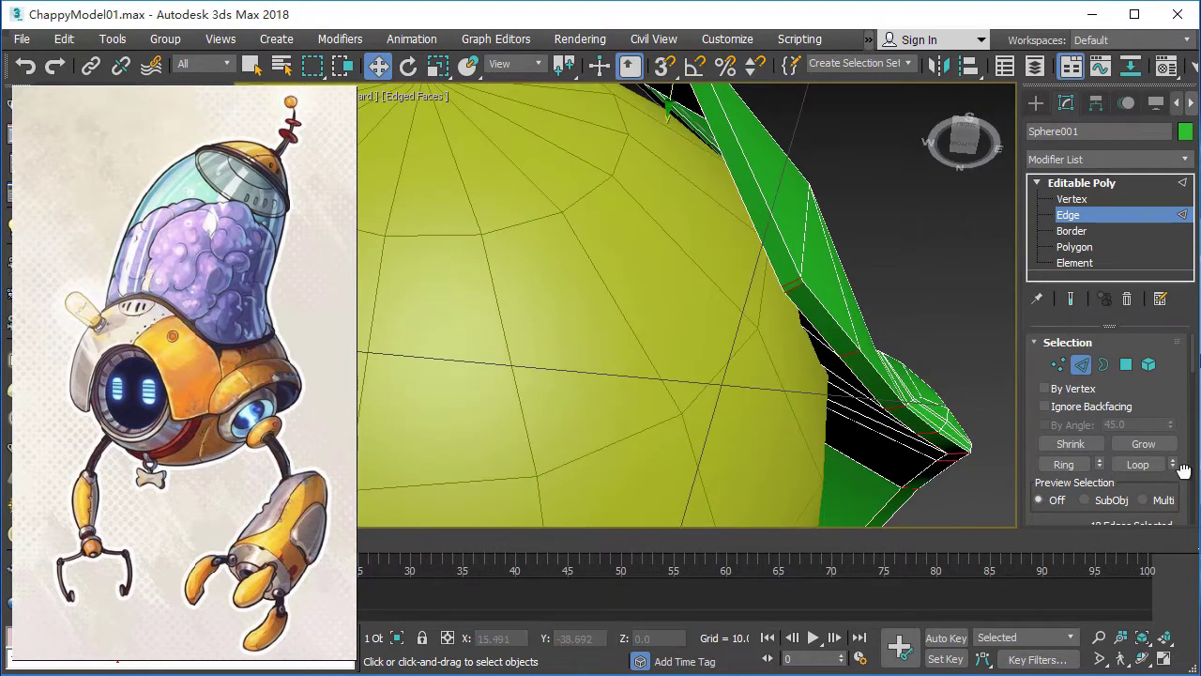
pyautogui.scroll(-5, 1100, 404)
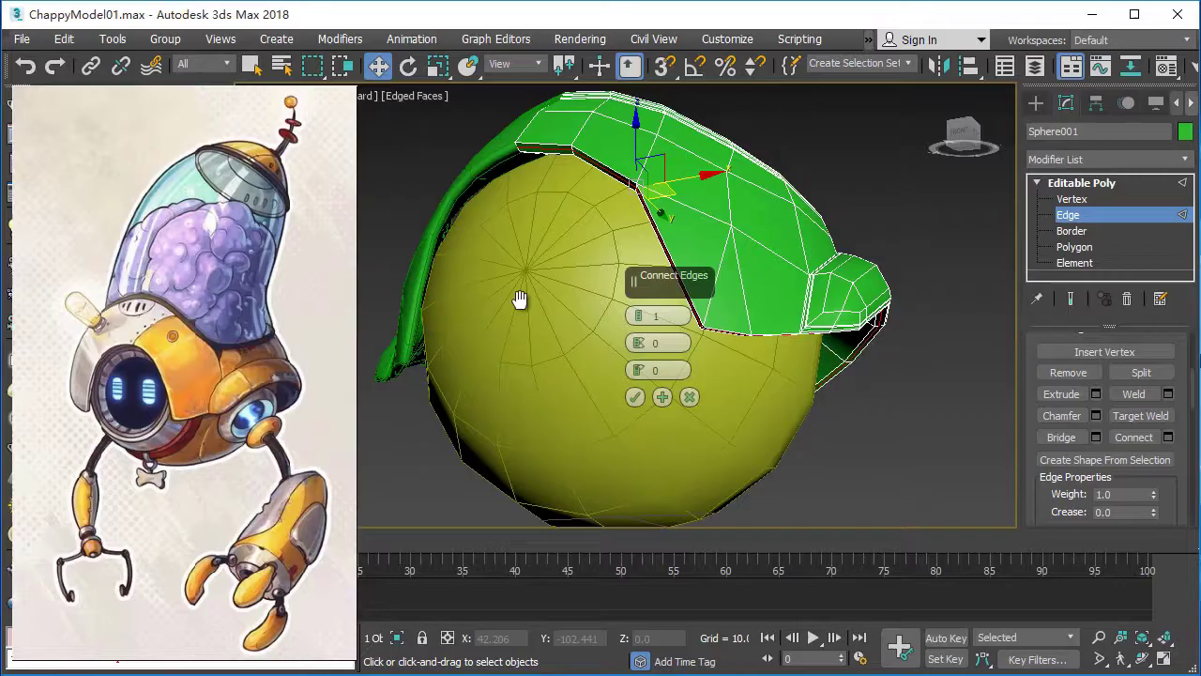
pyautogui.moveTo(517, 298)
pyautogui.keyDown('alt'); pyautogui.mouseDown(button='middle')
pyautogui.moveTo(504, 303)
pyautogui.moveTo(800, 321)
pyautogui.mouseUp(button='middle'); pyautogui.keyUp('alt')
pyautogui.moveTo(753, 360)
pyautogui.keyDown('alt'); pyautogui.mouseDown(button='middle')
pyautogui.moveTo(816, 287)
pyautogui.moveTo(805, 313)
pyautogui.moveTo(875, 296)
pyautogui.moveTo(801, 292)
pyautogui.moveTo(784, 326)
pyautogui.moveTo(834, 341)
pyautogui.moveTo(827, 363)
pyautogui.moveTo(817, 338)
pyautogui.moveTo(850, 341)
pyautogui.moveTo(824, 360)
pyautogui.mouseUp(button='middle'); pyautogui.keyUp('alt')
pyautogui.rightClick(763, 273)
pyautogui.click(737, 310)
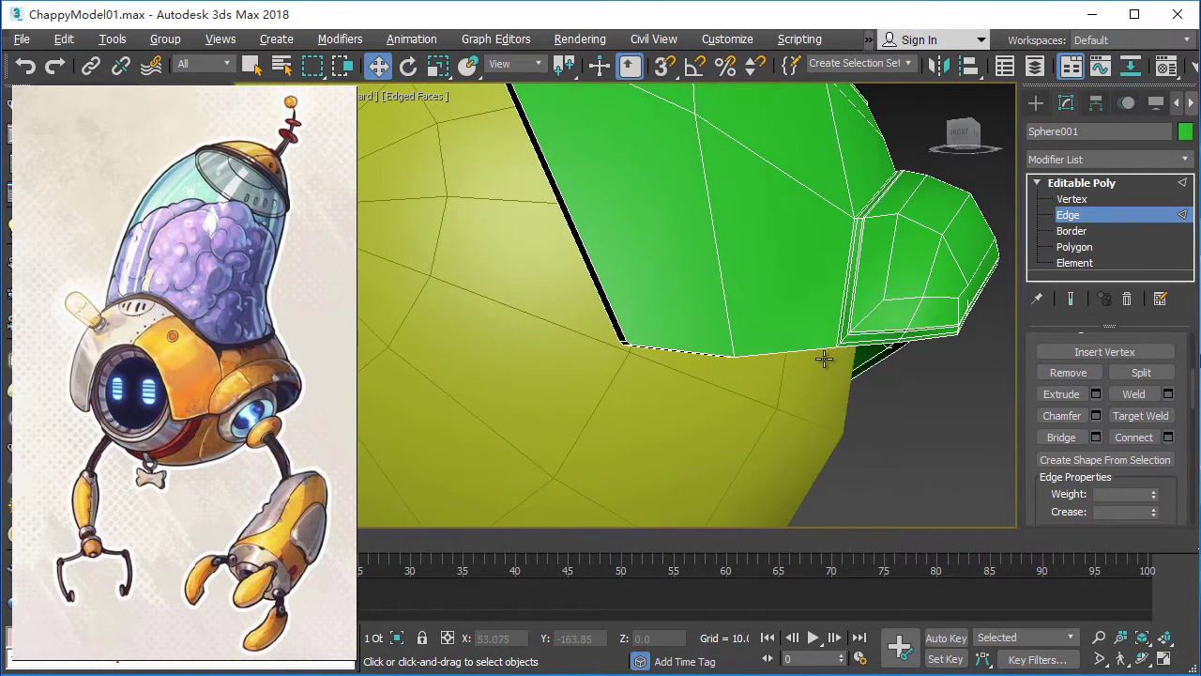
# Collapse the stray shell vertices into a single vertex.
pyautogui.moveTo(716, 335)
pyautogui.keyDown('alt'); pyautogui.mouseDown(button='middle')
pyautogui.moveTo(748, 264)
pyautogui.moveTo(709, 163)
pyautogui.moveTo(732, 217)
pyautogui.moveTo(785, 241)
pyautogui.moveTo(482, 282)
pyautogui.moveTo(738, 280)
pyautogui.mouseUp(button='middle'); pyautogui.keyUp('alt')
pyautogui.rightClick(704, 166)
pyautogui.moveTo(840, 218)
pyautogui.keyDown('alt'); pyautogui.mouseDown(button='middle')
pyautogui.moveTo(810, 250)
pyautogui.moveTo(872, 316)
pyautogui.moveTo(845, 282)
pyautogui.moveTo(784, 301)
pyautogui.mouseUp(button='middle'); pyautogui.keyUp('alt')
pyautogui.click(1071, 199)
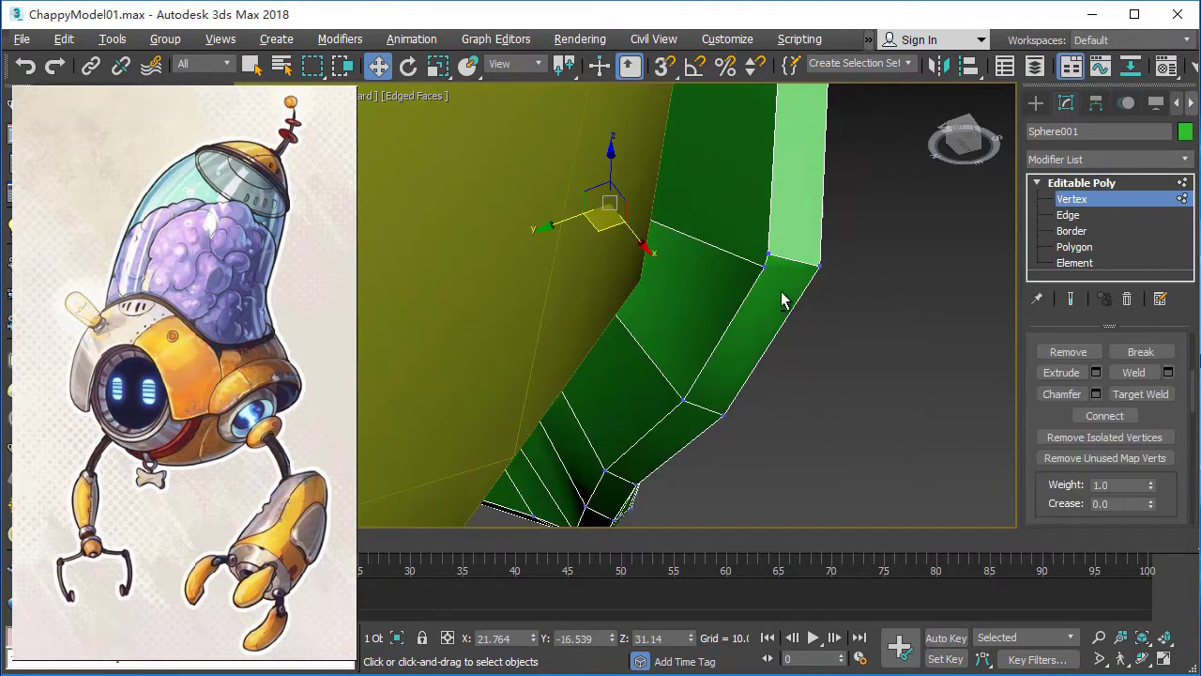
pyautogui.scroll(1, 1154, 413)
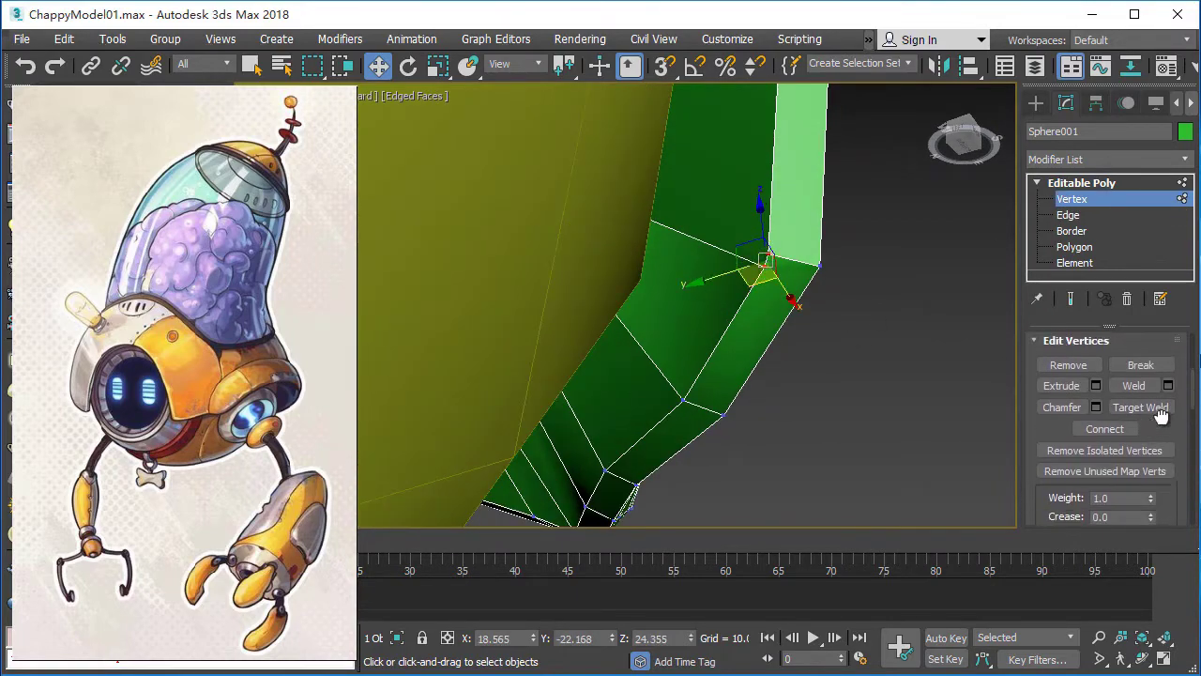
pyautogui.scroll(-5, 1168, 418)
pyautogui.click(1152, 449)
pyautogui.moveTo(791, 348)
pyautogui.keyDown('alt'); pyautogui.mouseDown(button='middle')
pyautogui.moveTo(730, 404)
pyautogui.moveTo(808, 380)
pyautogui.mouseUp(button='middle'); pyautogui.keyUp('alt')
pyautogui.scroll(2, 879, 370)
pyautogui.moveTo(879, 371)
pyautogui.keyDown('alt'); pyautogui.mouseDown(button='middle')
pyautogui.moveTo(751, 328)
pyautogui.moveTo(719, 353)
pyautogui.moveTo(788, 328)
pyautogui.mouseUp(button='middle'); pyautogui.keyUp('alt')
# Cut new edges into the shell faces near the rim.
pyautogui.rightClick(697, 252)
pyautogui.click(675, 97)
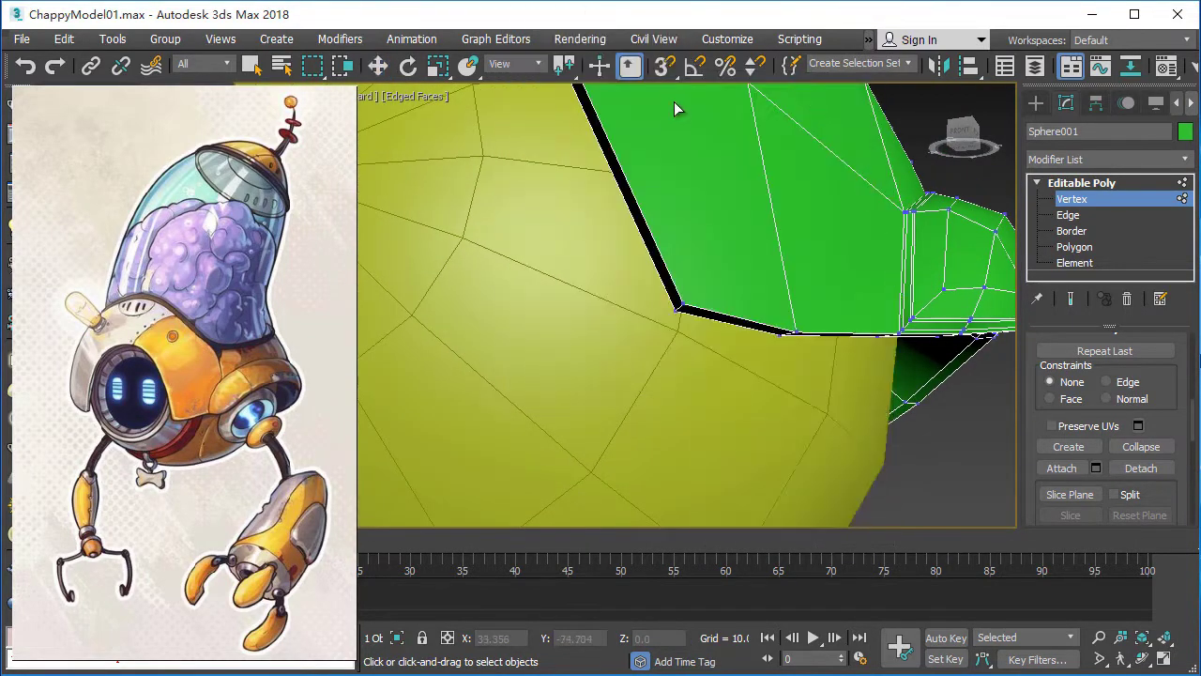
pyautogui.rightClick(742, 264)
pyautogui.click(734, 141)
pyautogui.scroll(-2, 723, 335)
pyautogui.scroll(3, 719, 301)
pyautogui.scroll(2, 708, 322)
pyautogui.moveTo(708, 322); pyautogui.dragTo(649, 367, button='middle')
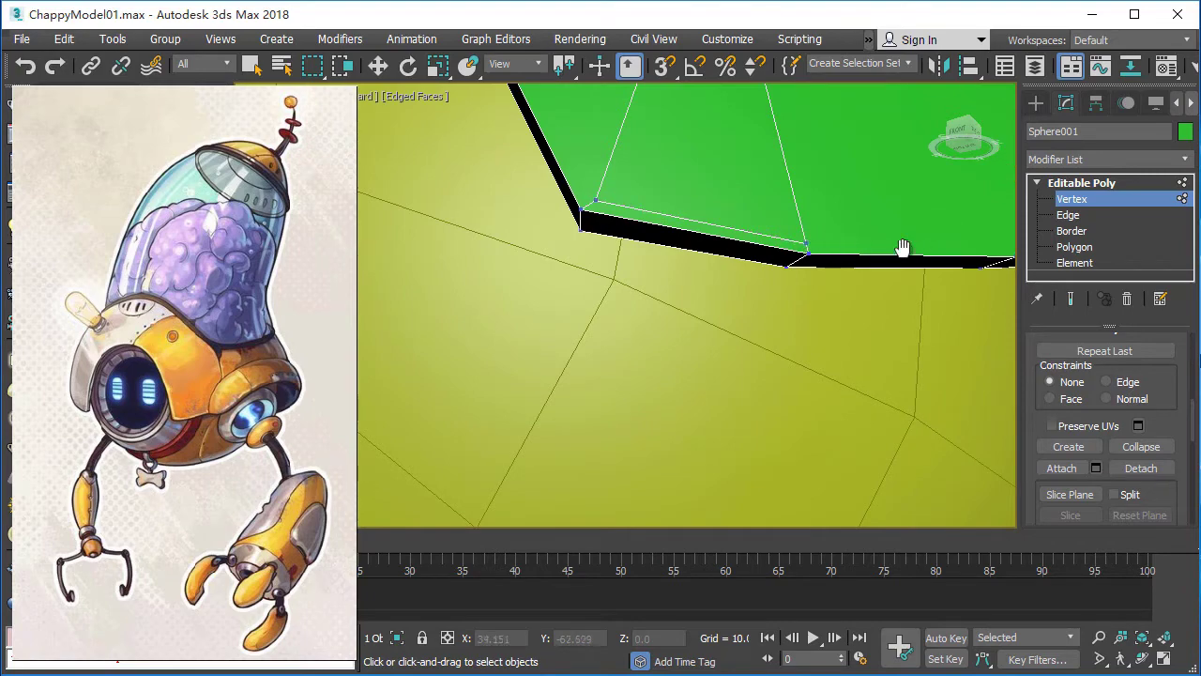
pyautogui.moveTo(901, 247); pyautogui.dragTo(603, 331, button='middle')
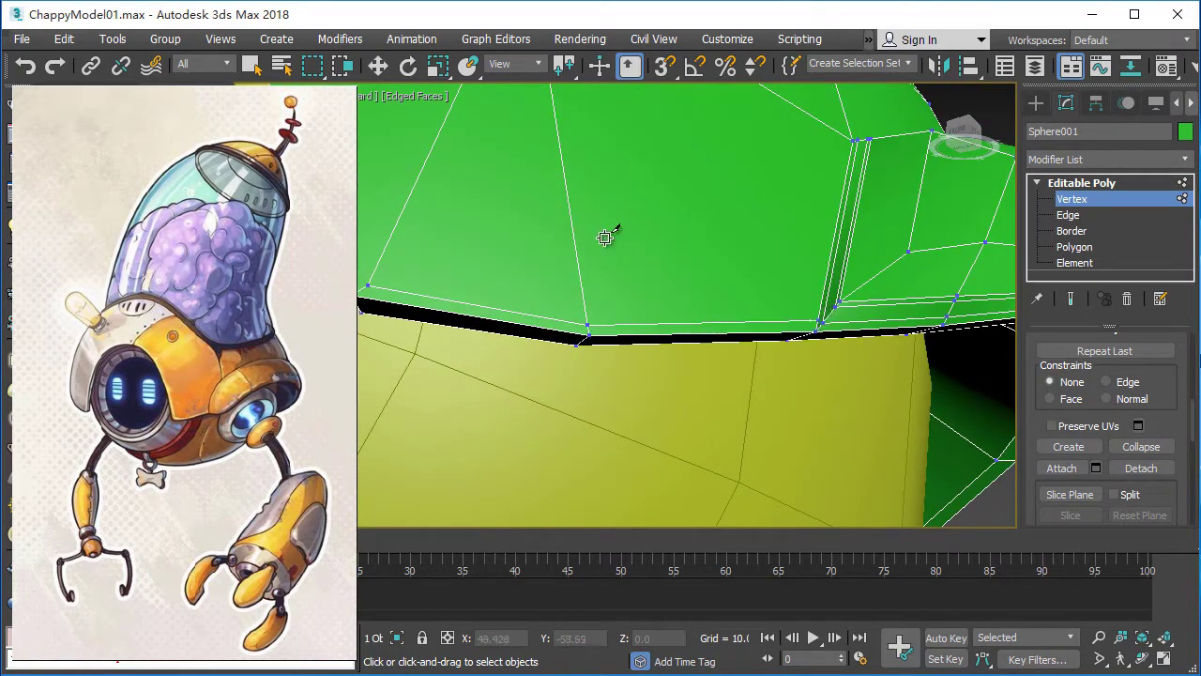
pyautogui.scroll(-2, 657, 395)
pyautogui.scroll(-3, 724, 421)
pyautogui.scroll(3, 668, 488)
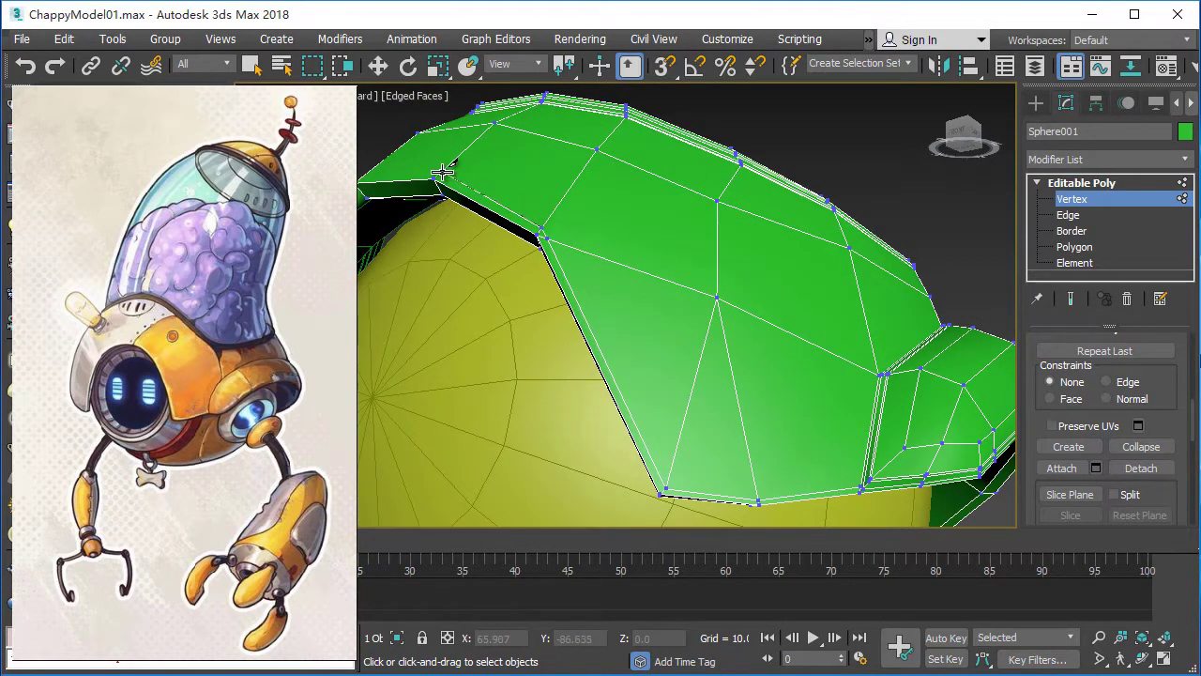
pyautogui.moveTo(441, 174)
pyautogui.keyDown('alt'); pyautogui.mouseDown(button='middle')
pyautogui.moveTo(510, 235)
pyautogui.moveTo(691, 273)
pyautogui.mouseUp(button='middle'); pyautogui.keyUp('alt')
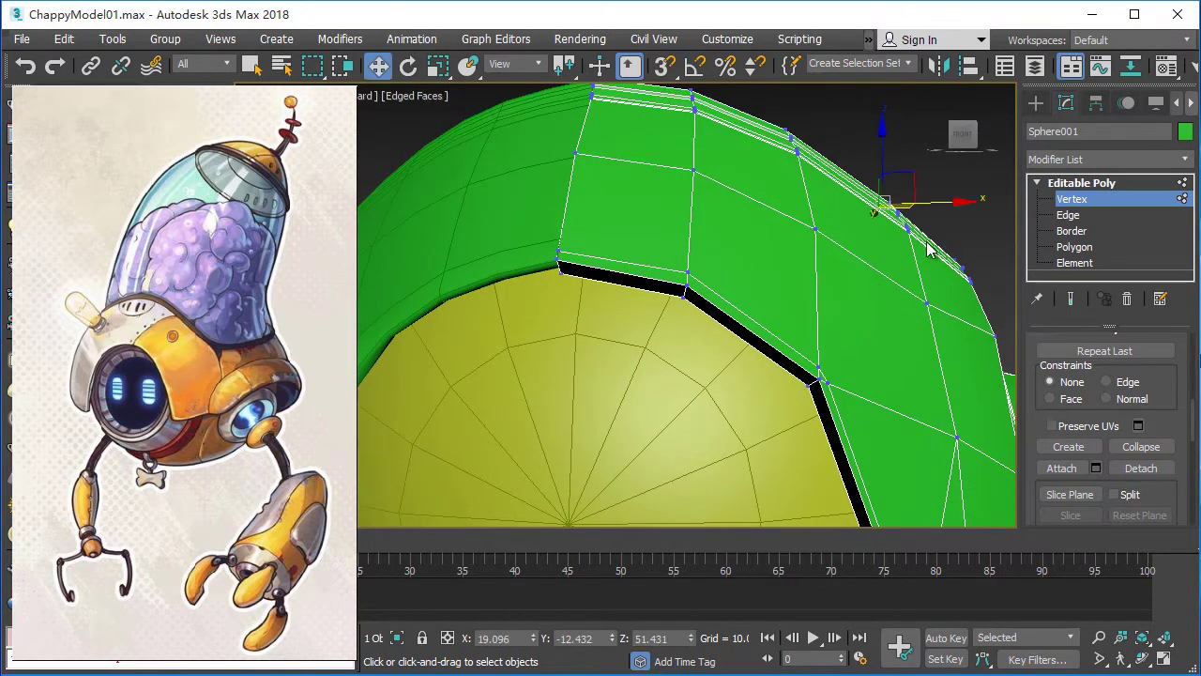
pyautogui.moveTo(930, 248)
pyautogui.keyDown('alt'); pyautogui.mouseDown(button='middle')
pyautogui.moveTo(879, 308)
pyautogui.moveTo(842, 301)
pyautogui.moveTo(923, 287)
pyautogui.moveTo(781, 338)
pyautogui.moveTo(696, 291)
pyautogui.mouseUp(button='middle'); pyautogui.keyUp('alt')
pyautogui.scroll(3, 784, 338)
pyautogui.scroll(1, 791, 295)
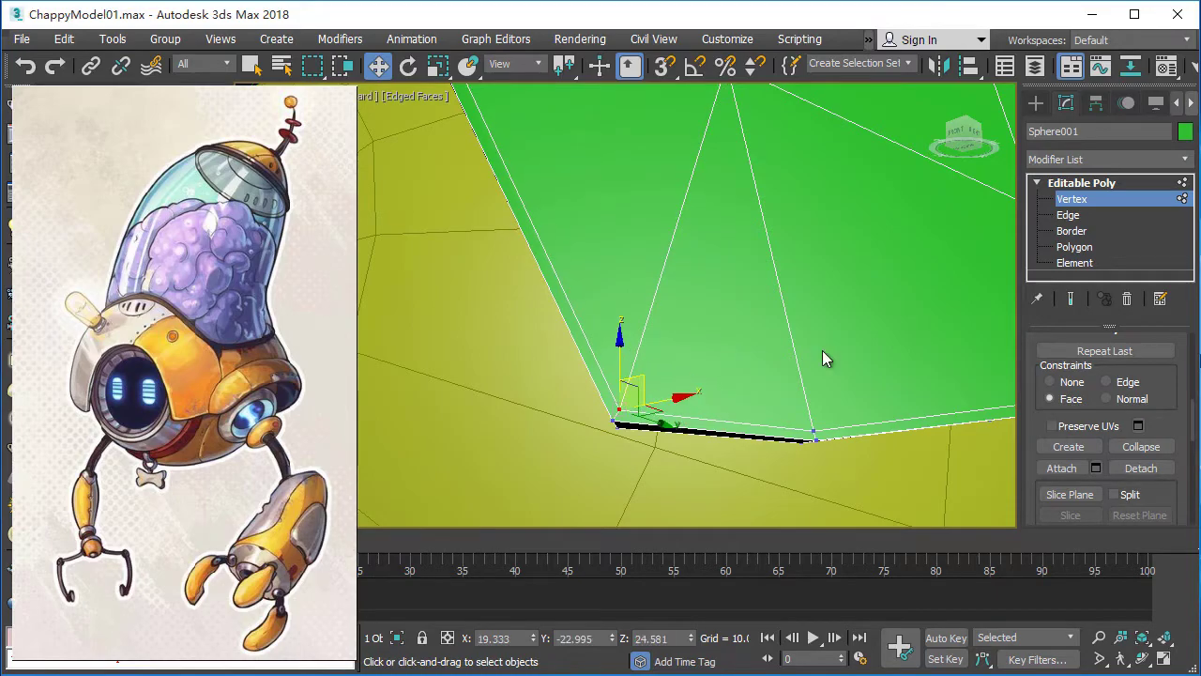
pyautogui.scroll(-3, 824, 344)
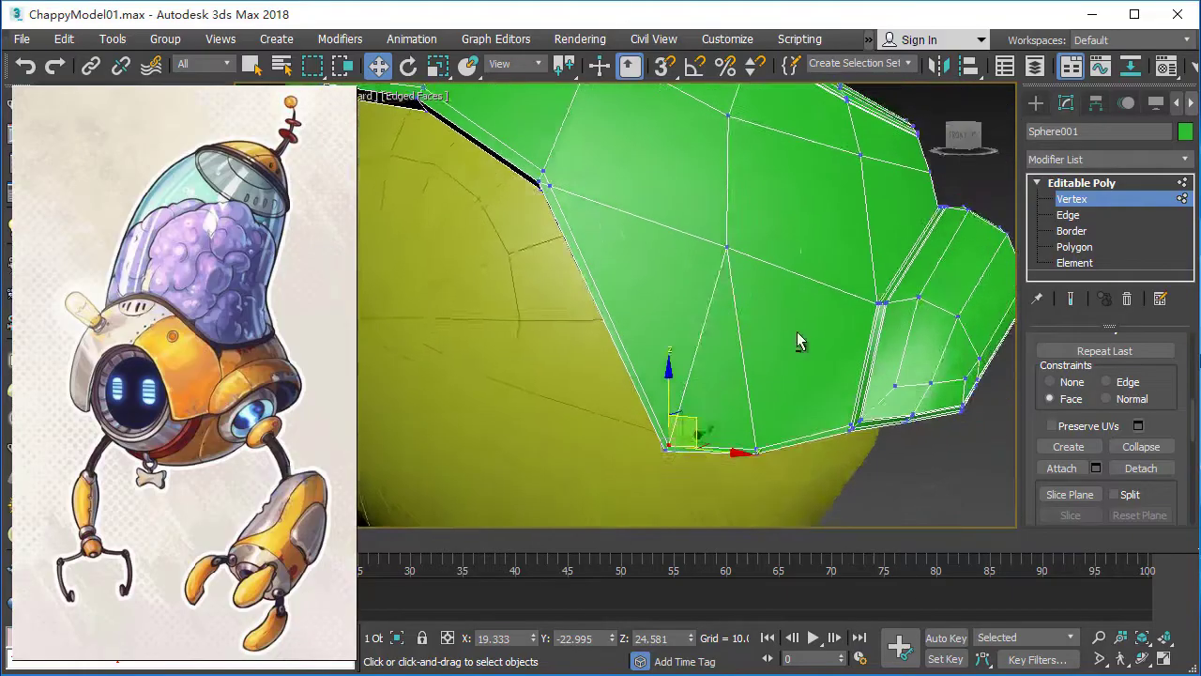
pyautogui.moveTo(777, 348)
pyautogui.keyDown('alt'); pyautogui.mouseDown(button='middle')
pyautogui.moveTo(716, 332)
pyautogui.moveTo(751, 367)
pyautogui.moveTo(748, 403)
pyautogui.moveTo(714, 362)
pyautogui.moveTo(774, 401)
pyautogui.mouseUp(button='middle'); pyautogui.keyUp('alt')
# Cut a new edge between two shell vertices across the side flap.
pyautogui.press('2')
pyautogui.rightClick(709, 351)
pyautogui.scroll(3, 668, 320)
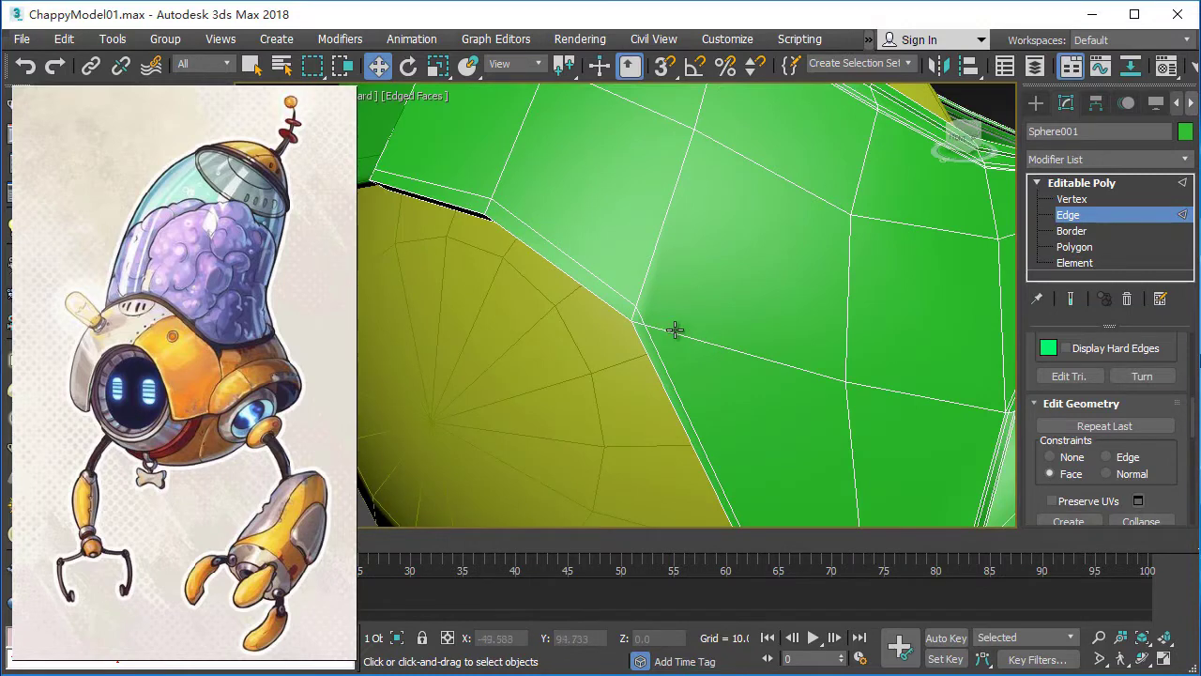
pyautogui.press('1')
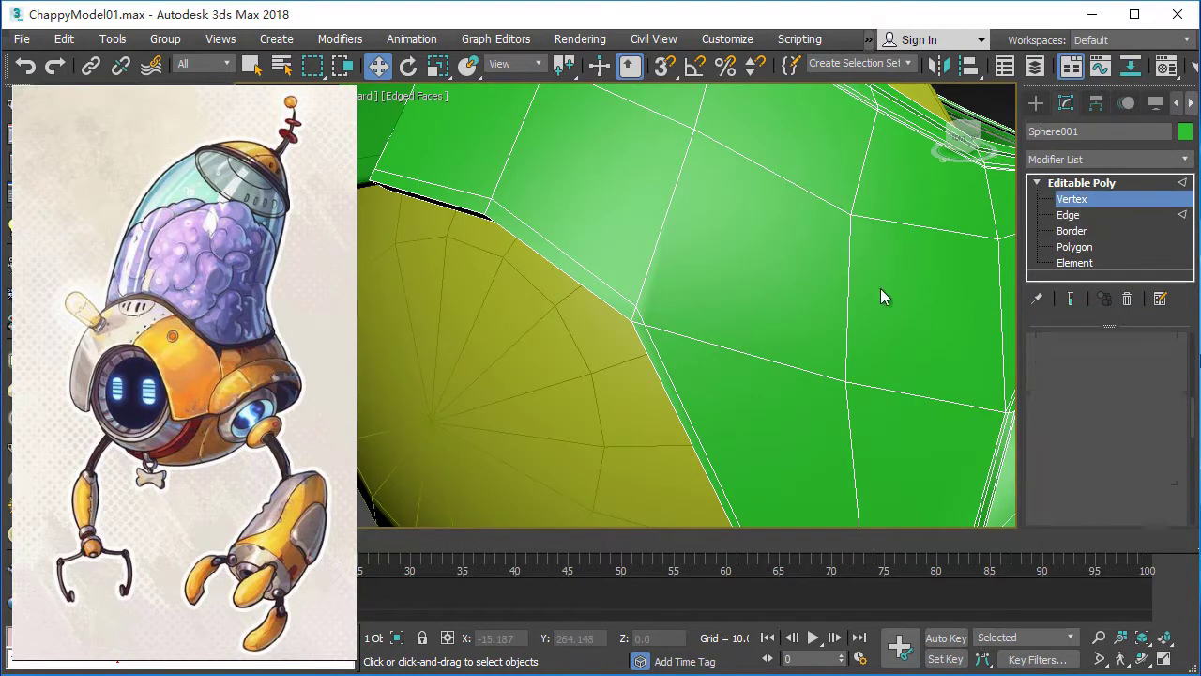
pyautogui.keyDown('alt'); pyautogui.moveTo(881, 288); pyautogui.dragTo(706, 305, button='middle'); pyautogui.keyUp('alt')
pyautogui.click(1070, 215)
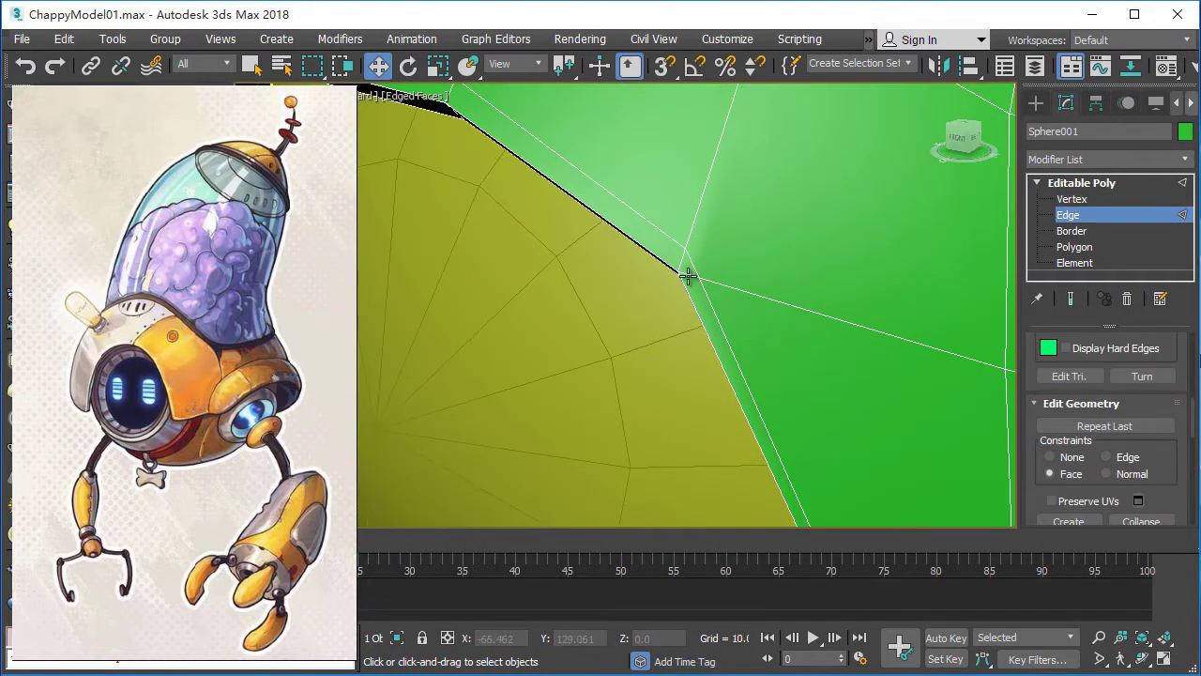
pyautogui.rightClick(690, 272)
pyautogui.press('Escape')
pyautogui.moveTo(861, 349); pyautogui.dragTo(715, 357, button='middle')
pyautogui.rightClick(699, 312)
pyautogui.click(670, 390)
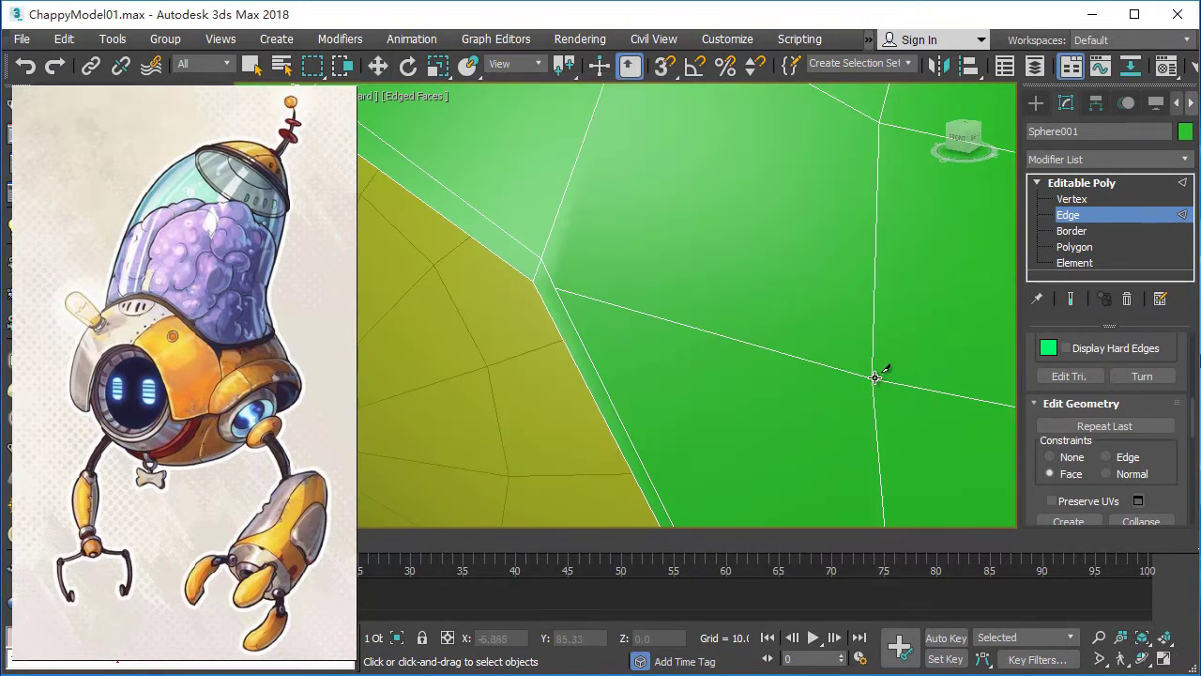
pyautogui.click(872, 377)
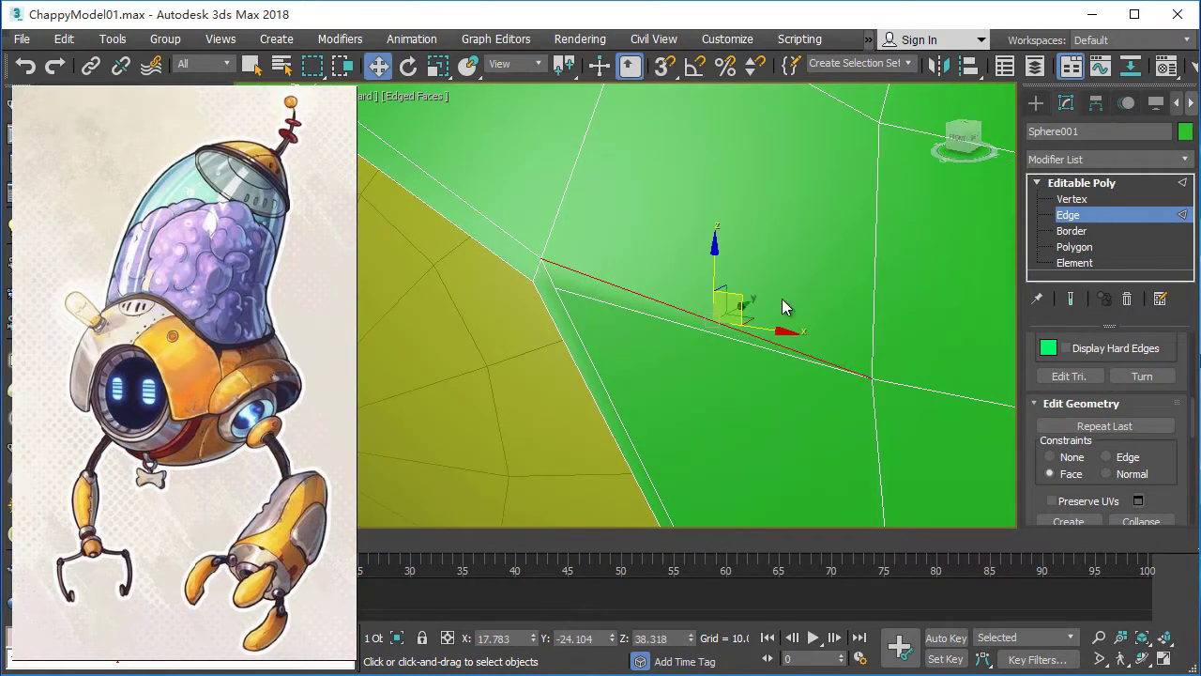
# Orbit and zoom around the head to review the new edge loops on the side flap.
pyautogui.scroll(-2, 660, 322)
pyautogui.scroll(-4, 637, 356)
pyautogui.moveTo(799, 357)
pyautogui.keyDown('alt'); pyautogui.mouseDown(button='middle')
pyautogui.moveTo(710, 367)
pyautogui.moveTo(710, 354)
pyautogui.moveTo(747, 357)
pyautogui.moveTo(816, 325)
pyautogui.mouseUp(button='middle'); pyautogui.keyUp('alt')
pyautogui.scroll(1, 710, 367)
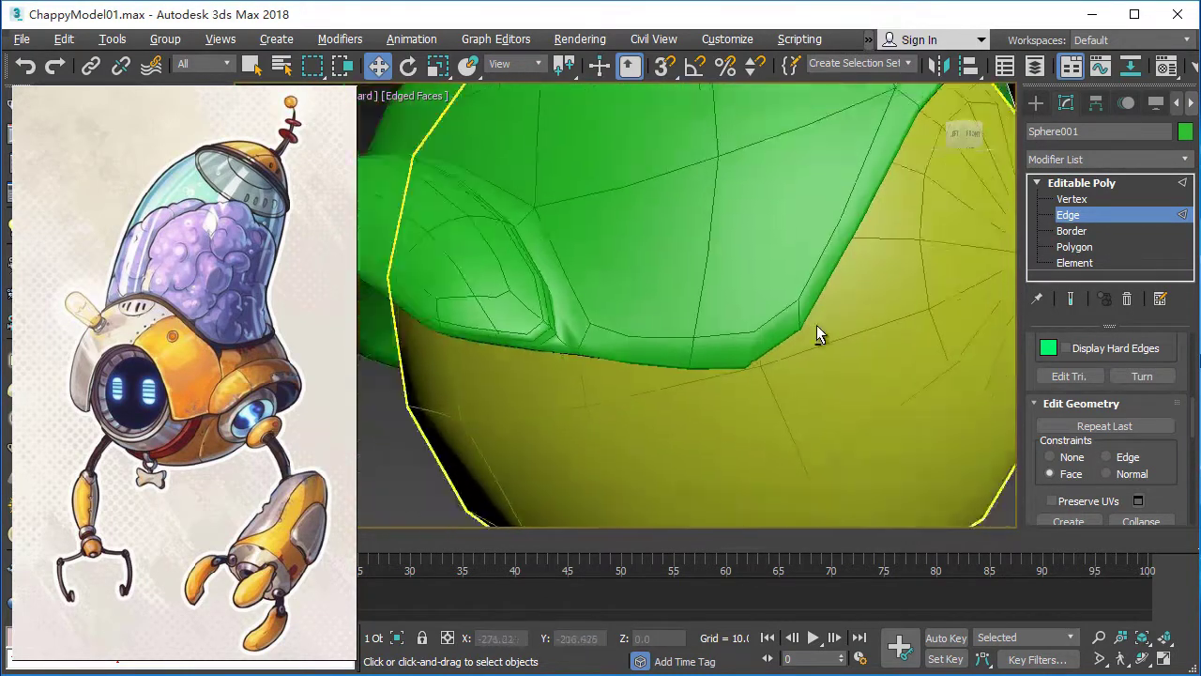
pyautogui.scroll(-4, 815, 402)
pyautogui.moveTo(815, 401)
pyautogui.keyDown('alt'); pyautogui.mouseDown(button='middle')
pyautogui.moveTo(763, 404)
pyautogui.moveTo(795, 392)
pyautogui.moveTo(839, 343)
pyautogui.moveTo(832, 369)
pyautogui.moveTo(802, 384)
pyautogui.moveTo(821, 361)
pyautogui.moveTo(797, 378)
pyautogui.moveTo(713, 335)
pyautogui.moveTo(813, 387)
pyautogui.moveTo(767, 397)
pyautogui.moveTo(794, 435)
pyautogui.moveTo(741, 406)
pyautogui.moveTo(760, 363)
pyautogui.mouseUp(button='middle'); pyautogui.keyUp('alt')
pyautogui.scroll(3, 795, 392)
pyautogui.scroll(2, 788, 394)
pyautogui.scroll(-4, 822, 361)
pyautogui.scroll(4, 927, 424)
pyautogui.scroll(-3, 928, 424)
pyautogui.scroll(-2, 767, 397)
pyautogui.scroll(2, 794, 434)
pyautogui.scroll(4, 1067, 388)
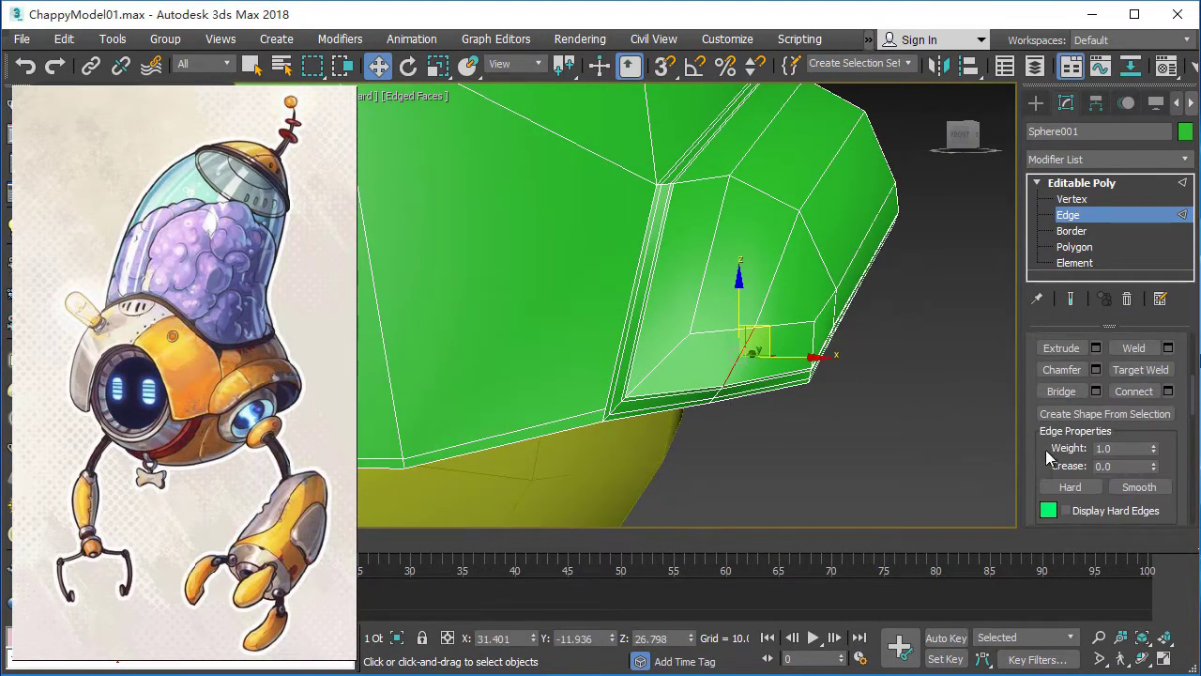
pyautogui.scroll(4, 1045, 456)
pyautogui.moveTo(939, 436)
pyautogui.keyDown('alt'); pyautogui.mouseDown(button='middle')
pyautogui.moveTo(889, 406)
pyautogui.moveTo(873, 427)
pyautogui.mouseUp(button='middle'); pyautogui.keyUp('alt')
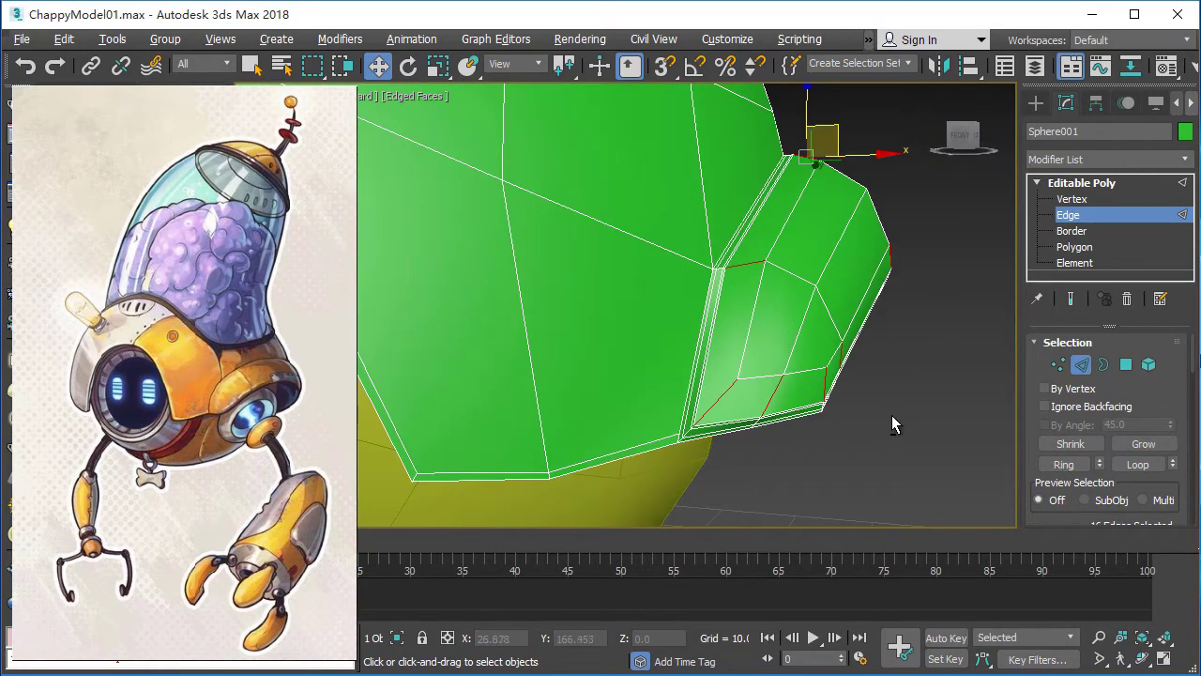
pyautogui.scroll(-3, 893, 415)
pyautogui.keyDown('alt'); pyautogui.moveTo(903, 403); pyautogui.dragTo(832, 422, button='middle'); pyautogui.keyUp('alt')
pyautogui.scroll(3, 841, 422)
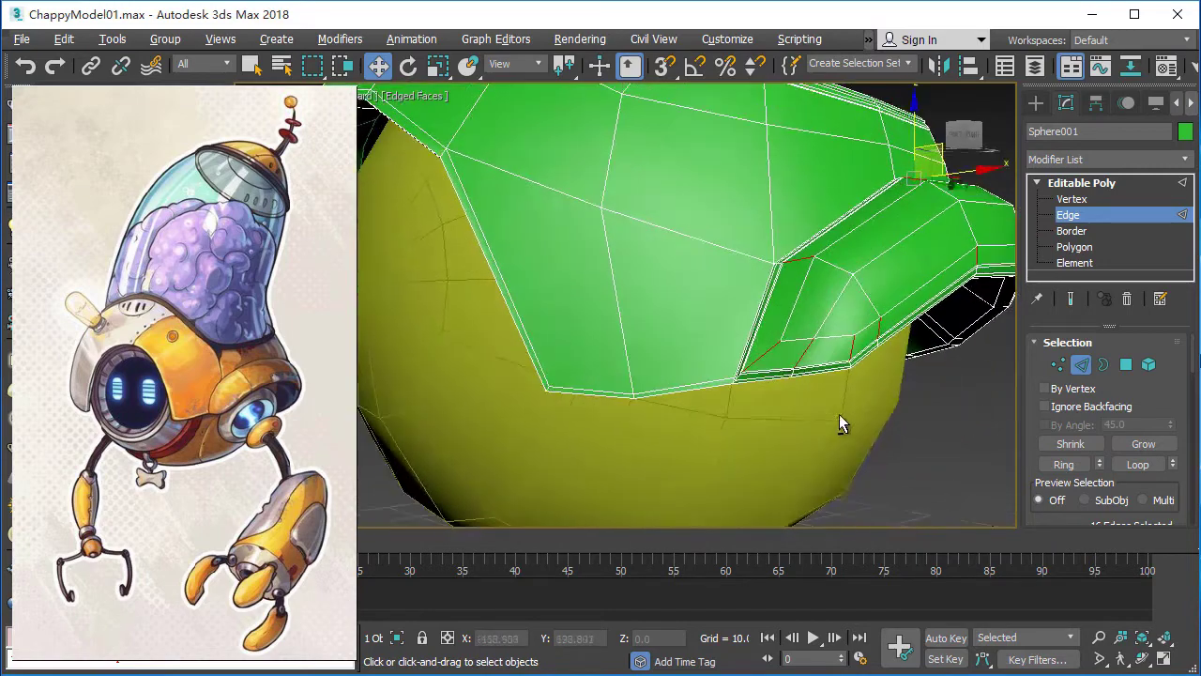
pyautogui.scroll(3, 805, 408)
pyautogui.scroll(2, 719, 399)
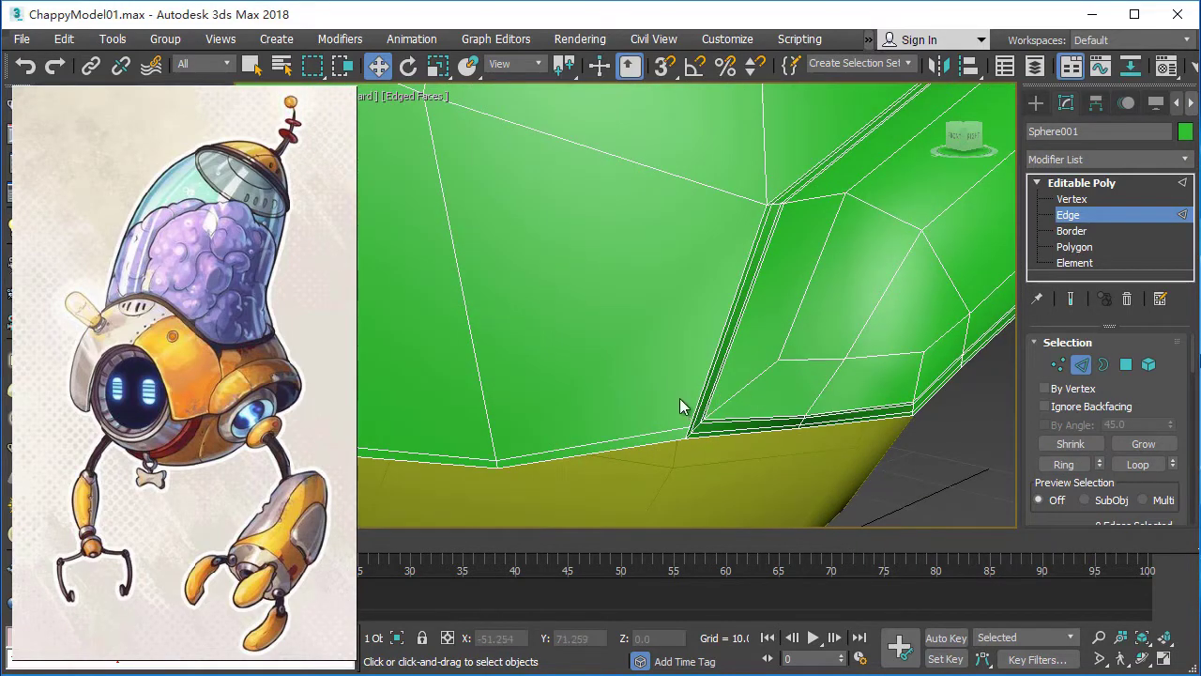
pyautogui.scroll(-2, 680, 405)
pyautogui.scroll(2, 685, 374)
pyautogui.rightClick(654, 286)
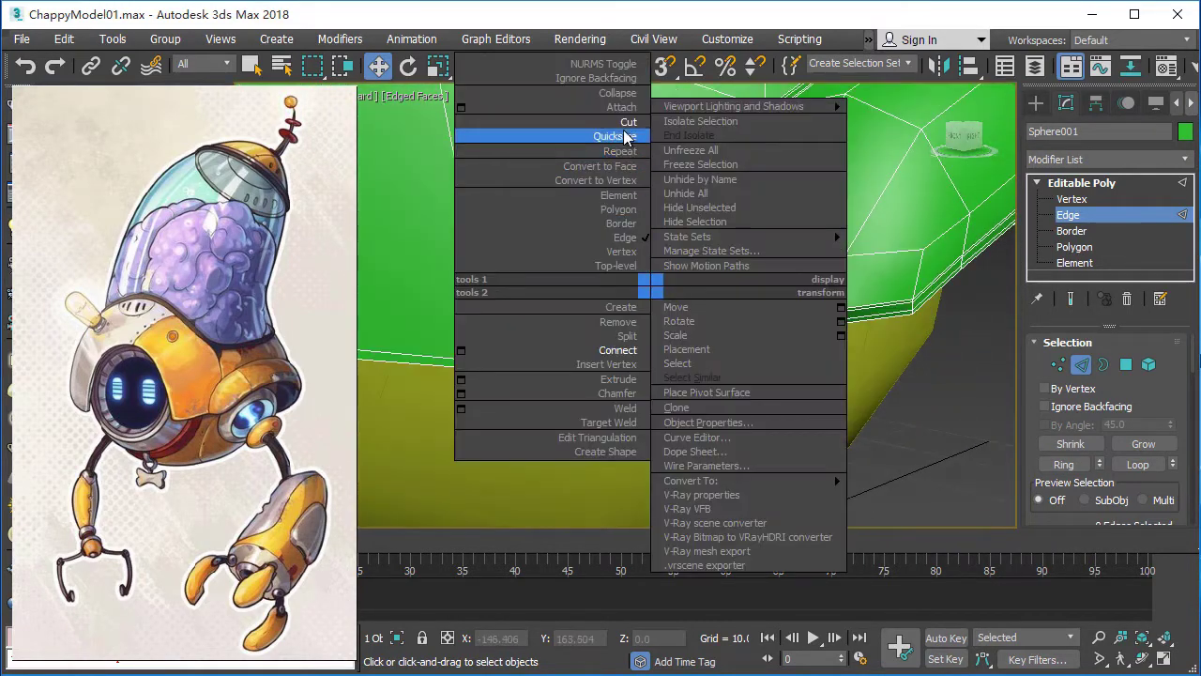
pyautogui.click(625, 136)
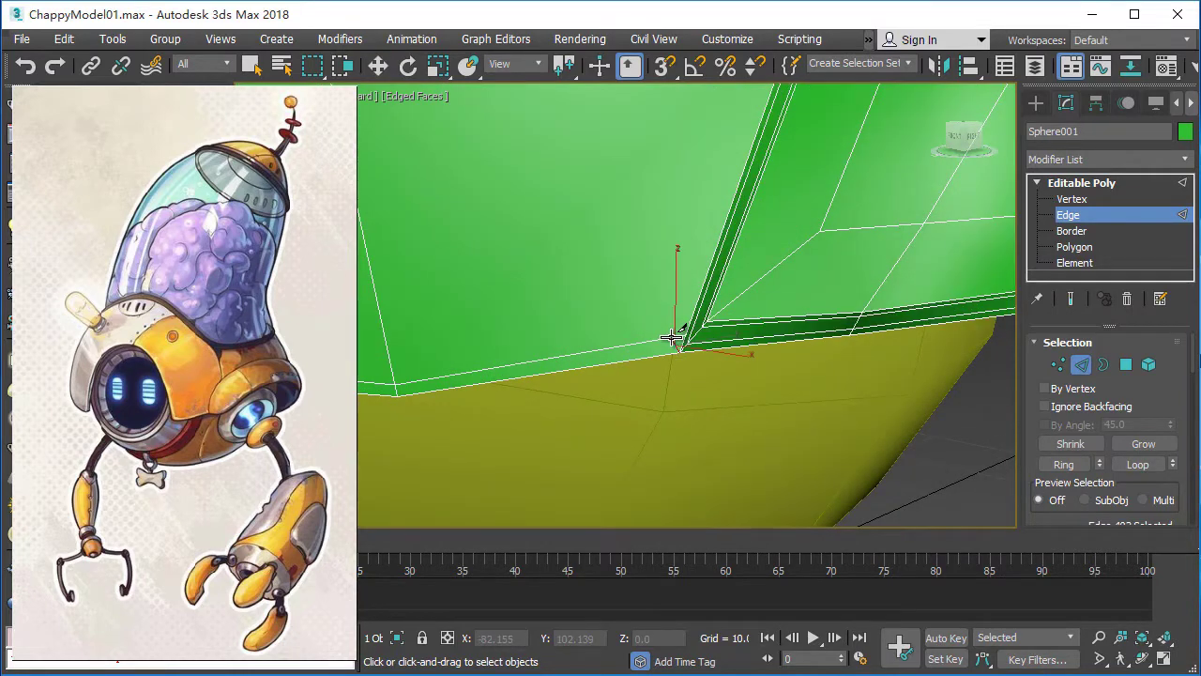
pyautogui.scroll(-2, 670, 338)
pyautogui.moveTo(670, 337); pyautogui.dragTo(649, 435, button='middle')
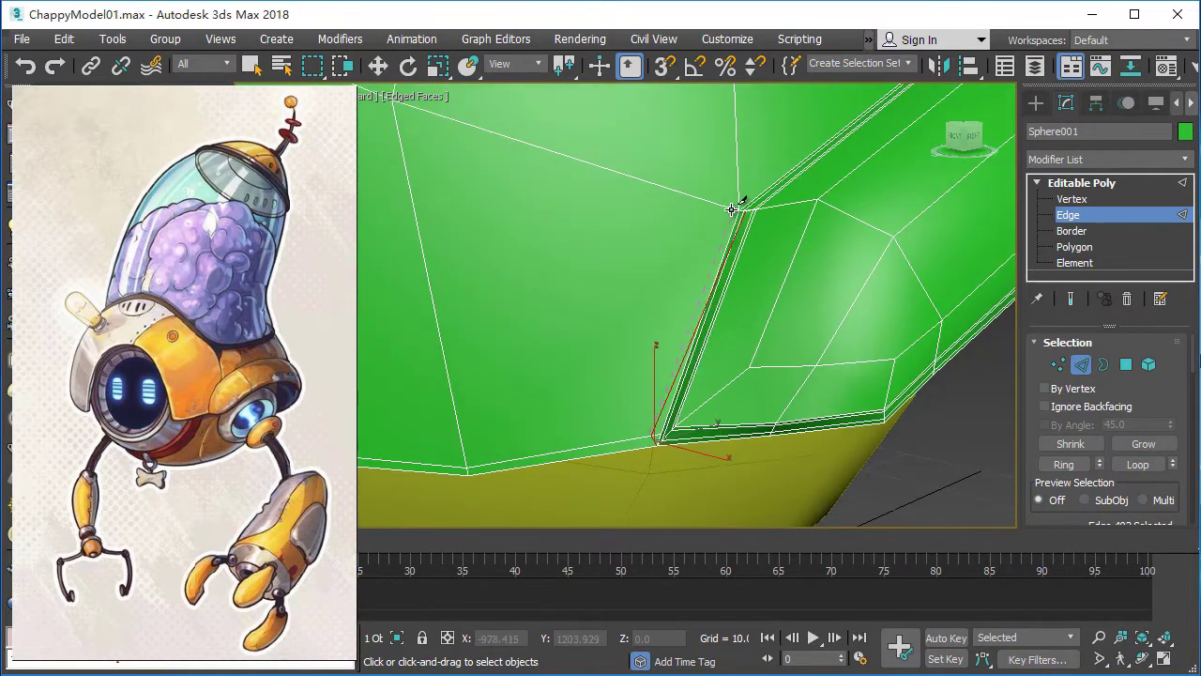
pyautogui.scroll(1, 732, 209)
pyautogui.scroll(1, 740, 271)
pyautogui.scroll(-2, 729, 276)
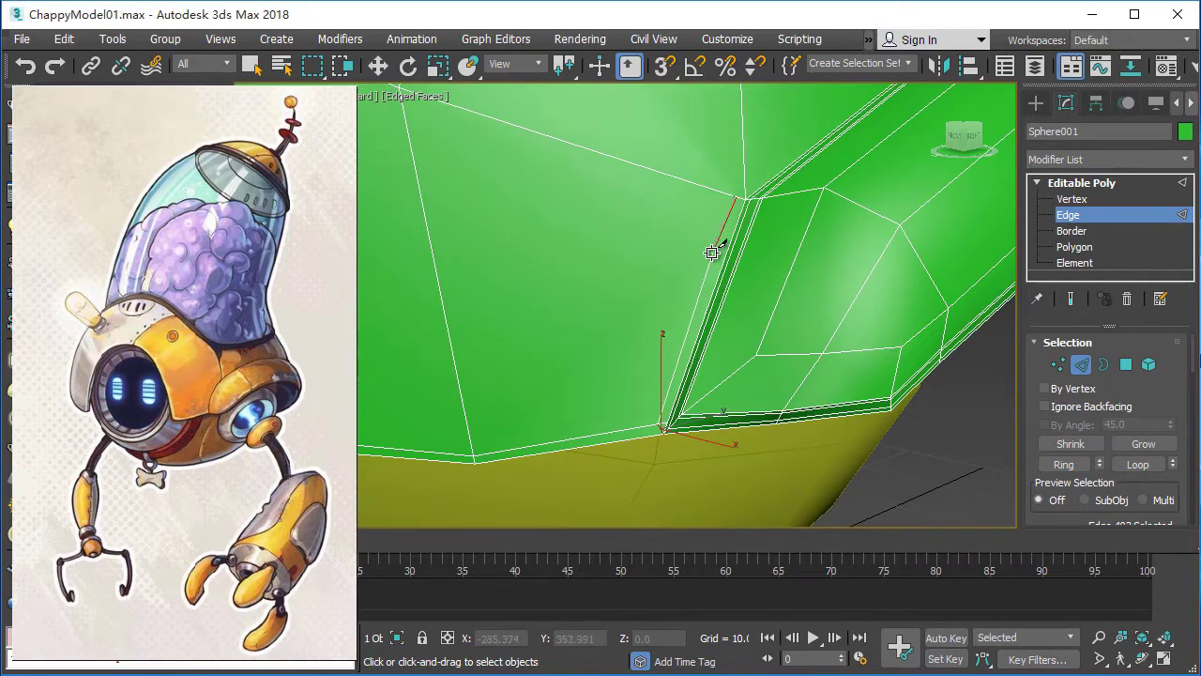
pyautogui.scroll(2, 659, 427)
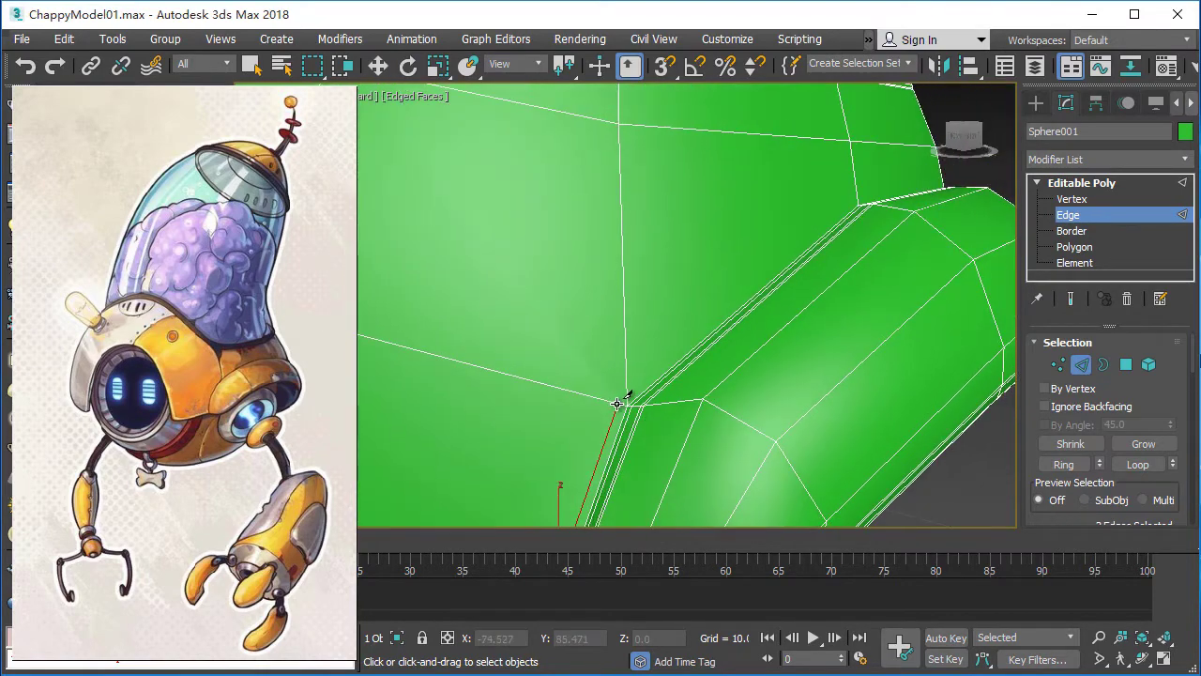
pyautogui.moveTo(877, 198)
pyautogui.keyDown('alt'); pyautogui.mouseDown(button='middle')
pyautogui.moveTo(847, 287)
pyautogui.moveTo(691, 341)
pyautogui.moveTo(420, 304)
pyautogui.mouseUp(button='middle'); pyautogui.keyUp('alt')
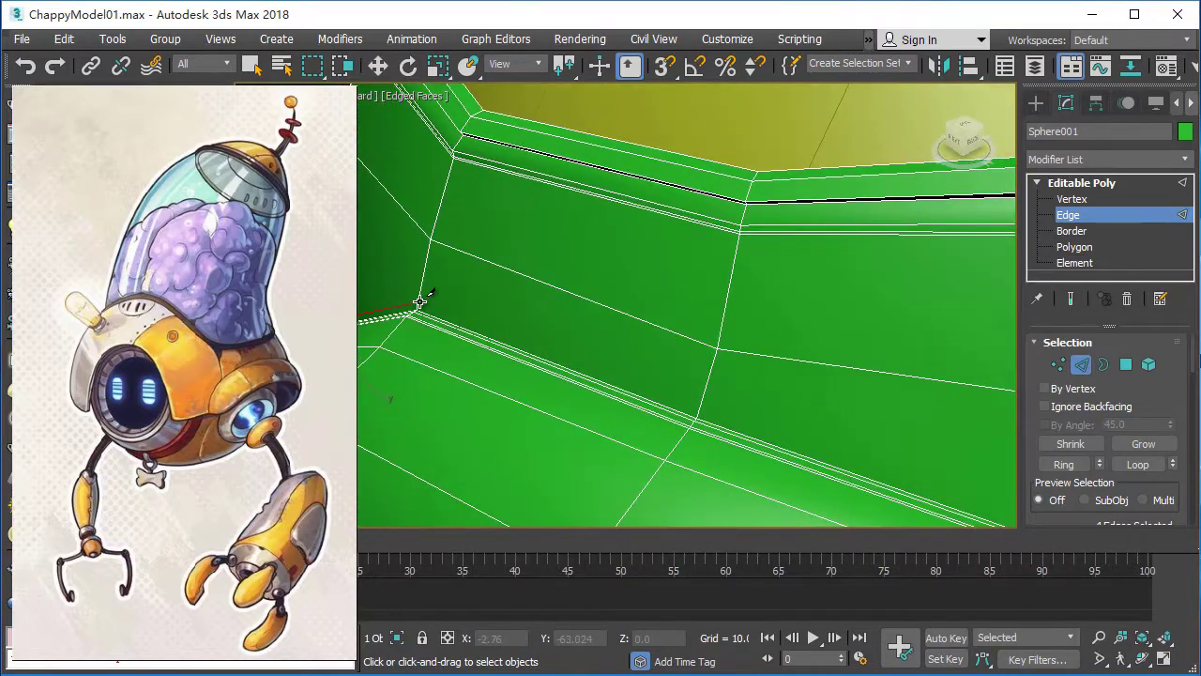
pyautogui.moveTo(702, 408)
pyautogui.mouseDown(button='middle')
pyautogui.moveTo(737, 348)
pyautogui.moveTo(751, 375)
pyautogui.mouseUp(button='middle')
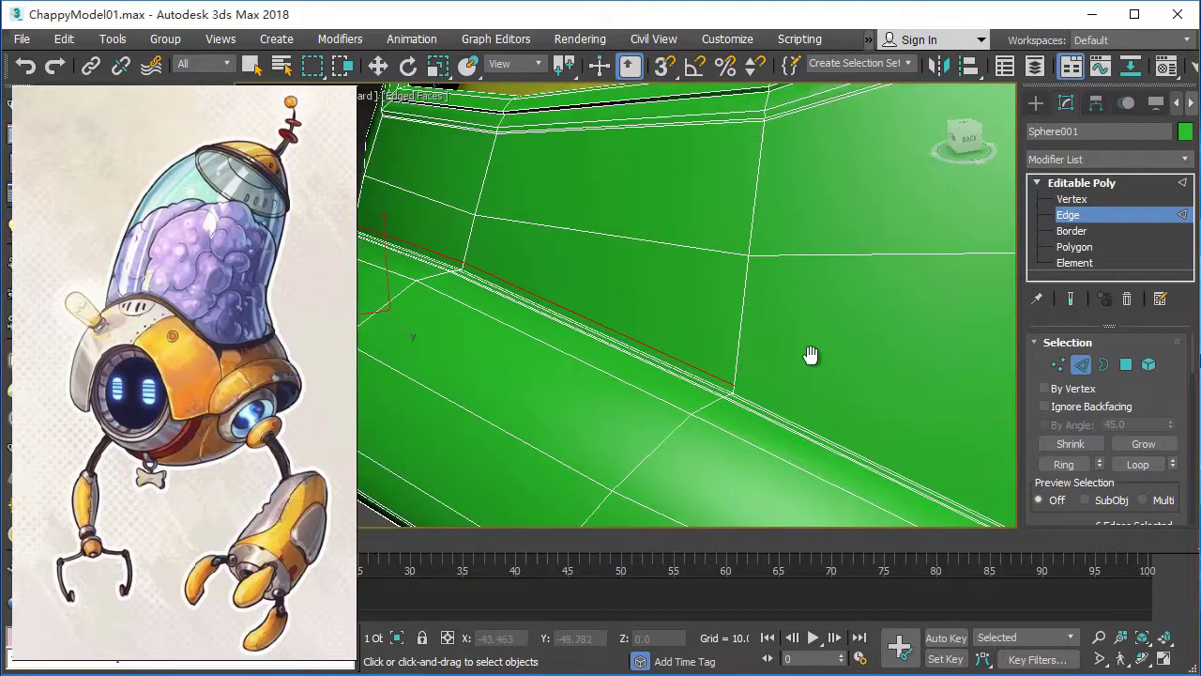
# Select the edge ring across the helmet rim and QuickSlice a new loop through it.
pyautogui.keyDown('alt'); pyautogui.moveTo(810, 354); pyautogui.dragTo(716, 341, button='middle'); pyautogui.keyUp('alt')
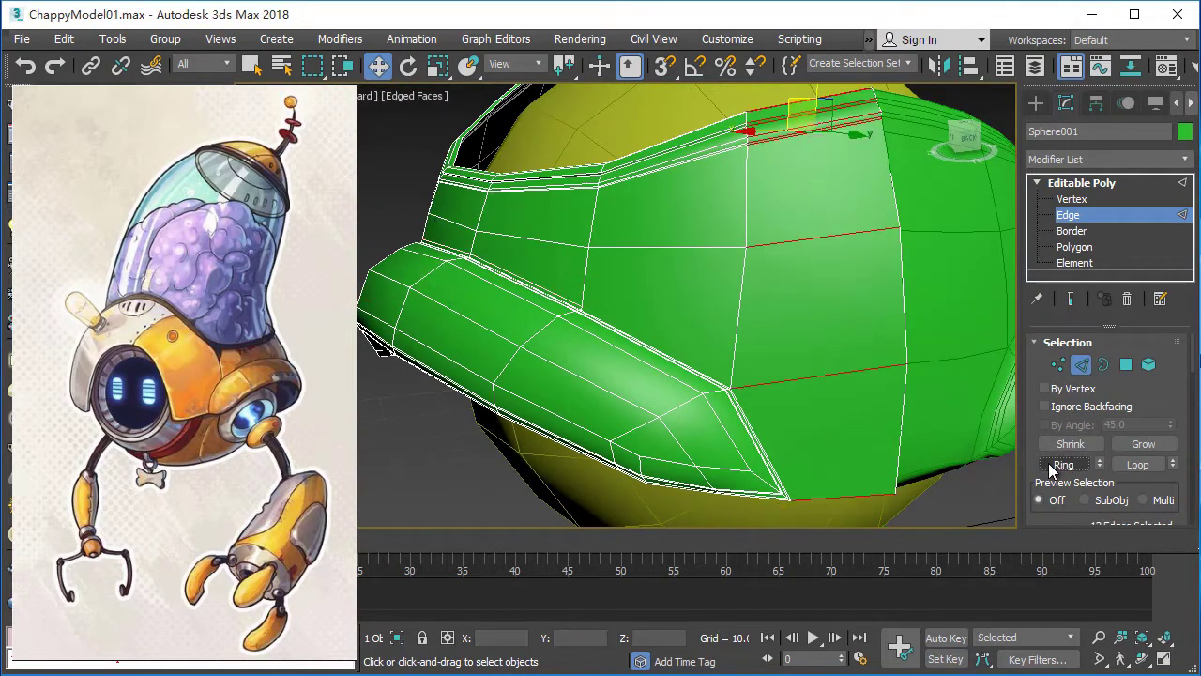
pyautogui.click(1049, 463)
pyautogui.rightClick(830, 394)
pyautogui.rightClick(830, 336)
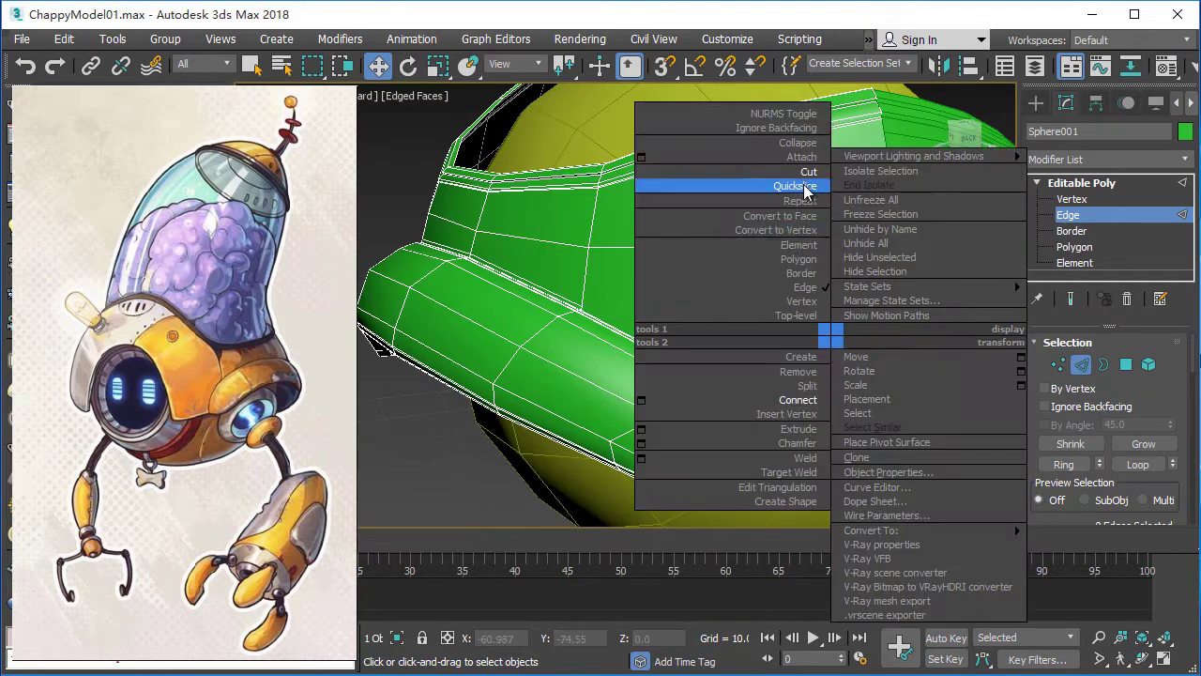
pyautogui.click(796, 185)
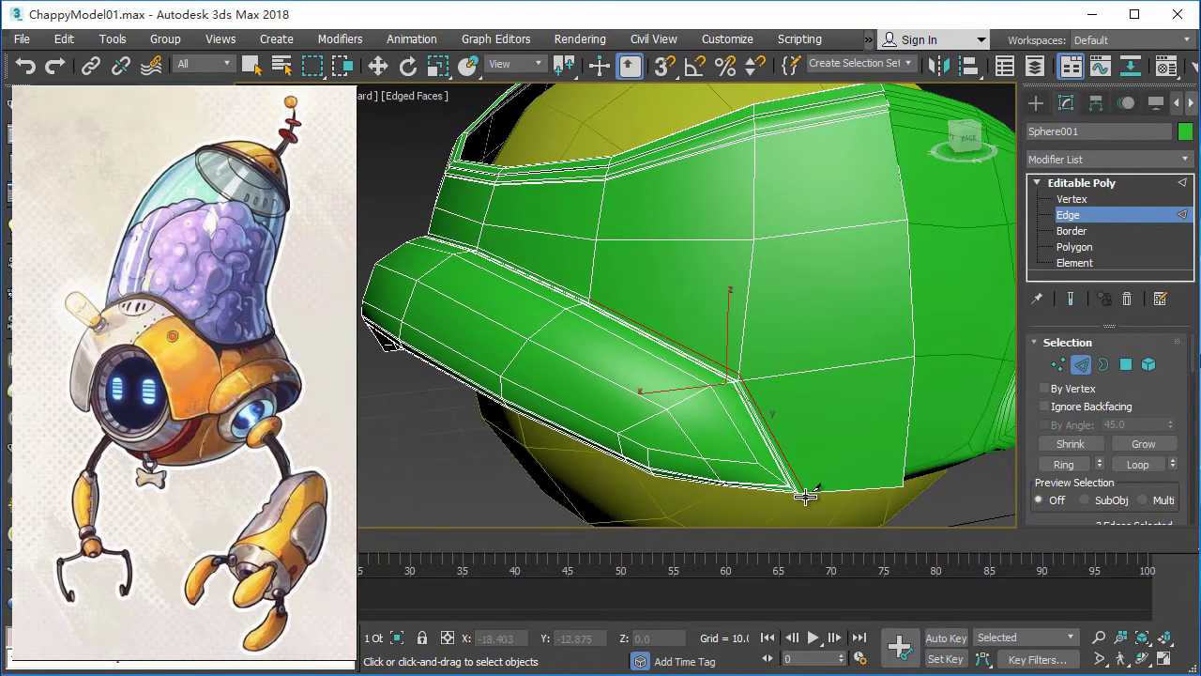
# Clear the edge selection on the green helmet shell.
pyautogui.scroll(3, 804, 379)
pyautogui.rightClick(803, 379)
pyautogui.press('Escape')
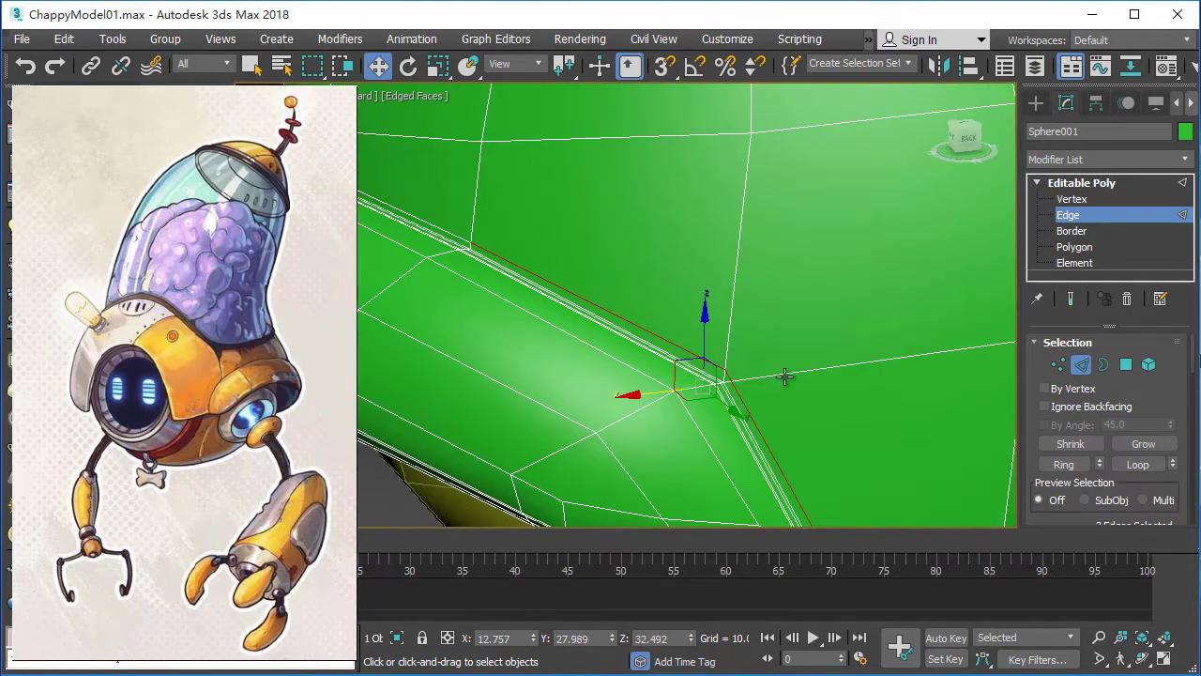
pyautogui.scroll(-3, 866, 344)
pyautogui.rightClick(817, 313)
pyautogui.press('Escape')
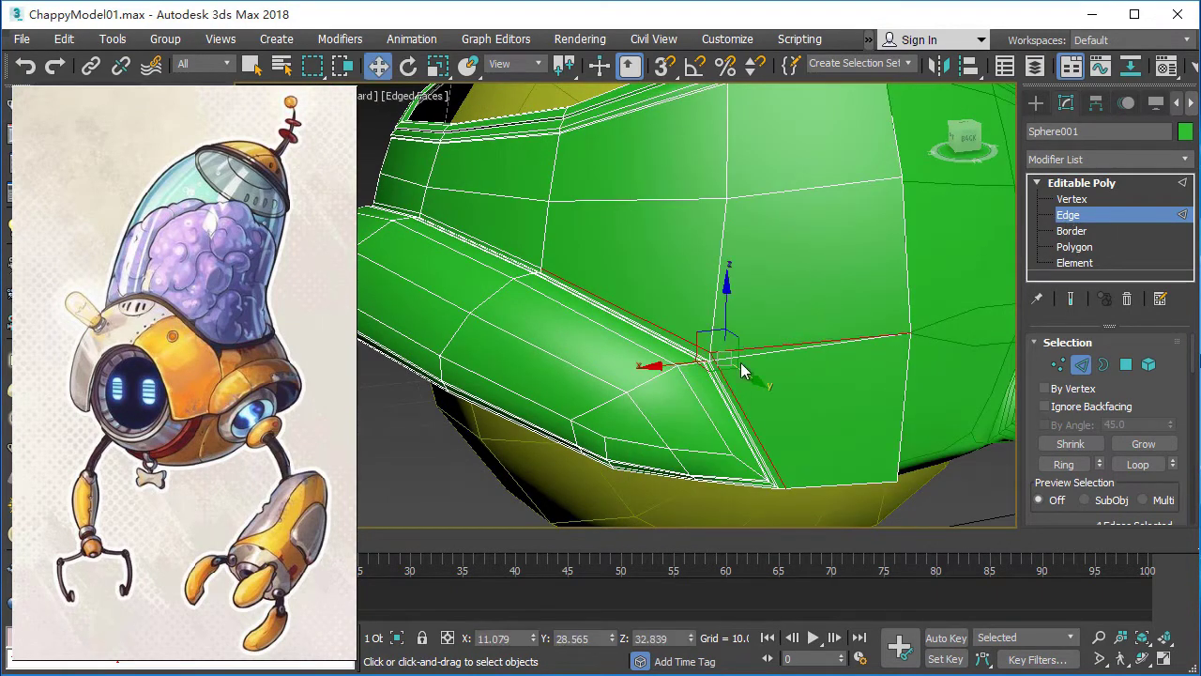
pyautogui.click(740, 394)
pyautogui.scroll(2, 730, 357)
pyautogui.scroll(2, 728, 351)
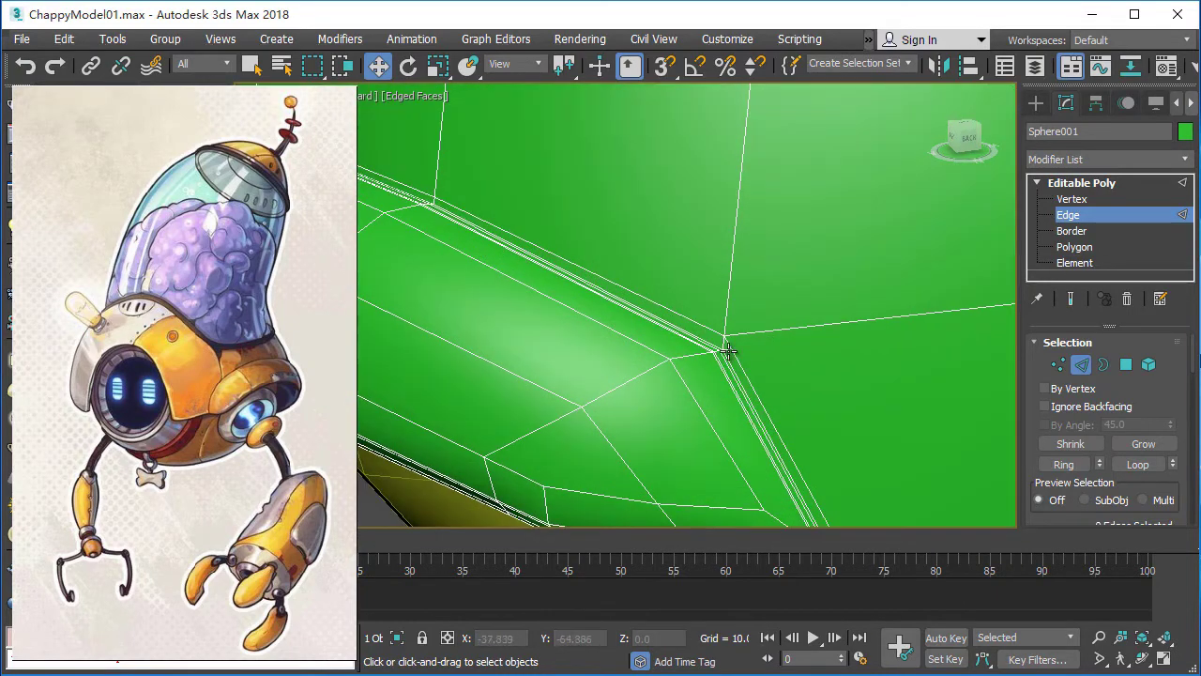
pyautogui.scroll(2, 728, 361)
pyautogui.click(696, 351)
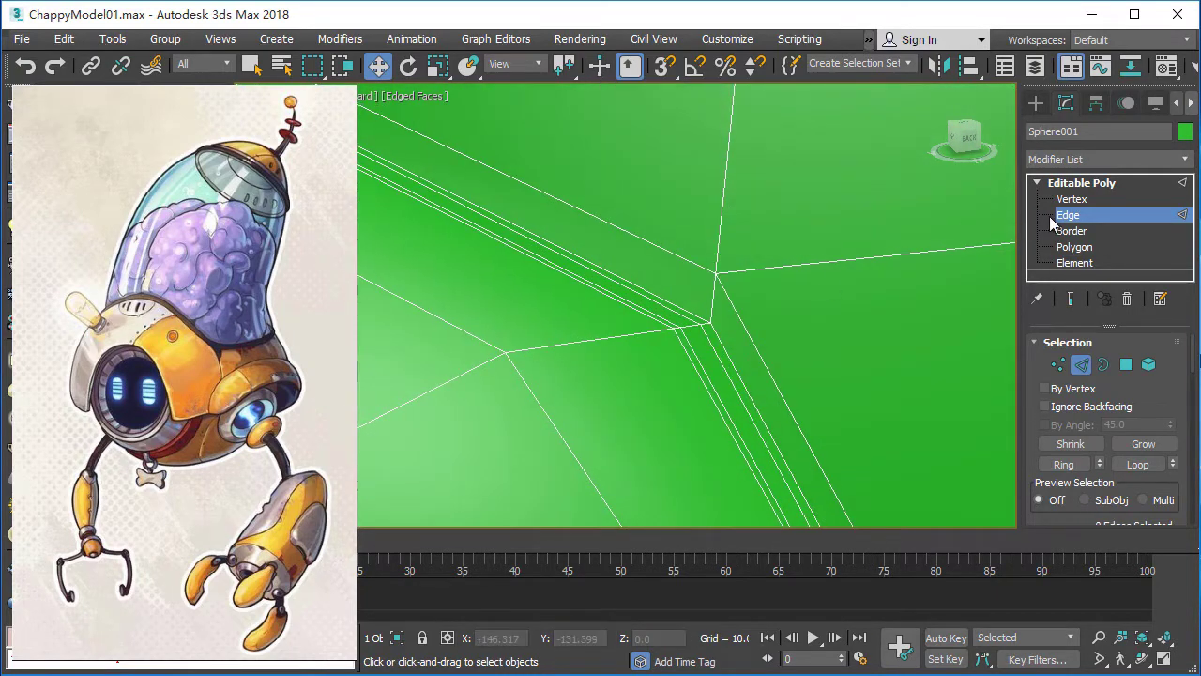
# Cut a new edge from a vertex toward the rim corner.
pyautogui.scroll(-4, 763, 329)
pyautogui.scroll(2, 566, 328)
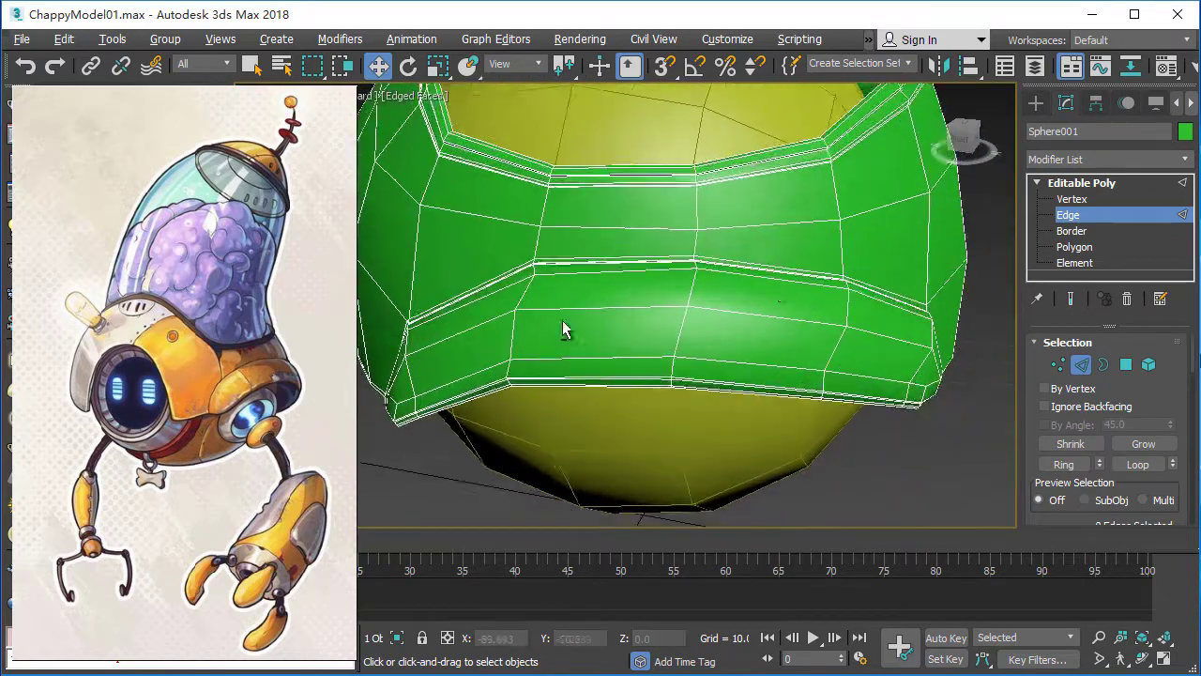
pyautogui.scroll(2, 544, 341)
pyautogui.scroll(2, 594, 347)
pyautogui.scroll(-2, 699, 404)
pyautogui.scroll(2, 785, 402)
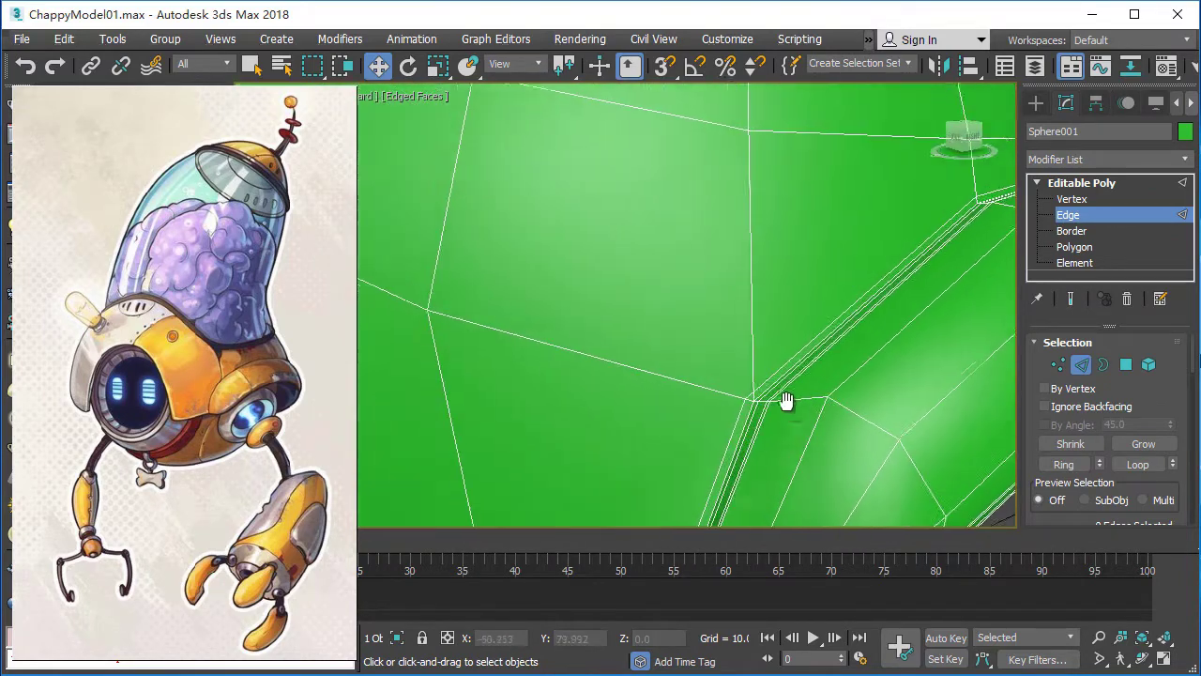
pyautogui.scroll(1, 762, 404)
pyautogui.press('q')
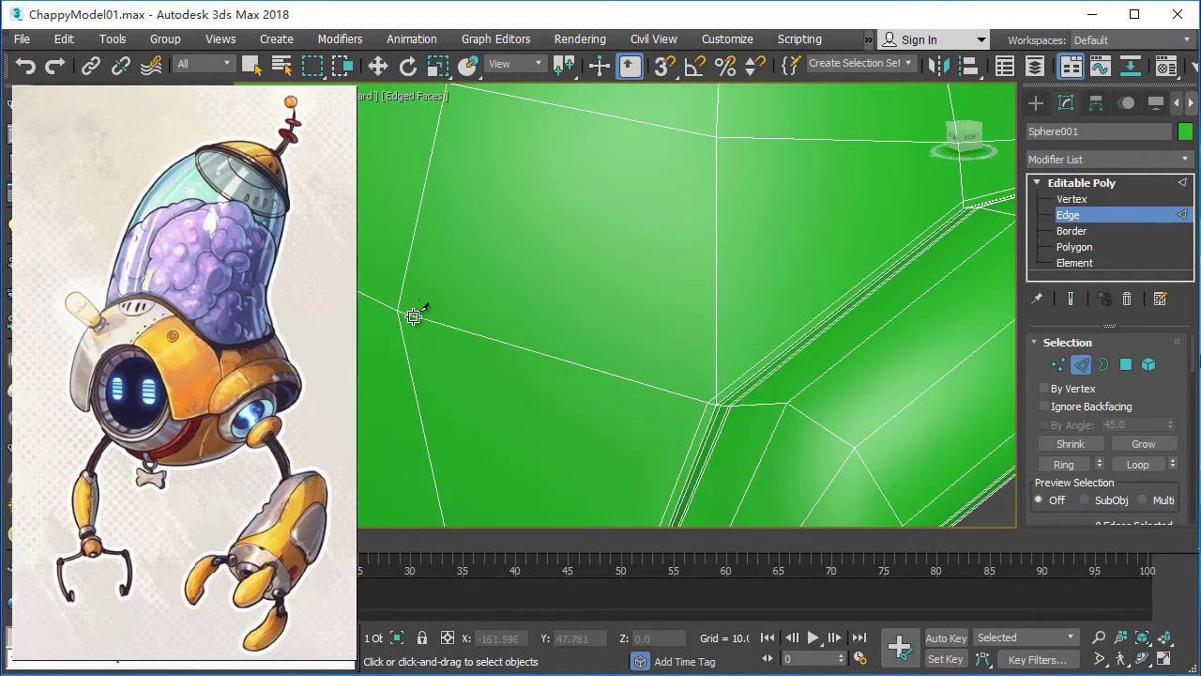
pyautogui.click(401, 310)
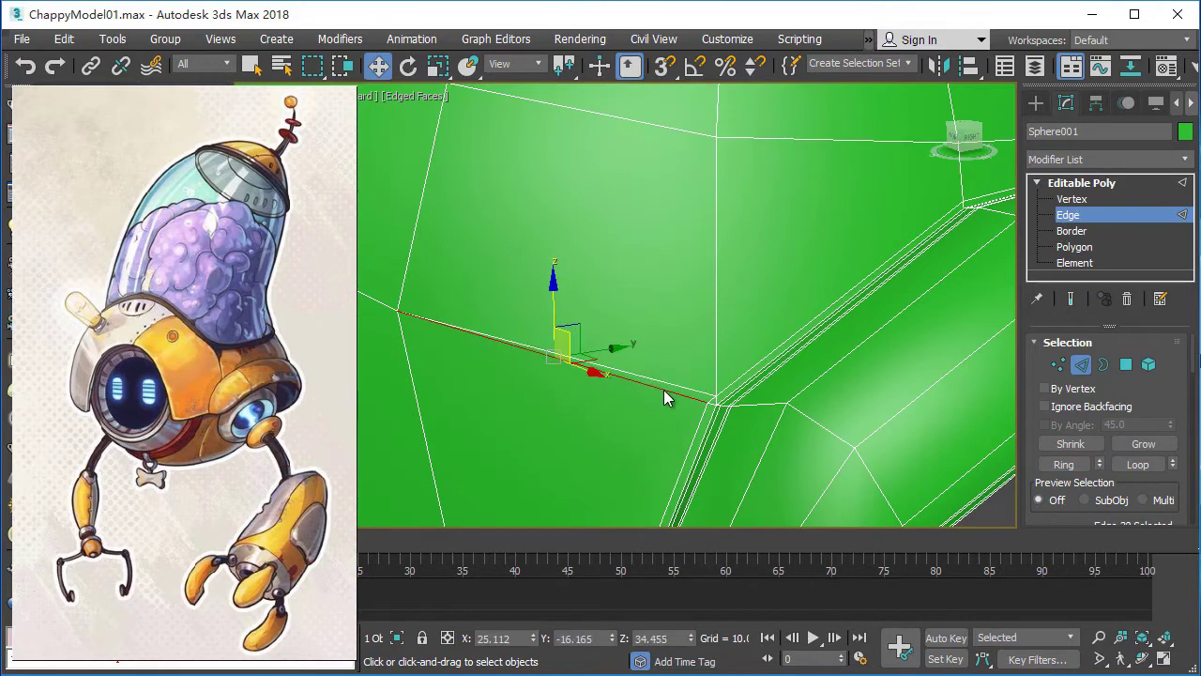
pyautogui.scroll(1, 663, 389)
# Remove the stray edge near the rim corner.
pyautogui.click(700, 415)
pyautogui.rightClick(729, 391)
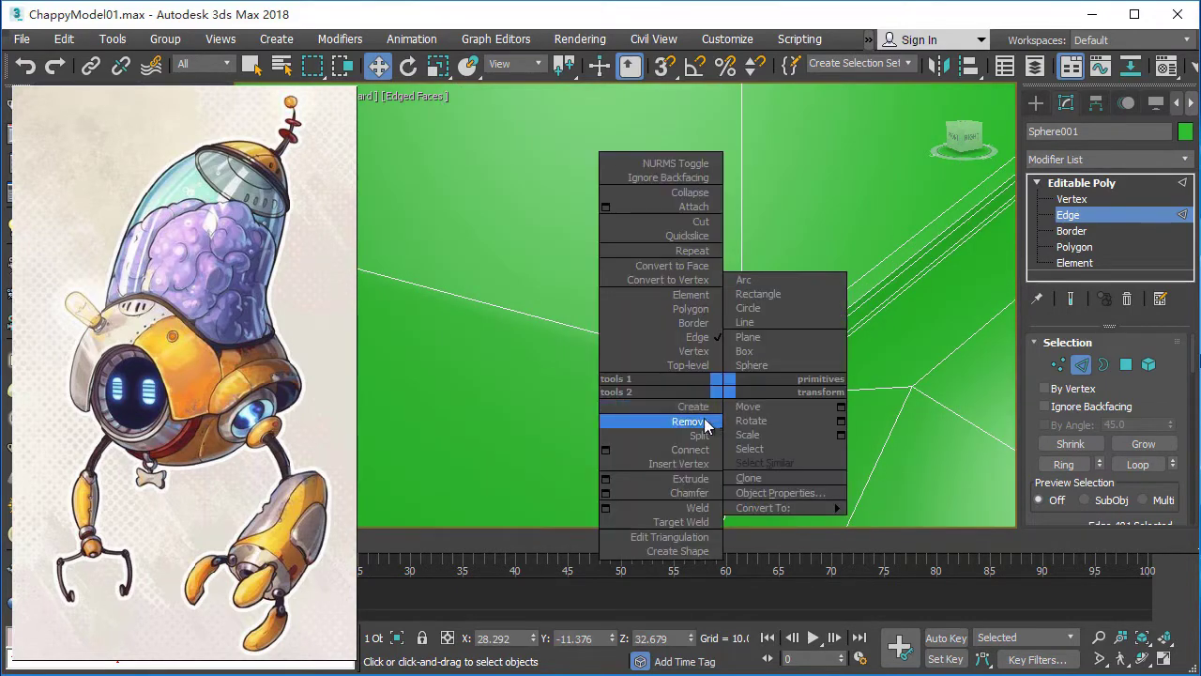
pyautogui.click(648, 422)
pyautogui.scroll(-3, 764, 423)
pyautogui.scroll(3, 764, 419)
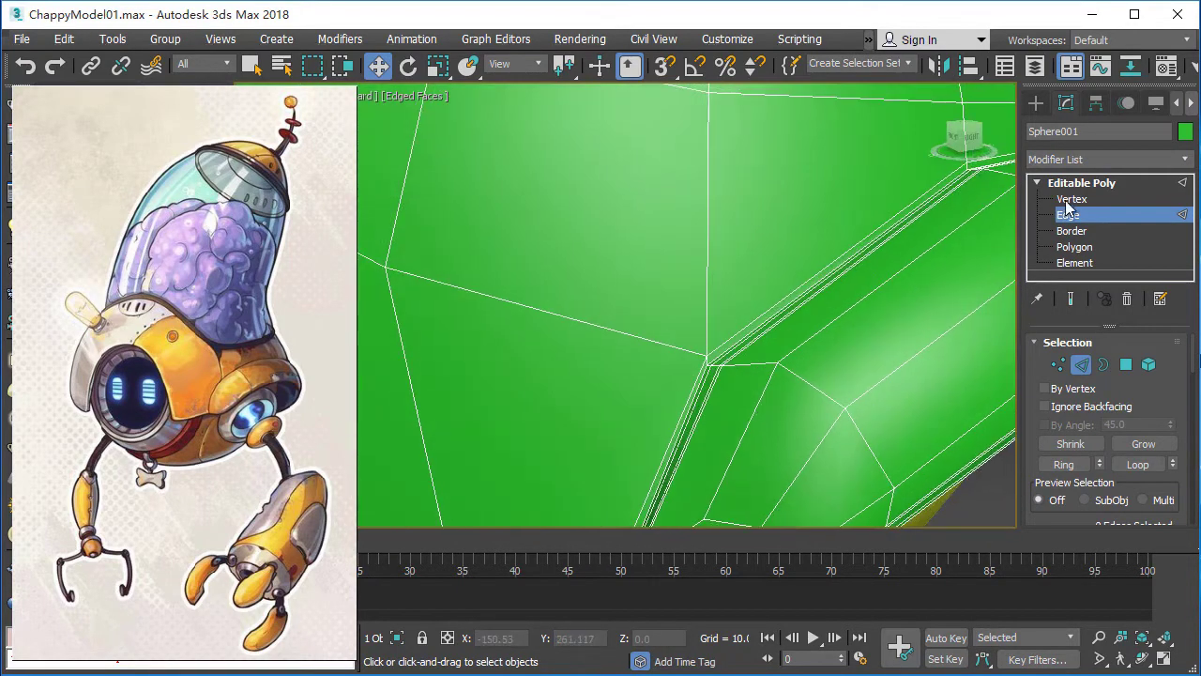
pyautogui.scroll(-5, 1187, 388)
pyautogui.scroll(-2, 1187, 388)
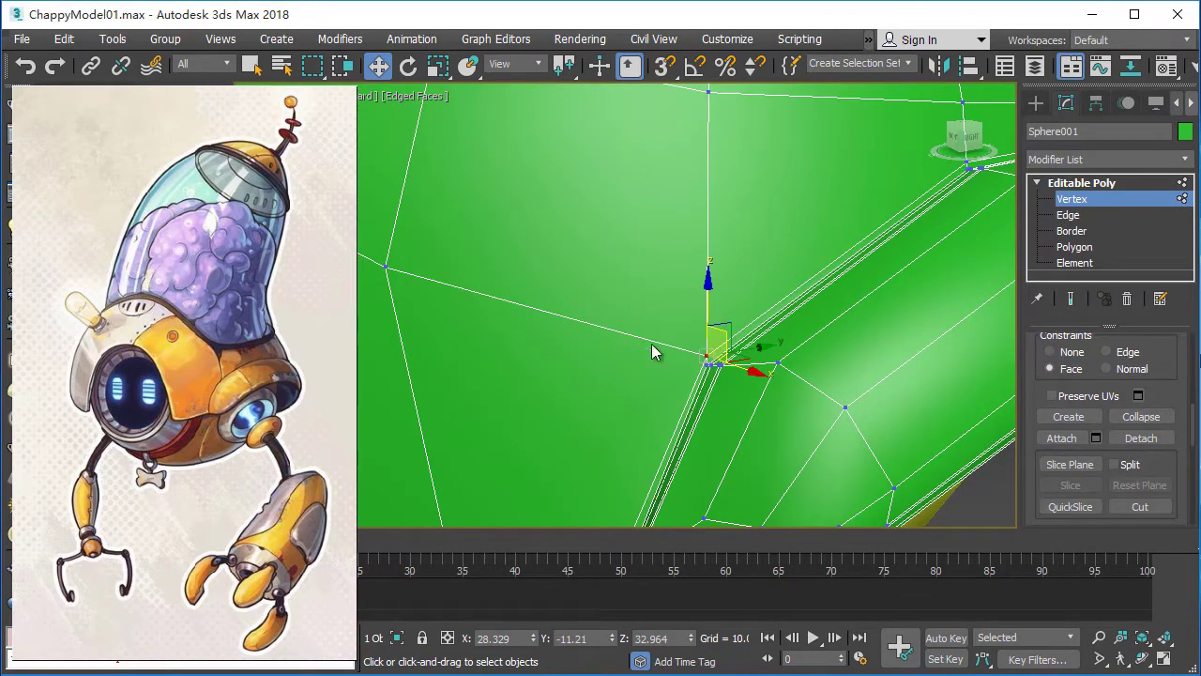
pyautogui.scroll(-3, 912, 288)
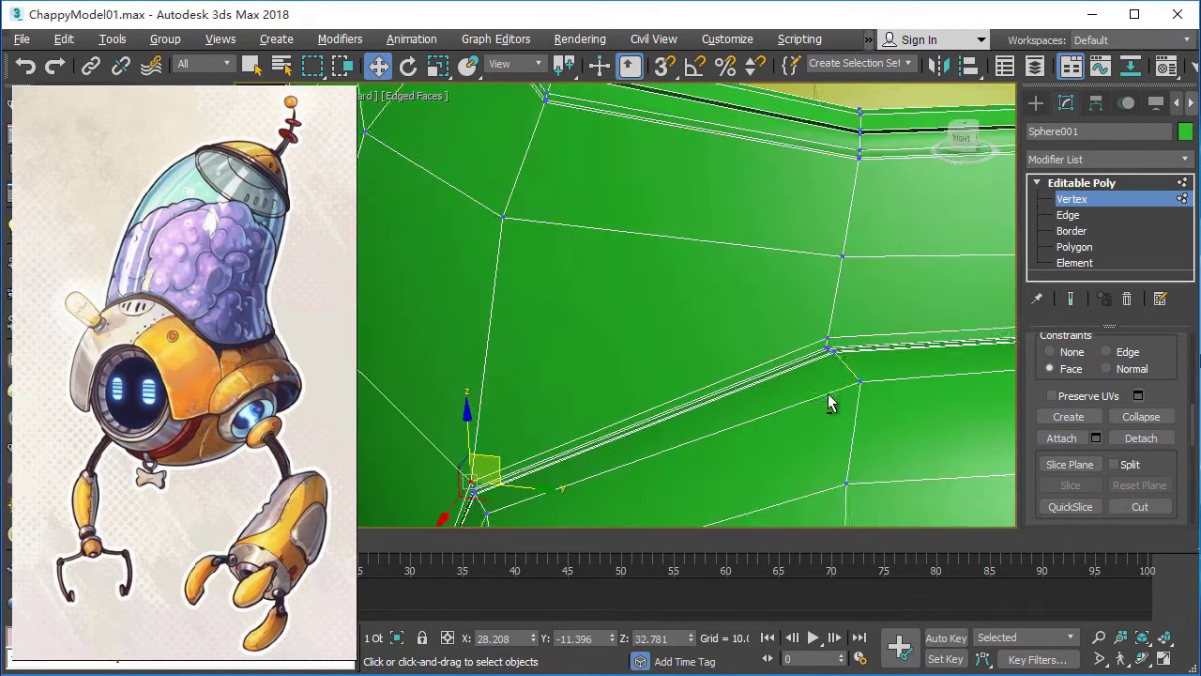
pyautogui.scroll(-3, 898, 381)
pyautogui.scroll(2, 926, 394)
pyautogui.scroll(3, 817, 424)
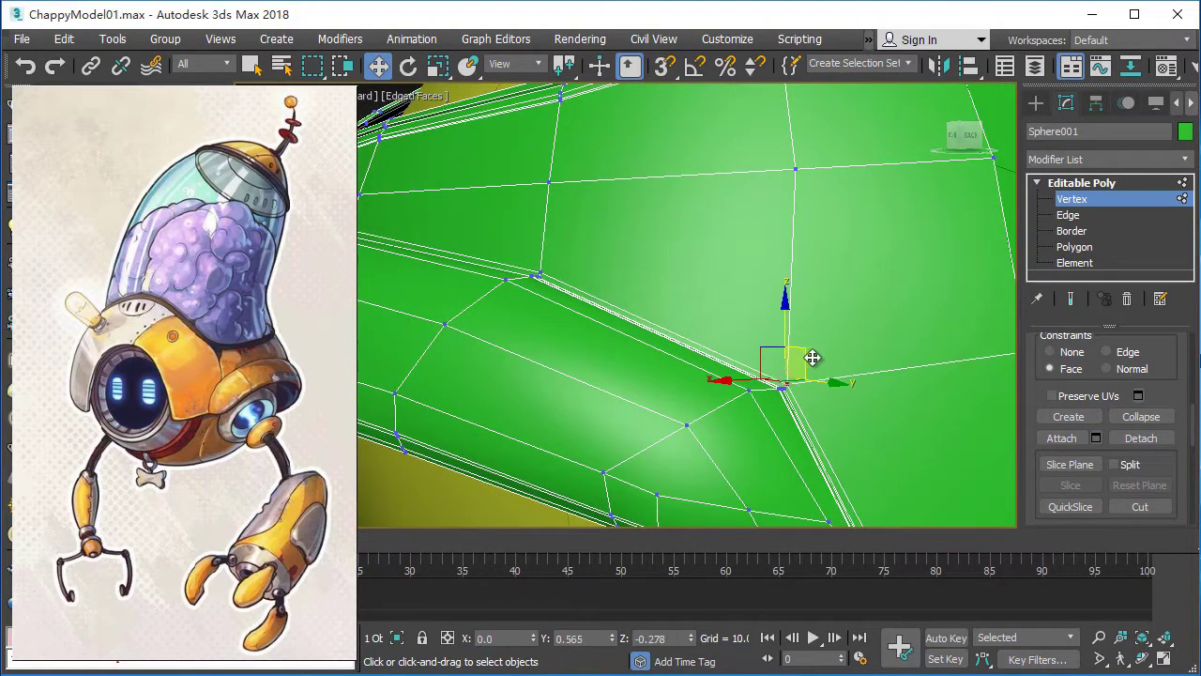
pyautogui.scroll(-5, 813, 357)
pyautogui.moveTo(815, 419)
pyautogui.keyDown('alt'); pyautogui.mouseDown(button='middle')
pyautogui.moveTo(721, 397)
pyautogui.moveTo(892, 369)
pyautogui.moveTo(719, 363)
pyautogui.moveTo(907, 415)
pyautogui.mouseUp(button='middle'); pyautogui.keyUp('alt')
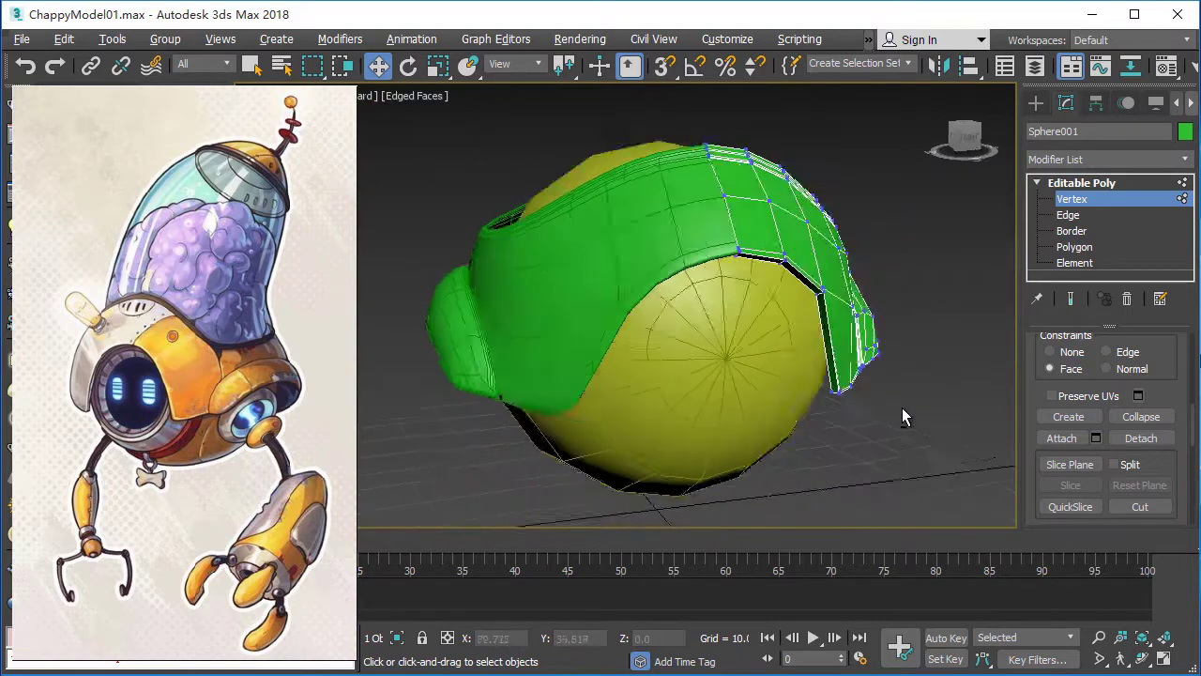
pyautogui.scroll(5, 838, 394)
pyautogui.moveTo(838, 394)
pyautogui.keyDown('alt'); pyautogui.mouseDown(button='middle')
pyautogui.moveTo(692, 309)
pyautogui.moveTo(946, 336)
pyautogui.mouseUp(button='middle'); pyautogui.keyUp('alt')
pyautogui.press('2')
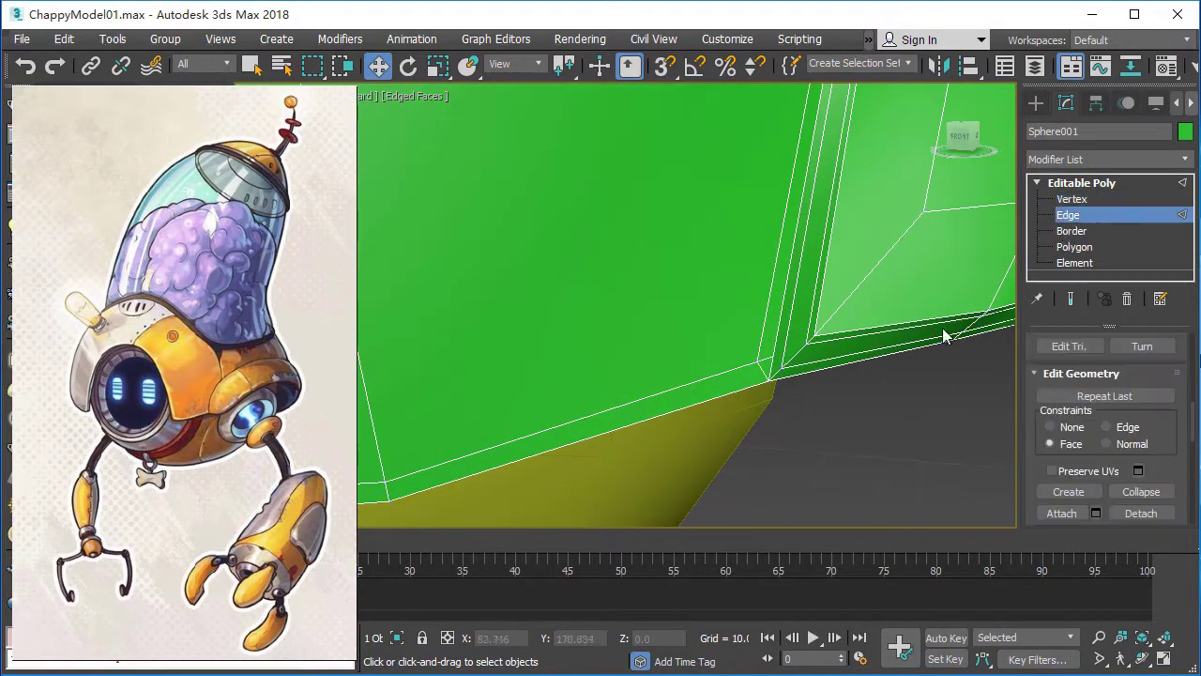
pyautogui.rightClick(767, 359)
pyautogui.press('Escape')
pyautogui.scroll(-5, 840, 404)
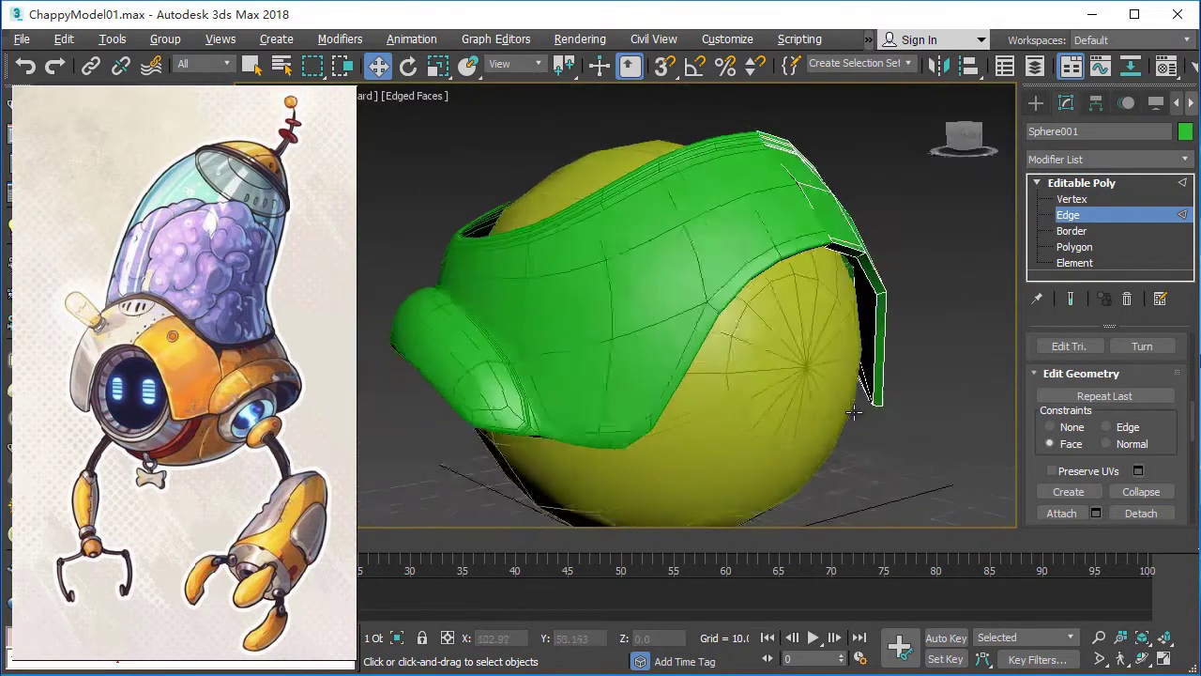
pyautogui.moveTo(839, 404)
pyautogui.keyDown('alt'); pyautogui.mouseDown(button='middle')
pyautogui.moveTo(851, 374)
pyautogui.moveTo(772, 397)
pyautogui.moveTo(748, 269)
pyautogui.moveTo(756, 283)
pyautogui.mouseUp(button='middle'); pyautogui.keyUp('alt')
pyautogui.scroll(5, 782, 395)
pyautogui.scroll(-3, 758, 289)
pyautogui.scroll(-3, 759, 315)
pyautogui.scroll(2, 768, 335)
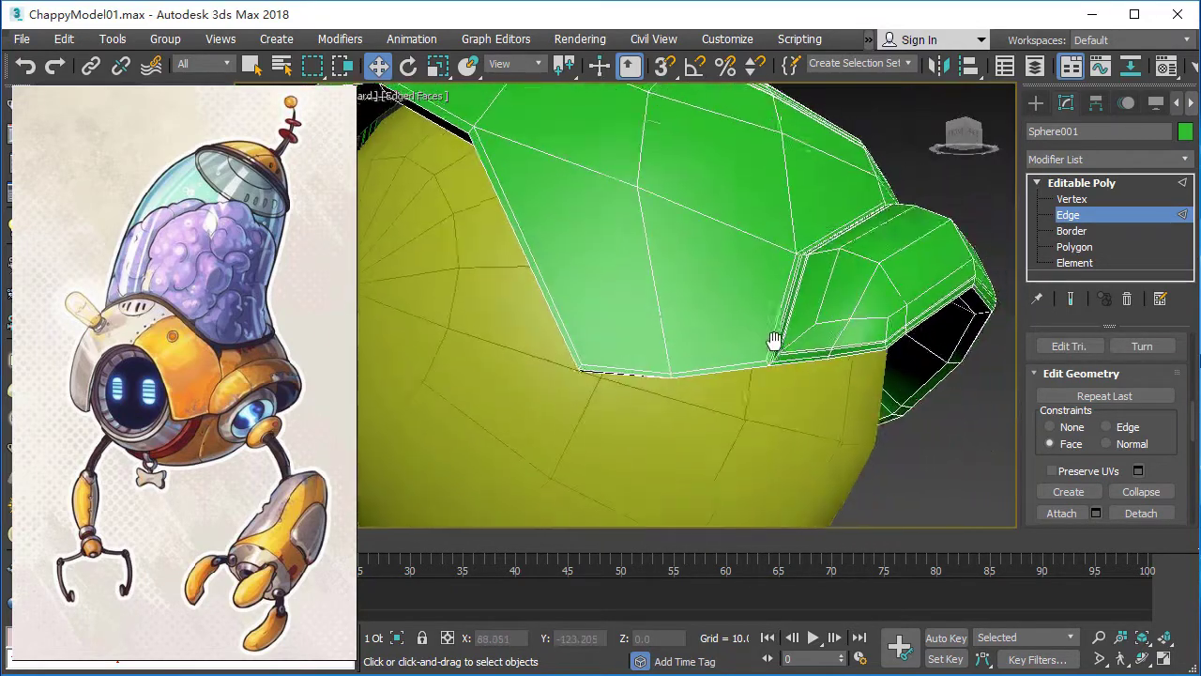
pyautogui.scroll(2, 772, 361)
pyautogui.moveTo(879, 392)
pyautogui.keyDown('alt'); pyautogui.mouseDown(button='middle')
pyautogui.moveTo(738, 354)
pyautogui.moveTo(784, 339)
pyautogui.moveTo(774, 347)
pyautogui.moveTo(858, 347)
pyautogui.moveTo(764, 365)
pyautogui.mouseUp(button='middle'); pyautogui.keyUp('alt')
pyautogui.scroll(2, 738, 354)
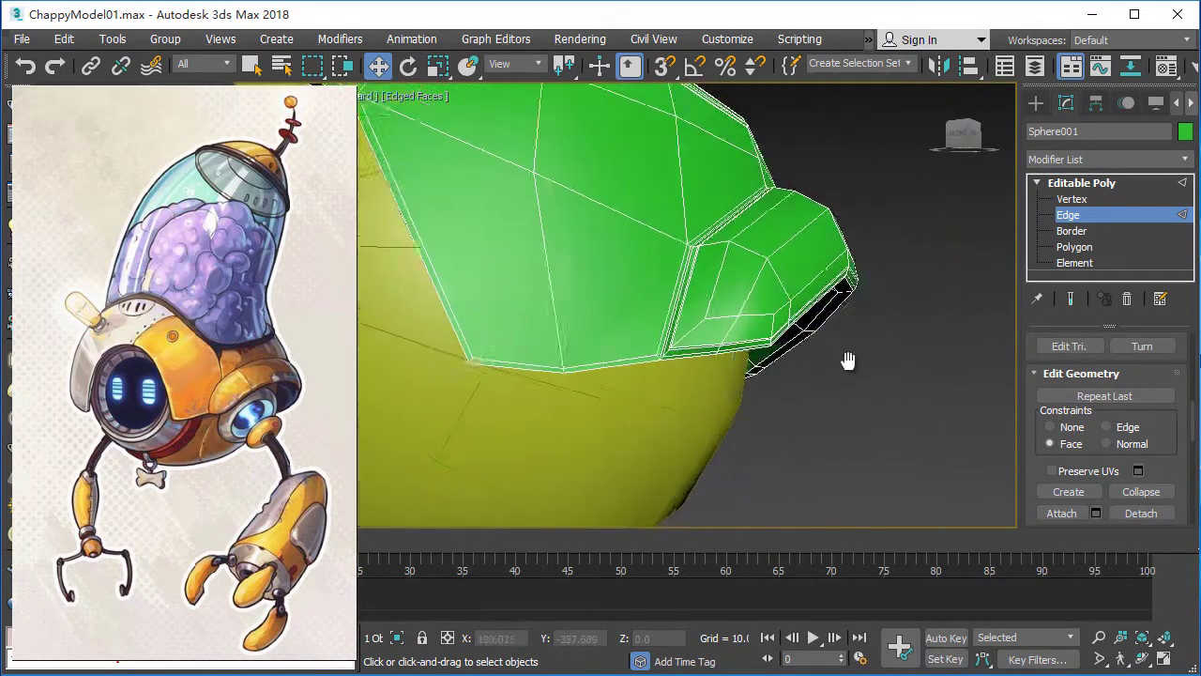
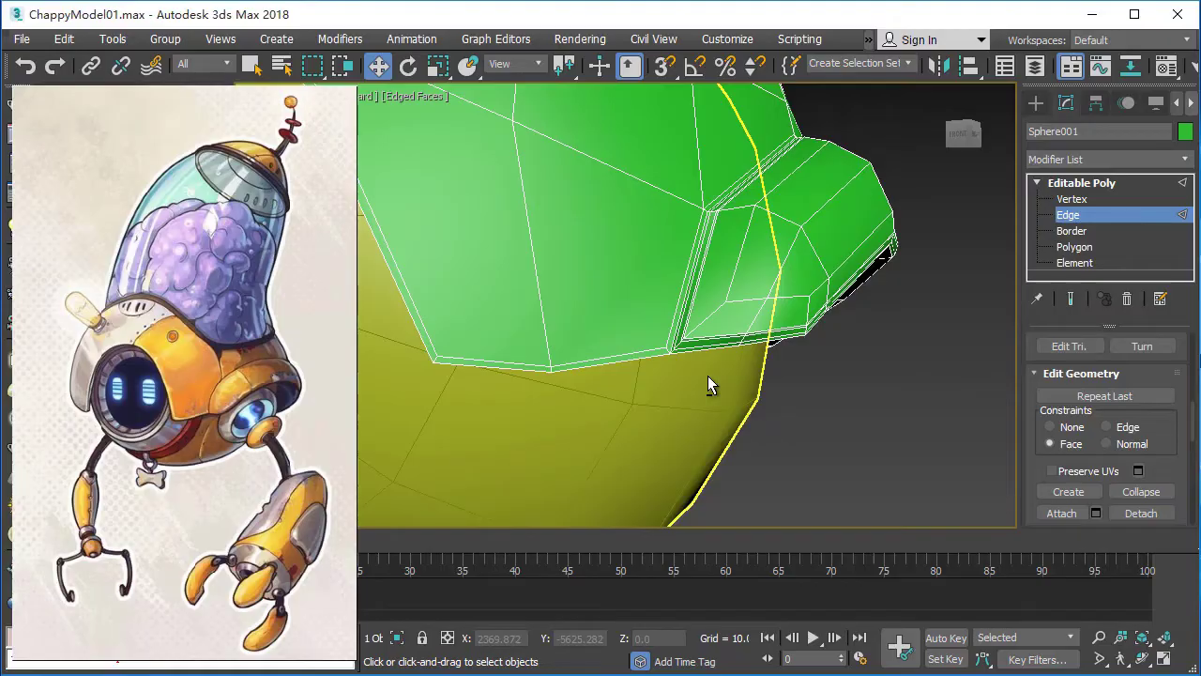
# Select a ring of 19 edges around the green shell's visor lip.
pyautogui.moveTo(708, 375)
pyautogui.keyDown('alt'); pyautogui.mouseDown(button='middle')
pyautogui.moveTo(801, 366)
pyautogui.moveTo(795, 393)
pyautogui.moveTo(772, 359)
pyautogui.moveTo(788, 429)
pyautogui.moveTo(855, 390)
pyautogui.moveTo(778, 394)
pyautogui.moveTo(794, 394)
pyautogui.moveTo(795, 372)
pyautogui.moveTo(796, 421)
pyautogui.moveTo(807, 397)
pyautogui.moveTo(787, 424)
pyautogui.mouseUp(button='middle'); pyautogui.keyUp('alt')
pyautogui.press('1')
pyautogui.press('2')
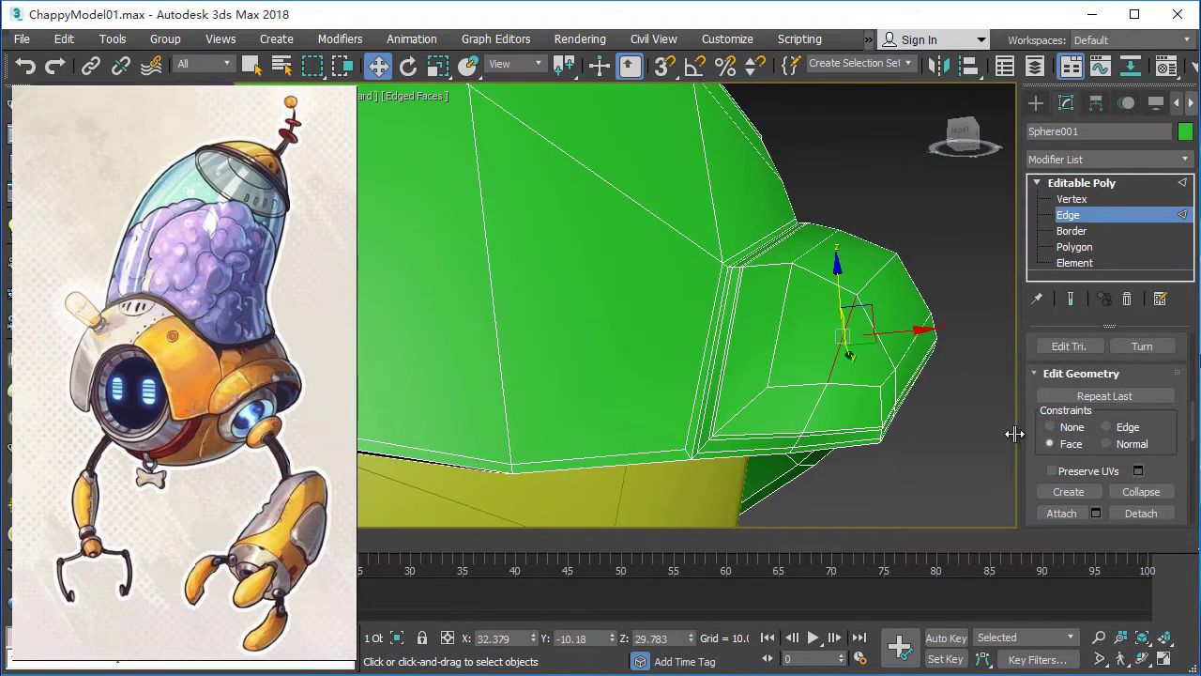
pyautogui.scroll(-5, 1032, 361)
pyautogui.scroll(-5, 1033, 389)
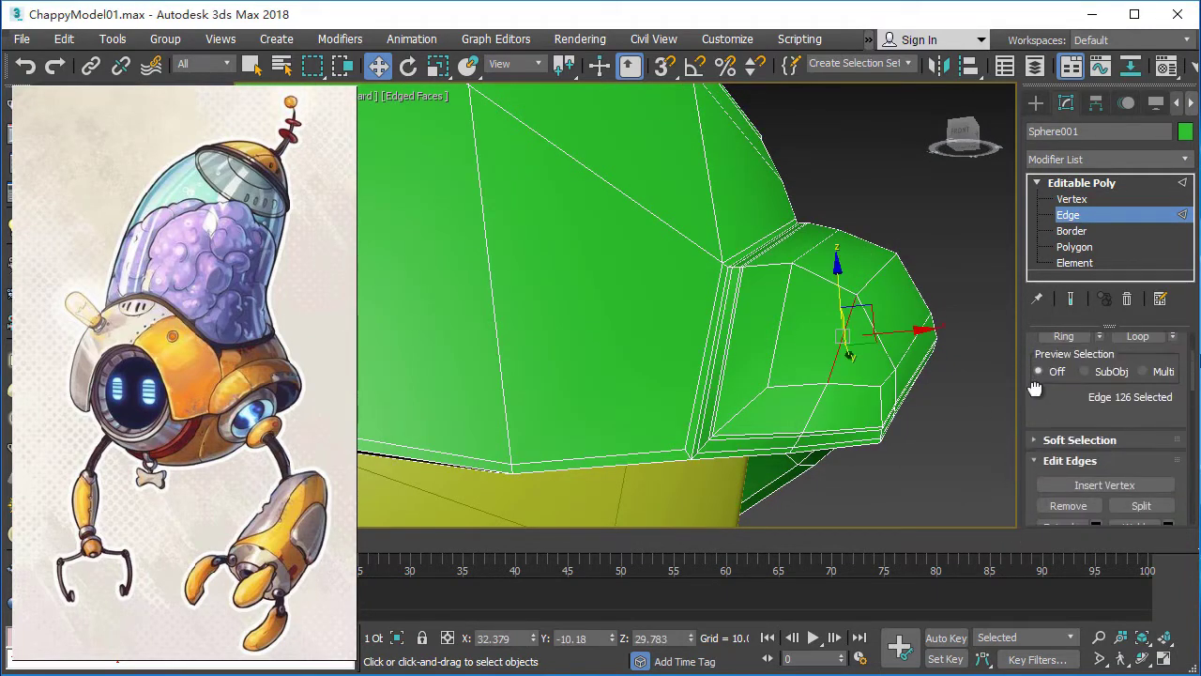
pyautogui.click(1063, 393)
pyautogui.scroll(-3, 957, 382)
pyautogui.keyDown('alt'); pyautogui.moveTo(957, 382); pyautogui.dragTo(841, 430, button='middle'); pyautogui.keyUp('alt')
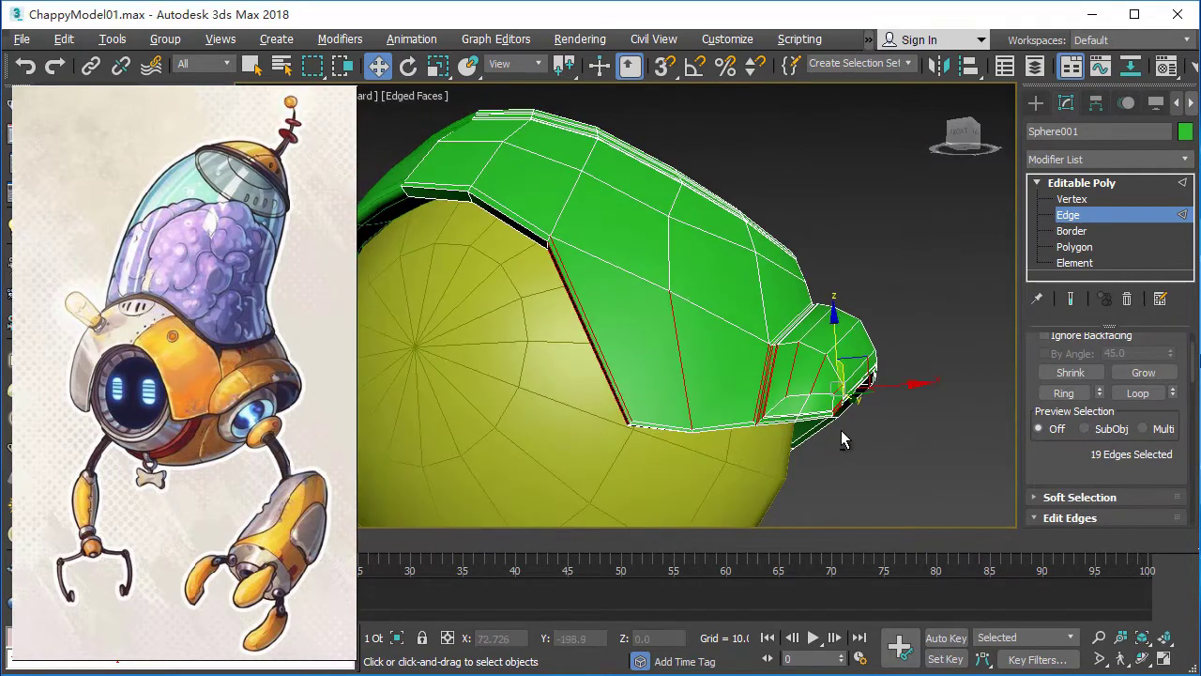
pyautogui.scroll(3, 841, 429)
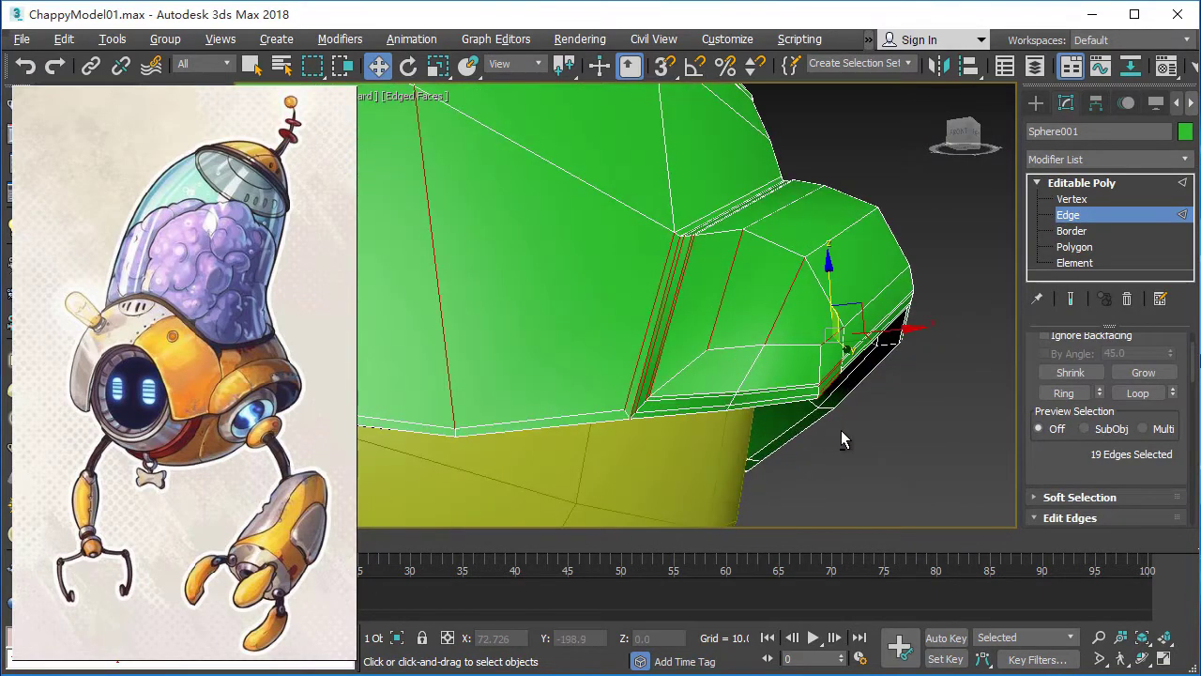
pyautogui.moveTo(841, 429)
pyautogui.keyDown('alt'); pyautogui.mouseDown(button='middle')
pyautogui.moveTo(745, 439)
pyautogui.moveTo(794, 440)
pyautogui.moveTo(748, 455)
pyautogui.moveTo(761, 451)
pyautogui.moveTo(841, 146)
pyautogui.mouseUp(button='middle'); pyautogui.keyUp('alt')
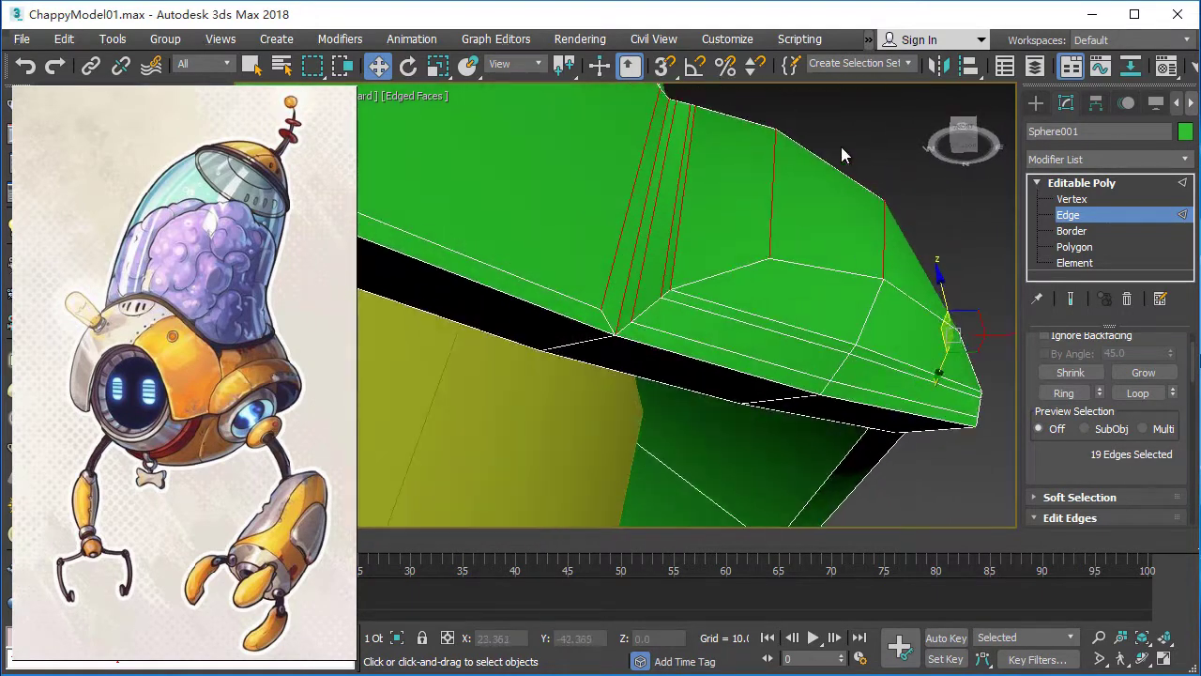
pyautogui.keyDown('alt'); pyautogui.moveTo(773, 319); pyautogui.dragTo(775, 319, button='middle'); pyautogui.keyUp('alt')
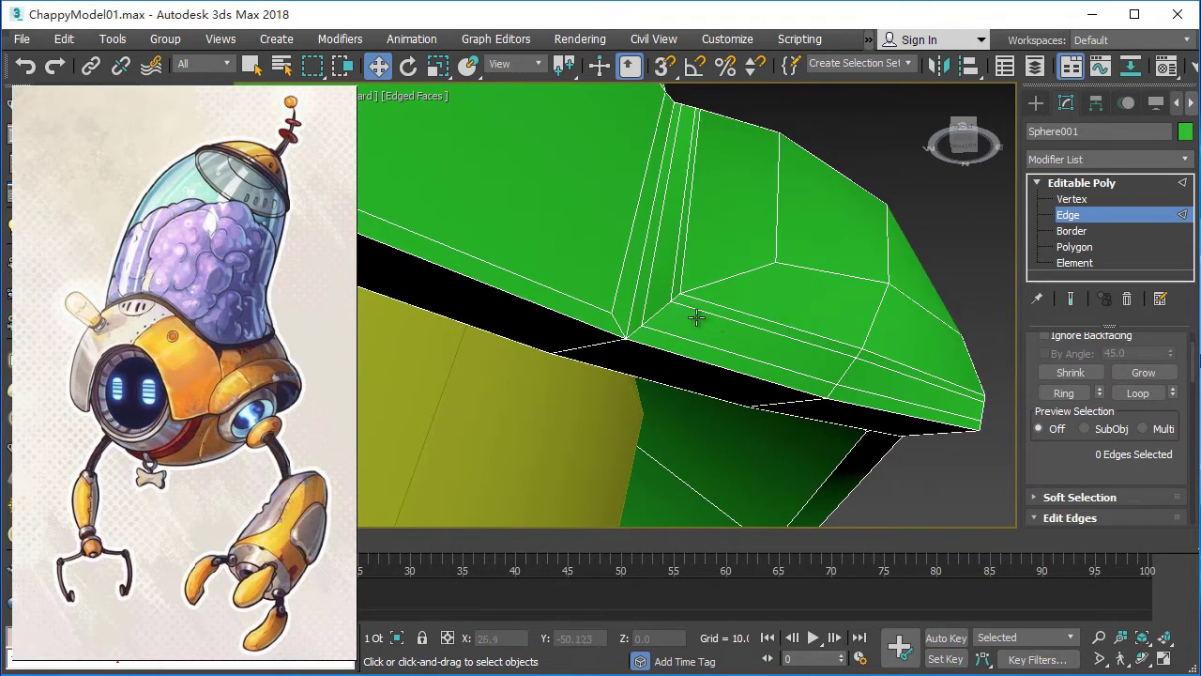
# Start the Cut tool and pick vertex 220 at the lip corner.
pyautogui.rightClick(669, 302)
pyautogui.click(620, 134)
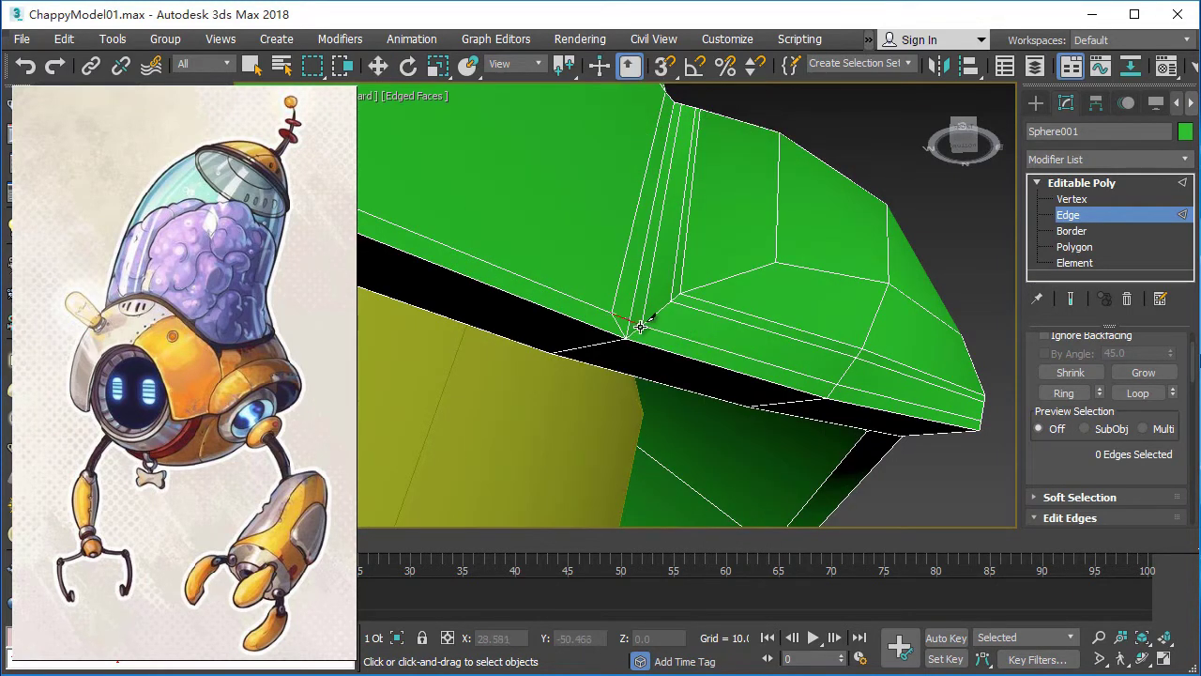
pyautogui.scroll(3, 727, 390)
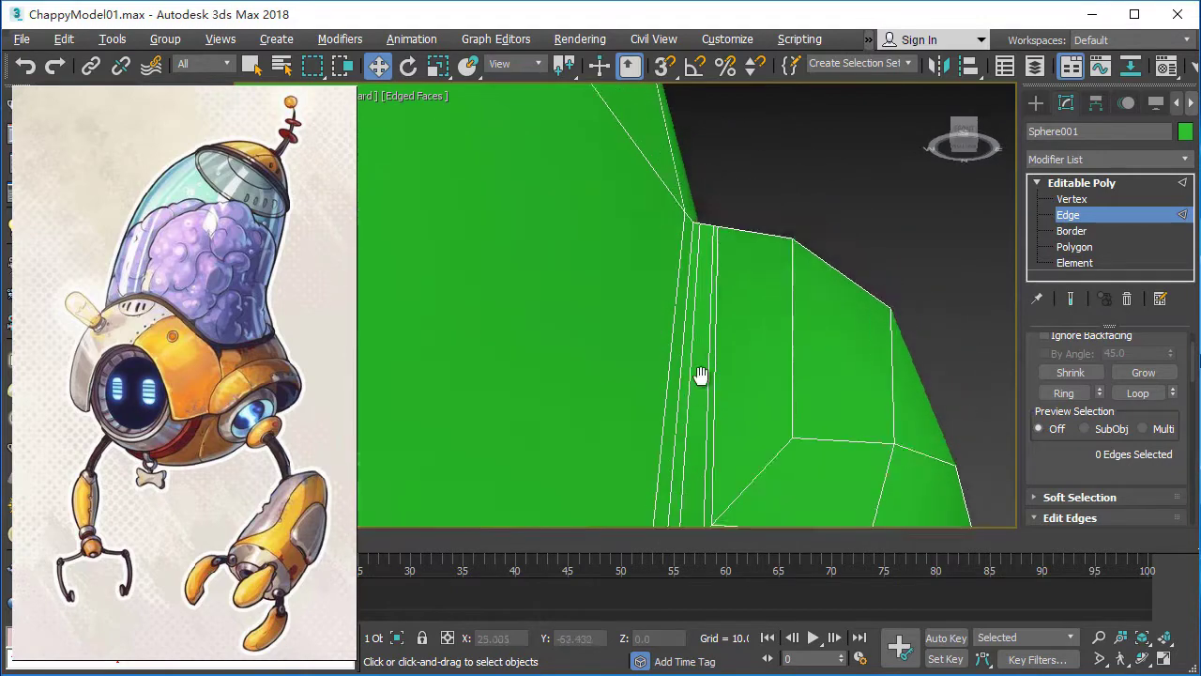
pyautogui.scroll(-1, 703, 375)
pyautogui.click(664, 424)
pyautogui.moveTo(724, 403)
pyautogui.keyDown('alt'); pyautogui.mouseDown(button='middle')
pyautogui.moveTo(853, 541)
pyautogui.moveTo(832, 472)
pyautogui.moveTo(841, 481)
pyautogui.moveTo(835, 514)
pyautogui.moveTo(826, 484)
pyautogui.moveTo(784, 561)
pyautogui.moveTo(795, 448)
pyautogui.mouseUp(button='middle'); pyautogui.keyUp('alt')
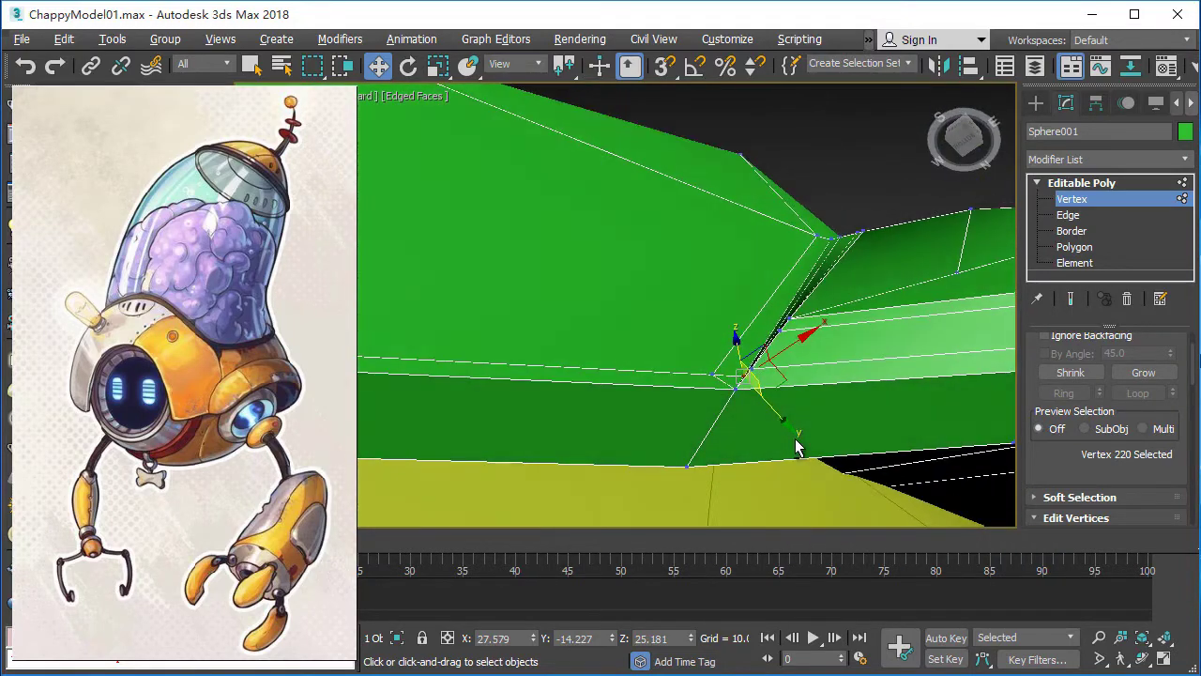
# Cut two new edges across the inner corner of the visor lip.
pyautogui.rightClick(643, 290)
pyautogui.click(677, 158)
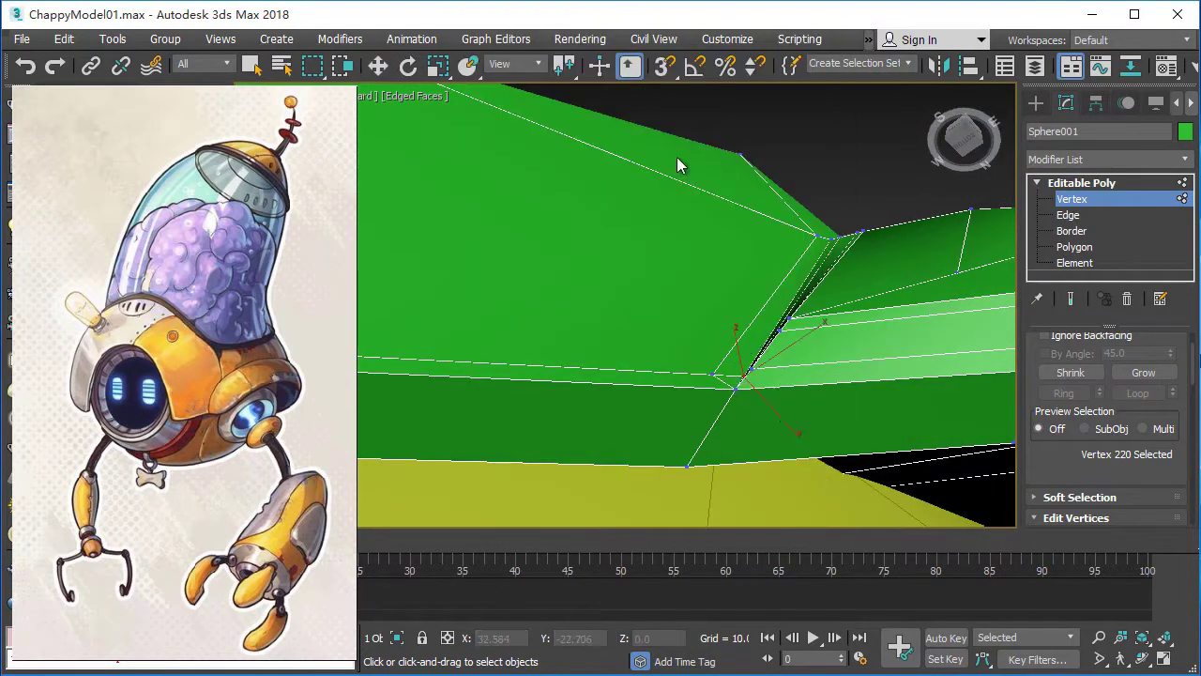
pyautogui.moveTo(657, 466)
pyautogui.keyDown('alt'); pyautogui.mouseDown(button='middle')
pyautogui.moveTo(904, 381)
pyautogui.moveTo(813, 461)
pyautogui.moveTo(835, 415)
pyautogui.mouseUp(button='middle'); pyautogui.keyUp('alt')
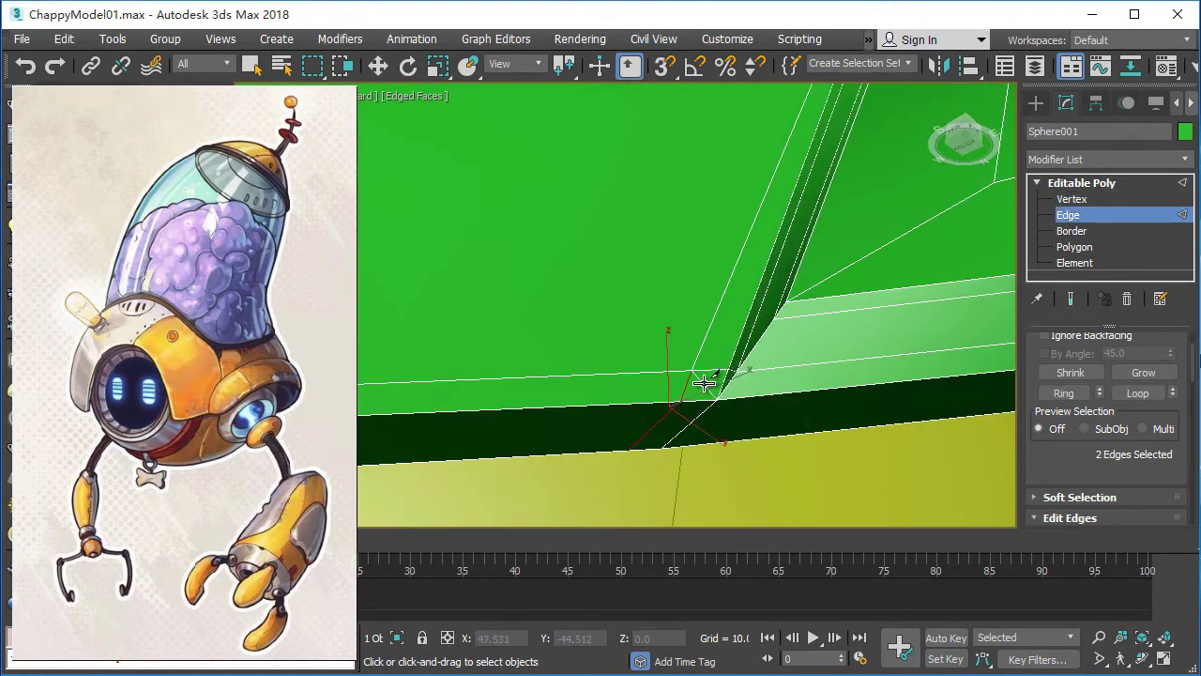
pyautogui.moveTo(711, 398)
pyautogui.keyDown('alt'); pyautogui.mouseDown(button='middle')
pyautogui.moveTo(762, 401)
pyautogui.moveTo(633, 405)
pyautogui.moveTo(898, 383)
pyautogui.moveTo(857, 386)
pyautogui.moveTo(842, 456)
pyautogui.moveTo(864, 423)
pyautogui.moveTo(858, 392)
pyautogui.moveTo(865, 451)
pyautogui.moveTo(845, 448)
pyautogui.moveTo(890, 447)
pyautogui.moveTo(853, 423)
pyautogui.moveTo(860, 404)
pyautogui.moveTo(836, 351)
pyautogui.moveTo(839, 386)
pyautogui.moveTo(834, 348)
pyautogui.moveTo(848, 343)
pyautogui.moveTo(872, 402)
pyautogui.moveTo(868, 385)
pyautogui.mouseUp(button='middle'); pyautogui.keyUp('alt')
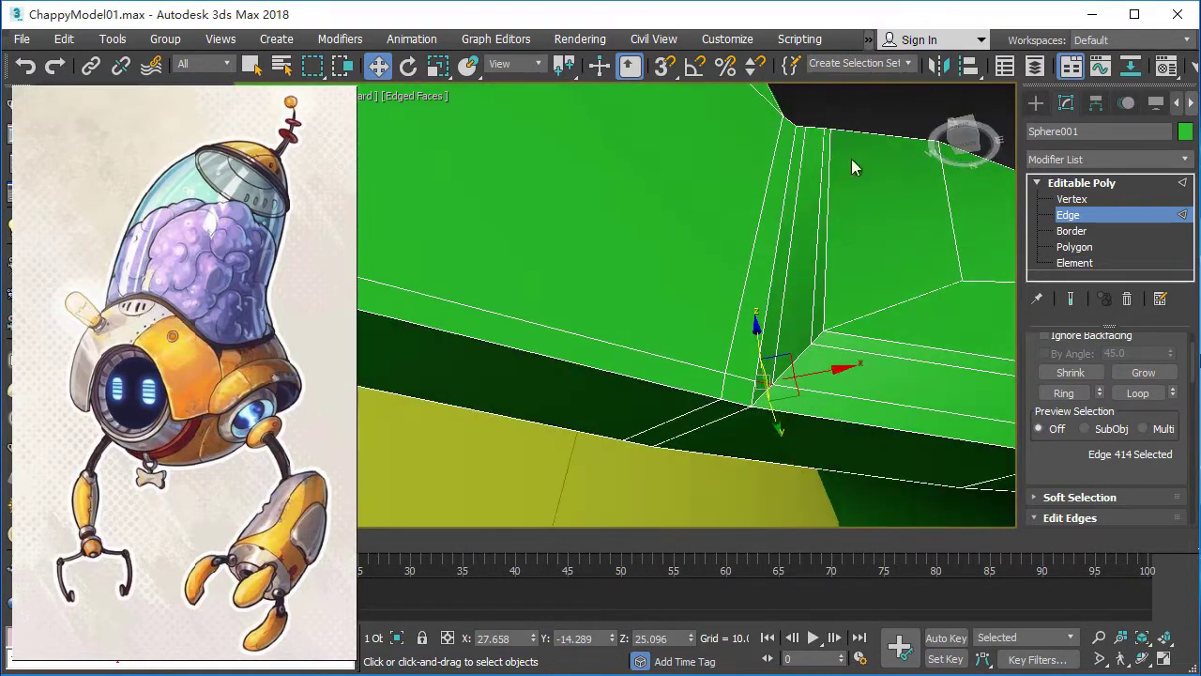
pyautogui.rightClick(795, 385)
pyautogui.click(771, 383)
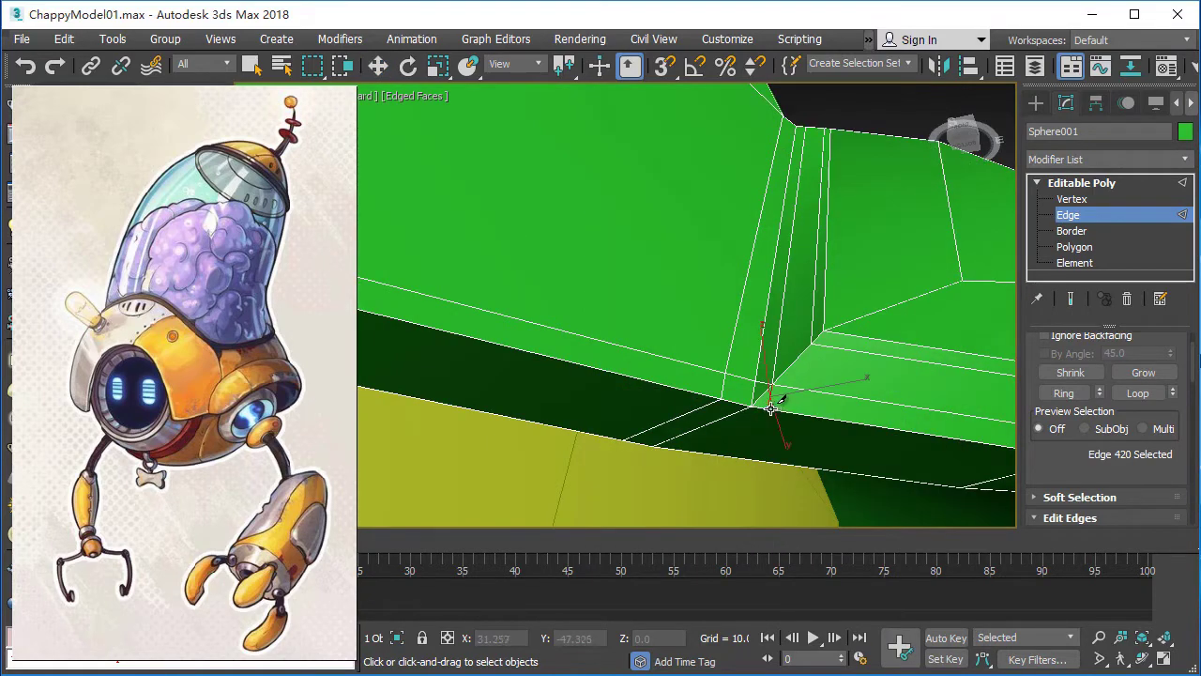
pyautogui.keyDown('alt'); pyautogui.moveTo(771, 408); pyautogui.dragTo(775, 413, button='middle'); pyautogui.keyUp('alt')
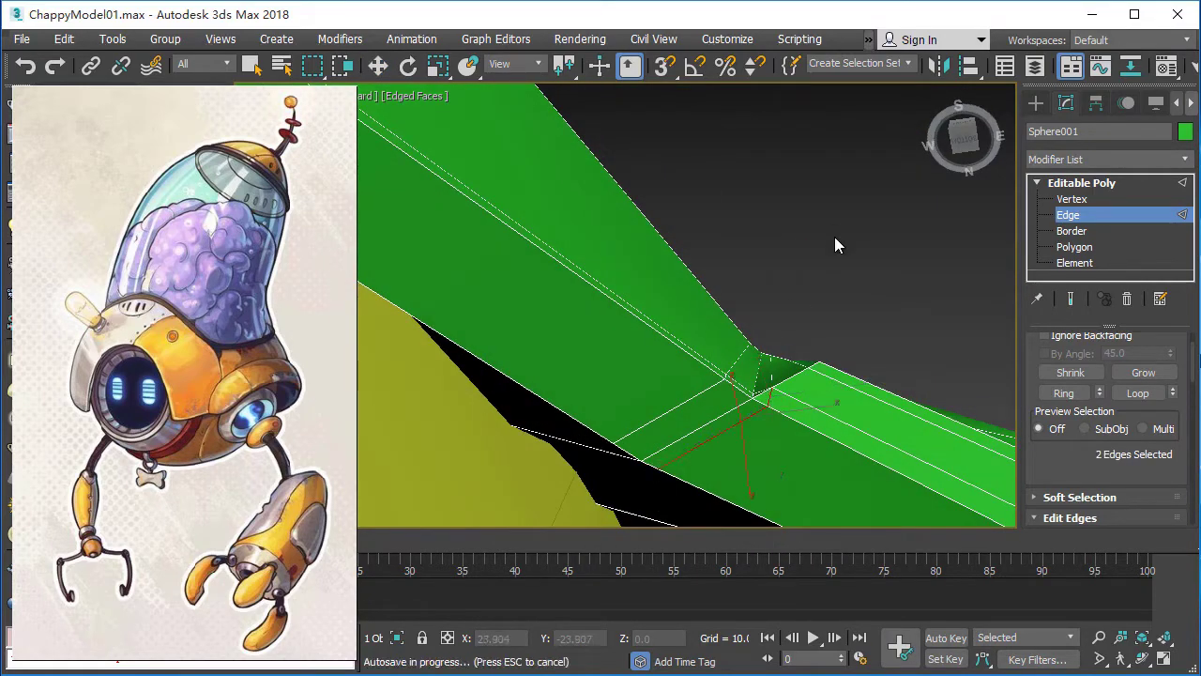
# Return to Move, select edge 413 at the lip corner, and inspect it from a low frontal view.
pyautogui.keyDown('alt'); pyautogui.moveTo(835, 246); pyautogui.dragTo(826, 324, button='middle'); pyautogui.keyUp('alt')
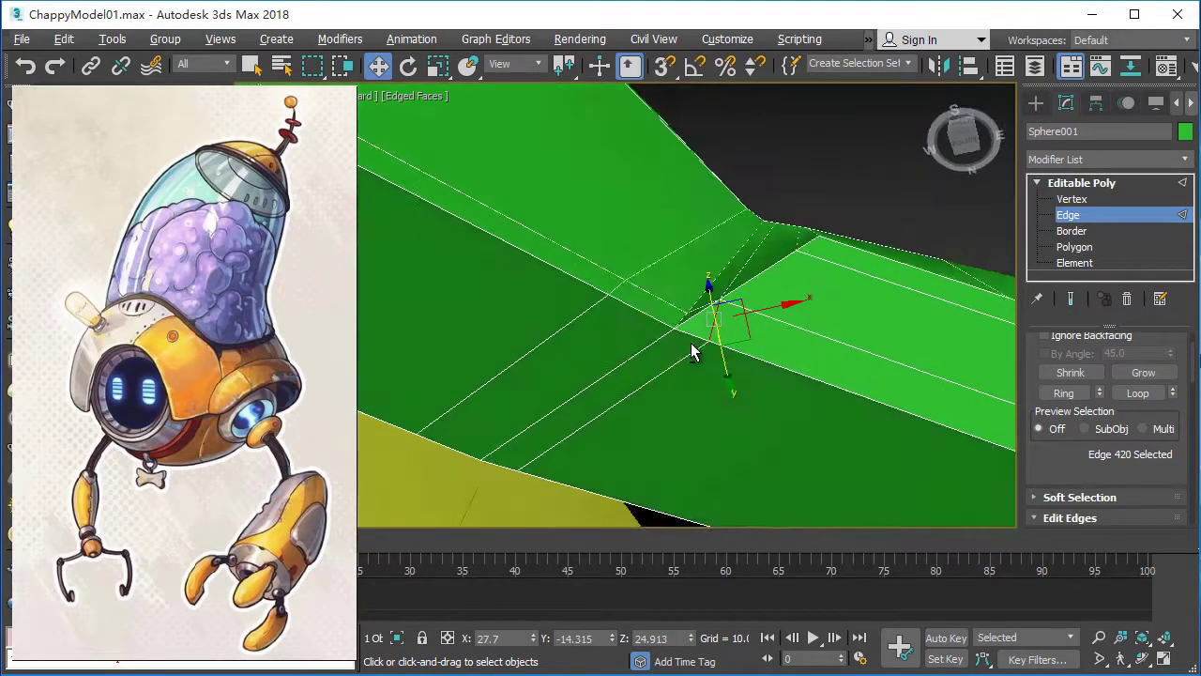
pyautogui.moveTo(692, 352)
pyautogui.keyDown('alt'); pyautogui.mouseDown(button='middle')
pyautogui.moveTo(664, 413)
pyautogui.moveTo(759, 442)
pyautogui.moveTo(692, 418)
pyautogui.moveTo(683, 348)
pyautogui.moveTo(778, 364)
pyautogui.moveTo(767, 353)
pyautogui.moveTo(817, 381)
pyautogui.moveTo(778, 421)
pyautogui.moveTo(782, 397)
pyautogui.moveTo(769, 410)
pyautogui.moveTo(933, 461)
pyautogui.moveTo(863, 460)
pyautogui.moveTo(973, 405)
pyautogui.moveTo(978, 420)
pyautogui.moveTo(964, 418)
pyautogui.mouseUp(button='middle'); pyautogui.keyUp('alt')
pyautogui.rightClick(684, 348)
pyautogui.click(648, 349)
pyautogui.click(767, 354)
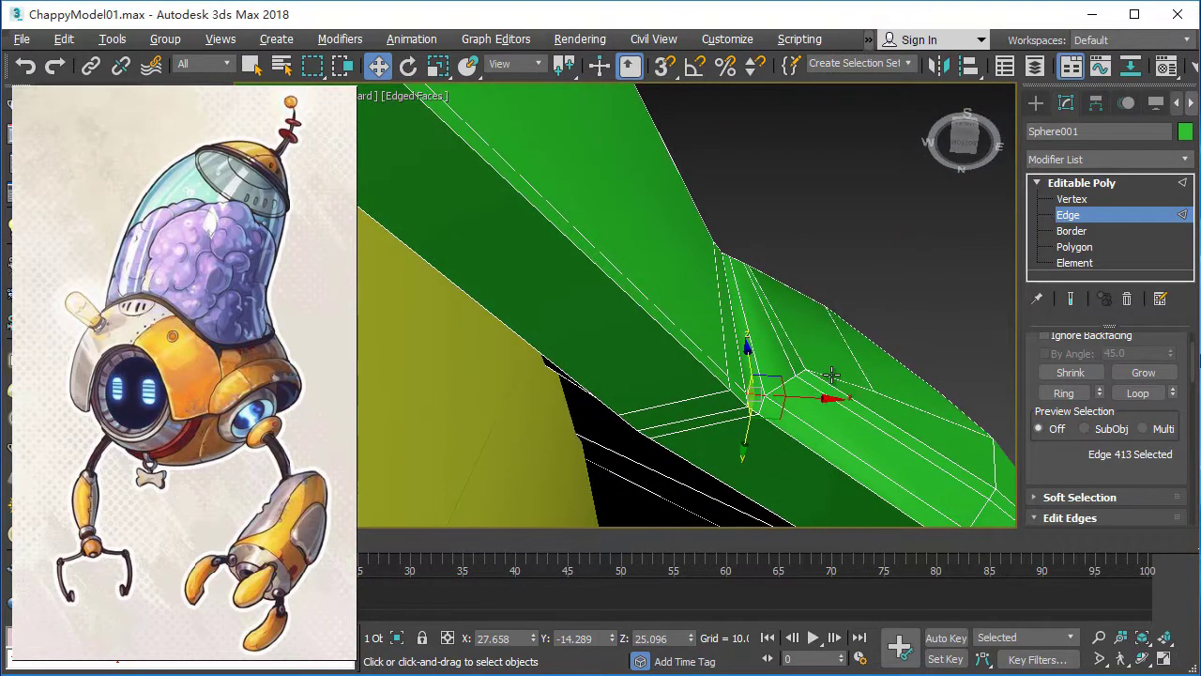
pyautogui.moveTo(833, 375)
pyautogui.keyDown('alt'); pyautogui.mouseDown(button='middle')
pyautogui.moveTo(826, 394)
pyautogui.moveTo(830, 366)
pyautogui.mouseUp(button='middle'); pyautogui.keyUp('alt')
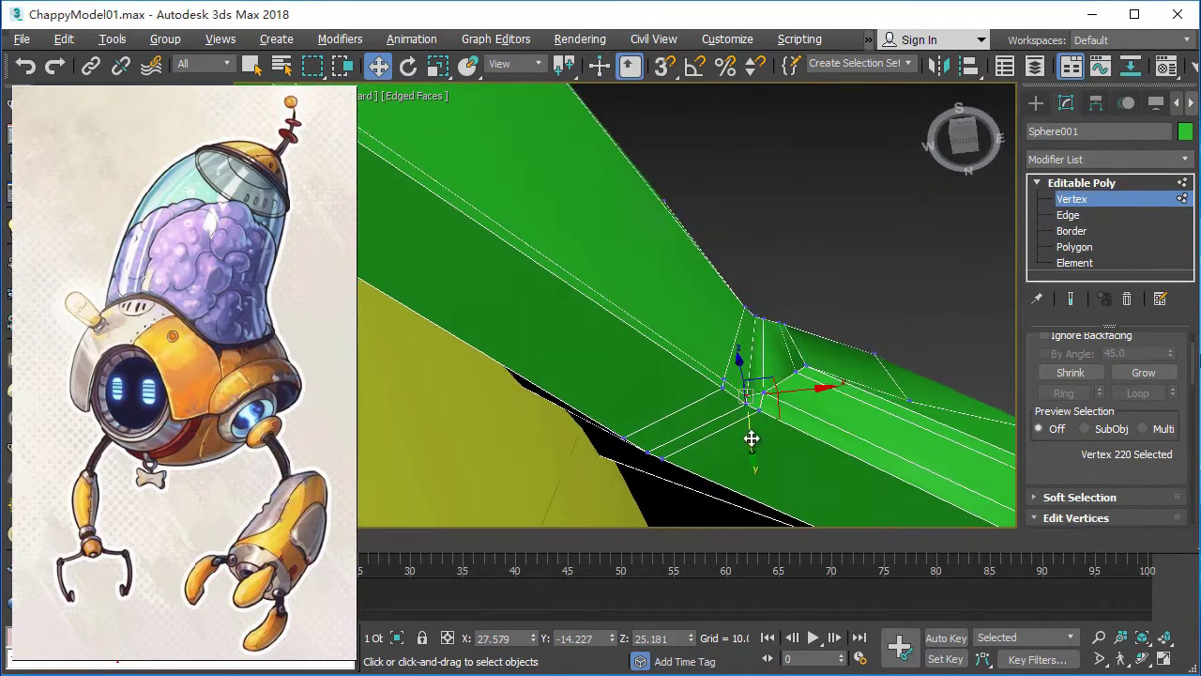
pyautogui.moveTo(752, 438)
pyautogui.keyDown('alt'); pyautogui.mouseDown(button='middle')
pyautogui.moveTo(753, 482)
pyautogui.moveTo(785, 414)
pyautogui.mouseUp(button='middle'); pyautogui.keyUp('alt')
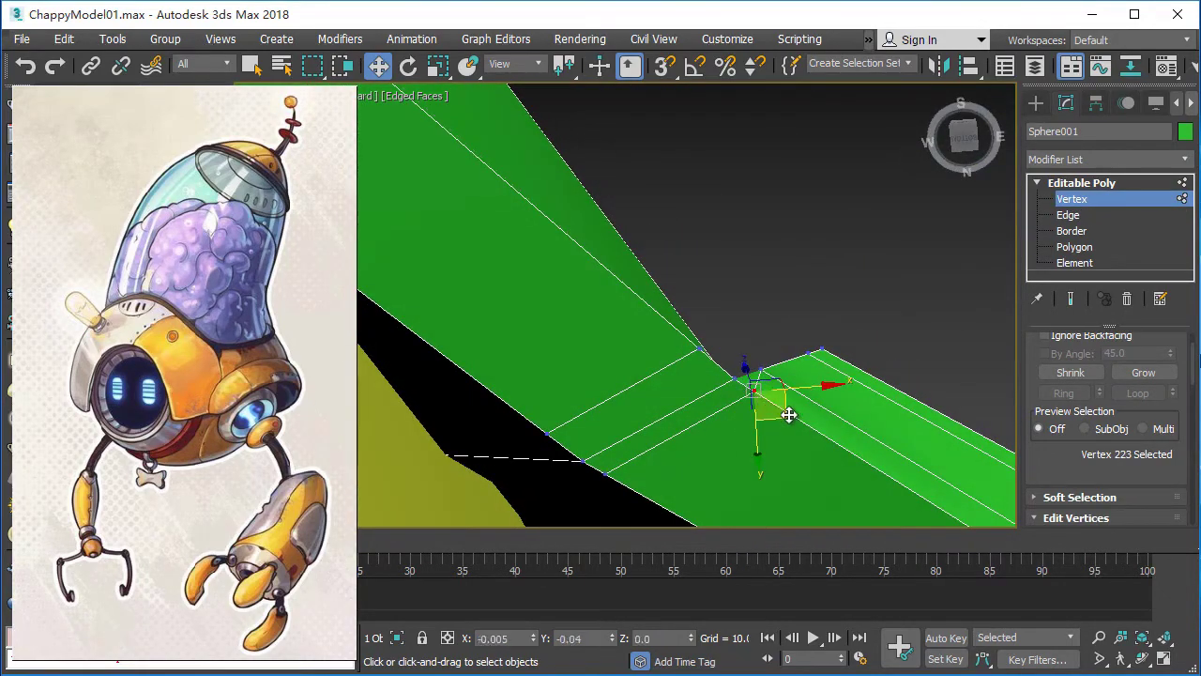
pyautogui.scroll(-5, 1149, 441)
pyautogui.scroll(-3, 1081, 429)
pyautogui.scroll(1, 1083, 402)
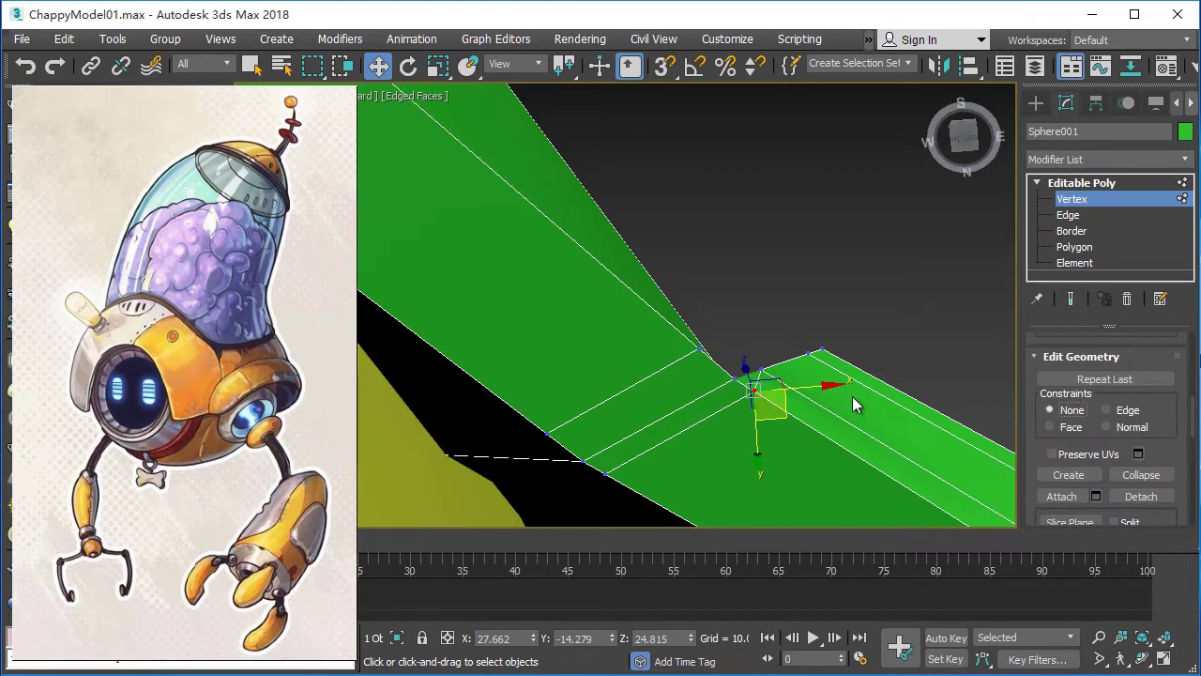
pyautogui.moveTo(777, 403)
pyautogui.keyDown('alt'); pyautogui.mouseDown(button='middle')
pyautogui.moveTo(805, 435)
pyautogui.moveTo(752, 316)
pyautogui.moveTo(885, 416)
pyautogui.moveTo(798, 475)
pyautogui.moveTo(933, 402)
pyautogui.moveTo(916, 517)
pyautogui.moveTo(888, 455)
pyautogui.moveTo(773, 441)
pyautogui.mouseUp(button='middle'); pyautogui.keyUp('alt')
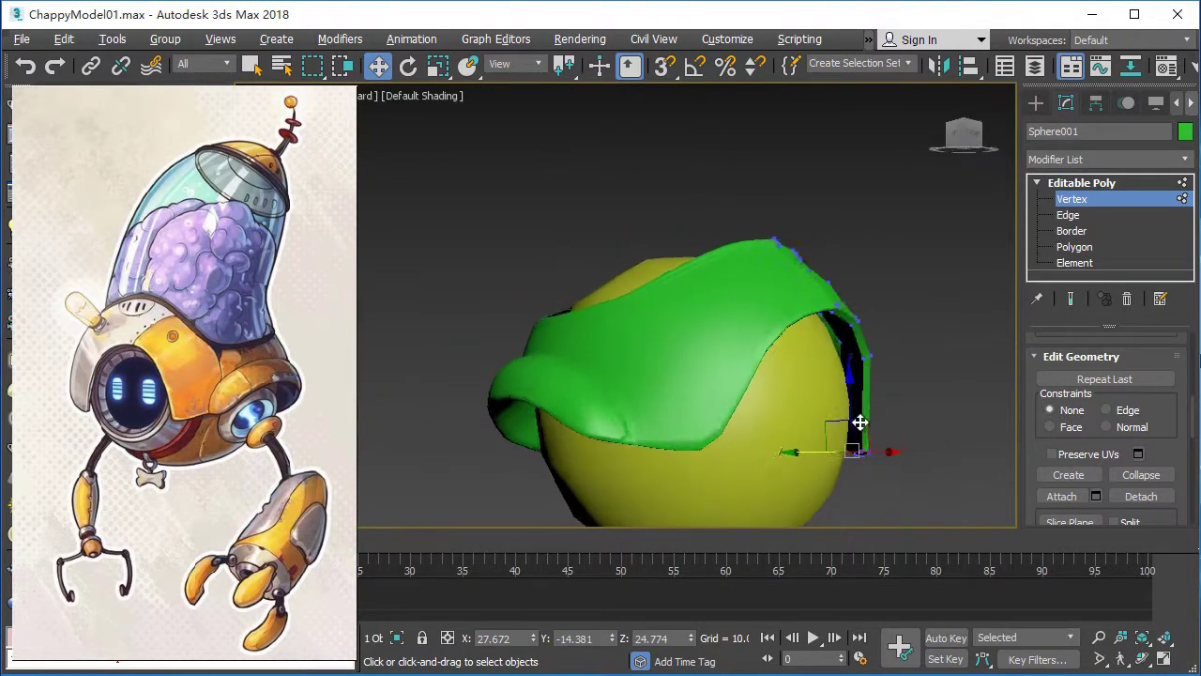
# Turn on the wireframe overlay and view the head shell from a steep angle.
pyautogui.keyDown('alt'); pyautogui.moveTo(868, 416); pyautogui.dragTo(724, 438, button='middle'); pyautogui.keyUp('alt')
pyautogui.press('F4')
pyautogui.scroll(3, 772, 372)
pyautogui.scroll(3, 823, 359)
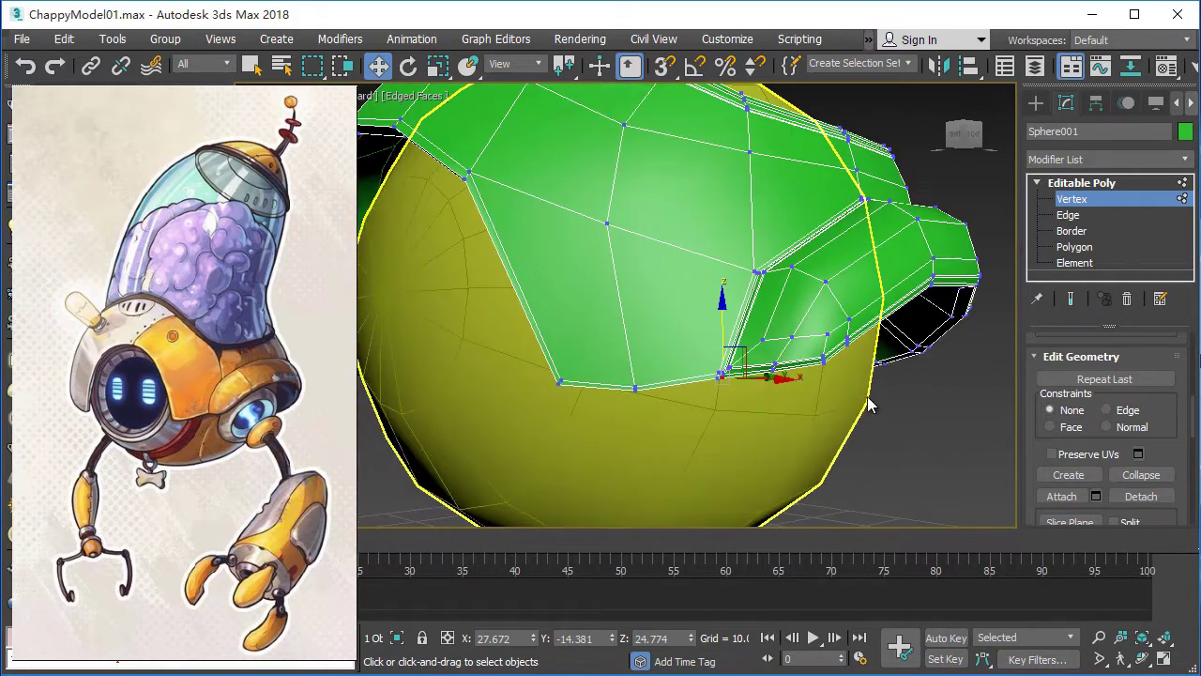
pyautogui.scroll(2, 823, 359)
pyautogui.moveTo(822, 360)
pyautogui.keyDown('alt'); pyautogui.mouseDown(button='middle')
pyautogui.moveTo(682, 415)
pyautogui.moveTo(748, 322)
pyautogui.moveTo(714, 376)
pyautogui.moveTo(773, 357)
pyautogui.moveTo(686, 427)
pyautogui.moveTo(748, 380)
pyautogui.moveTo(761, 349)
pyautogui.moveTo(705, 344)
pyautogui.moveTo(877, 316)
pyautogui.moveTo(905, 325)
pyautogui.moveTo(778, 242)
pyautogui.mouseUp(button='middle'); pyautogui.keyUp('alt')
# Cut more edges along the shell's lower lip edge.
pyautogui.rightClick(778, 242)
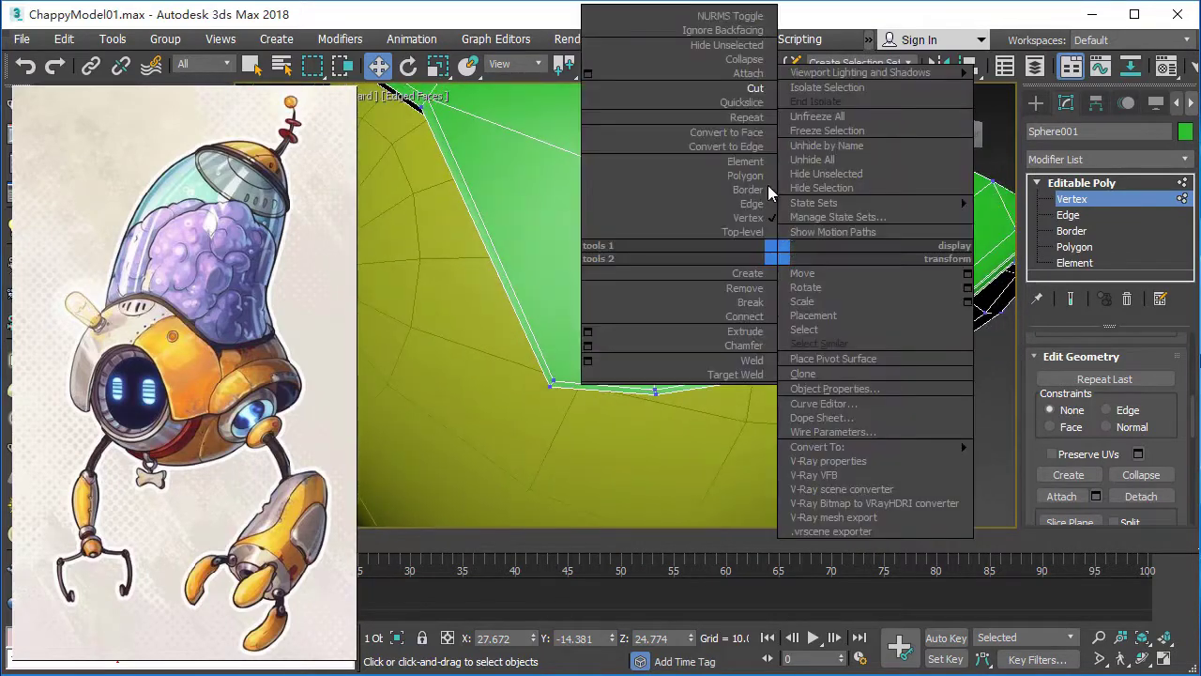
pyautogui.click(879, 326)
pyautogui.keyDown('alt'); pyautogui.moveTo(869, 337); pyautogui.dragTo(820, 327, button='middle'); pyautogui.keyUp('alt')
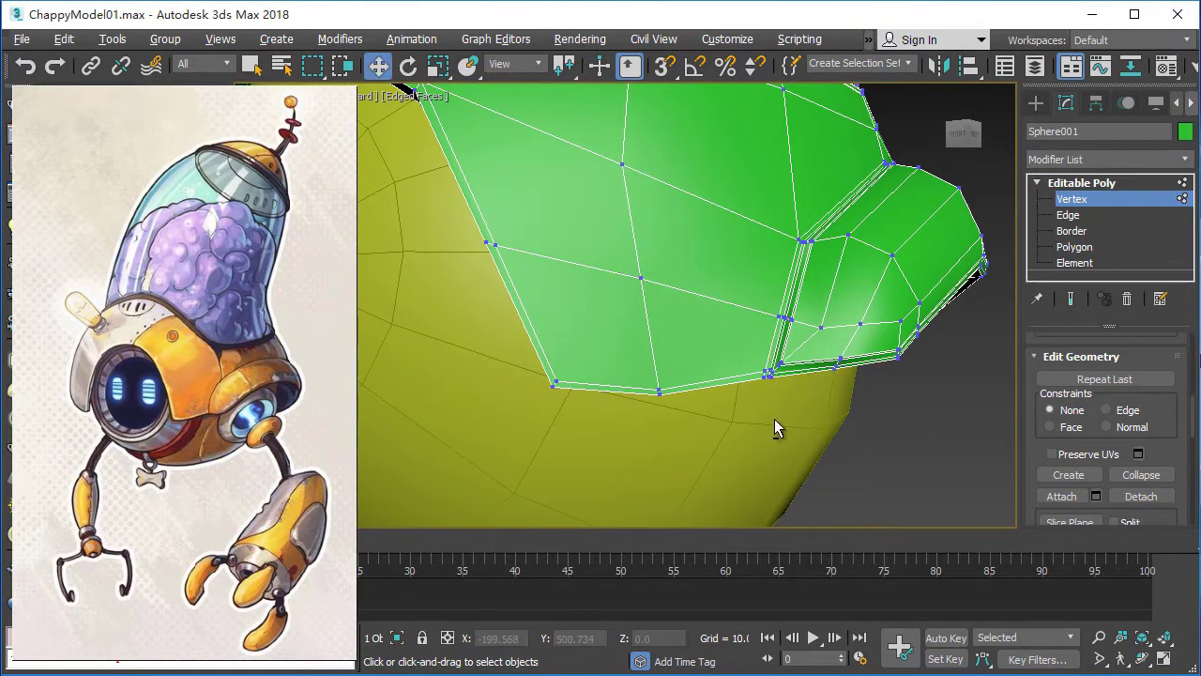
pyautogui.keyDown('alt'); pyautogui.moveTo(774, 428); pyautogui.dragTo(984, 461, button='middle'); pyautogui.keyUp('alt')
pyautogui.scroll(-5, 984, 461)
pyautogui.scroll(6, 898, 429)
pyautogui.moveTo(898, 429)
pyautogui.keyDown('alt'); pyautogui.mouseDown(button='middle')
pyautogui.moveTo(836, 397)
pyautogui.moveTo(842, 422)
pyautogui.moveTo(842, 410)
pyautogui.moveTo(862, 436)
pyautogui.moveTo(793, 8)
pyautogui.mouseUp(button='middle'); pyautogui.keyUp('alt')
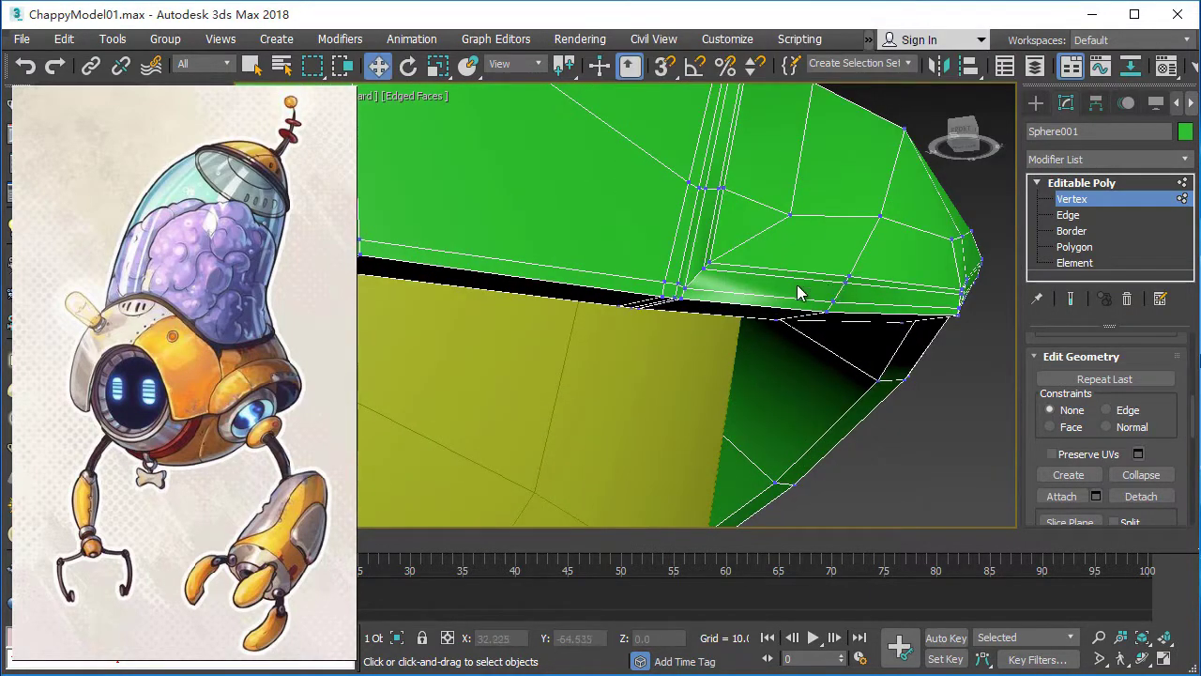
pyautogui.rightClick(798, 293)
pyautogui.click(775, 118)
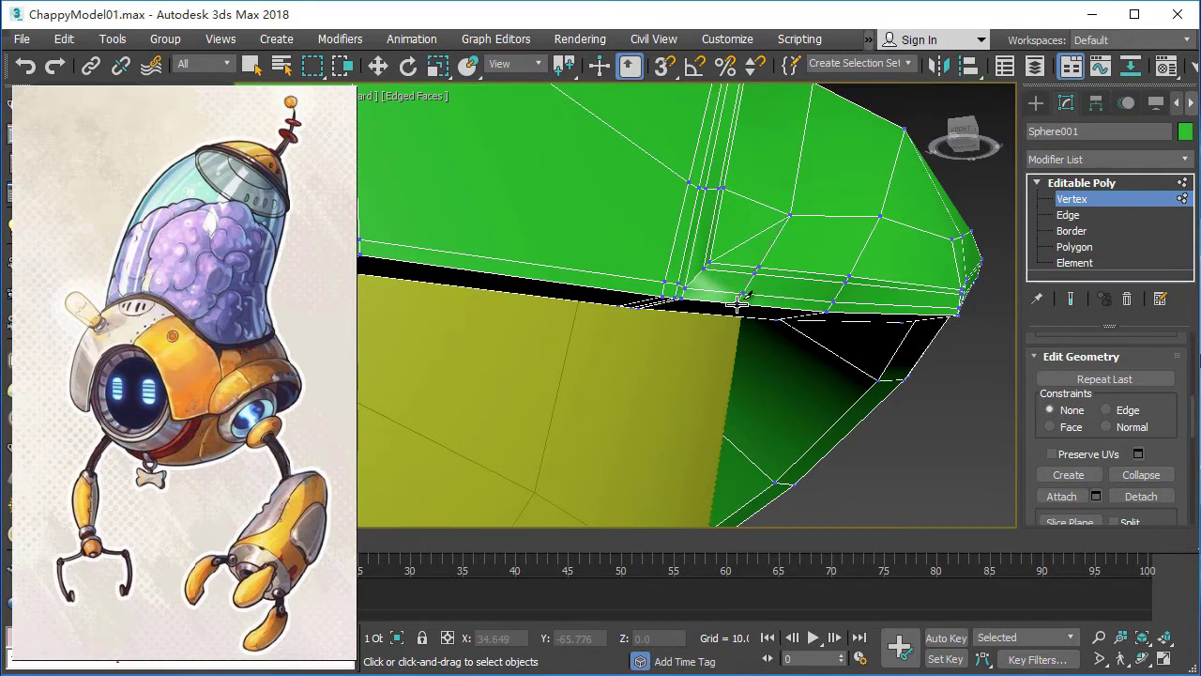
# Slide the lip's underside vertices with Move constrained to Edge.
pyautogui.press('w')
pyautogui.keyDown('alt'); pyautogui.moveTo(890, 406); pyautogui.dragTo(1064, 199, button='middle'); pyautogui.keyUp('alt')
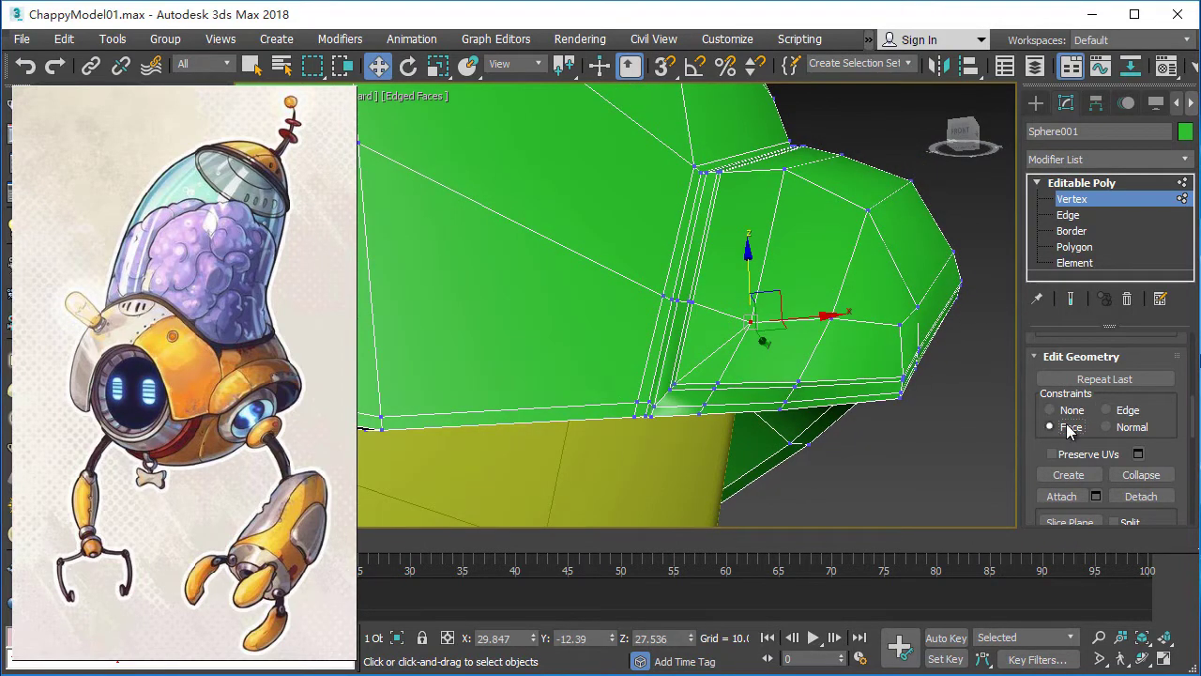
pyautogui.click(1107, 411)
pyautogui.moveTo(939, 301)
pyautogui.keyDown('alt'); pyautogui.mouseDown(button='middle')
pyautogui.moveTo(741, 279)
pyautogui.moveTo(765, 342)
pyautogui.moveTo(763, 435)
pyautogui.mouseUp(button='middle'); pyautogui.keyUp('alt')
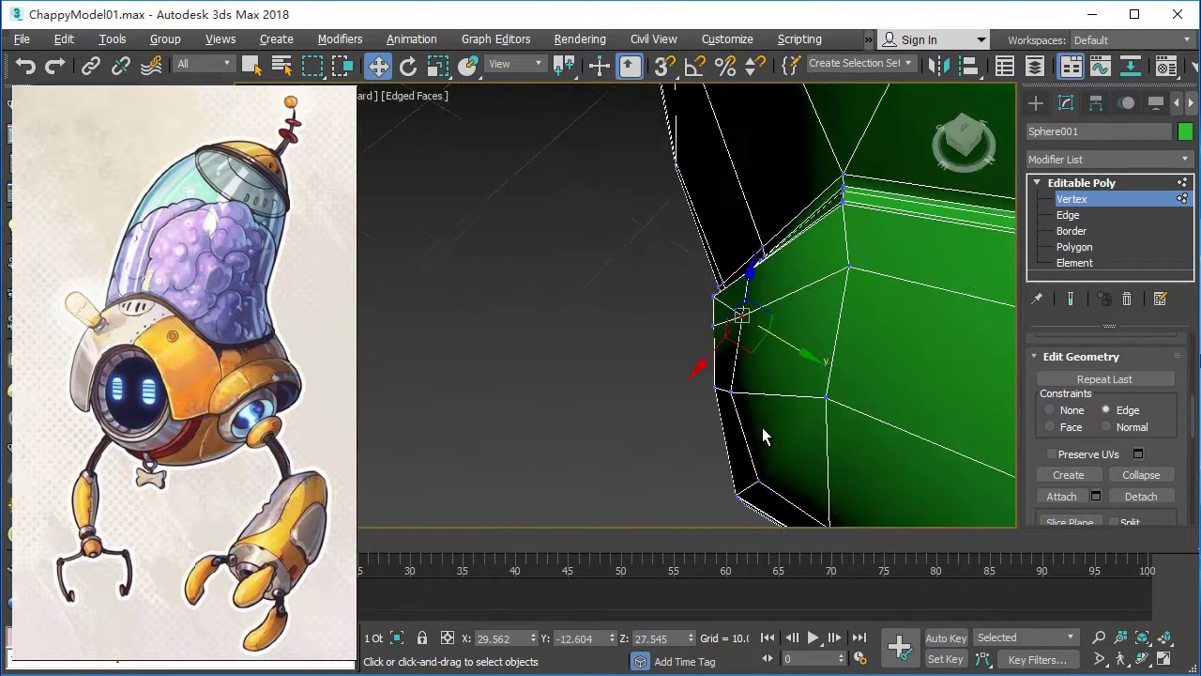
pyautogui.moveTo(785, 349)
pyautogui.keyDown('alt'); pyautogui.mouseDown(button='middle')
pyautogui.moveTo(813, 351)
pyautogui.moveTo(738, 270)
pyautogui.mouseUp(button='middle'); pyautogui.keyUp('alt')
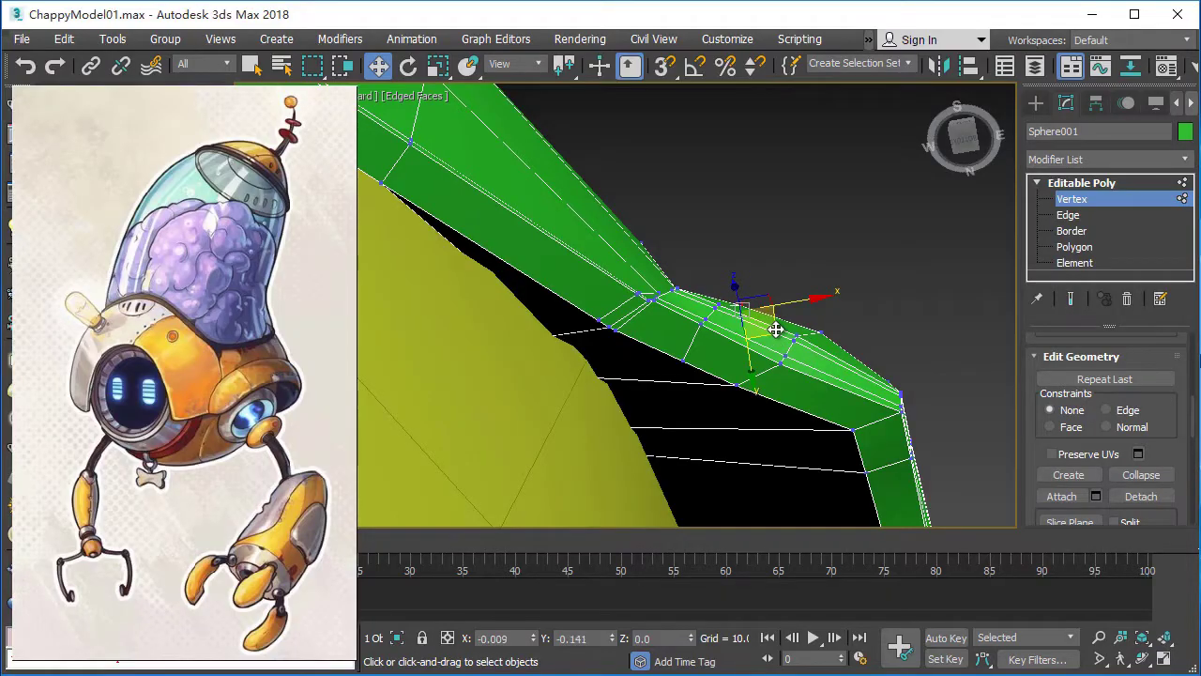
pyautogui.moveTo(773, 328)
pyautogui.keyDown('alt'); pyautogui.mouseDown(button='middle')
pyautogui.moveTo(853, 410)
pyautogui.moveTo(879, 403)
pyautogui.moveTo(757, 353)
pyautogui.moveTo(856, 406)
pyautogui.moveTo(753, 327)
pyautogui.moveTo(689, 351)
pyautogui.moveTo(770, 351)
pyautogui.moveTo(829, 384)
pyautogui.moveTo(874, 376)
pyautogui.mouseUp(button='middle'); pyautogui.keyUp('alt')
pyautogui.rightClick(765, 345)
pyautogui.scroll(-3, 756, 353)
pyautogui.scroll(-5, 756, 353)
pyautogui.scroll(3, 754, 328)
pyautogui.scroll(-3, 769, 351)
pyautogui.scroll(3, 828, 384)
pyautogui.scroll(2, 874, 375)
# Isolate the green shell and refine the visor lip vertices with Cut.
pyautogui.click(406, 644)
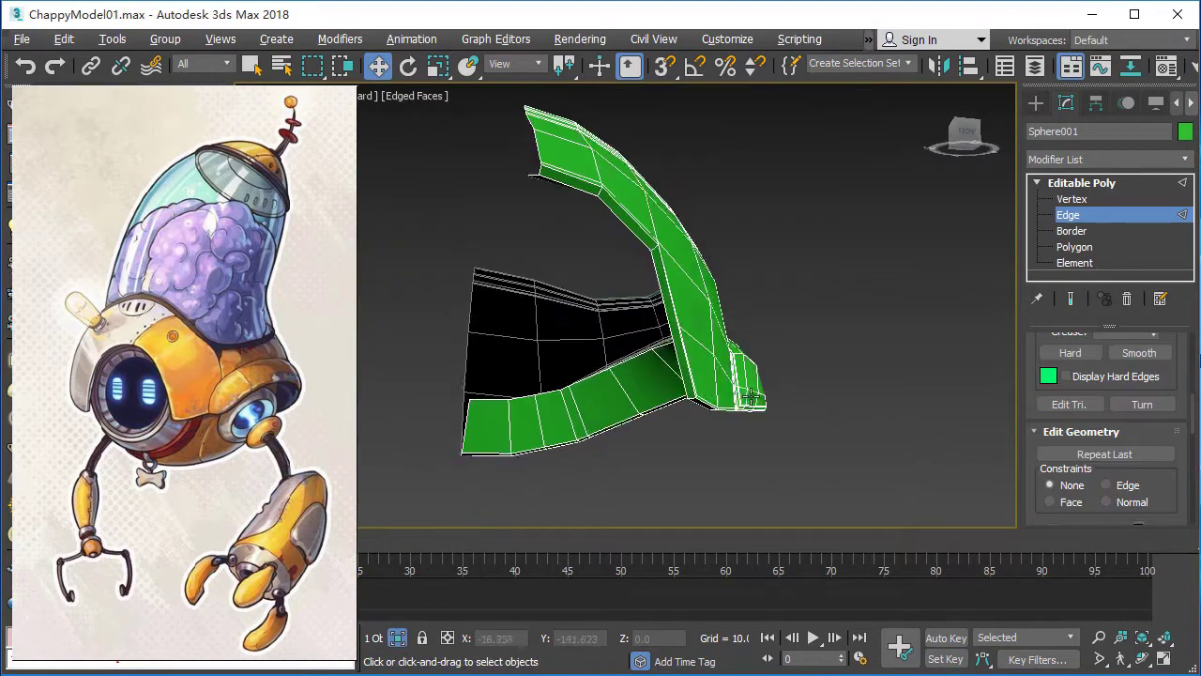
pyautogui.scroll(4, 821, 405)
pyautogui.press('1')
pyautogui.moveTo(820, 404)
pyautogui.keyDown('alt'); pyautogui.mouseDown(button='middle')
pyautogui.moveTo(739, 322)
pyautogui.moveTo(737, 332)
pyautogui.mouseUp(button='middle'); pyautogui.keyUp('alt')
pyautogui.rightClick(739, 322)
pyautogui.click(694, 154)
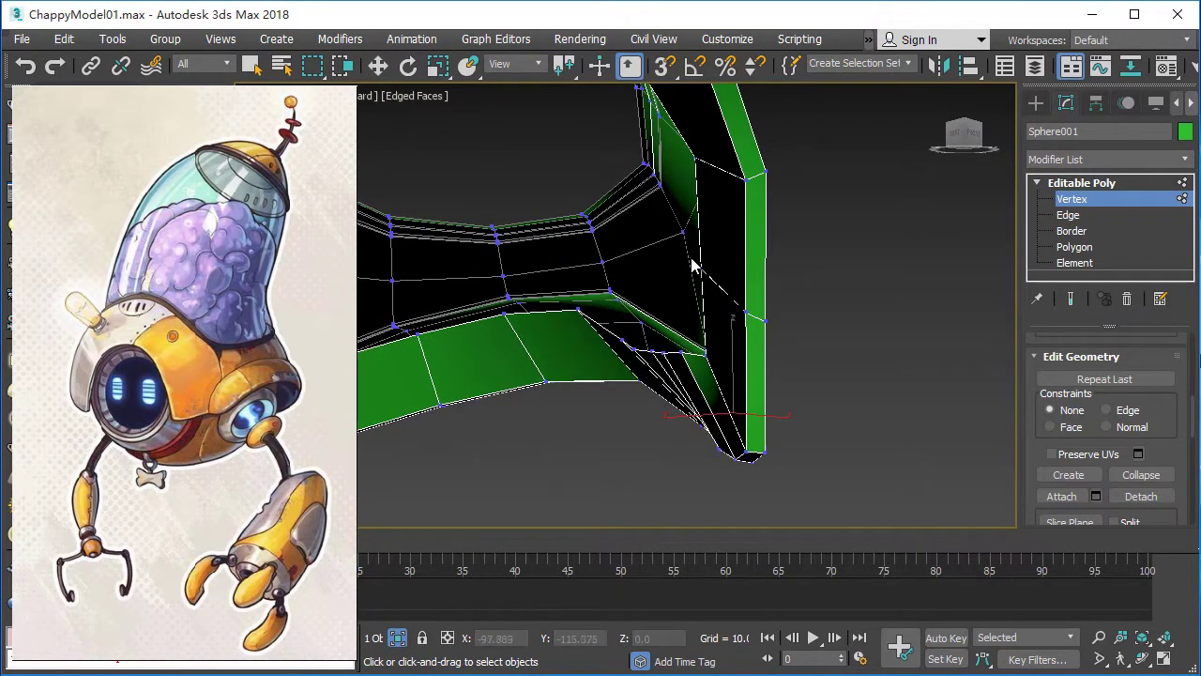
pyautogui.moveTo(880, 318)
pyautogui.keyDown('alt'); pyautogui.mouseDown(button='middle')
pyautogui.moveTo(871, 351)
pyautogui.moveTo(647, 390)
pyautogui.moveTo(732, 413)
pyautogui.moveTo(791, 451)
pyautogui.moveTo(654, 391)
pyautogui.moveTo(775, 501)
pyautogui.mouseUp(button='middle'); pyautogui.keyUp('alt')
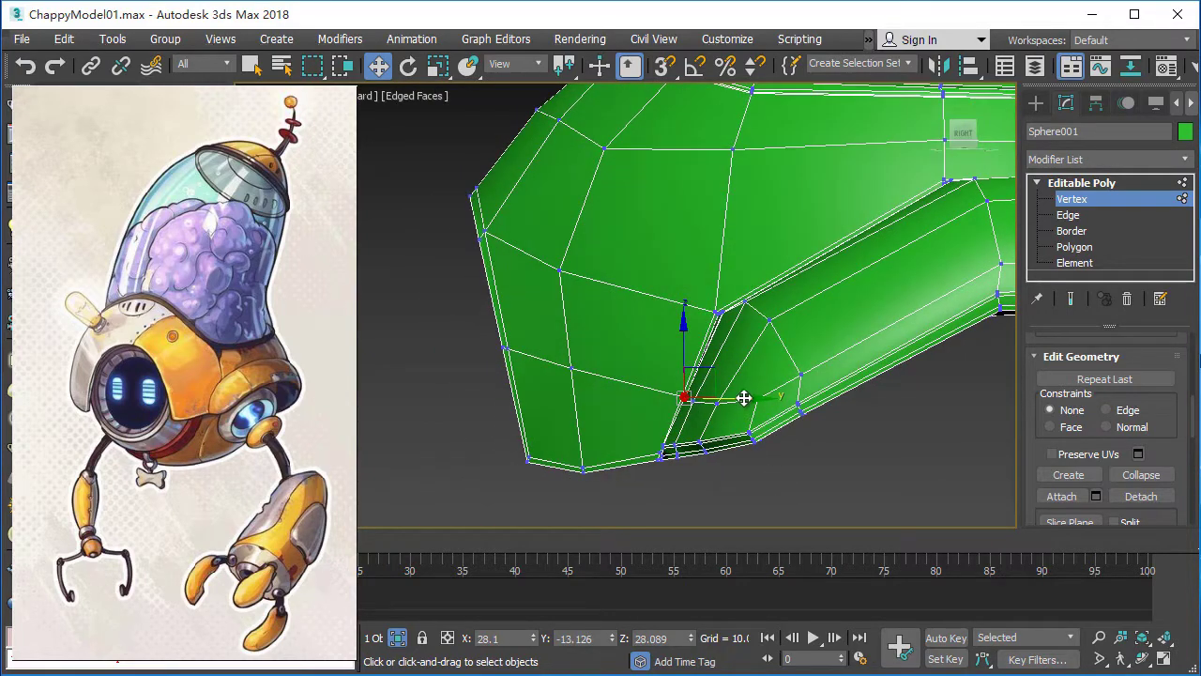
pyautogui.moveTo(734, 406)
pyautogui.keyDown('alt'); pyautogui.mouseDown(button='middle')
pyautogui.moveTo(912, 485)
pyautogui.moveTo(880, 345)
pyautogui.moveTo(738, 418)
pyautogui.moveTo(739, 379)
pyautogui.moveTo(859, 423)
pyautogui.moveTo(1023, 326)
pyautogui.moveTo(857, 347)
pyautogui.moveTo(772, 394)
pyautogui.mouseUp(button='middle'); pyautogui.keyUp('alt')
# Bring the yellow sphere back and check the shell's lip and underside against it.
pyautogui.click(398, 638)
pyautogui.scroll(-3, 753, 435)
pyautogui.moveTo(753, 435)
pyautogui.keyDown('alt'); pyautogui.mouseDown(button='middle')
pyautogui.moveTo(803, 438)
pyautogui.moveTo(815, 450)
pyautogui.moveTo(790, 469)
pyautogui.moveTo(730, 466)
pyautogui.moveTo(735, 450)
pyautogui.moveTo(659, 456)
pyautogui.moveTo(719, 436)
pyautogui.moveTo(915, 468)
pyautogui.moveTo(765, 314)
pyautogui.moveTo(751, 328)
pyautogui.moveTo(662, 322)
pyautogui.moveTo(622, 295)
pyautogui.moveTo(660, 289)
pyautogui.moveTo(617, 264)
pyautogui.moveTo(871, 329)
pyautogui.moveTo(752, 371)
pyautogui.moveTo(999, 385)
pyautogui.moveTo(822, 367)
pyautogui.moveTo(857, 395)
pyautogui.moveTo(822, 365)
pyautogui.moveTo(911, 384)
pyautogui.moveTo(775, 438)
pyautogui.moveTo(793, 355)
pyautogui.moveTo(757, 369)
pyautogui.moveTo(748, 303)
pyautogui.moveTo(686, 286)
pyautogui.mouseUp(button='middle'); pyautogui.keyUp('alt')
pyautogui.scroll(3, 914, 467)
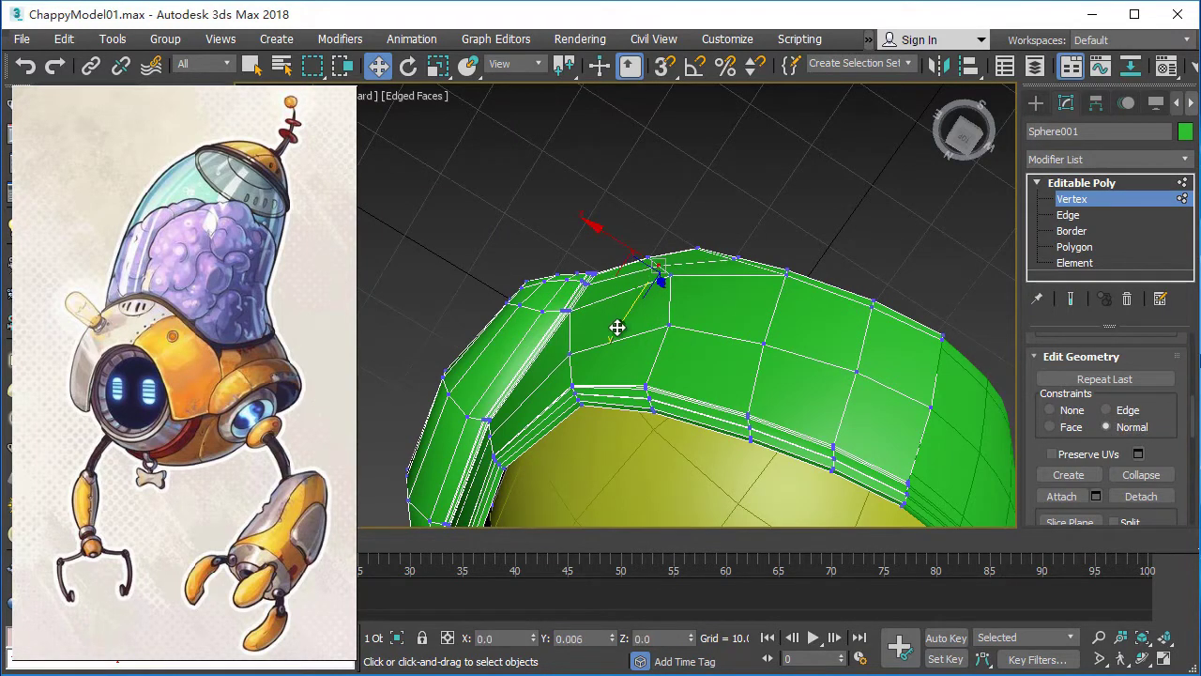
pyautogui.moveTo(819, 351)
pyautogui.keyDown('alt'); pyautogui.mouseDown(button='middle')
pyautogui.moveTo(844, 357)
pyautogui.moveTo(729, 343)
pyautogui.moveTo(704, 272)
pyautogui.moveTo(719, 236)
pyautogui.moveTo(817, 260)
pyautogui.mouseUp(button='middle'); pyautogui.keyUp('alt')
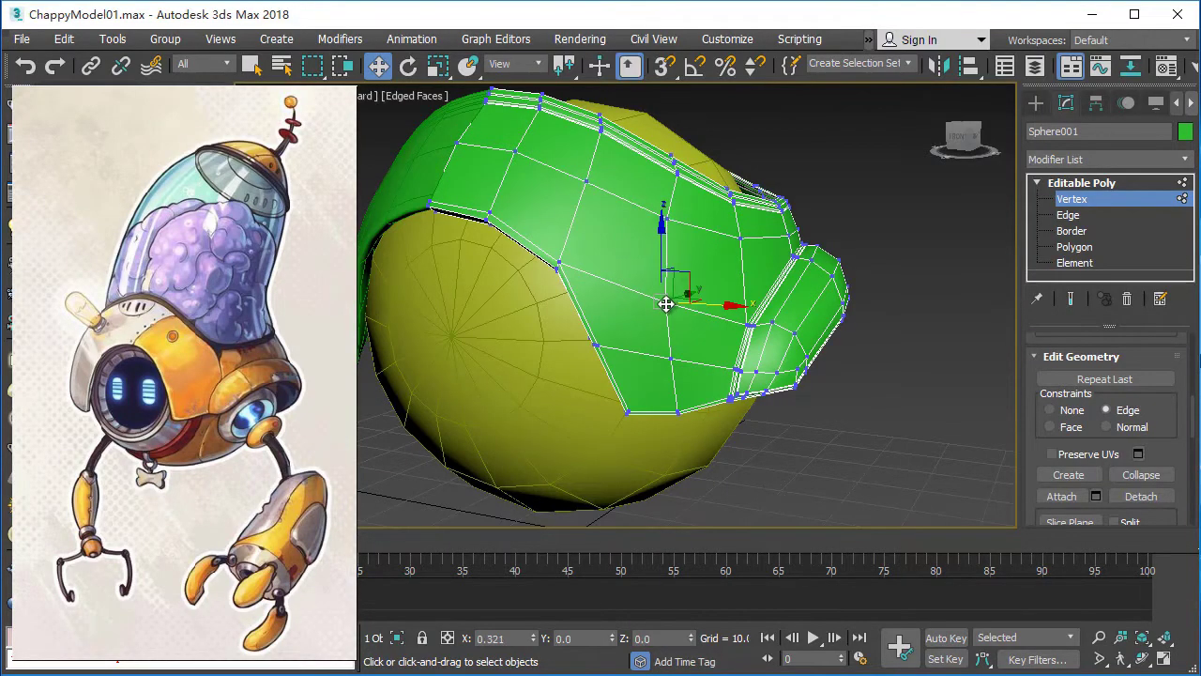
pyautogui.moveTo(665, 304)
pyautogui.keyDown('alt'); pyautogui.mouseDown(button='middle')
pyautogui.moveTo(635, 451)
pyautogui.moveTo(713, 375)
pyautogui.moveTo(858, 372)
pyautogui.moveTo(797, 317)
pyautogui.moveTo(853, 317)
pyautogui.moveTo(817, 366)
pyautogui.moveTo(932, 352)
pyautogui.moveTo(751, 357)
pyautogui.moveTo(831, 397)
pyautogui.moveTo(845, 431)
pyautogui.moveTo(901, 316)
pyautogui.moveTo(803, 383)
pyautogui.moveTo(962, 348)
pyautogui.moveTo(771, 362)
pyautogui.moveTo(953, 387)
pyautogui.moveTo(845, 384)
pyautogui.moveTo(1001, 363)
pyautogui.moveTo(775, 339)
pyautogui.mouseUp(button='middle'); pyautogui.keyUp('alt')
pyautogui.scroll(3, 732, 348)
pyautogui.scroll(2, 838, 401)
# Inspect the shell's lower rim, toggling see-through wireframe to locate the lip vertices.
pyautogui.scroll(3, 775, 339)
pyautogui.scroll(3, 794, 348)
pyautogui.scroll(3, 723, 340)
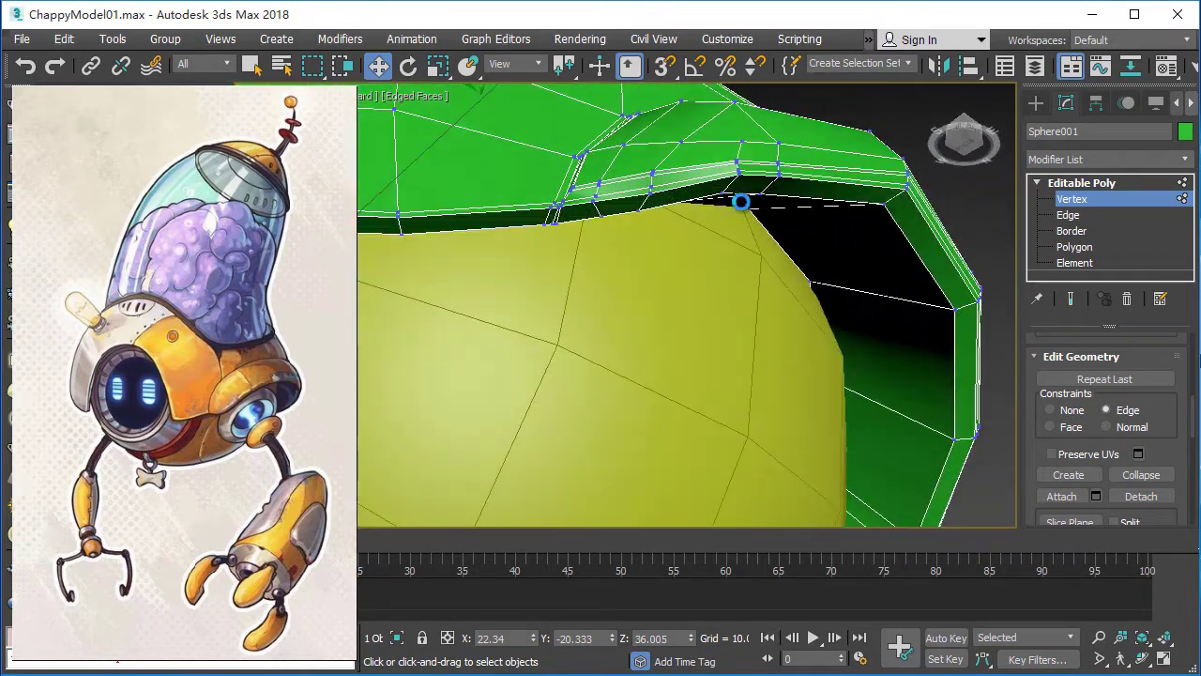
pyautogui.scroll(5, 814, 266)
pyautogui.scroll(-5, 814, 267)
pyautogui.scroll(5, 855, 418)
pyautogui.moveTo(872, 363)
pyautogui.keyDown('alt'); pyautogui.mouseDown(button='middle')
pyautogui.moveTo(850, 362)
pyautogui.moveTo(791, 302)
pyautogui.mouseUp(button='middle'); pyautogui.keyUp('alt')
pyautogui.scroll(-3, 790, 302)
pyautogui.moveTo(890, 327)
pyautogui.keyDown('alt'); pyautogui.mouseDown(button='middle')
pyautogui.moveTo(719, 316)
pyautogui.moveTo(743, 349)
pyautogui.mouseUp(button='middle'); pyautogui.keyUp('alt')
pyautogui.moveTo(697, 307)
pyautogui.keyDown('alt'); pyautogui.mouseDown(button='middle')
pyautogui.moveTo(753, 266)
pyautogui.moveTo(729, 327)
pyautogui.mouseUp(button='middle'); pyautogui.keyUp('alt')
pyautogui.press('F3')
pyautogui.moveTo(901, 389)
pyautogui.keyDown('alt'); pyautogui.mouseDown(button='middle')
pyautogui.moveTo(817, 309)
pyautogui.moveTo(936, 337)
pyautogui.mouseUp(button='middle'); pyautogui.keyUp('alt')
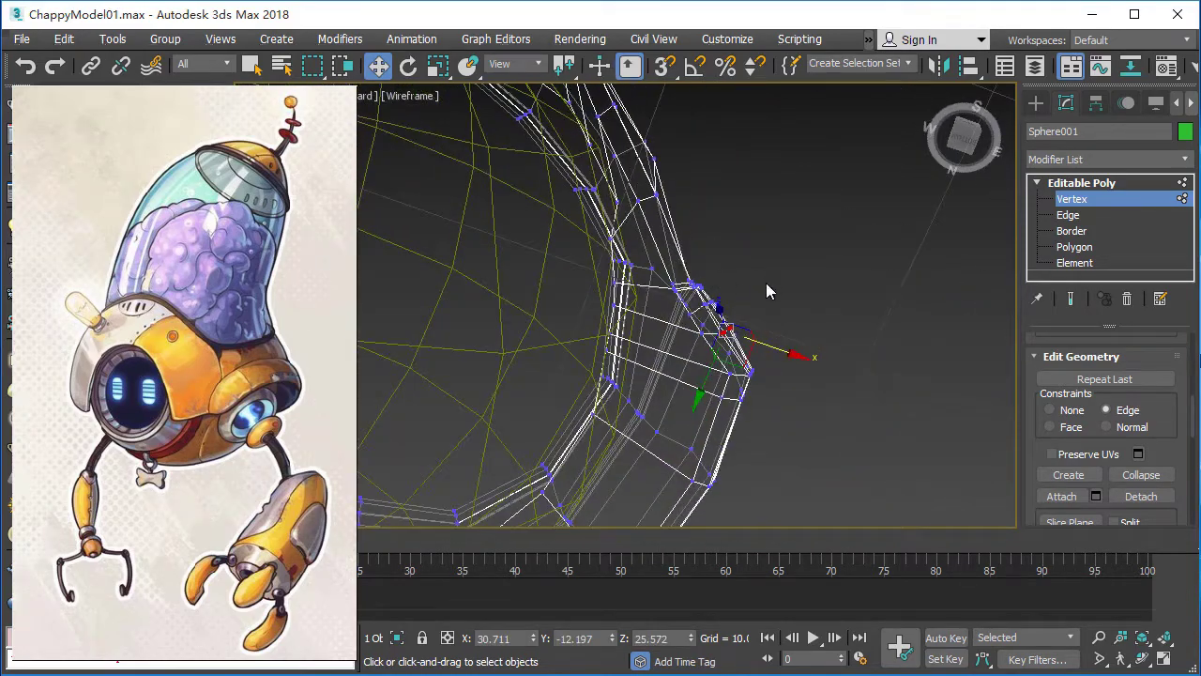
pyautogui.press('F3')
# Move the lip corner vertices so they tuck against the yellow sphere.
pyautogui.moveTo(804, 216)
pyautogui.keyDown('alt'); pyautogui.mouseDown(button='middle')
pyautogui.moveTo(620, 469)
pyautogui.moveTo(807, 266)
pyautogui.moveTo(702, 328)
pyautogui.mouseUp(button='middle'); pyautogui.keyUp('alt')
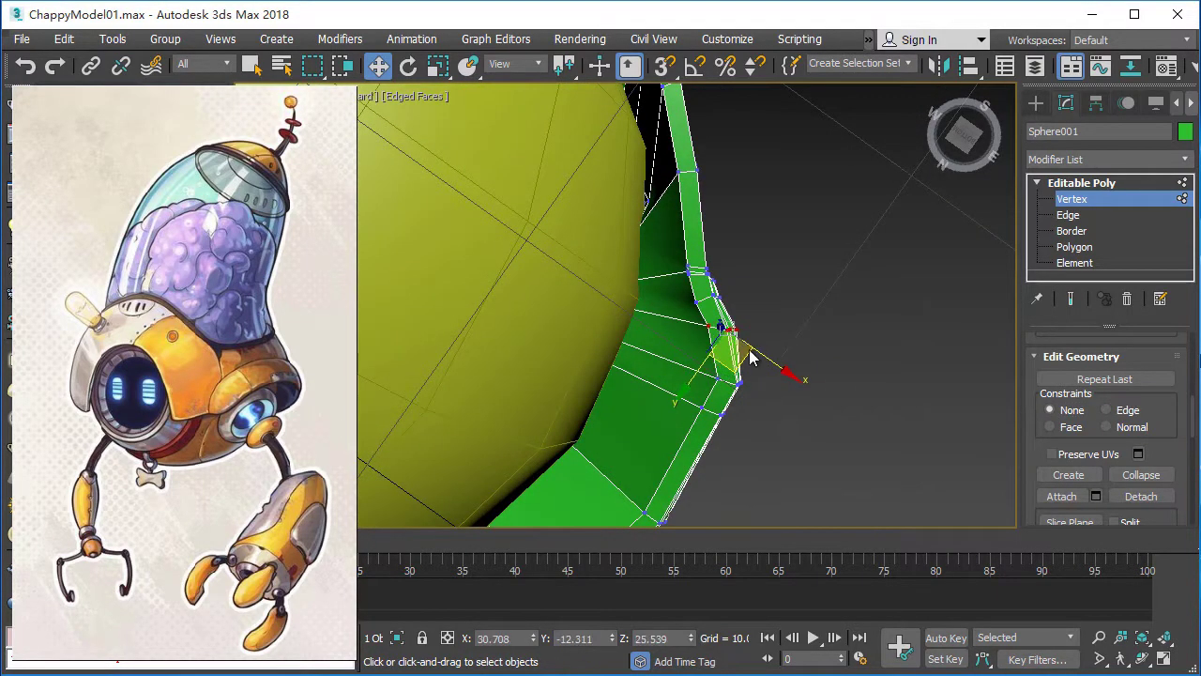
pyautogui.moveTo(749, 356)
pyautogui.keyDown('alt'); pyautogui.mouseDown(button='middle')
pyautogui.moveTo(719, 343)
pyautogui.moveTo(787, 334)
pyautogui.mouseUp(button='middle'); pyautogui.keyUp('alt')
pyautogui.moveTo(708, 303)
pyautogui.keyDown('alt'); pyautogui.mouseDown(button='middle')
pyautogui.moveTo(746, 448)
pyautogui.moveTo(761, 441)
pyautogui.mouseUp(button='middle'); pyautogui.keyUp('alt')
pyautogui.keyDown('alt'); pyautogui.moveTo(735, 280); pyautogui.dragTo(746, 355, button='middle'); pyautogui.keyUp('alt')
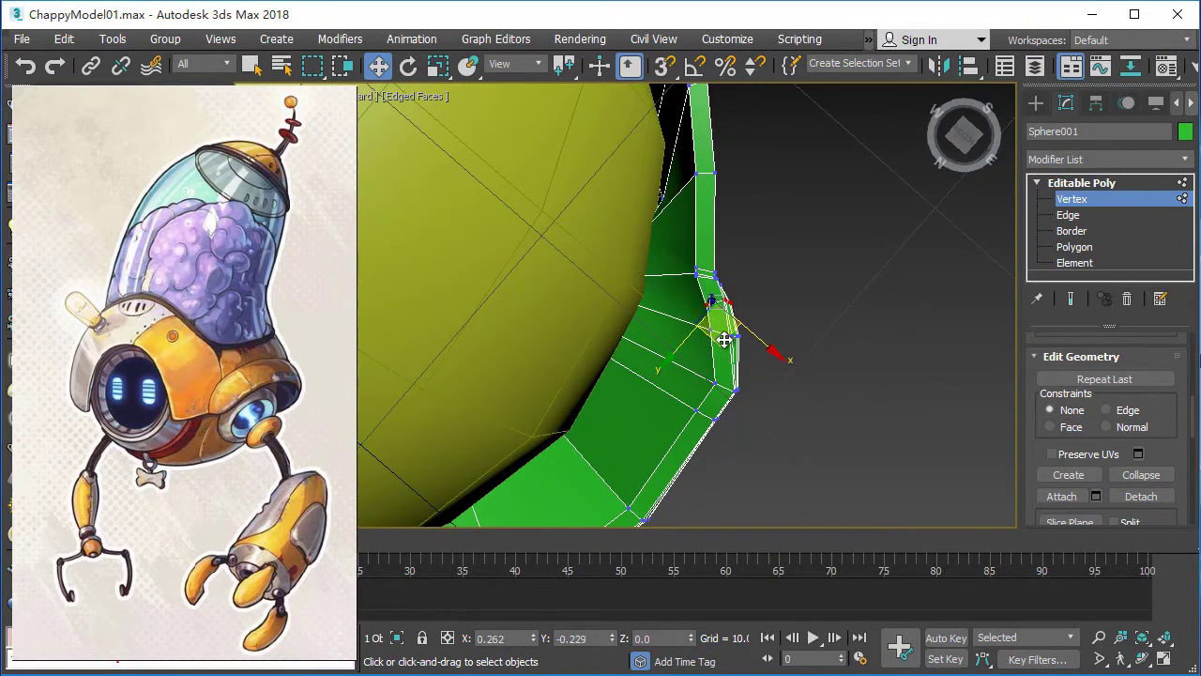
pyautogui.moveTo(857, 406)
pyautogui.keyDown('alt'); pyautogui.mouseDown(button='middle')
pyautogui.moveTo(823, 397)
pyautogui.moveTo(898, 415)
pyautogui.moveTo(778, 496)
pyautogui.moveTo(825, 504)
pyautogui.moveTo(813, 459)
pyautogui.moveTo(813, 501)
pyautogui.moveTo(839, 407)
pyautogui.moveTo(815, 370)
pyautogui.moveTo(832, 424)
pyautogui.moveTo(878, 432)
pyautogui.moveTo(930, 486)
pyautogui.moveTo(946, 394)
pyautogui.moveTo(951, 413)
pyautogui.mouseUp(button='middle'); pyautogui.keyUp('alt')
pyautogui.press('F3')
pyautogui.press('F3')
pyautogui.press('F3')
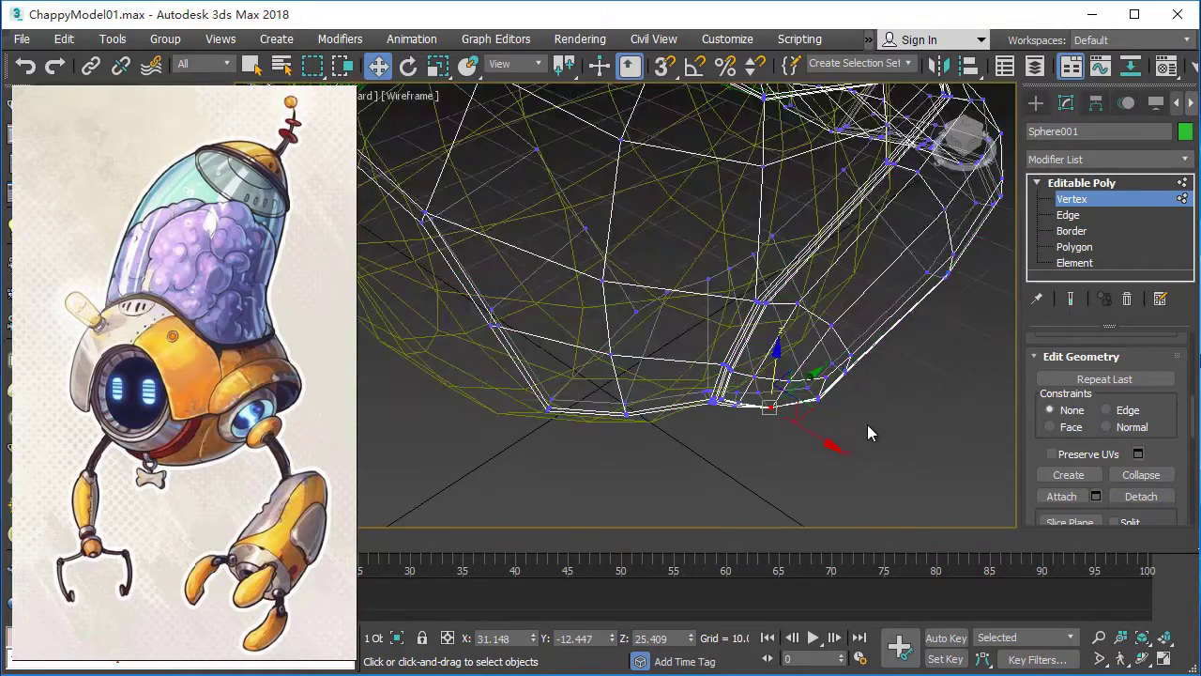
pyautogui.press('F3')
pyautogui.moveTo(810, 394)
pyautogui.keyDown('alt'); pyautogui.mouseDown(button='middle')
pyautogui.moveTo(926, 392)
pyautogui.moveTo(938, 380)
pyautogui.moveTo(973, 443)
pyautogui.moveTo(869, 395)
pyautogui.moveTo(905, 442)
pyautogui.mouseUp(button='middle'); pyautogui.keyUp('alt')
# Orbit and zoom around the shell to review its bottom edge.
pyautogui.scroll(-3, 896, 444)
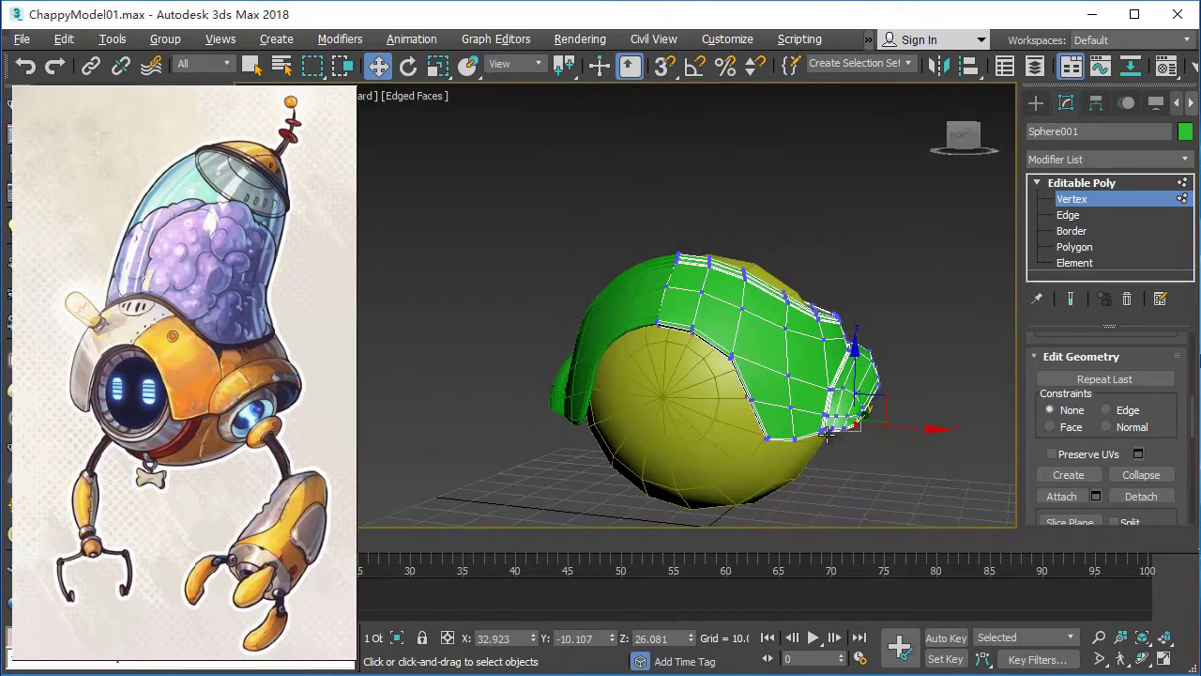
pyautogui.keyDown('alt'); pyautogui.moveTo(827, 431); pyautogui.dragTo(863, 413, button='middle'); pyautogui.keyUp('alt')
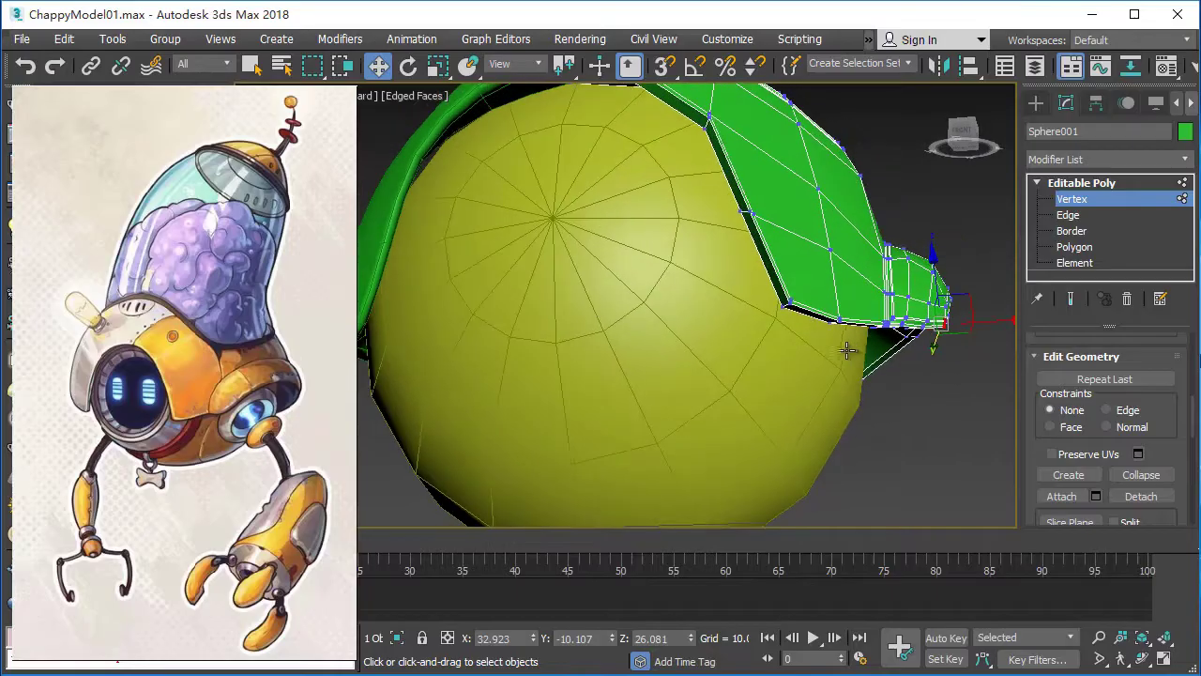
pyautogui.moveTo(853, 349)
pyautogui.keyDown('alt'); pyautogui.mouseDown(button='middle')
pyautogui.moveTo(826, 343)
pyautogui.moveTo(797, 365)
pyautogui.mouseUp(button='middle'); pyautogui.keyUp('alt')
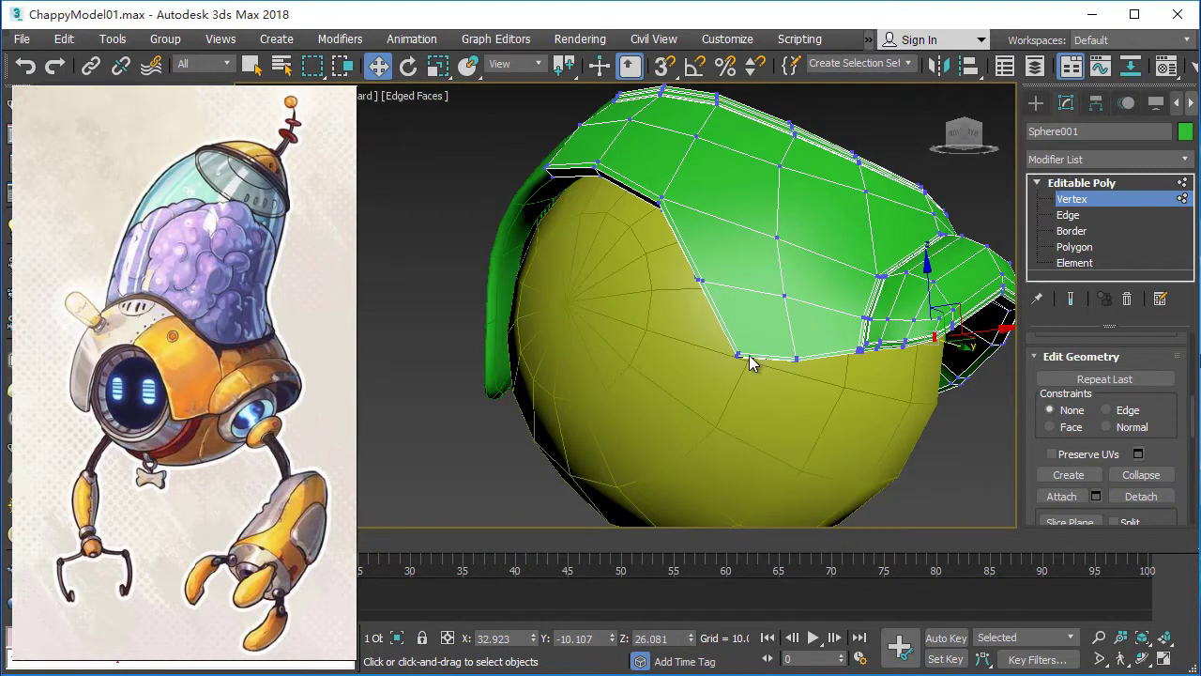
pyautogui.scroll(2, 748, 364)
pyautogui.scroll(4, 746, 366)
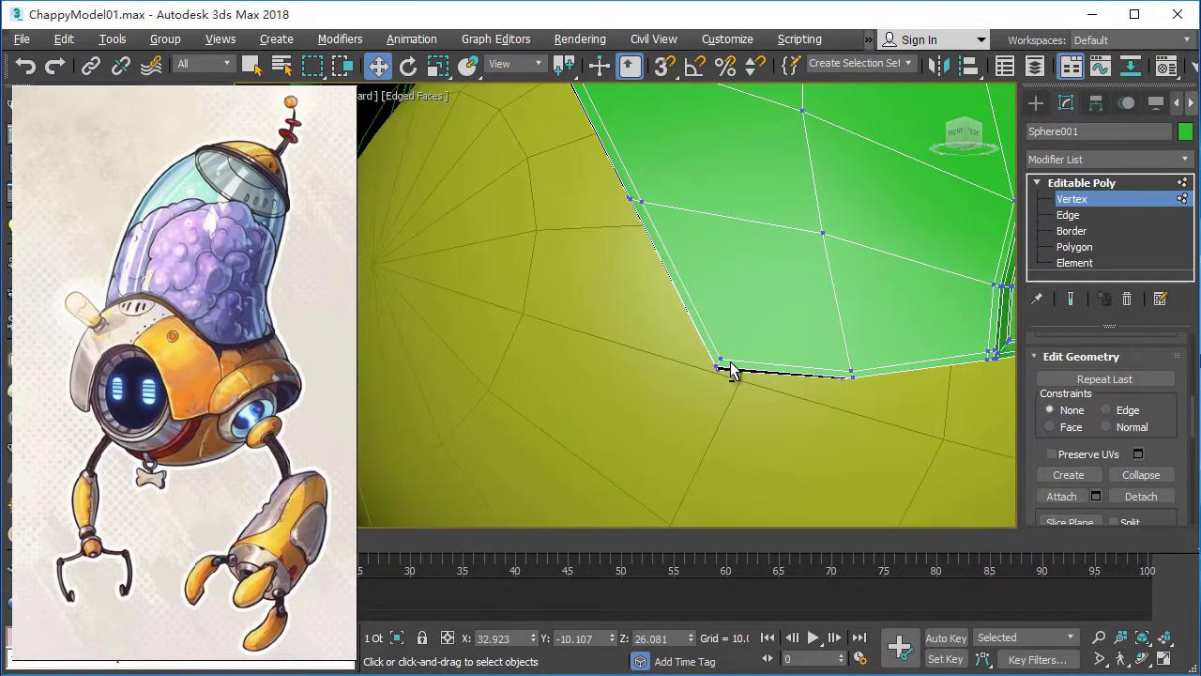
pyautogui.keyDown('alt'); pyautogui.moveTo(696, 270); pyautogui.dragTo(607, 235, button='middle'); pyautogui.keyUp('alt')
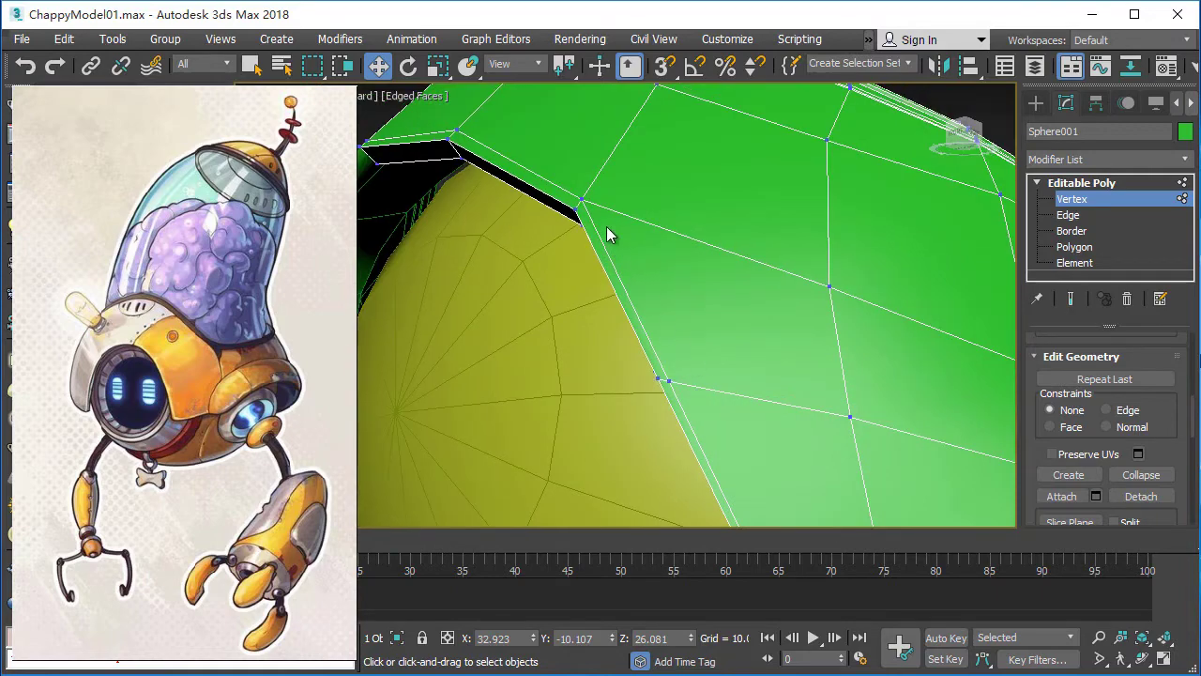
pyautogui.scroll(-4, 635, 255)
pyautogui.scroll(-2, 697, 310)
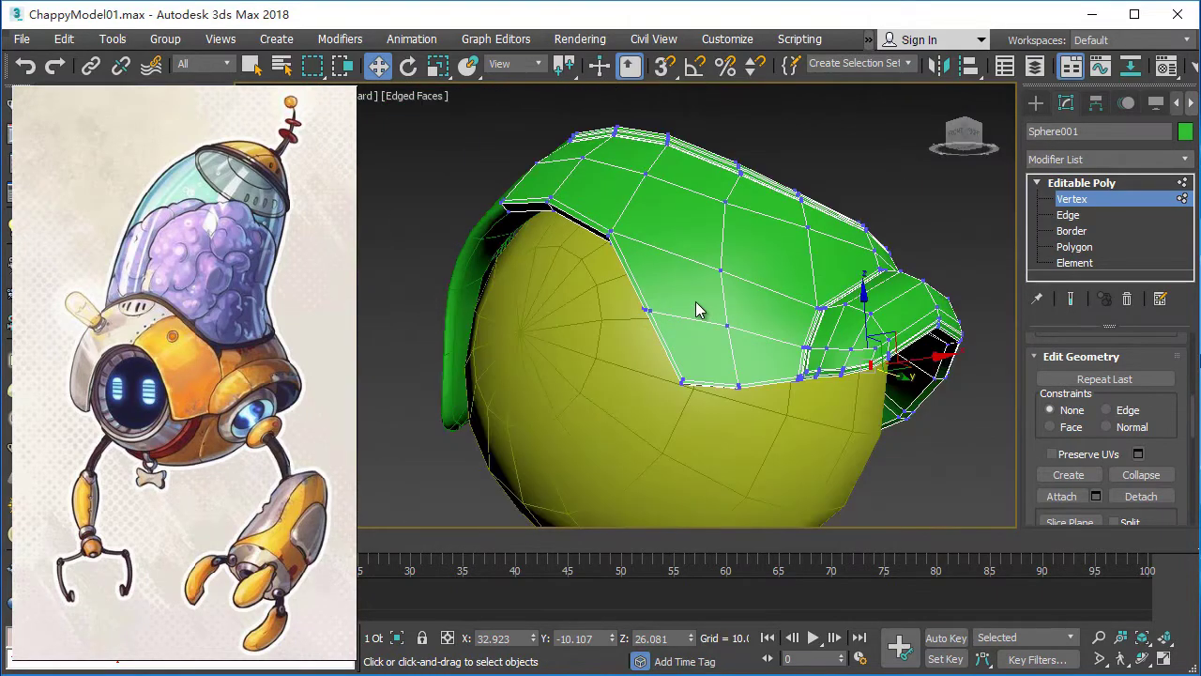
pyautogui.scroll(2, 699, 338)
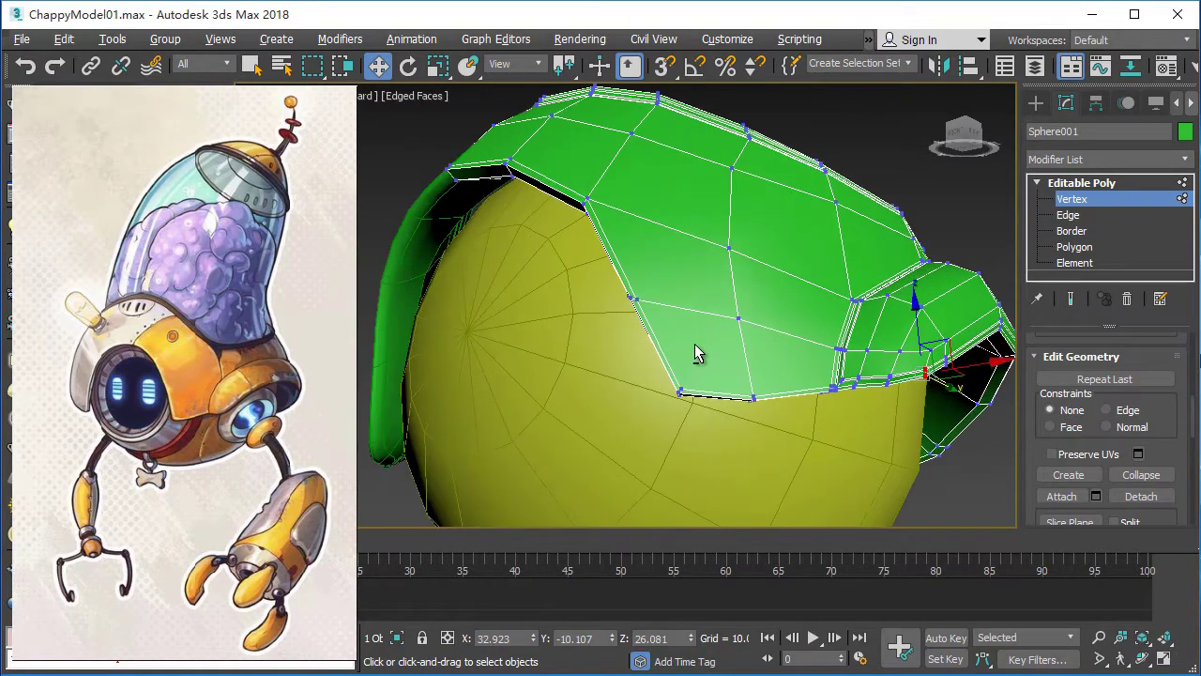
pyautogui.scroll(2, 713, 347)
pyautogui.scroll(2, 727, 338)
pyautogui.scroll(2, 741, 343)
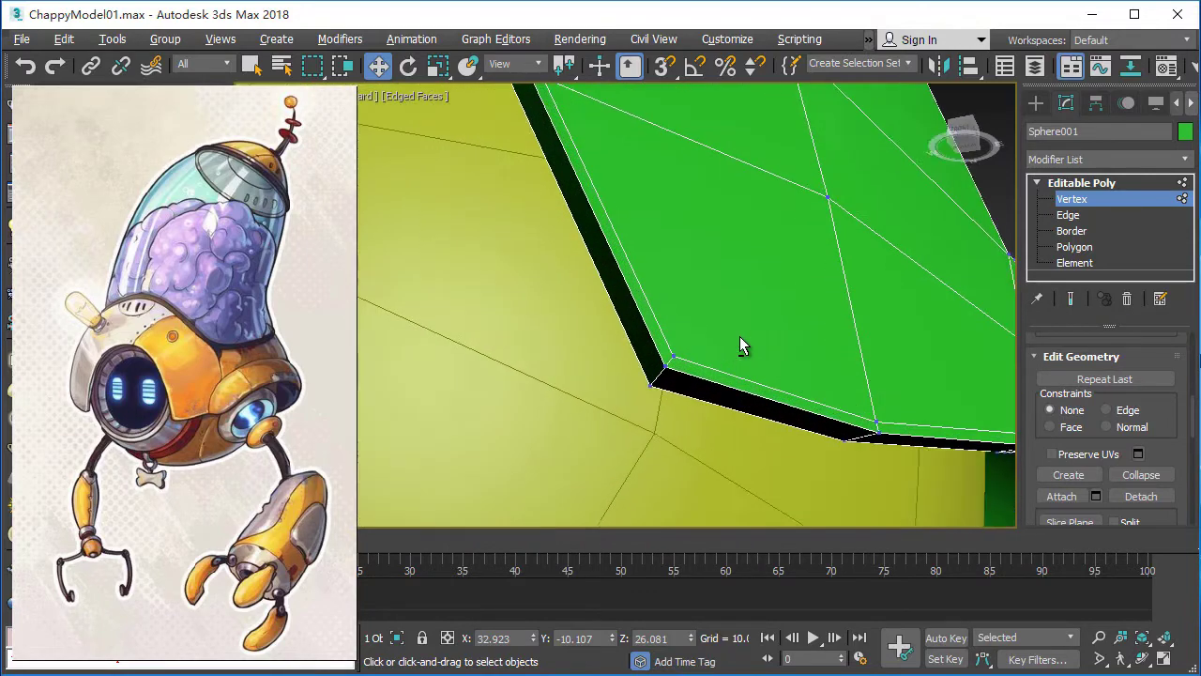
pyautogui.scroll(1, 742, 345)
# At Edge level, chamfer the shell's rim edge by 0.146 with 1 segment.
pyautogui.press('2')
pyautogui.moveTo(756, 343)
pyautogui.keyDown('alt'); pyautogui.mouseDown(button='middle')
pyautogui.moveTo(791, 322)
pyautogui.moveTo(706, 388)
pyautogui.moveTo(714, 404)
pyautogui.mouseUp(button='middle'); pyautogui.keyUp('alt')
pyautogui.scroll(-2, 1141, 441)
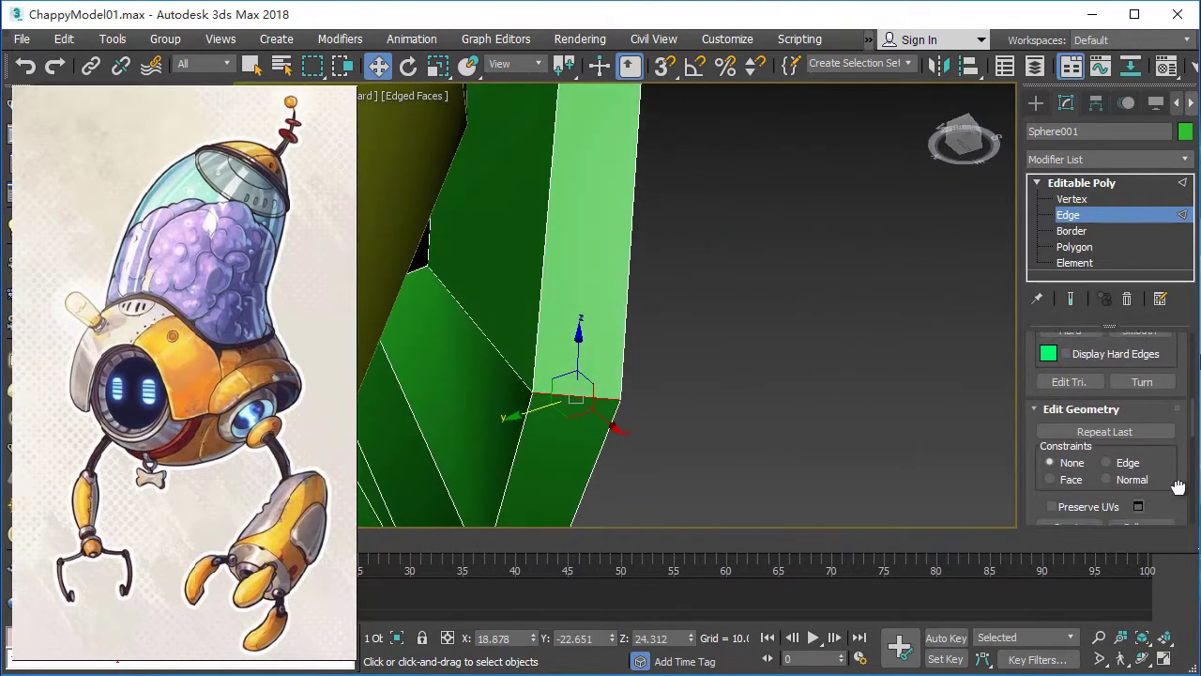
pyautogui.scroll(-3, 1140, 441)
pyautogui.scroll(-3, 1139, 431)
pyautogui.scroll(-3, 1138, 432)
pyautogui.scroll(3, 1140, 430)
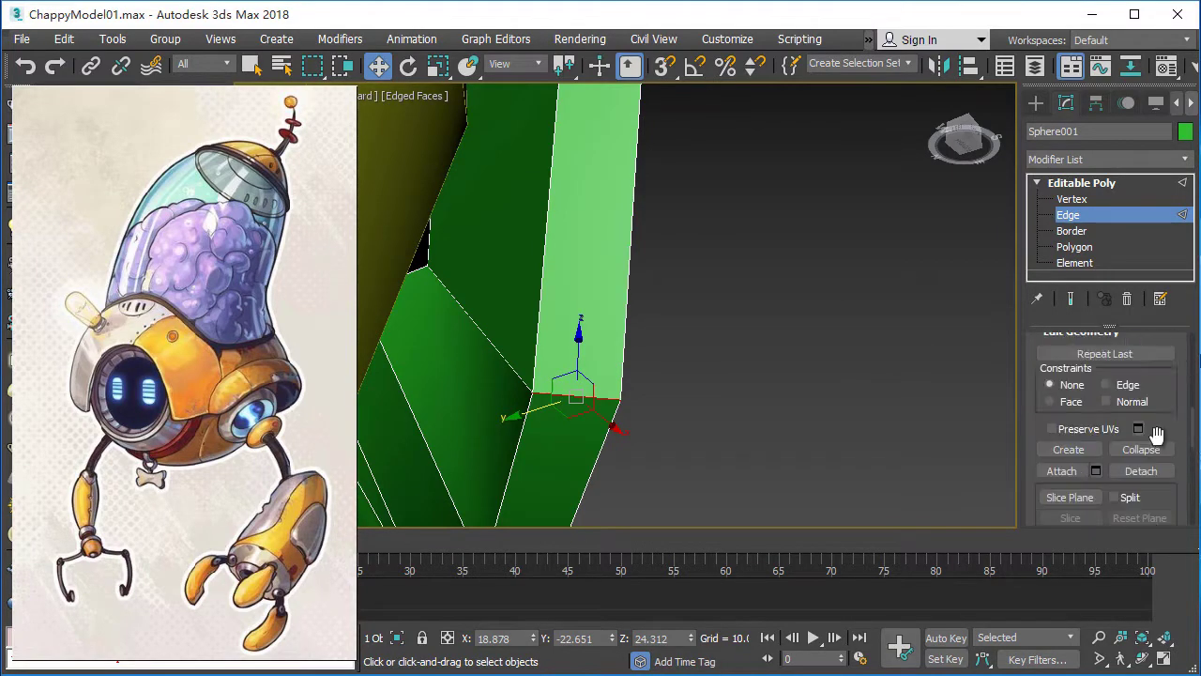
pyautogui.scroll(3, 1144, 428)
pyautogui.scroll(-1, 1117, 427)
pyautogui.click(1096, 417)
pyautogui.keyDown('alt'); pyautogui.moveTo(864, 382); pyautogui.dragTo(692, 421, button='middle'); pyautogui.keyUp('alt')
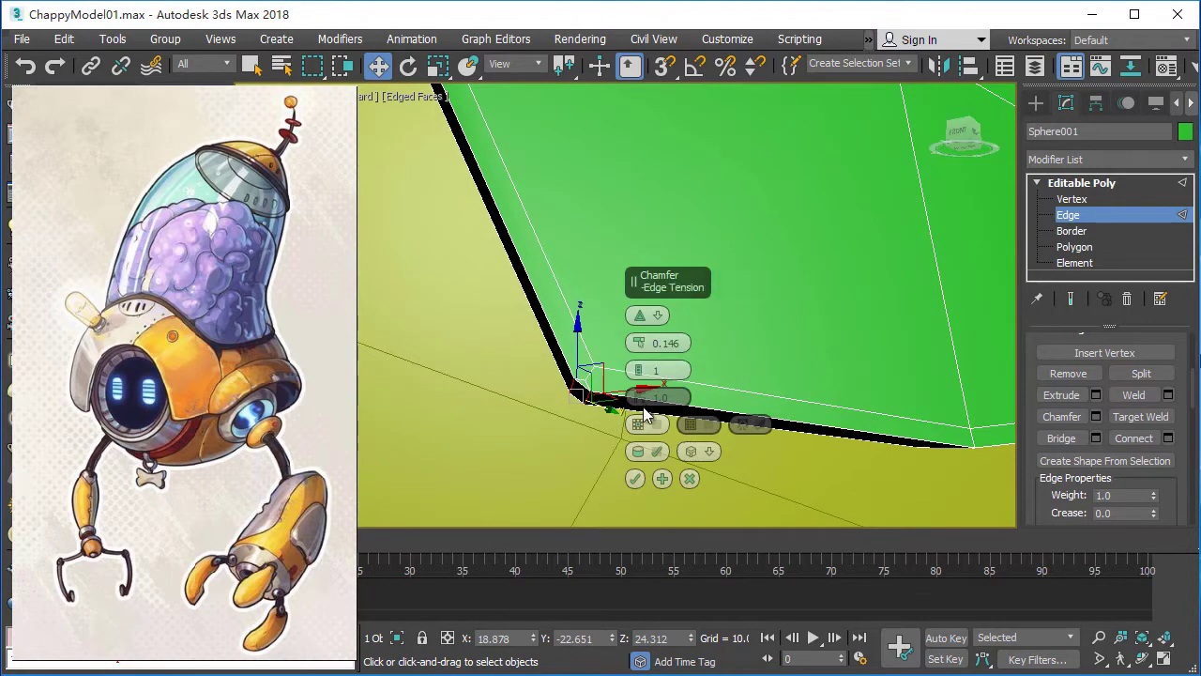
pyautogui.click(635, 478)
# Select a short edge at the chamfered corner and apply a quad-menu edge command to it.
pyautogui.moveTo(683, 416)
pyautogui.keyDown('alt'); pyautogui.mouseDown(button='middle')
pyautogui.moveTo(740, 429)
pyautogui.moveTo(895, 423)
pyautogui.moveTo(814, 434)
pyautogui.moveTo(713, 403)
pyautogui.moveTo(605, 398)
pyautogui.mouseUp(button='middle'); pyautogui.keyUp('alt')
pyautogui.scroll(-6, 740, 430)
pyautogui.scroll(5, 899, 436)
pyautogui.scroll(3, 858, 422)
pyautogui.scroll(3, 606, 398)
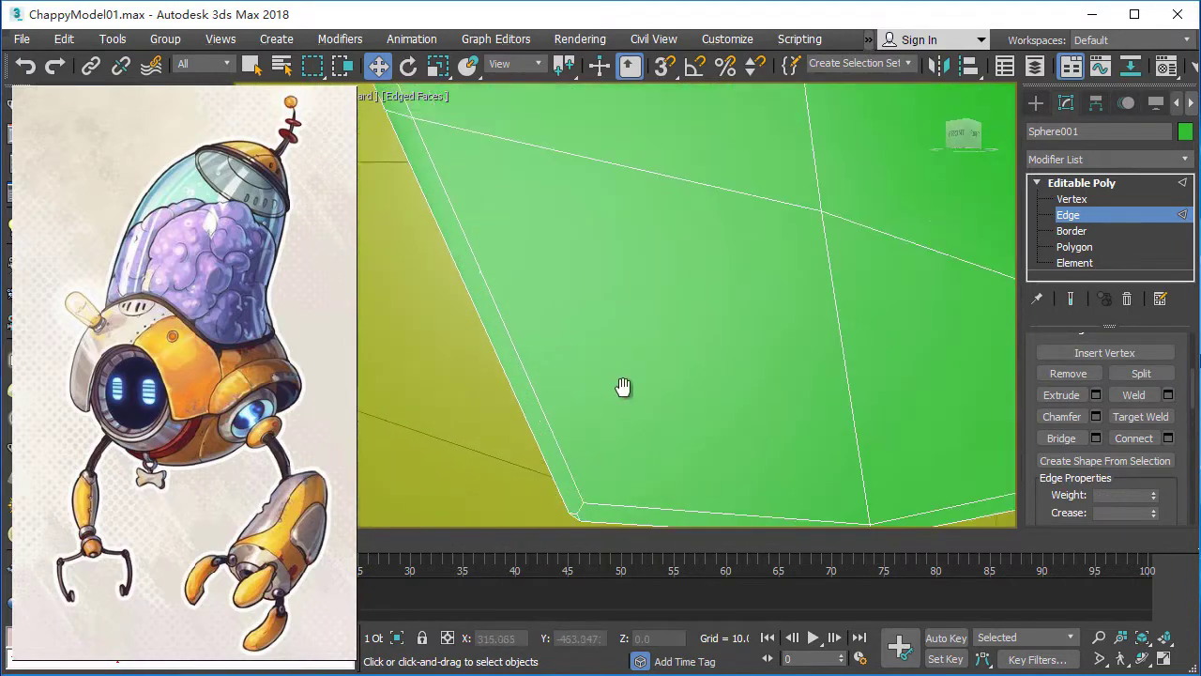
pyautogui.click(616, 437)
pyautogui.scroll(2, 657, 433)
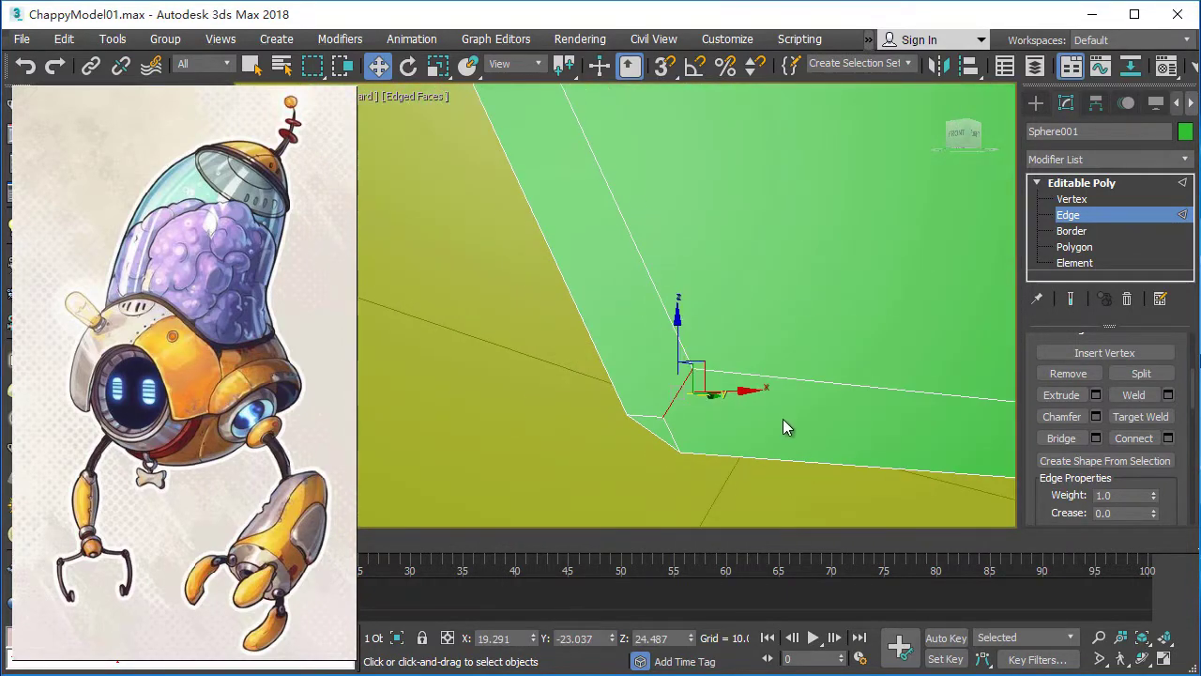
pyautogui.moveTo(787, 415)
pyautogui.keyDown('alt'); pyautogui.mouseDown(button='middle')
pyautogui.moveTo(797, 397)
pyautogui.moveTo(773, 421)
pyautogui.mouseUp(button='middle'); pyautogui.keyUp('alt')
pyautogui.scroll(-2, 772, 422)
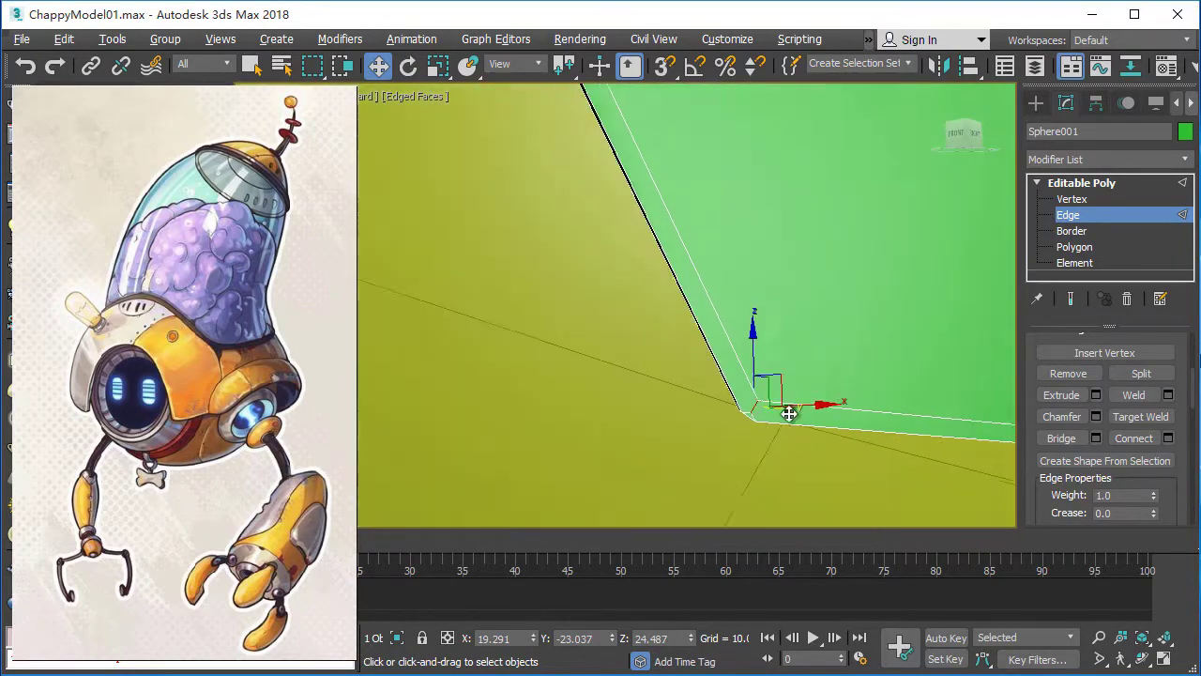
pyautogui.scroll(-3, 789, 408)
pyautogui.scroll(4, 889, 401)
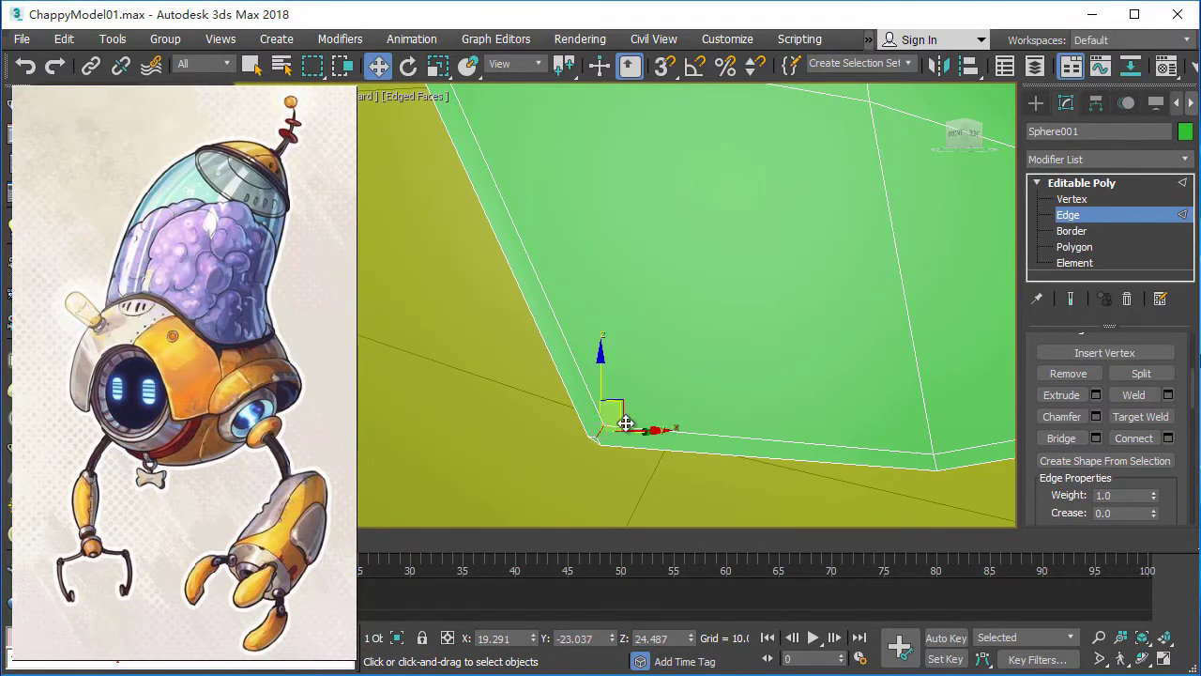
pyautogui.moveTo(625, 426)
pyautogui.keyDown('alt'); pyautogui.mouseDown(button='middle')
pyautogui.moveTo(705, 391)
pyautogui.moveTo(657, 422)
pyautogui.moveTo(798, 450)
pyautogui.moveTo(625, 437)
pyautogui.moveTo(673, 432)
pyautogui.mouseUp(button='middle'); pyautogui.keyUp('alt')
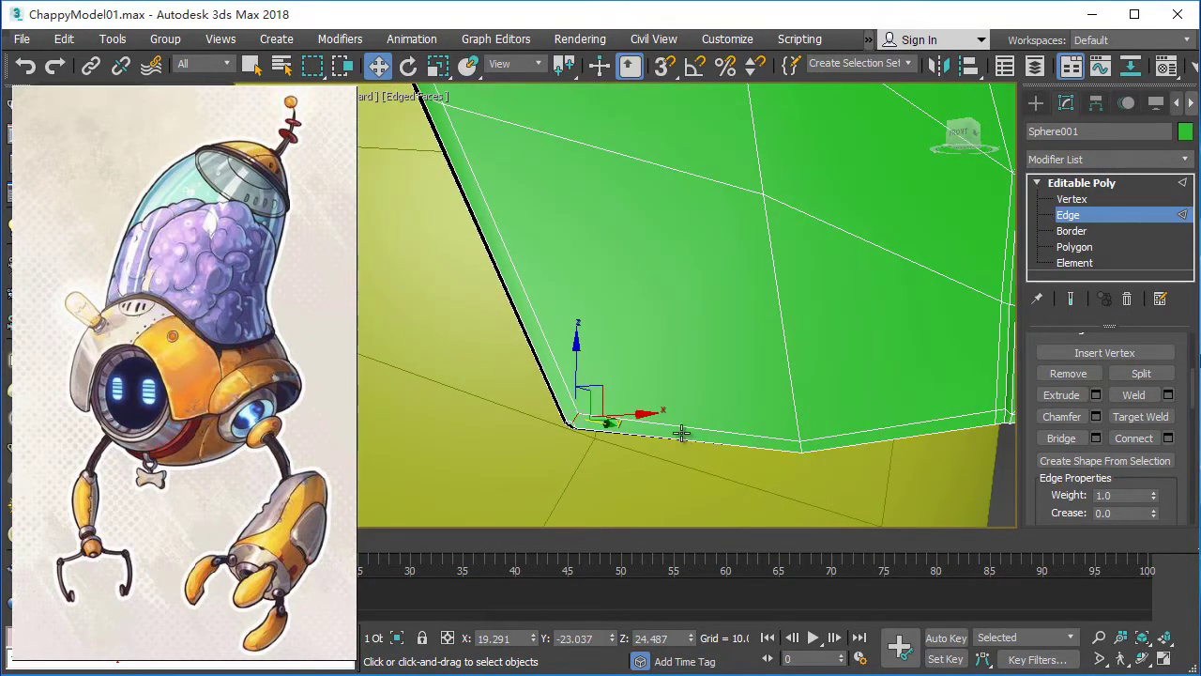
pyautogui.moveTo(683, 434)
pyautogui.keyDown('alt'); pyautogui.mouseDown(button='middle')
pyautogui.moveTo(711, 407)
pyautogui.moveTo(770, 400)
pyautogui.mouseUp(button='middle'); pyautogui.keyUp('alt')
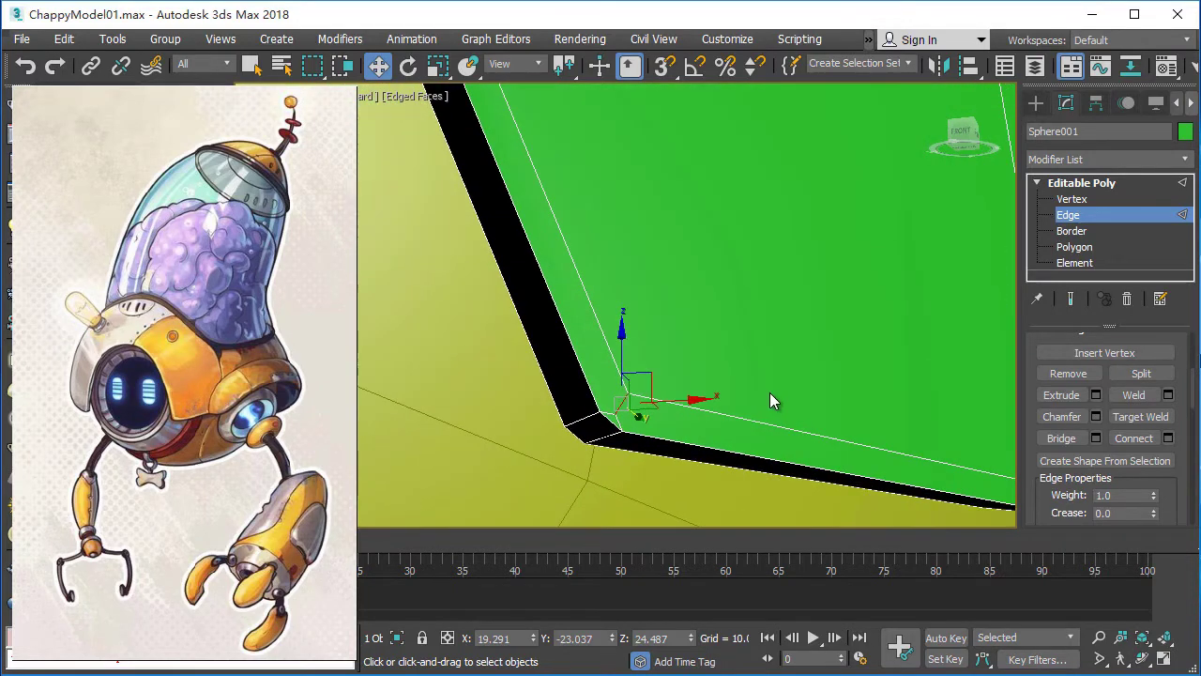
pyautogui.rightClick(654, 349)
pyautogui.click(636, 260)
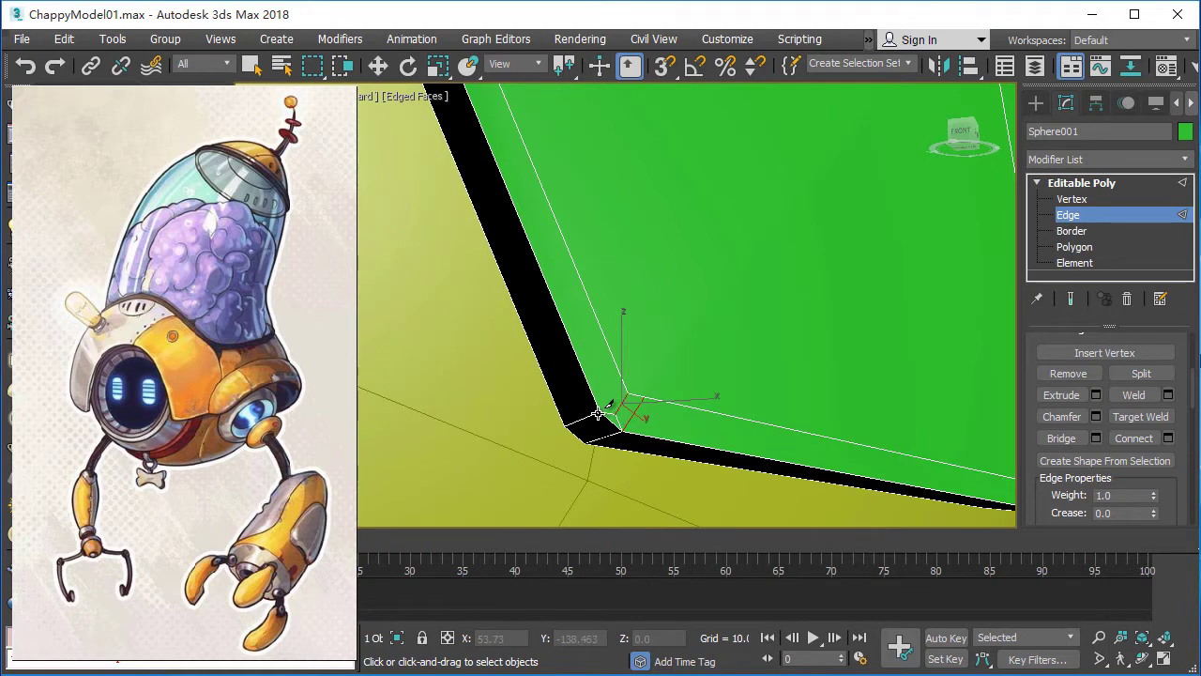
# Remove the other stray edge at the chamfered corner using quad-menu Remove.
pyautogui.click(631, 407)
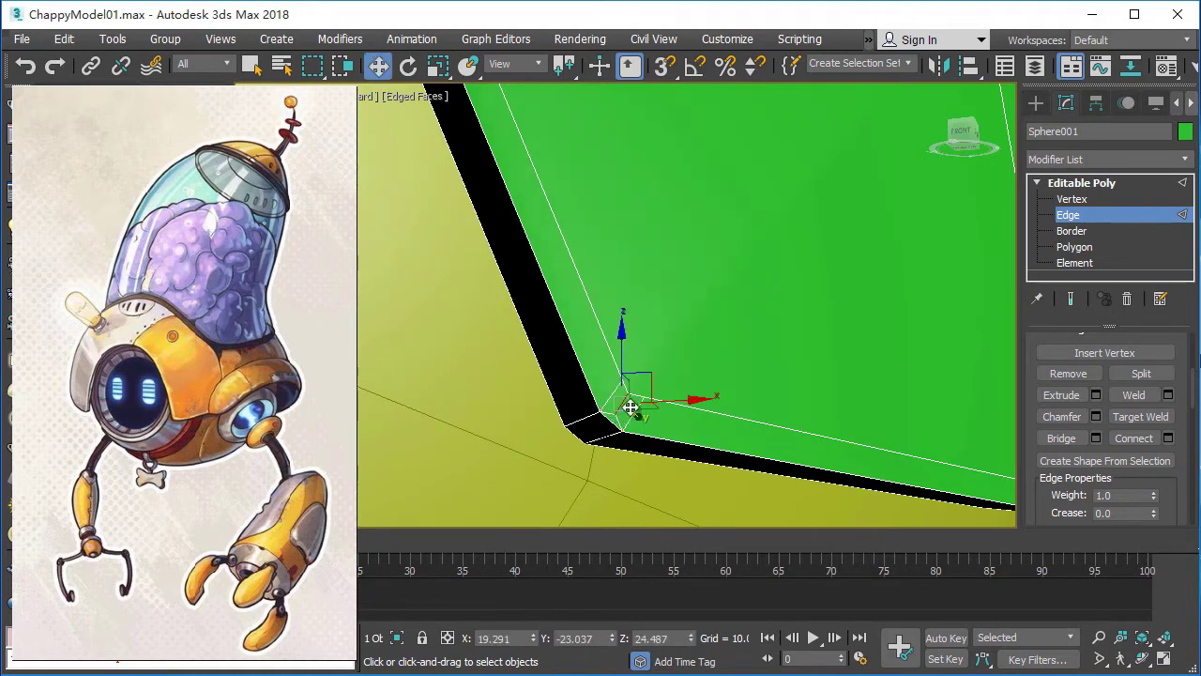
pyautogui.scroll(5, 615, 417)
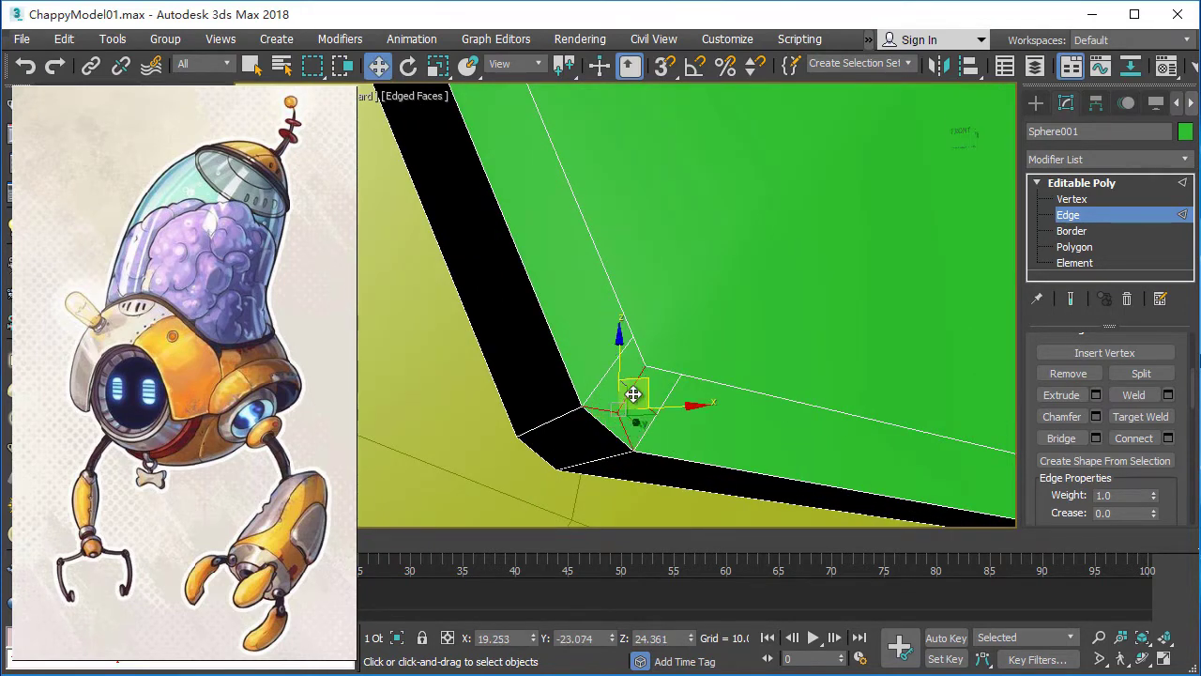
pyautogui.rightClick(627, 388)
pyautogui.click(611, 427)
pyautogui.scroll(1, 756, 415)
pyautogui.scroll(1, 756, 416)
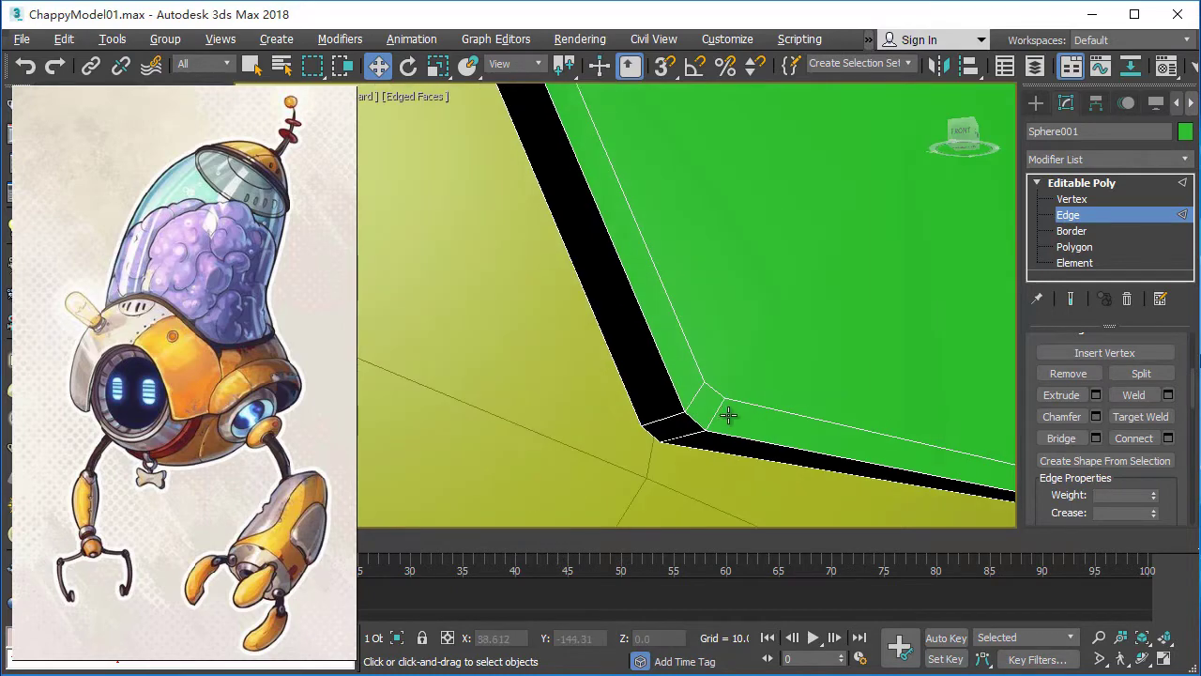
pyautogui.scroll(1, 732, 416)
# Frame the whole green shell and select an edge near its lower tip.
pyautogui.press('z')
pyautogui.moveTo(552, 514)
pyautogui.keyDown('alt'); pyautogui.mouseDown(button='middle')
pyautogui.moveTo(657, 422)
pyautogui.moveTo(582, 411)
pyautogui.moveTo(752, 425)
pyautogui.mouseUp(button='middle'); pyautogui.keyUp('alt')
pyautogui.scroll(5, 678, 416)
pyautogui.click(582, 413)
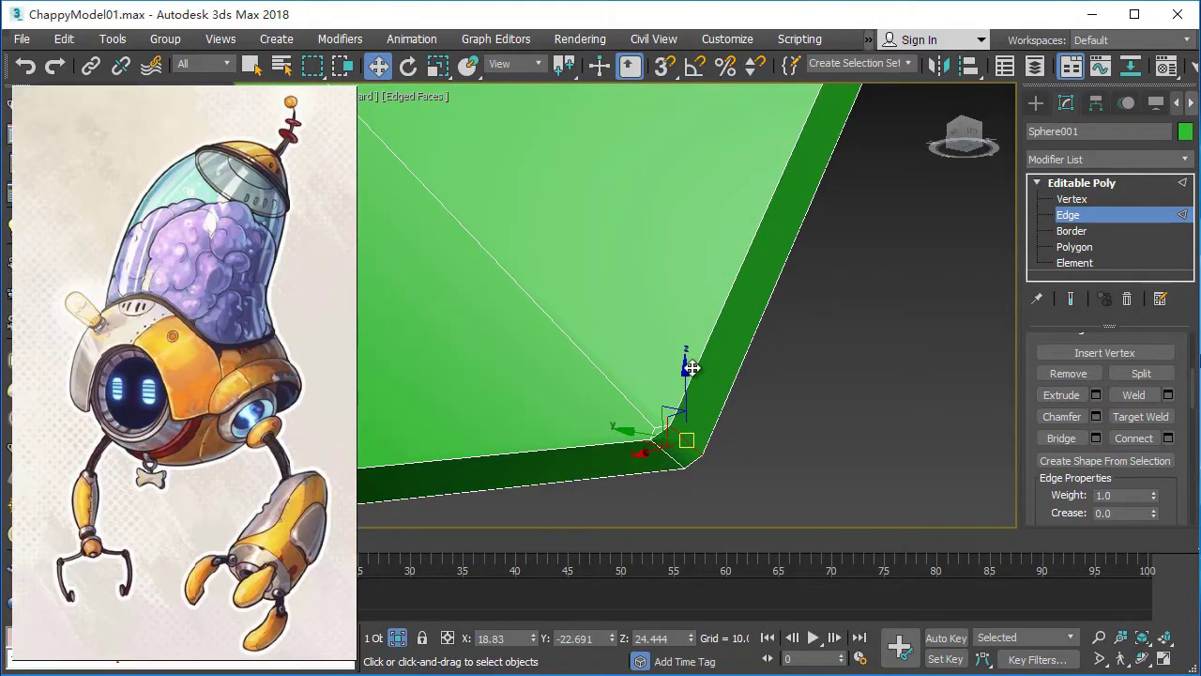
pyautogui.moveTo(691, 368)
pyautogui.keyDown('alt'); pyautogui.mouseDown(button='middle')
pyautogui.moveTo(611, 317)
pyautogui.moveTo(716, 383)
pyautogui.moveTo(566, 410)
pyautogui.moveTo(690, 380)
pyautogui.moveTo(692, 394)
pyautogui.moveTo(756, 410)
pyautogui.moveTo(740, 395)
pyautogui.mouseUp(button='middle'); pyautogui.keyUp('alt')
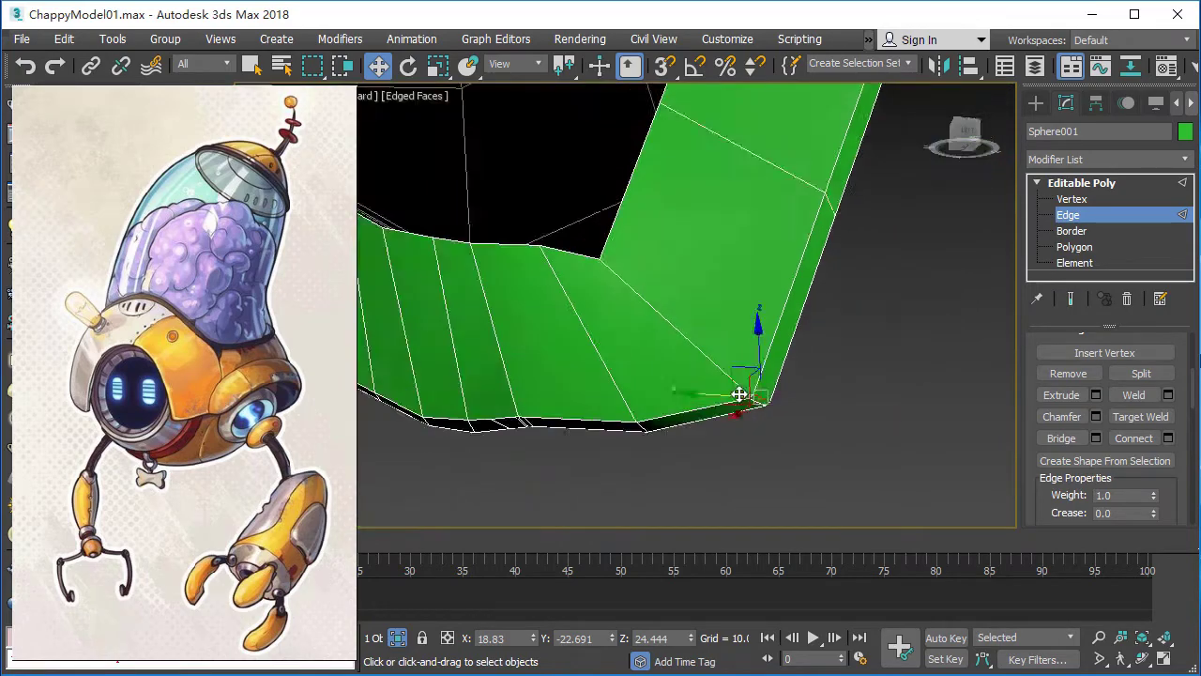
pyautogui.scroll(-5, 657, 422)
pyautogui.click(397, 638)
pyautogui.scroll(-3, 690, 394)
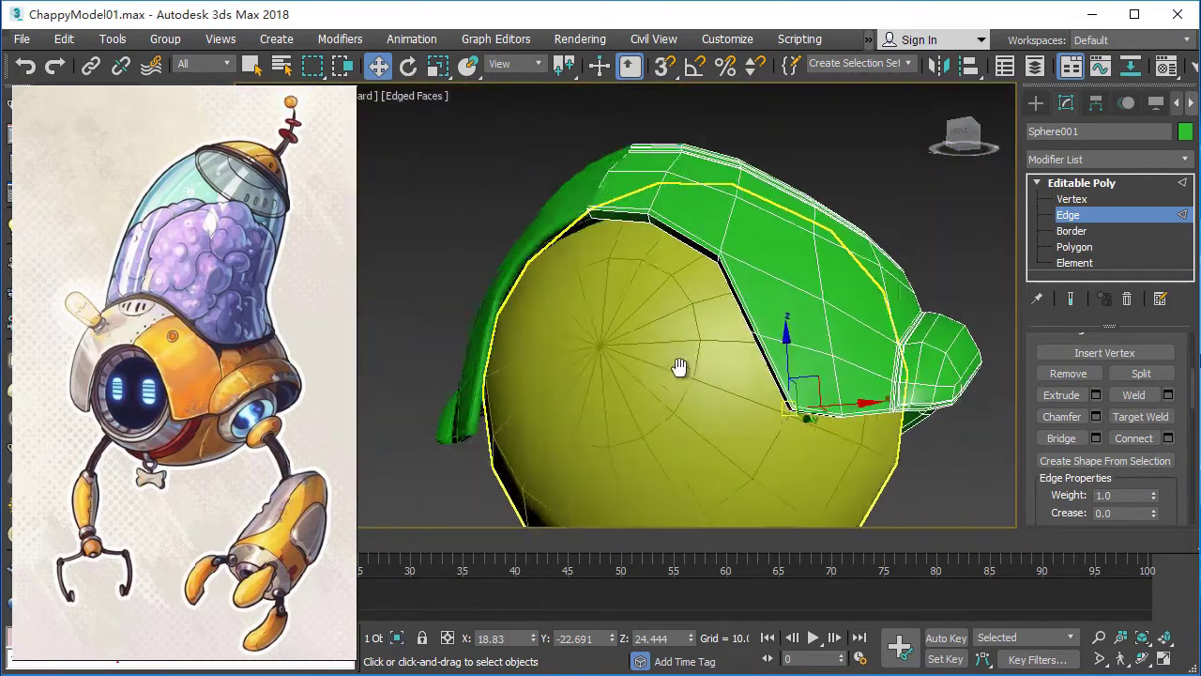
pyautogui.moveTo(680, 366)
pyautogui.keyDown('alt'); pyautogui.mouseDown(button='middle')
pyautogui.moveTo(810, 384)
pyautogui.moveTo(785, 389)
pyautogui.mouseUp(button='middle'); pyautogui.keyUp('alt')
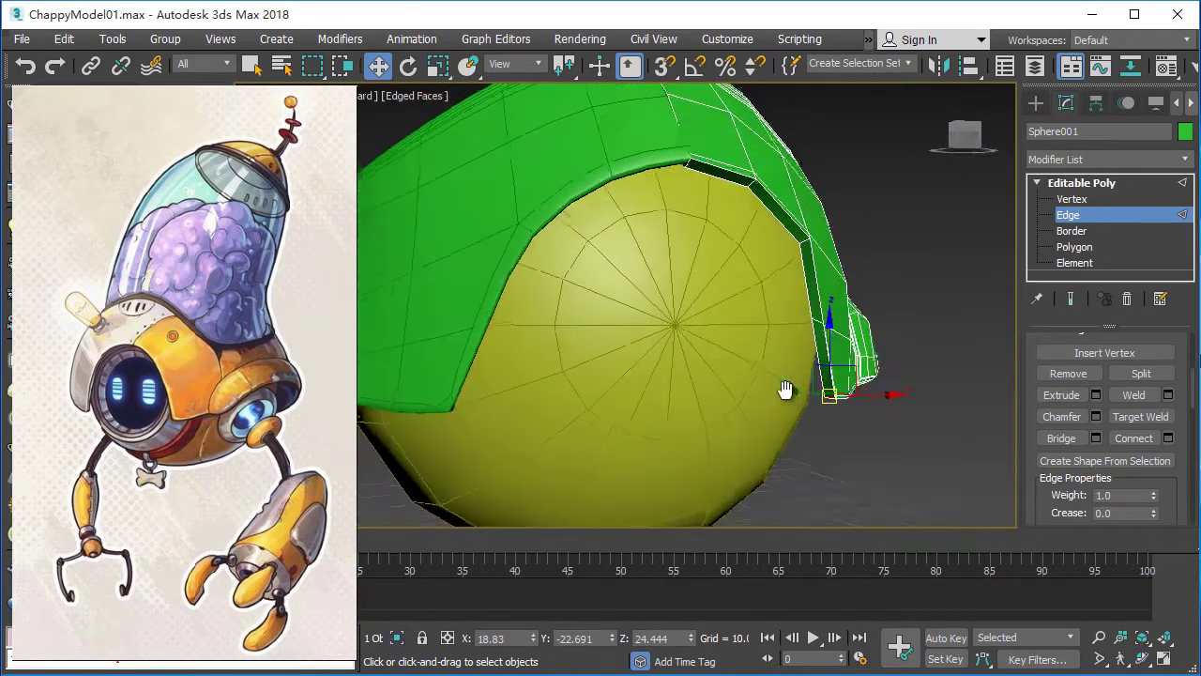
pyautogui.scroll(3, 786, 390)
pyautogui.scroll(2, 786, 389)
pyautogui.click(397, 639)
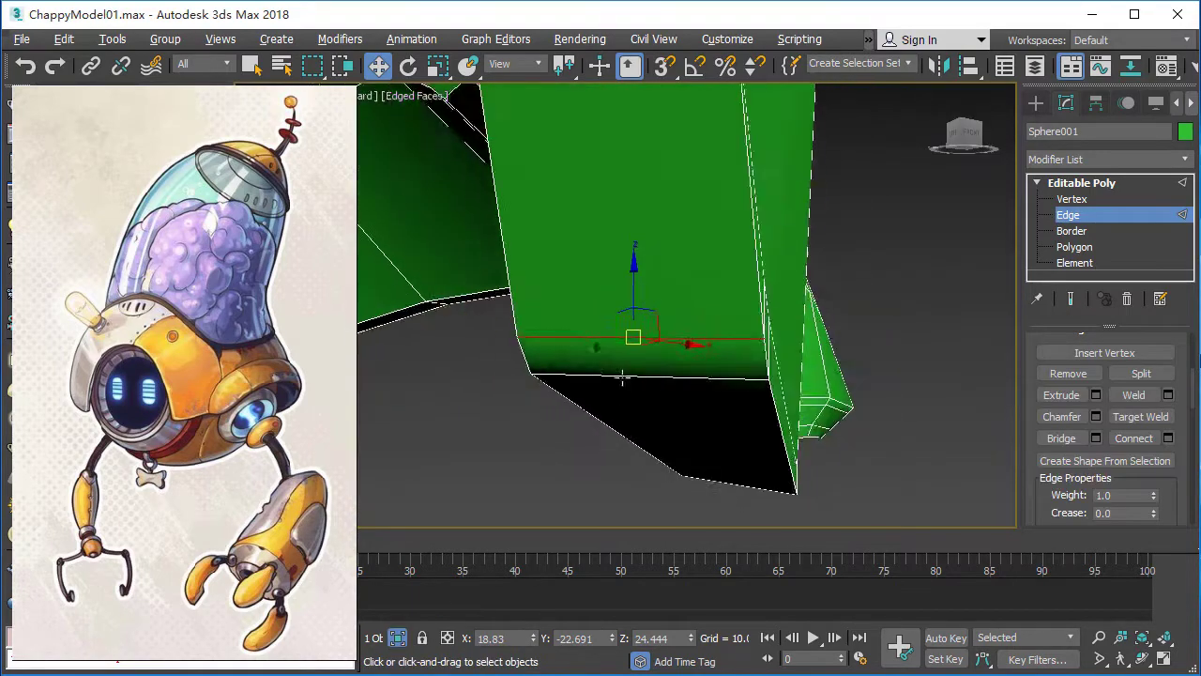
pyautogui.moveTo(621, 377)
pyautogui.keyDown('alt'); pyautogui.mouseDown(button='middle')
pyautogui.moveTo(572, 311)
pyautogui.moveTo(751, 411)
pyautogui.mouseUp(button='middle'); pyautogui.keyUp('alt')
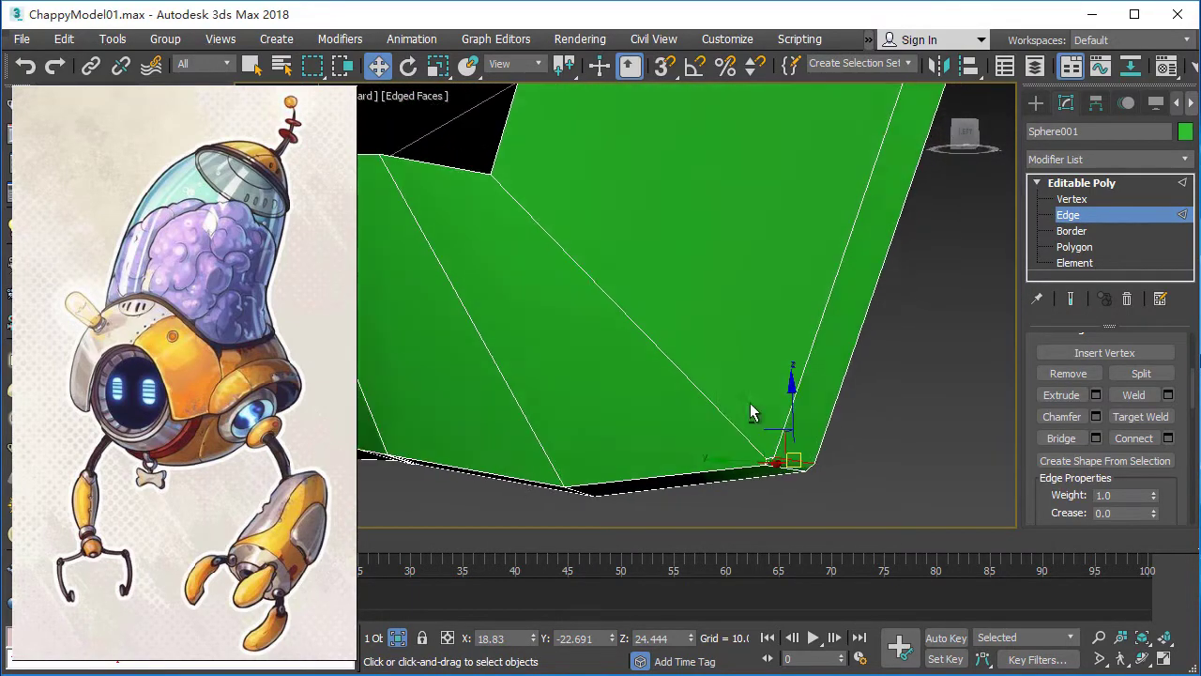
pyautogui.click(1071, 199)
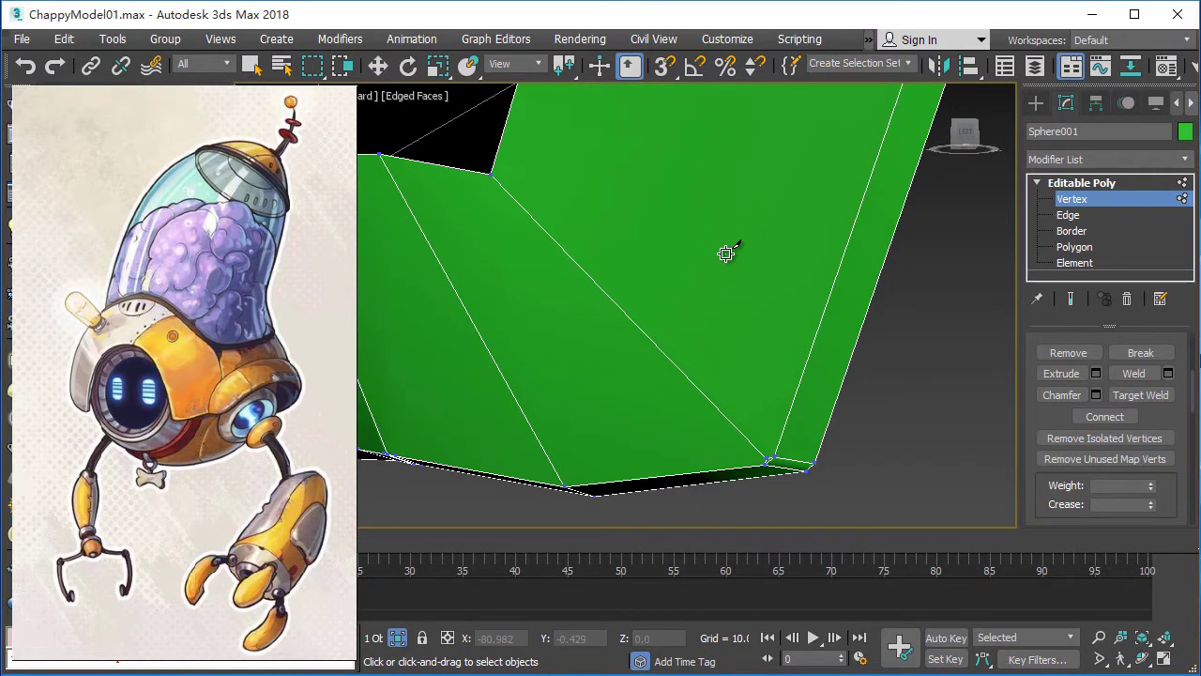
pyautogui.moveTo(726, 254); pyautogui.dragTo(741, 292, button='middle')
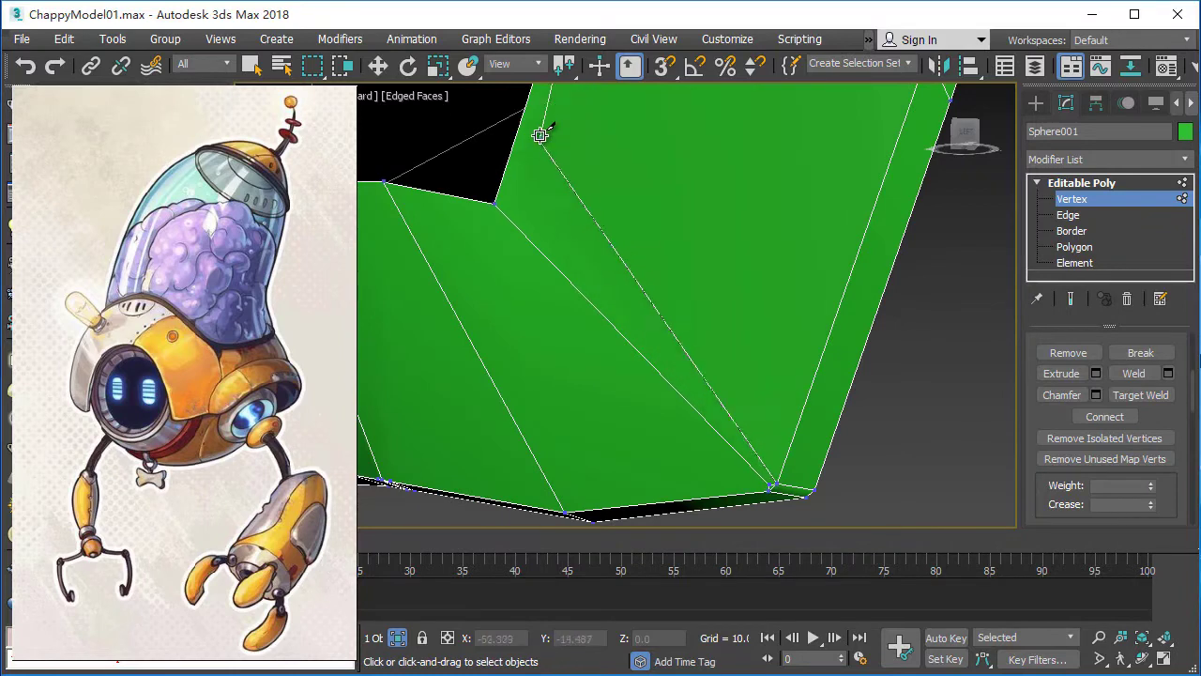
pyautogui.click(1068, 215)
pyautogui.scroll(2, 764, 410)
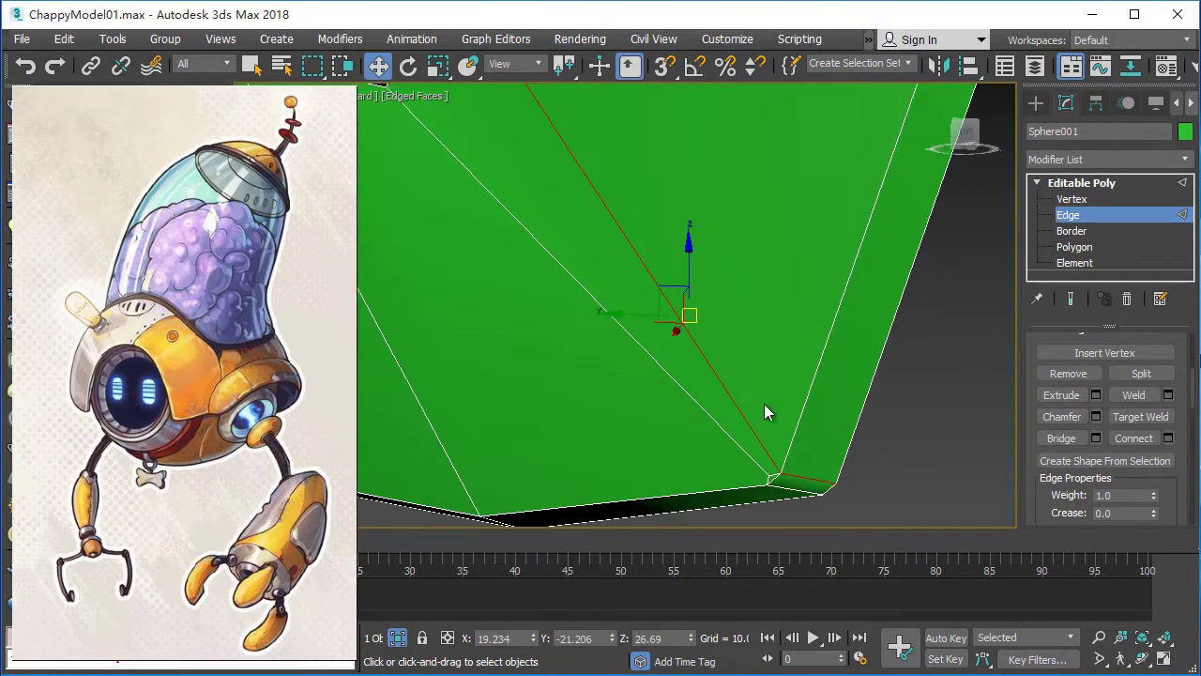
pyautogui.scroll(2, 764, 422)
pyautogui.scroll(2, 764, 444)
pyautogui.scroll(-2, 734, 439)
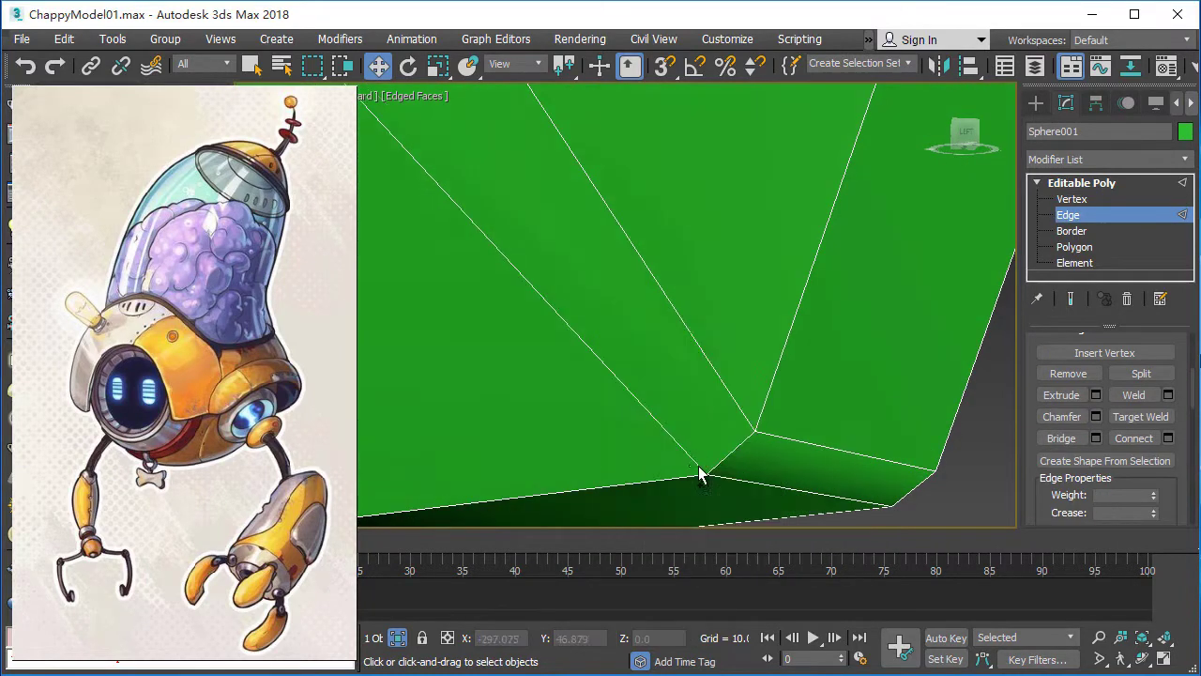
pyautogui.scroll(-3, 709, 465)
pyautogui.scroll(-3, 719, 448)
pyautogui.scroll(-2, 786, 394)
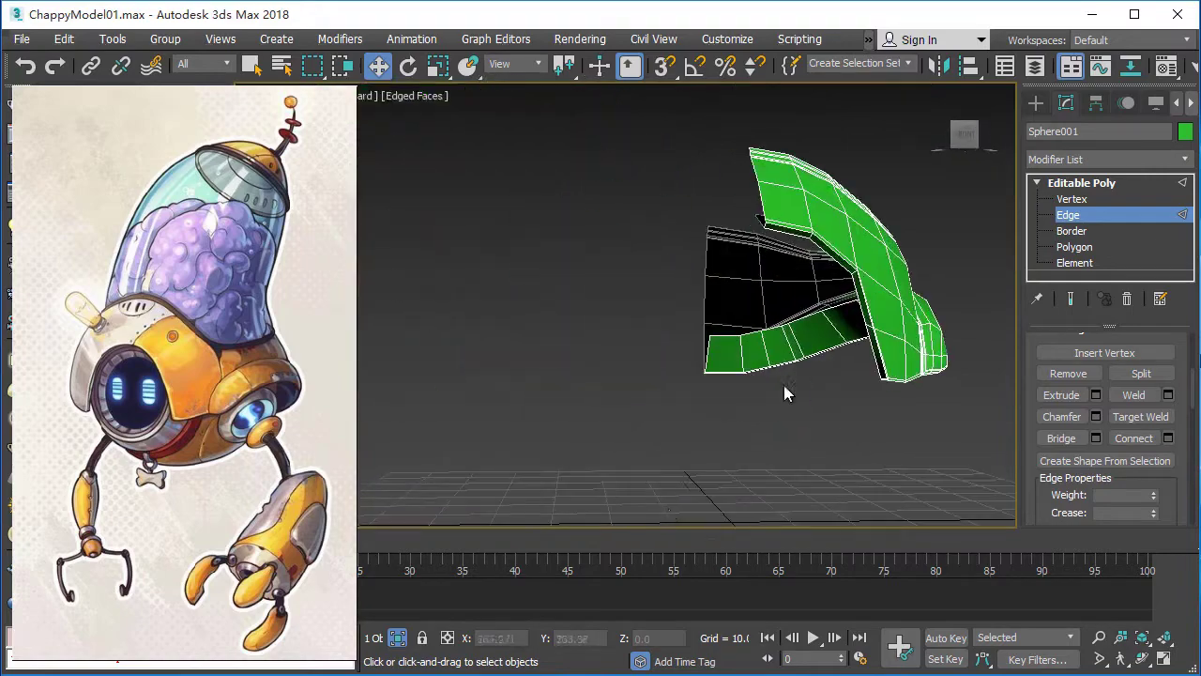
pyautogui.click(397, 638)
pyautogui.moveTo(836, 384)
pyautogui.keyDown('alt'); pyautogui.mouseDown(button='middle')
pyautogui.moveTo(740, 357)
pyautogui.moveTo(769, 367)
pyautogui.mouseUp(button='middle'); pyautogui.keyUp('alt')
pyautogui.scroll(2, 770, 431)
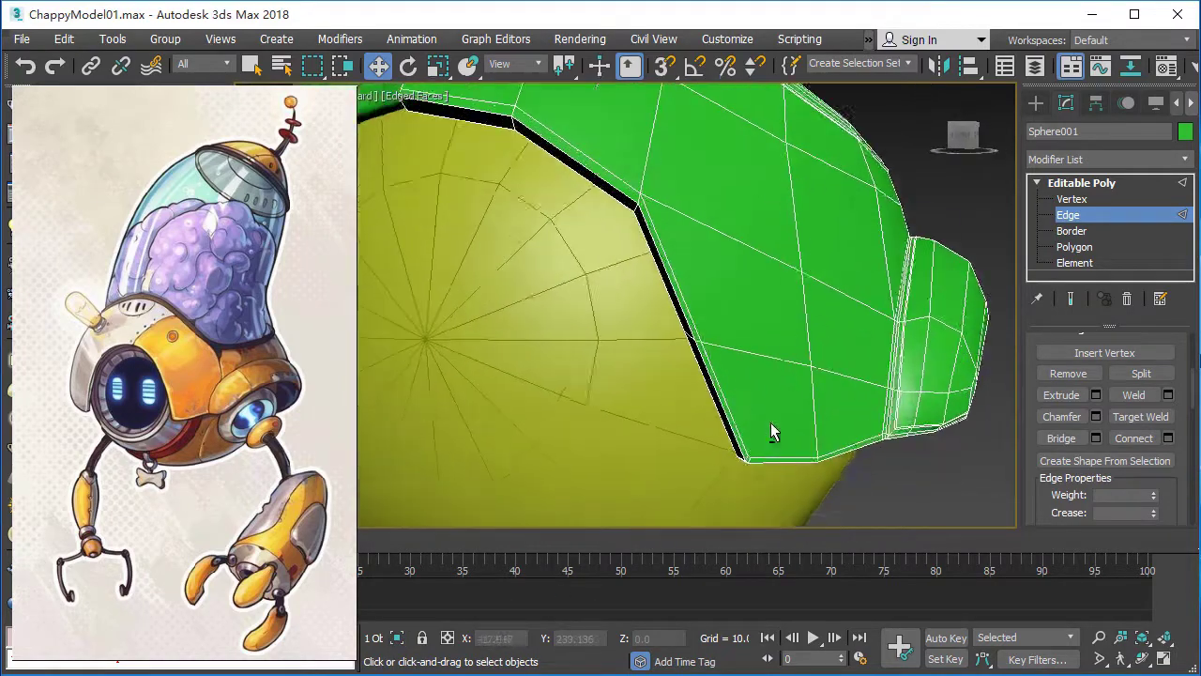
pyautogui.keyDown('alt'); pyautogui.moveTo(771, 432); pyautogui.dragTo(753, 344, button='middle'); pyautogui.keyUp('alt')
pyautogui.scroll(2, 668, 348)
pyautogui.keyDown('alt'); pyautogui.moveTo(668, 348); pyautogui.dragTo(660, 386, button='middle'); pyautogui.keyUp('alt')
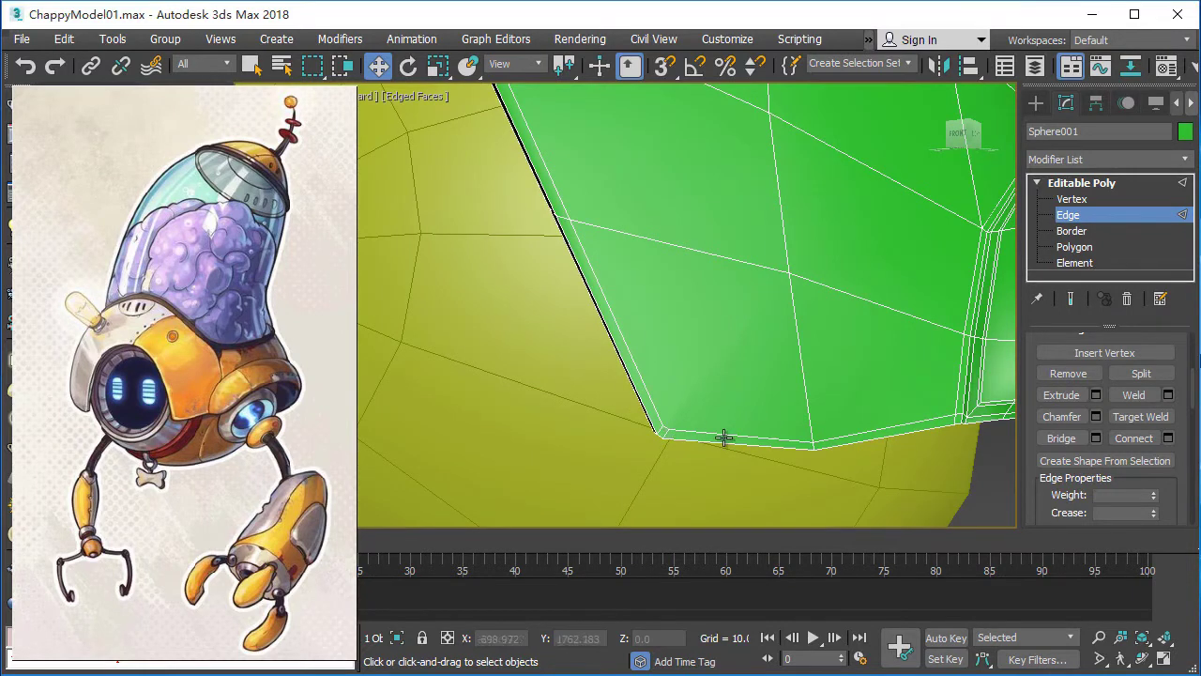
pyautogui.keyDown('alt'); pyautogui.moveTo(734, 262); pyautogui.dragTo(774, 379, button='middle'); pyautogui.keyUp('alt')
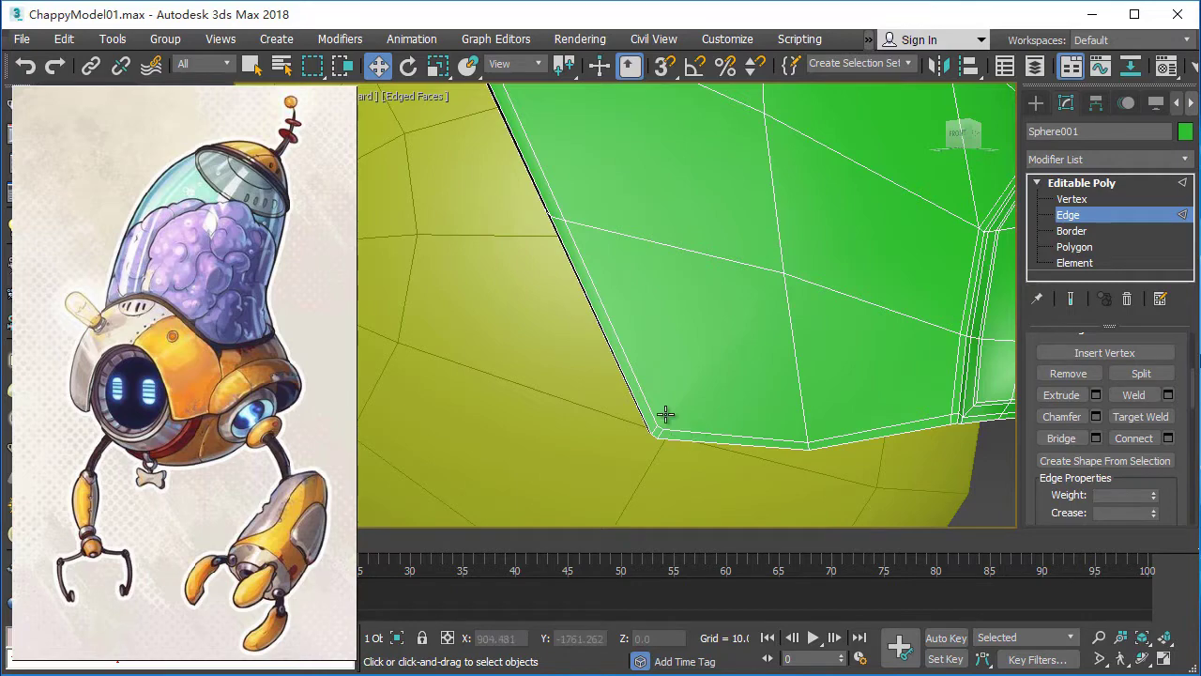
pyautogui.scroll(-3, 649, 407)
pyautogui.press('q')
pyautogui.moveTo(649, 407)
pyautogui.keyDown('alt'); pyautogui.mouseDown(button='middle')
pyautogui.moveTo(754, 397)
pyautogui.moveTo(748, 424)
pyautogui.mouseUp(button='middle'); pyautogui.keyUp('alt')
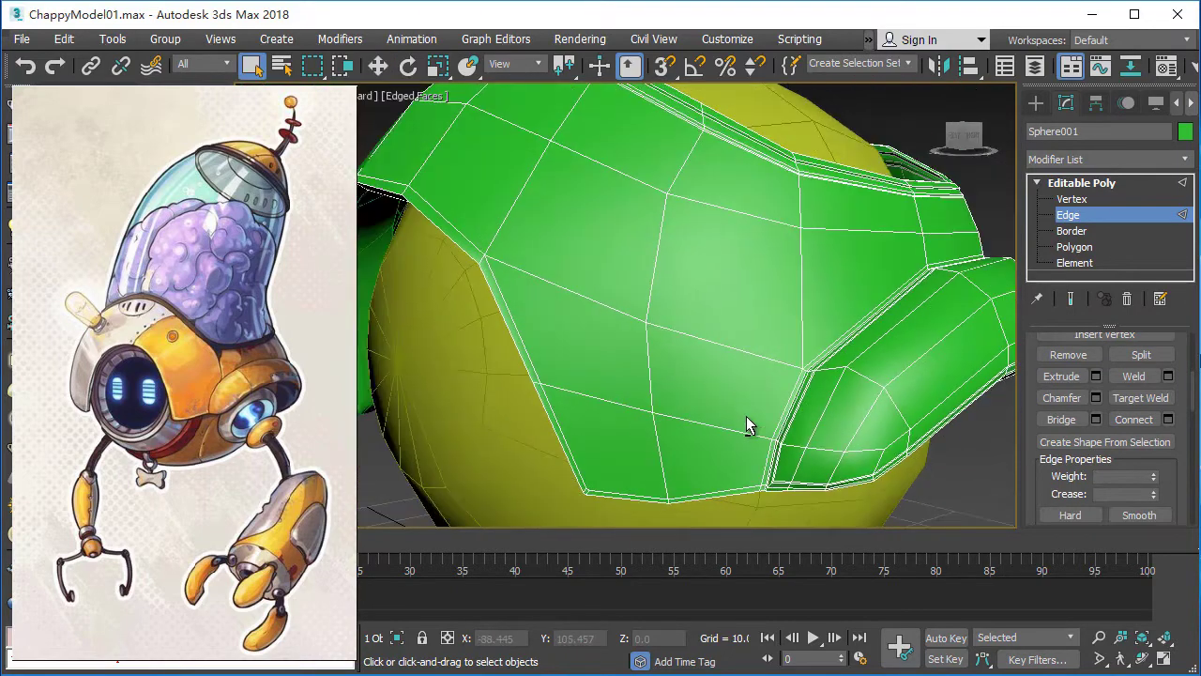
# Connect the edge ring across the shell side with one new vertical edge loop.
pyautogui.scroll(5, 1126, 413)
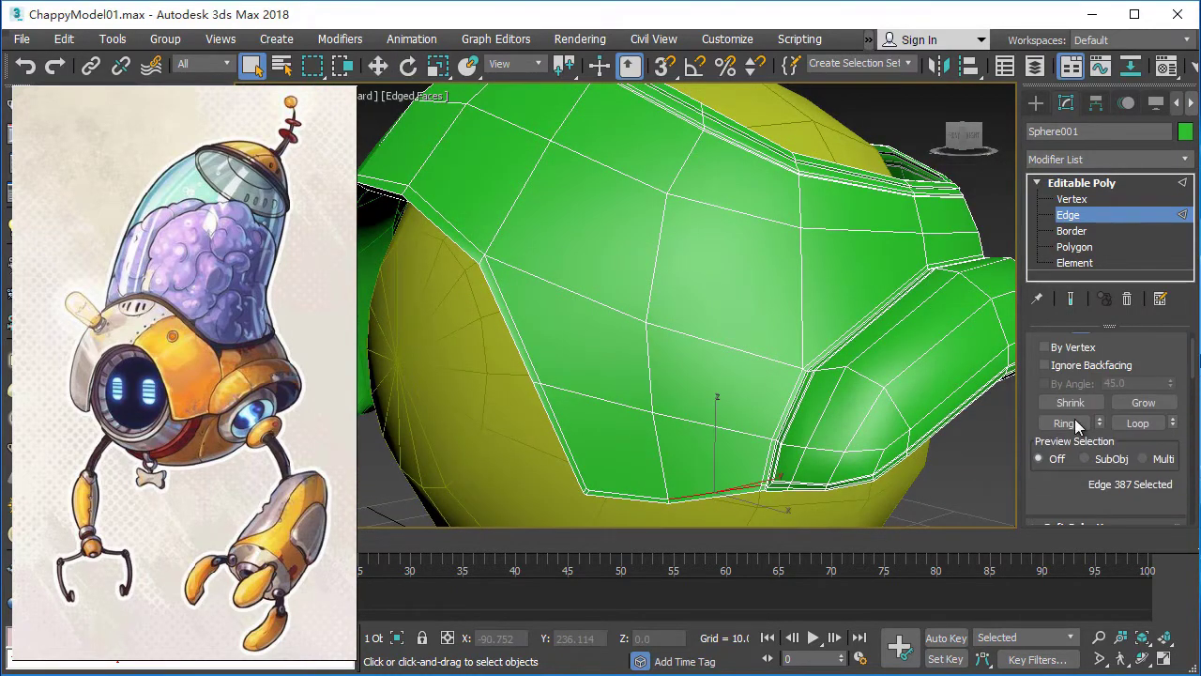
pyautogui.click(1070, 424)
pyautogui.keyDown('alt'); pyautogui.moveTo(923, 399); pyautogui.dragTo(976, 395, button='middle'); pyautogui.keyUp('alt')
pyautogui.scroll(-5, 1144, 441)
pyautogui.click(1168, 458)
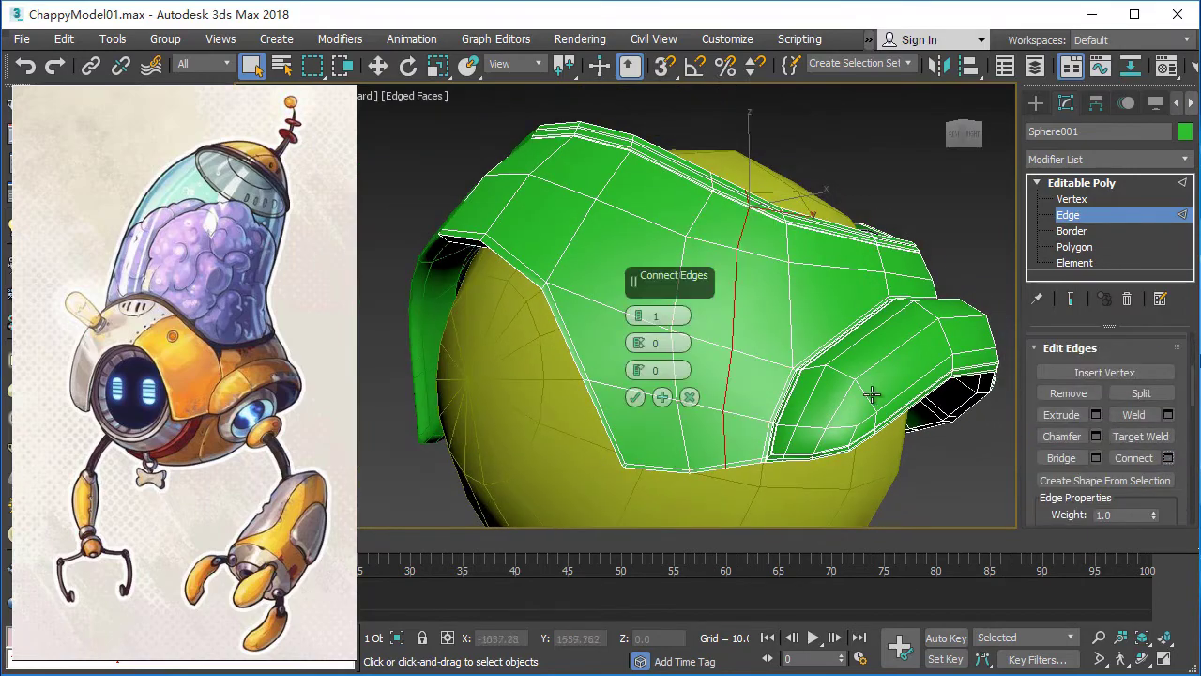
pyautogui.click(638, 395)
pyautogui.moveTo(635, 395)
pyautogui.keyDown('alt'); pyautogui.mouseDown(button='middle')
pyautogui.moveTo(759, 301)
pyautogui.moveTo(733, 327)
pyautogui.moveTo(1021, 240)
pyautogui.mouseUp(button='middle'); pyautogui.keyUp('alt')
# In Vertex mode, move the bottom vertex of the new loop to the right.
pyautogui.click(1071, 199)
pyautogui.moveTo(861, 335)
pyautogui.keyDown('alt'); pyautogui.mouseDown(button='middle')
pyautogui.moveTo(699, 394)
pyautogui.moveTo(939, 391)
pyautogui.mouseUp(button='middle'); pyautogui.keyUp('alt')
pyautogui.scroll(-5, 1198, 390)
pyautogui.scroll(3, 1197, 391)
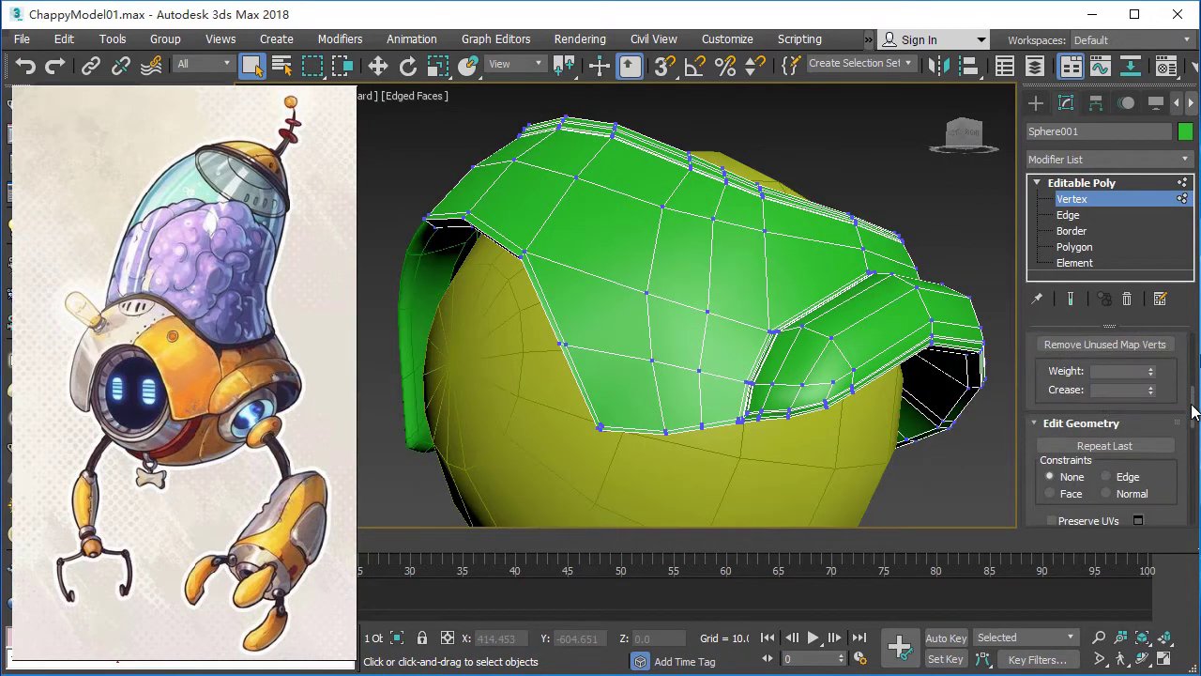
pyautogui.moveTo(676, 441)
pyautogui.keyDown('alt'); pyautogui.mouseDown(button='middle')
pyautogui.moveTo(641, 463)
pyautogui.moveTo(675, 464)
pyautogui.moveTo(706, 484)
pyautogui.moveTo(715, 513)
pyautogui.moveTo(703, 491)
pyautogui.mouseUp(button='middle'); pyautogui.keyUp('alt')
pyautogui.click(705, 484)
pyautogui.press('w')
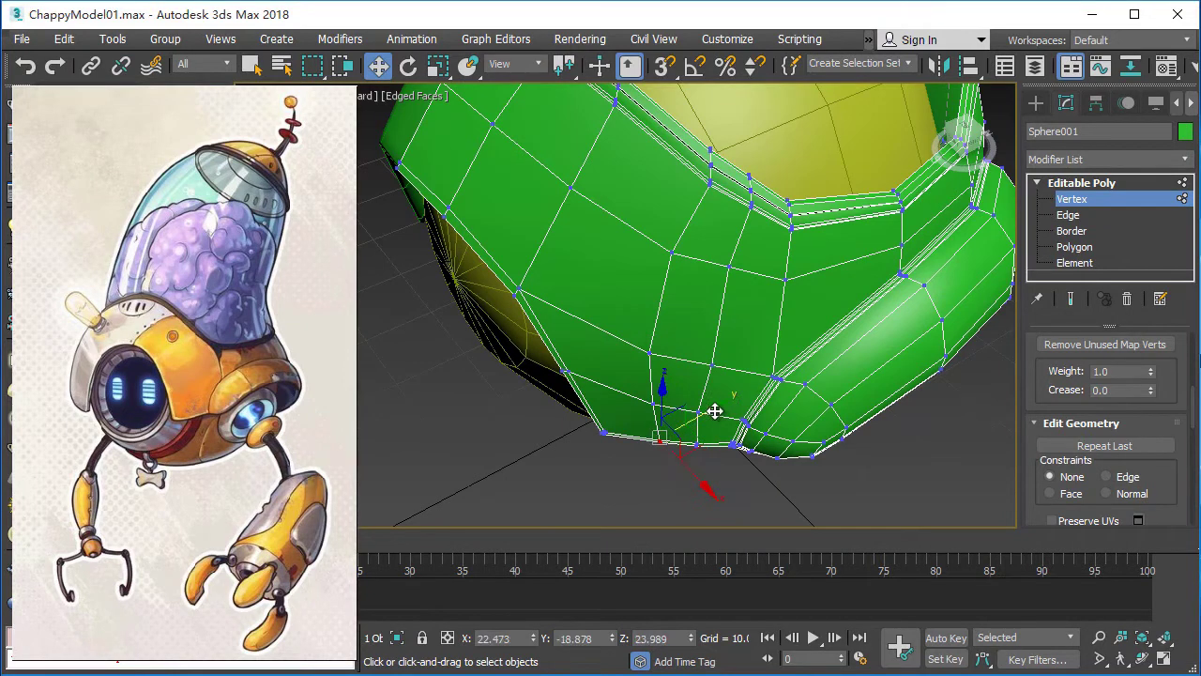
pyautogui.moveTo(699, 418); pyautogui.dragTo(702, 414)
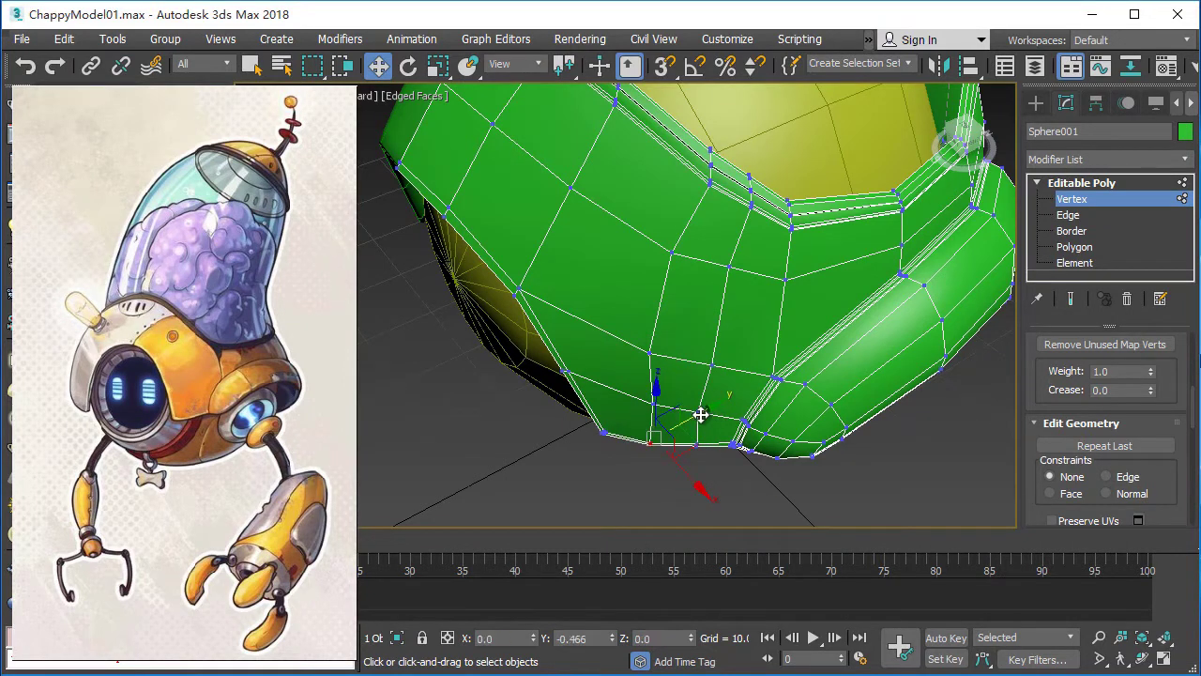
pyautogui.moveTo(708, 459); pyautogui.dragTo(765, 431)
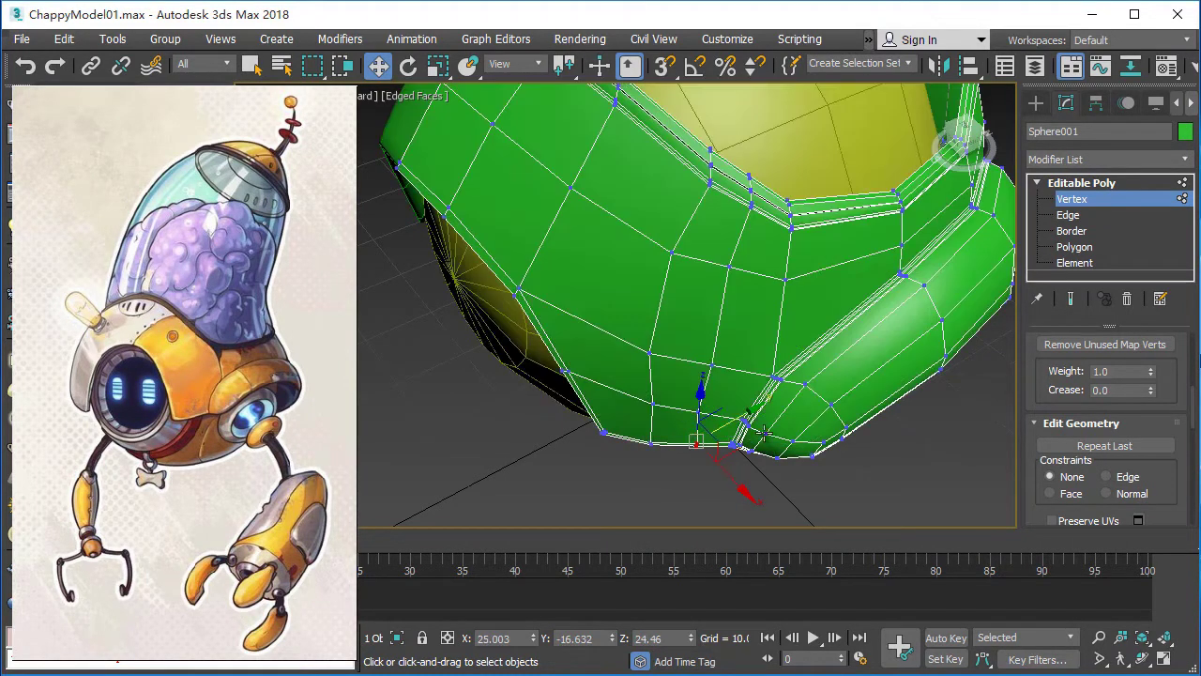
# View the whole sphere and select an upper vertex on the shell.
pyautogui.keyDown('alt'); pyautogui.moveTo(729, 480); pyautogui.dragTo(787, 436, button='middle'); pyautogui.keyUp('alt')
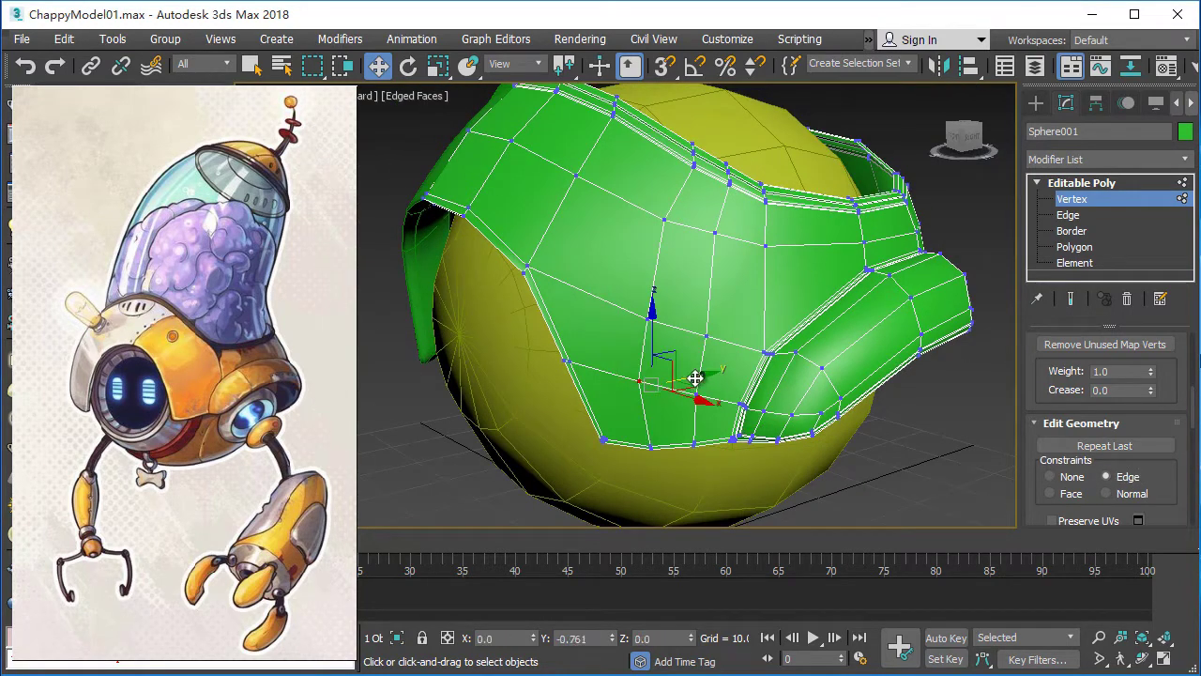
pyautogui.click(645, 212)
pyautogui.moveTo(657, 221)
pyautogui.keyDown('alt'); pyautogui.mouseDown(button='middle')
pyautogui.moveTo(678, 236)
pyautogui.moveTo(688, 183)
pyautogui.mouseUp(button='middle'); pyautogui.keyUp('alt')
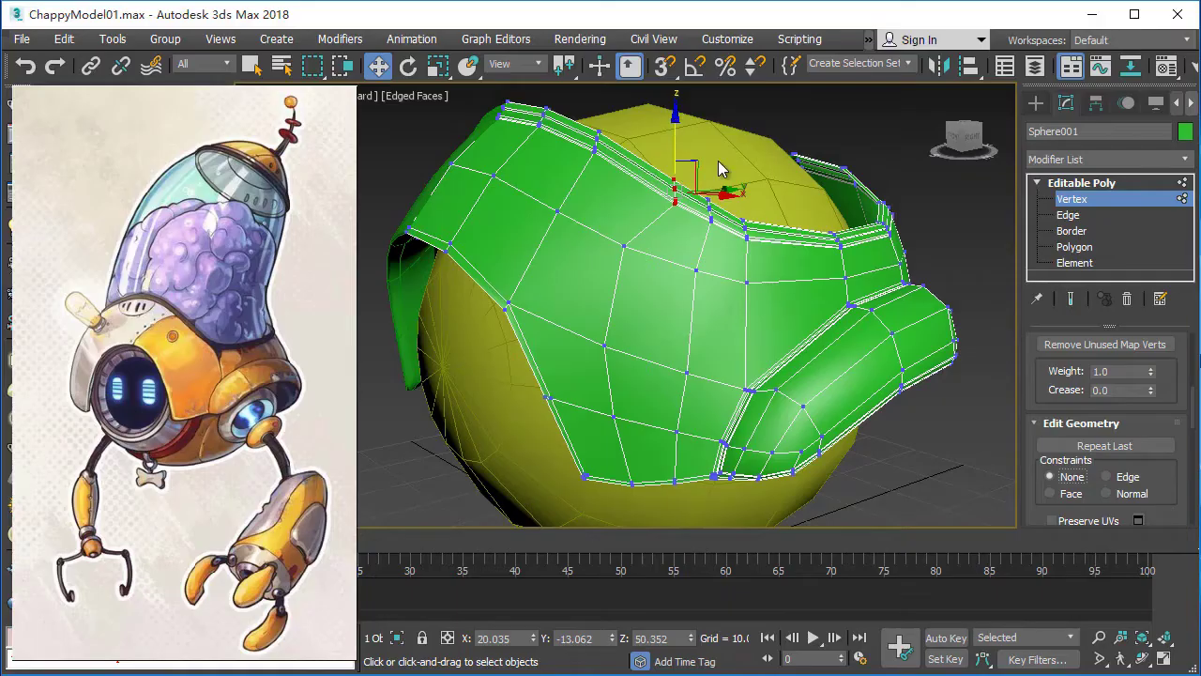
# Adjust a vertex on the shell's top rim with the Move gizmo.
pyautogui.moveTo(719, 166)
pyautogui.keyDown('alt'); pyautogui.mouseDown(button='middle')
pyautogui.moveTo(672, 104)
pyautogui.moveTo(740, 177)
pyautogui.moveTo(547, 300)
pyautogui.moveTo(695, 197)
pyautogui.moveTo(694, 299)
pyautogui.mouseUp(button='middle'); pyautogui.keyUp('alt')
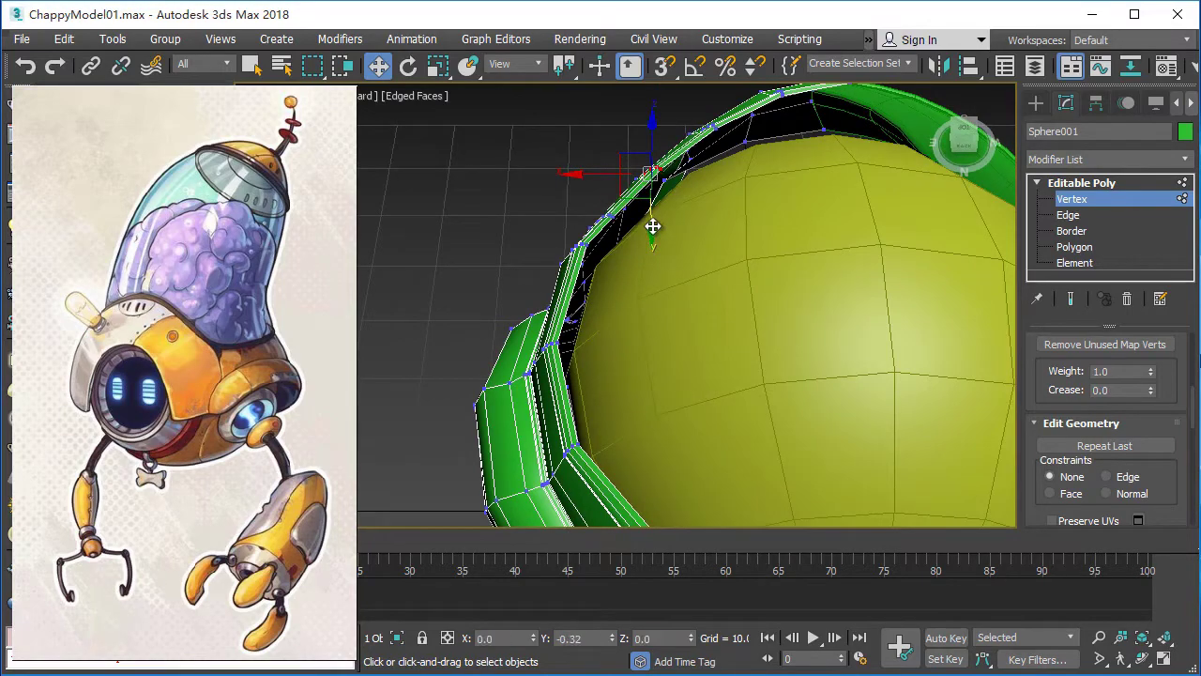
pyautogui.moveTo(653, 227)
pyautogui.keyDown('alt'); pyautogui.mouseDown(button='middle')
pyautogui.moveTo(804, 241)
pyautogui.moveTo(724, 182)
pyautogui.moveTo(719, 216)
pyautogui.mouseUp(button='middle'); pyautogui.keyUp('alt')
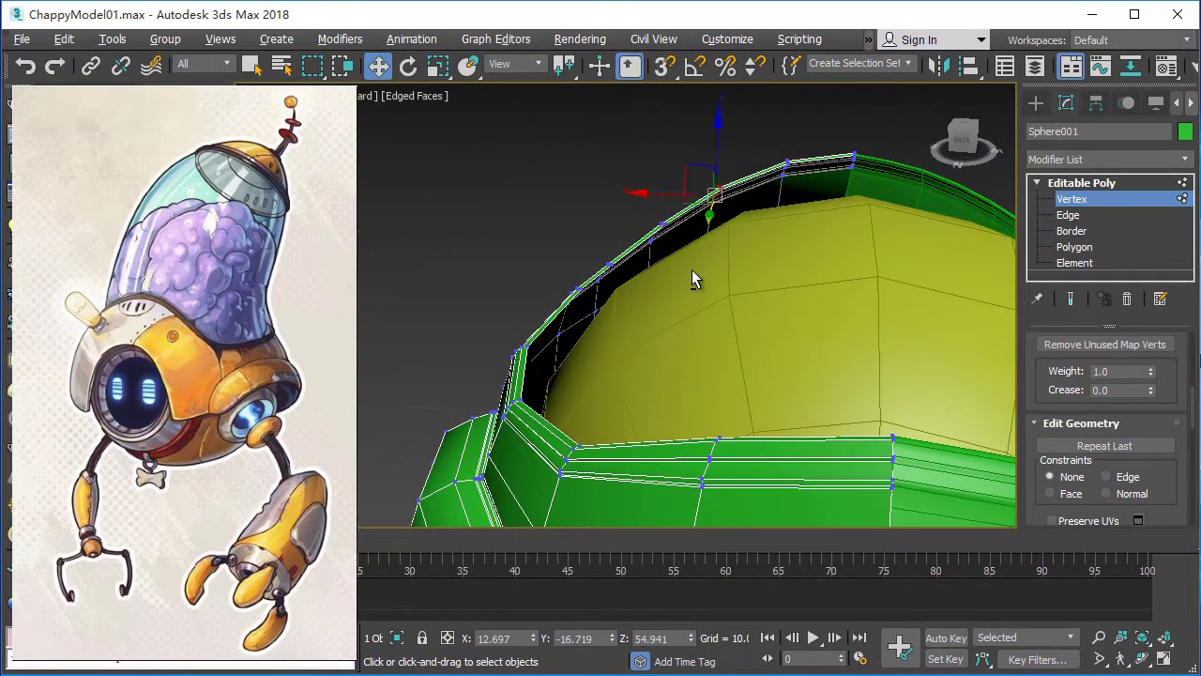
pyautogui.keyDown('alt'); pyautogui.moveTo(691, 278); pyautogui.dragTo(754, 307, button='middle'); pyautogui.keyUp('alt')
pyautogui.moveTo(746, 233)
pyautogui.keyDown('alt'); pyautogui.mouseDown(button='middle')
pyautogui.moveTo(743, 317)
pyautogui.moveTo(762, 337)
pyautogui.moveTo(742, 282)
pyautogui.moveTo(817, 369)
pyautogui.moveTo(760, 324)
pyautogui.mouseUp(button='middle'); pyautogui.keyUp('alt')
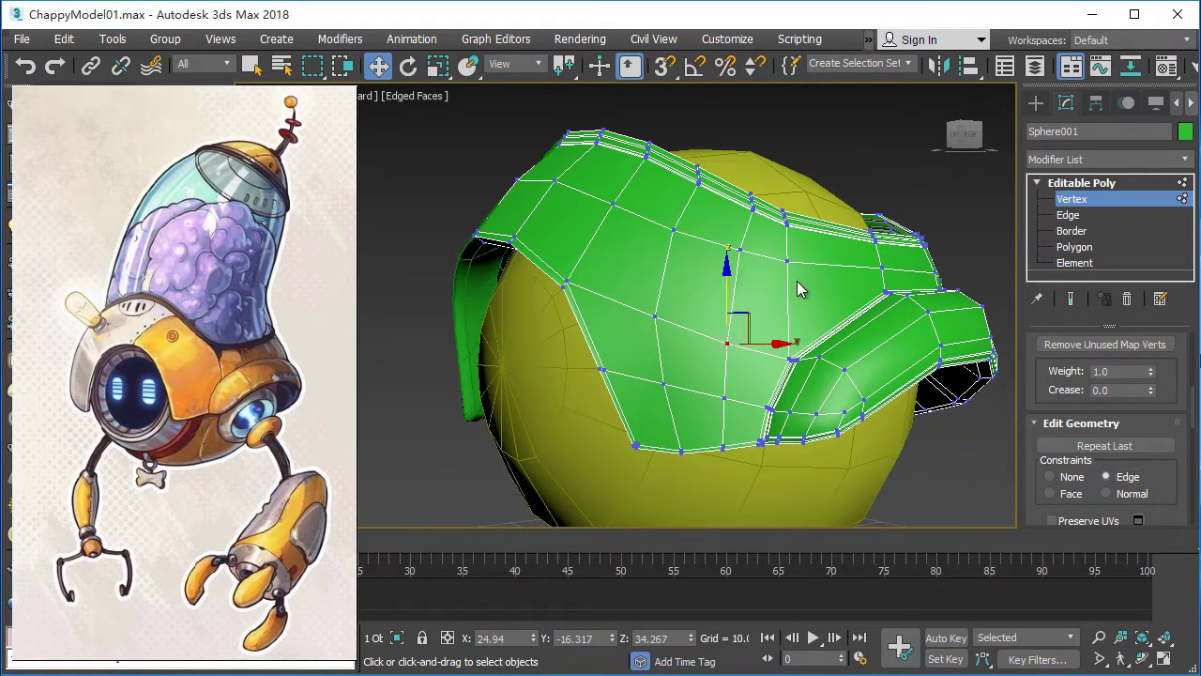
pyautogui.keyDown('alt'); pyautogui.moveTo(798, 289); pyautogui.dragTo(742, 312, button='middle'); pyautogui.keyUp('alt')
# Select another rim vertex, turn off the Edge constraint, and raise it slightly.
pyautogui.click(744, 223)
pyautogui.moveTo(744, 223)
pyautogui.keyDown('alt'); pyautogui.mouseDown(button='middle')
pyautogui.moveTo(798, 282)
pyautogui.moveTo(751, 282)
pyautogui.moveTo(742, 150)
pyautogui.moveTo(834, 263)
pyautogui.moveTo(775, 220)
pyautogui.moveTo(770, 181)
pyautogui.mouseUp(button='middle'); pyautogui.keyUp('alt')
pyautogui.click(1049, 477)
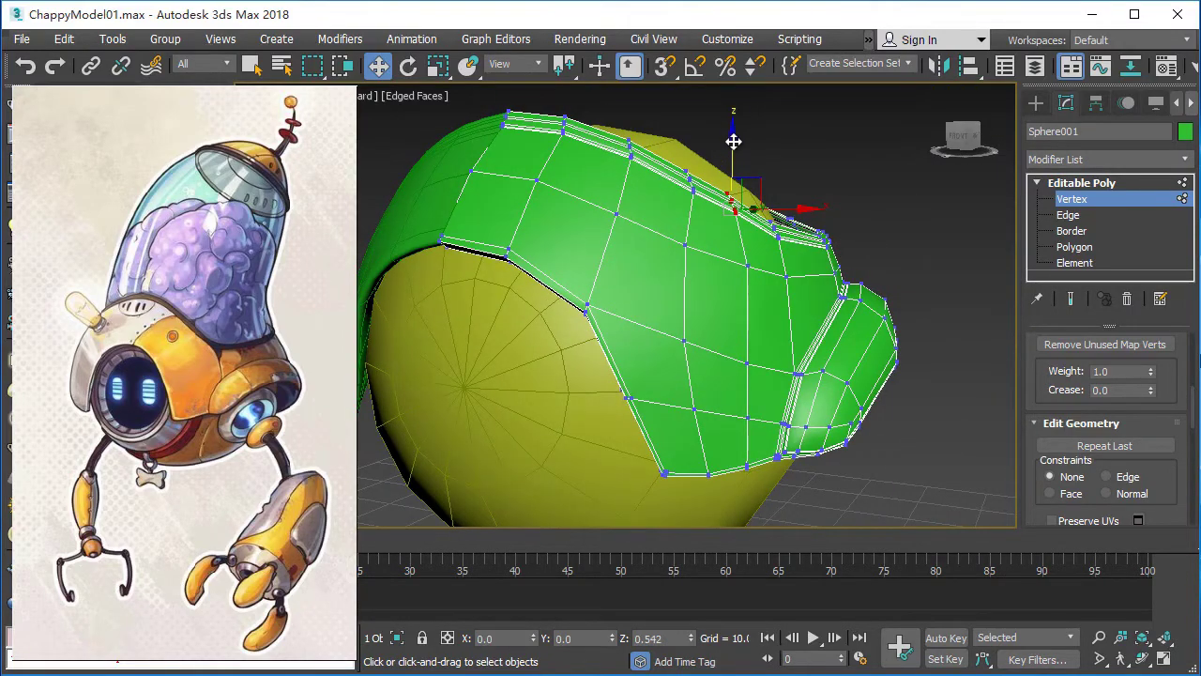
pyautogui.moveTo(733, 141)
pyautogui.keyDown('alt'); pyautogui.mouseDown(button='middle')
pyautogui.moveTo(770, 287)
pyautogui.moveTo(791, 268)
pyautogui.moveTo(909, 274)
pyautogui.moveTo(719, 279)
pyautogui.moveTo(797, 288)
pyautogui.moveTo(776, 300)
pyautogui.moveTo(799, 284)
pyautogui.moveTo(751, 297)
pyautogui.moveTo(762, 344)
pyautogui.mouseUp(button='middle'); pyautogui.keyUp('alt')
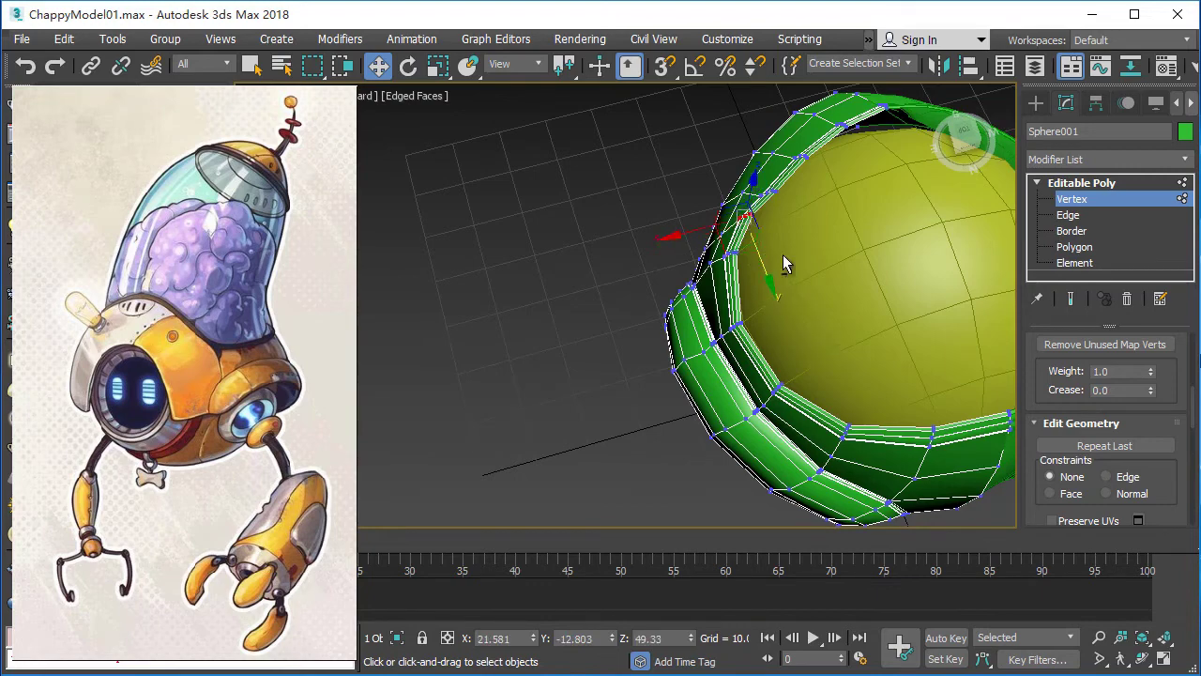
pyautogui.moveTo(783, 254)
pyautogui.keyDown('alt'); pyautogui.mouseDown(button='middle')
pyautogui.moveTo(794, 247)
pyautogui.moveTo(793, 331)
pyautogui.moveTo(747, 275)
pyautogui.mouseUp(button='middle'); pyautogui.keyUp('alt')
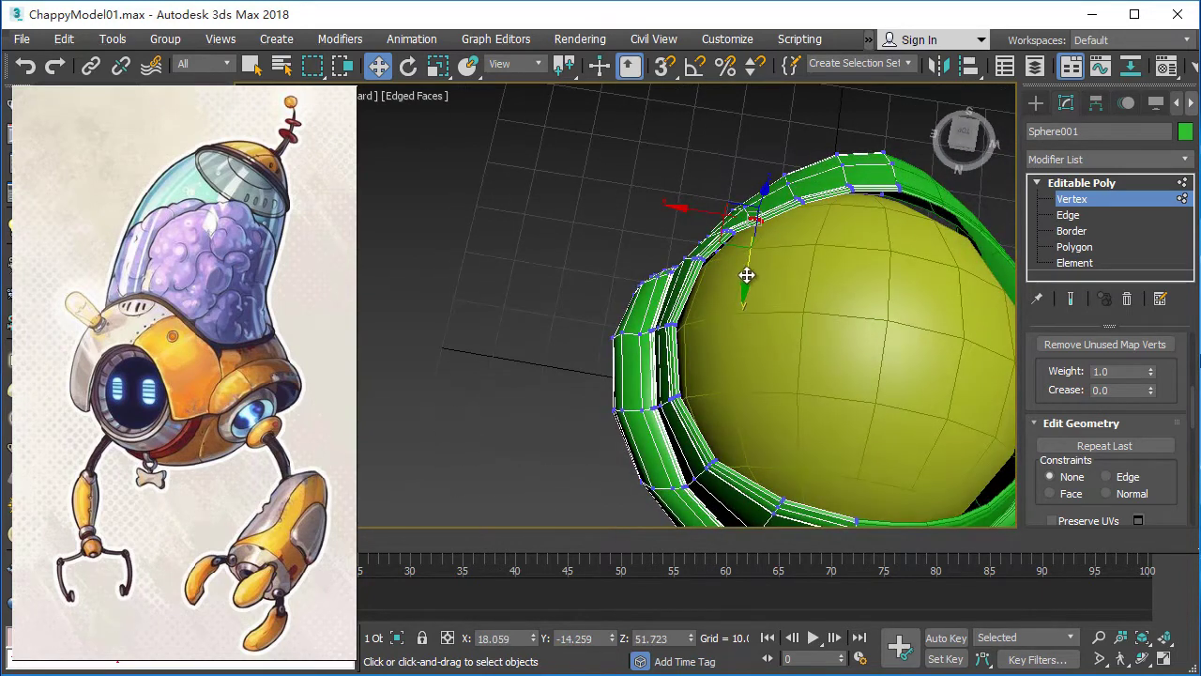
pyautogui.keyDown('alt'); pyautogui.moveTo(838, 263); pyautogui.dragTo(820, 311, button='middle'); pyautogui.keyUp('alt')
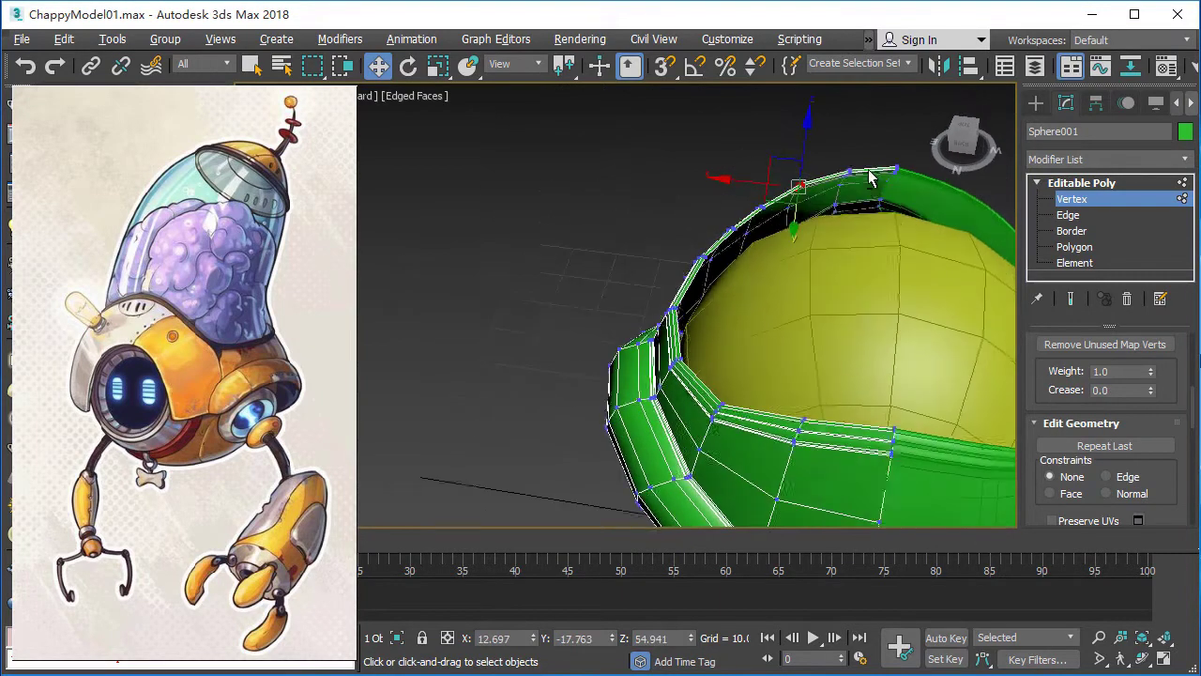
# Move a crown vertex on the top rim to Y -20.009, Z 58.181.
pyautogui.click(851, 177)
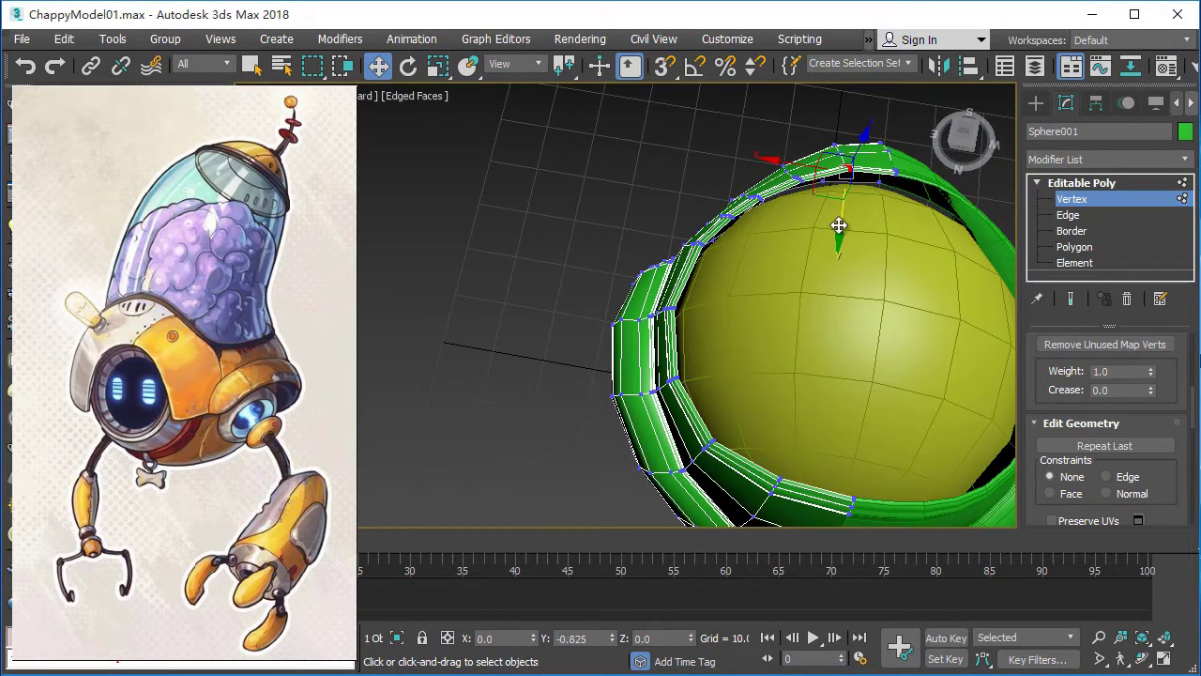
pyautogui.moveTo(838, 225)
pyautogui.keyDown('alt'); pyautogui.mouseDown(button='middle')
pyautogui.moveTo(892, 228)
pyautogui.moveTo(896, 188)
pyautogui.moveTo(906, 291)
pyautogui.moveTo(947, 335)
pyautogui.moveTo(932, 360)
pyautogui.moveTo(873, 348)
pyautogui.moveTo(847, 366)
pyautogui.moveTo(807, 357)
pyautogui.moveTo(841, 352)
pyautogui.moveTo(812, 343)
pyautogui.moveTo(658, 338)
pyautogui.moveTo(684, 328)
pyautogui.moveTo(453, 131)
pyautogui.mouseUp(button='middle'); pyautogui.keyUp('alt')
pyautogui.scroll(3, 826, 352)
pyautogui.scroll(3, 816, 353)
pyautogui.scroll(-3, 816, 353)
pyautogui.scroll(2, 807, 357)
pyautogui.scroll(3, 809, 347)
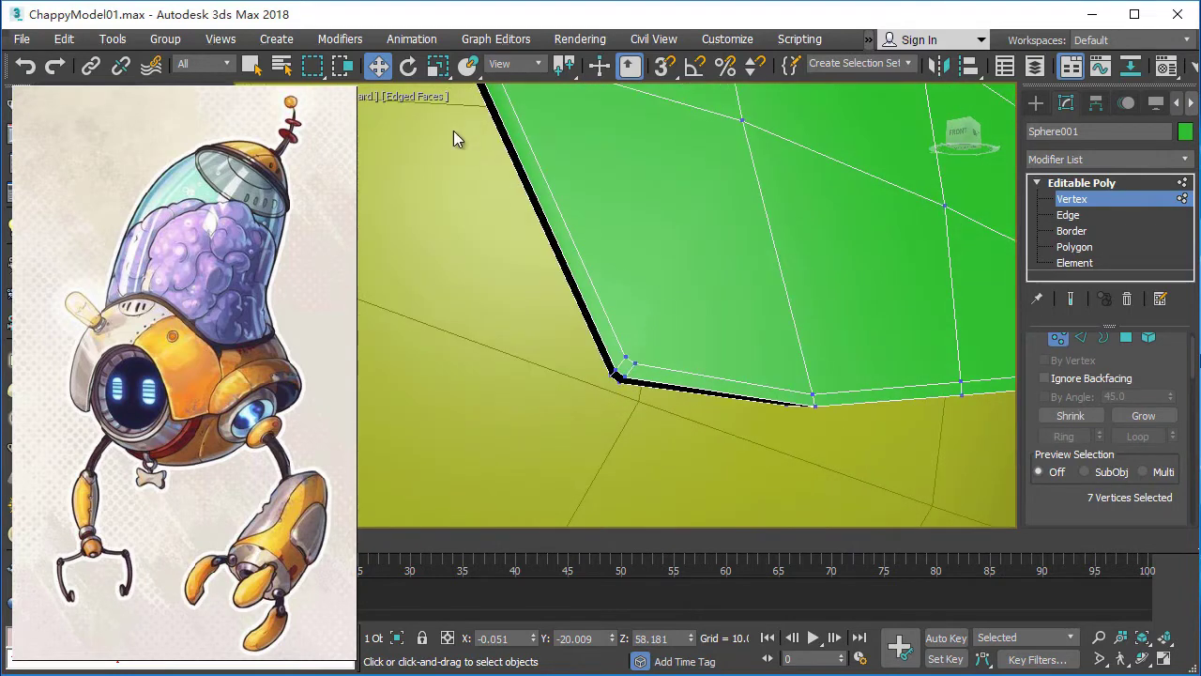
pyautogui.rightClick(670, 325)
pyautogui.click(637, 286)
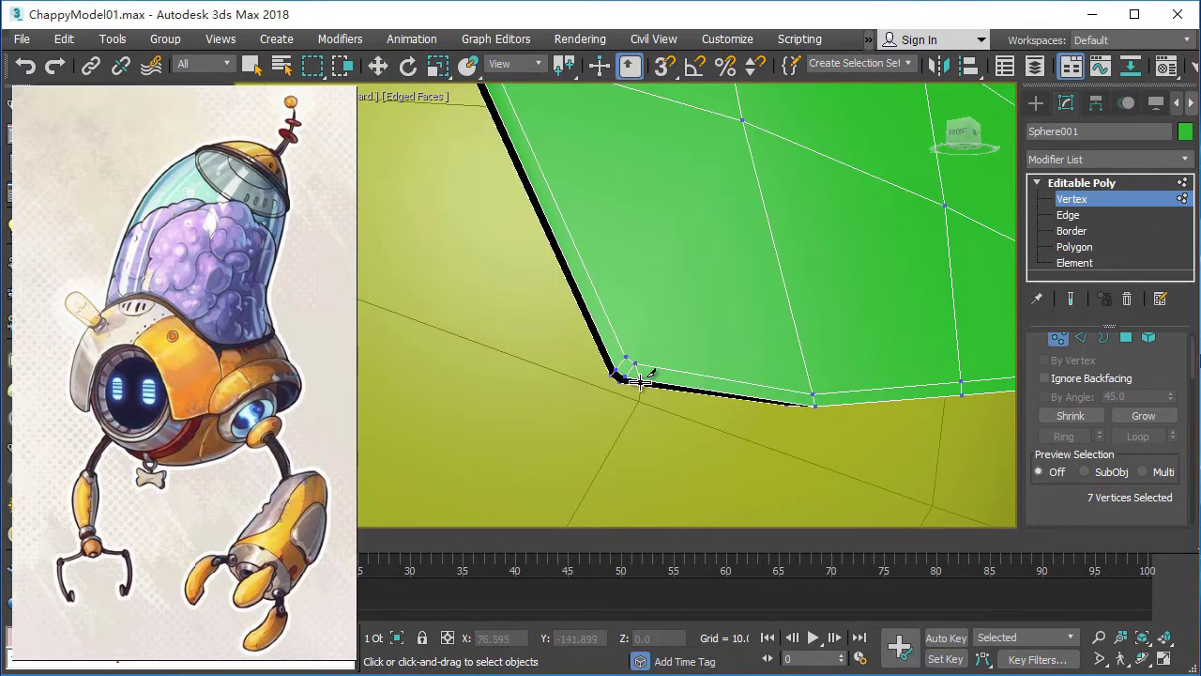
pyautogui.moveTo(639, 381)
pyautogui.keyDown('alt'); pyautogui.mouseDown(button='middle')
pyautogui.moveTo(682, 328)
pyautogui.moveTo(714, 322)
pyautogui.moveTo(670, 279)
pyautogui.moveTo(719, 266)
pyautogui.moveTo(704, 313)
pyautogui.mouseUp(button='middle'); pyautogui.keyUp('alt')
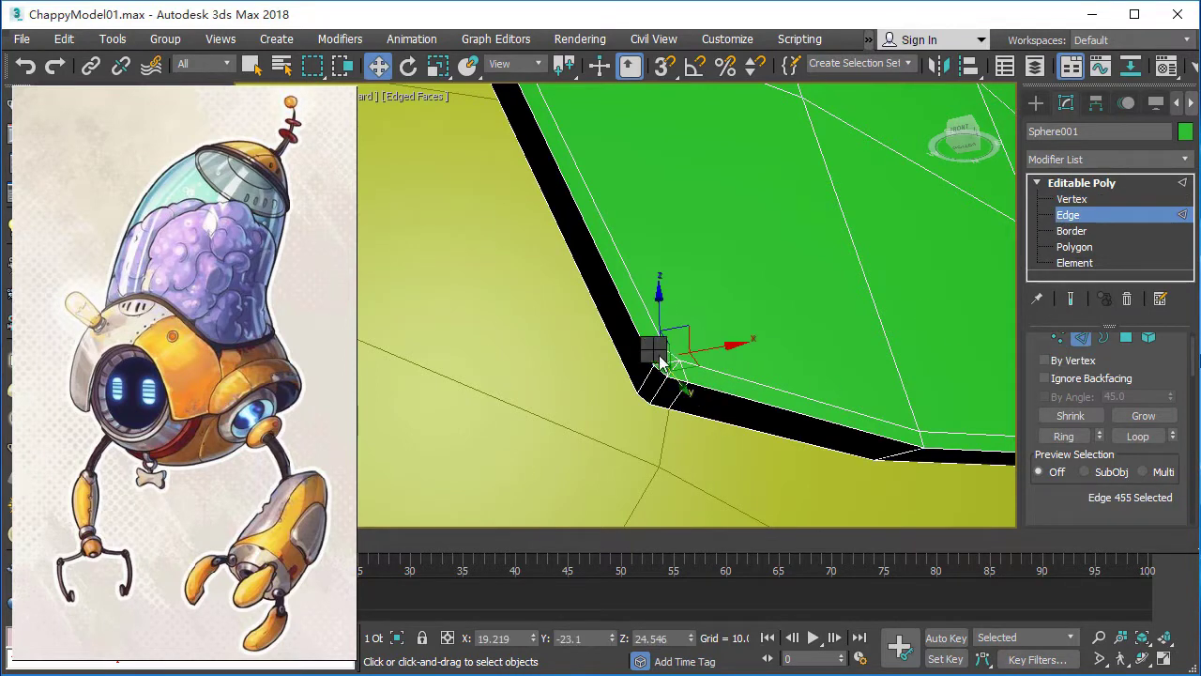
pyautogui.click(627, 385)
pyautogui.rightClick(675, 358)
pyautogui.click(713, 282)
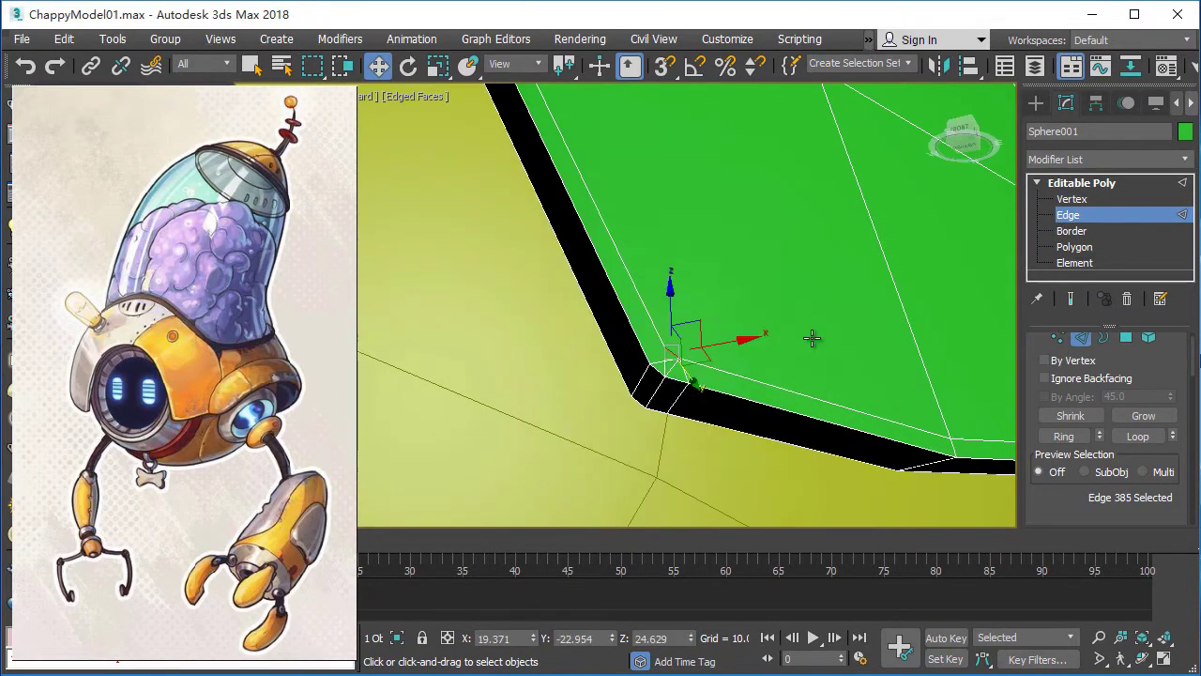
pyautogui.scroll(2, 657, 338)
pyautogui.moveTo(698, 372); pyautogui.dragTo(710, 360, button='middle')
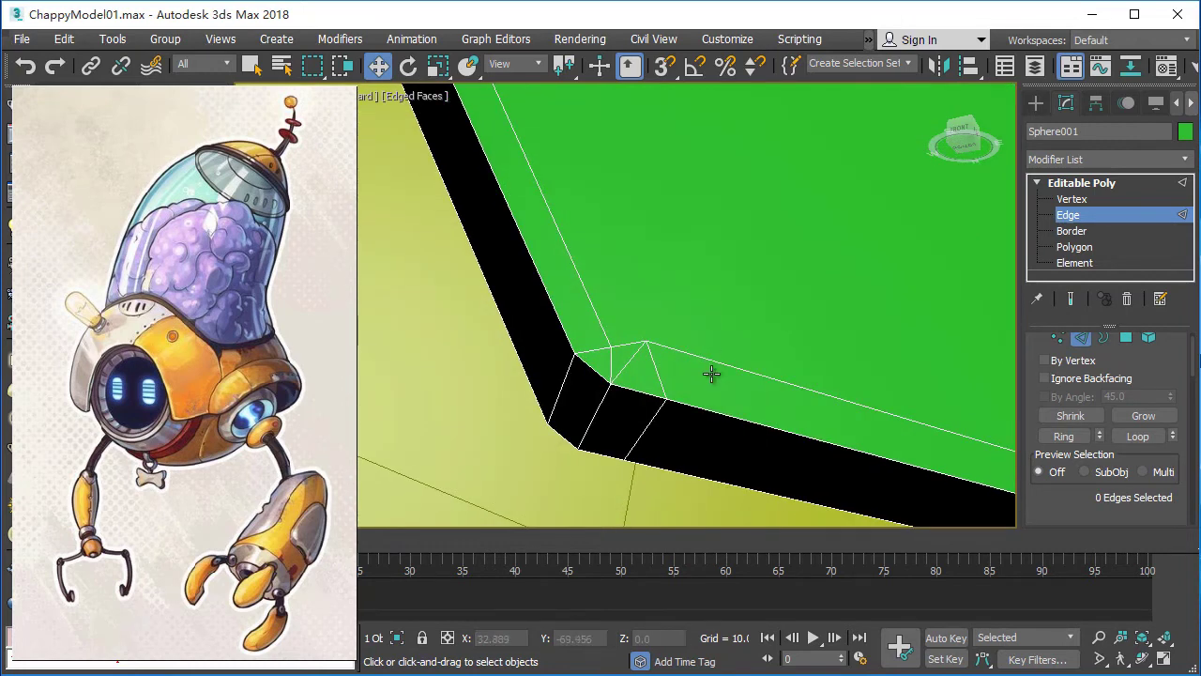
pyautogui.click(627, 459)
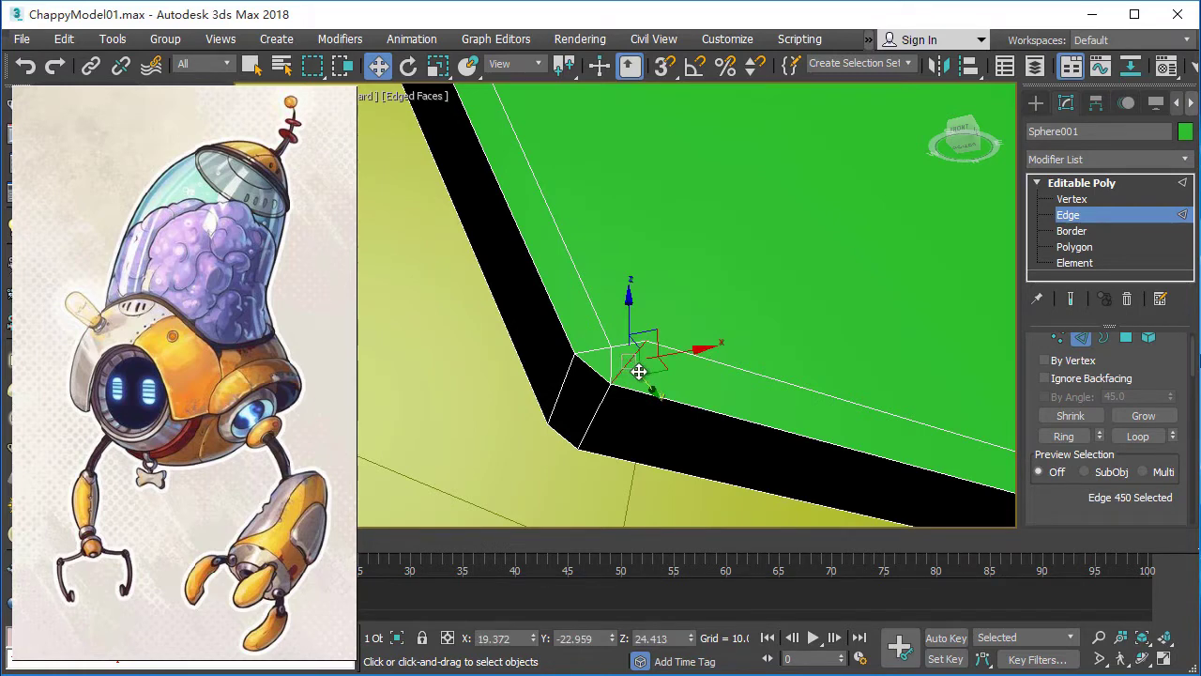
pyautogui.click(629, 385)
pyautogui.scroll(-3, 657, 394)
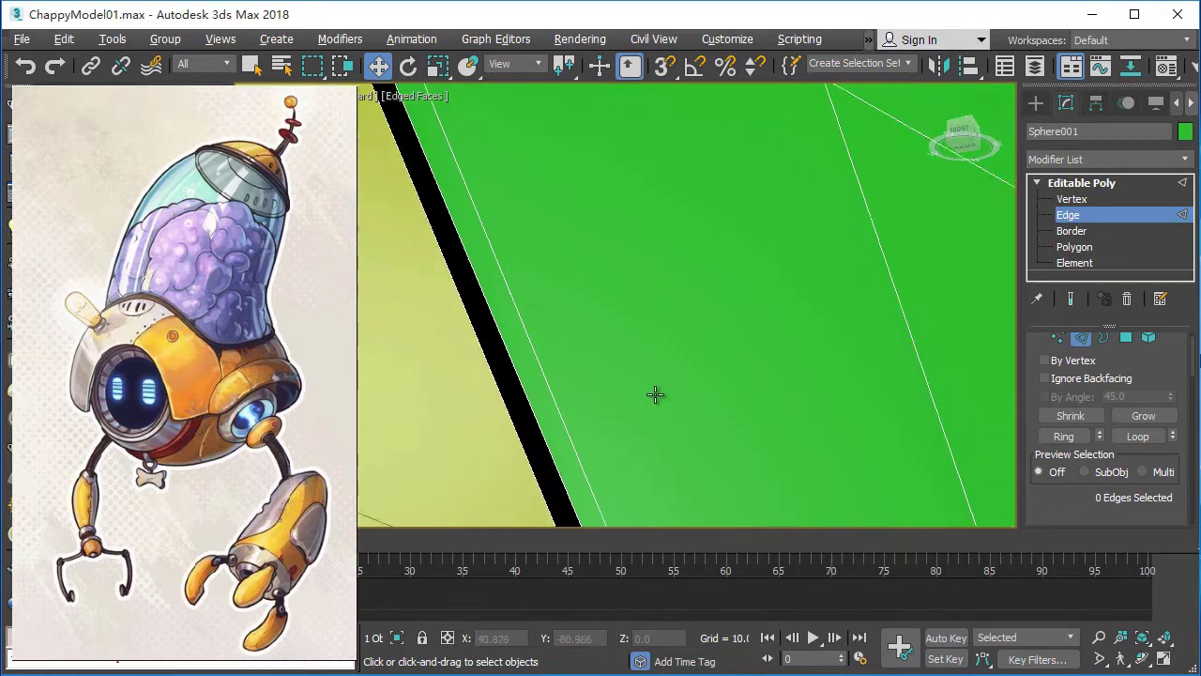
pyautogui.scroll(-5, 657, 394)
pyautogui.scroll(3, 745, 407)
pyautogui.scroll(1, 743, 414)
pyautogui.moveTo(742, 415)
pyautogui.keyDown('alt'); pyautogui.mouseDown(button='middle')
pyautogui.moveTo(625, 394)
pyautogui.moveTo(675, 391)
pyautogui.mouseUp(button='middle'); pyautogui.keyUp('alt')
pyautogui.scroll(3, 648, 380)
pyautogui.scroll(1, 657, 366)
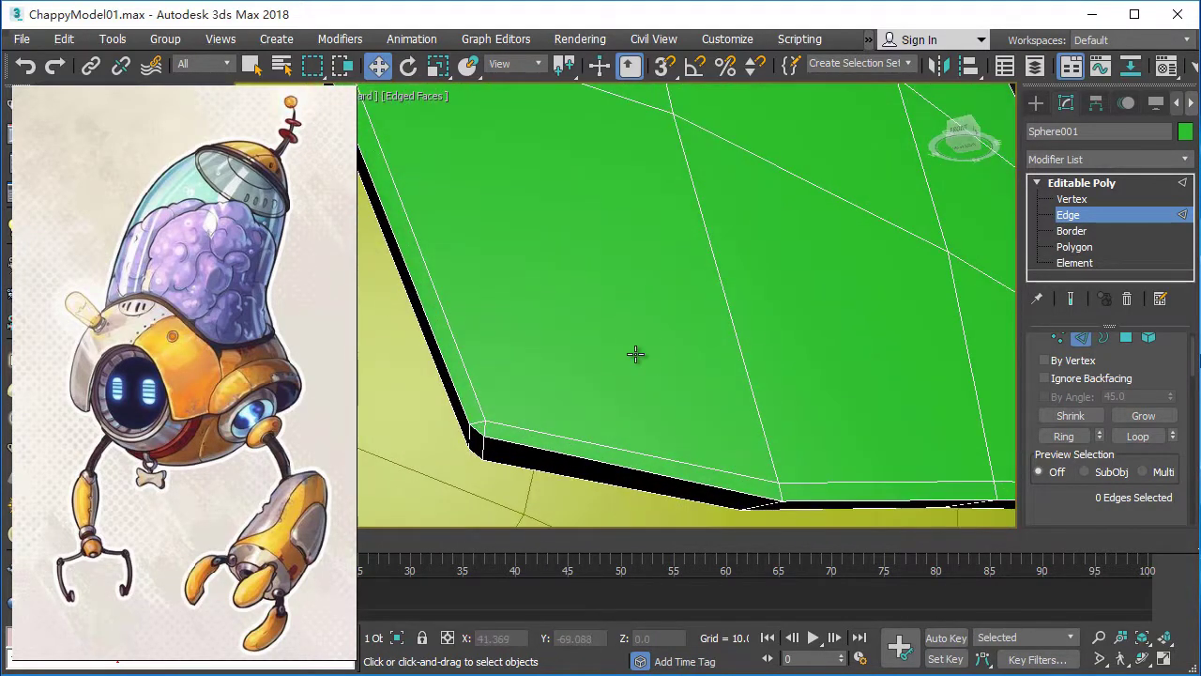
pyautogui.scroll(-2, 636, 354)
pyautogui.scroll(-3, 635, 354)
pyautogui.moveTo(636, 354)
pyautogui.keyDown('alt'); pyautogui.mouseDown(button='middle')
pyautogui.moveTo(767, 407)
pyautogui.moveTo(770, 419)
pyautogui.moveTo(678, 415)
pyautogui.mouseUp(button='middle'); pyautogui.keyUp('alt')
pyautogui.scroll(4, 797, 359)
pyautogui.moveTo(797, 359)
pyautogui.keyDown('alt'); pyautogui.mouseDown(button='middle')
pyautogui.moveTo(855, 362)
pyautogui.moveTo(591, 434)
pyautogui.mouseUp(button='middle'); pyautogui.keyUp('alt')
pyautogui.scroll(-3, 855, 363)
pyautogui.scroll(2, 590, 434)
pyautogui.scroll(1, 583, 404)
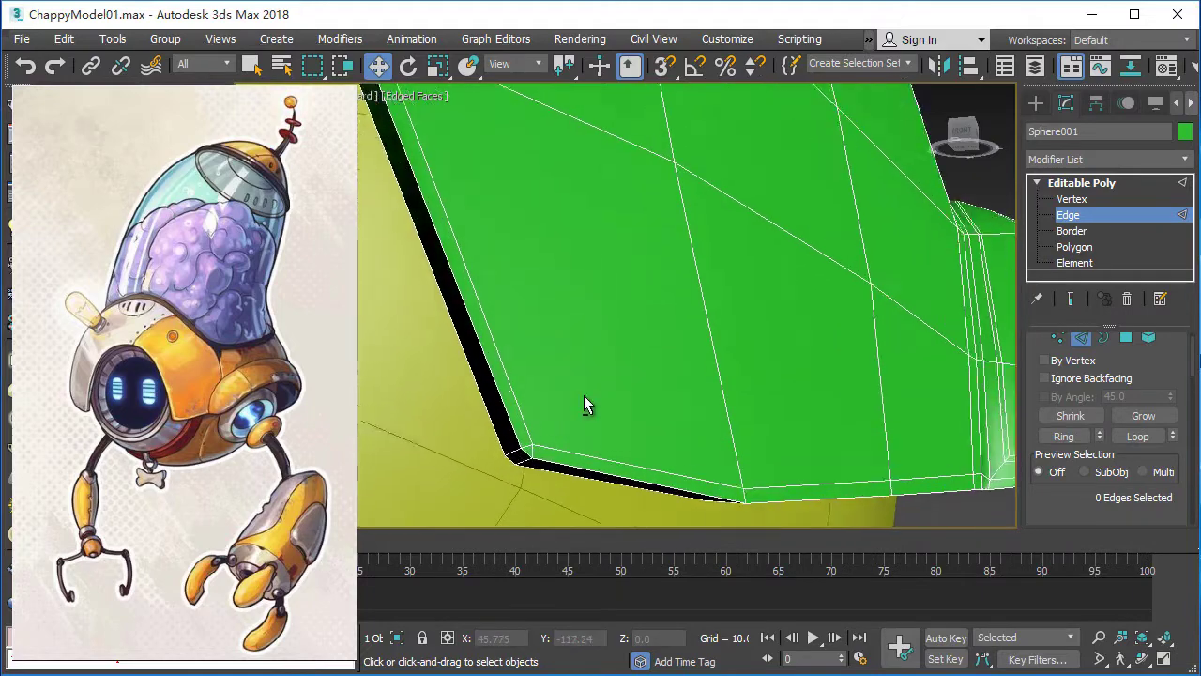
pyautogui.scroll(1, 584, 404)
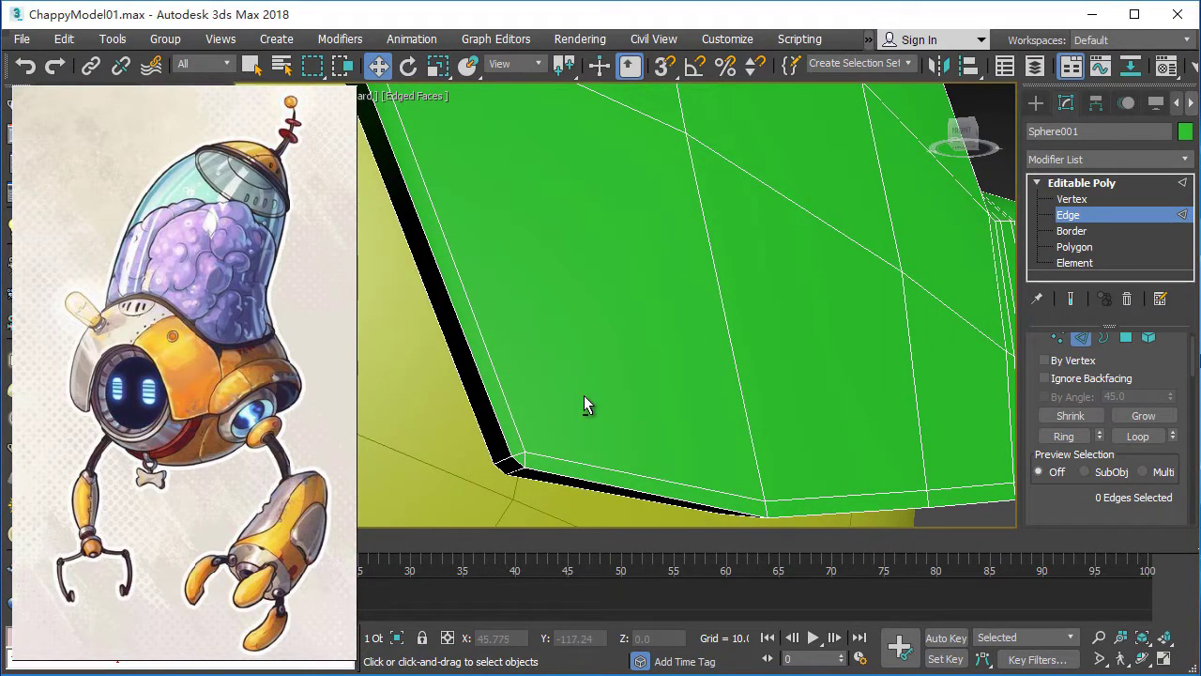
pyautogui.scroll(-2, 584, 405)
pyautogui.moveTo(582, 401)
pyautogui.keyDown('alt'); pyautogui.mouseDown(button='middle')
pyautogui.moveTo(723, 423)
pyautogui.moveTo(700, 436)
pyautogui.moveTo(670, 415)
pyautogui.moveTo(874, 397)
pyautogui.moveTo(817, 397)
pyautogui.mouseUp(button='middle'); pyautogui.keyUp('alt')
pyautogui.scroll(5, 747, 411)
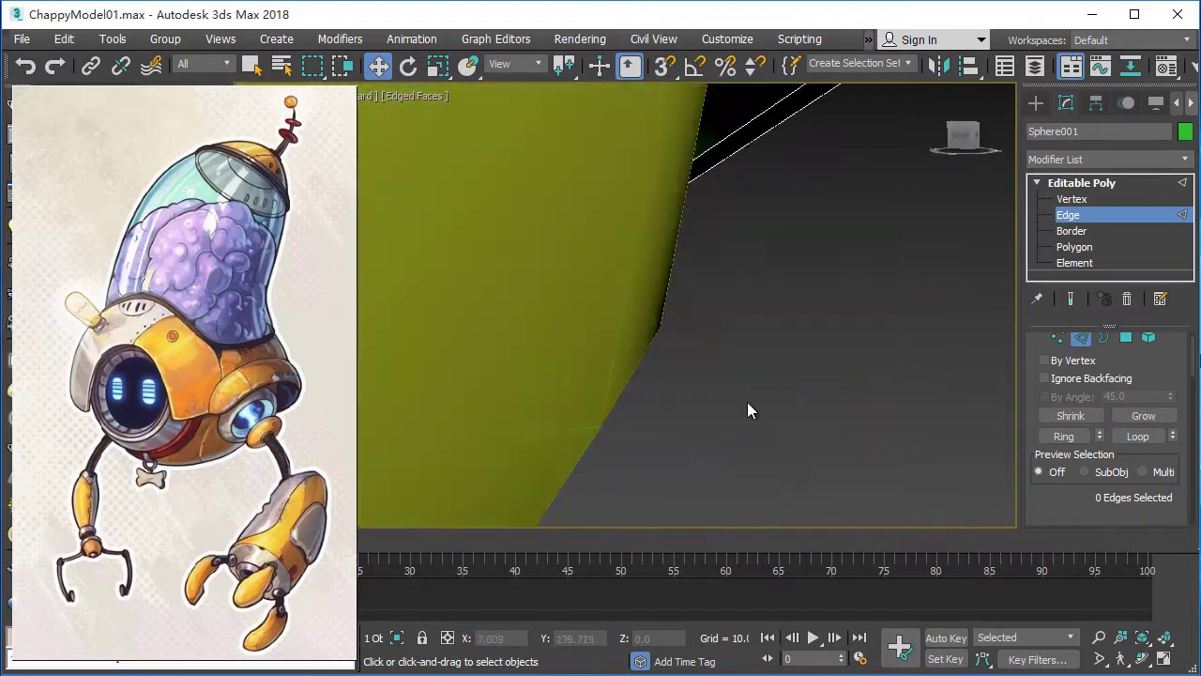
pyautogui.scroll(-5, 747, 411)
pyautogui.scroll(3, 681, 343)
pyautogui.scroll(2, 691, 389)
pyautogui.moveTo(692, 388)
pyautogui.mouseDown(button='middle')
pyautogui.moveTo(722, 393)
pyautogui.moveTo(743, 416)
pyautogui.moveTo(772, 381)
pyautogui.moveTo(682, 371)
pyautogui.moveTo(656, 412)
pyautogui.moveTo(823, 308)
pyautogui.mouseUp(button='middle')
pyautogui.scroll(-3, 721, 393)
pyautogui.scroll(2, 736, 341)
pyautogui.scroll(2, 735, 341)
# Select the edge ring across the shell and connect it with one new edge loop.
pyautogui.click(1086, 437)
pyautogui.scroll(-4, 729, 394)
pyautogui.keyDown('alt'); pyautogui.moveTo(713, 356); pyautogui.dragTo(729, 394, button='middle'); pyautogui.keyUp('alt')
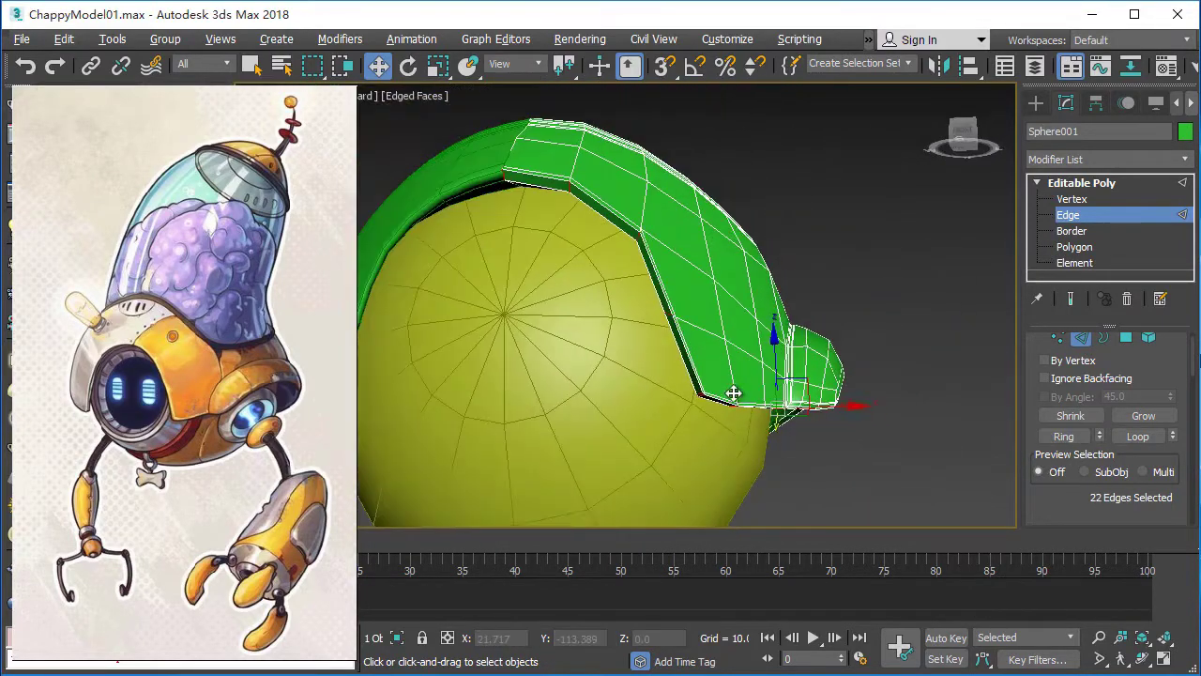
pyautogui.scroll(-4, 1143, 451)
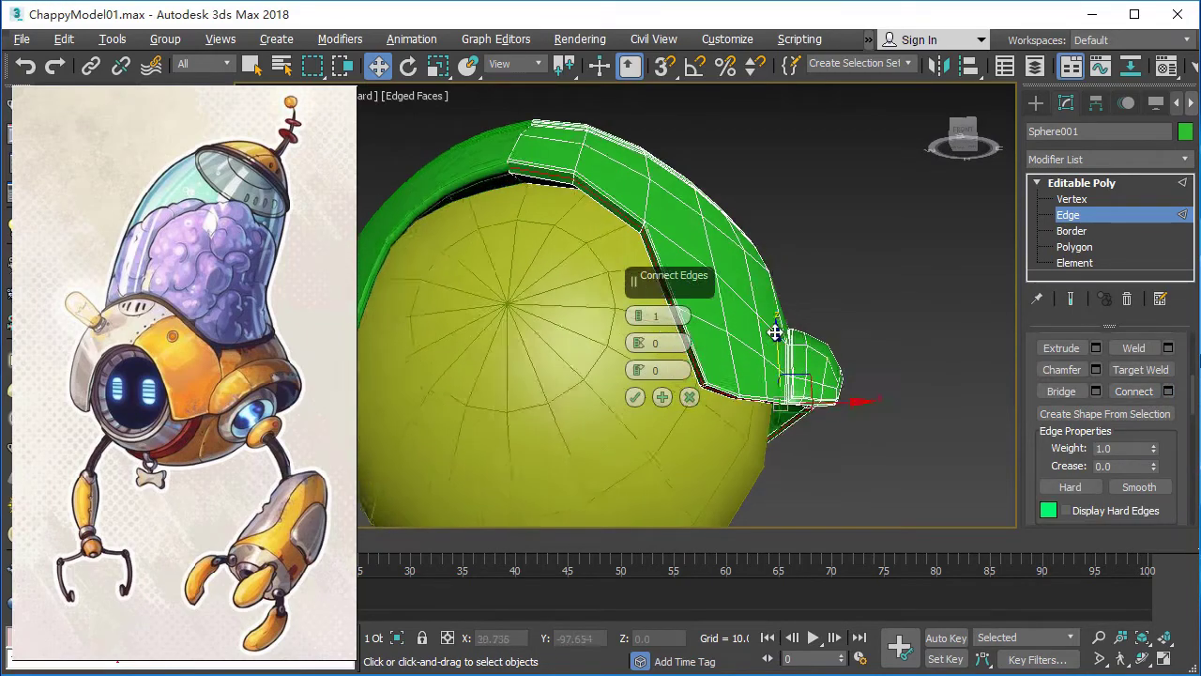
pyautogui.moveTo(775, 330)
pyautogui.keyDown('alt'); pyautogui.mouseDown(button='middle')
pyautogui.moveTo(529, 329)
pyautogui.moveTo(635, 335)
pyautogui.moveTo(638, 357)
pyautogui.moveTo(748, 341)
pyautogui.moveTo(640, 357)
pyautogui.moveTo(770, 349)
pyautogui.mouseUp(button='middle'); pyautogui.keyUp('alt')
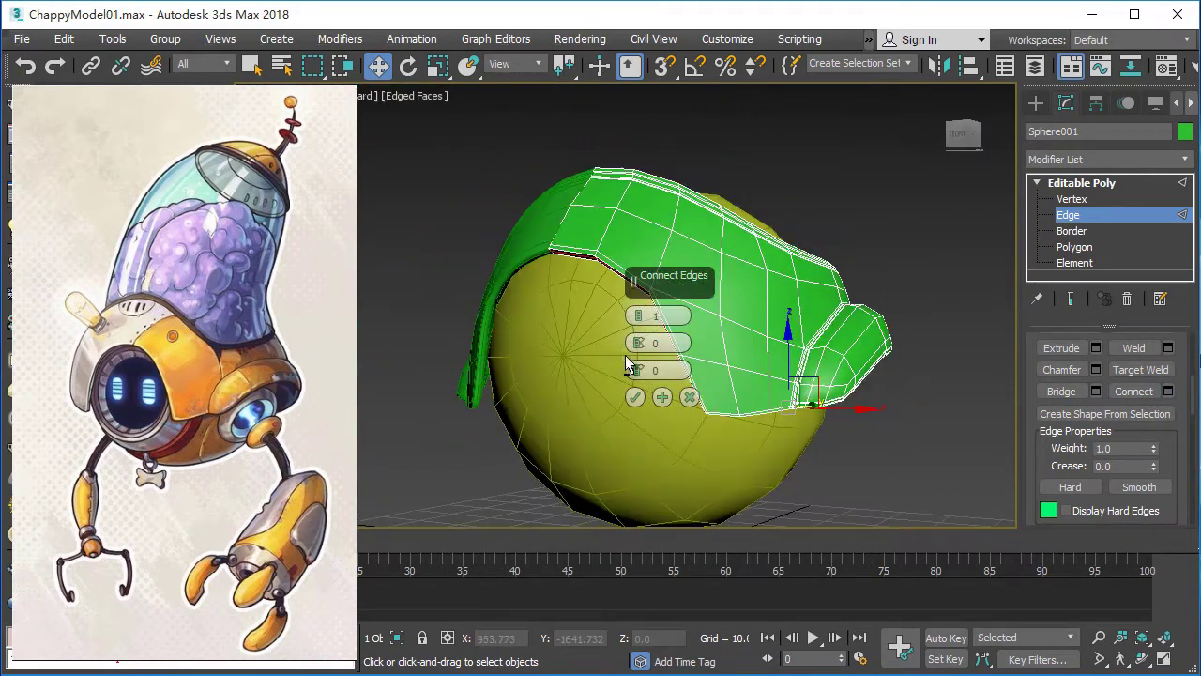
pyautogui.scroll(3, 807, 348)
pyautogui.scroll(2, 826, 348)
pyautogui.scroll(2, 830, 348)
pyautogui.scroll(-1, 831, 348)
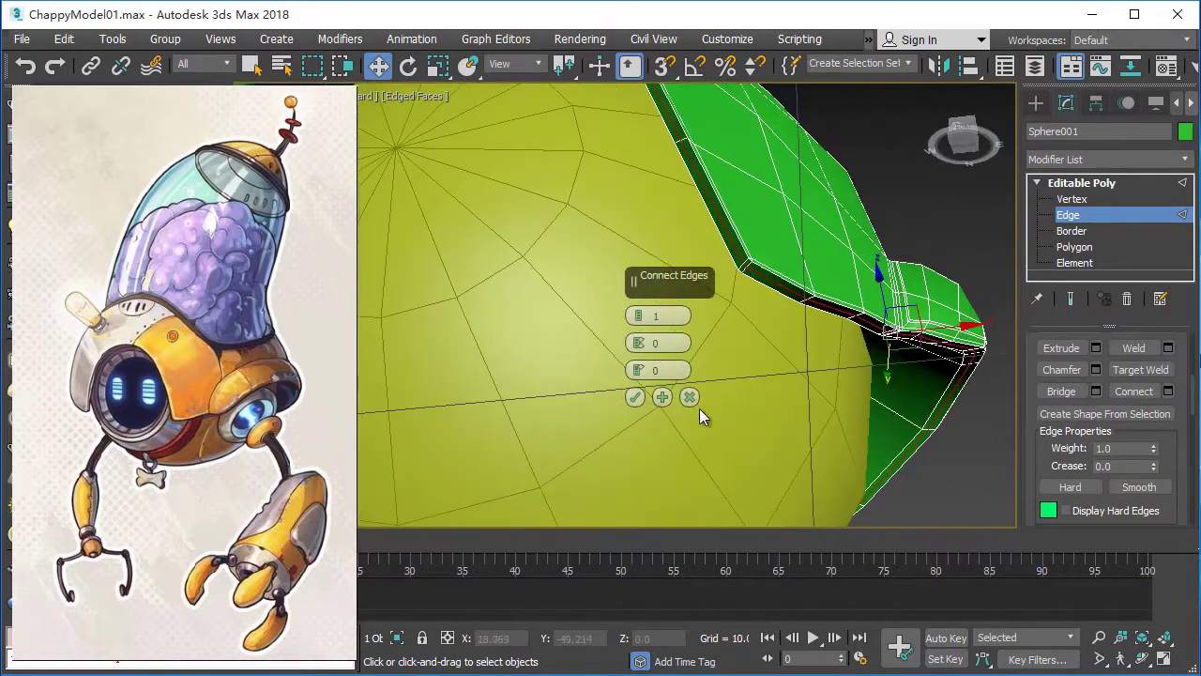
pyautogui.click(634, 397)
# Repeat the edge connection around the visor using quad-menu Repeat and edge commands.
pyautogui.scroll(-3, 783, 423)
pyautogui.scroll(-3, 711, 416)
pyautogui.scroll(-2, 704, 436)
pyautogui.moveTo(704, 436)
pyautogui.keyDown('alt'); pyautogui.mouseDown(button='middle')
pyautogui.moveTo(1016, 438)
pyautogui.moveTo(828, 456)
pyautogui.moveTo(676, 370)
pyautogui.mouseUp(button='middle'); pyautogui.keyUp('alt')
pyautogui.scroll(4, 817, 454)
pyautogui.rightClick(644, 344)
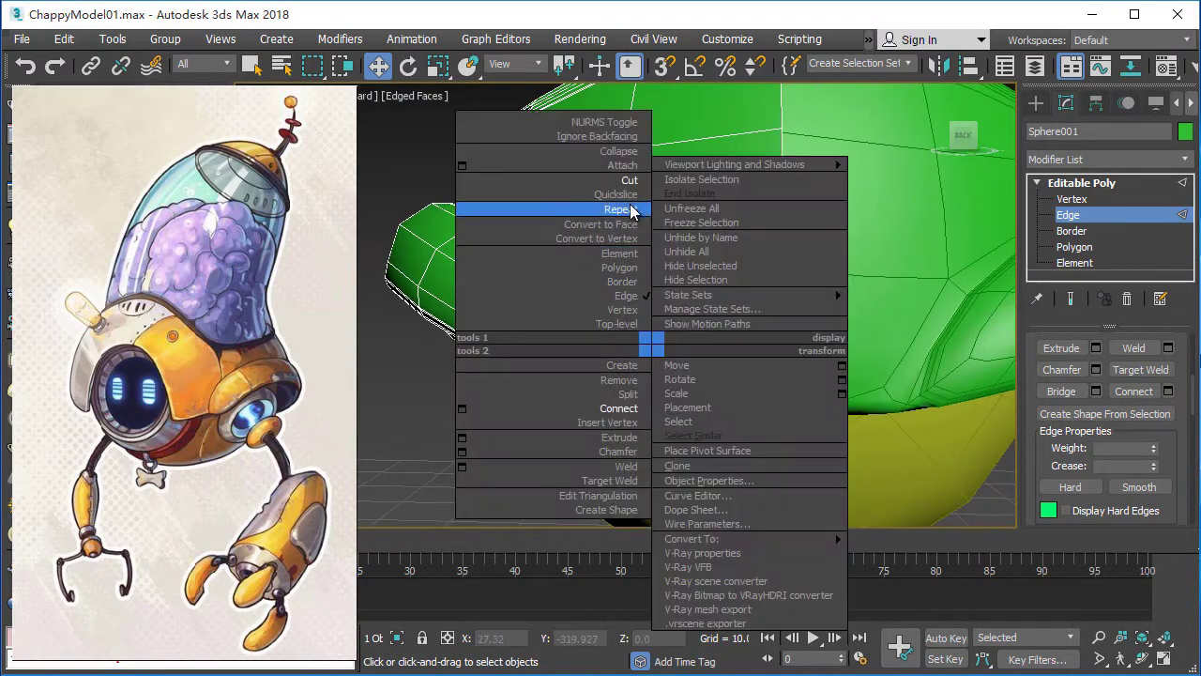
pyautogui.click(699, 413)
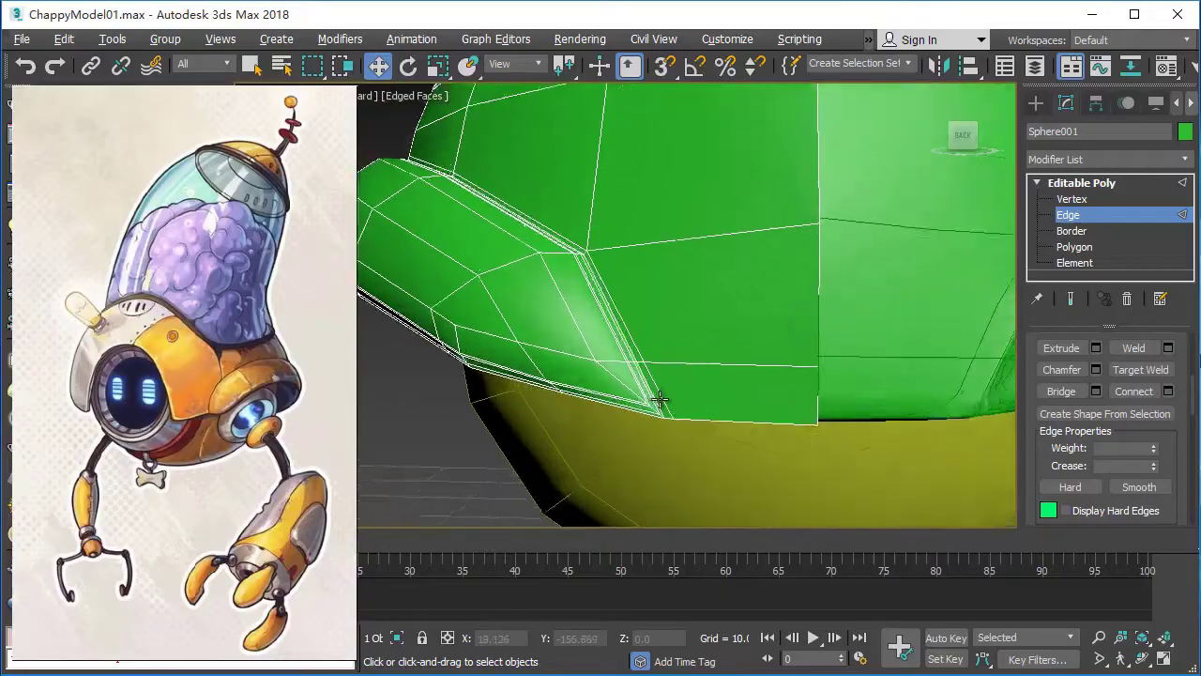
pyautogui.moveTo(660, 399)
pyautogui.keyDown('alt'); pyautogui.mouseDown(button='middle')
pyautogui.moveTo(705, 429)
pyautogui.moveTo(726, 410)
pyautogui.moveTo(694, 344)
pyautogui.moveTo(718, 405)
pyautogui.moveTo(698, 397)
pyautogui.moveTo(679, 201)
pyautogui.mouseUp(button='middle'); pyautogui.keyUp('alt')
pyautogui.rightClick(646, 188)
pyautogui.click(566, 171)
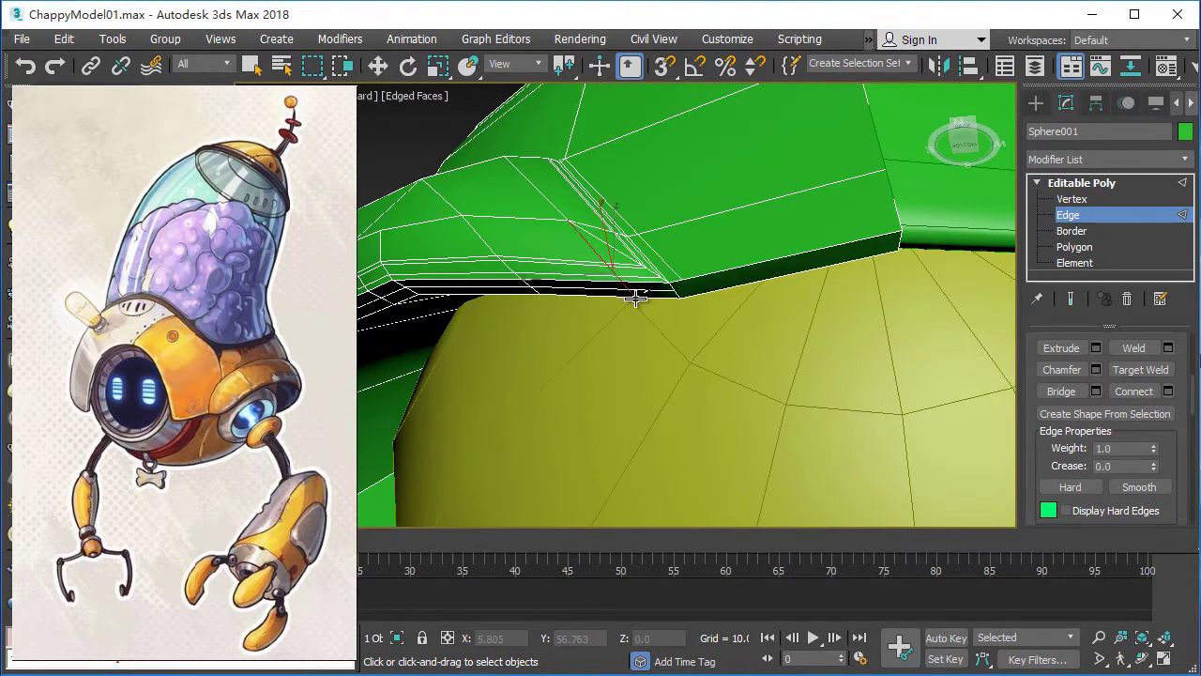
pyautogui.scroll(-3, 563, 338)
pyautogui.rightClick(536, 335)
pyautogui.click(523, 388)
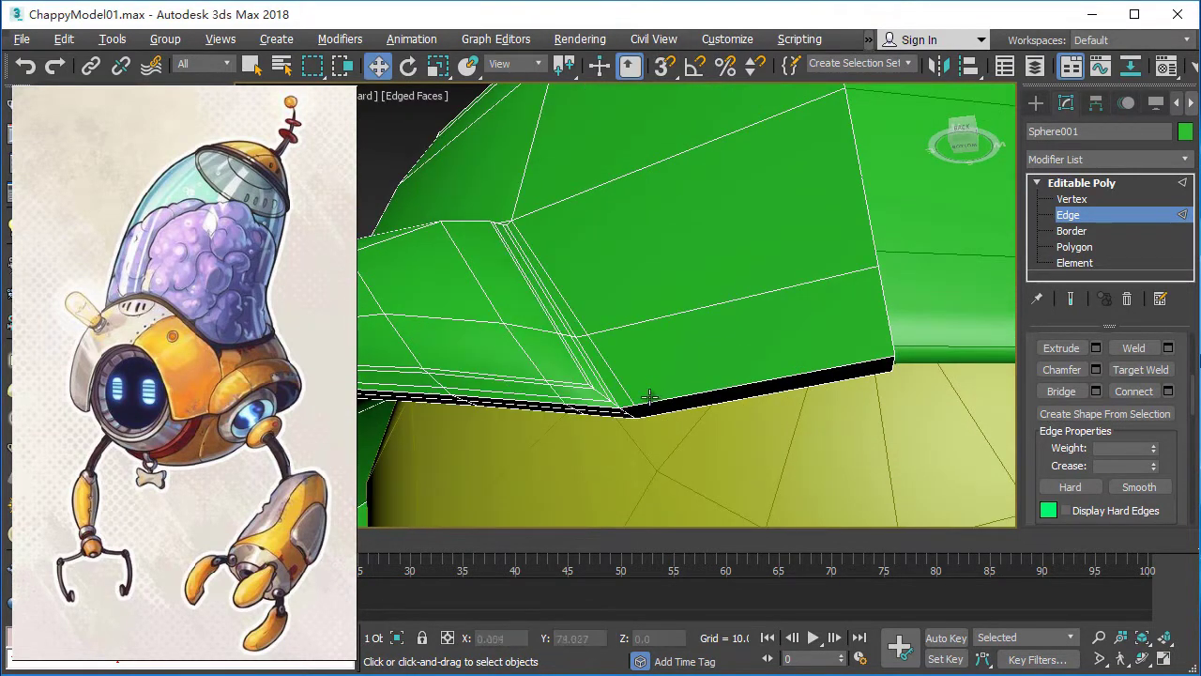
pyautogui.moveTo(540, 384)
pyautogui.keyDown('alt'); pyautogui.mouseDown(button='middle')
pyautogui.moveTo(657, 413)
pyautogui.moveTo(685, 404)
pyautogui.moveTo(724, 423)
pyautogui.mouseUp(button='middle'); pyautogui.keyUp('alt')
pyautogui.scroll(3, 724, 423)
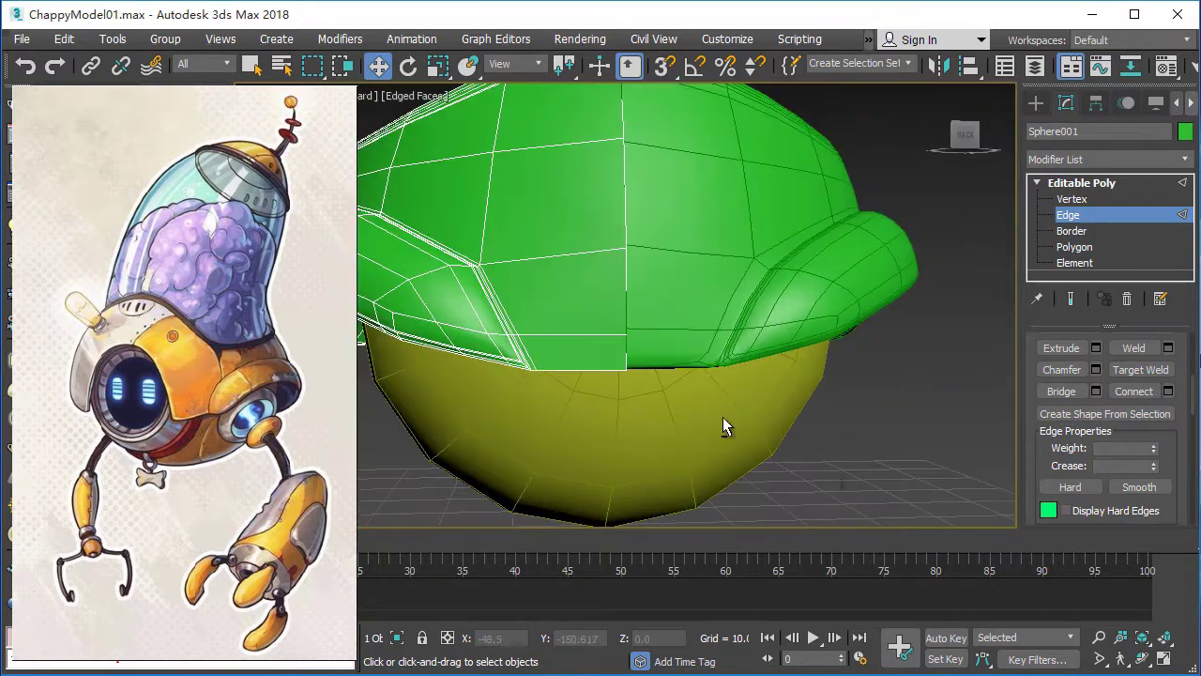
pyautogui.scroll(2, 577, 363)
pyautogui.scroll(-2, 577, 363)
# Switch to Vertex level and isolate the green shell on its own.
pyautogui.click(1070, 199)
pyautogui.scroll(3, 666, 372)
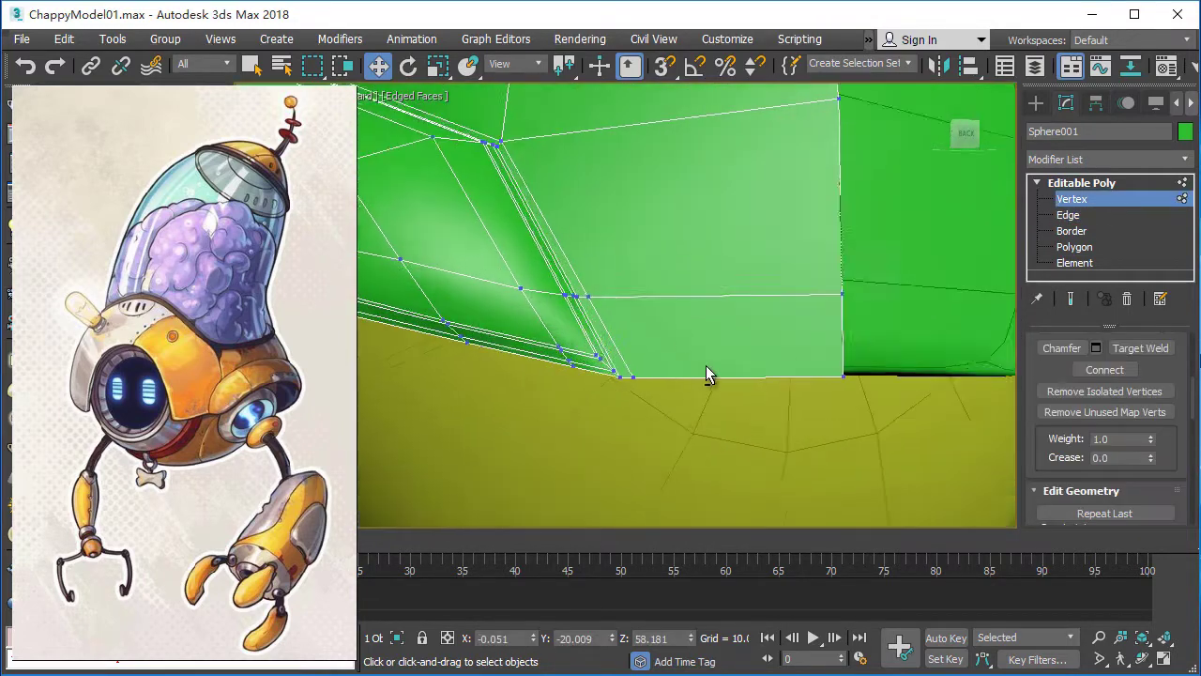
pyautogui.keyDown('alt'); pyautogui.moveTo(705, 365); pyautogui.dragTo(669, 363, button='middle'); pyautogui.keyUp('alt')
pyautogui.scroll(-2, 890, 415)
pyautogui.scroll(2, 815, 403)
pyautogui.scroll(2, 823, 389)
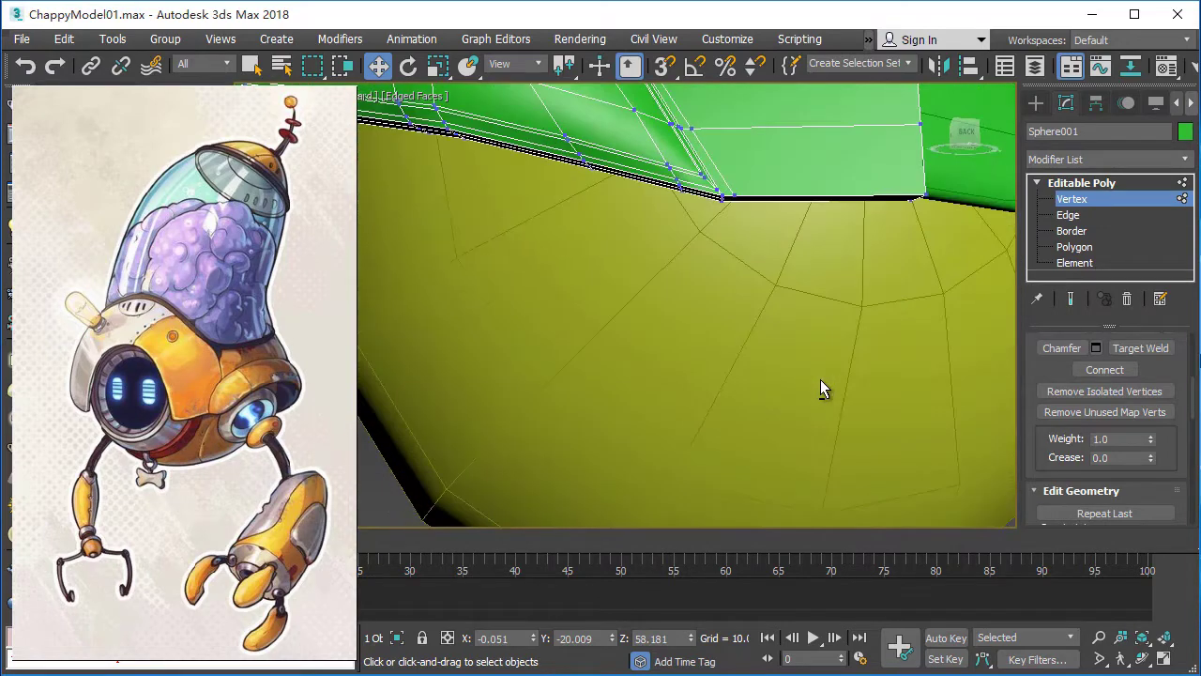
pyautogui.moveTo(823, 389)
pyautogui.mouseDown(button='middle')
pyautogui.moveTo(723, 439)
pyautogui.moveTo(647, 506)
pyautogui.moveTo(649, 228)
pyautogui.moveTo(661, 384)
pyautogui.moveTo(684, 336)
pyautogui.moveTo(703, 426)
pyautogui.moveTo(715, 403)
pyautogui.moveTo(745, 397)
pyautogui.moveTo(719, 354)
pyautogui.moveTo(741, 141)
pyautogui.mouseUp(button='middle')
pyautogui.click(397, 639)
pyautogui.scroll(-3, 703, 426)
pyautogui.scroll(3, 715, 404)
pyautogui.scroll(-3, 713, 402)
# Start cutting new edges into the isolated shell with the quad-menu Cut tool.
pyautogui.rightClick(741, 140)
pyautogui.click(643, 121)
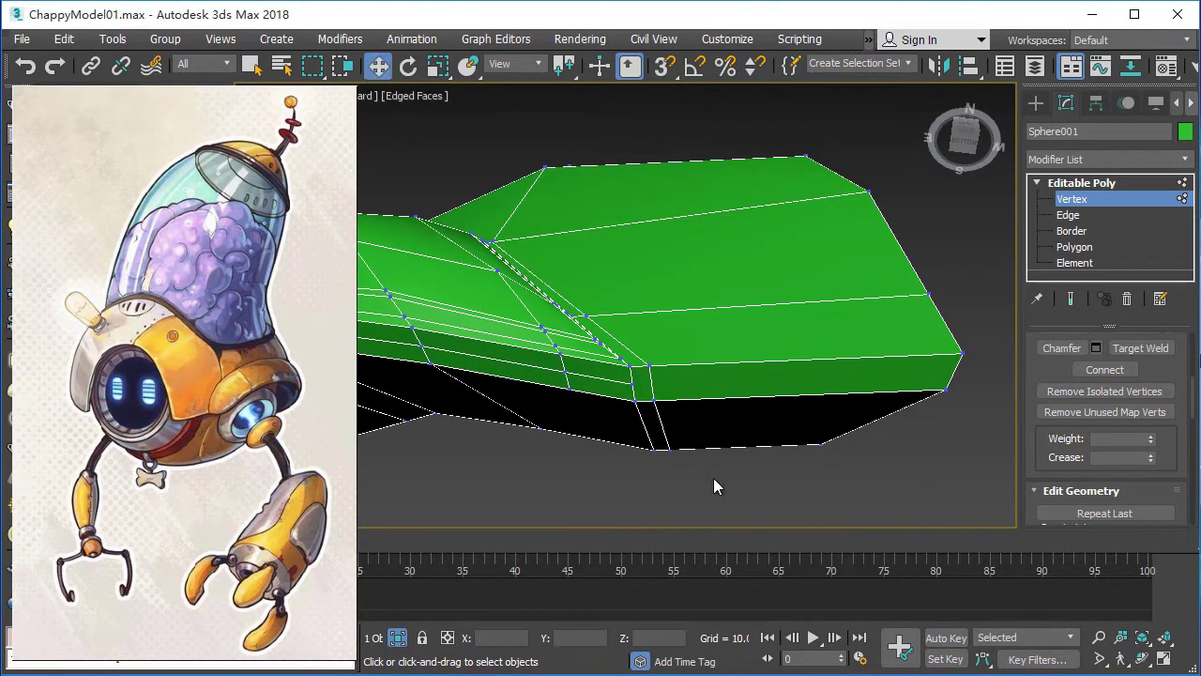
pyautogui.rightClick(632, 386)
pyautogui.click(587, 219)
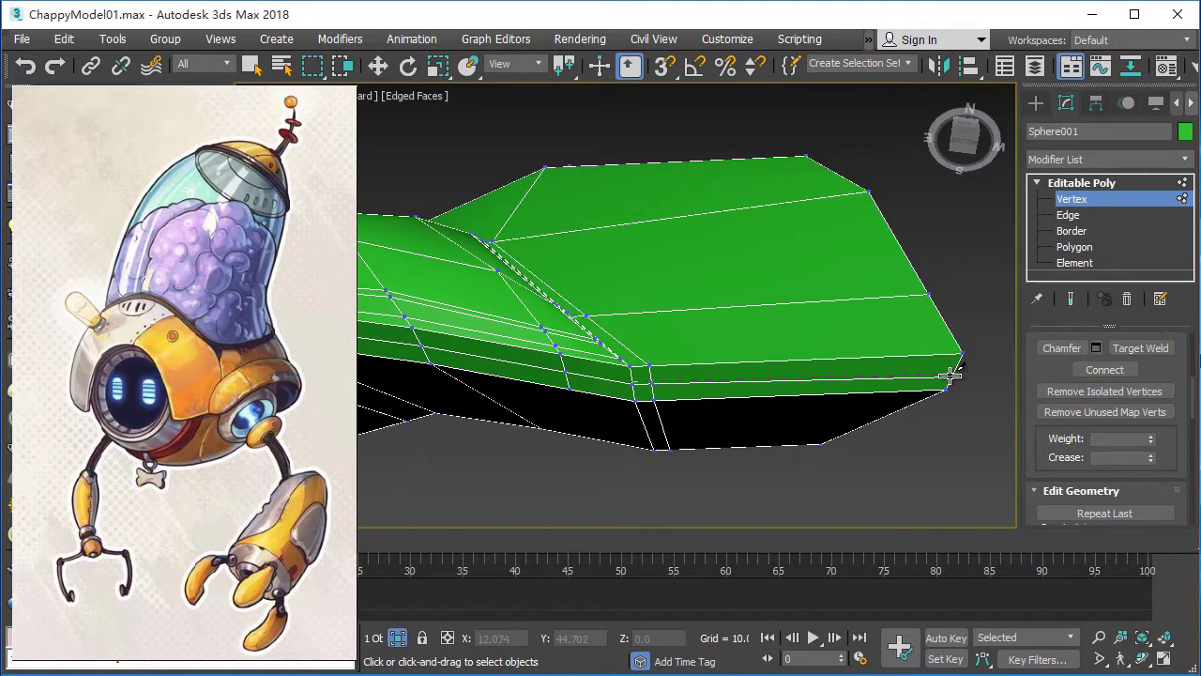
pyautogui.moveTo(770, 483)
pyautogui.keyDown('alt'); pyautogui.mouseDown(button='middle')
pyautogui.moveTo(828, 437)
pyautogui.moveTo(722, 351)
pyautogui.moveTo(646, 330)
pyautogui.moveTo(693, 352)
pyautogui.mouseUp(button='middle'); pyautogui.keyUp('alt')
pyautogui.scroll(-5, 693, 352)
# End isolation to show the sphere again, then edit the shell's vertices in Top view with edged-faces shading.
pyautogui.press('1')
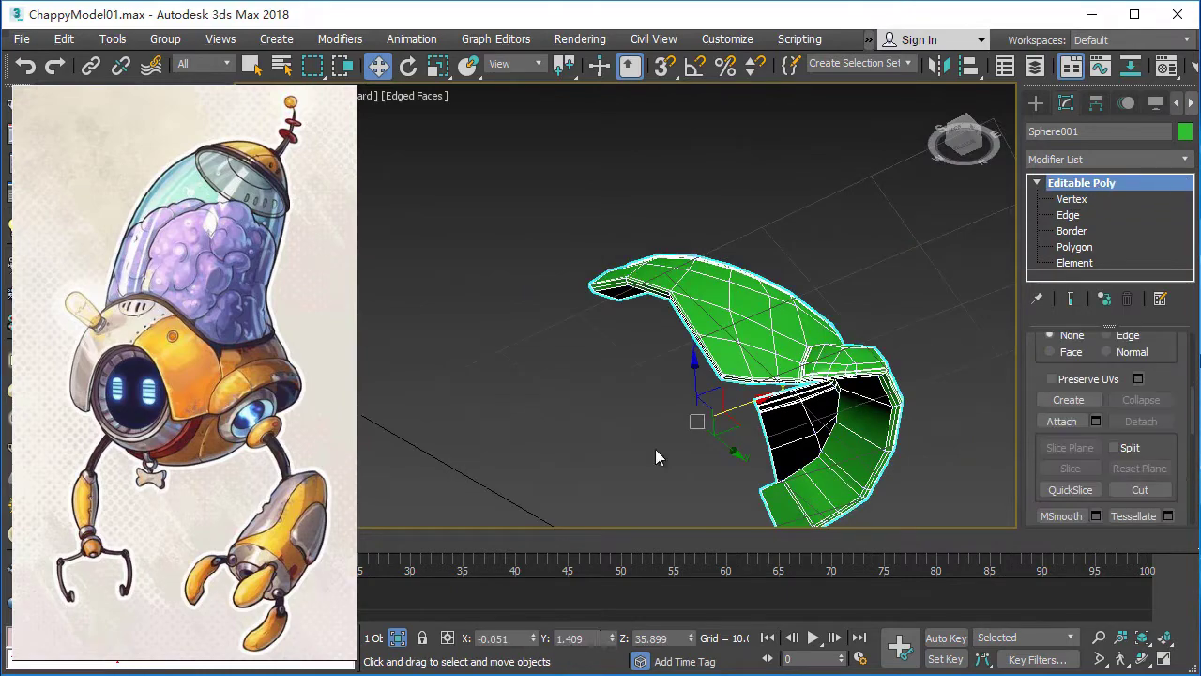
pyautogui.click(397, 638)
pyautogui.moveTo(657, 422)
pyautogui.keyDown('alt'); pyautogui.mouseDown(button='middle')
pyautogui.moveTo(792, 446)
pyautogui.moveTo(700, 476)
pyautogui.moveTo(893, 391)
pyautogui.moveTo(829, 397)
pyautogui.moveTo(872, 407)
pyautogui.moveTo(413, 414)
pyautogui.moveTo(616, 392)
pyautogui.moveTo(905, 405)
pyautogui.moveTo(836, 504)
pyautogui.moveTo(829, 448)
pyautogui.moveTo(870, 357)
pyautogui.moveTo(816, 357)
pyautogui.moveTo(791, 457)
pyautogui.moveTo(761, 318)
pyautogui.moveTo(770, 306)
pyautogui.mouseUp(button='middle'); pyautogui.keyUp('alt')
pyautogui.click(816, 357)
pyautogui.press('1')
pyautogui.press('t')
pyautogui.press('F3')
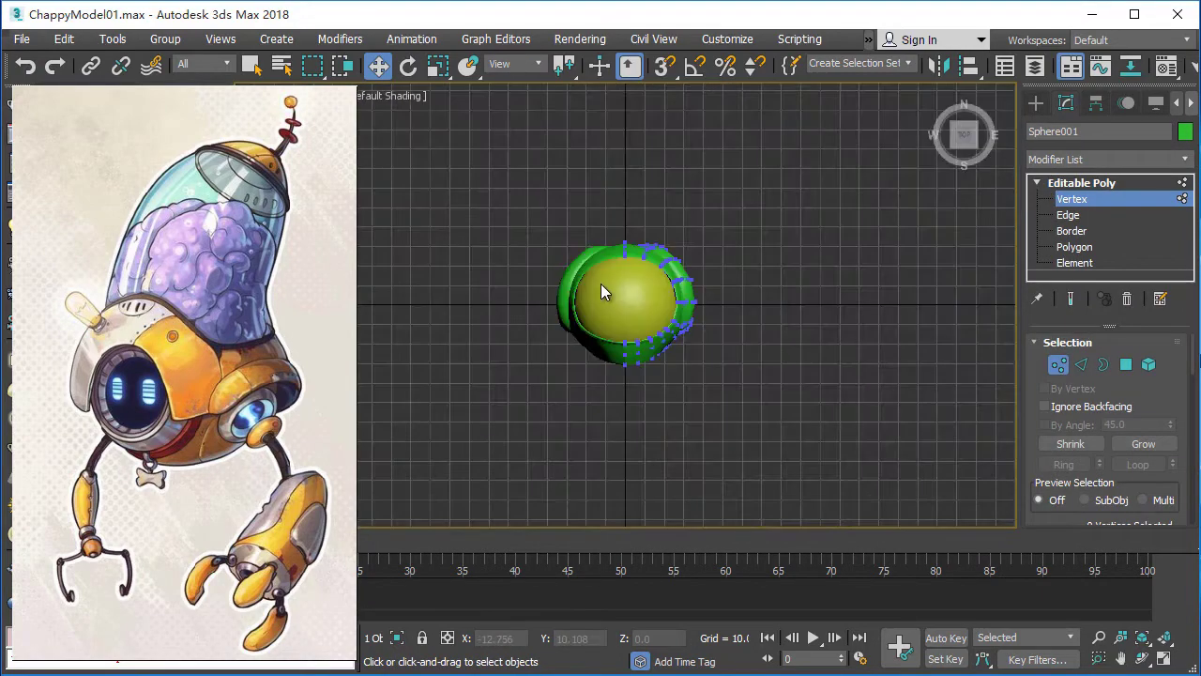
pyautogui.scroll(1, 629, 281)
pyautogui.scroll(4, 629, 290)
pyautogui.press('F4')
pyautogui.scroll(1, 668, 287)
pyautogui.scroll(-1, 651, 269)
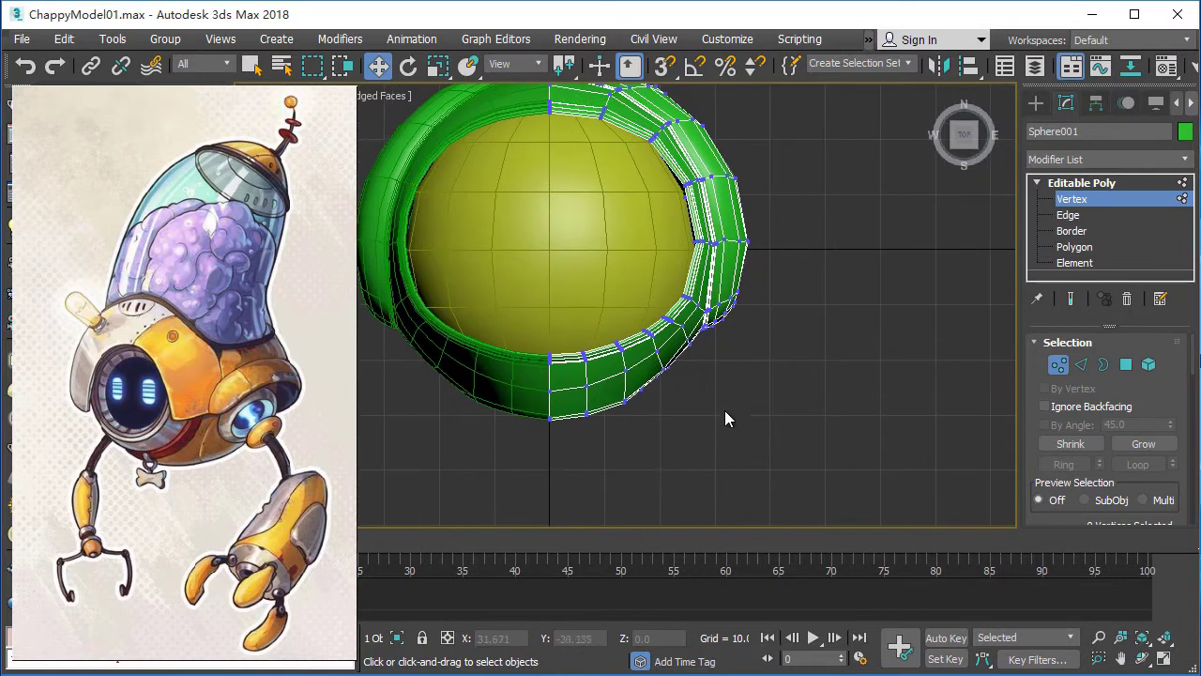
pyautogui.scroll(2, 715, 384)
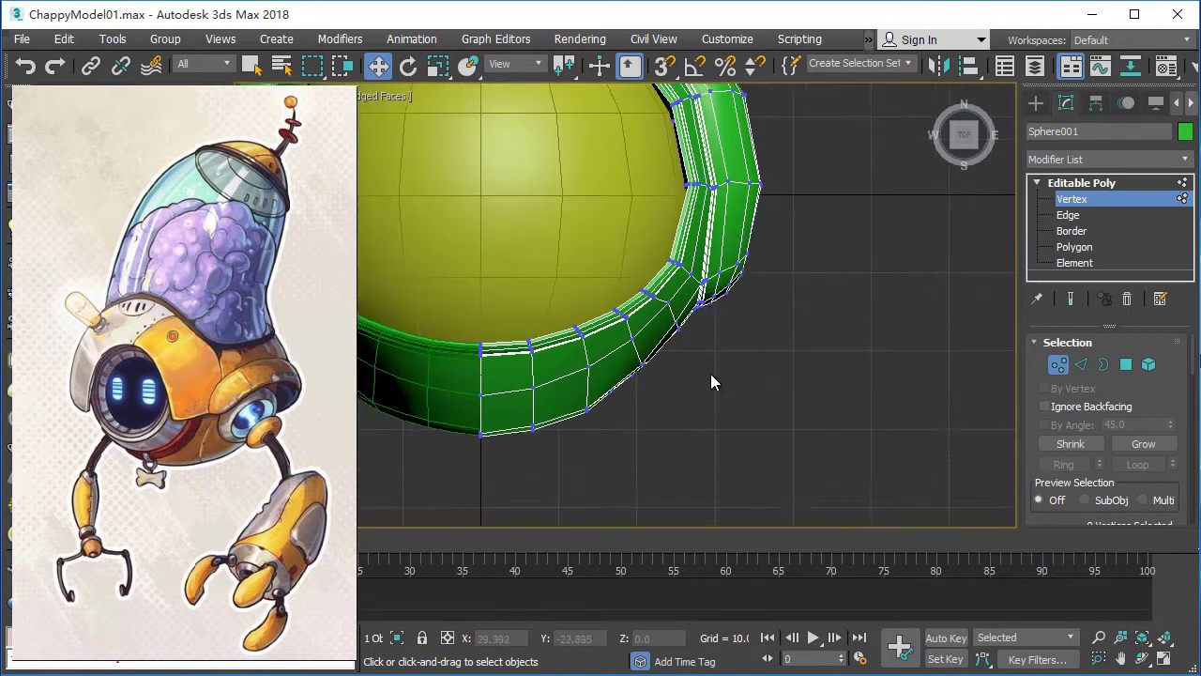
pyautogui.scroll(1, 710, 374)
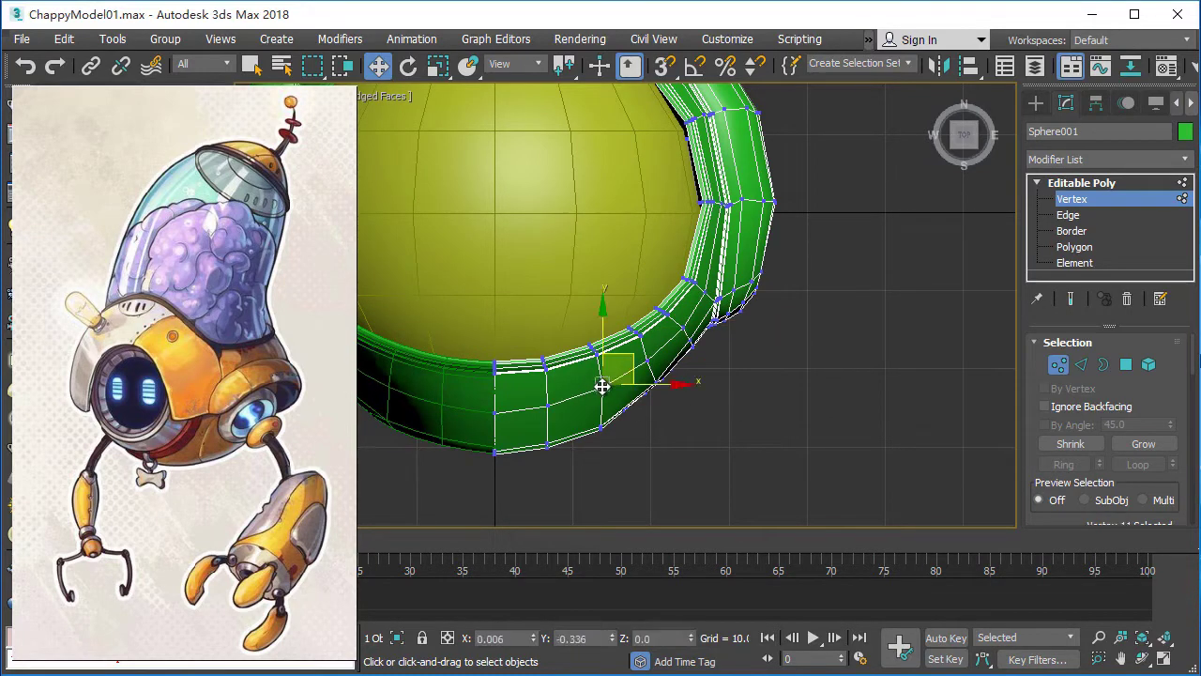
# Select rim vertices on the shell's lower edge and underside, orbiting around them.
pyautogui.click(713, 420)
pyautogui.scroll(2, 701, 389)
pyautogui.scroll(1, 704, 368)
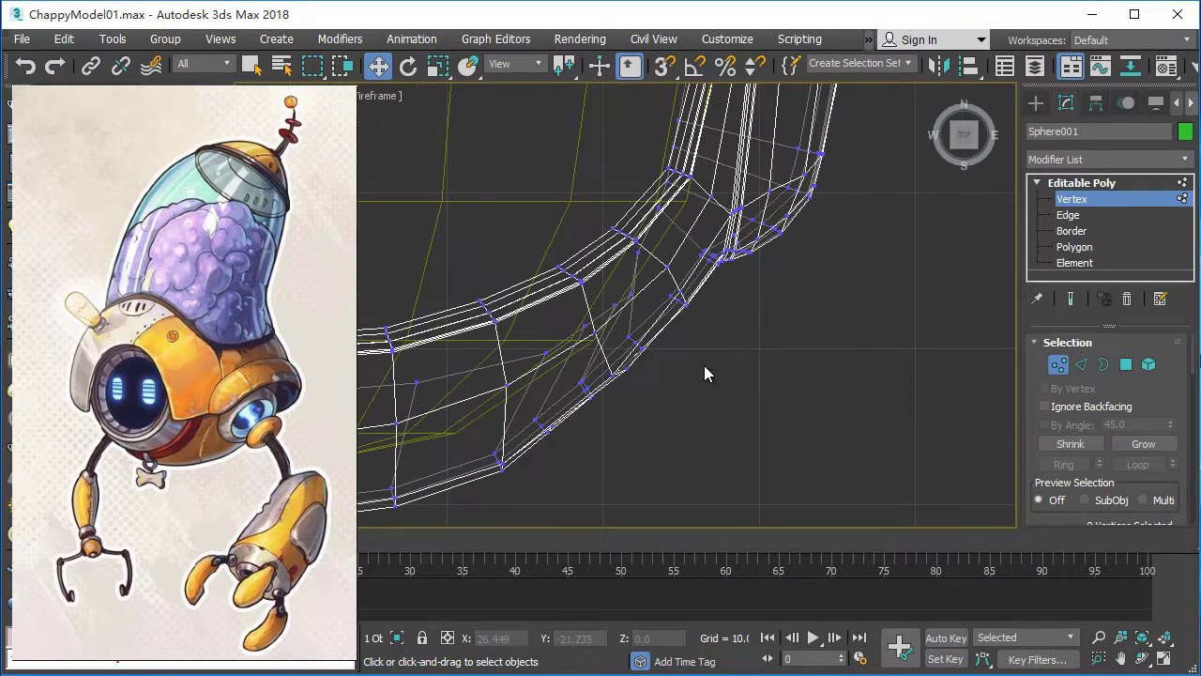
pyautogui.click(624, 370)
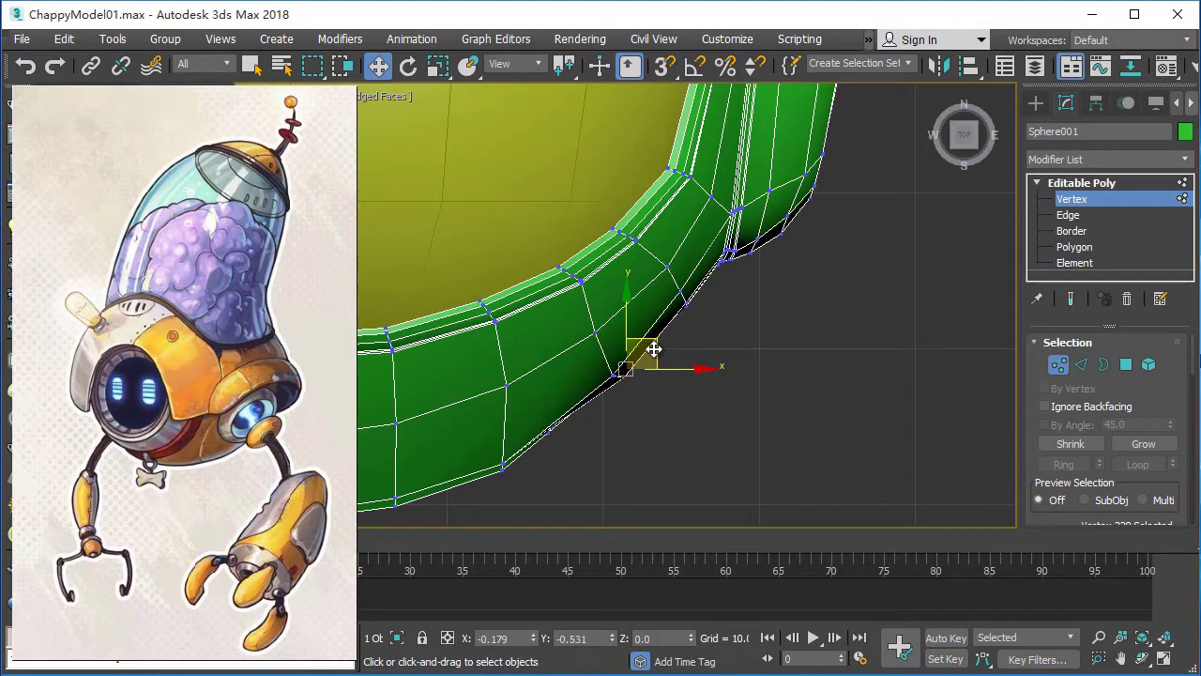
pyautogui.scroll(-3, 656, 379)
pyautogui.keyDown('alt'); pyautogui.moveTo(671, 352); pyautogui.dragTo(729, 276, button='middle'); pyautogui.keyUp('alt')
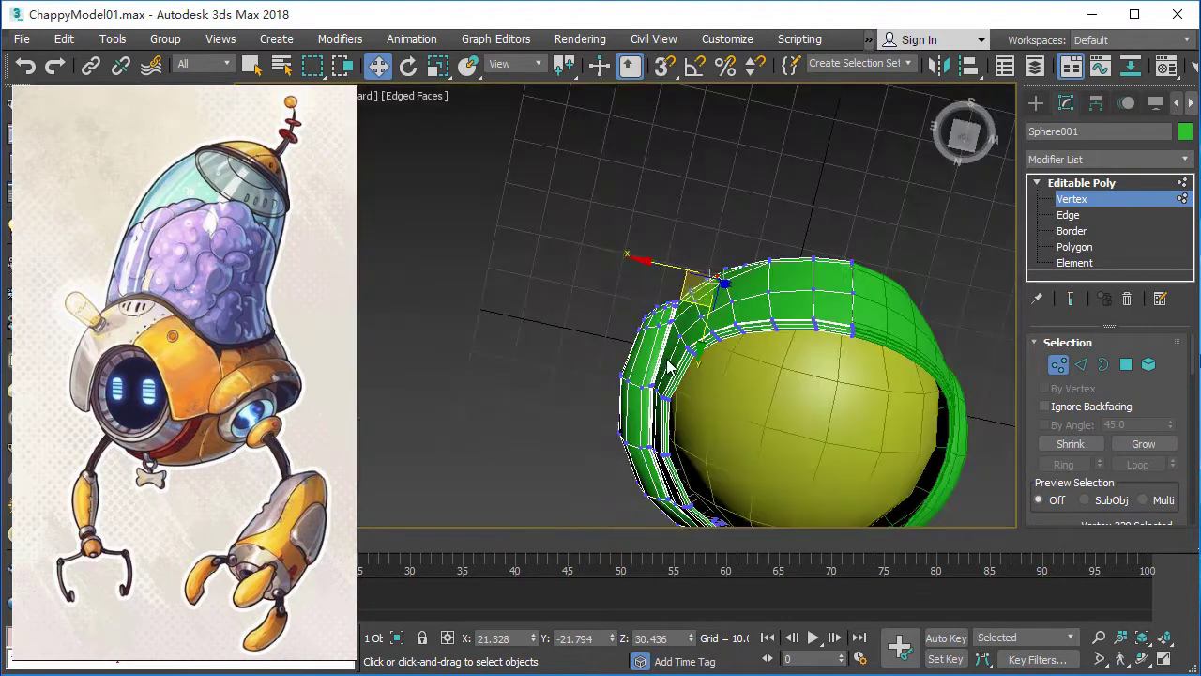
pyautogui.scroll(4, 710, 376)
pyautogui.keyDown('alt'); pyautogui.moveTo(711, 376); pyautogui.dragTo(755, 395, button='middle'); pyautogui.keyUp('alt')
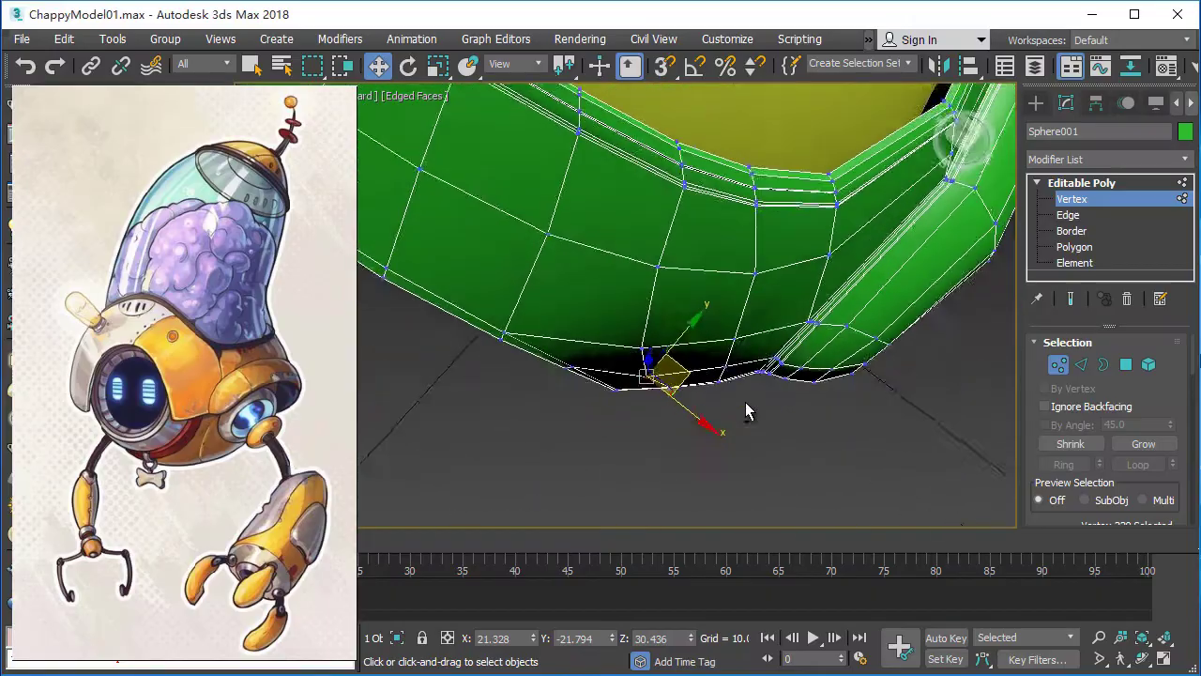
pyautogui.moveTo(745, 402)
pyautogui.keyDown('alt'); pyautogui.mouseDown(button='middle')
pyautogui.moveTo(644, 357)
pyautogui.moveTo(619, 296)
pyautogui.moveTo(773, 407)
pyautogui.moveTo(789, 396)
pyautogui.mouseUp(button='middle'); pyautogui.keyUp('alt')
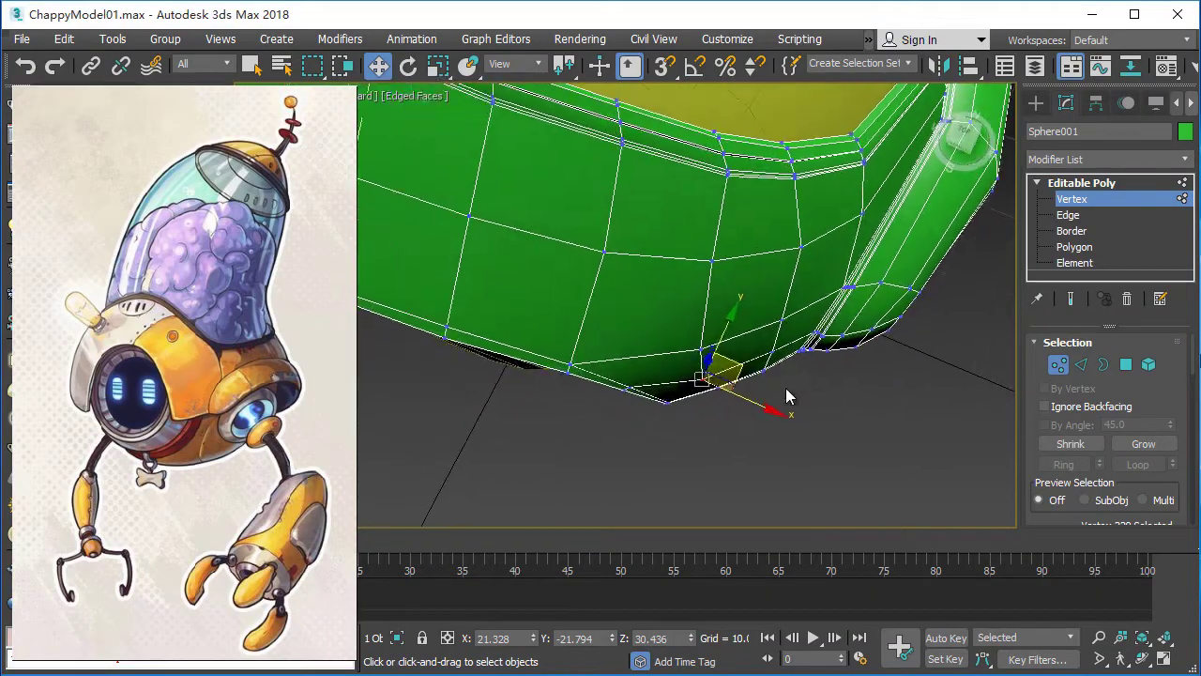
pyautogui.click(710, 394)
pyautogui.moveTo(711, 394)
pyautogui.keyDown('alt'); pyautogui.mouseDown(button='middle')
pyautogui.moveTo(951, 220)
pyautogui.moveTo(757, 411)
pyautogui.mouseUp(button='middle'); pyautogui.keyUp('alt')
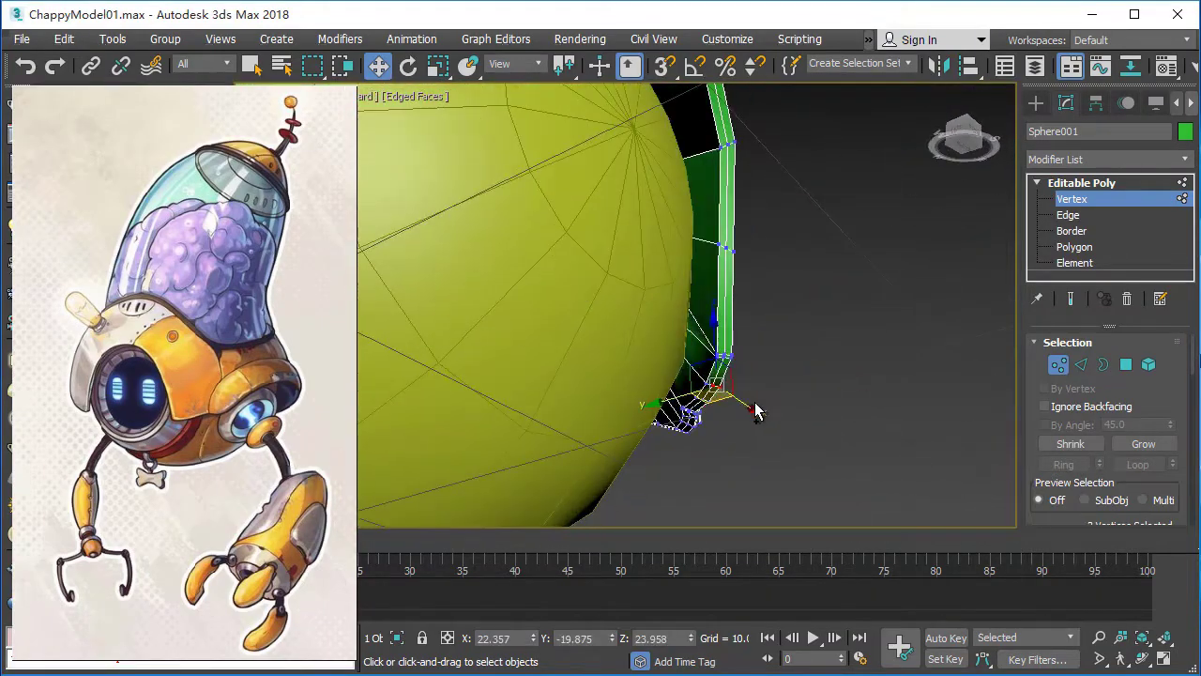
pyautogui.keyDown('alt'); pyautogui.moveTo(841, 398); pyautogui.dragTo(773, 416, button='middle'); pyautogui.keyUp('alt')
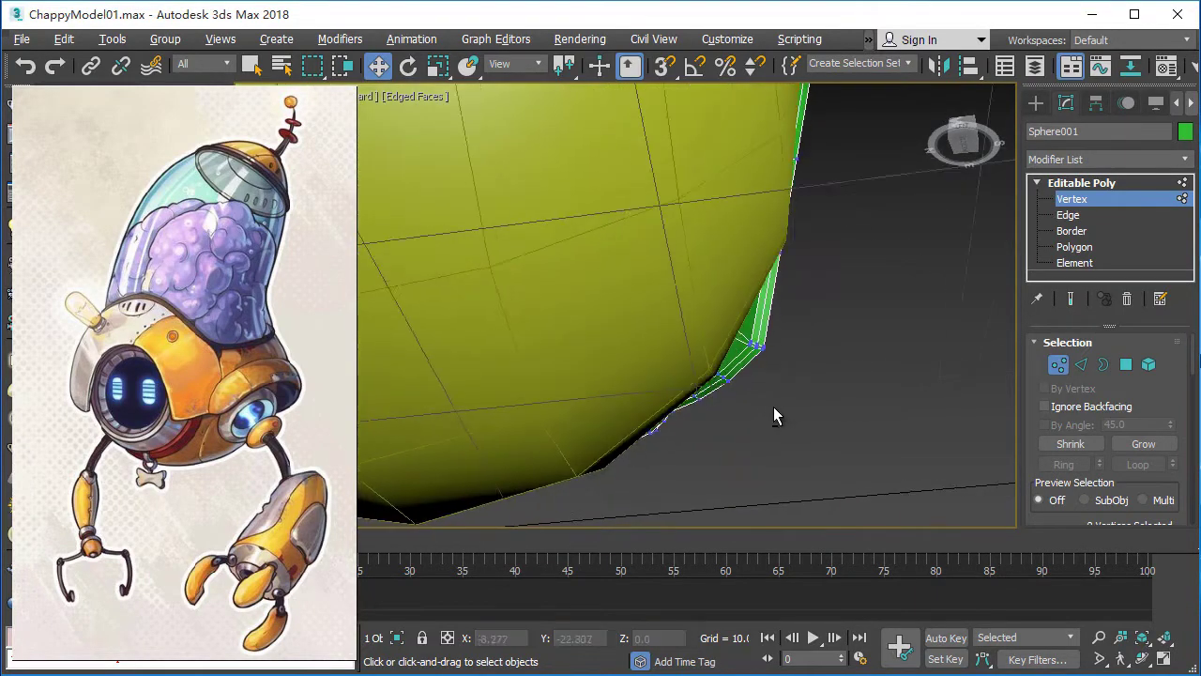
pyautogui.moveTo(727, 378)
pyautogui.keyDown('alt'); pyautogui.mouseDown(button='middle')
pyautogui.moveTo(766, 445)
pyautogui.moveTo(867, 414)
pyautogui.moveTo(828, 382)
pyautogui.mouseUp(button='middle'); pyautogui.keyUp('alt')
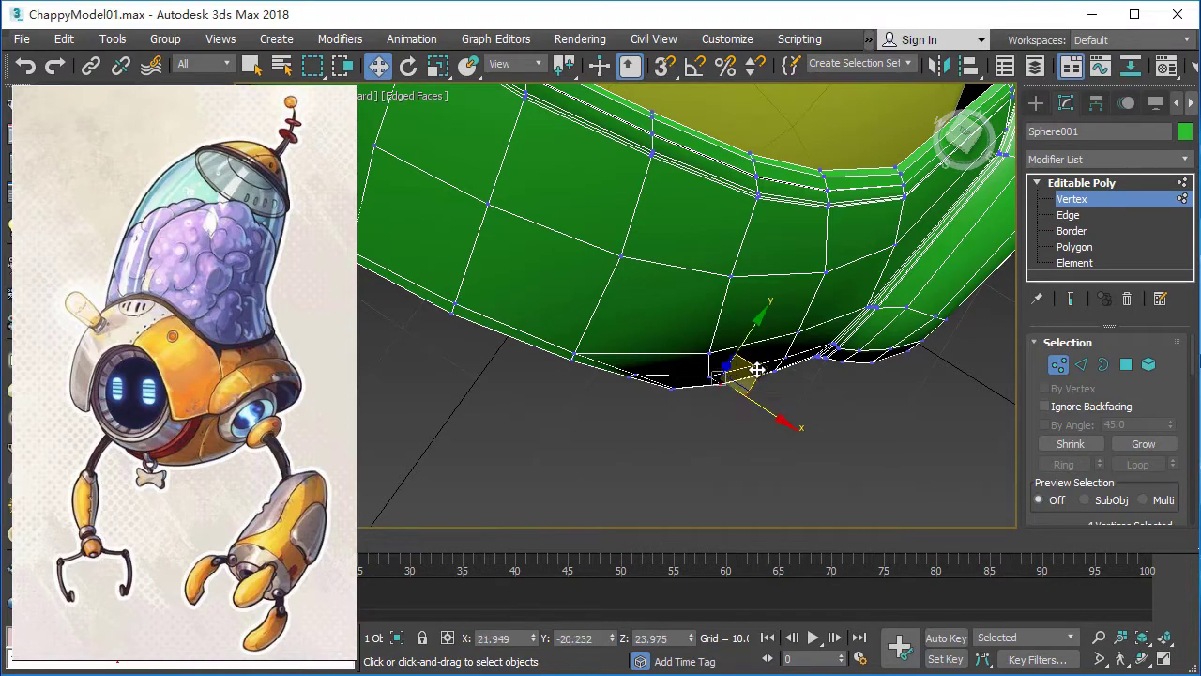
pyautogui.moveTo(763, 374)
pyautogui.keyDown('alt'); pyautogui.mouseDown(button='middle')
pyautogui.moveTo(869, 305)
pyautogui.moveTo(870, 347)
pyautogui.mouseUp(button='middle'); pyautogui.keyUp('alt')
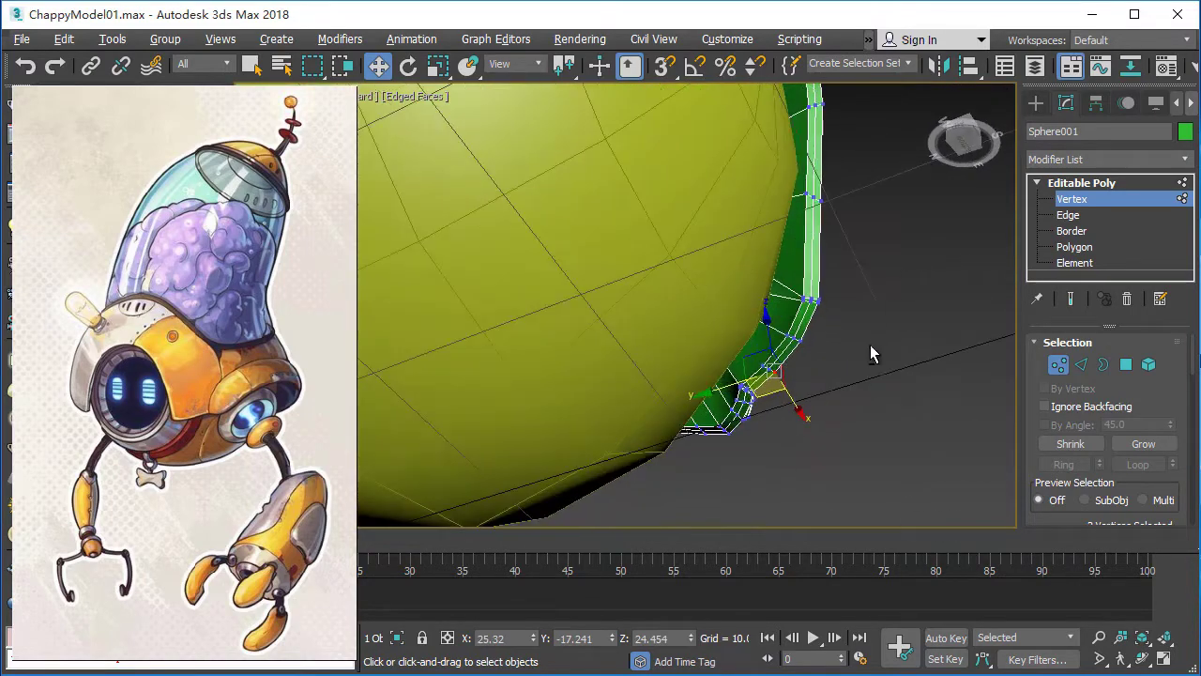
# Adjust another lower-edge vertex using the Normal constraint, then set the constraint back to None.
pyautogui.click(762, 373)
pyautogui.moveTo(762, 373)
pyautogui.keyDown('alt'); pyautogui.mouseDown(button='middle')
pyautogui.moveTo(769, 407)
pyautogui.moveTo(798, 416)
pyautogui.moveTo(801, 461)
pyautogui.moveTo(767, 390)
pyautogui.moveTo(811, 420)
pyautogui.moveTo(816, 348)
pyautogui.mouseUp(button='middle'); pyautogui.keyUp('alt')
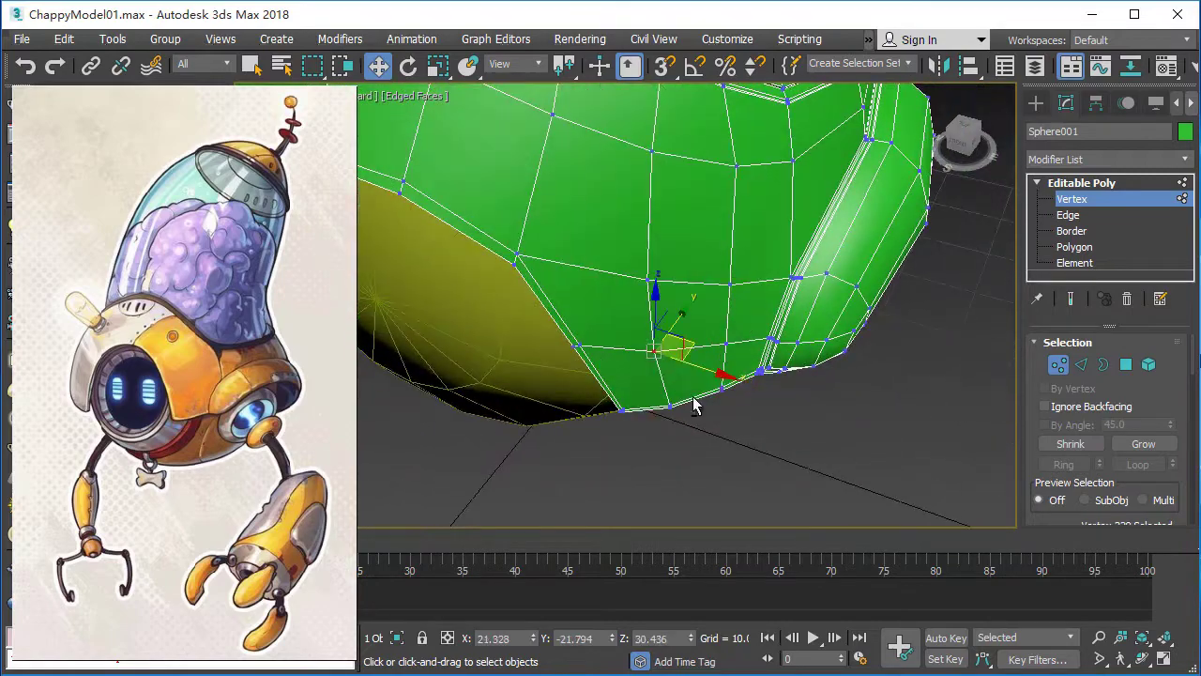
pyautogui.keyDown('alt'); pyautogui.moveTo(694, 406); pyautogui.dragTo(676, 411, button='middle'); pyautogui.keyUp('alt')
pyautogui.scroll(-5, 1045, 507)
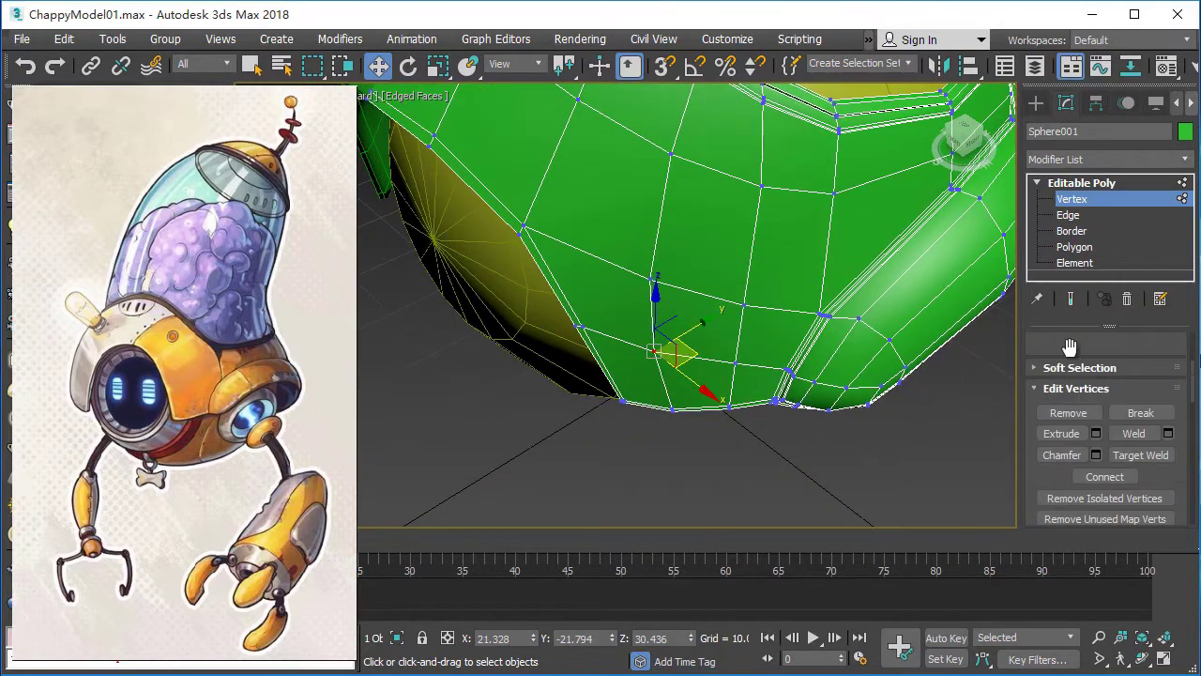
pyautogui.scroll(-5, 1067, 348)
pyautogui.scroll(-5, 1138, 449)
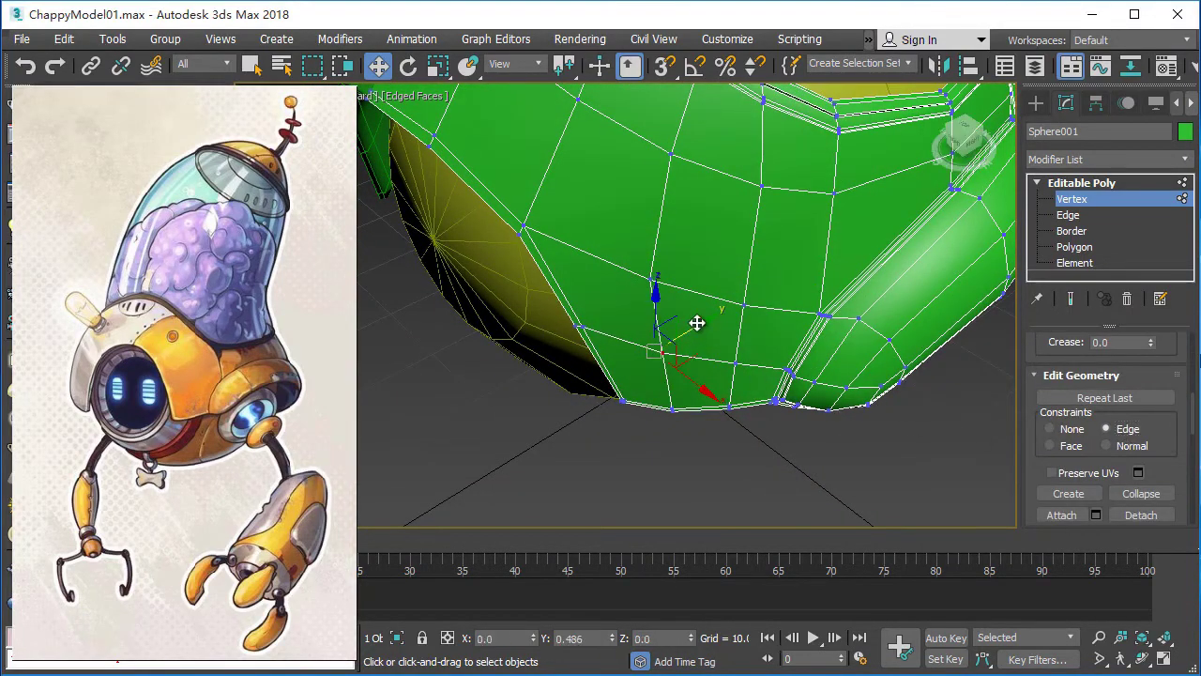
pyautogui.keyDown('alt'); pyautogui.moveTo(695, 326); pyautogui.dragTo(791, 429, button='middle'); pyautogui.keyUp('alt')
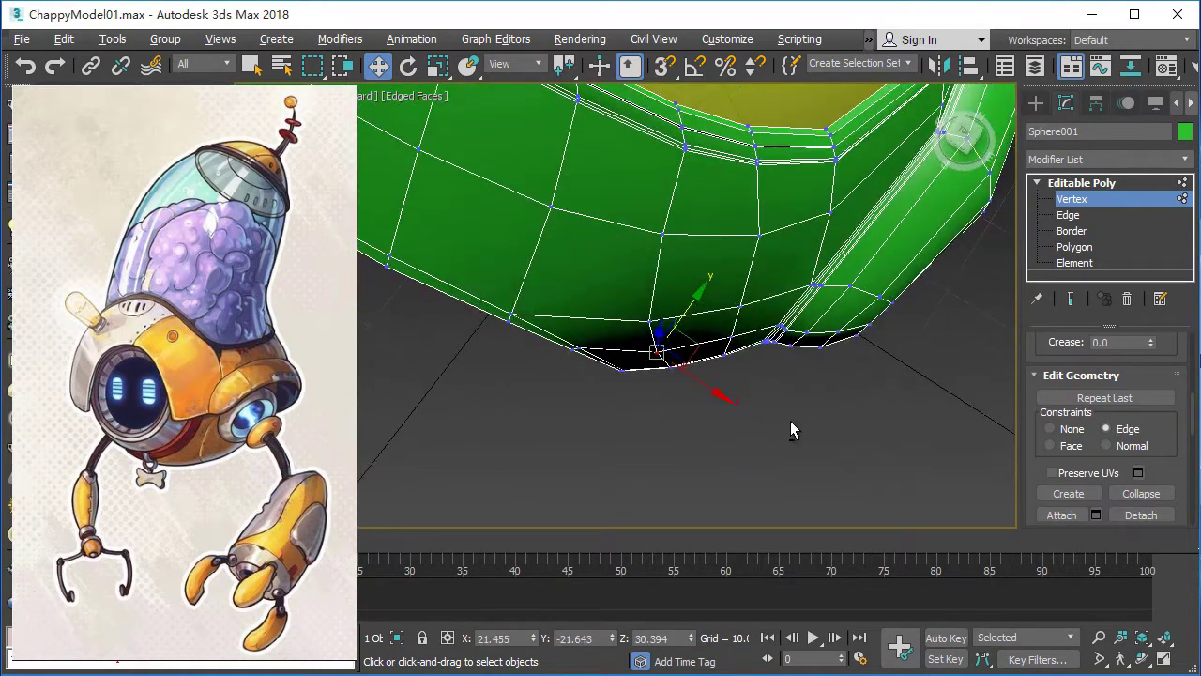
pyautogui.click(1126, 447)
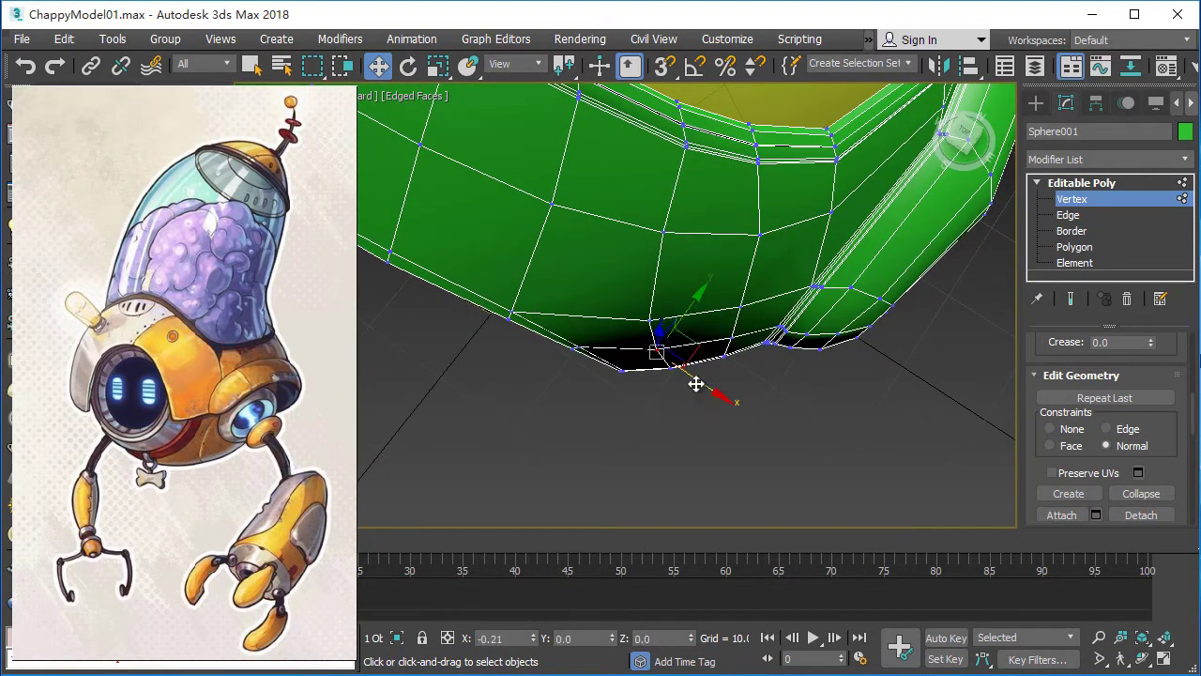
pyautogui.moveTo(696, 384)
pyautogui.keyDown('alt'); pyautogui.mouseDown(button='middle')
pyautogui.moveTo(485, 308)
pyautogui.moveTo(678, 281)
pyautogui.mouseUp(button='middle'); pyautogui.keyUp('alt')
pyautogui.click(1050, 429)
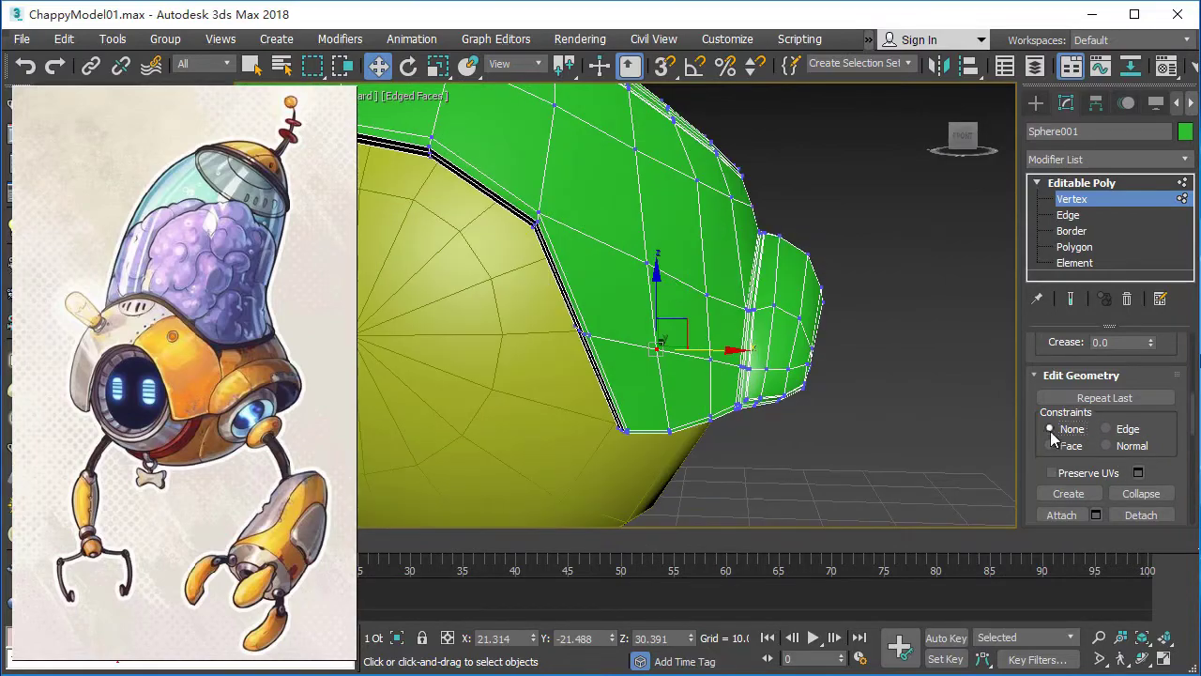
pyautogui.moveTo(713, 403)
pyautogui.keyDown('alt'); pyautogui.mouseDown(button='middle')
pyautogui.moveTo(534, 382)
pyautogui.moveTo(610, 338)
pyautogui.moveTo(696, 338)
pyautogui.mouseUp(button='middle'); pyautogui.keyUp('alt')
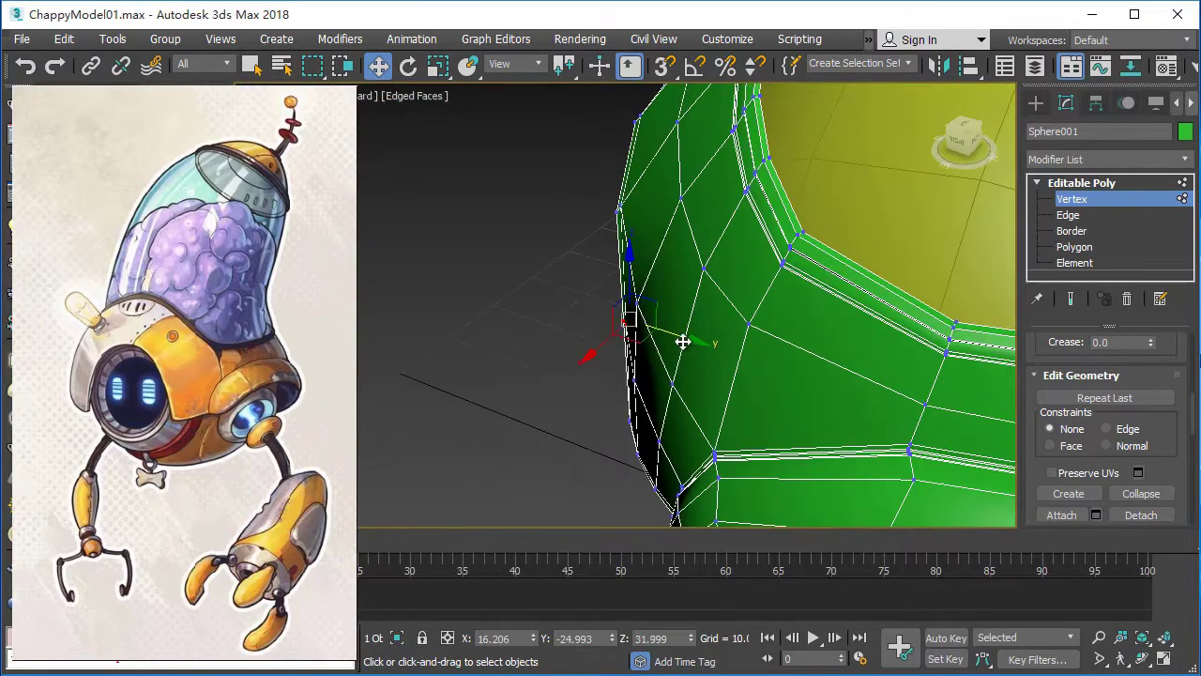
pyautogui.moveTo(610, 371)
pyautogui.keyDown('alt'); pyautogui.mouseDown(button='middle')
pyautogui.moveTo(770, 303)
pyautogui.moveTo(944, 306)
pyautogui.moveTo(762, 402)
pyautogui.moveTo(688, 317)
pyautogui.moveTo(647, 441)
pyautogui.moveTo(635, 415)
pyautogui.moveTo(672, 437)
pyautogui.moveTo(723, 422)
pyautogui.moveTo(692, 421)
pyautogui.moveTo(703, 430)
pyautogui.moveTo(643, 490)
pyautogui.moveTo(688, 452)
pyautogui.moveTo(576, 413)
pyautogui.moveTo(670, 391)
pyautogui.moveTo(858, 441)
pyautogui.moveTo(821, 443)
pyautogui.moveTo(935, 402)
pyautogui.moveTo(858, 407)
pyautogui.moveTo(907, 437)
pyautogui.moveTo(863, 437)
pyautogui.moveTo(961, 369)
pyautogui.mouseUp(button='middle'); pyautogui.keyUp('alt')
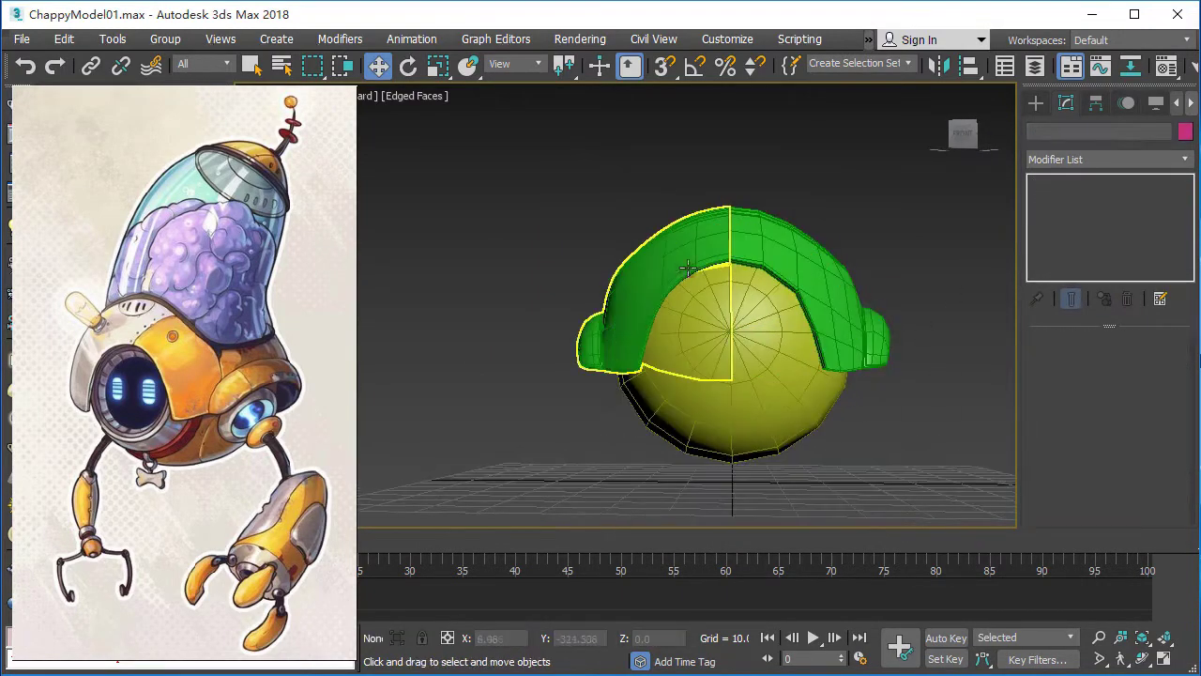
# Delete the left half Sphere004 and add a Symmetry modifier to Sphere001.
pyautogui.click(678, 263)
pyautogui.press('Delete')
pyautogui.click(807, 282)
pyautogui.click(1108, 159)
pyautogui.moveTo(1187, 375); pyautogui.dragTo(1196, 398)
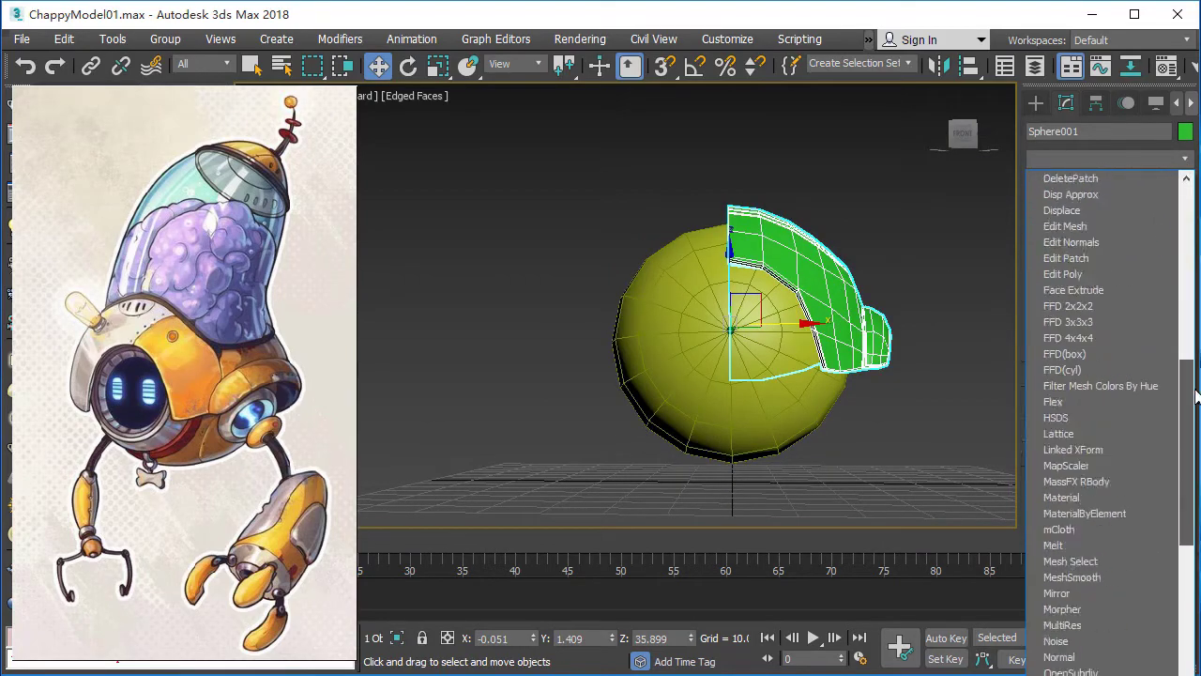
pyautogui.click(1080, 545)
pyautogui.scroll(3, 804, 319)
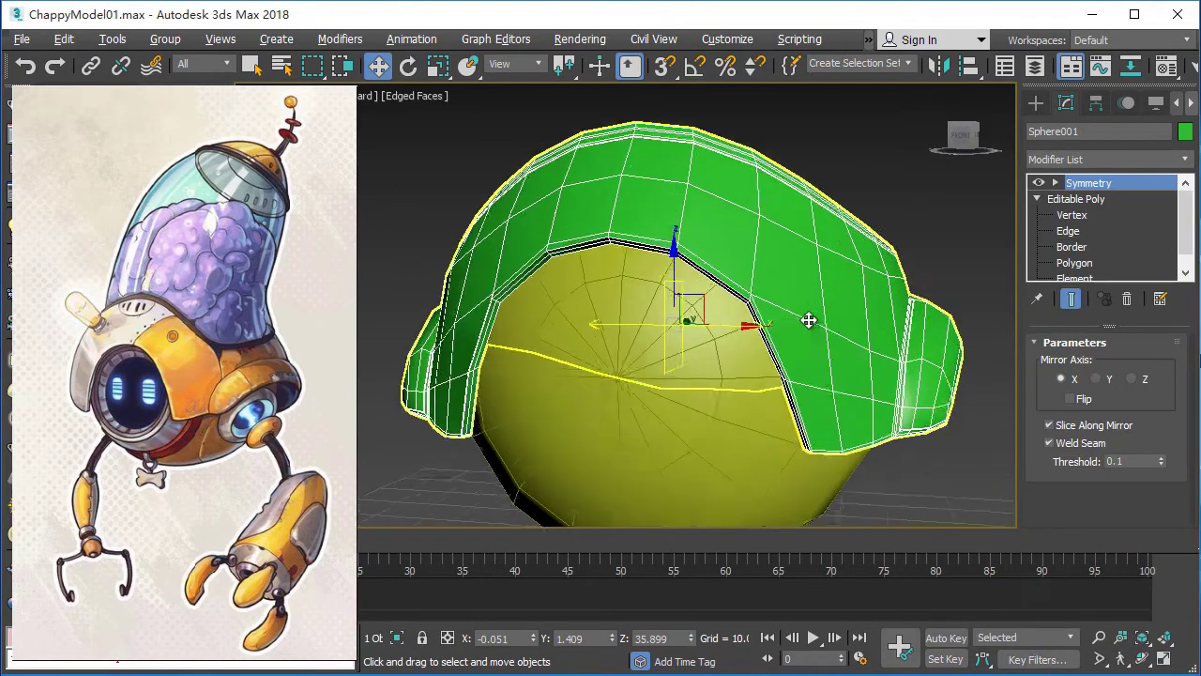
pyautogui.moveTo(805, 319)
pyautogui.keyDown('alt'); pyautogui.mouseDown(button='middle')
pyautogui.moveTo(799, 338)
pyautogui.moveTo(1000, 333)
pyautogui.moveTo(938, 262)
pyautogui.moveTo(961, 329)
pyautogui.mouseUp(button='middle'); pyautogui.keyUp('alt')
pyautogui.scroll(-2, 798, 338)
# Collapse the Symmetry modifier into the editable poly, then edit its vertices in Front view.
pyautogui.rightClick(1087, 191)
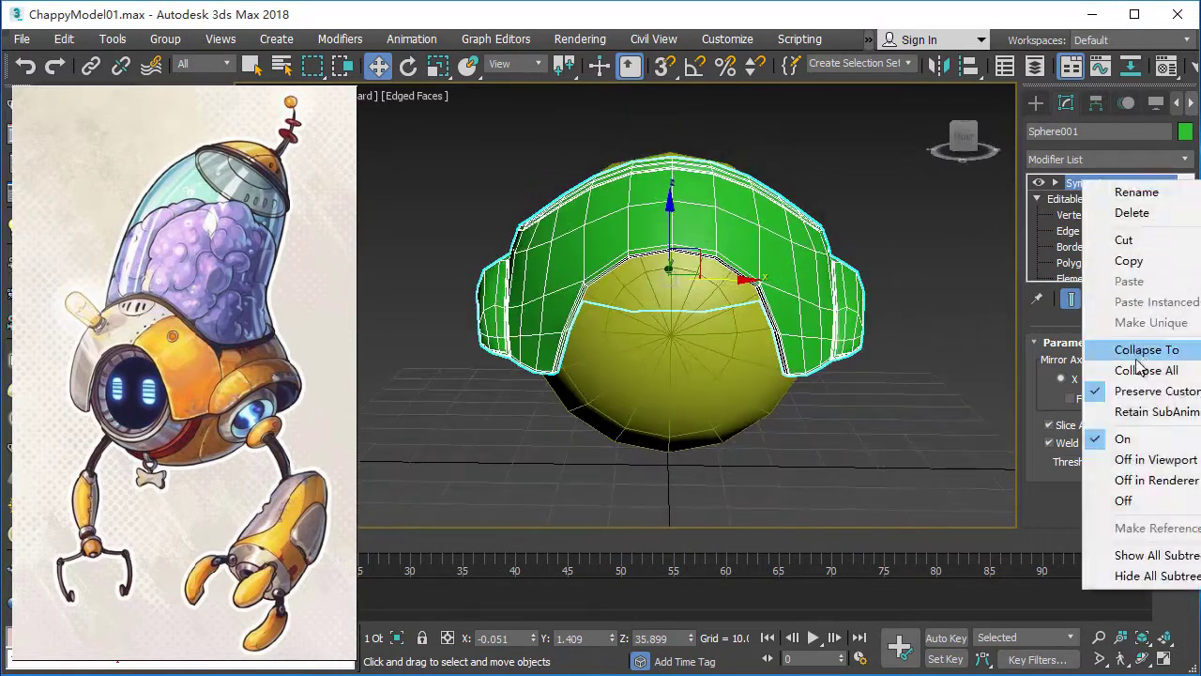
pyautogui.click(1114, 367)
pyautogui.click(1037, 183)
pyautogui.press('1')
pyautogui.scroll(-2, 899, 338)
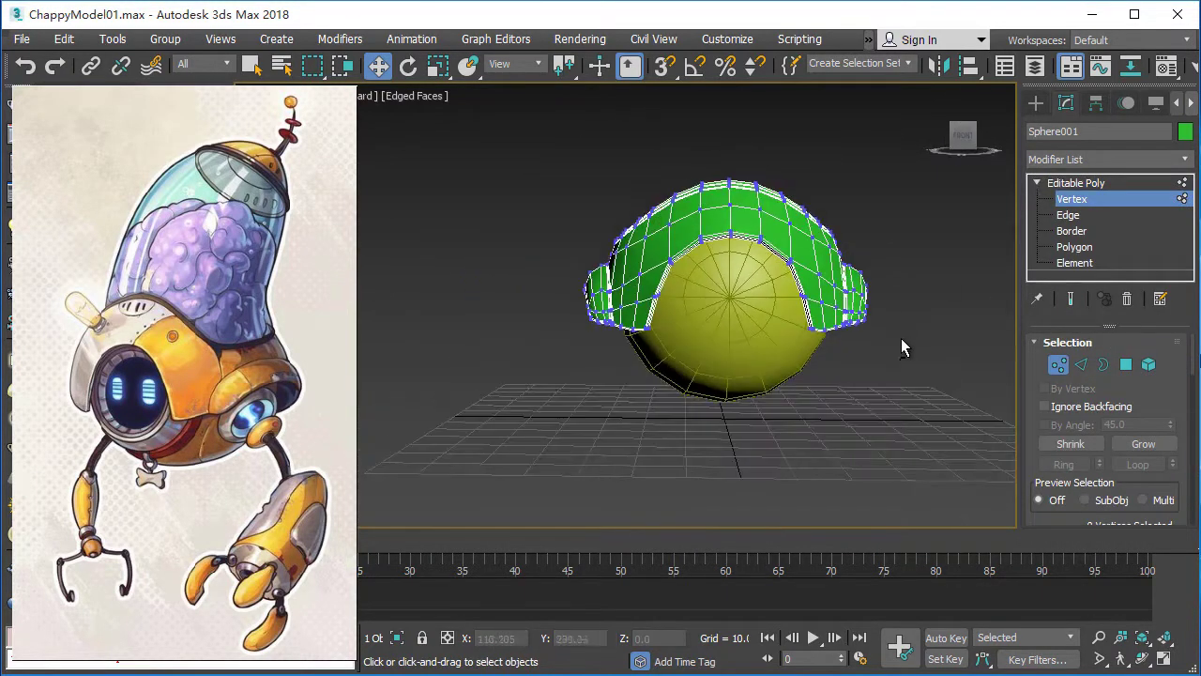
pyautogui.press('f')
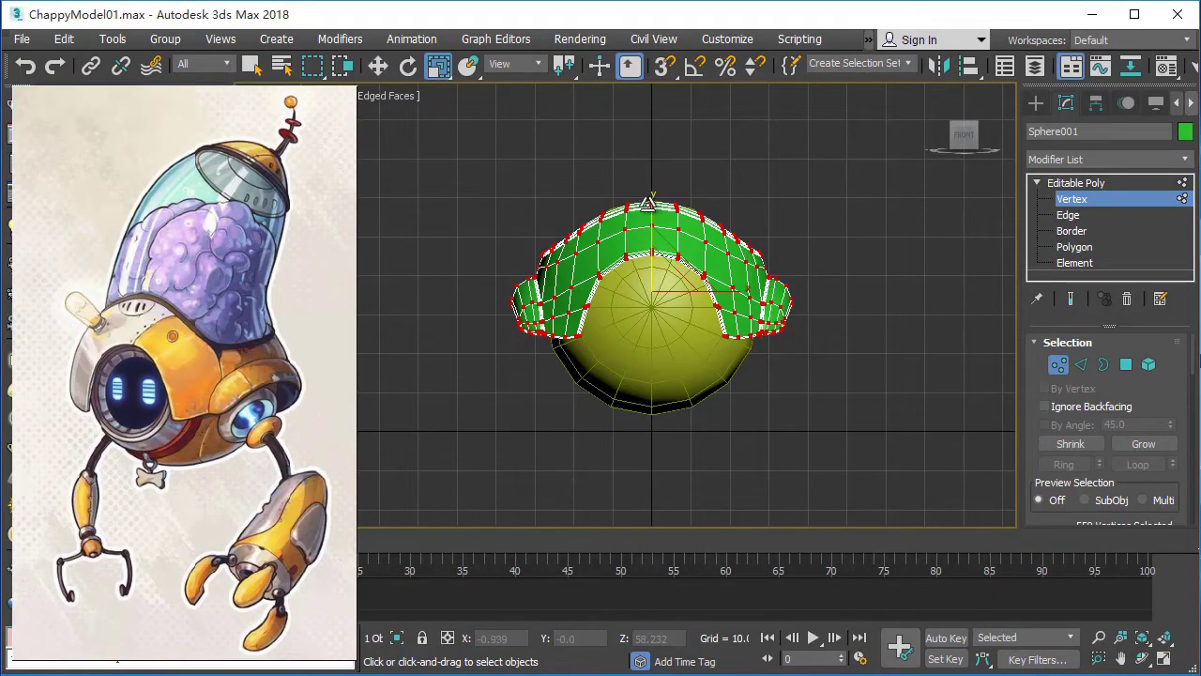
# Raise the shell's top vertices slightly and select the vertices of both side flaps.
pyautogui.moveTo(650, 203); pyautogui.dragTo(649, 197)
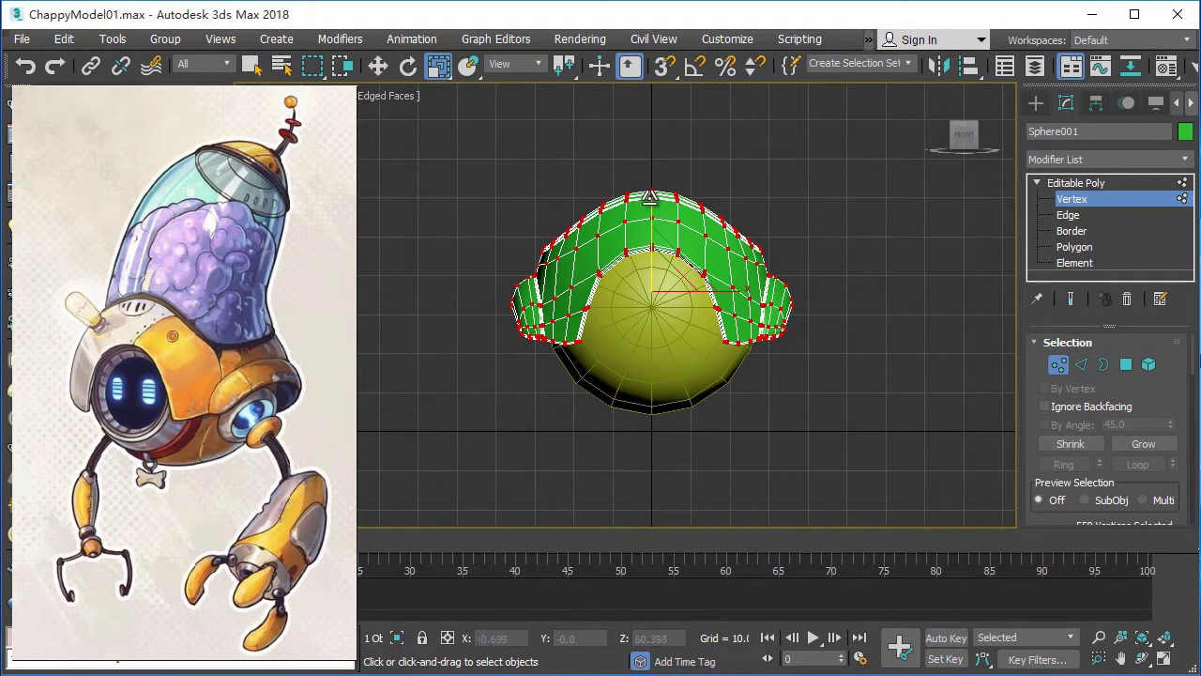
pyautogui.click(887, 338)
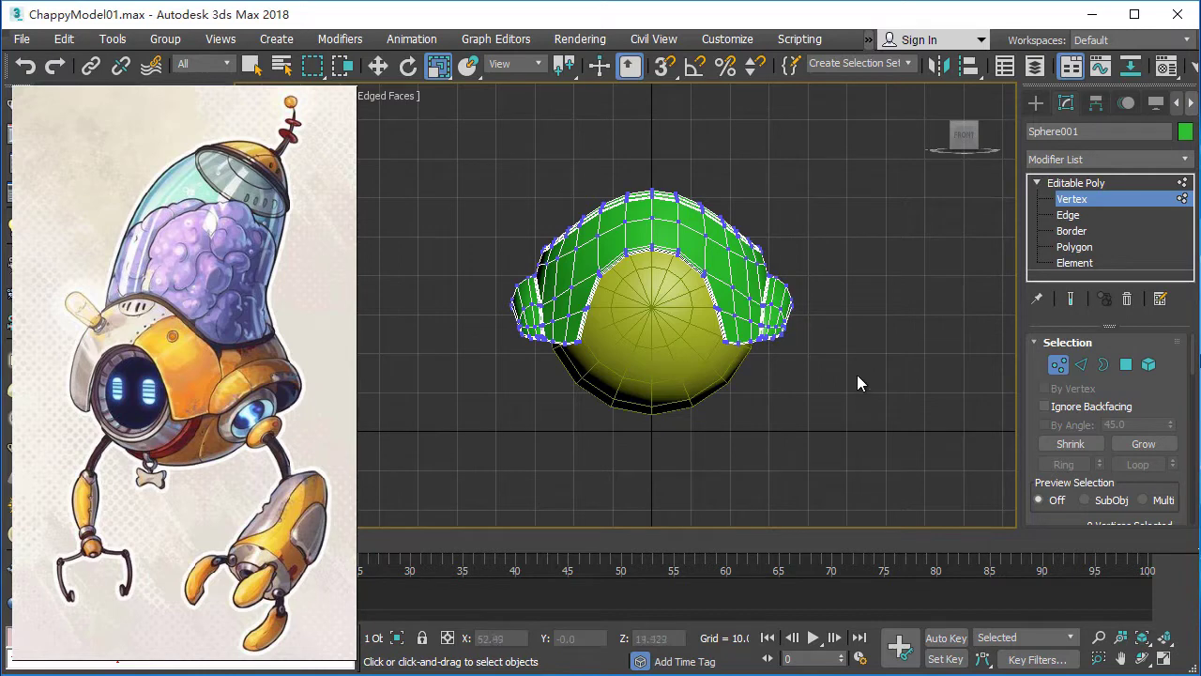
pyautogui.moveTo(762, 282); pyautogui.dragTo(762, 283)
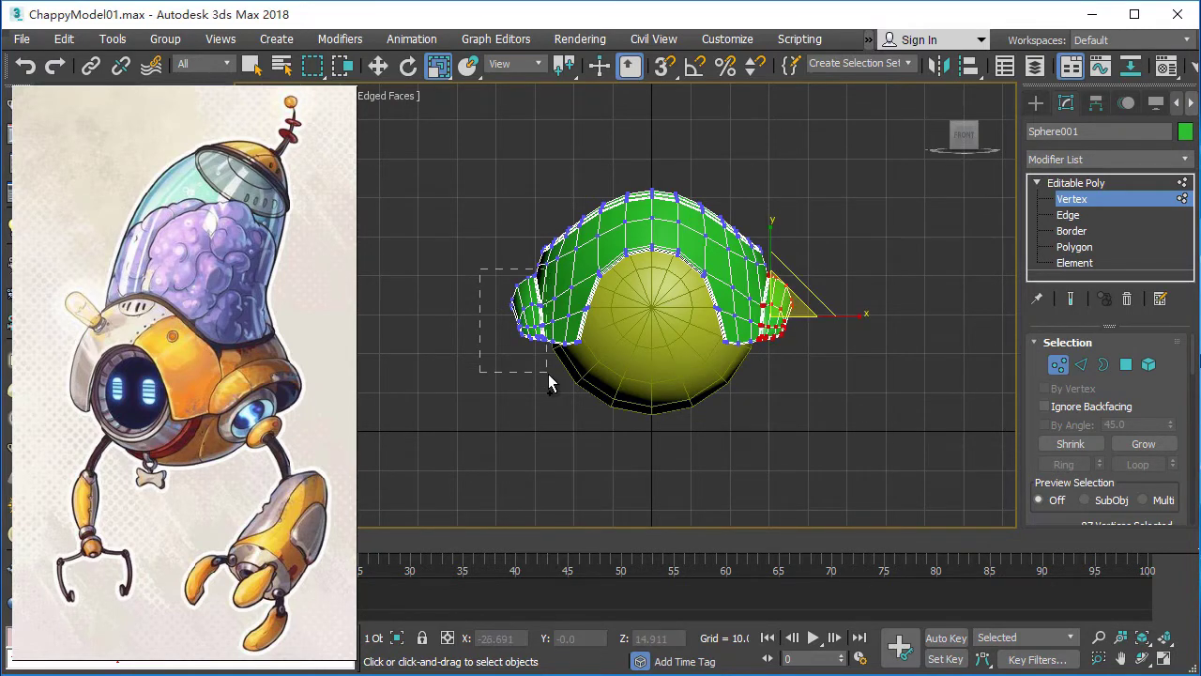
pyautogui.keyDown('ctrl'); pyautogui.moveTo(546, 373); pyautogui.dragTo(548, 374); pyautogui.keyUp('ctrl')
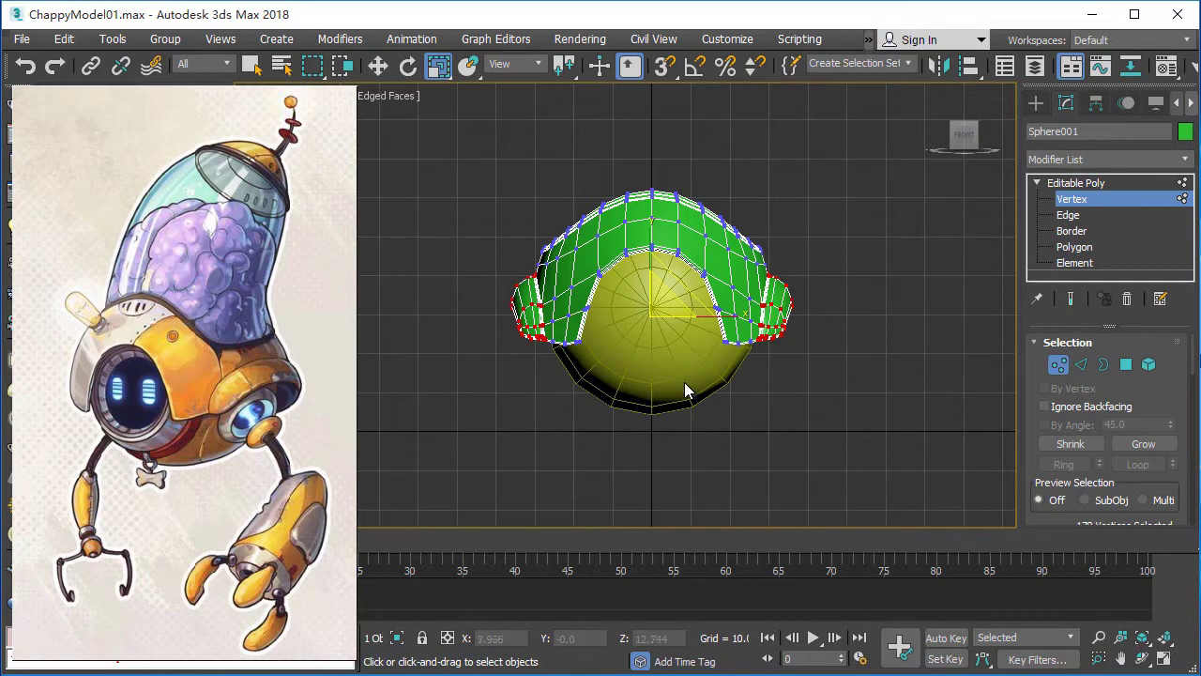
# Scale both side flaps inward from Front view to narrow them.
pyautogui.press('p')
pyautogui.keyDown('alt'); pyautogui.moveTo(685, 392); pyautogui.dragTo(657, 394, button='middle'); pyautogui.keyUp('alt')
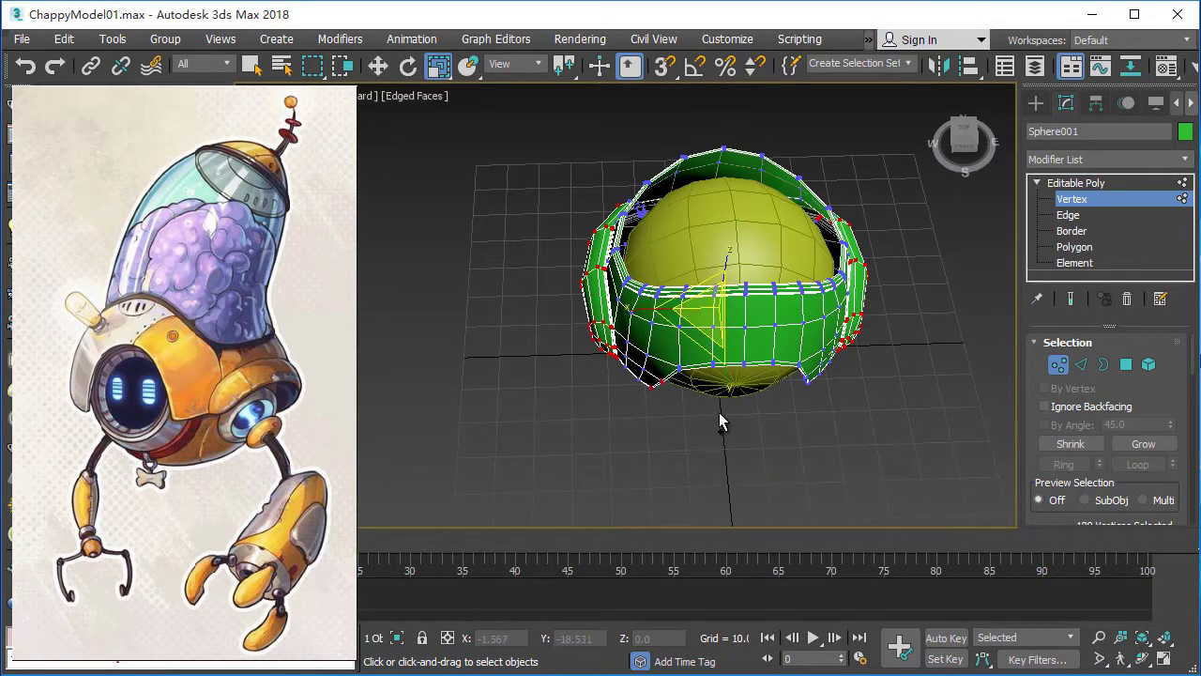
pyautogui.keyDown('alt'); pyautogui.moveTo(721, 422); pyautogui.dragTo(668, 386, button='middle'); pyautogui.keyUp('alt')
pyautogui.moveTo(738, 408)
pyautogui.keyDown('alt'); pyautogui.mouseDown(button='middle')
pyautogui.moveTo(670, 407)
pyautogui.moveTo(638, 439)
pyautogui.moveTo(625, 416)
pyautogui.moveTo(759, 367)
pyautogui.mouseUp(button='middle'); pyautogui.keyUp('alt')
pyautogui.press('f')
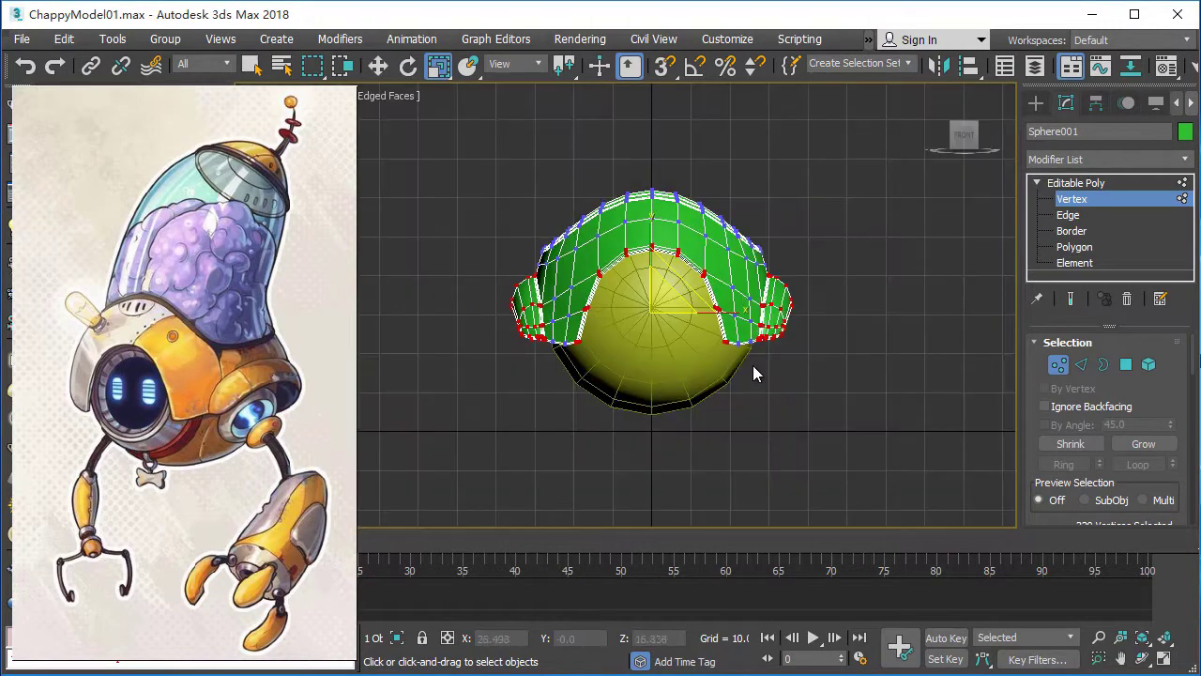
pyautogui.moveTo(660, 301); pyautogui.dragTo(661, 305)
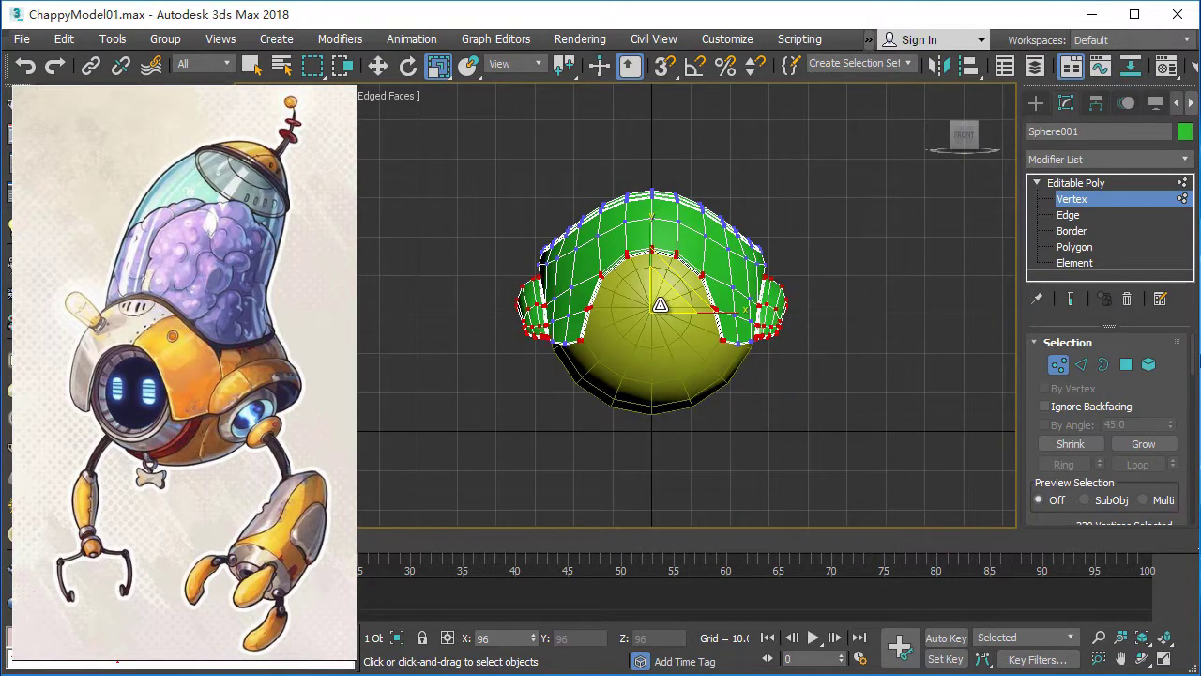
pyautogui.press('p')
pyautogui.keyDown('alt'); pyautogui.moveTo(661, 305); pyautogui.dragTo(748, 394, button='middle'); pyautogui.keyUp('alt')
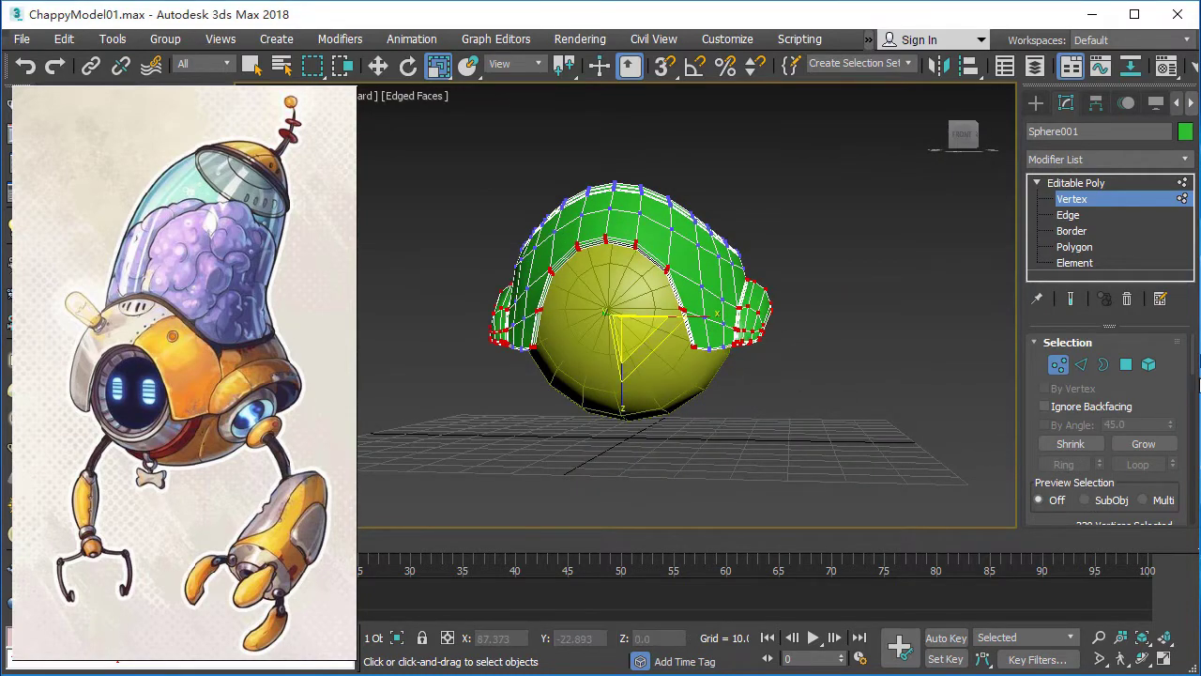
pyautogui.scroll(-5, 1192, 385)
# Turn on Use Soft Selection and scale the shell's side bulges inward.
pyautogui.click(1145, 346)
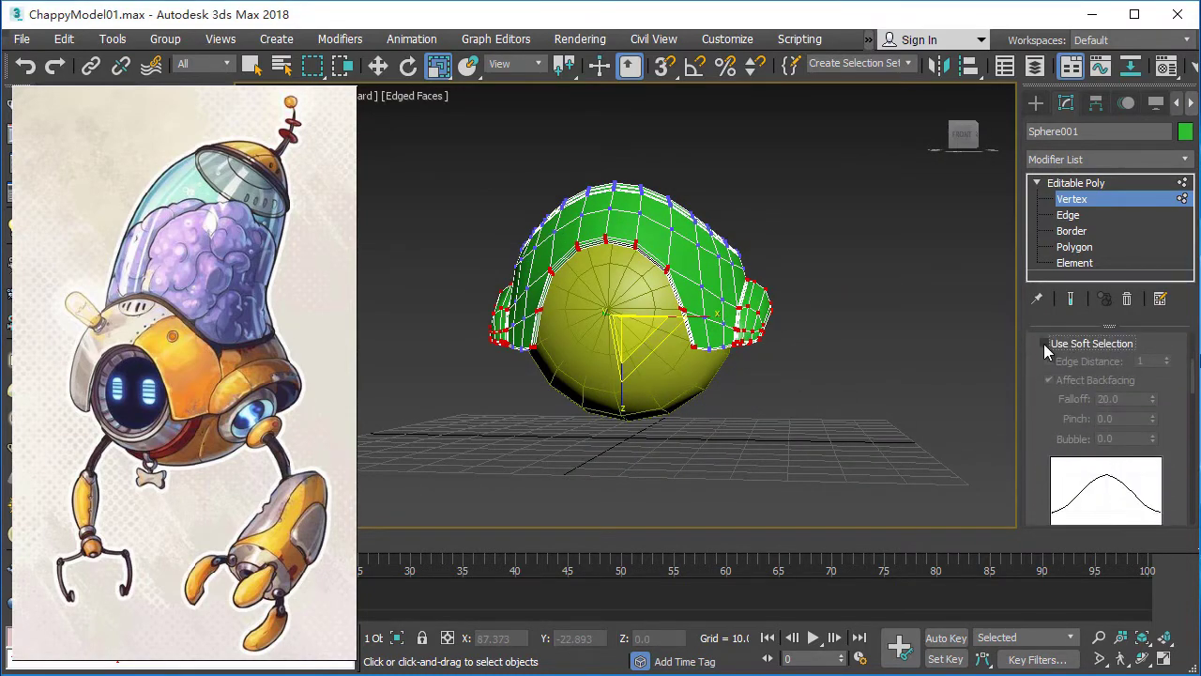
pyautogui.click(1045, 343)
pyautogui.moveTo(791, 357)
pyautogui.keyDown('alt'); pyautogui.mouseDown(button='middle')
pyautogui.moveTo(839, 475)
pyautogui.moveTo(847, 403)
pyautogui.mouseUp(button='middle'); pyautogui.keyUp('alt')
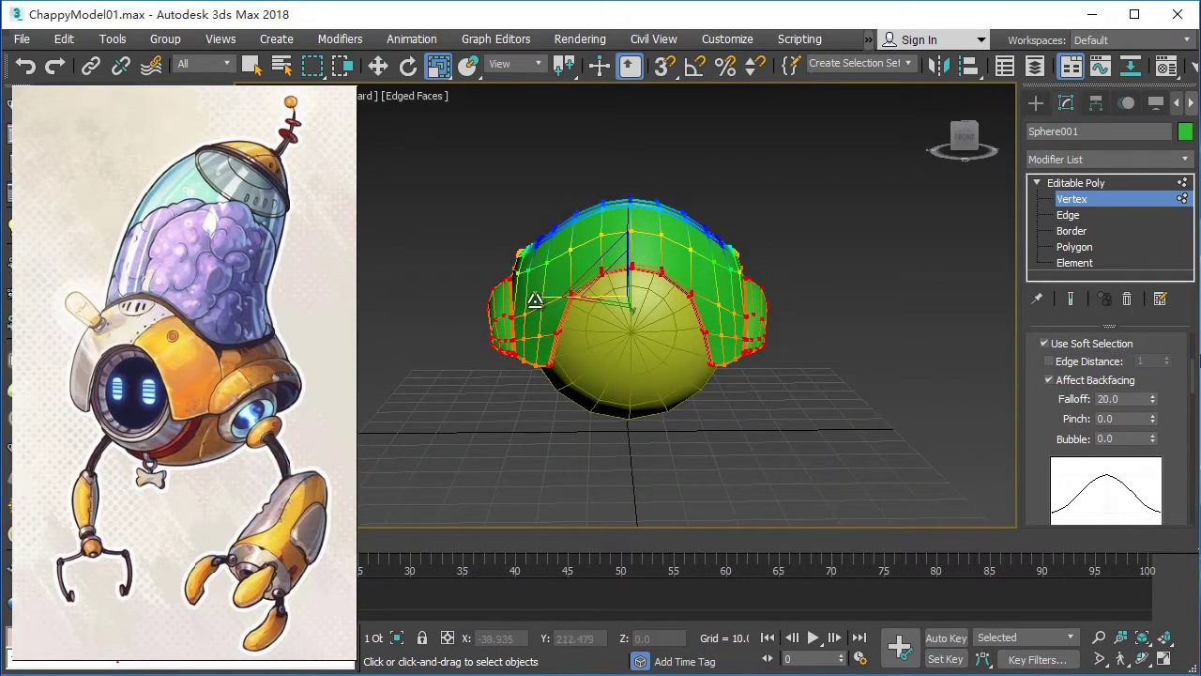
pyautogui.moveTo(535, 301); pyautogui.dragTo(539, 301)
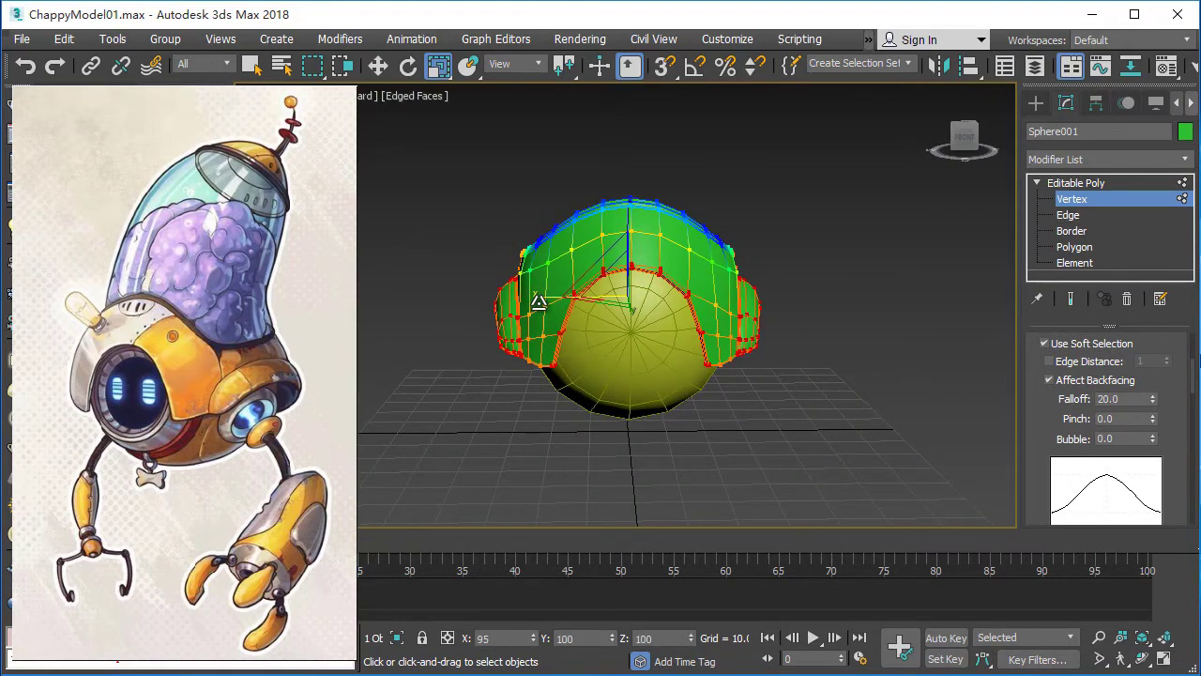
pyautogui.moveTo(742, 442)
pyautogui.keyDown('alt'); pyautogui.mouseDown(button='middle')
pyautogui.moveTo(584, 402)
pyautogui.moveTo(537, 405)
pyautogui.moveTo(483, 435)
pyautogui.moveTo(732, 407)
pyautogui.moveTo(695, 407)
pyautogui.moveTo(890, 408)
pyautogui.moveTo(746, 402)
pyautogui.moveTo(971, 383)
pyautogui.moveTo(781, 369)
pyautogui.moveTo(847, 369)
pyautogui.moveTo(892, 397)
pyautogui.moveTo(945, 398)
pyautogui.moveTo(954, 387)
pyautogui.mouseUp(button='middle'); pyautogui.keyUp('alt')
# Limit the soft selection falloff with Edge Distance set to 2.
pyautogui.click(1065, 345)
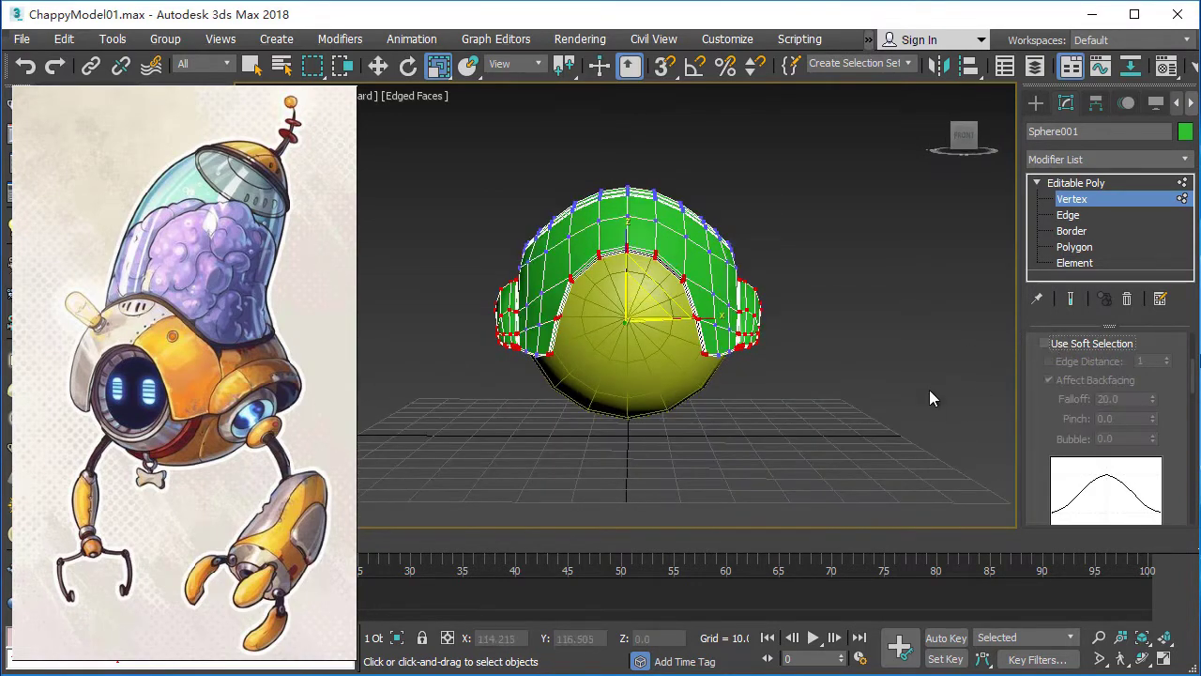
pyautogui.click(1048, 343)
pyautogui.keyDown('alt'); pyautogui.moveTo(719, 416); pyautogui.dragTo(720, 499, button='middle'); pyautogui.keyUp('alt')
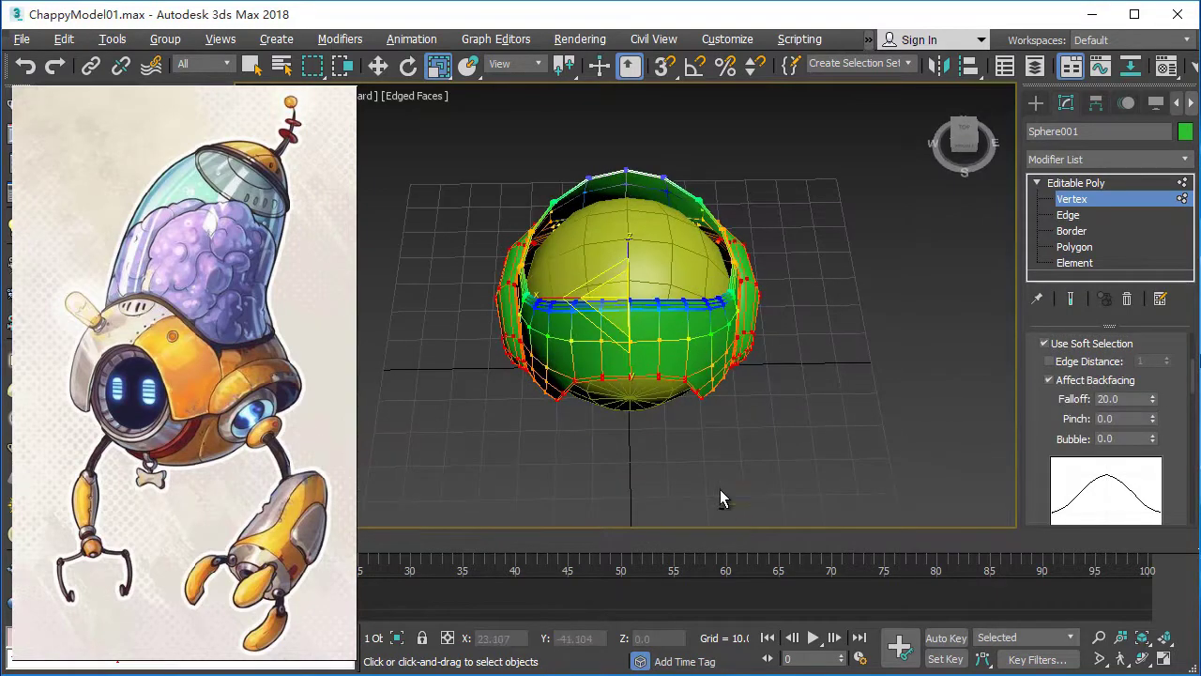
pyautogui.moveTo(557, 403)
pyautogui.keyDown('alt'); pyautogui.mouseDown(button='middle')
pyautogui.moveTo(611, 394)
pyautogui.moveTo(787, 423)
pyautogui.moveTo(813, 381)
pyautogui.moveTo(766, 395)
pyautogui.moveTo(788, 397)
pyautogui.mouseUp(button='middle'); pyautogui.keyUp('alt')
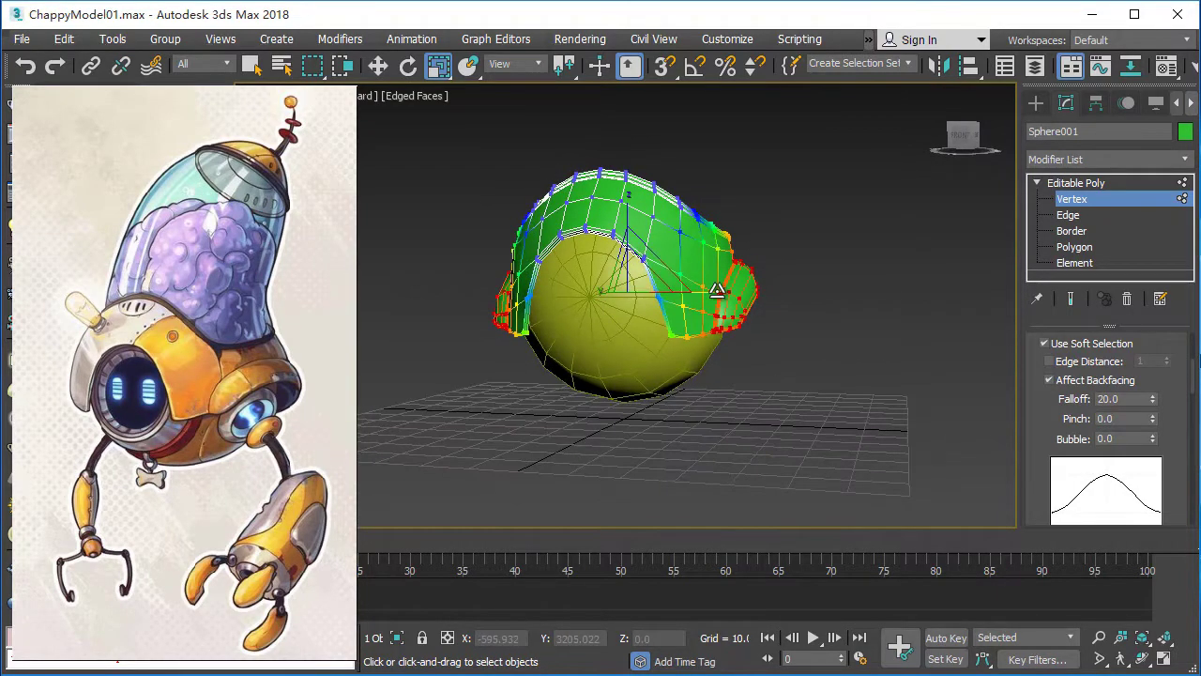
pyautogui.click(1058, 362)
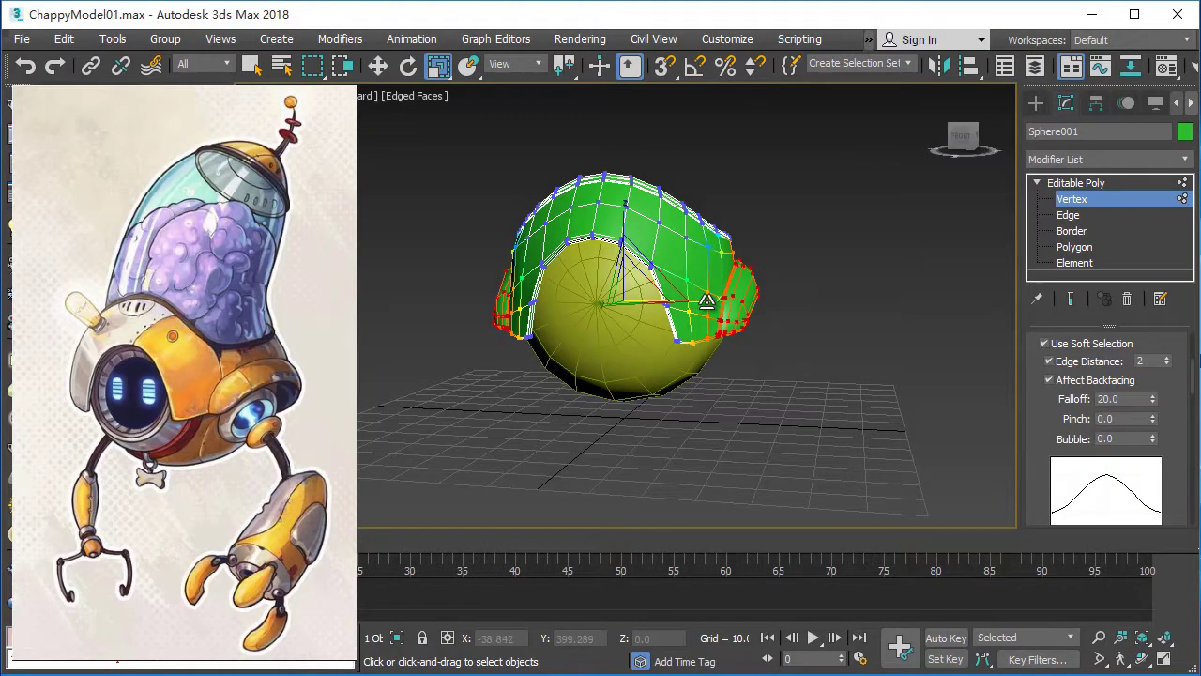
pyautogui.moveTo(706, 300)
pyautogui.keyDown('alt'); pyautogui.mouseDown(button='middle')
pyautogui.moveTo(765, 373)
pyautogui.moveTo(733, 366)
pyautogui.moveTo(813, 352)
pyautogui.moveTo(785, 314)
pyautogui.moveTo(734, 356)
pyautogui.moveTo(764, 399)
pyautogui.moveTo(783, 389)
pyautogui.moveTo(774, 378)
pyautogui.moveTo(788, 378)
pyautogui.moveTo(796, 354)
pyautogui.moveTo(719, 375)
pyautogui.moveTo(764, 375)
pyautogui.moveTo(791, 392)
pyautogui.moveTo(657, 421)
pyautogui.moveTo(817, 438)
pyautogui.moveTo(670, 423)
pyautogui.moveTo(558, 343)
pyautogui.mouseUp(button='middle'); pyautogui.keyUp('alt')
# Select the shell's side rim vertices and scale them slightly outward.
pyautogui.press('w')
pyautogui.click(797, 356)
pyautogui.click(722, 349)
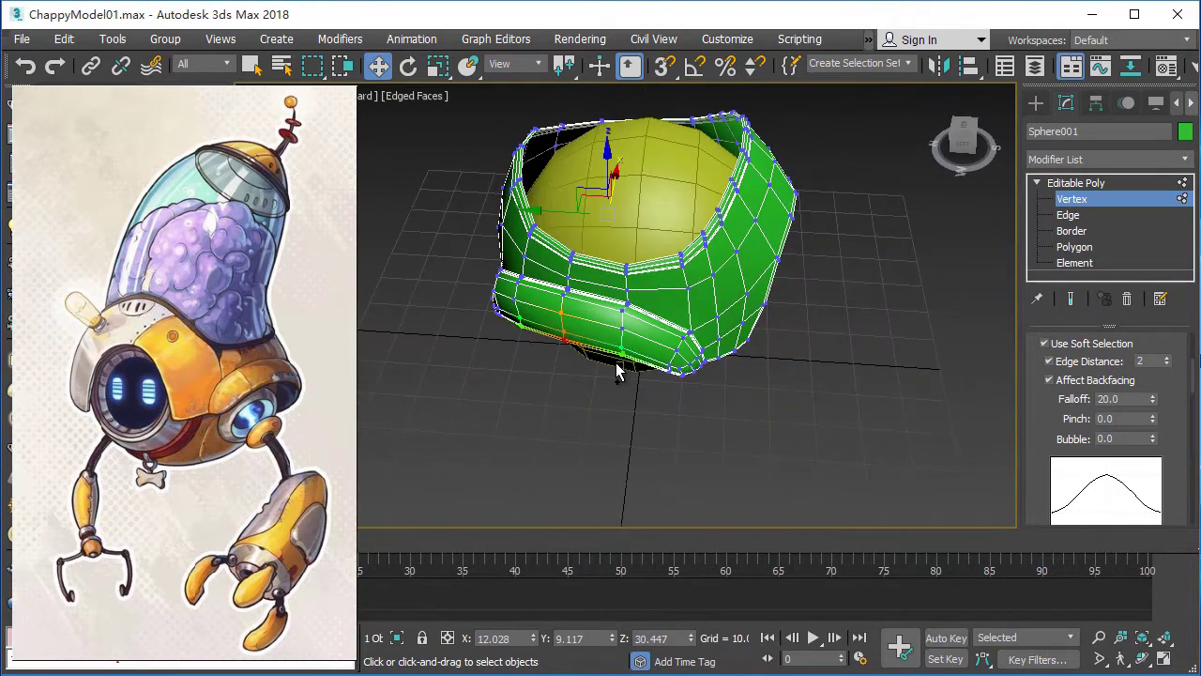
pyautogui.moveTo(678, 421)
pyautogui.keyDown('alt'); pyautogui.mouseDown(button='middle')
pyautogui.moveTo(647, 372)
pyautogui.moveTo(517, 381)
pyautogui.moveTo(638, 366)
pyautogui.moveTo(626, 346)
pyautogui.moveTo(767, 409)
pyautogui.moveTo(711, 372)
pyautogui.mouseUp(button='middle'); pyautogui.keyUp('alt')
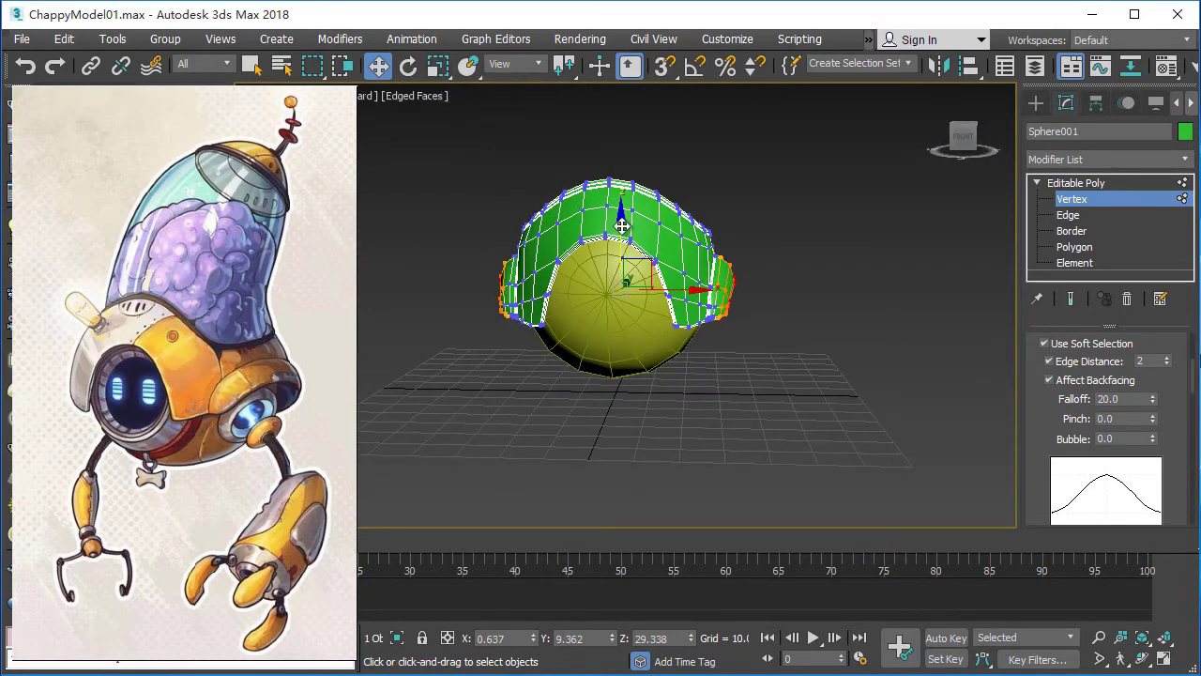
pyautogui.scroll(5, 716, 370)
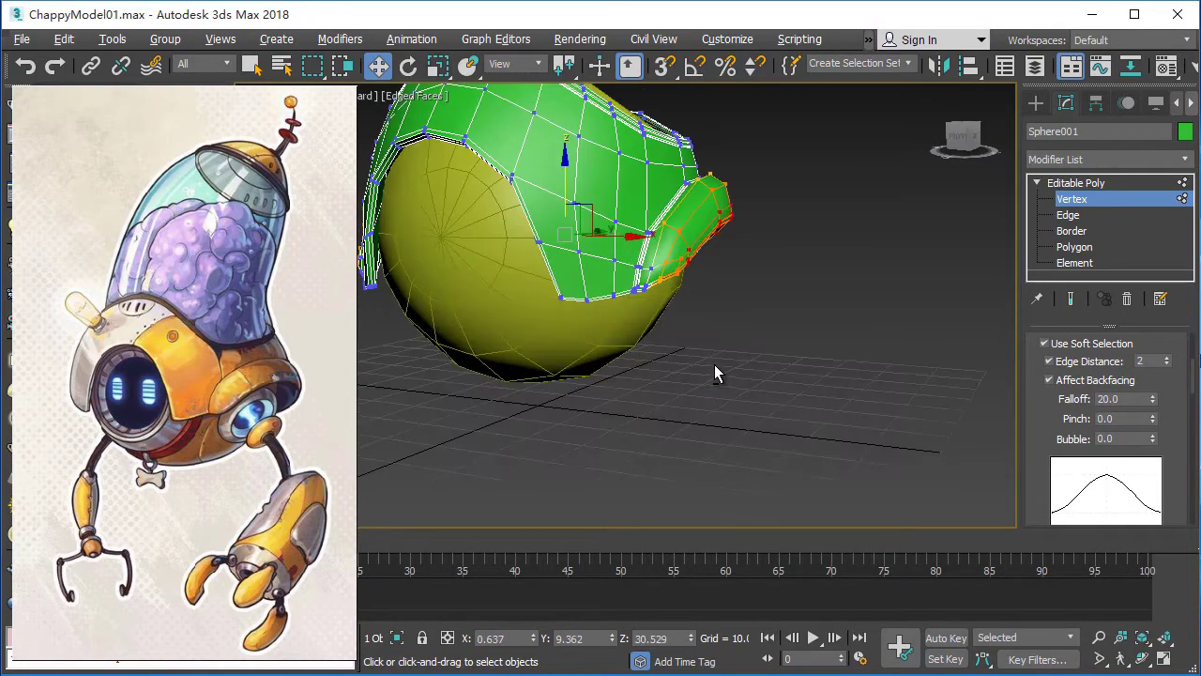
pyautogui.keyDown('alt'); pyautogui.moveTo(716, 370); pyautogui.dragTo(657, 403, button='middle'); pyautogui.keyUp('alt')
pyautogui.click(441, 67)
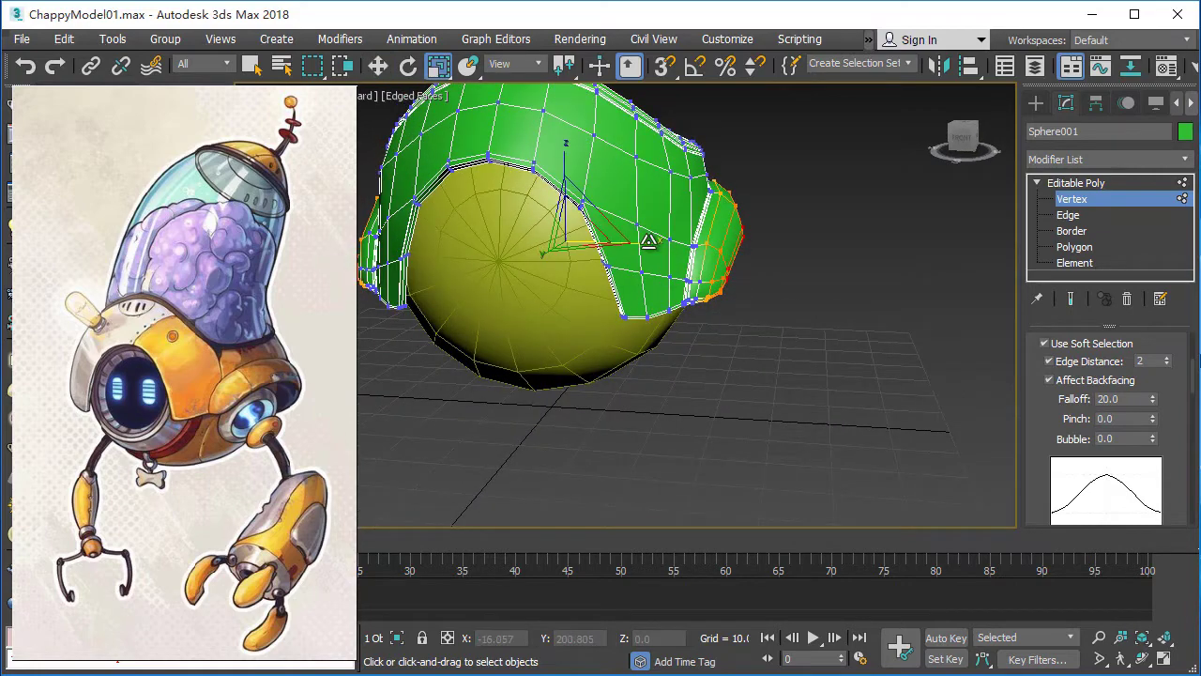
pyautogui.moveTo(649, 242); pyautogui.dragTo(657, 263)
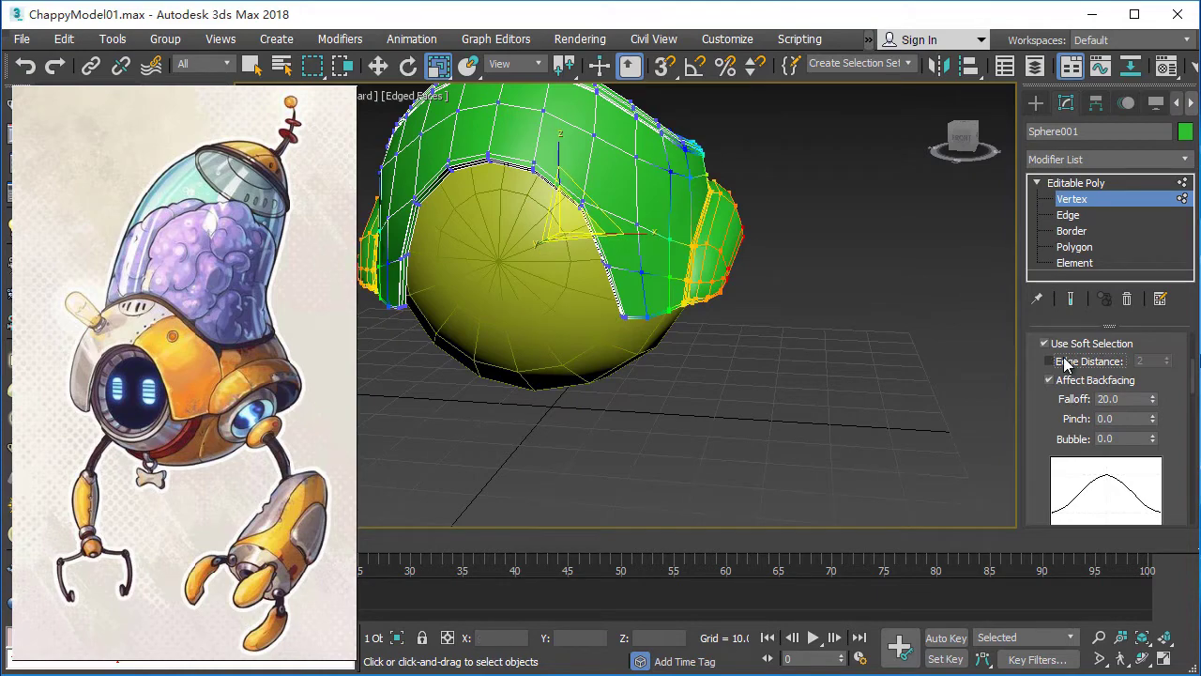
# Reduce the Soft Selection Edge Distance to 1 and return to the Move tool.
pyautogui.click(1166, 364)
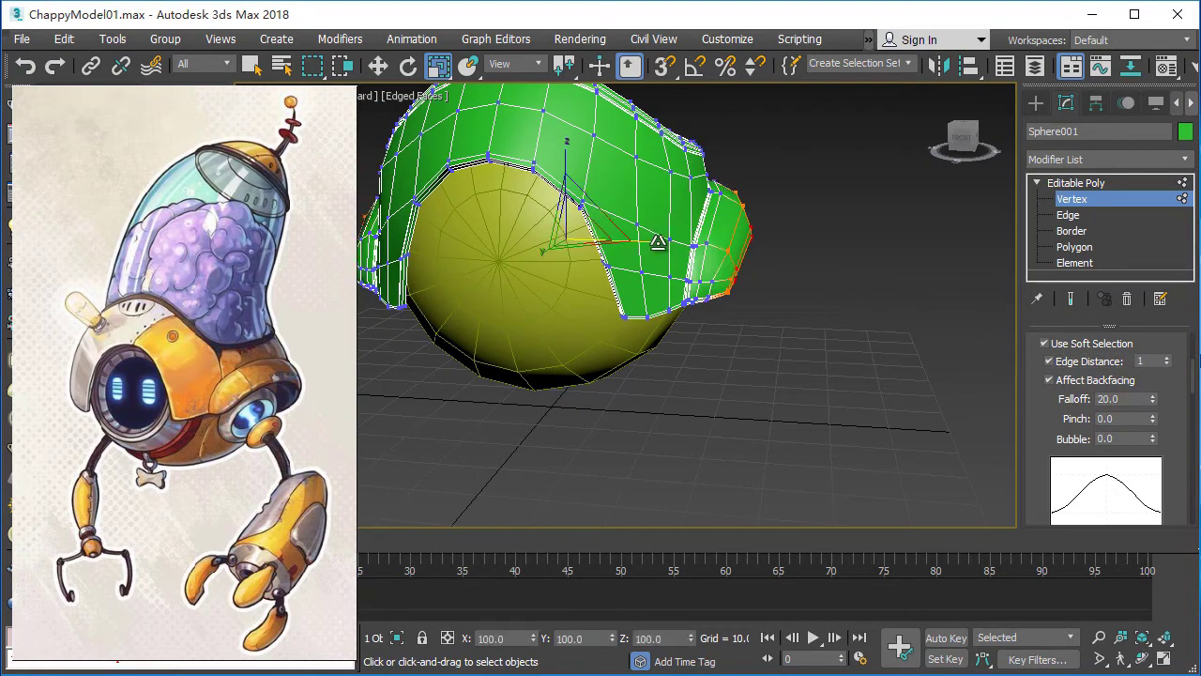
pyautogui.moveTo(661, 240)
pyautogui.keyDown('alt'); pyautogui.mouseDown(button='middle')
pyautogui.moveTo(751, 362)
pyautogui.moveTo(786, 353)
pyautogui.moveTo(709, 211)
pyautogui.mouseUp(button='middle'); pyautogui.keyUp('alt')
pyautogui.press('w')
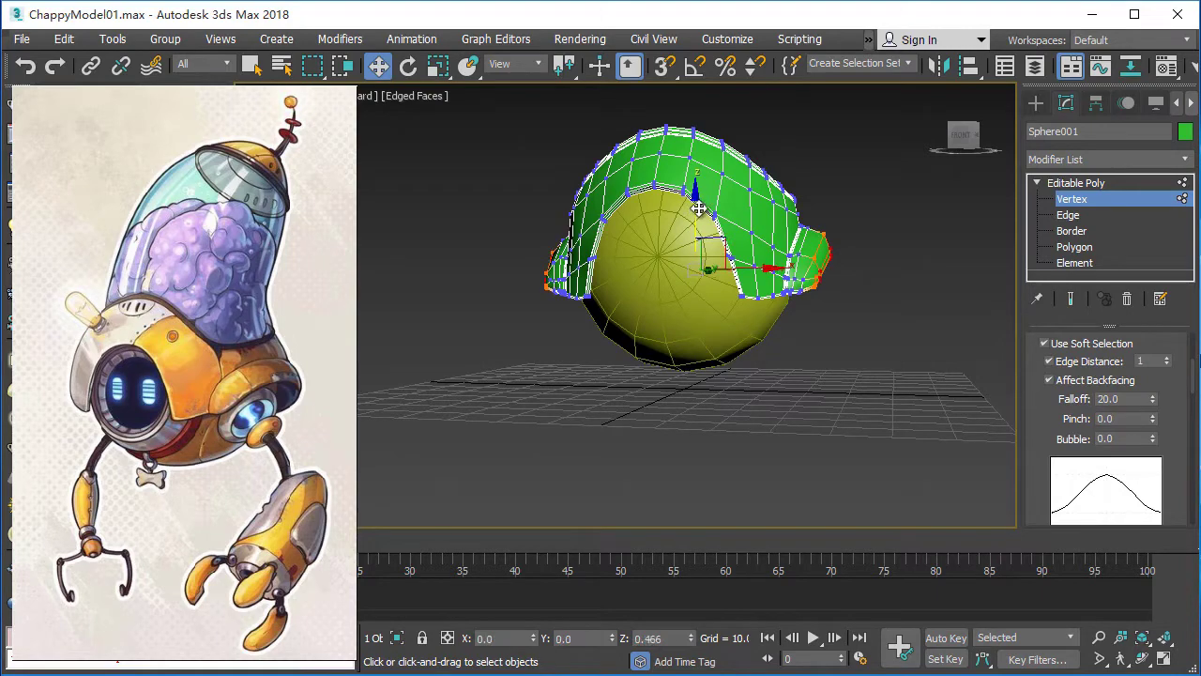
pyautogui.moveTo(698, 208)
pyautogui.keyDown('alt'); pyautogui.mouseDown(button='middle')
pyautogui.moveTo(686, 378)
pyautogui.moveTo(666, 375)
pyautogui.moveTo(719, 434)
pyautogui.moveTo(691, 402)
pyautogui.moveTo(723, 392)
pyautogui.moveTo(710, 384)
pyautogui.moveTo(740, 367)
pyautogui.moveTo(718, 372)
pyautogui.mouseUp(button='middle'); pyautogui.keyUp('alt')
pyautogui.keyDown('alt'); pyautogui.moveTo(402, 82); pyautogui.dragTo(866, 389, button='middle'); pyautogui.keyUp('alt')
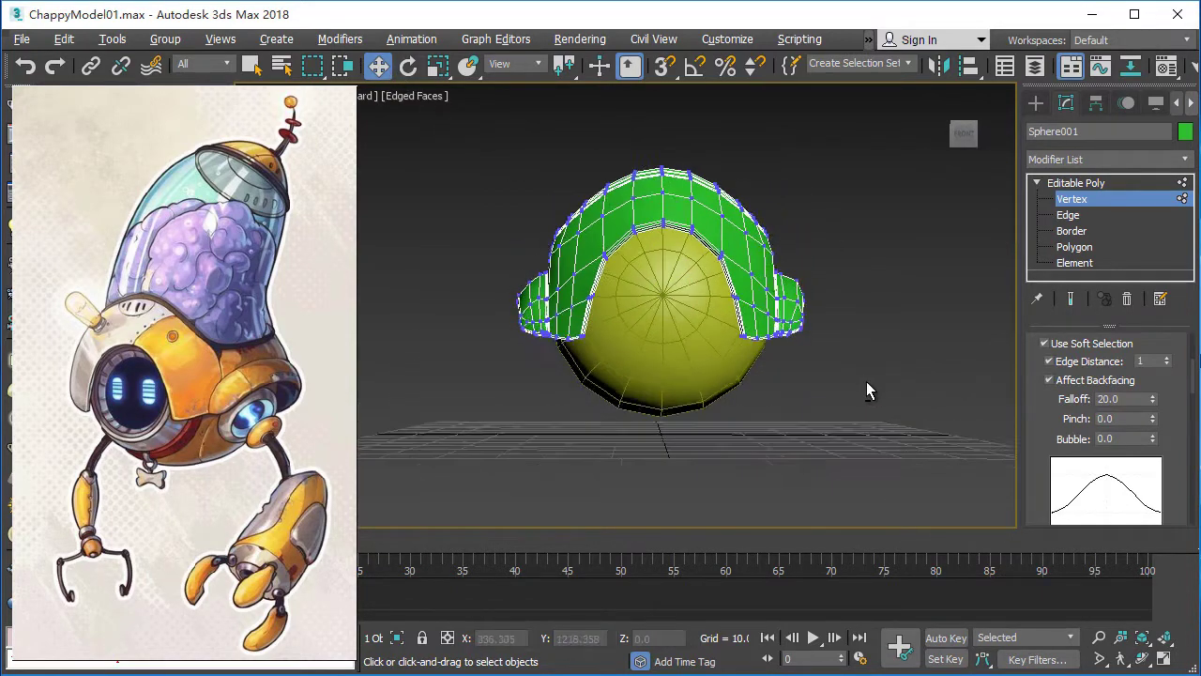
pyautogui.scroll(2, 919, 408)
pyautogui.scroll(1, 392, 111)
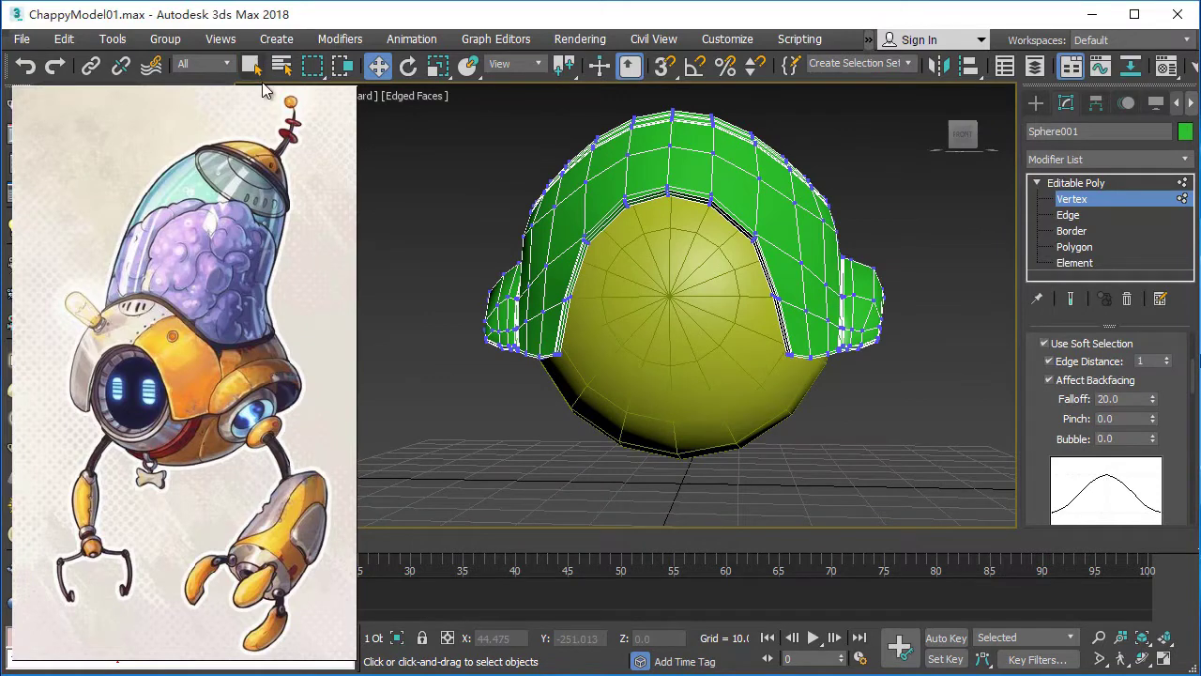
pyautogui.click(315, 73)
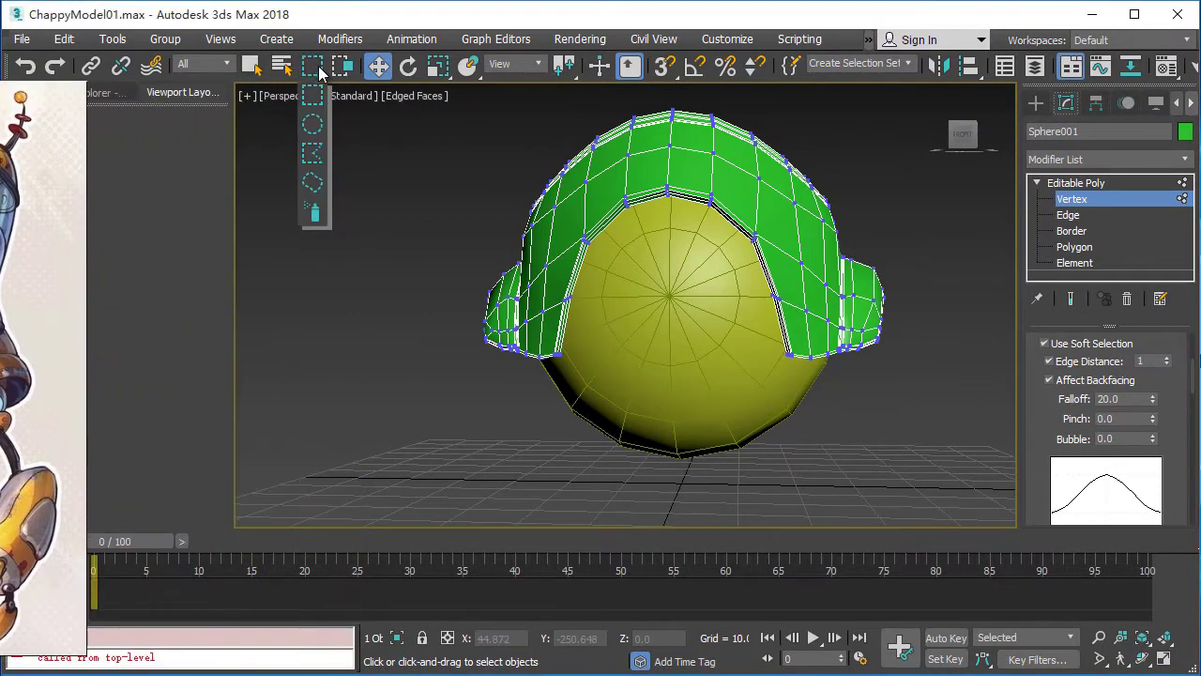
# Switch to Lasso selection regions and turn off Use Soft Selection.
pyautogui.click(316, 185)
pyautogui.keyDown('alt'); pyautogui.moveTo(583, 275); pyautogui.dragTo(571, 290, button='middle'); pyautogui.keyUp('alt')
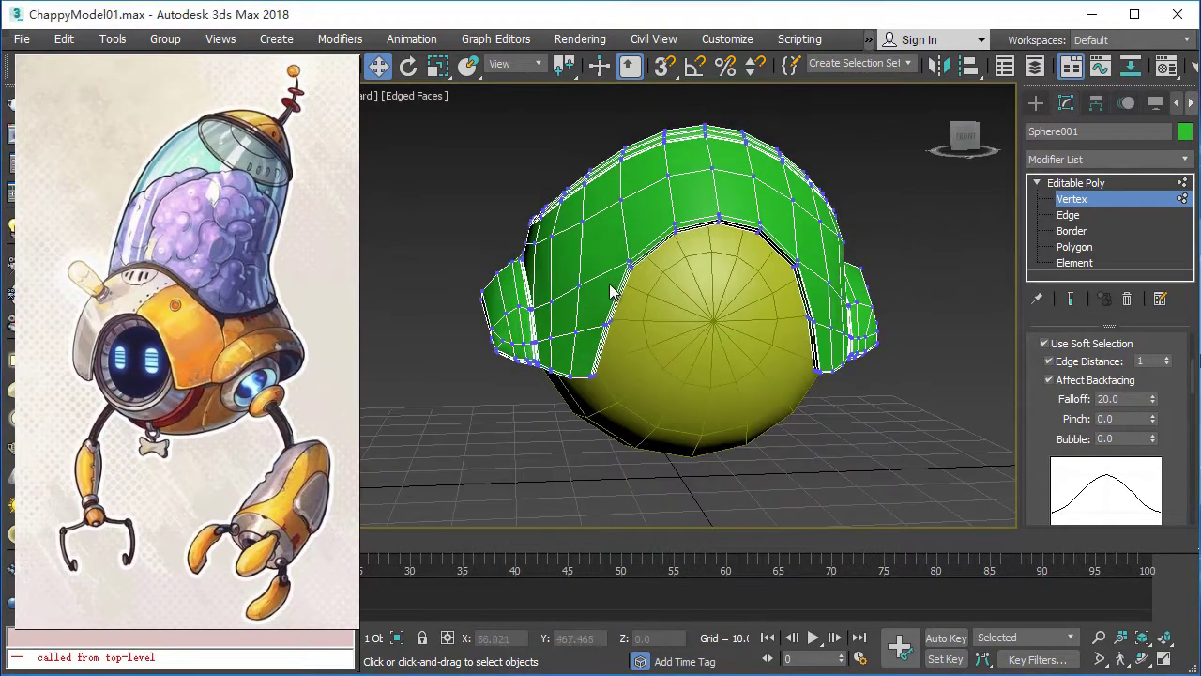
pyautogui.hotkey('shift', 'alt', 'w')
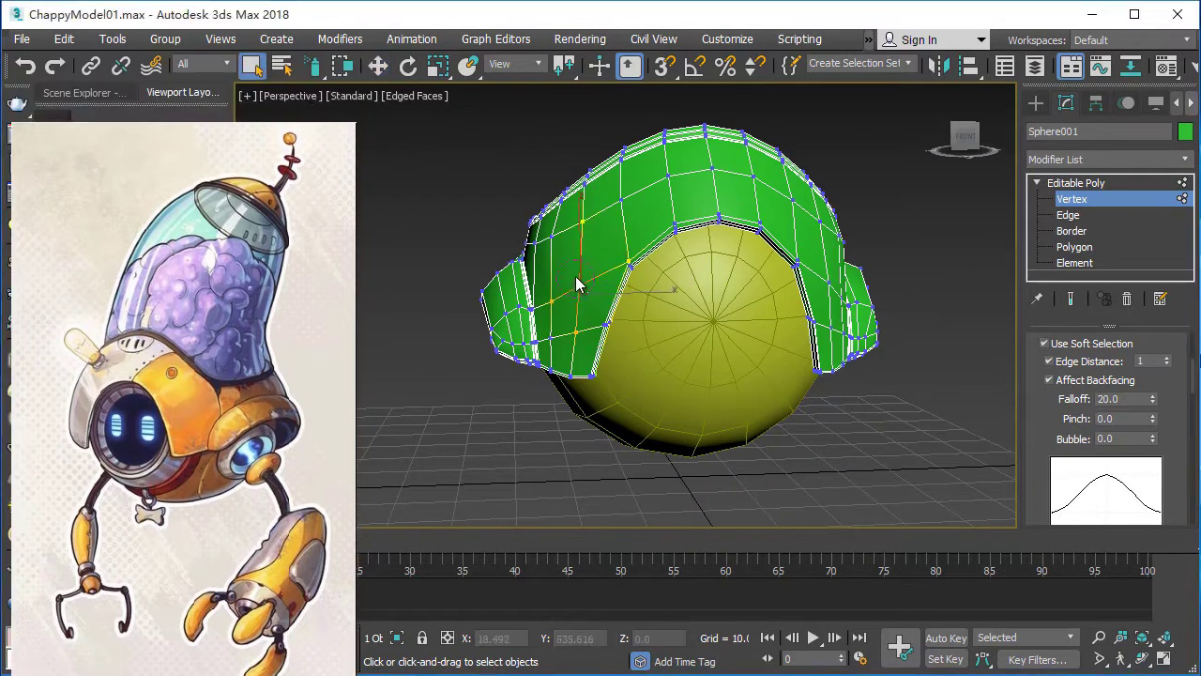
pyautogui.click(1044, 343)
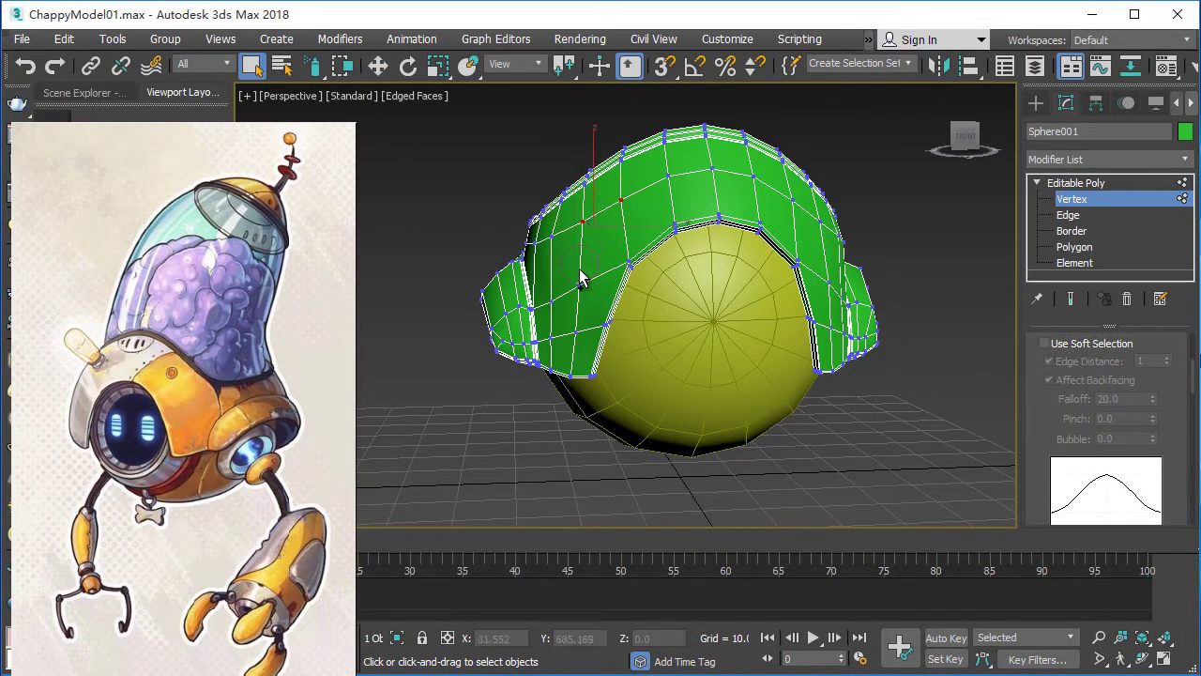
pyautogui.keyDown('alt'); pyautogui.moveTo(850, 305); pyautogui.dragTo(711, 303, button='middle'); pyautogui.keyUp('alt')
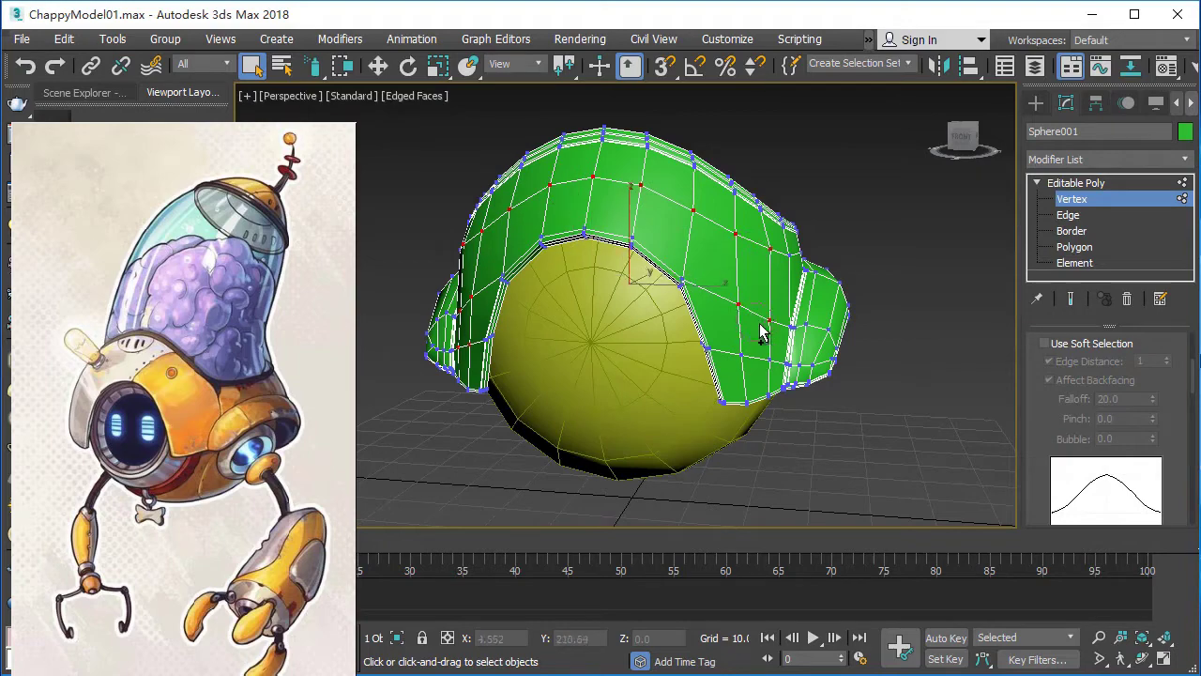
pyautogui.keyDown('alt'); pyautogui.moveTo(759, 369); pyautogui.dragTo(657, 366, button='middle'); pyautogui.keyUp('alt')
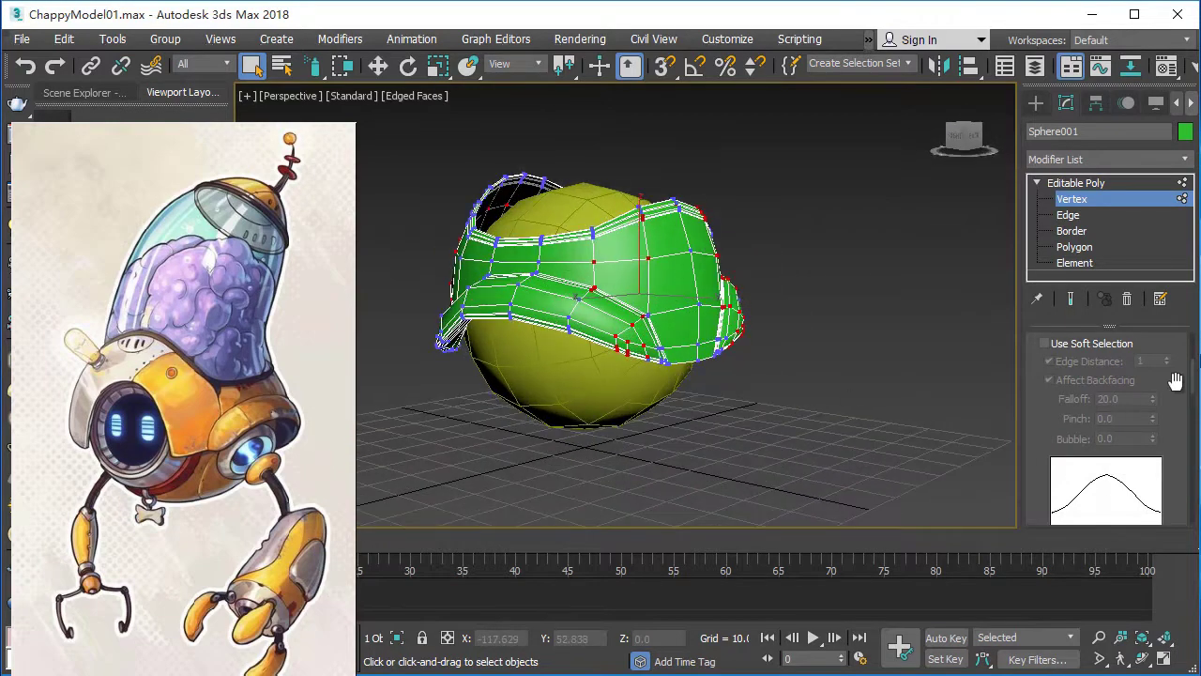
pyautogui.scroll(-1, 1195, 364)
pyautogui.scroll(1, 1081, 392)
pyautogui.moveTo(647, 346)
pyautogui.keyDown('alt'); pyautogui.mouseDown(button='middle')
pyautogui.moveTo(896, 343)
pyautogui.moveTo(783, 378)
pyautogui.mouseUp(button='middle'); pyautogui.keyUp('alt')
# Select a band of vertices down the shell's left side and open the Modifier List.
pyautogui.click(896, 342)
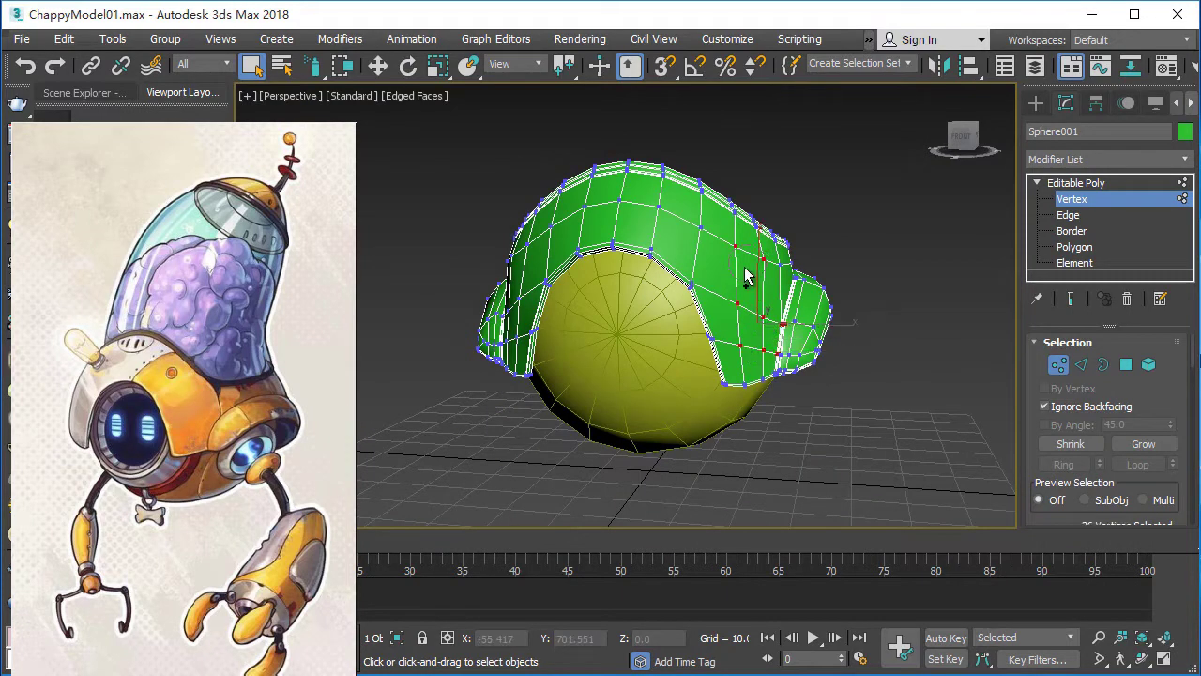
pyautogui.keyDown('alt'); pyautogui.moveTo(609, 217); pyautogui.dragTo(638, 236, button='middle'); pyautogui.keyUp('alt')
pyautogui.keyDown('ctrl'); pyautogui.click(590, 265); pyautogui.keyUp('ctrl')
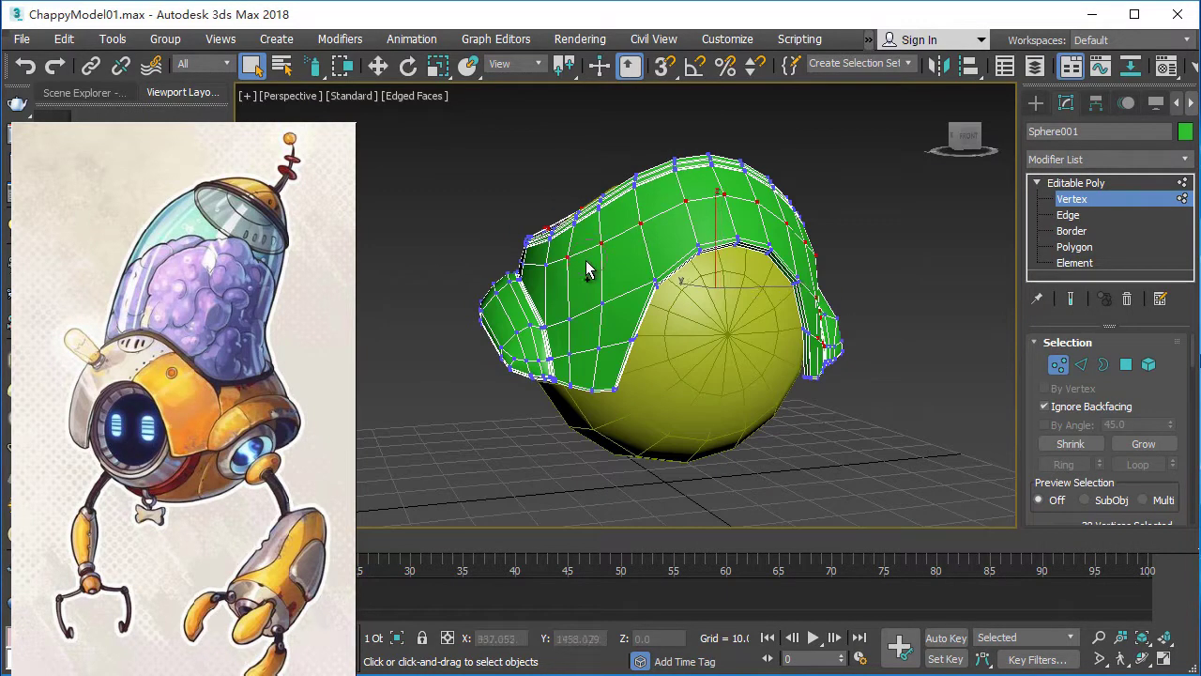
pyautogui.keyDown('ctrl'); pyautogui.click(573, 315); pyautogui.keyUp('ctrl')
pyautogui.keyDown('ctrl'); pyautogui.click(583, 364); pyautogui.keyUp('ctrl')
pyautogui.moveTo(619, 327)
pyautogui.keyDown('alt'); pyautogui.mouseDown(button='middle')
pyautogui.moveTo(534, 316)
pyautogui.moveTo(672, 319)
pyautogui.mouseUp(button='middle'); pyautogui.keyUp('alt')
pyautogui.click(1184, 159)
pyautogui.moveTo(1188, 207); pyautogui.dragTo(1172, 527)
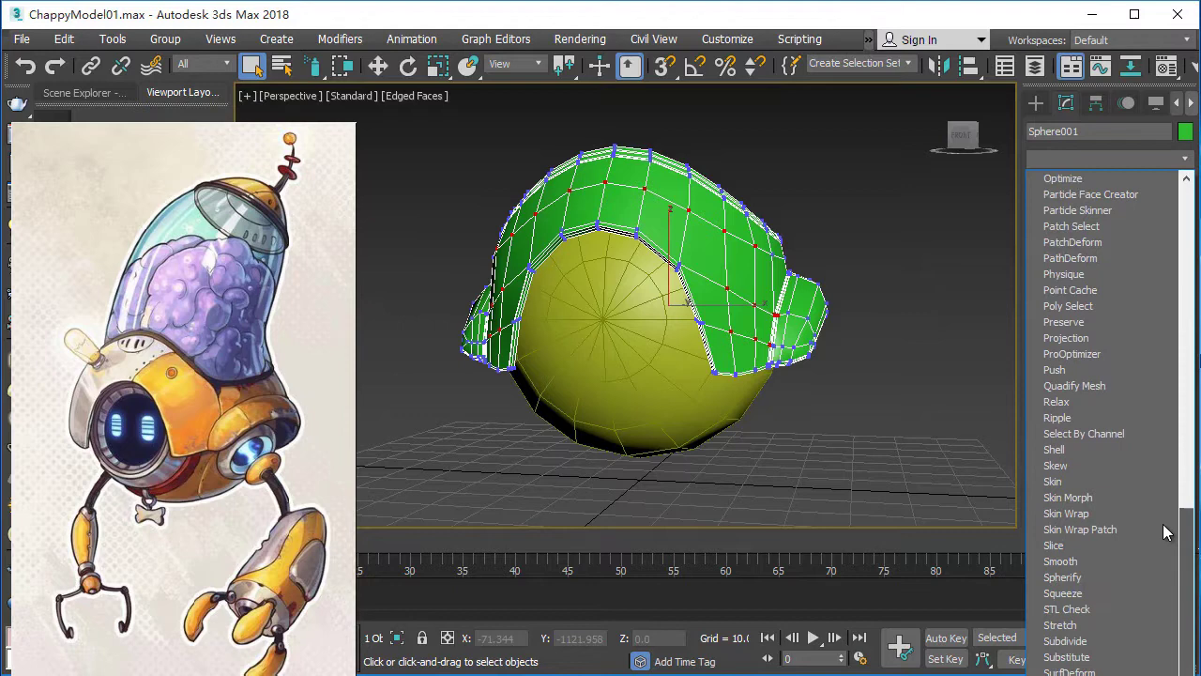
# Add Spherify to the shell, set Percent to 0, delete it, and return to object level.
pyautogui.click(1094, 571)
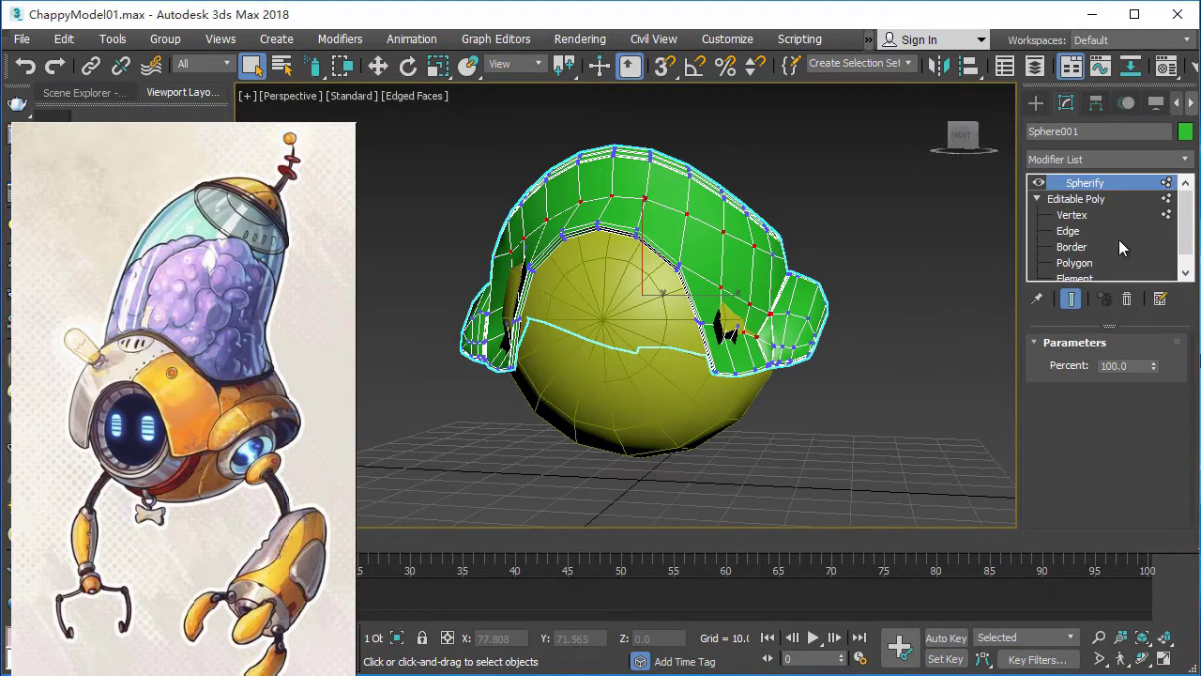
pyautogui.click(1073, 214)
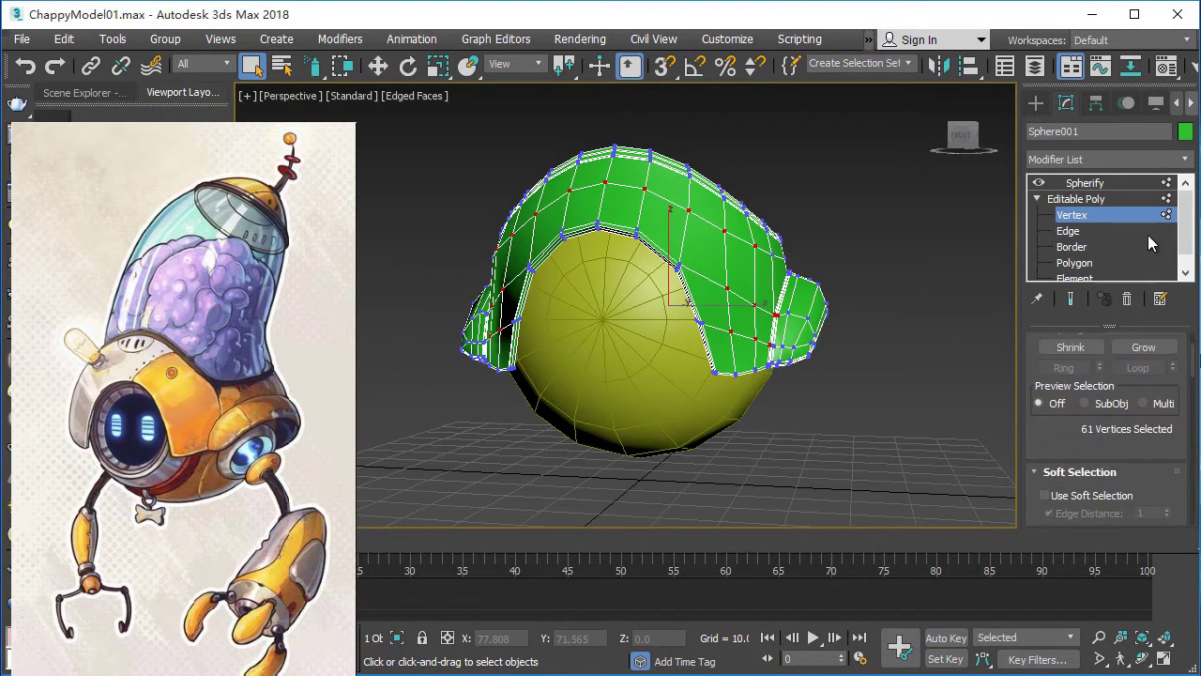
pyautogui.click(1085, 182)
pyautogui.keyDown('alt'); pyautogui.moveTo(919, 319); pyautogui.dragTo(992, 364, button='middle'); pyautogui.keyUp('alt')
pyautogui.moveTo(1156, 367); pyautogui.dragTo(1037, 488)
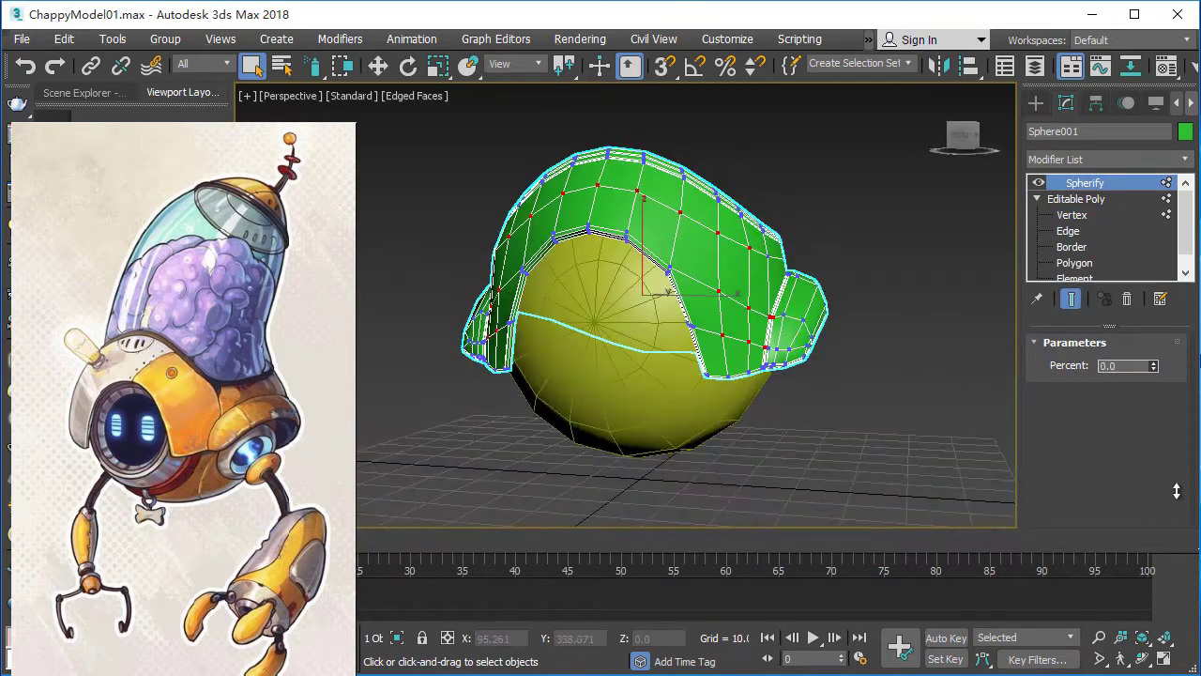
pyautogui.keyDown('alt'); pyautogui.moveTo(1036, 488); pyautogui.dragTo(1014, 469, button='middle'); pyautogui.keyUp('alt')
pyautogui.click(1127, 298)
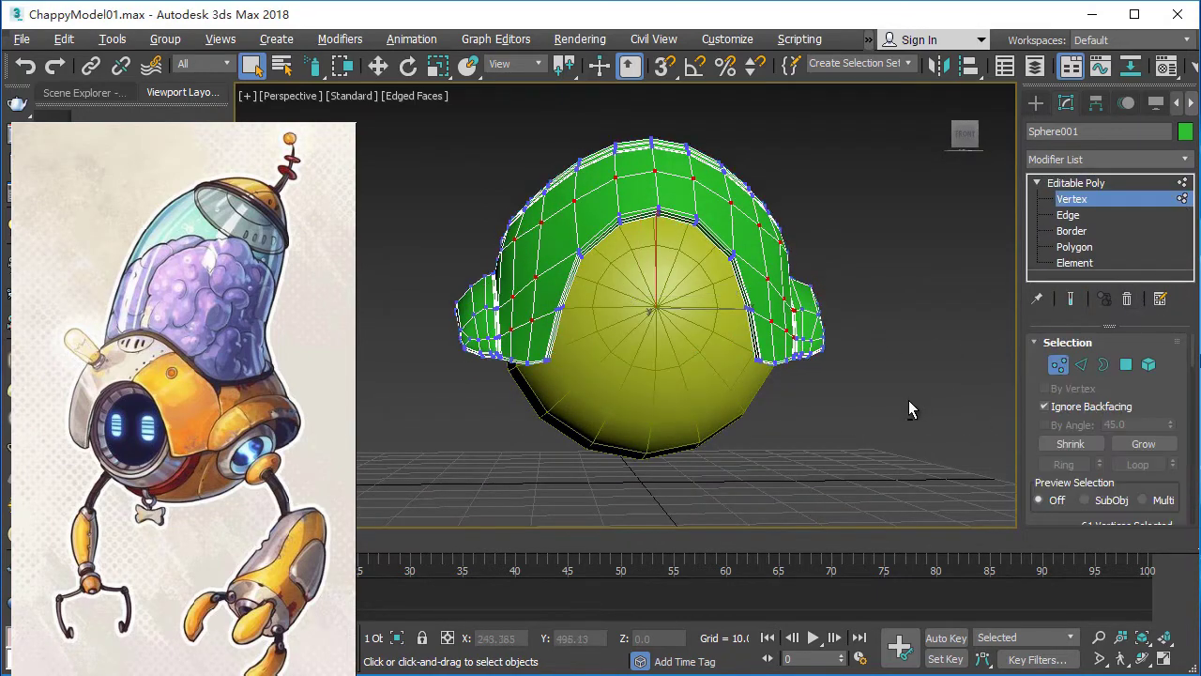
pyautogui.keyDown('alt'); pyautogui.moveTo(906, 407); pyautogui.dragTo(948, 418, button='middle'); pyautogui.keyUp('alt')
pyautogui.click(1076, 185)
# Set the Push/Pull brush size to 5 and paint the green shell outward.
pyautogui.scroll(-10, 1164, 441)
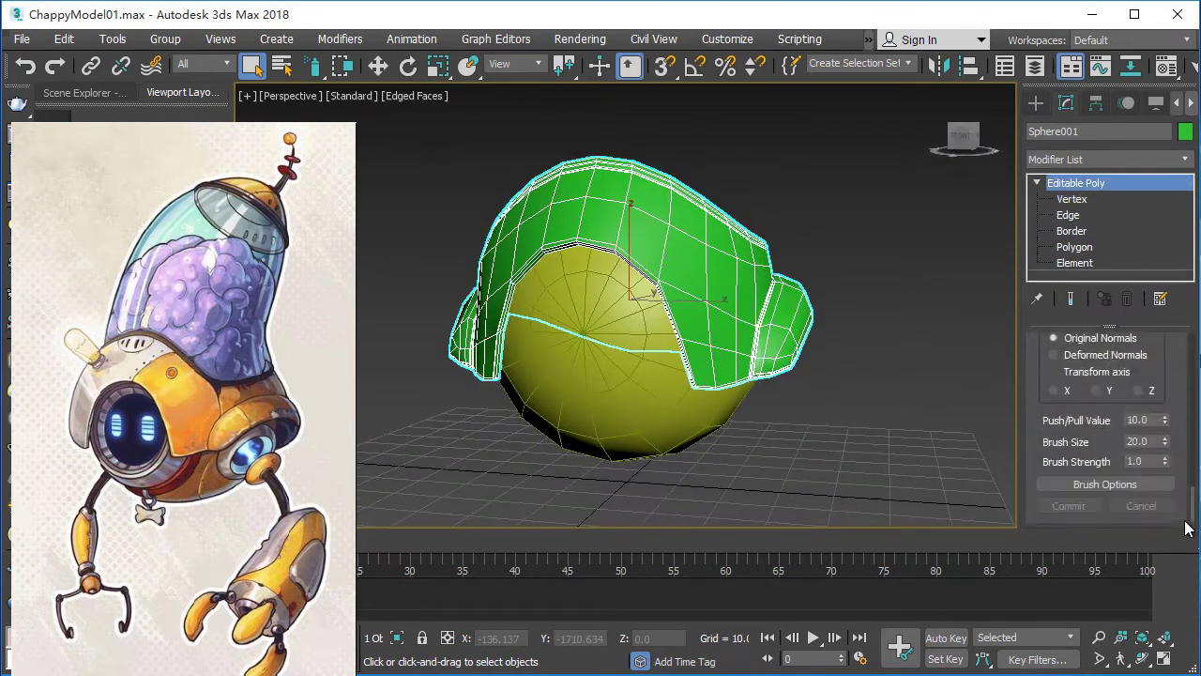
pyautogui.scroll(1, 1170, 443)
pyautogui.scroll(-1, 1170, 443)
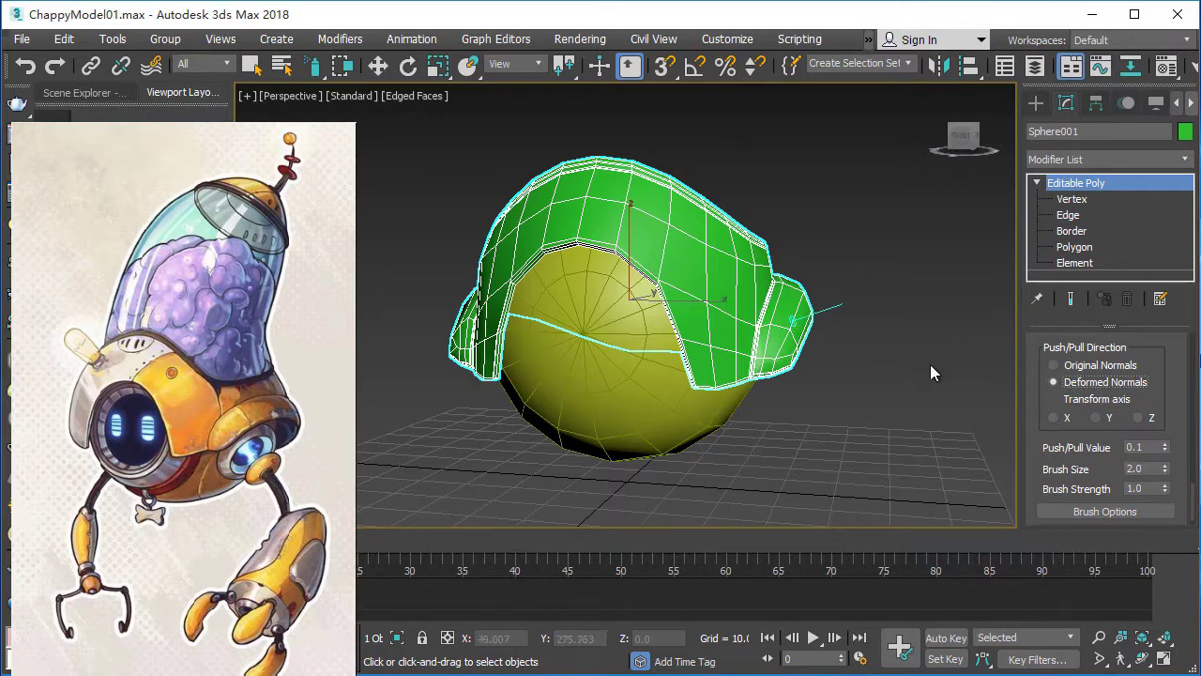
pyautogui.click(1154, 515)
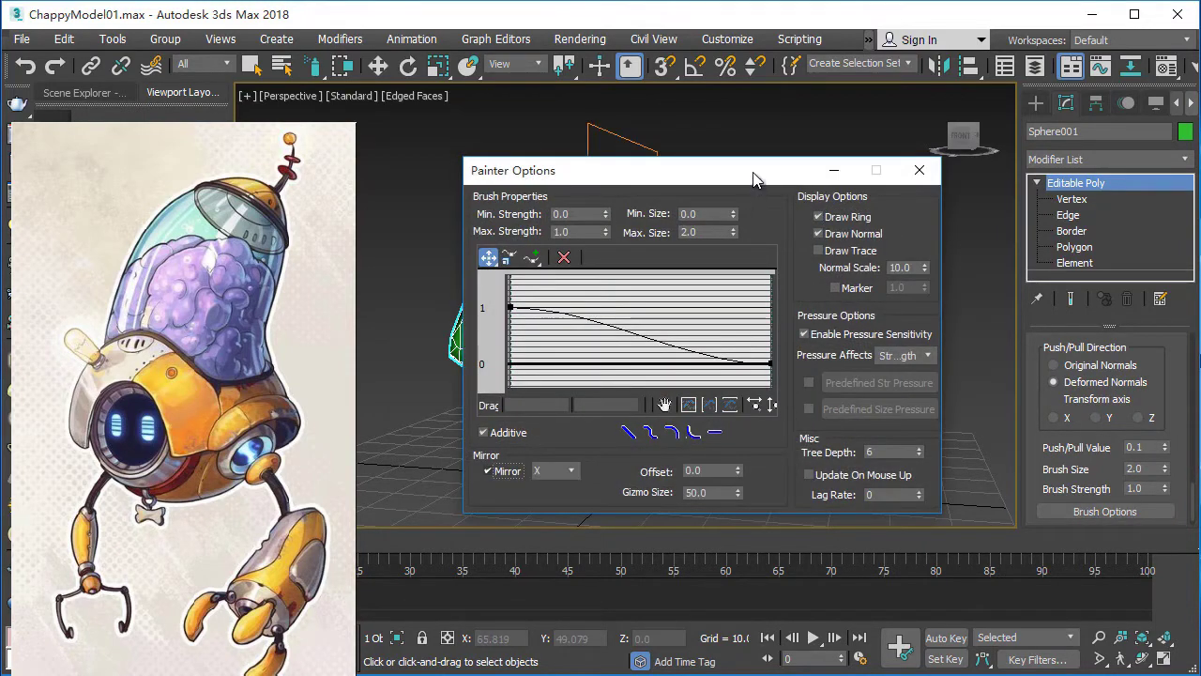
pyautogui.moveTo(761, 174); pyautogui.dragTo(709, 457)
pyautogui.moveTo(1154, 469); pyautogui.dragTo(1049, 463)
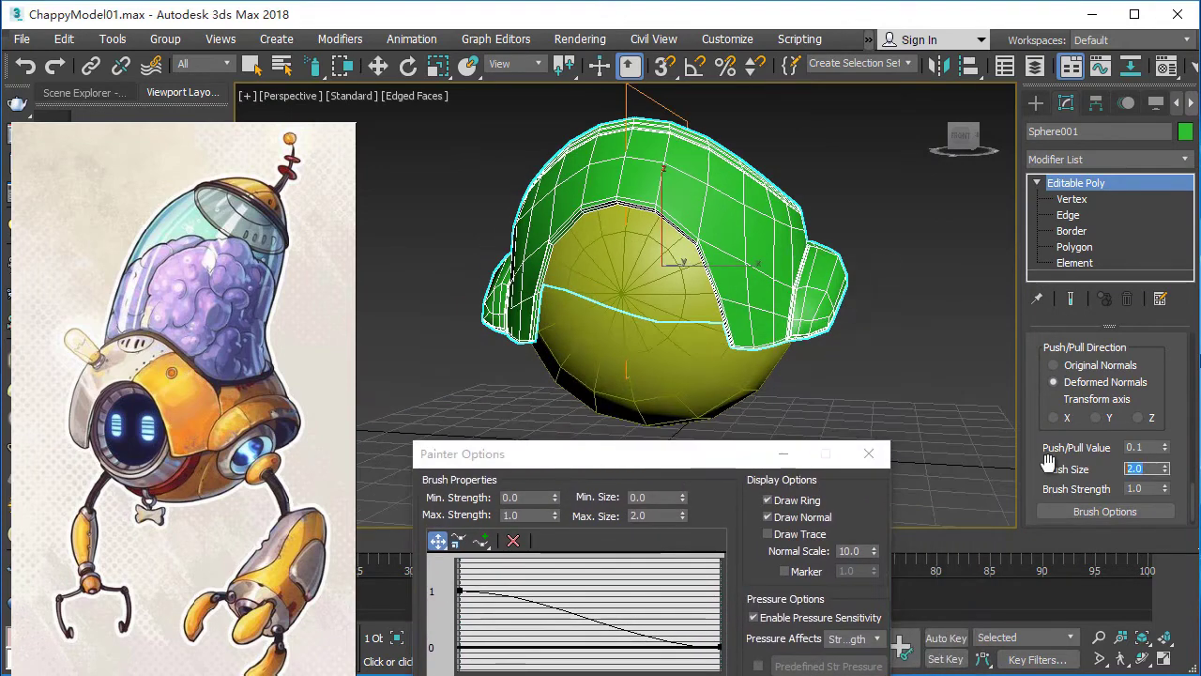
pyautogui.write('5')
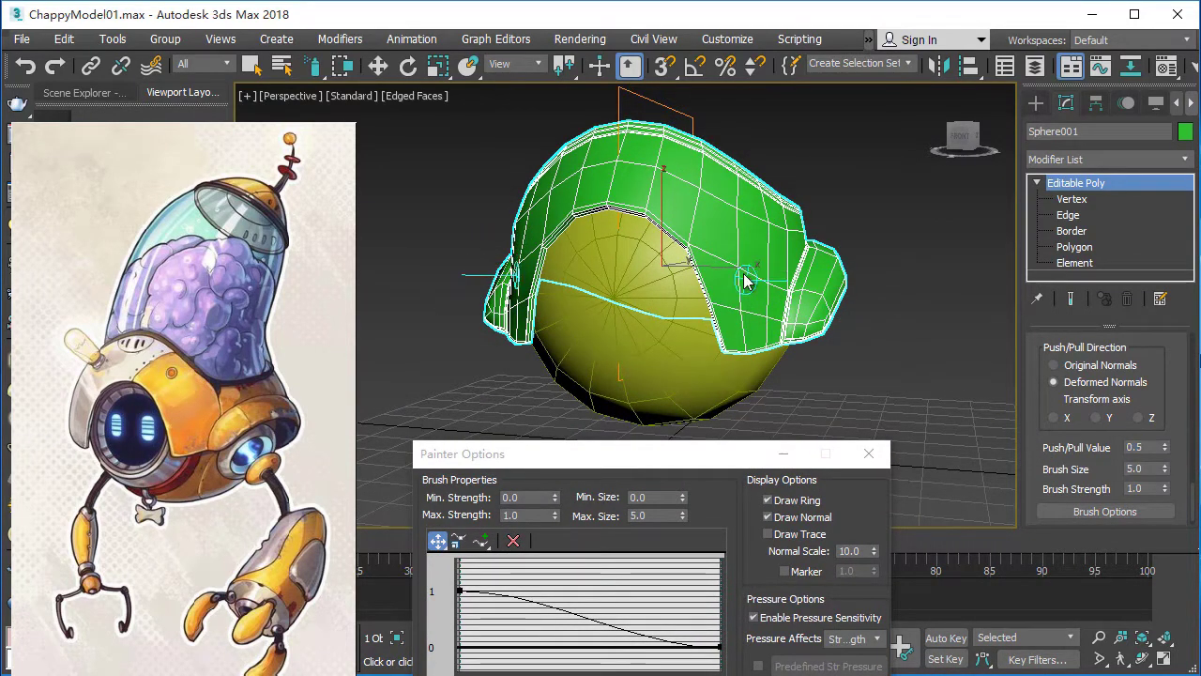
pyautogui.moveTo(776, 300)
pyautogui.mouseDown()
pyautogui.moveTo(764, 308)
pyautogui.moveTo(736, 246)
pyautogui.mouseUp()
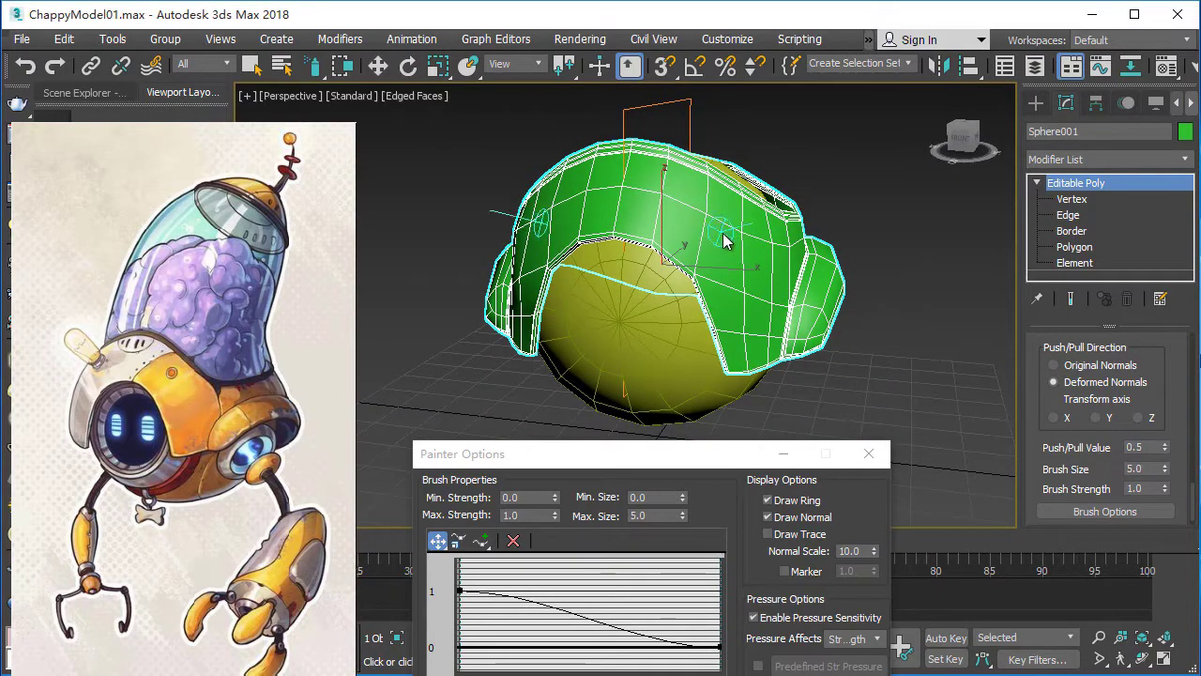
pyautogui.moveTo(723, 242)
pyautogui.keyDown('alt'); pyautogui.mouseDown(button='middle')
pyautogui.moveTo(770, 269)
pyautogui.moveTo(540, 229)
pyautogui.moveTo(528, 295)
pyautogui.moveTo(515, 278)
pyautogui.moveTo(734, 234)
pyautogui.moveTo(692, 246)
pyautogui.moveTo(751, 261)
pyautogui.moveTo(638, 269)
pyautogui.mouseUp(button='middle'); pyautogui.keyUp('alt')
# Reduce the brush size to 2 for refining the rim area.
pyautogui.scroll(2, 684, 193)
pyautogui.scroll(2, 691, 236)
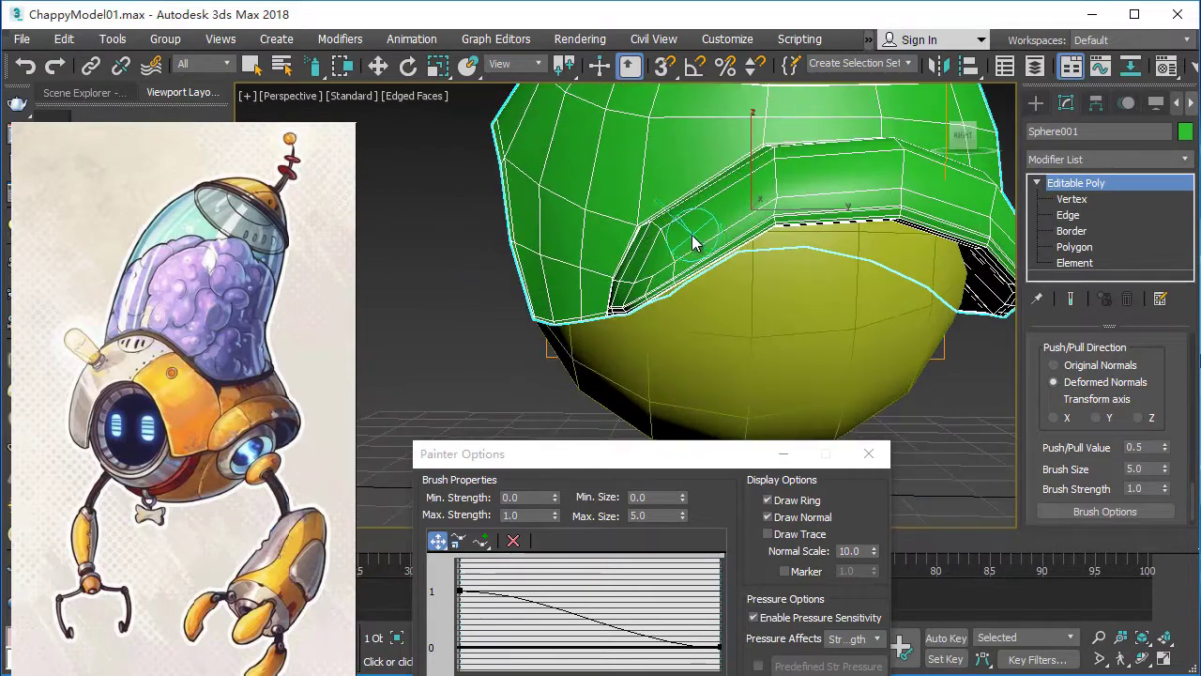
pyautogui.doubleClick(1139, 467)
pyautogui.write('2')
pyautogui.press('Return')
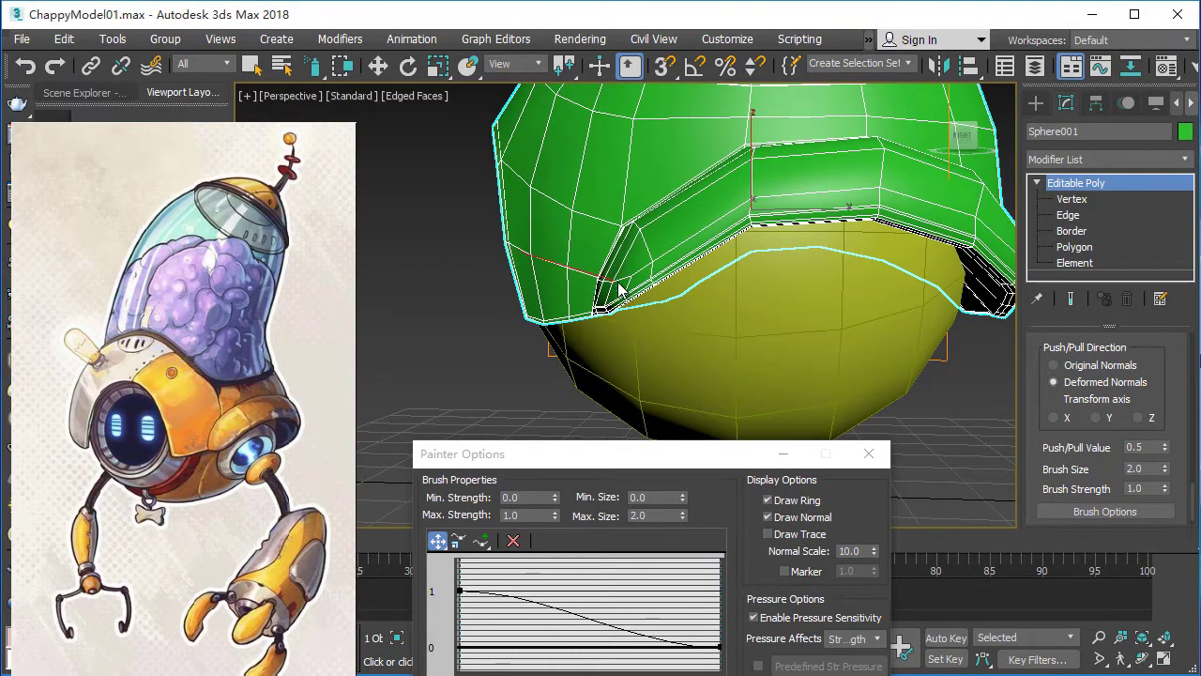
pyautogui.moveTo(636, 282)
pyautogui.keyDown('alt'); pyautogui.mouseDown(button='middle')
pyautogui.moveTo(867, 328)
pyautogui.moveTo(709, 261)
pyautogui.moveTo(813, 247)
pyautogui.moveTo(792, 269)
pyautogui.moveTo(815, 246)
pyautogui.mouseUp(button='middle'); pyautogui.keyUp('alt')
pyautogui.moveTo(887, 260)
pyautogui.keyDown('alt'); pyautogui.mouseDown(button='middle')
pyautogui.moveTo(855, 299)
pyautogui.moveTo(1108, 202)
pyautogui.moveTo(886, 323)
pyautogui.moveTo(927, 324)
pyautogui.moveTo(843, 362)
pyautogui.moveTo(530, 312)
pyautogui.moveTo(531, 268)
pyautogui.moveTo(461, 324)
pyautogui.moveTo(558, 260)
pyautogui.moveTo(531, 281)
pyautogui.moveTo(550, 241)
pyautogui.moveTo(783, 296)
pyautogui.moveTo(835, 288)
pyautogui.moveTo(639, 307)
pyautogui.moveTo(616, 376)
pyautogui.moveTo(804, 269)
pyautogui.moveTo(778, 255)
pyautogui.moveTo(789, 268)
pyautogui.moveTo(779, 272)
pyautogui.mouseUp(button='middle'); pyautogui.keyUp('alt')
pyautogui.scroll(3, 886, 323)
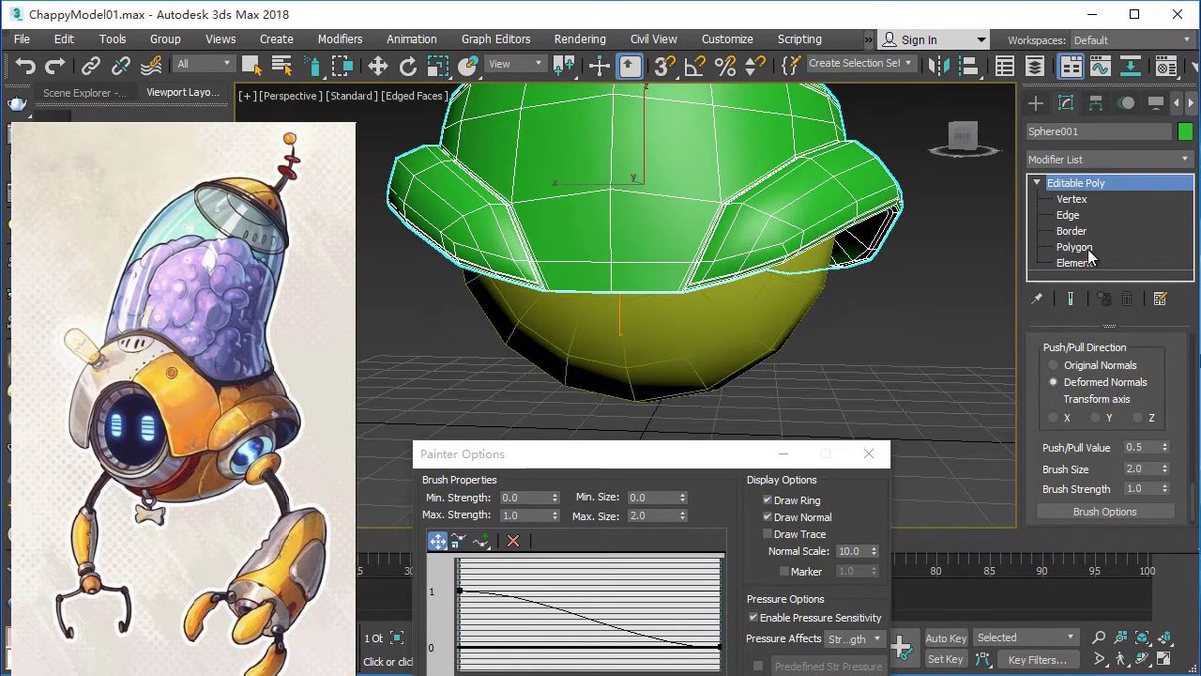
pyautogui.scroll(1, 1192, 499)
pyautogui.click(1089, 477)
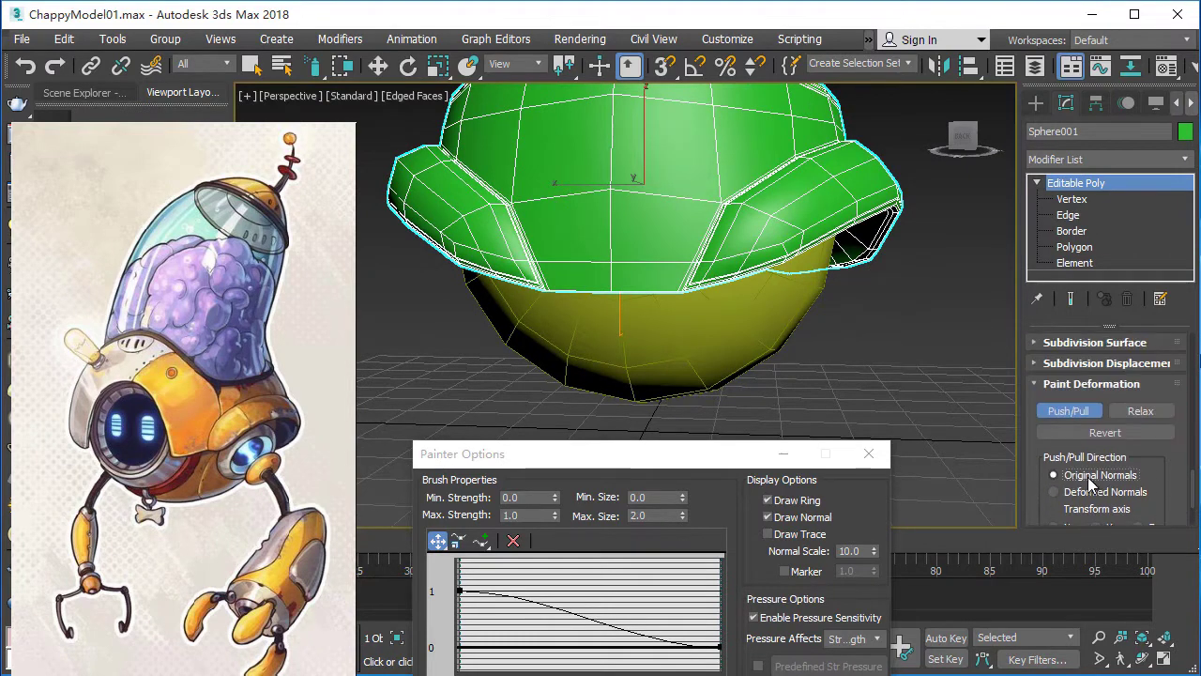
pyautogui.scroll(-1, 1192, 435)
pyautogui.click(1107, 450)
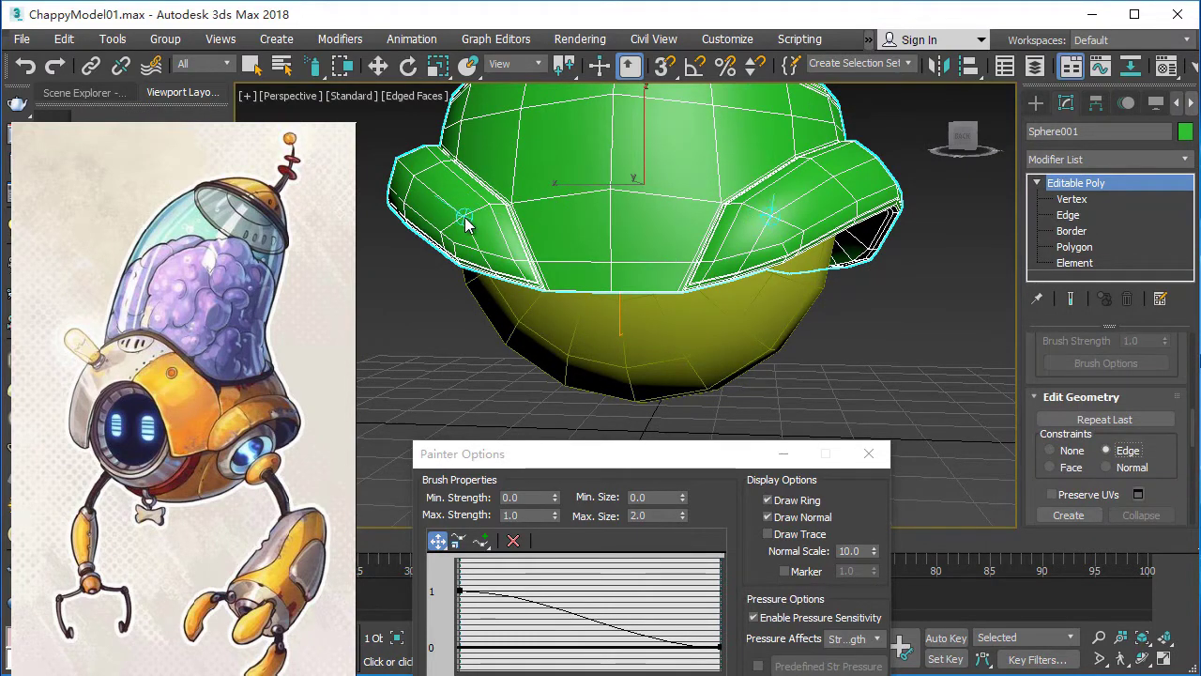
pyautogui.scroll(-5, 1189, 427)
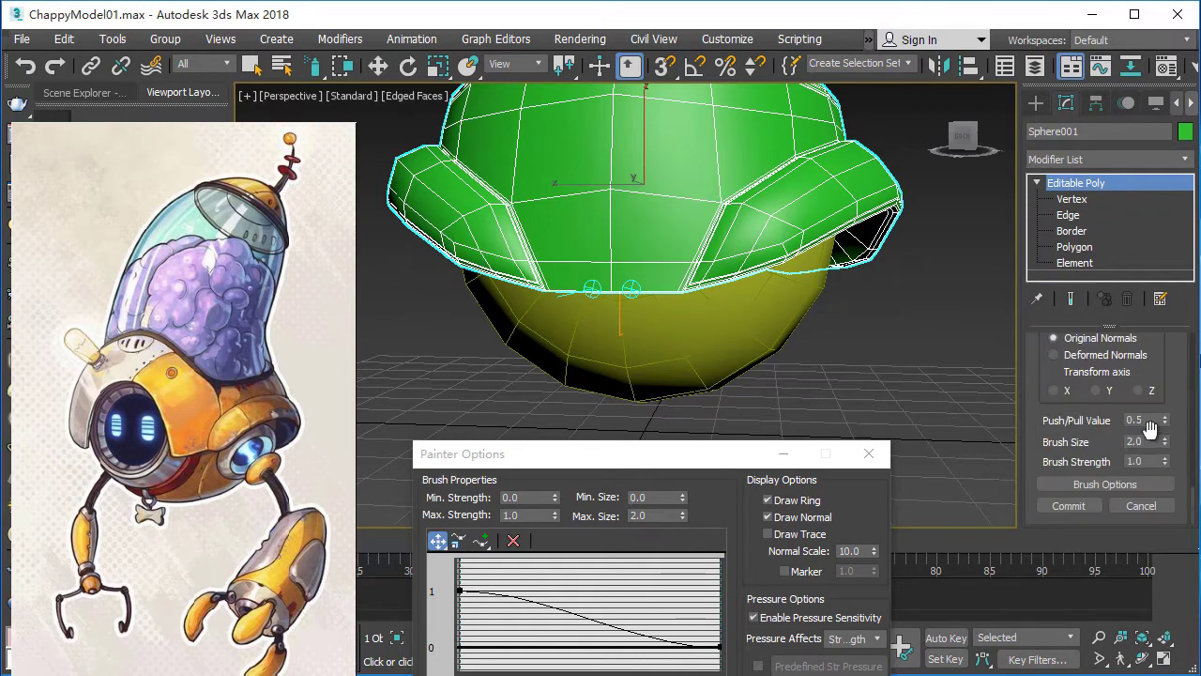
pyautogui.scroll(2, 1108, 403)
pyautogui.scroll(1, 1079, 394)
pyautogui.click(1070, 386)
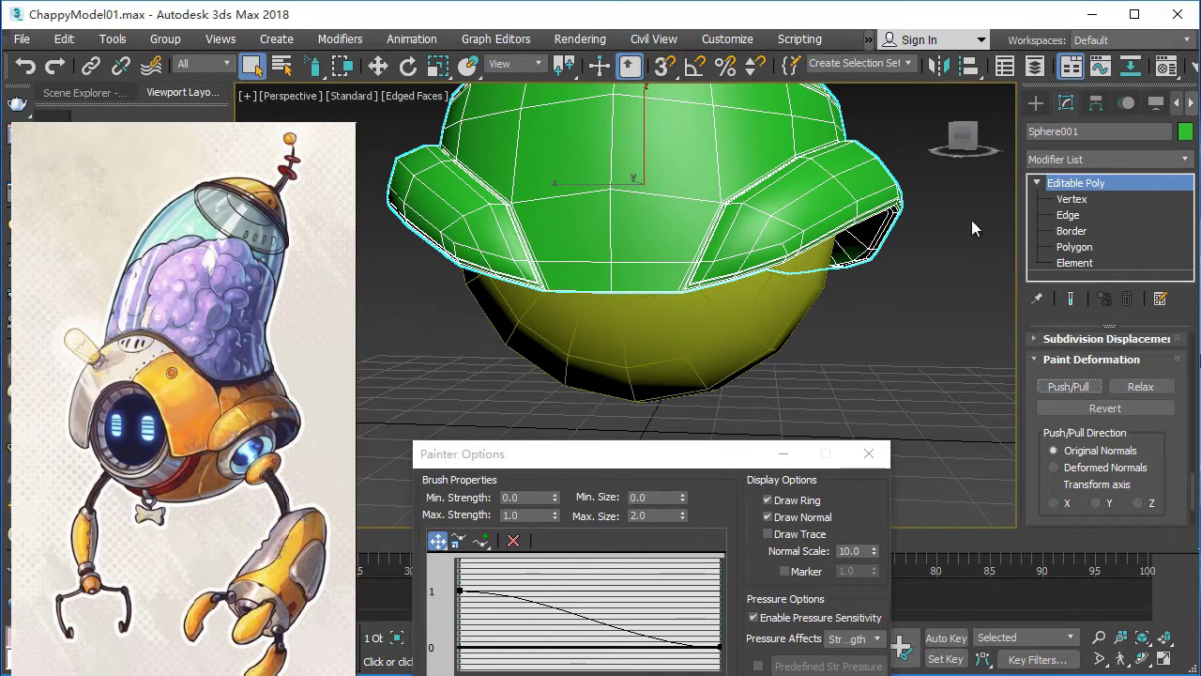
pyautogui.press('1')
pyautogui.scroll(2, 1195, 428)
pyautogui.scroll(3, 1192, 466)
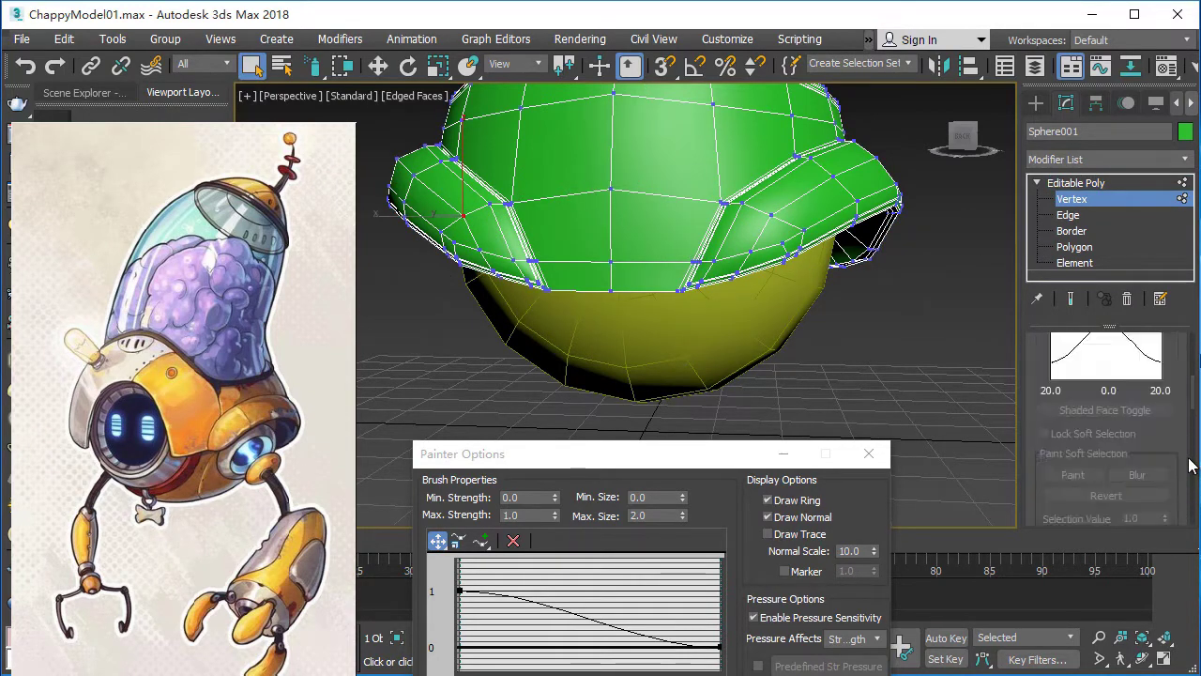
pyautogui.scroll(-3, 1189, 466)
pyautogui.scroll(-2, 1187, 465)
pyautogui.scroll(-3, 1184, 460)
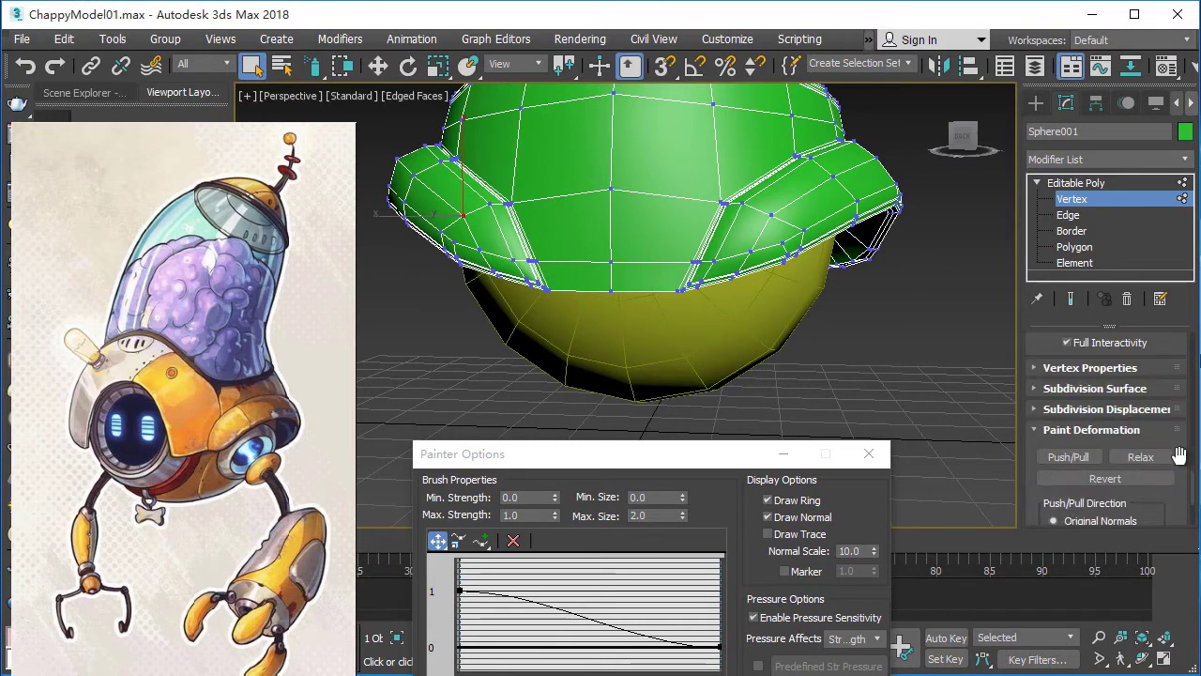
pyautogui.scroll(3, 1179, 455)
pyautogui.scroll(2, 1179, 455)
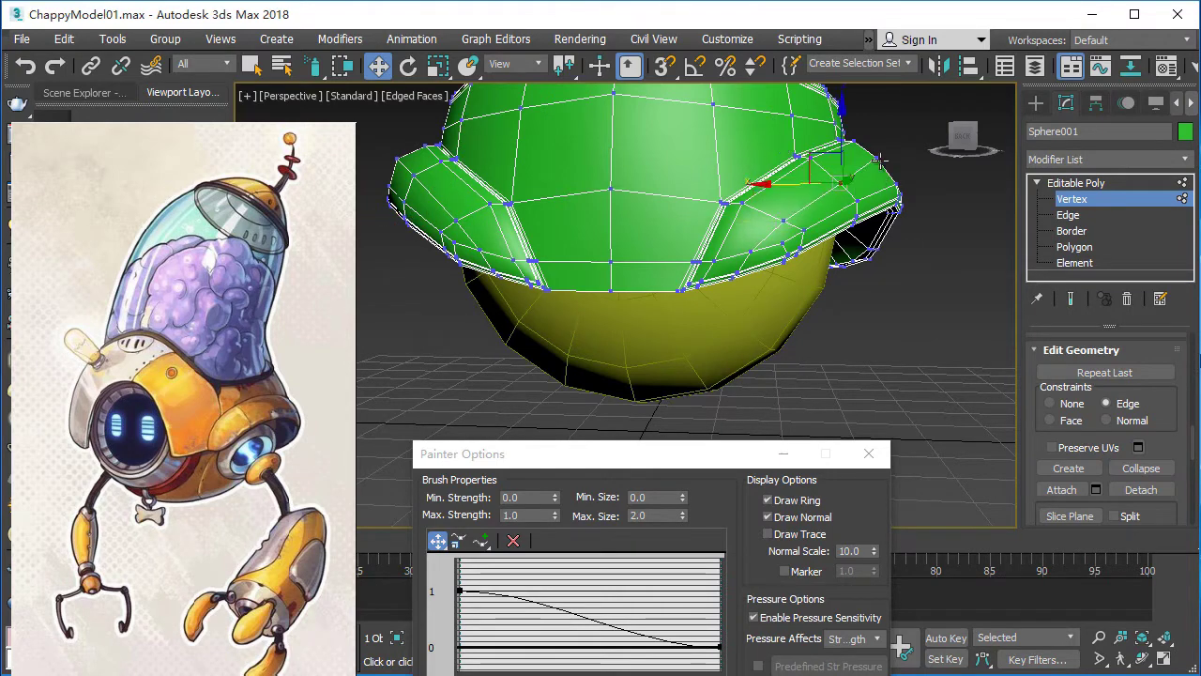
pyautogui.keyDown('alt'); pyautogui.moveTo(841, 184); pyautogui.dragTo(557, 194, button='middle'); pyautogui.keyUp('alt')
pyautogui.moveTo(619, 225)
pyautogui.keyDown('alt'); pyautogui.mouseDown(button='middle')
pyautogui.moveTo(578, 164)
pyautogui.moveTo(525, 151)
pyautogui.moveTo(471, 158)
pyautogui.moveTo(450, 143)
pyautogui.moveTo(574, 235)
pyautogui.moveTo(659, 253)
pyautogui.moveTo(651, 216)
pyautogui.mouseUp(button='middle'); pyautogui.keyUp('alt')
pyautogui.moveTo(646, 119)
pyautogui.keyDown('alt'); pyautogui.mouseDown(button='middle')
pyautogui.moveTo(489, 212)
pyautogui.moveTo(528, 213)
pyautogui.moveTo(464, 204)
pyautogui.moveTo(519, 210)
pyautogui.moveTo(571, 260)
pyautogui.moveTo(883, 299)
pyautogui.moveTo(827, 298)
pyautogui.moveTo(846, 365)
pyautogui.moveTo(810, 336)
pyautogui.moveTo(880, 348)
pyautogui.moveTo(850, 340)
pyautogui.moveTo(882, 449)
pyautogui.mouseUp(button='middle'); pyautogui.keyUp('alt')
# Close Painter Options and add a TurboSmooth modifier to the green Sphere001 shell.
pyautogui.scroll(-2, 880, 348)
pyautogui.press('1')
pyautogui.click(848, 341)
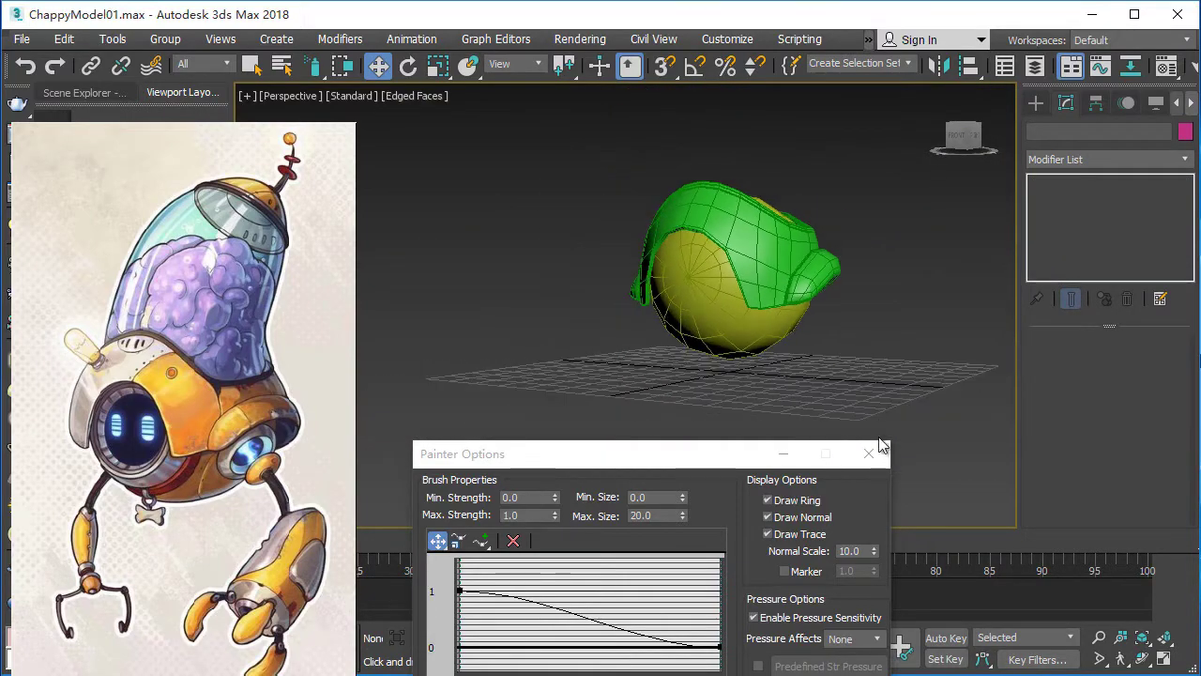
pyautogui.click(869, 453)
pyautogui.moveTo(801, 363)
pyautogui.keyDown('alt'); pyautogui.mouseDown(button='middle')
pyautogui.moveTo(857, 391)
pyautogui.moveTo(805, 372)
pyautogui.moveTo(852, 381)
pyautogui.moveTo(851, 268)
pyautogui.mouseUp(button='middle'); pyautogui.keyUp('alt')
pyautogui.click(850, 268)
pyautogui.click(1185, 160)
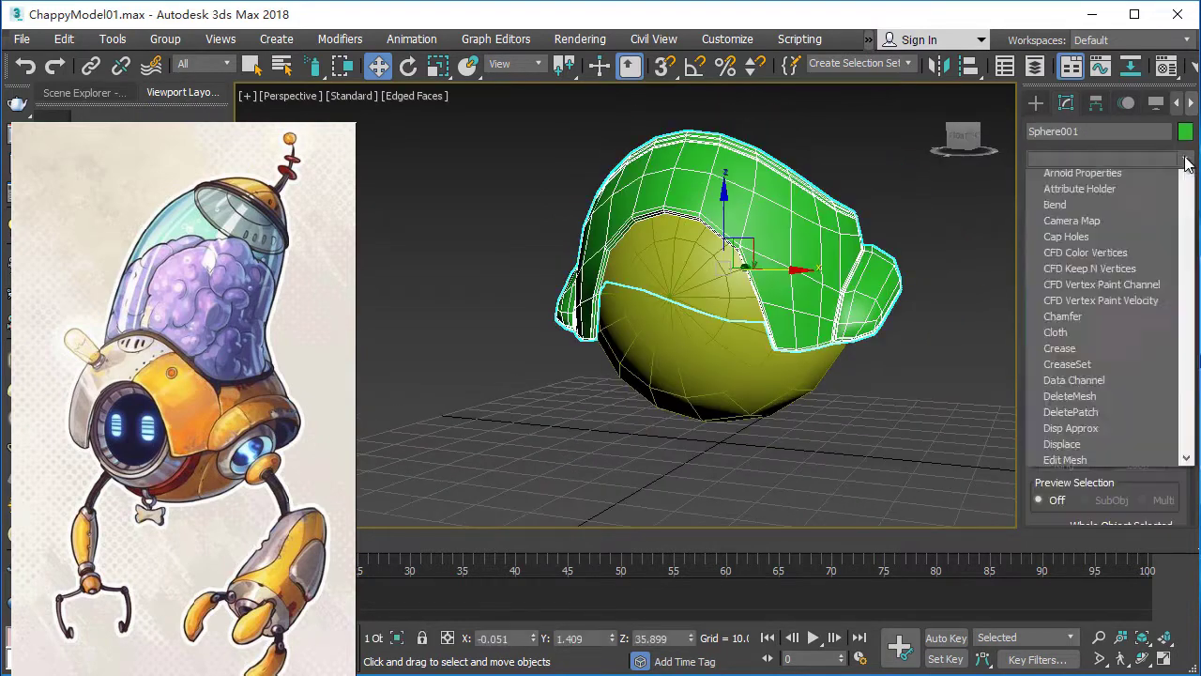
pyautogui.moveTo(1186, 187); pyautogui.dragTo(1183, 468)
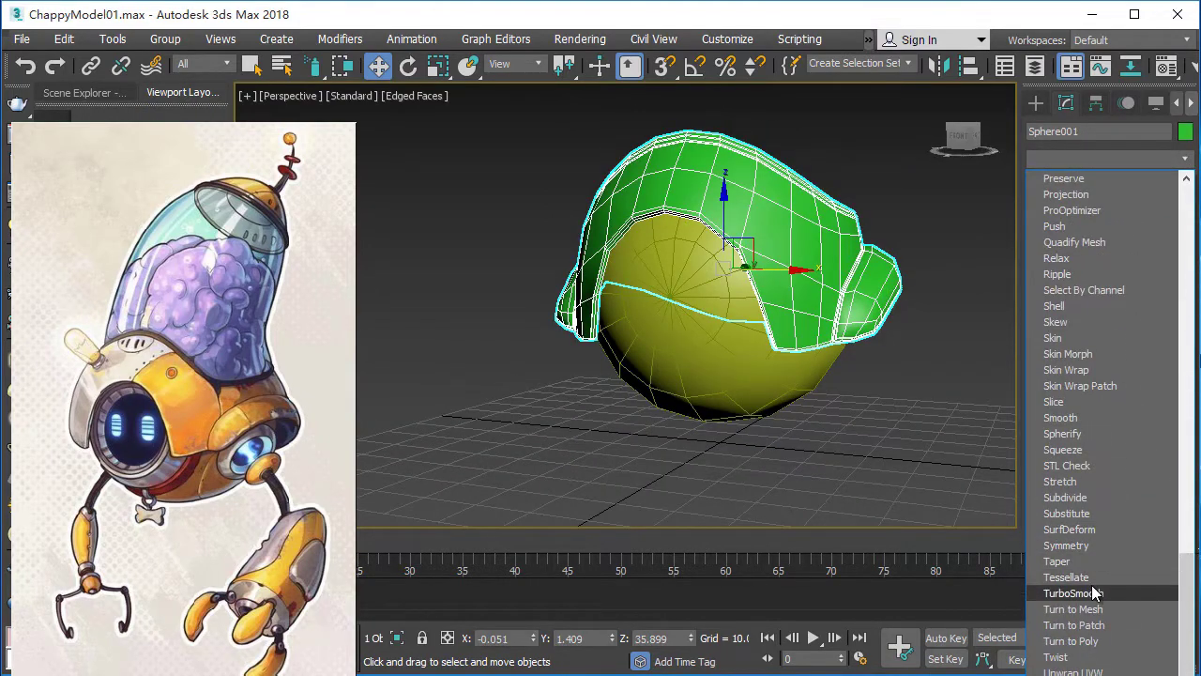
pyautogui.click(1070, 593)
# Inspect the smoothed helmet from the front and top, then reselect it at Vertex level.
pyautogui.click(901, 414)
pyautogui.moveTo(901, 414)
pyautogui.keyDown('alt'); pyautogui.mouseDown(button='middle')
pyautogui.moveTo(963, 402)
pyautogui.moveTo(851, 436)
pyautogui.mouseUp(button='middle'); pyautogui.keyUp('alt')
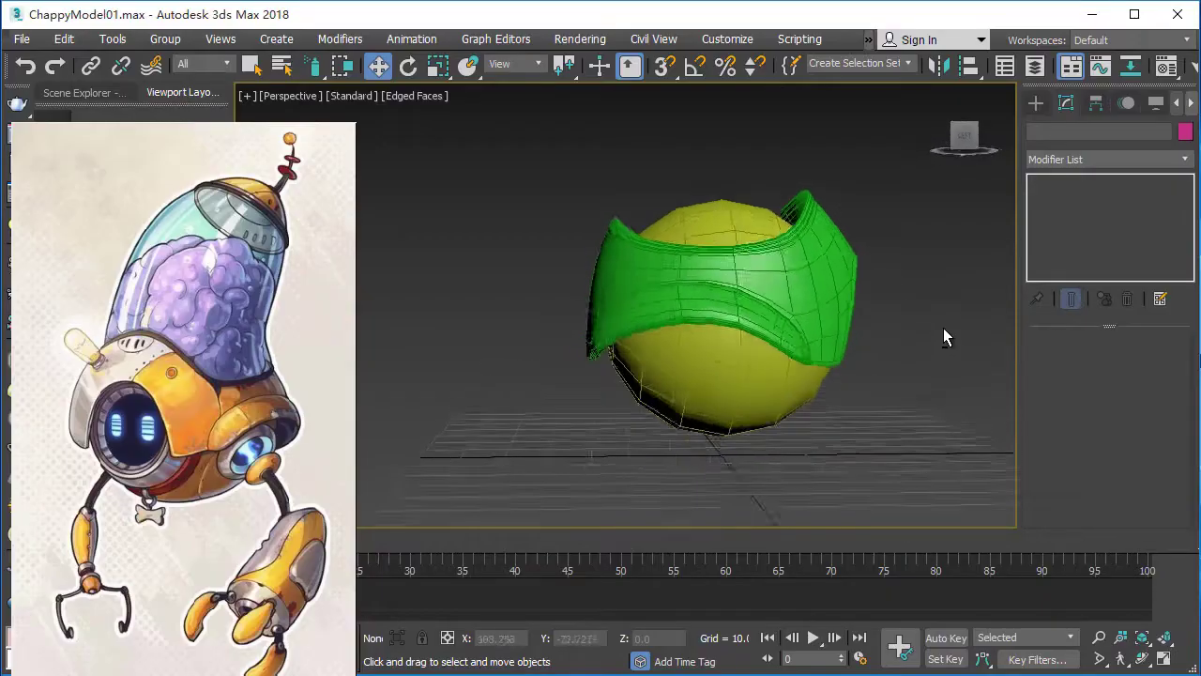
pyautogui.moveTo(944, 335)
pyautogui.keyDown('alt'); pyautogui.mouseDown(button='middle')
pyautogui.moveTo(939, 314)
pyautogui.moveTo(955, 290)
pyautogui.moveTo(724, 307)
pyautogui.moveTo(765, 345)
pyautogui.moveTo(794, 457)
pyautogui.moveTo(794, 442)
pyautogui.moveTo(705, 419)
pyautogui.moveTo(729, 303)
pyautogui.mouseUp(button='middle'); pyautogui.keyUp('alt')
pyautogui.click(730, 303)
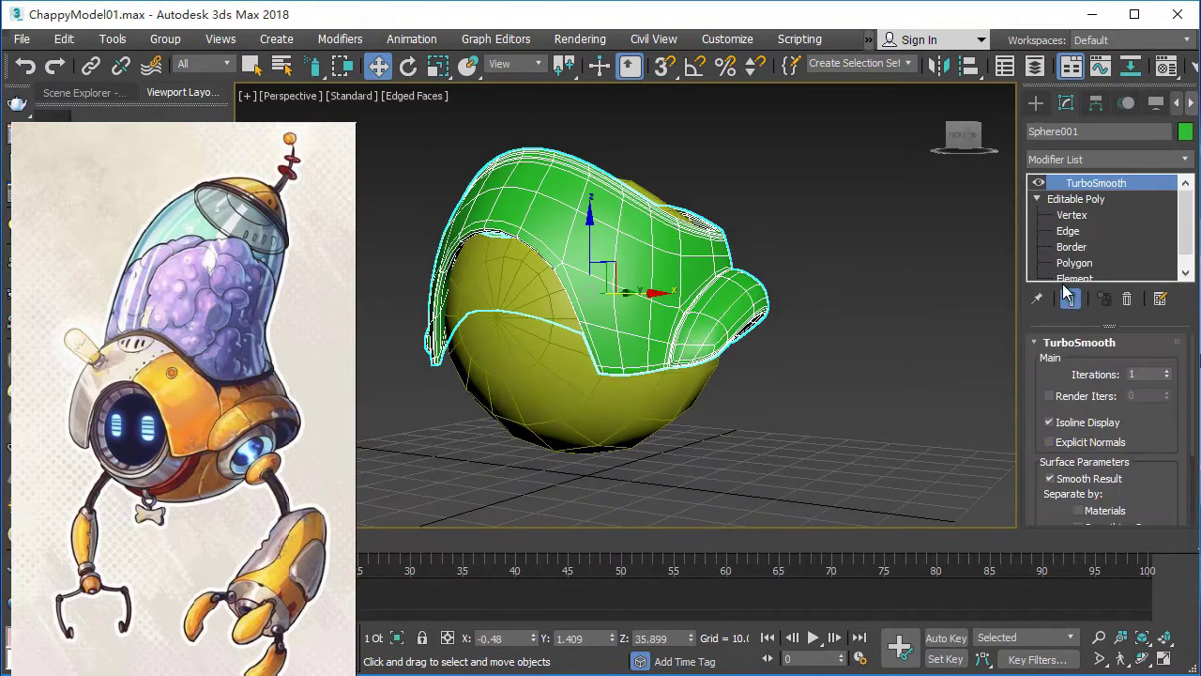
pyautogui.click(1068, 221)
pyautogui.scroll(5, 727, 328)
pyautogui.moveTo(703, 348)
pyautogui.keyDown('alt'); pyautogui.mouseDown(button='middle')
pyautogui.moveTo(611, 341)
pyautogui.moveTo(808, 357)
pyautogui.mouseUp(button='middle'); pyautogui.keyUp('alt')
pyautogui.scroll(-5, 669, 349)
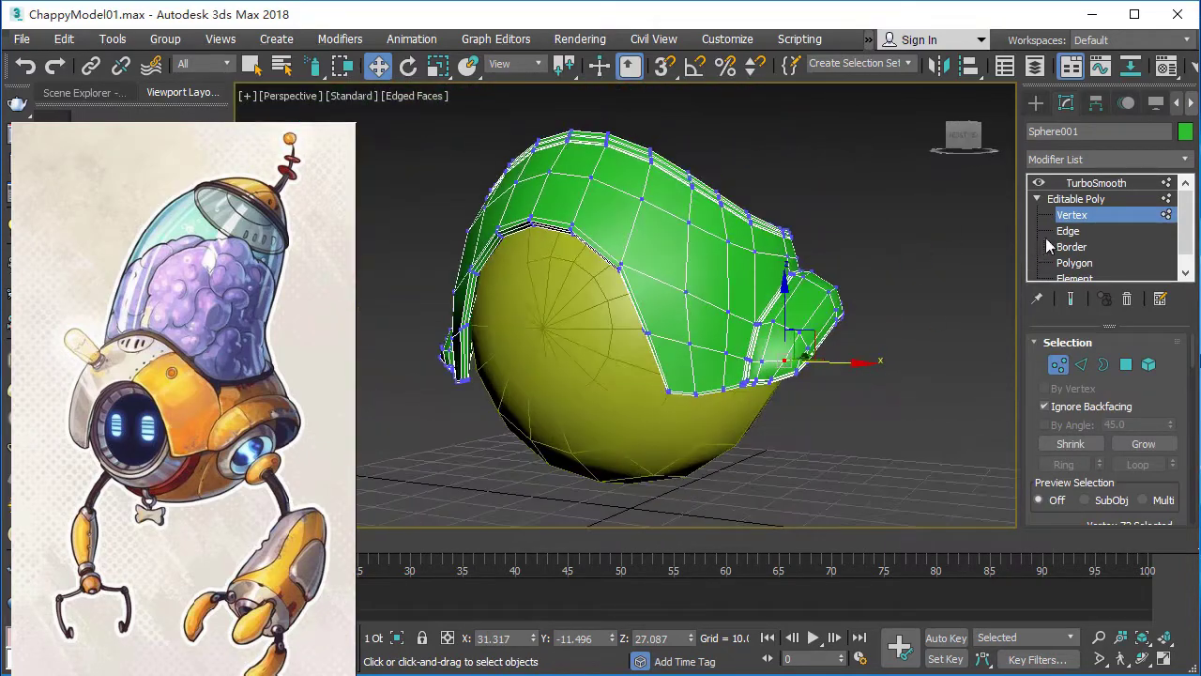
pyautogui.moveTo(994, 319)
pyautogui.keyDown('alt'); pyautogui.mouseDown(button='middle')
pyautogui.moveTo(901, 358)
pyautogui.moveTo(891, 385)
pyautogui.moveTo(844, 394)
pyautogui.moveTo(930, 381)
pyautogui.moveTo(862, 379)
pyautogui.mouseUp(button='middle'); pyautogui.keyUp('alt')
pyautogui.click(866, 380)
pyautogui.scroll(1, 911, 383)
pyautogui.click(807, 347)
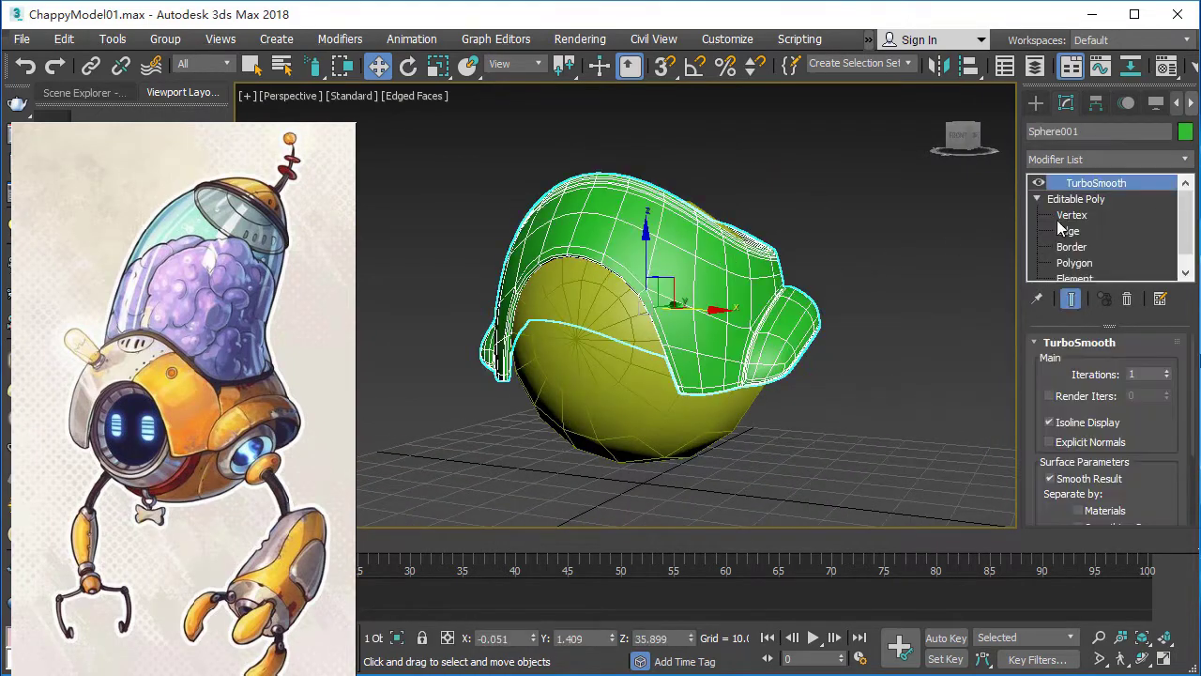
# Inspect the helmet's rim closely at Vertex level and select one rim vertex.
pyautogui.click(1068, 216)
pyautogui.scroll(5, 724, 293)
pyautogui.scroll(-2, 772, 329)
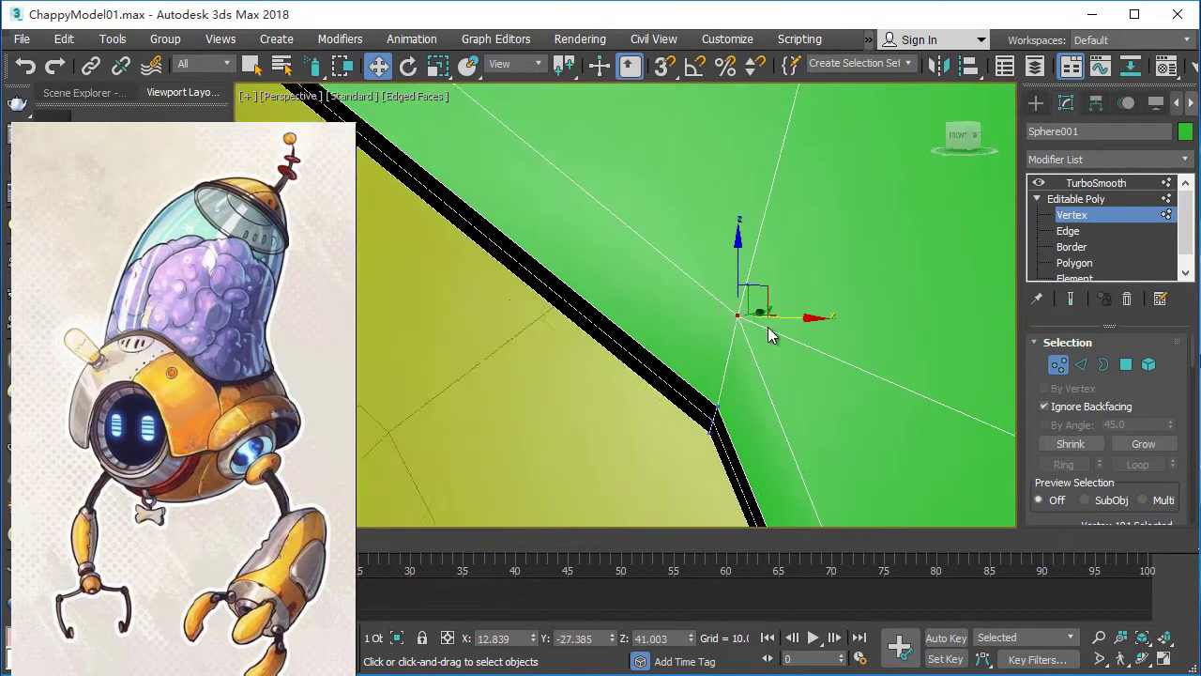
pyautogui.scroll(-2, 847, 397)
pyautogui.keyDown('alt'); pyautogui.moveTo(848, 397); pyautogui.dragTo(699, 337, button='middle'); pyautogui.keyUp('alt')
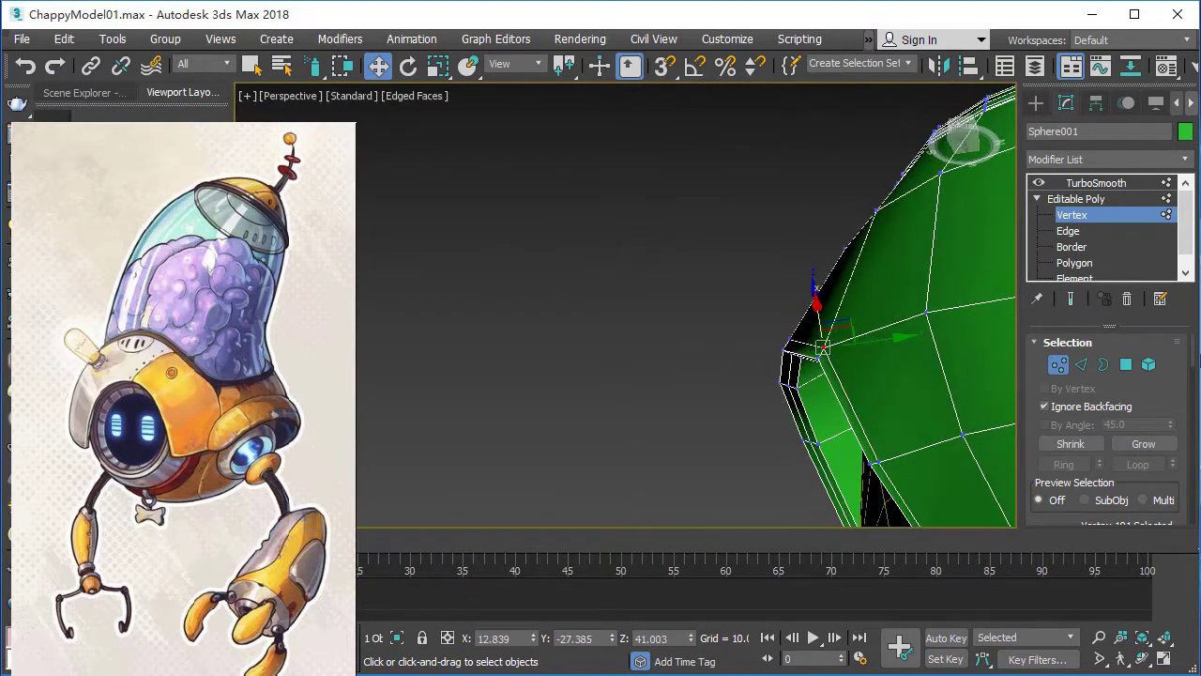
pyautogui.scroll(-5, 1180, 434)
pyautogui.scroll(-3, 1179, 434)
pyautogui.scroll(3, 782, 356)
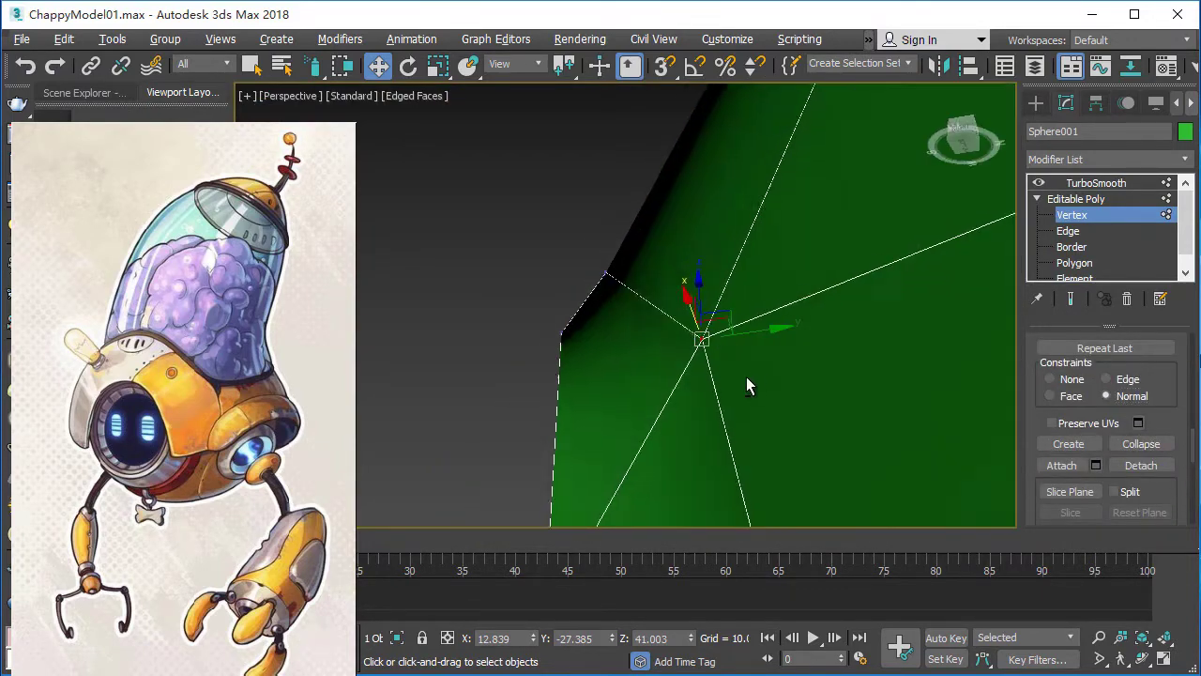
pyautogui.scroll(3, 746, 376)
pyautogui.scroll(3, 782, 397)
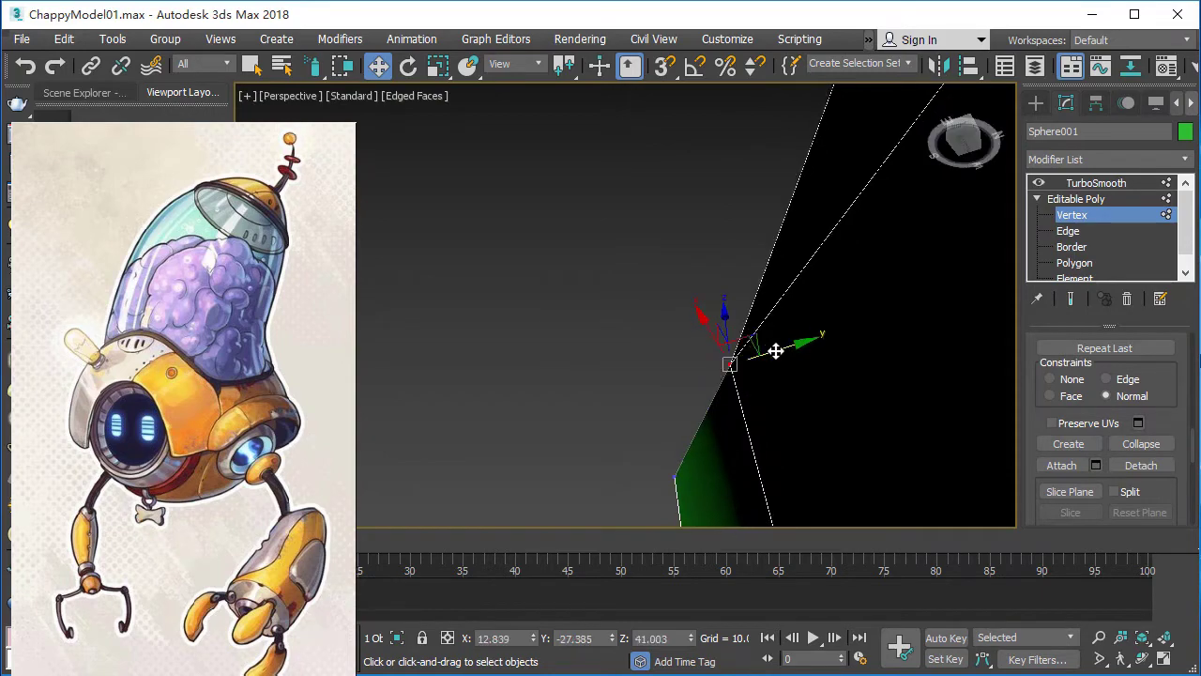
pyautogui.moveTo(706, 351)
pyautogui.keyDown('alt'); pyautogui.mouseDown(button='middle')
pyautogui.moveTo(730, 375)
pyautogui.moveTo(651, 267)
pyautogui.moveTo(623, 344)
pyautogui.moveTo(510, 370)
pyautogui.moveTo(660, 379)
pyautogui.moveTo(488, 410)
pyautogui.moveTo(798, 410)
pyautogui.moveTo(499, 409)
pyautogui.moveTo(636, 434)
pyautogui.moveTo(628, 455)
pyautogui.mouseUp(button='middle'); pyautogui.keyUp('alt')
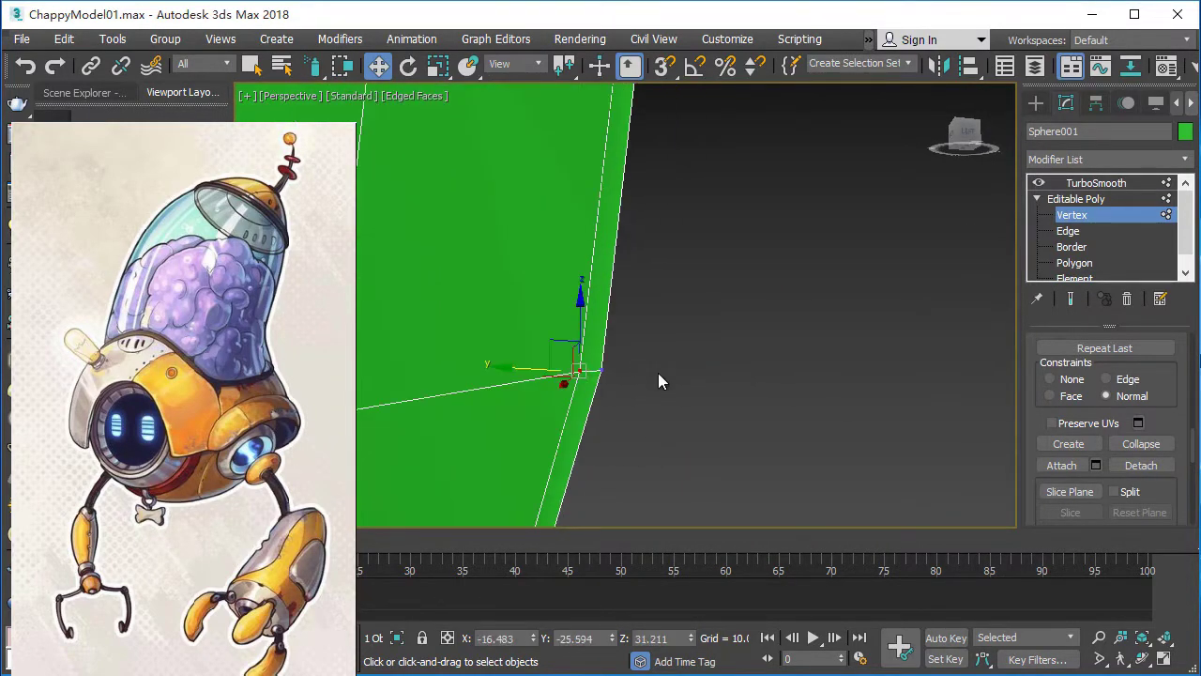
pyautogui.moveTo(658, 381)
pyautogui.keyDown('alt'); pyautogui.mouseDown(button='middle')
pyautogui.moveTo(796, 362)
pyautogui.moveTo(767, 454)
pyautogui.moveTo(563, 420)
pyautogui.moveTo(788, 441)
pyautogui.moveTo(679, 406)
pyautogui.moveTo(785, 290)
pyautogui.moveTo(637, 431)
pyautogui.moveTo(756, 429)
pyautogui.moveTo(714, 361)
pyautogui.moveTo(541, 319)
pyautogui.moveTo(622, 382)
pyautogui.moveTo(748, 413)
pyautogui.moveTo(727, 378)
pyautogui.moveTo(644, 403)
pyautogui.moveTo(617, 314)
pyautogui.moveTo(681, 335)
pyautogui.moveTo(642, 336)
pyautogui.moveTo(609, 273)
pyautogui.mouseUp(button='middle'); pyautogui.keyUp('alt')
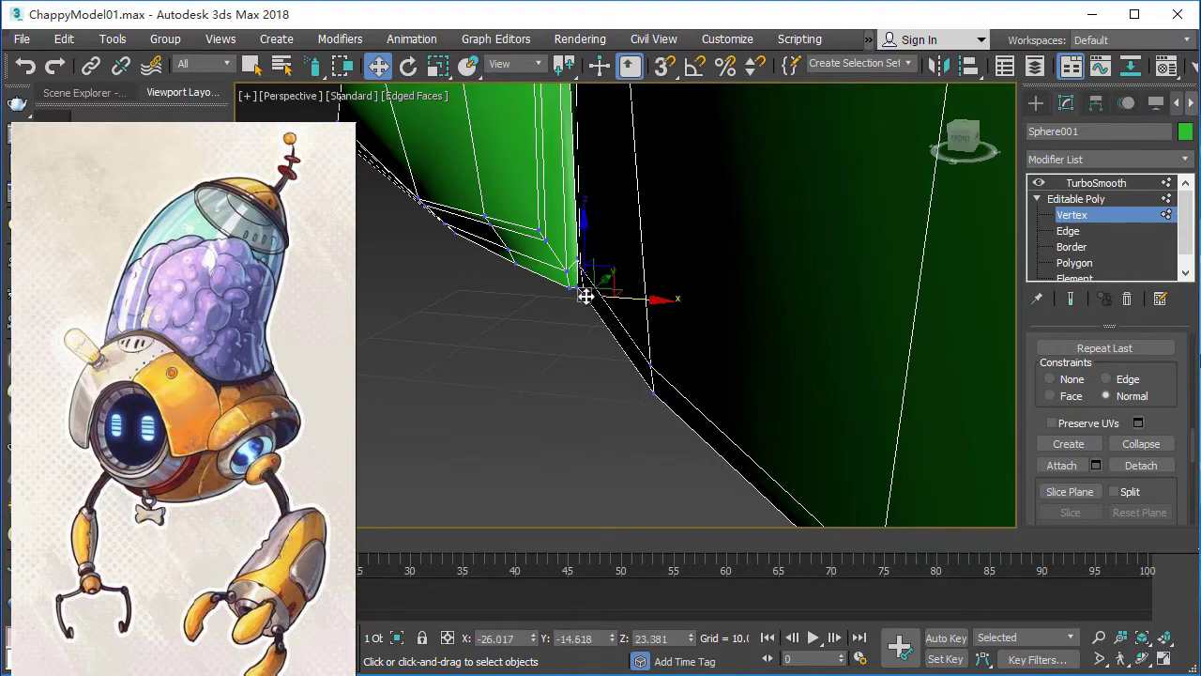
pyautogui.moveTo(585, 295)
pyautogui.keyDown('alt'); pyautogui.mouseDown(button='middle')
pyautogui.moveTo(629, 282)
pyautogui.moveTo(649, 297)
pyautogui.mouseUp(button='middle'); pyautogui.keyUp('alt')
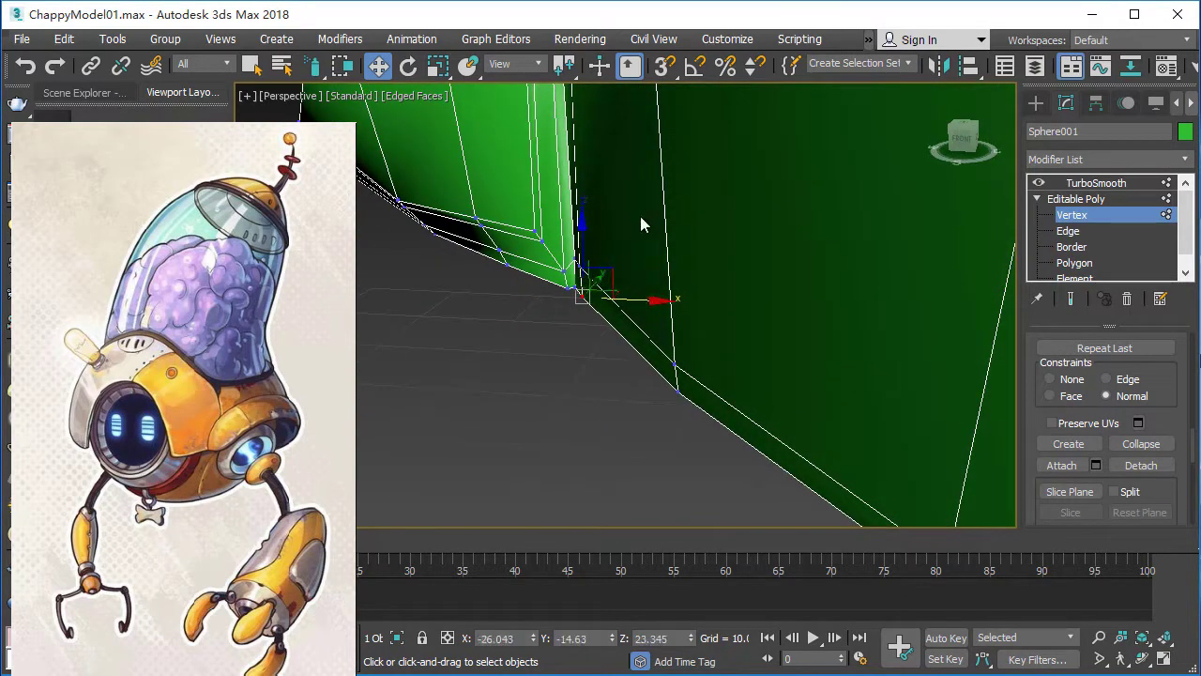
pyautogui.moveTo(640, 223)
pyautogui.keyDown('alt'); pyautogui.mouseDown(button='middle')
pyautogui.moveTo(629, 272)
pyautogui.moveTo(670, 215)
pyautogui.mouseUp(button='middle'); pyautogui.keyUp('alt')
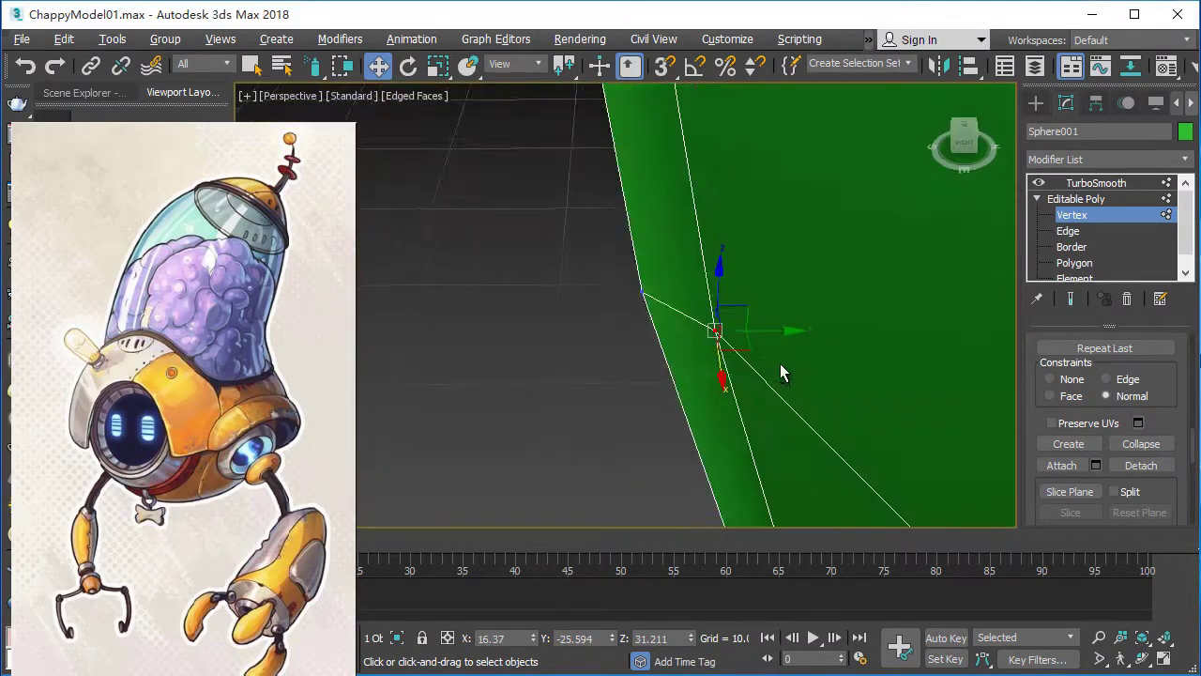
pyautogui.moveTo(780, 366)
pyautogui.keyDown('alt'); pyautogui.mouseDown(button='middle')
pyautogui.moveTo(869, 458)
pyautogui.moveTo(858, 357)
pyautogui.moveTo(831, 392)
pyautogui.moveTo(788, 357)
pyautogui.moveTo(773, 324)
pyautogui.moveTo(751, 376)
pyautogui.moveTo(759, 366)
pyautogui.mouseUp(button='middle'); pyautogui.keyUp('alt')
pyautogui.click(734, 334)
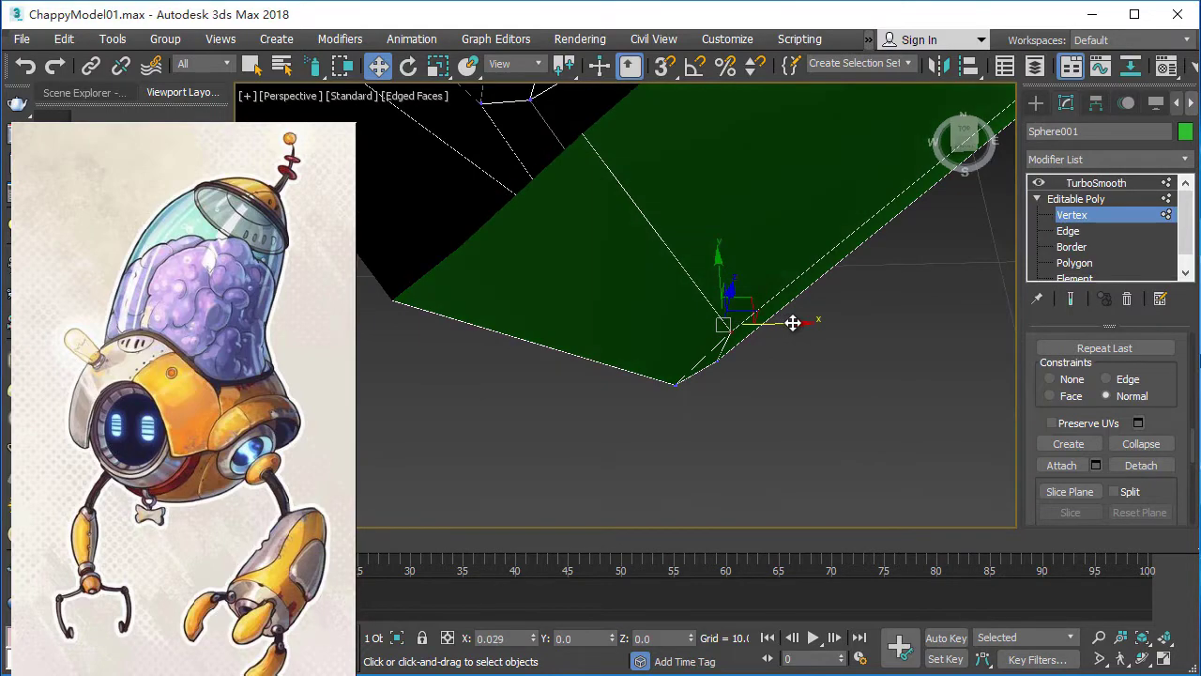
pyautogui.moveTo(793, 323)
pyautogui.keyDown('alt'); pyautogui.mouseDown(button='middle')
pyautogui.moveTo(816, 298)
pyautogui.moveTo(884, 272)
pyautogui.moveTo(898, 344)
pyautogui.moveTo(861, 394)
pyautogui.moveTo(946, 342)
pyautogui.moveTo(913, 421)
pyautogui.moveTo(858, 300)
pyautogui.moveTo(864, 454)
pyautogui.mouseUp(button='middle'); pyautogui.keyUp('alt')
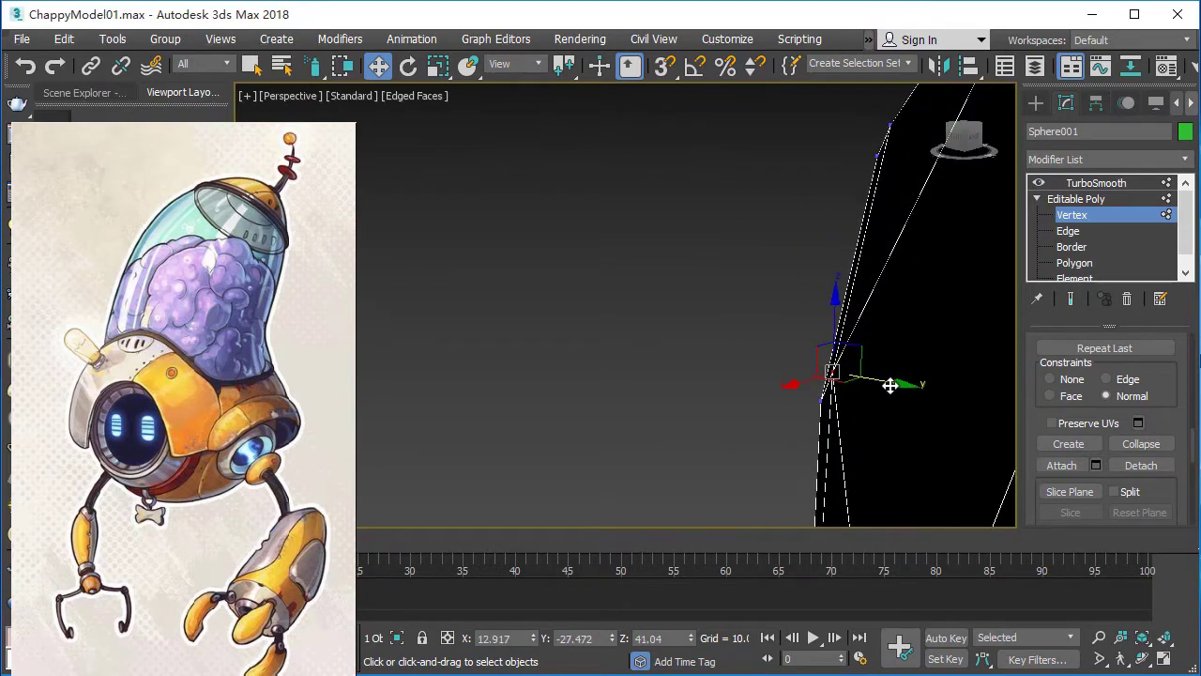
pyautogui.moveTo(894, 389)
pyautogui.keyDown('alt'); pyautogui.mouseDown(button='middle')
pyautogui.moveTo(885, 309)
pyautogui.moveTo(901, 344)
pyautogui.moveTo(929, 322)
pyautogui.moveTo(1000, 371)
pyautogui.mouseUp(button='middle'); pyautogui.keyUp('alt')
# Reselect the shell and pick further rim vertices to examine from several angles.
pyautogui.click(1077, 199)
pyautogui.click(506, 290)
pyautogui.moveTo(506, 290)
pyautogui.keyDown('alt'); pyautogui.mouseDown(button='middle')
pyautogui.moveTo(727, 331)
pyautogui.moveTo(911, 224)
pyautogui.mouseUp(button='middle'); pyautogui.keyUp('alt')
pyautogui.click(911, 224)
pyautogui.click(1072, 215)
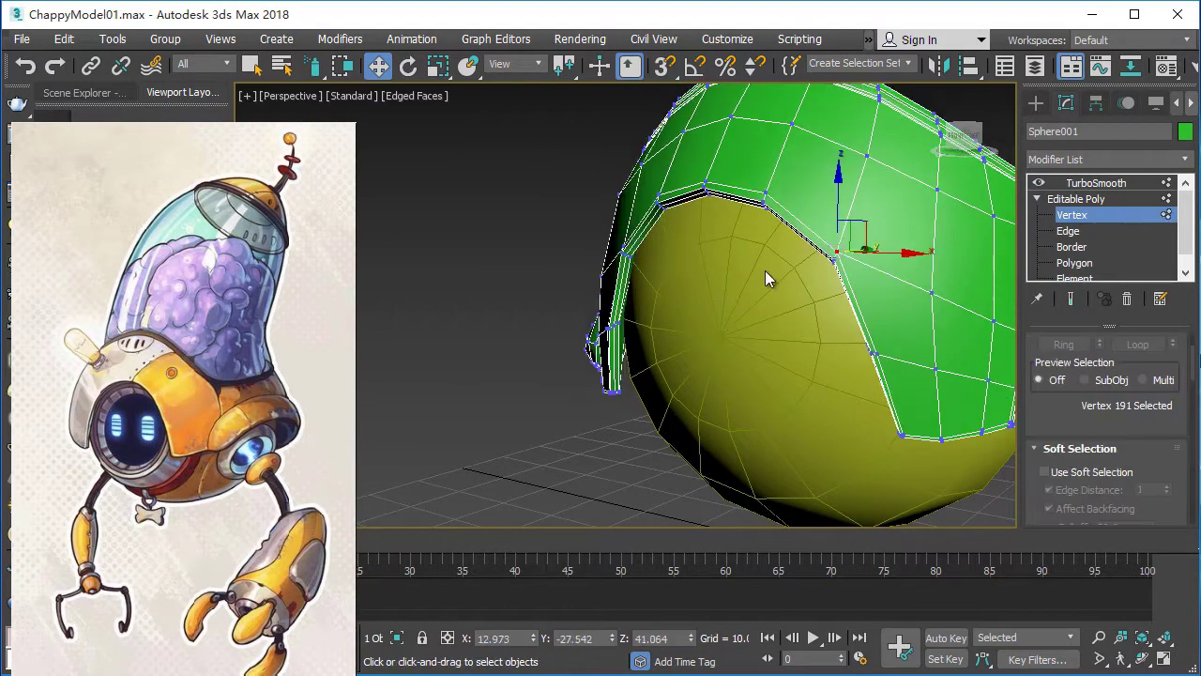
pyautogui.click(623, 244)
pyautogui.scroll(5, 624, 244)
pyautogui.keyDown('alt'); pyautogui.moveTo(679, 262); pyautogui.dragTo(744, 364, button='middle'); pyautogui.keyUp('alt')
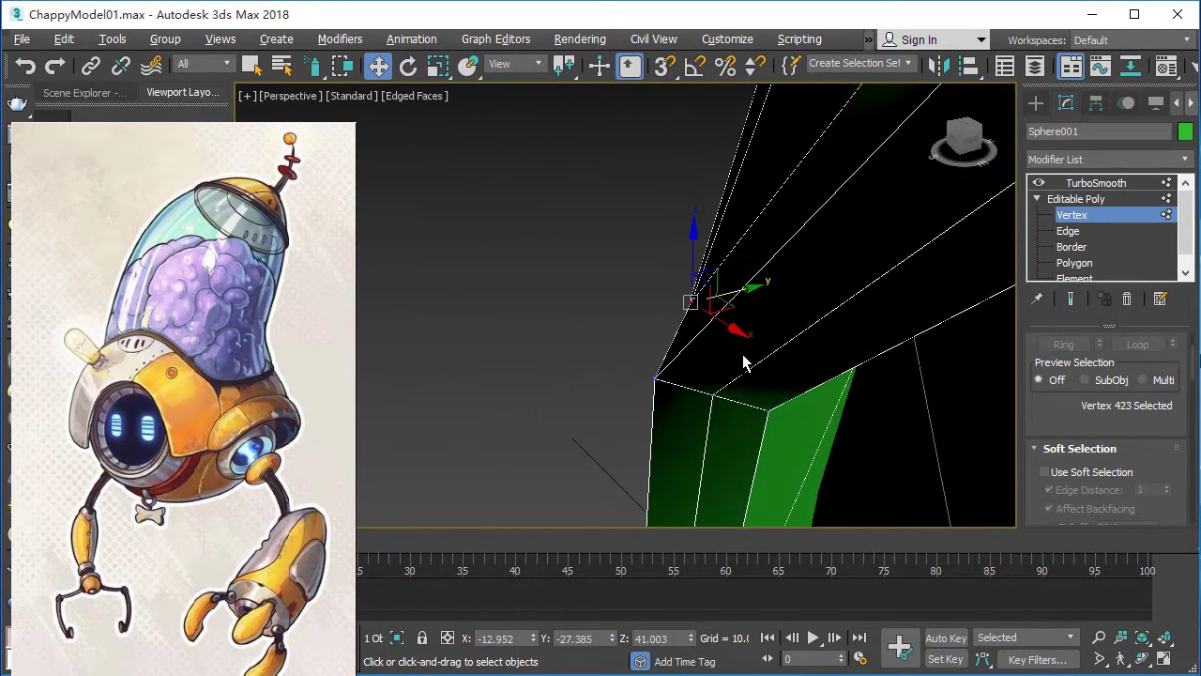
pyautogui.moveTo(751, 287)
pyautogui.keyDown('alt'); pyautogui.mouseDown(button='middle')
pyautogui.moveTo(756, 330)
pyautogui.moveTo(841, 311)
pyautogui.moveTo(874, 320)
pyautogui.moveTo(778, 318)
pyautogui.moveTo(786, 287)
pyautogui.moveTo(703, 282)
pyautogui.mouseUp(button='middle'); pyautogui.keyUp('alt')
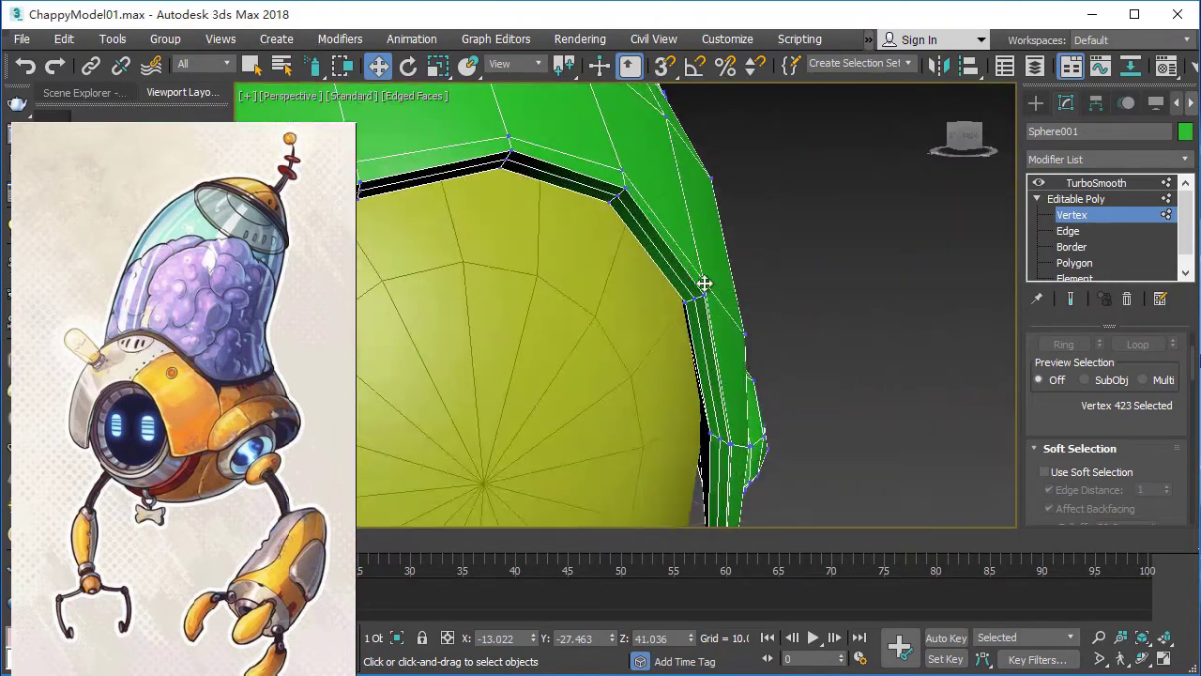
pyautogui.click(703, 282)
pyautogui.moveTo(791, 379)
pyautogui.keyDown('alt'); pyautogui.mouseDown(button='middle')
pyautogui.moveTo(667, 254)
pyautogui.moveTo(680, 295)
pyautogui.mouseUp(button='middle'); pyautogui.keyUp('alt')
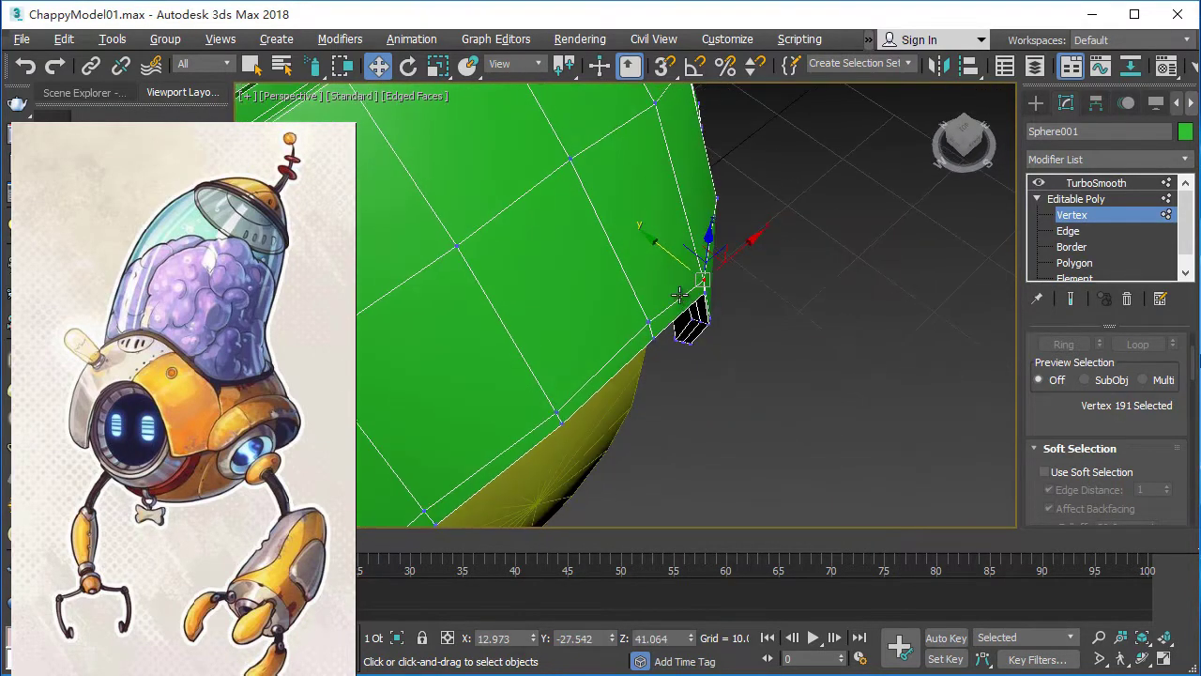
pyautogui.moveTo(932, 432)
pyautogui.keyDown('alt'); pyautogui.mouseDown(button='middle')
pyautogui.moveTo(751, 391)
pyautogui.moveTo(716, 311)
pyautogui.moveTo(1131, 252)
pyautogui.mouseUp(button='middle'); pyautogui.keyUp('alt')
# Return to the TurboSmooth level, frame the helmet, and turn off Edged Faces with F4.
pyautogui.click(1096, 183)
pyautogui.press('z')
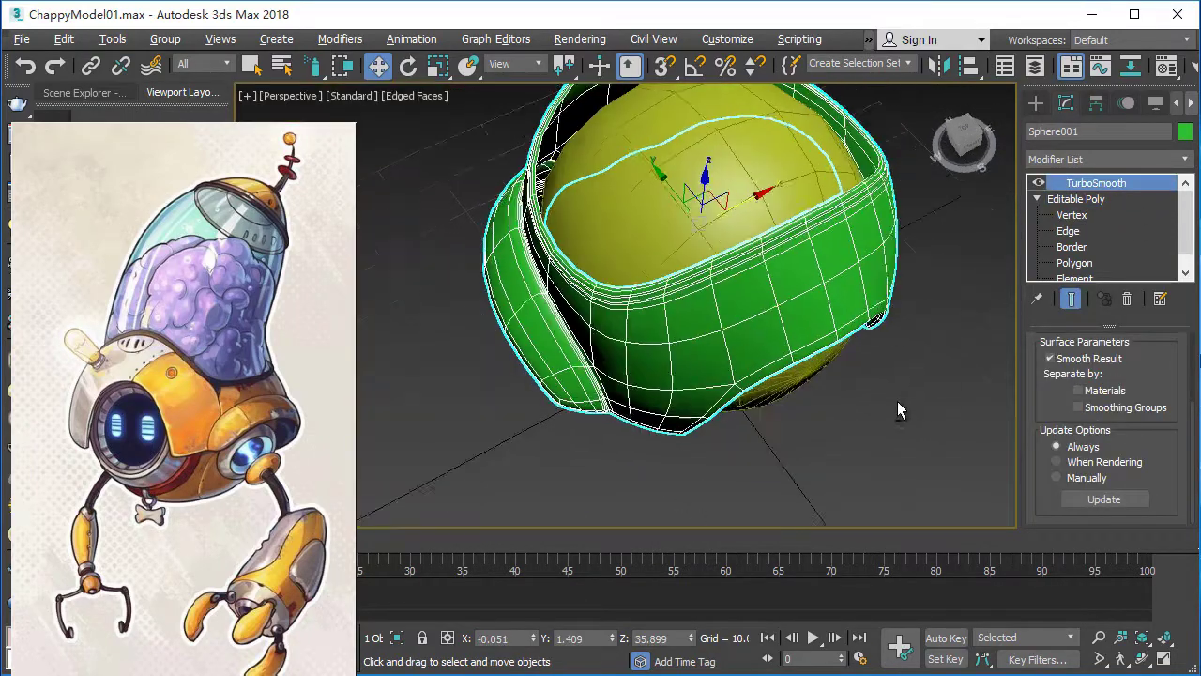
pyautogui.moveTo(897, 401)
pyautogui.keyDown('alt'); pyautogui.mouseDown(button='middle')
pyautogui.moveTo(804, 335)
pyautogui.moveTo(795, 307)
pyautogui.moveTo(909, 407)
pyautogui.moveTo(896, 427)
pyautogui.moveTo(894, 409)
pyautogui.moveTo(923, 403)
pyautogui.moveTo(840, 405)
pyautogui.moveTo(962, 419)
pyautogui.moveTo(857, 400)
pyautogui.moveTo(923, 420)
pyautogui.moveTo(913, 408)
pyautogui.moveTo(778, 401)
pyautogui.moveTo(695, 404)
pyautogui.moveTo(807, 402)
pyautogui.moveTo(837, 429)
pyautogui.moveTo(578, 417)
pyautogui.moveTo(867, 423)
pyautogui.moveTo(828, 423)
pyautogui.moveTo(823, 403)
pyautogui.moveTo(839, 407)
pyautogui.mouseUp(button='middle'); pyautogui.keyUp('alt')
pyautogui.press('F4')
pyautogui.click(897, 414)
# Delete TurboSmooth from Sphere001 and show the Front view in wireframe.
pyautogui.click(795, 342)
pyautogui.press('F4')
pyautogui.click(1127, 299)
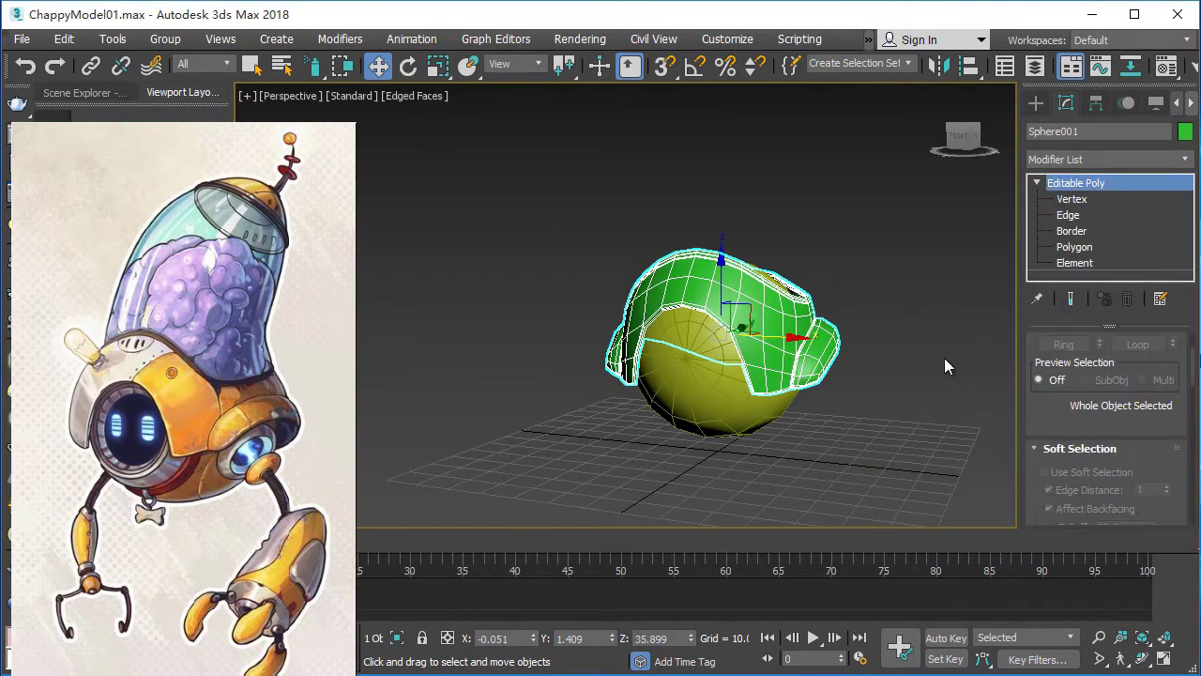
pyautogui.press('f')
pyautogui.press('F3')
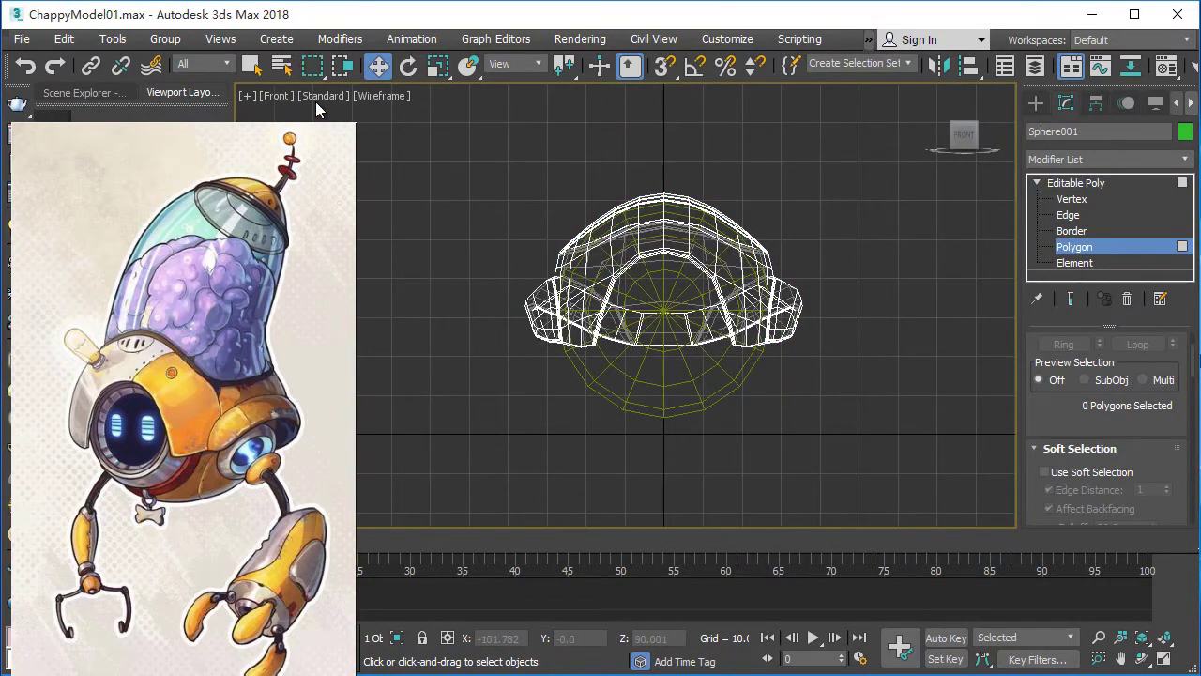
# Try a box selection of the left-half polygons, then restore shaded display at Polygon level.
pyautogui.moveTo(650, 457); pyautogui.dragTo(653, 456)
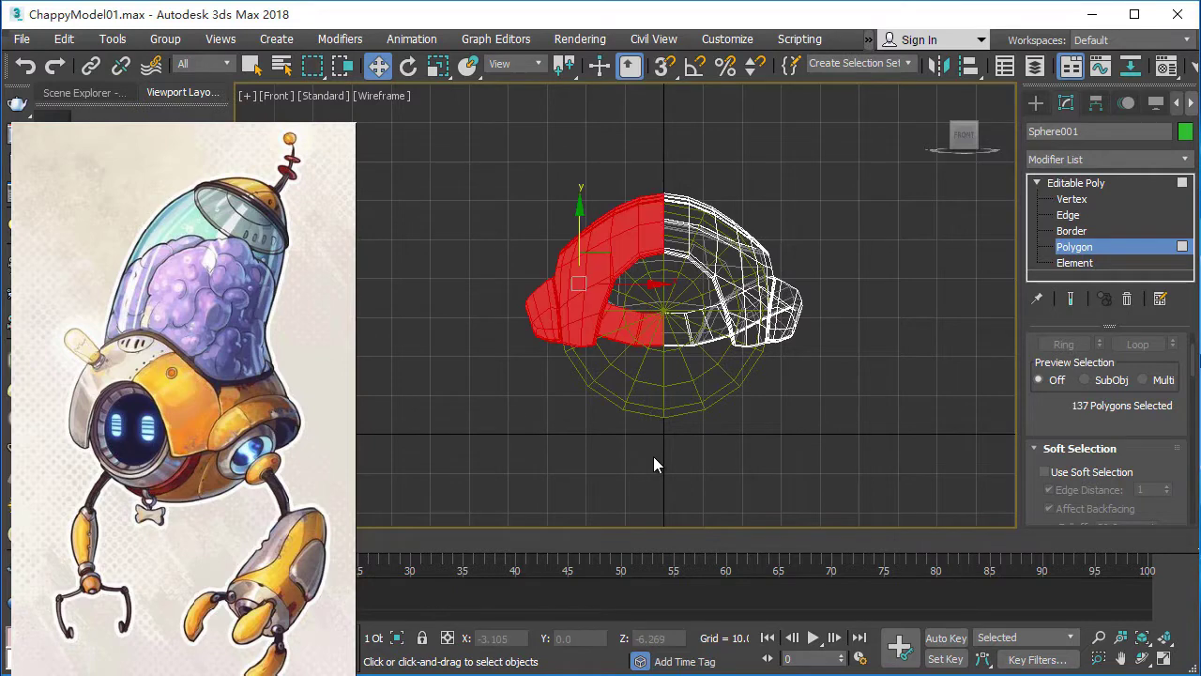
pyautogui.click(740, 424)
pyautogui.click(1094, 182)
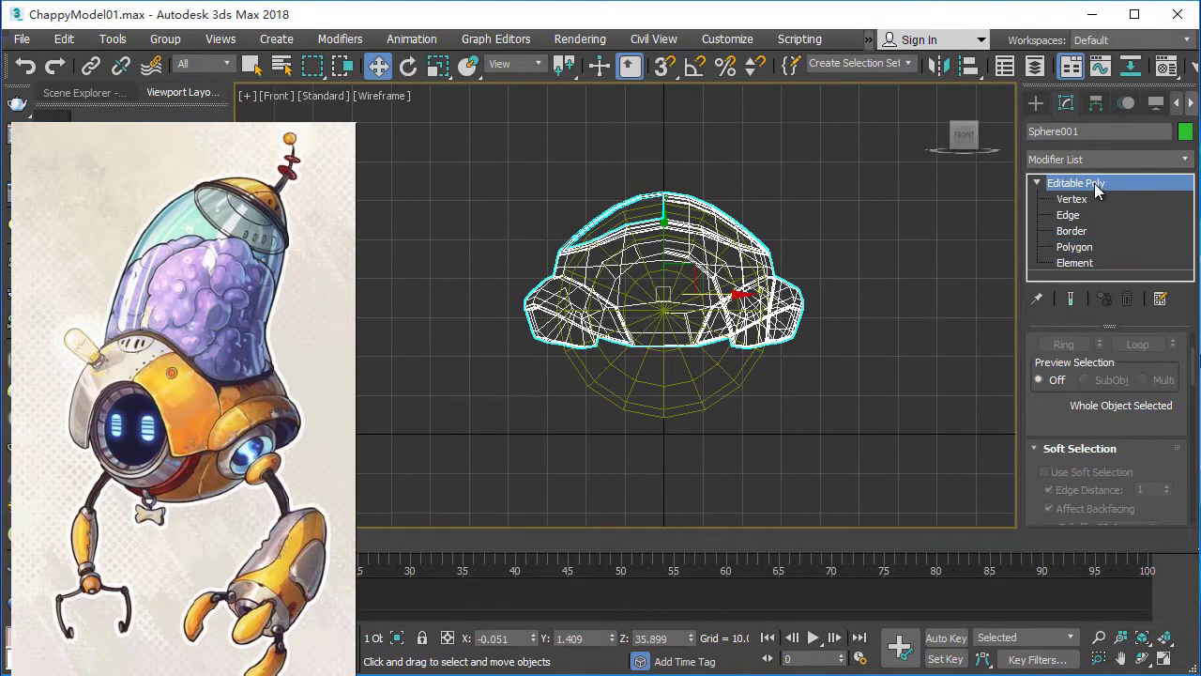
pyautogui.press('F3')
pyautogui.press('F3')
pyautogui.click(1075, 247)
pyautogui.scroll(-3, 1192, 375)
pyautogui.scroll(3, 1192, 378)
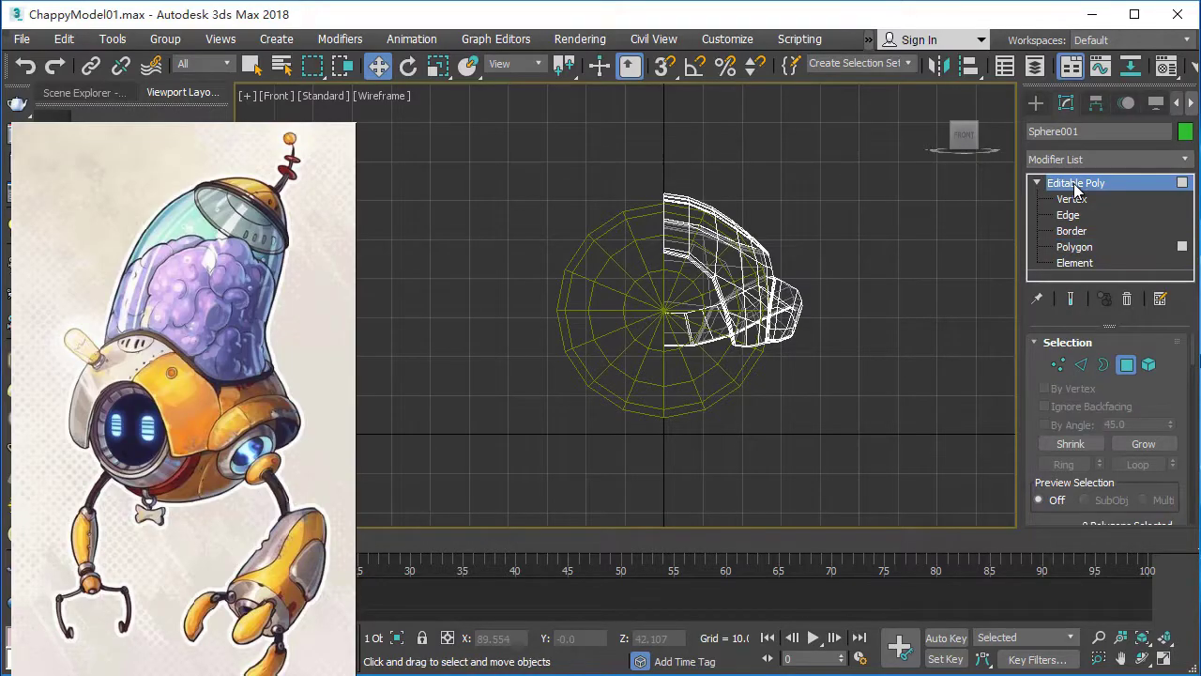
# Add a Symmetry modifier to mirror the shell and return to the shaded Perspective view.
pyautogui.click(1107, 158)
pyautogui.moveTo(1187, 216); pyautogui.dragTo(1189, 627)
pyautogui.click(1066, 418)
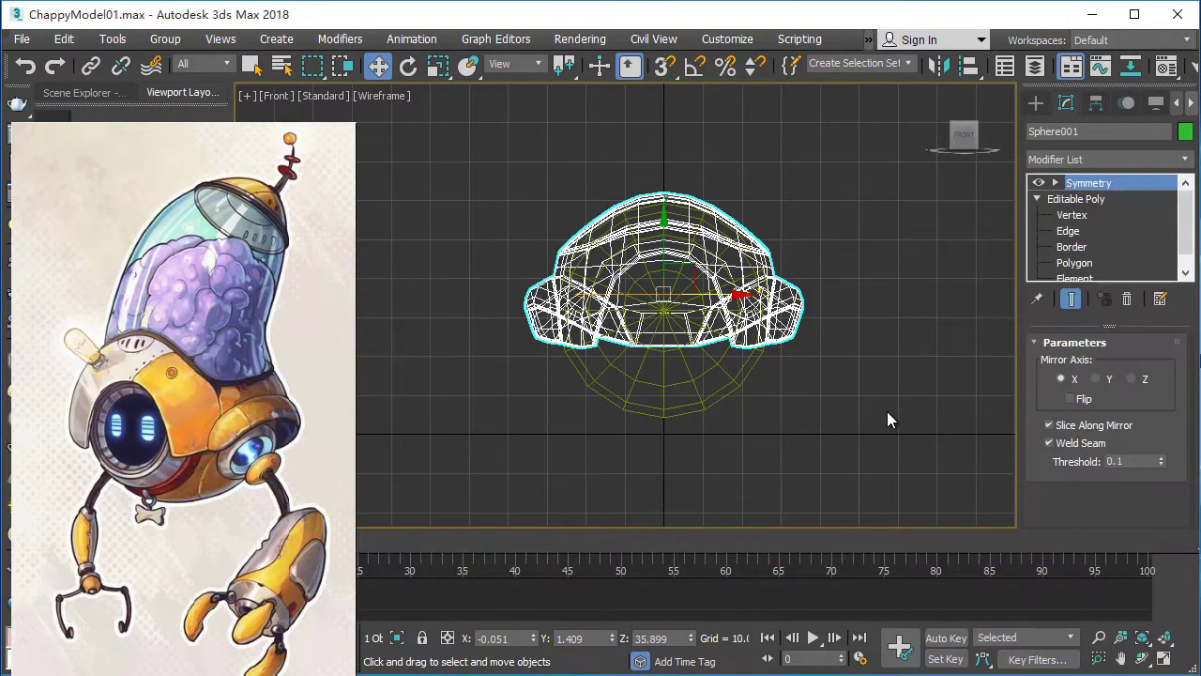
pyautogui.press('F3')
pyautogui.press('p')
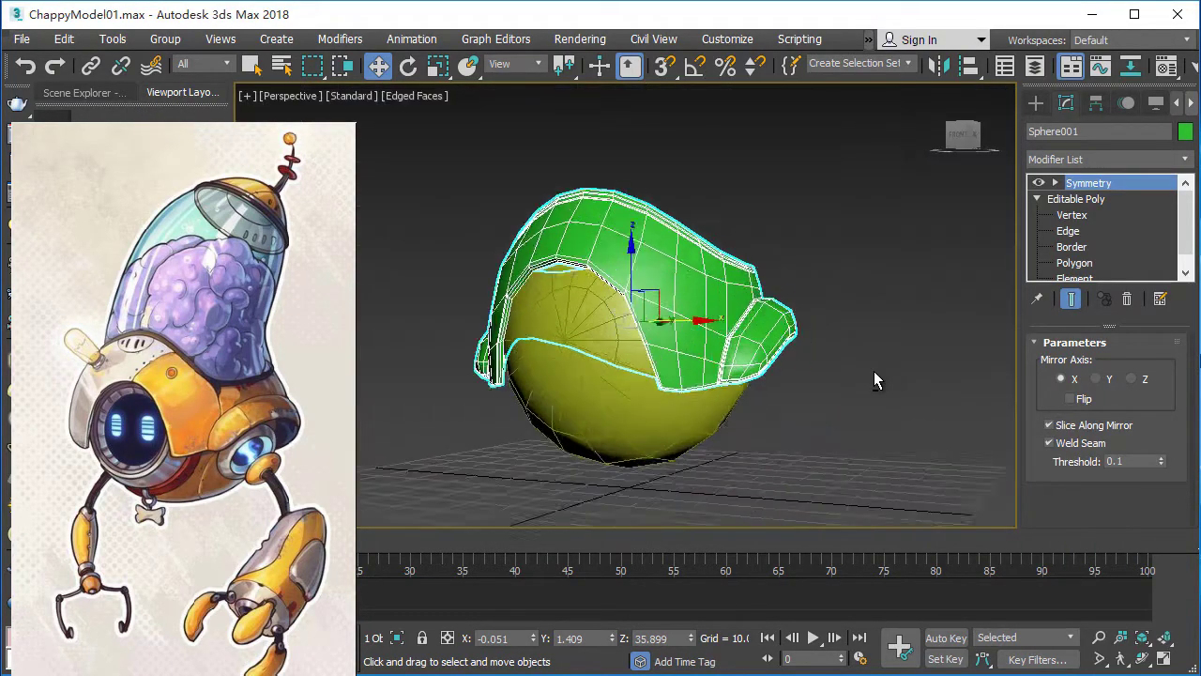
# Stack TurboSmooth above Symmetry and orbit to check the smoothed shell.
pyautogui.click(1186, 163)
pyautogui.moveTo(1187, 376); pyautogui.dragTo(1181, 512)
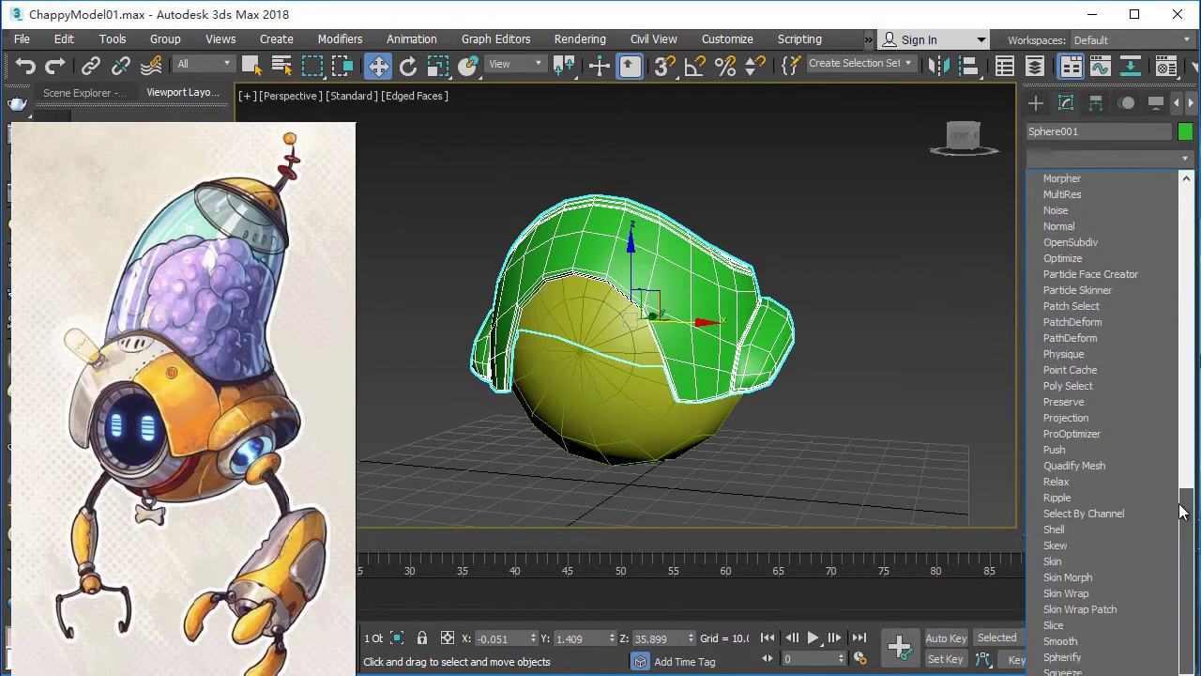
pyautogui.moveTo(1181, 575); pyautogui.dragTo(1181, 584)
pyautogui.click(1073, 594)
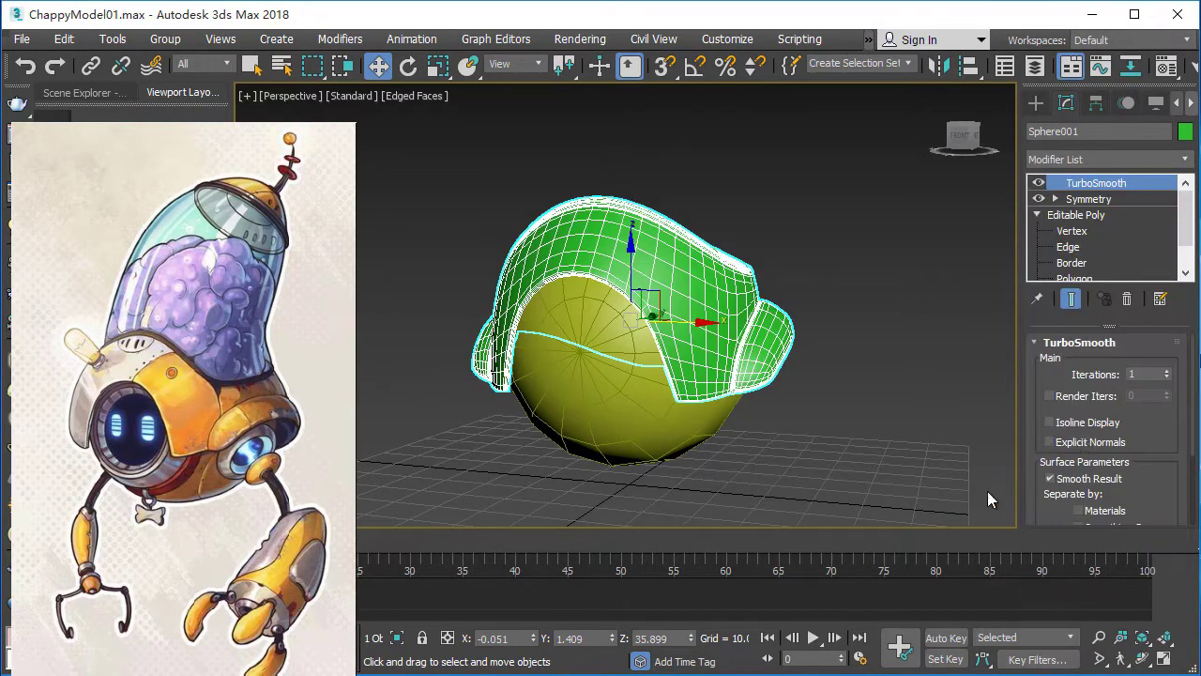
pyautogui.click(997, 405)
pyautogui.moveTo(997, 406)
pyautogui.keyDown('alt'); pyautogui.mouseDown(button='middle')
pyautogui.moveTo(888, 397)
pyautogui.moveTo(941, 397)
pyautogui.moveTo(935, 410)
pyautogui.moveTo(844, 408)
pyautogui.moveTo(854, 385)
pyautogui.moveTo(782, 385)
pyautogui.moveTo(646, 410)
pyautogui.moveTo(601, 382)
pyautogui.moveTo(625, 406)
pyautogui.mouseUp(button='middle'); pyautogui.keyUp('alt')
pyautogui.click(625, 405)
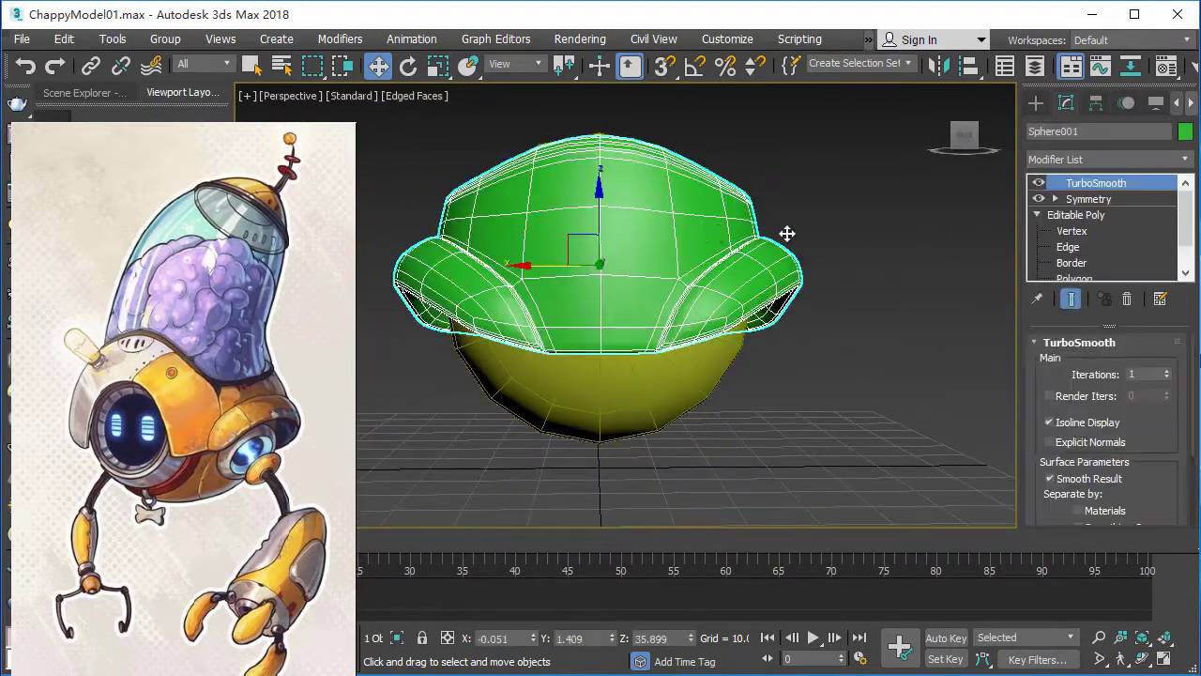
# At Edge level, use the quad menu's Cut tool to slice new edges along the lower rim.
pyautogui.click(1069, 247)
pyautogui.moveTo(751, 375)
pyautogui.keyDown('alt'); pyautogui.mouseDown(button='middle')
pyautogui.moveTo(685, 377)
pyautogui.moveTo(626, 356)
pyautogui.moveTo(631, 378)
pyautogui.mouseUp(button='middle'); pyautogui.keyUp('alt')
pyautogui.scroll(5, 623, 357)
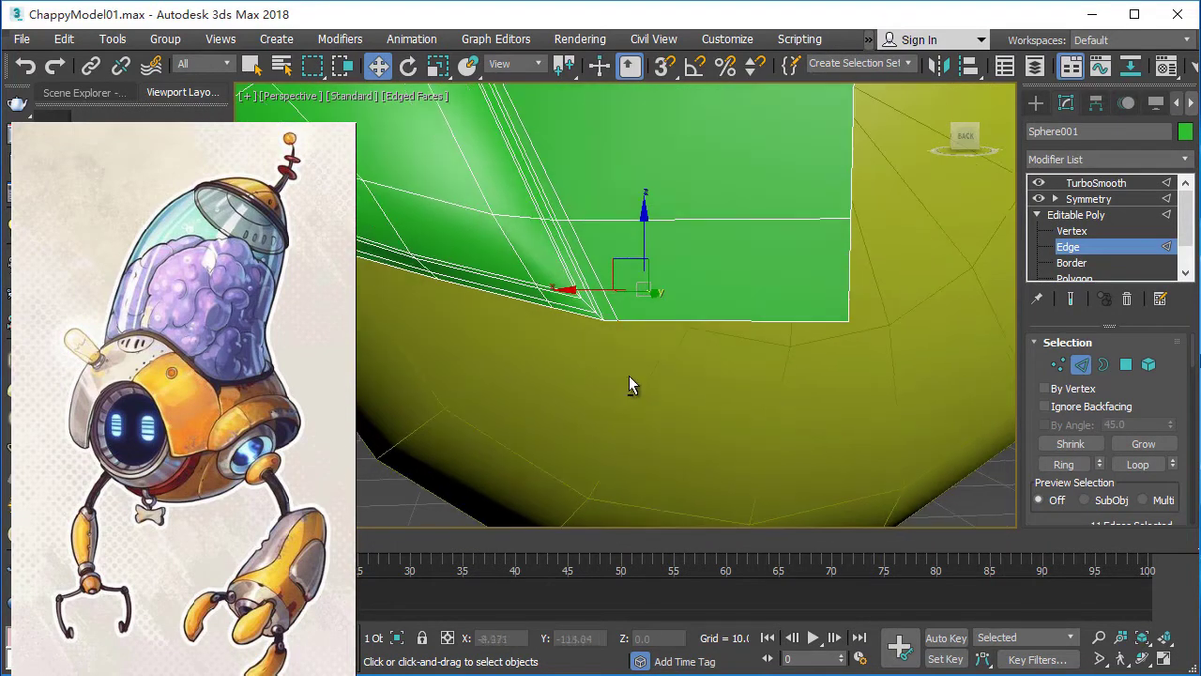
pyautogui.rightClick(666, 246)
pyautogui.click(536, 182)
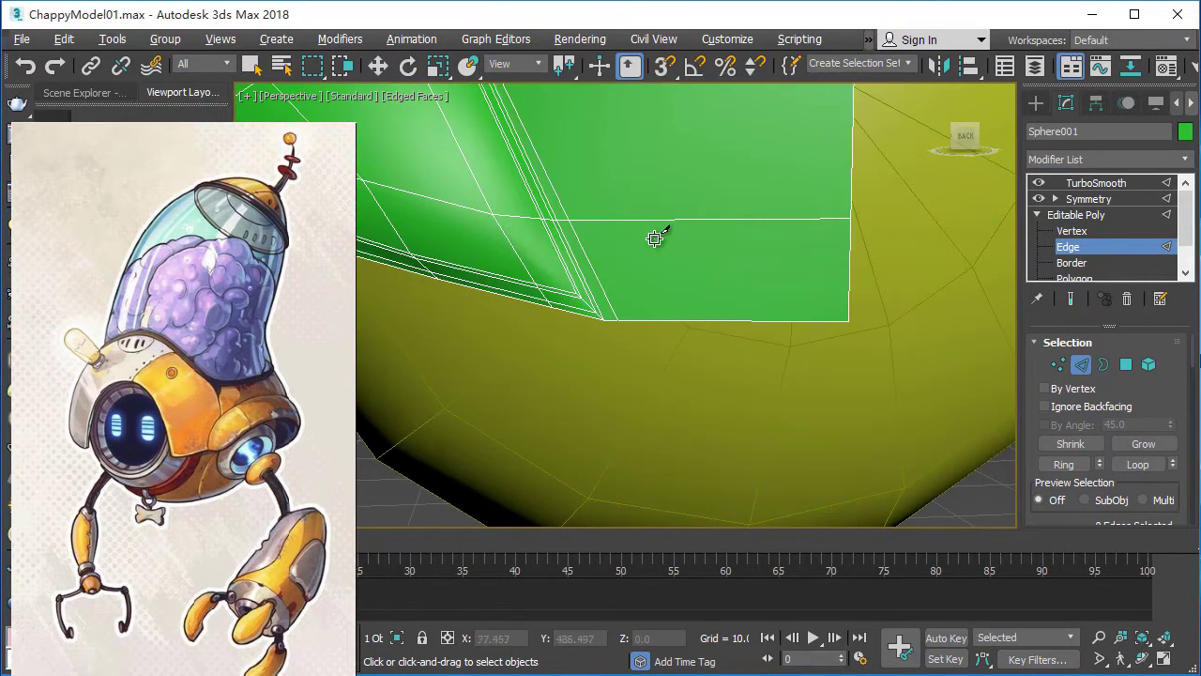
pyautogui.scroll(1, 638, 282)
pyautogui.scroll(1, 672, 314)
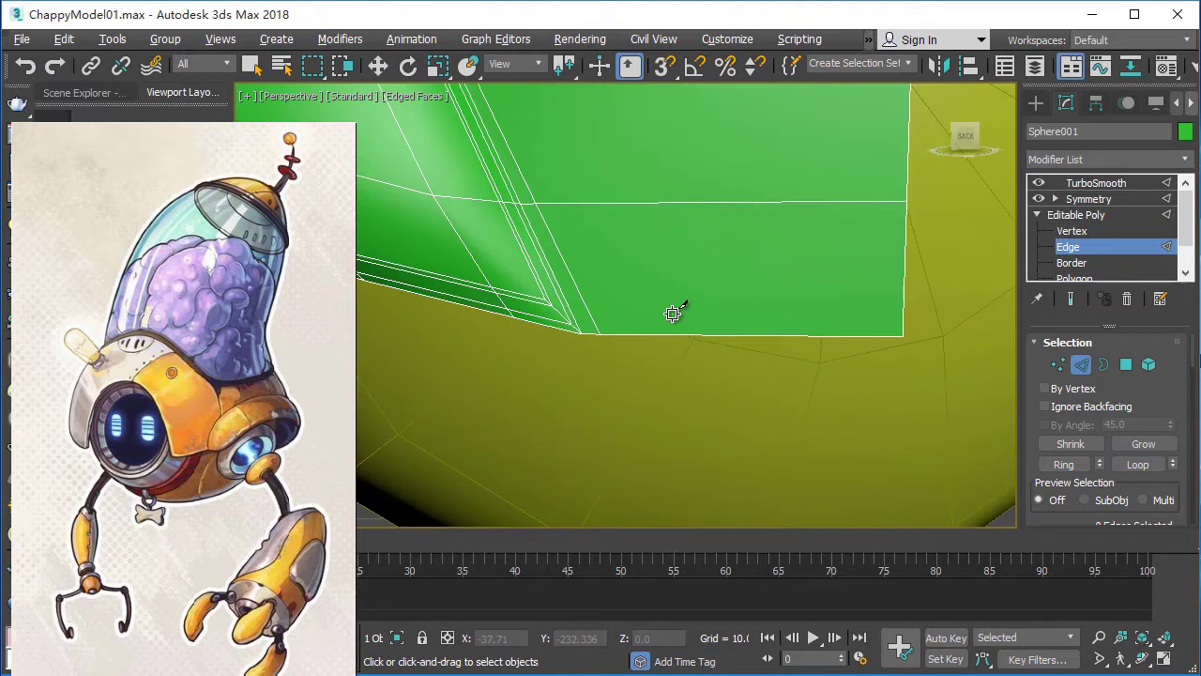
pyautogui.scroll(-1, 672, 313)
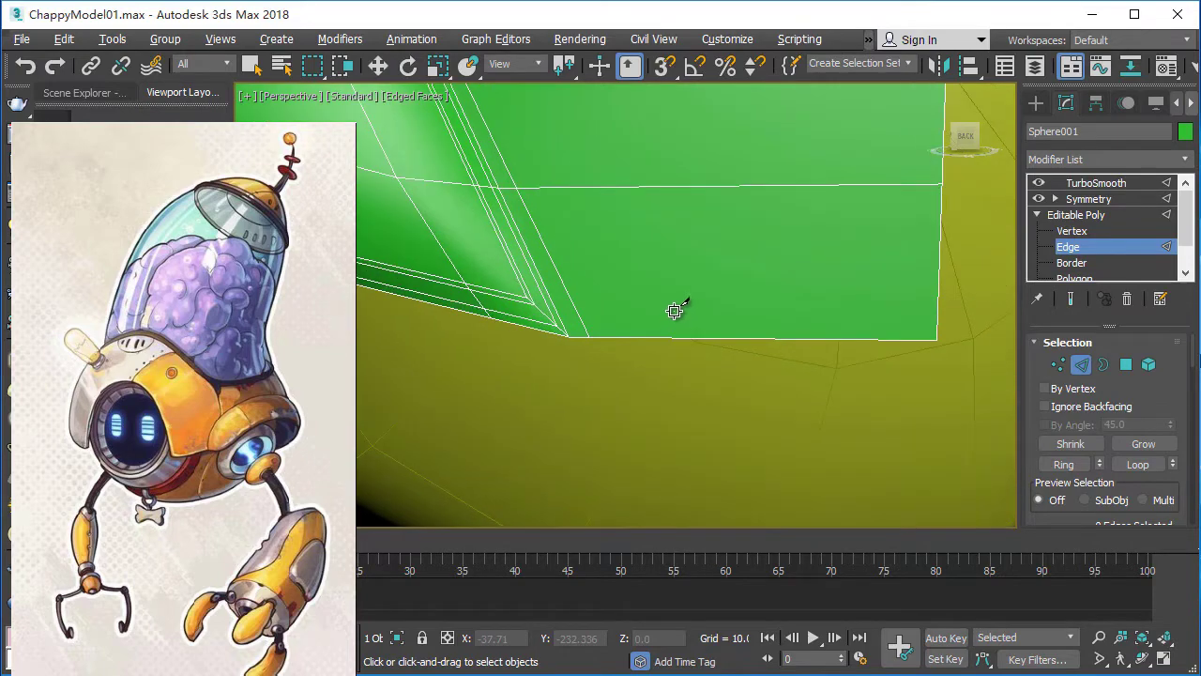
pyautogui.scroll(-2, 685, 305)
pyautogui.moveTo(685, 305)
pyautogui.keyDown('alt'); pyautogui.mouseDown(button='middle')
pyautogui.moveTo(904, 327)
pyautogui.moveTo(515, 318)
pyautogui.moveTo(731, 353)
pyautogui.mouseUp(button='middle'); pyautogui.keyUp('alt')
pyautogui.scroll(2, 626, 362)
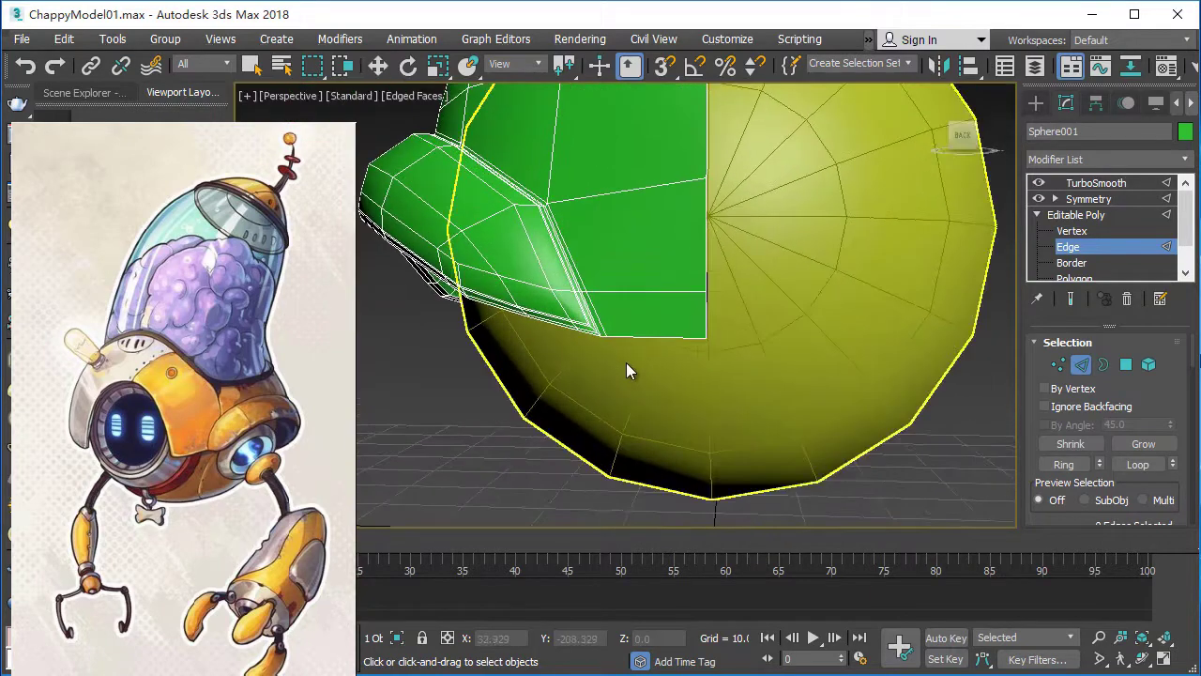
pyautogui.scroll(2, 626, 362)
pyautogui.scroll(2, 634, 362)
pyautogui.scroll(2, 640, 360)
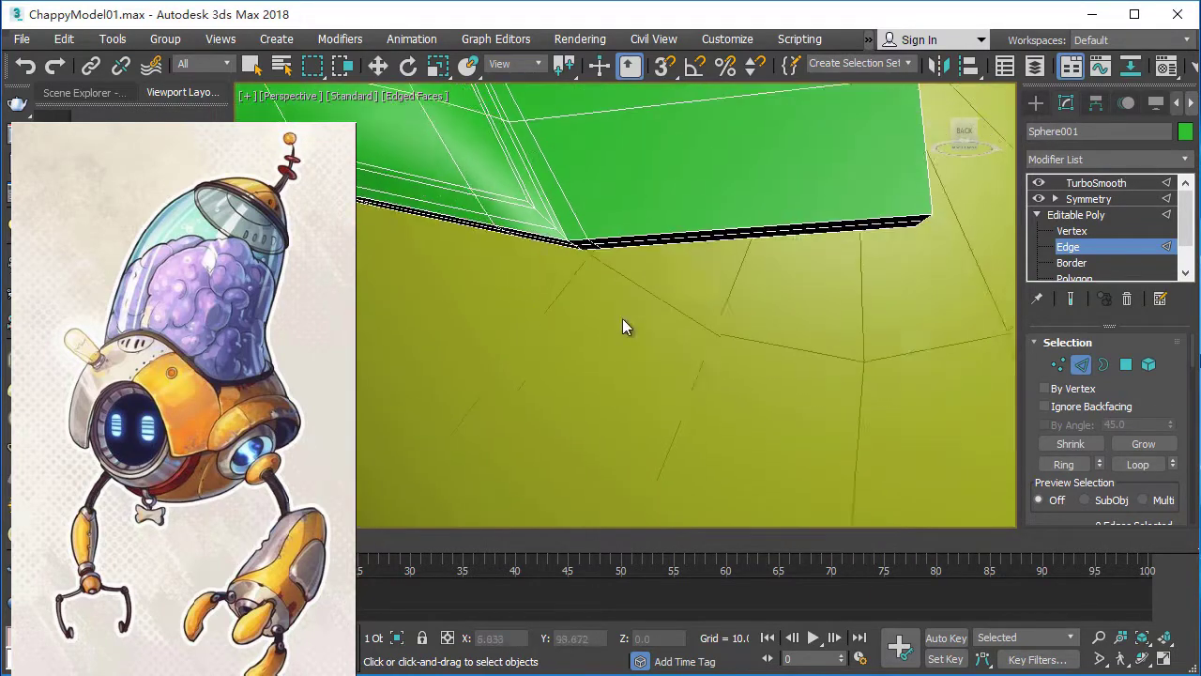
pyautogui.scroll(1, 591, 300)
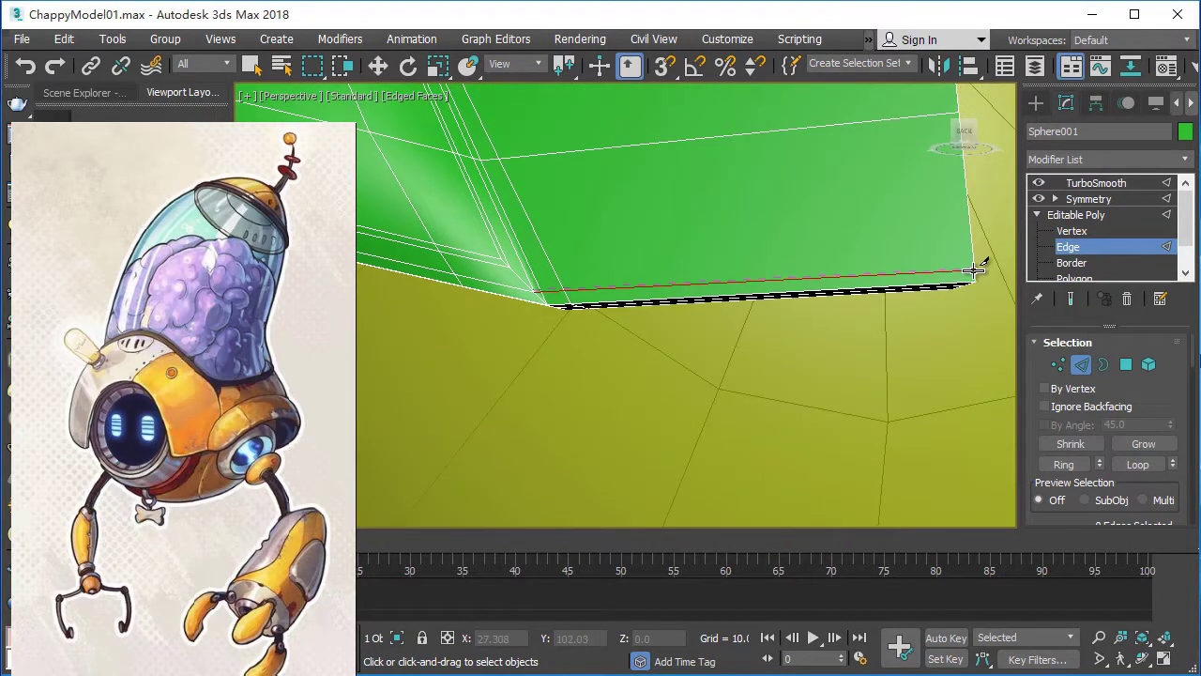
pyautogui.press('w')
pyautogui.keyDown('alt'); pyautogui.moveTo(953, 327); pyautogui.dragTo(710, 357, button='middle'); pyautogui.keyUp('alt')
# Add connecting edges along the rim strip, then clear the edge selection.
pyautogui.rightClick(619, 316)
pyautogui.click(560, 252)
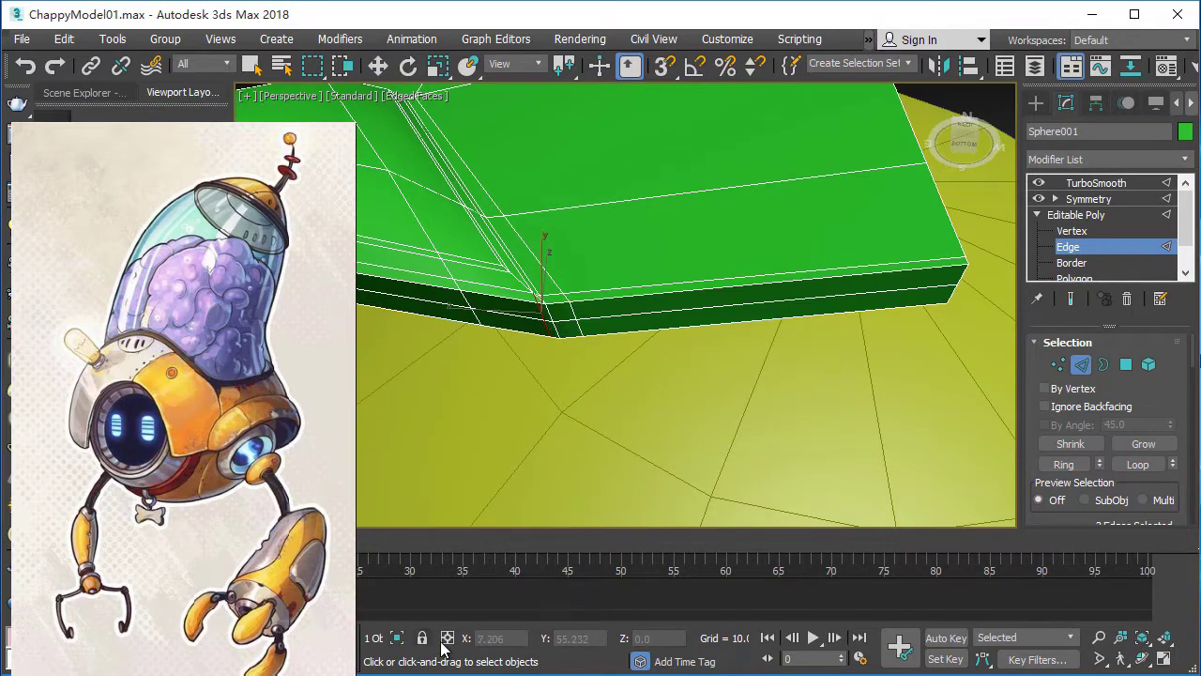
pyautogui.press('w')
pyautogui.moveTo(779, 396)
pyautogui.keyDown('alt'); pyautogui.mouseDown(button='middle')
pyautogui.moveTo(791, 417)
pyautogui.moveTo(742, 367)
pyautogui.moveTo(832, 244)
pyautogui.mouseUp(button='middle'); pyautogui.keyUp('alt')
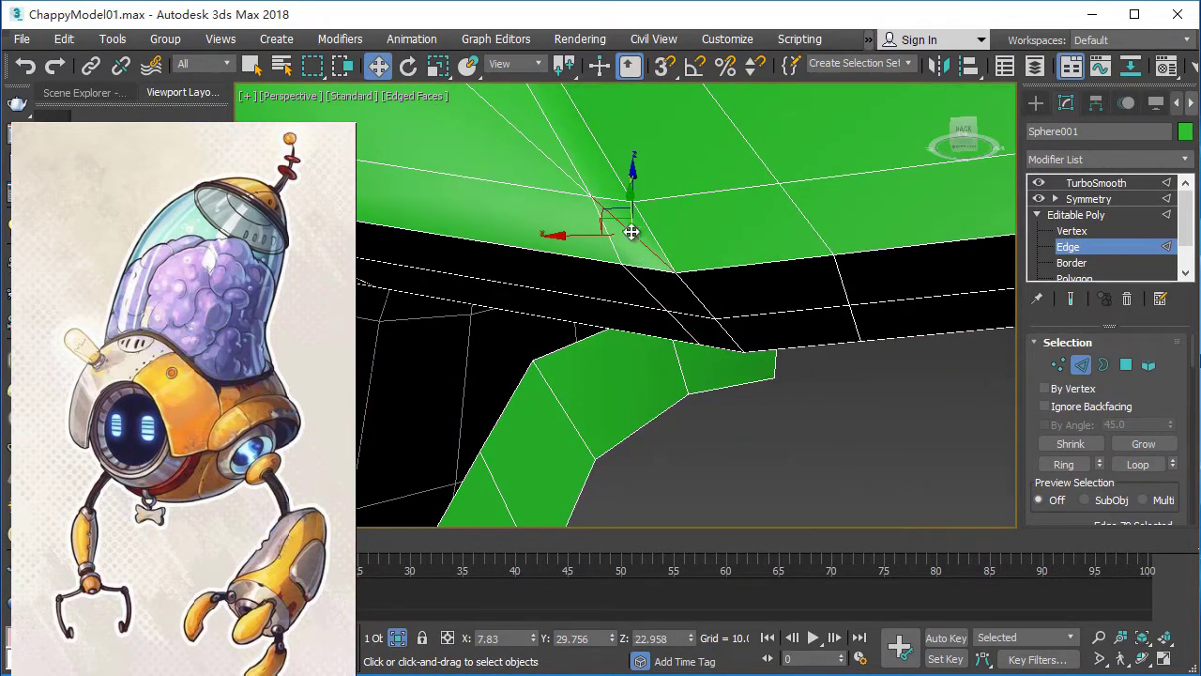
pyautogui.rightClick(631, 232)
pyautogui.click(665, 282)
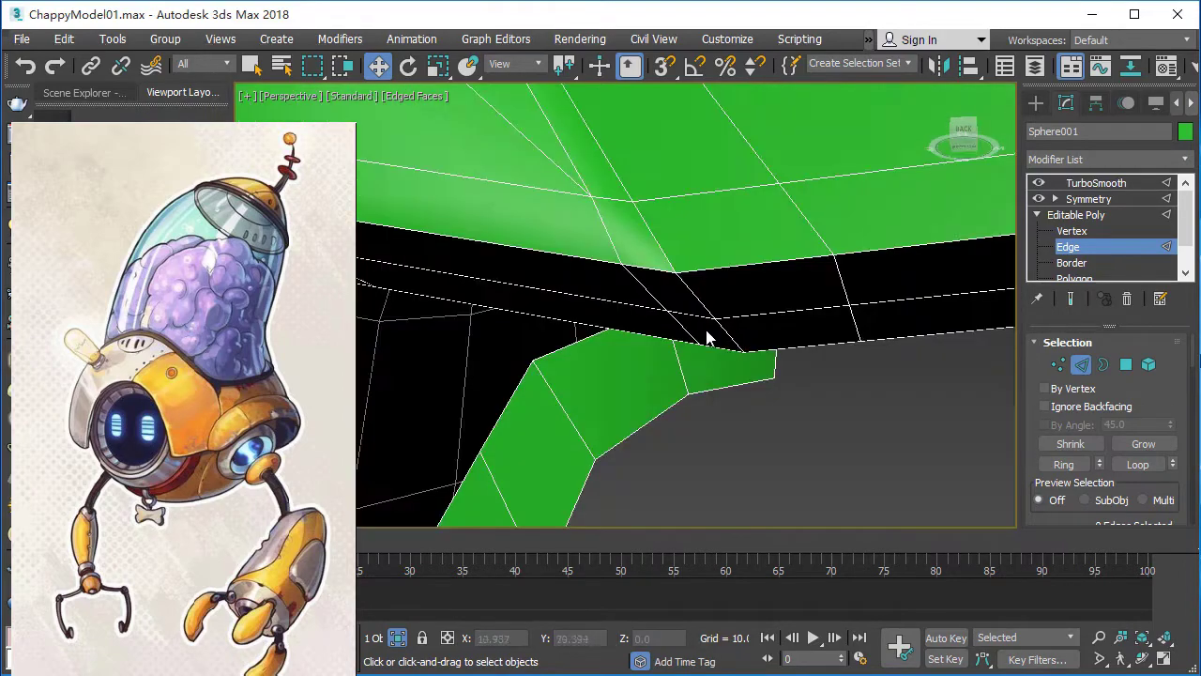
# Review the new supporting edge loops along the rim across the whole green model.
pyautogui.moveTo(827, 364)
pyautogui.keyDown('alt'); pyautogui.mouseDown(button='middle')
pyautogui.moveTo(738, 335)
pyautogui.moveTo(795, 355)
pyautogui.moveTo(657, 407)
pyautogui.moveTo(771, 327)
pyautogui.moveTo(673, 405)
pyautogui.moveTo(678, 367)
pyautogui.moveTo(656, 370)
pyautogui.moveTo(622, 208)
pyautogui.mouseUp(button='middle'); pyautogui.keyUp('alt')
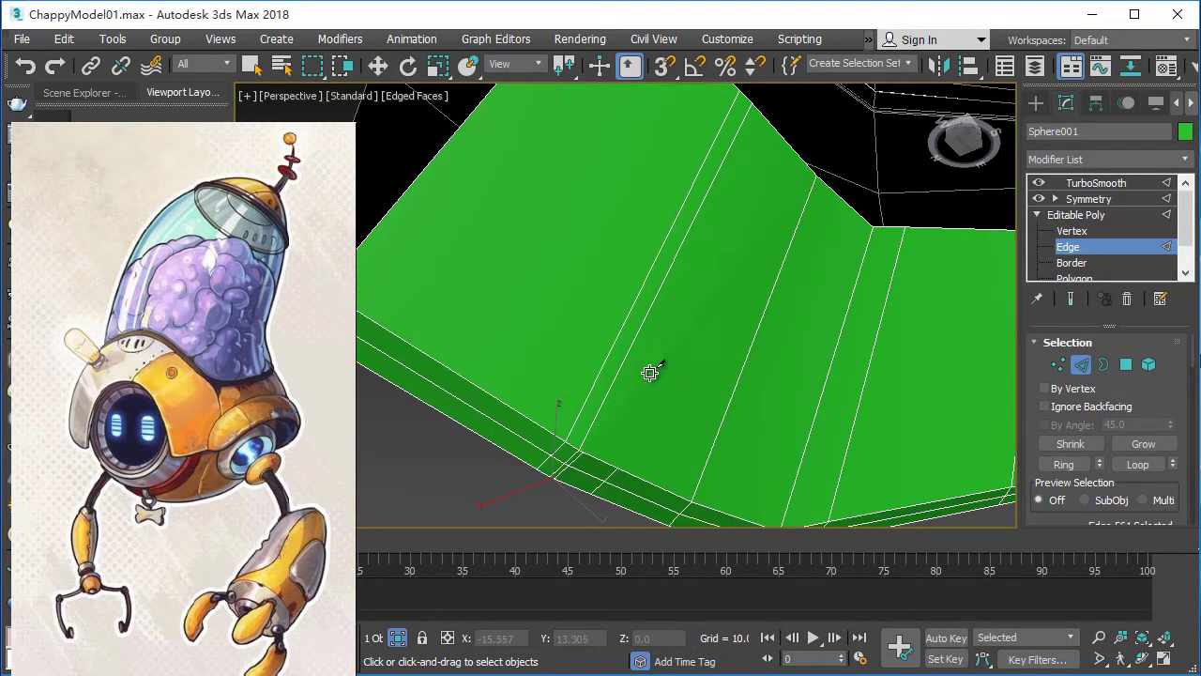
pyautogui.moveTo(649, 373)
pyautogui.keyDown('alt'); pyautogui.mouseDown(button='middle')
pyautogui.moveTo(557, 476)
pyautogui.moveTo(626, 446)
pyautogui.mouseUp(button='middle'); pyautogui.keyUp('alt')
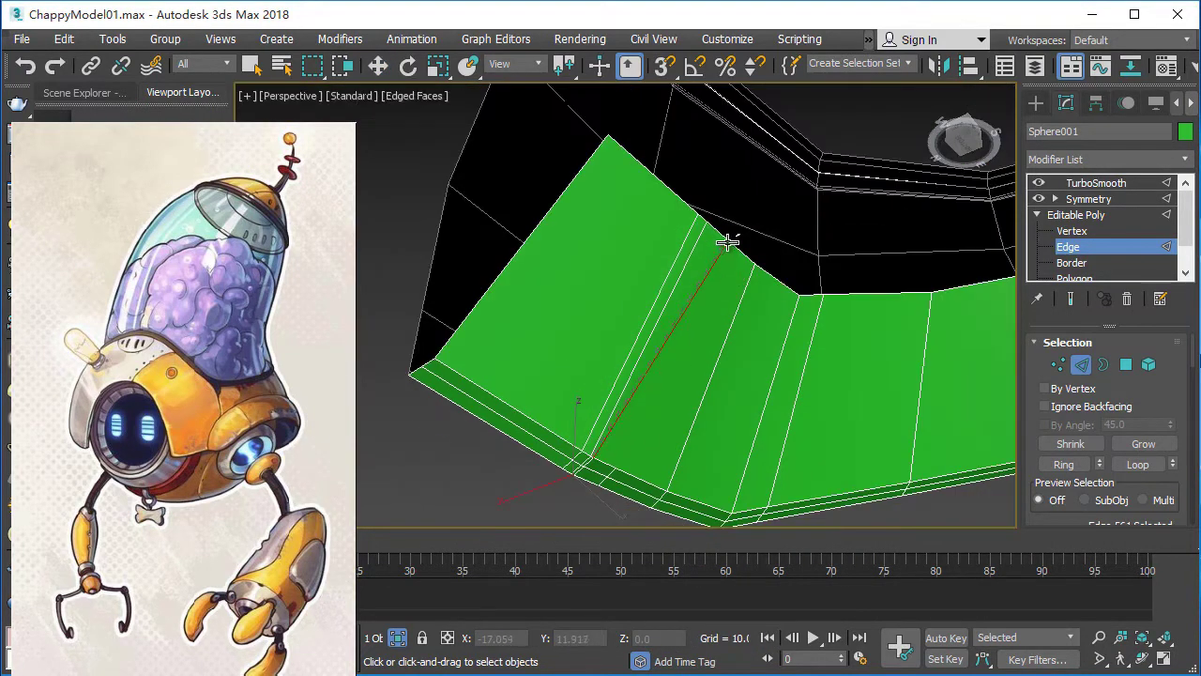
pyautogui.press('w')
pyautogui.scroll(-3, 462, 440)
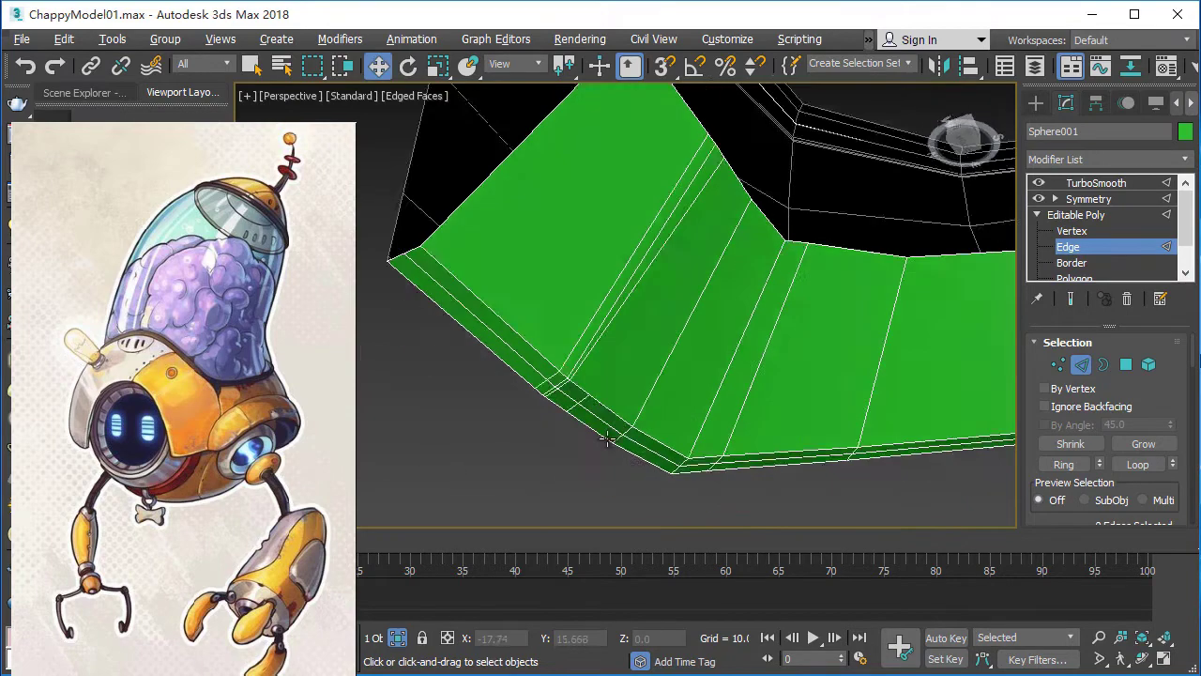
pyautogui.keyDown('alt'); pyautogui.moveTo(463, 440); pyautogui.dragTo(781, 450, button='middle'); pyautogui.keyUp('alt')
pyautogui.scroll(5, 869, 424)
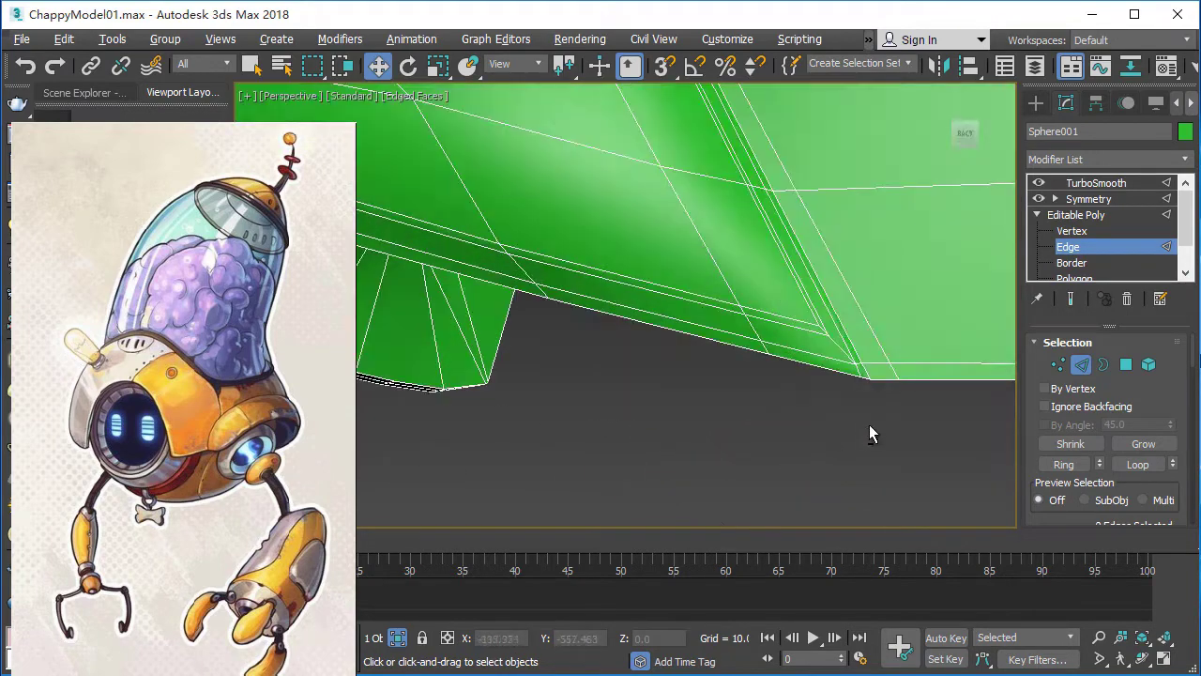
pyautogui.moveTo(869, 424); pyautogui.dragTo(832, 437, button='middle')
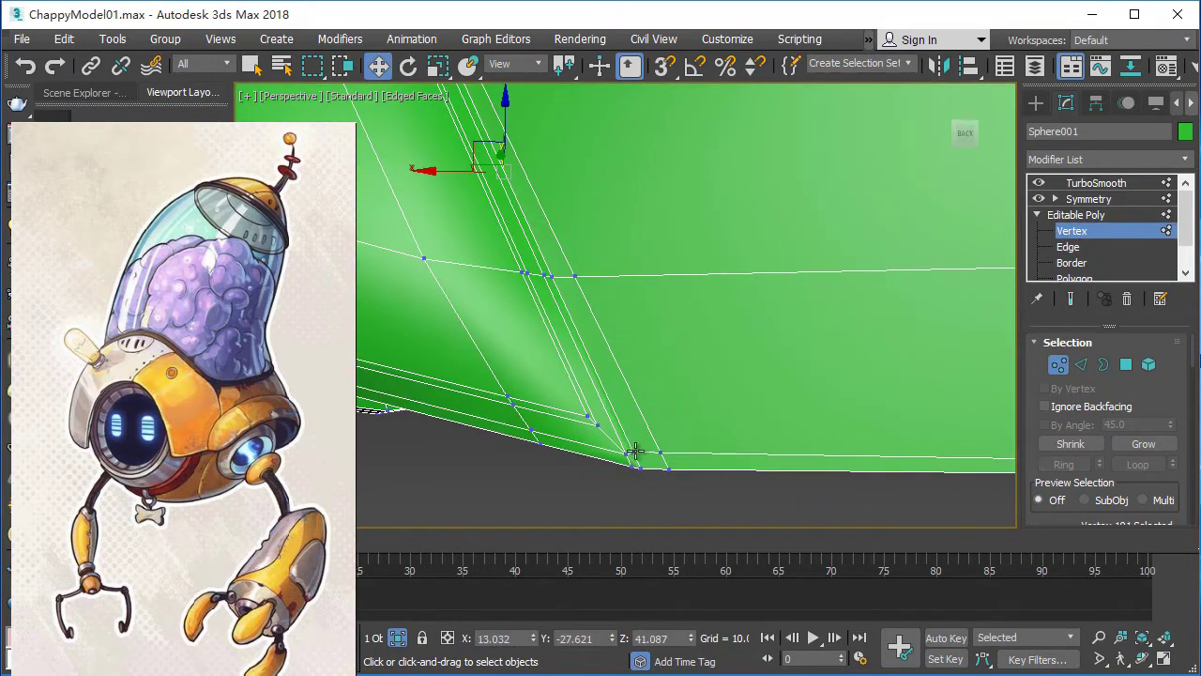
pyautogui.scroll(-3, 1089, 502)
pyautogui.scroll(-3, 1105, 452)
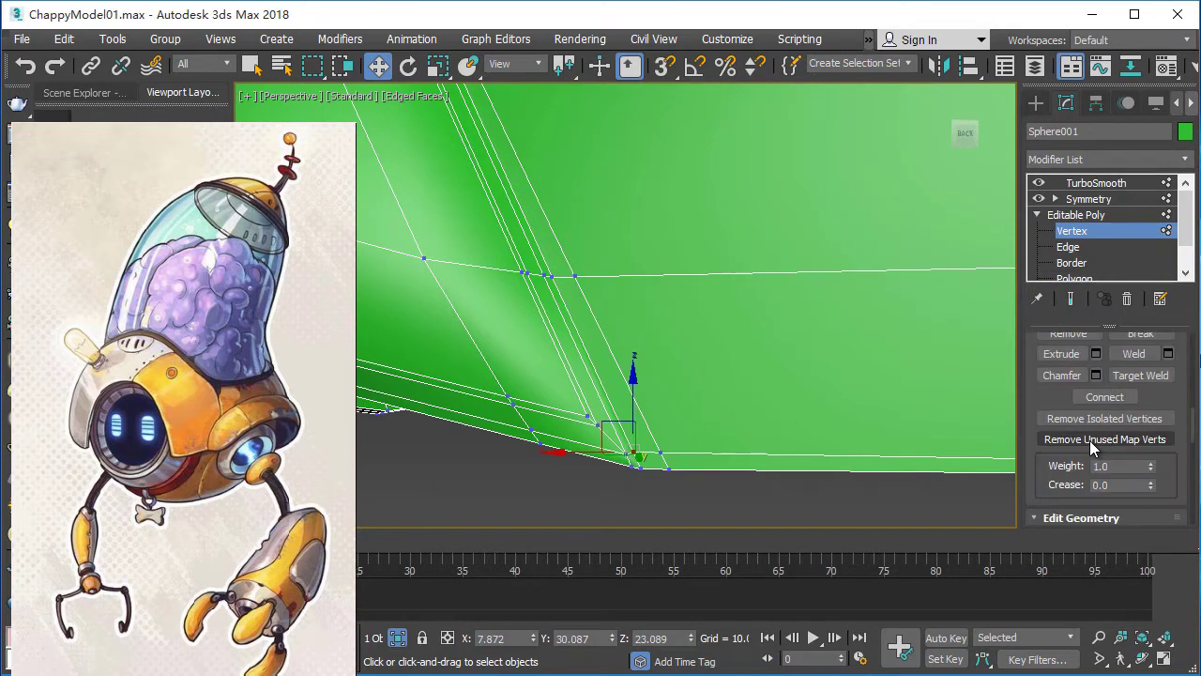
pyautogui.scroll(-3, 1091, 448)
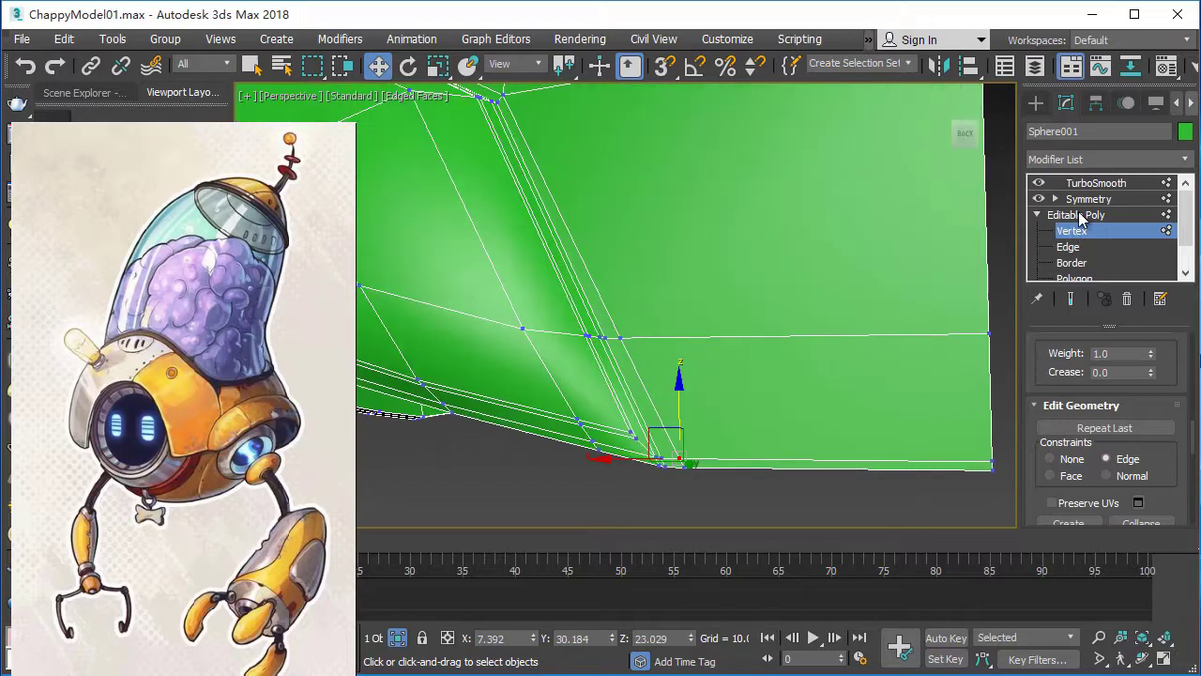
# Preview the TurboSmooth result on the shell with the edge wireframe hidden.
pyautogui.click(1077, 215)
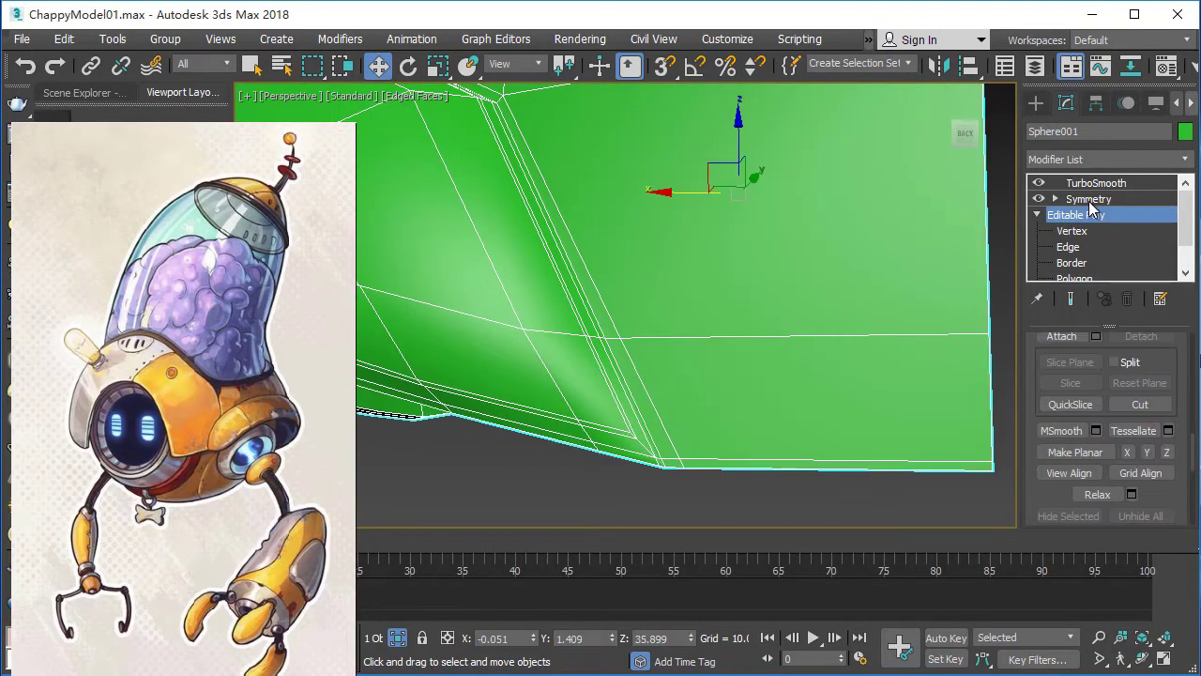
pyautogui.click(1089, 199)
pyautogui.click(1095, 185)
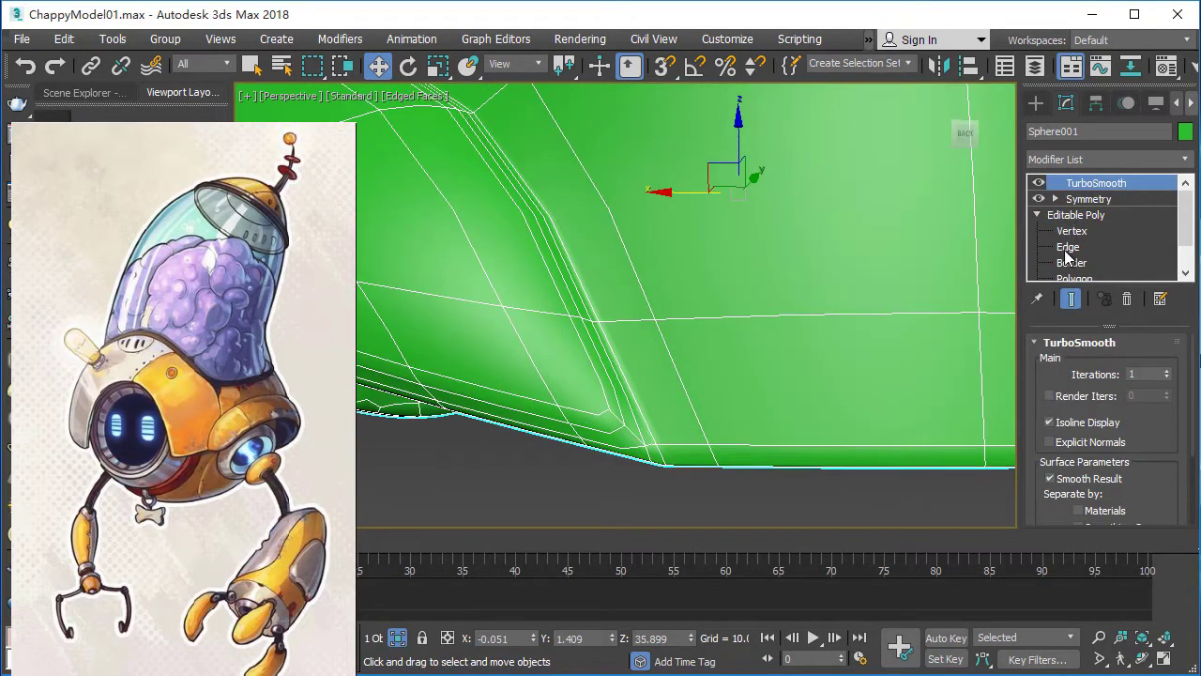
pyautogui.press('F4')
pyautogui.scroll(-5, 738, 450)
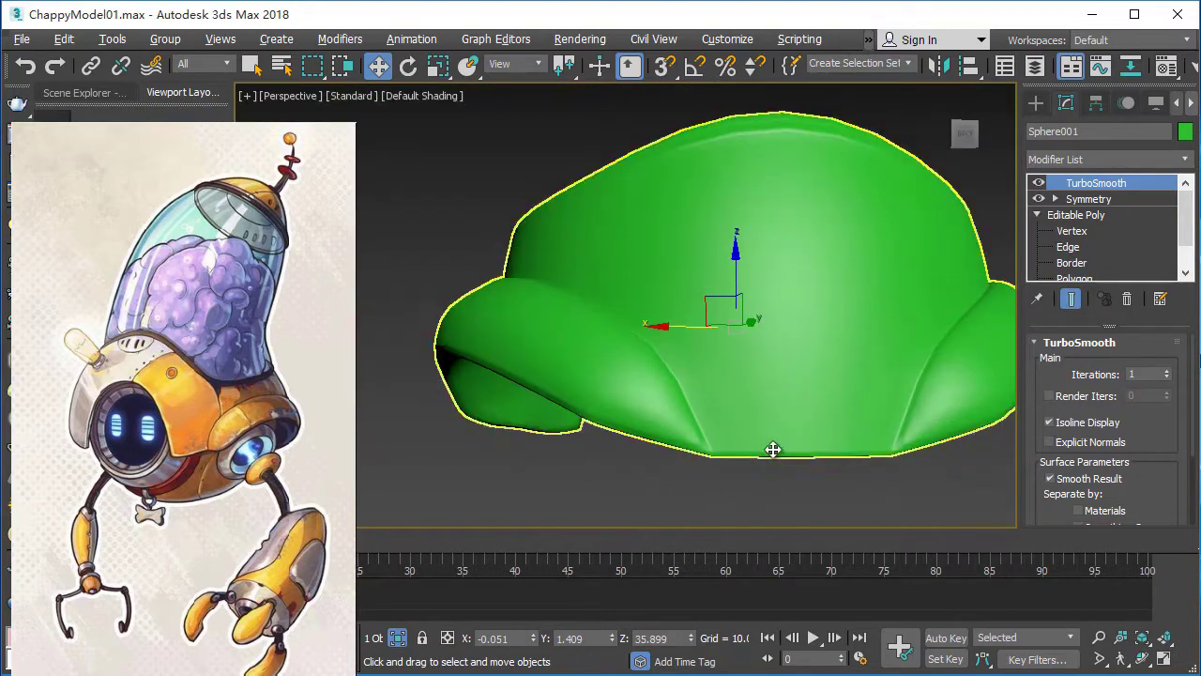
pyautogui.moveTo(776, 447)
pyautogui.keyDown('alt'); pyautogui.mouseDown(button='middle')
pyautogui.moveTo(786, 447)
pyautogui.moveTo(767, 375)
pyautogui.moveTo(847, 389)
pyautogui.moveTo(711, 410)
pyautogui.moveTo(727, 392)
pyautogui.mouseUp(button='middle'); pyautogui.keyUp('alt')
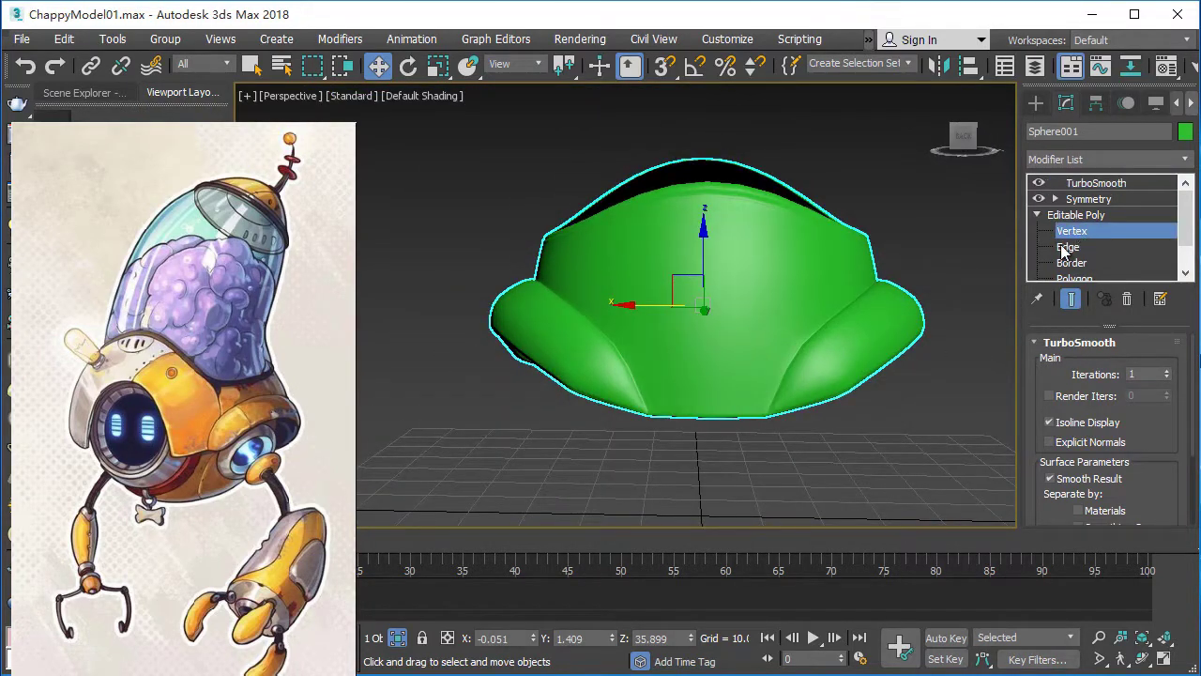
pyautogui.scroll(5, 666, 393)
pyautogui.scroll(-2, 666, 393)
pyautogui.scroll(2, 717, 408)
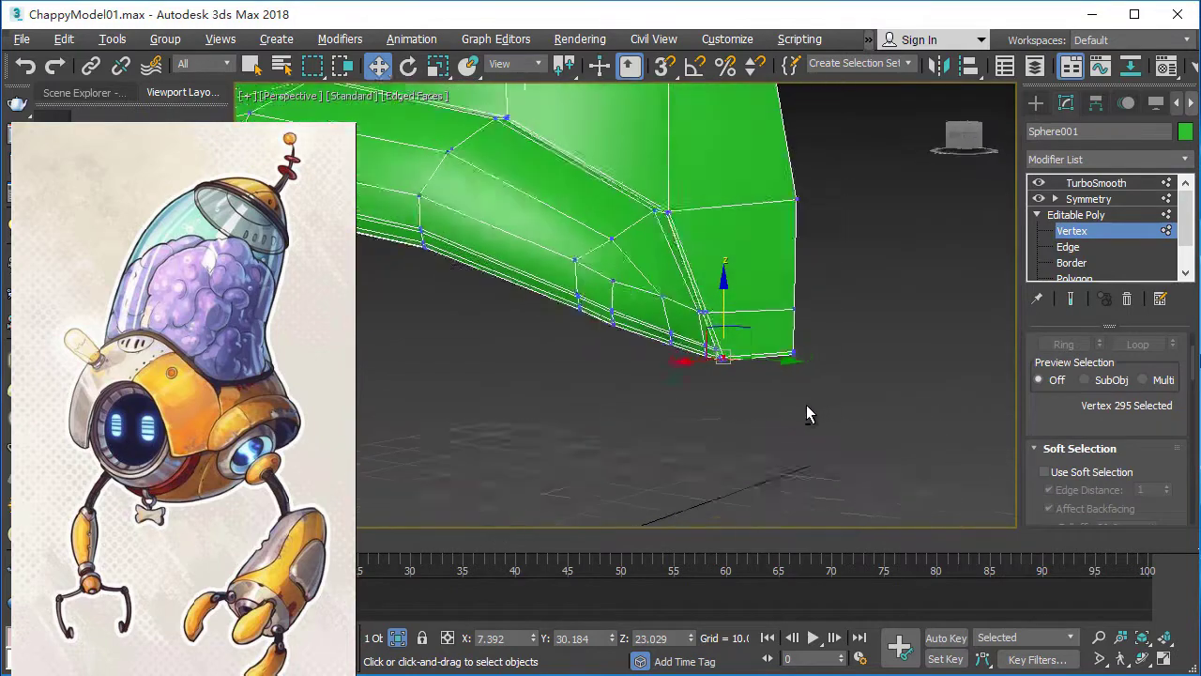
# In wireframe, centre and adjust the corner vertices where the visor lip meets the rim.
pyautogui.keyDown('alt'); pyautogui.moveTo(806, 405); pyautogui.dragTo(665, 424, button='middle'); pyautogui.keyUp('alt')
pyautogui.press('F3')
pyautogui.scroll(-3, 1146, 441)
pyautogui.scroll(-3, 1144, 443)
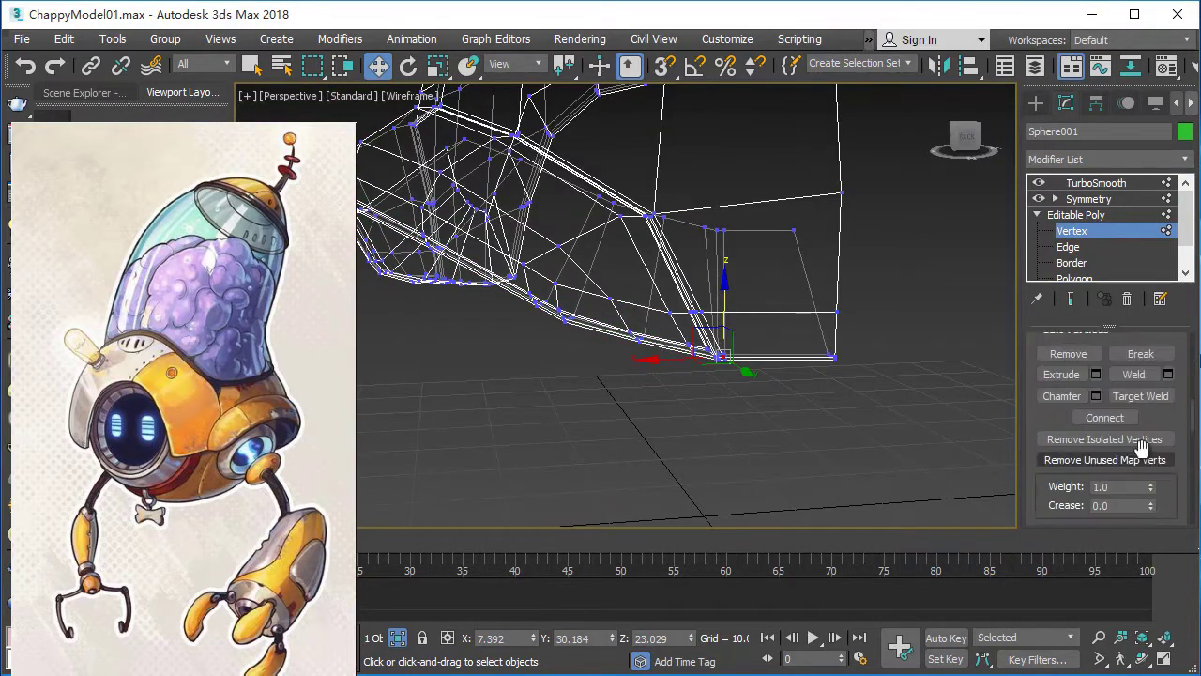
pyautogui.scroll(-2, 1142, 448)
pyautogui.scroll(-5, 1145, 413)
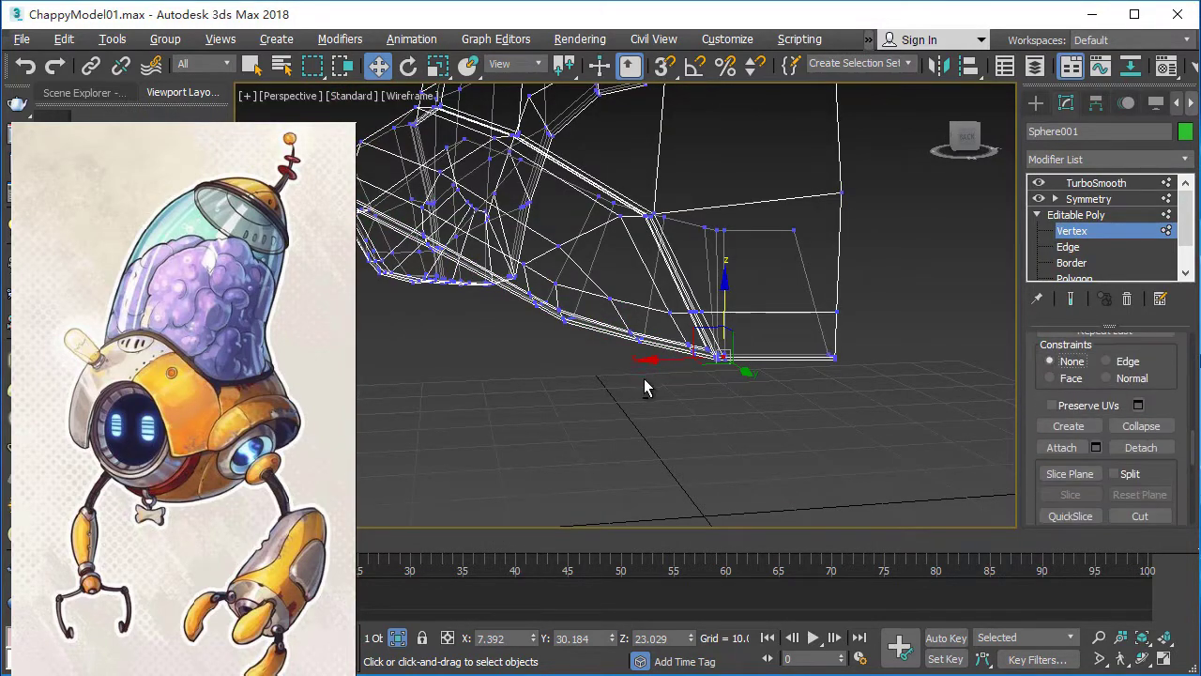
pyautogui.keyDown('alt'); pyautogui.moveTo(644, 380); pyautogui.dragTo(614, 330, button='middle'); pyautogui.keyUp('alt')
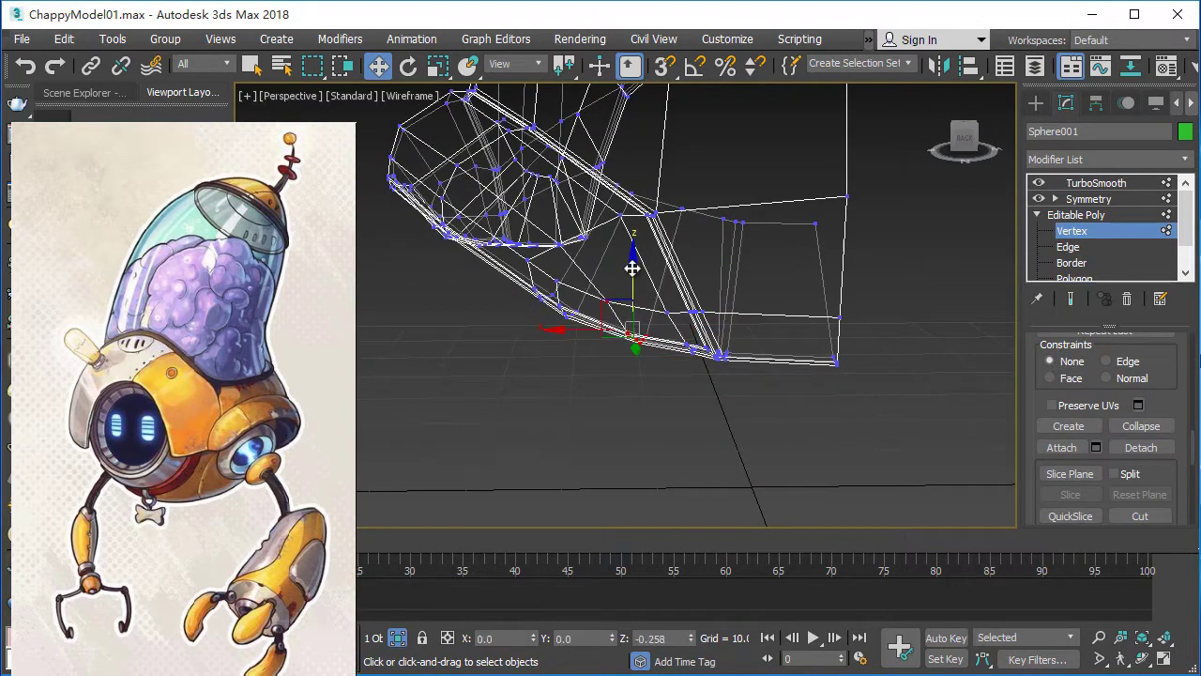
pyautogui.moveTo(685, 382)
pyautogui.mouseDown(button='middle')
pyautogui.moveTo(614, 324)
pyautogui.moveTo(635, 410)
pyautogui.moveTo(625, 271)
pyautogui.mouseUp(button='middle')
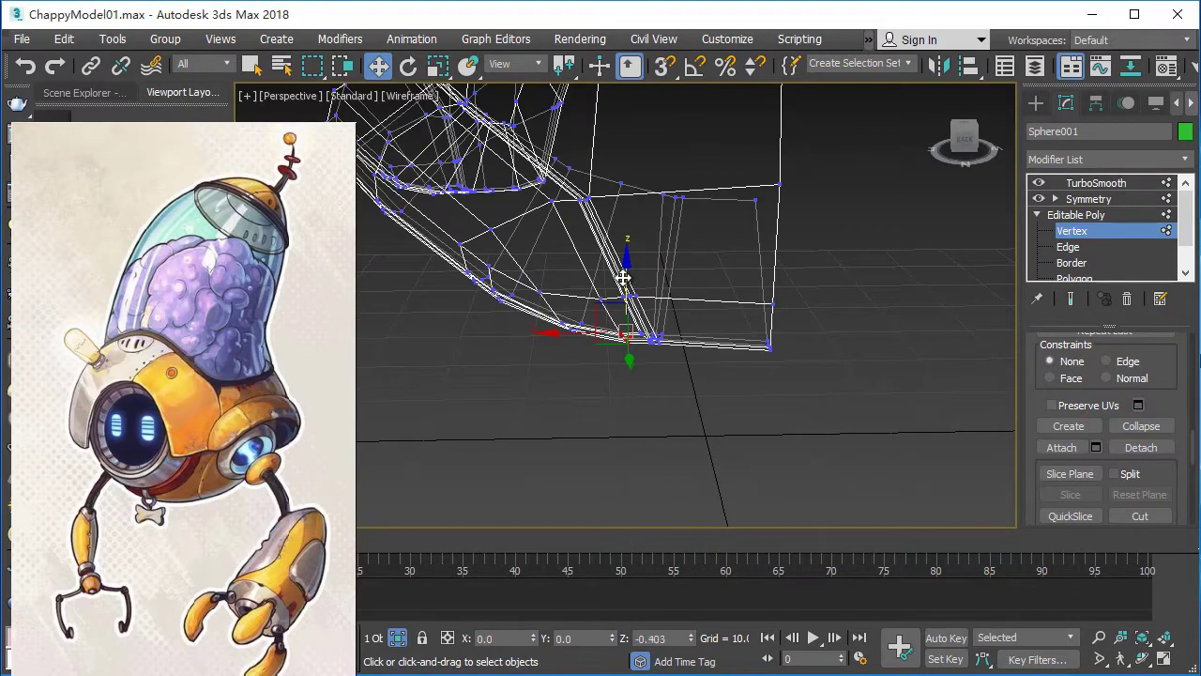
pyautogui.moveTo(567, 324)
pyautogui.keyDown('alt'); pyautogui.mouseDown(button='middle')
pyautogui.moveTo(696, 354)
pyautogui.moveTo(572, 387)
pyautogui.mouseUp(button='middle'); pyautogui.keyUp('alt')
pyautogui.press('F3')
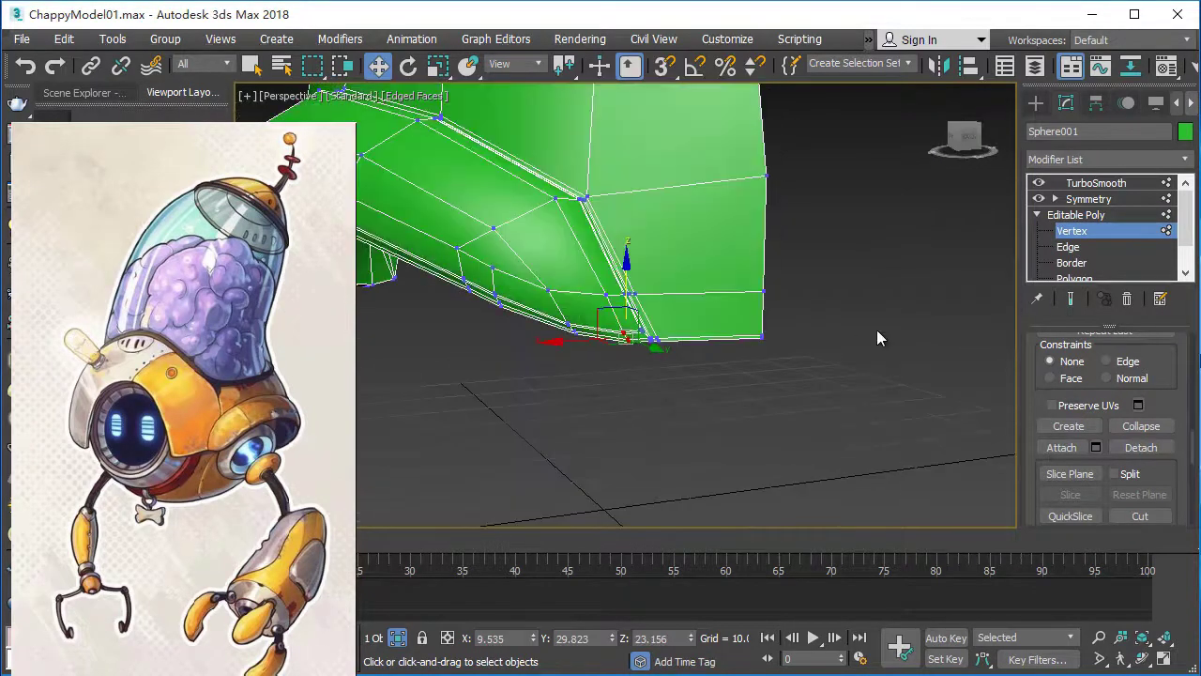
# Review the flared rim shaded, then exit vertex editing and deselect the shell.
pyautogui.moveTo(876, 333)
pyautogui.keyDown('alt'); pyautogui.mouseDown(button='middle')
pyautogui.moveTo(713, 399)
pyautogui.moveTo(770, 407)
pyautogui.mouseUp(button='middle'); pyautogui.keyUp('alt')
pyautogui.scroll(-5, 644, 260)
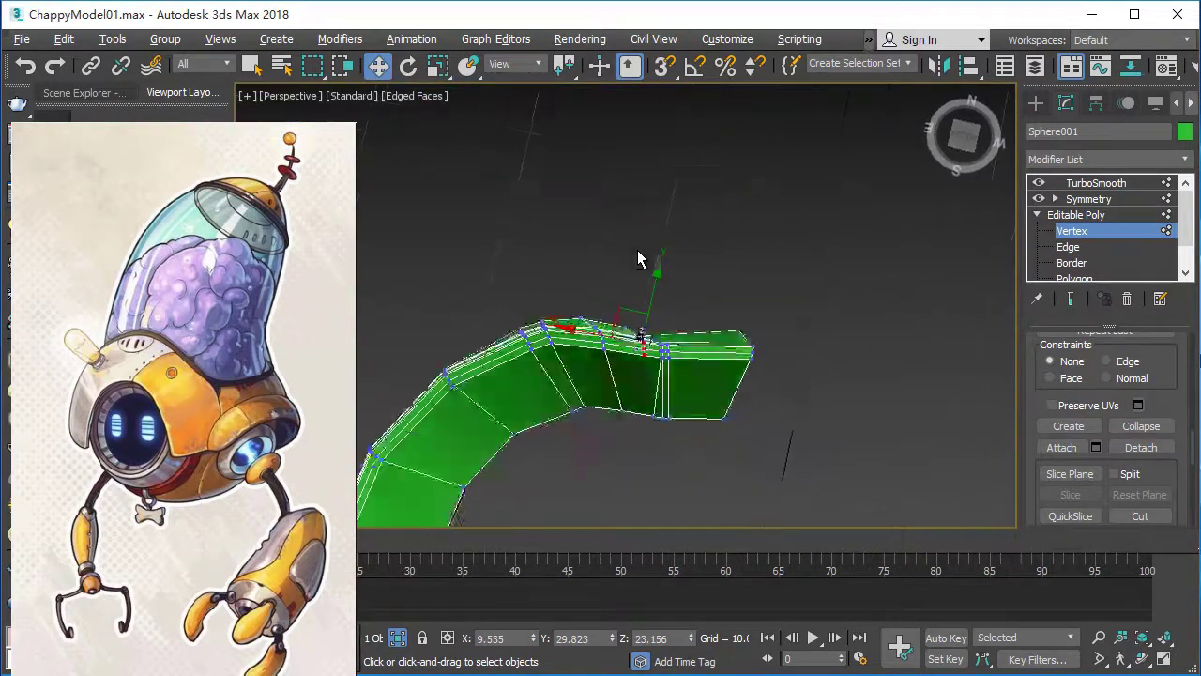
pyautogui.scroll(5, 641, 257)
pyautogui.click(1076, 215)
pyautogui.click(1096, 183)
pyautogui.click(872, 310)
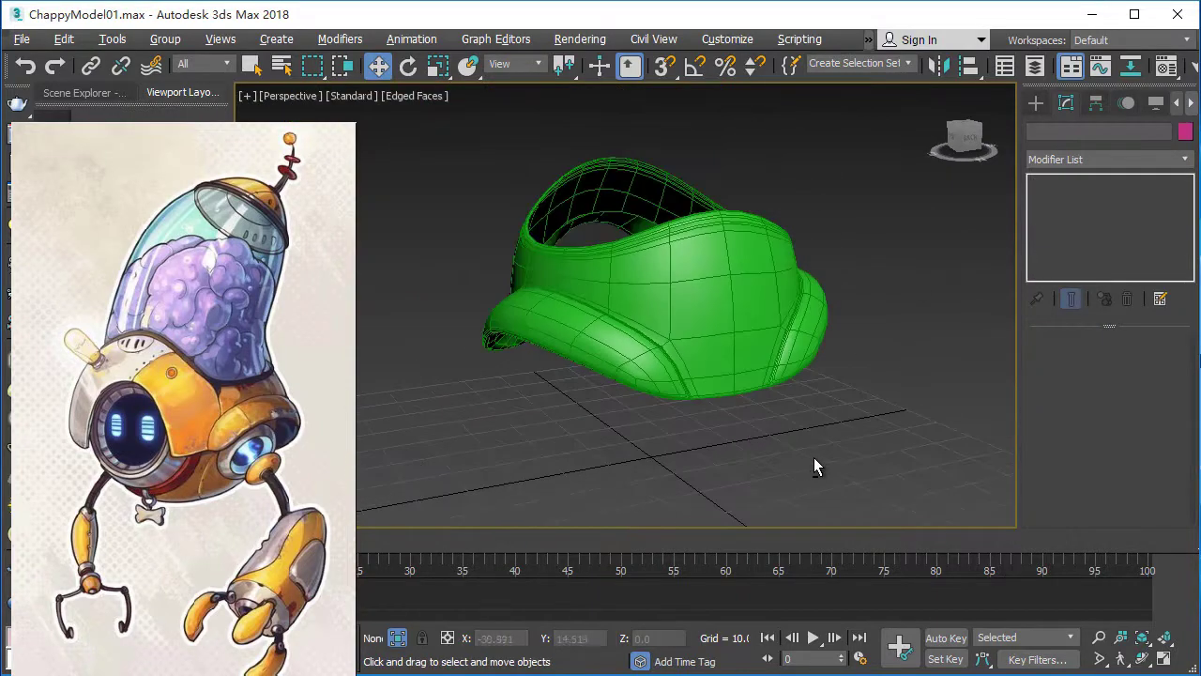